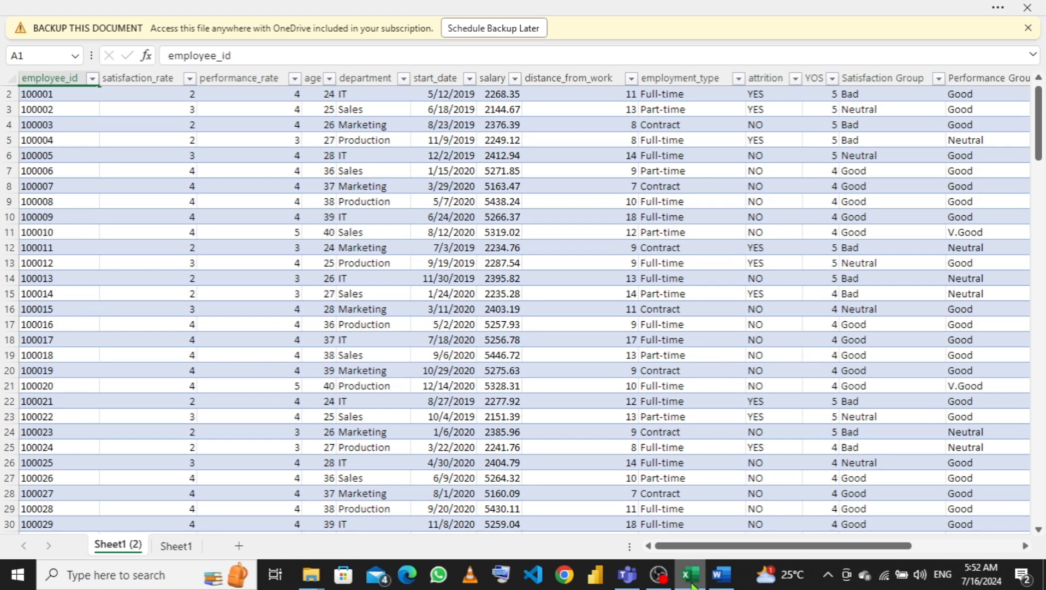
Step: Switch to the PROBLEM STATEMENT document in Word and read the objectives and the problem statement at its start
mouse_move(721, 576)
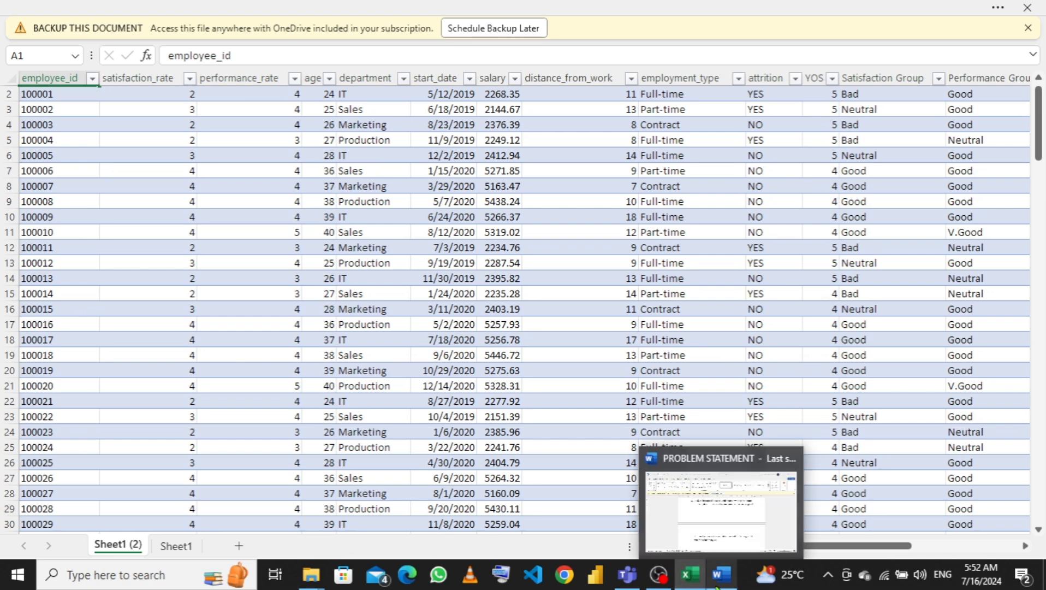
left_click(723, 520)
scroll(653, 350, "up", 5)
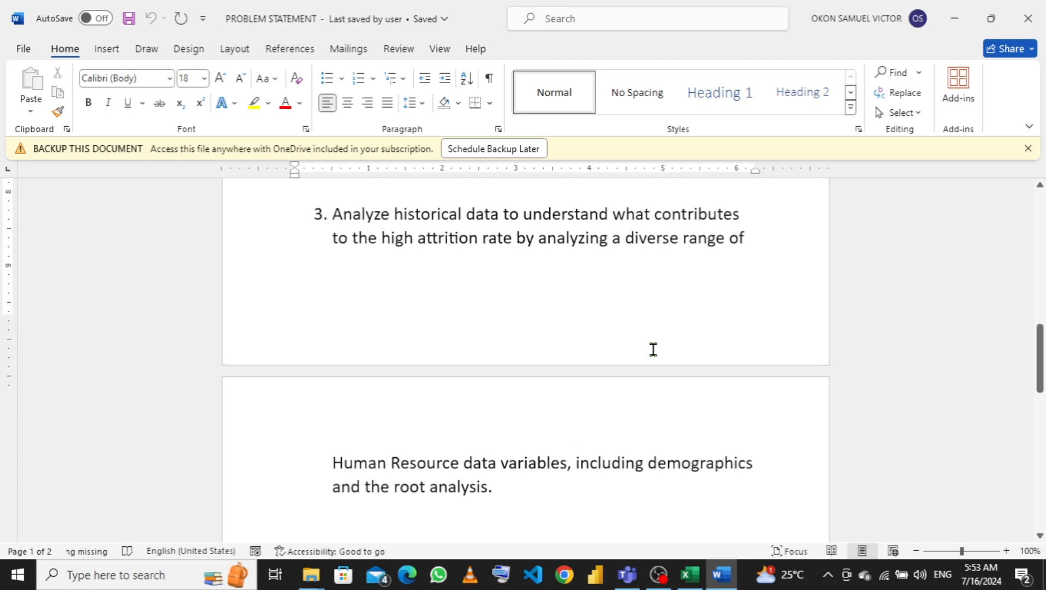
scroll(654, 350, "up", 2)
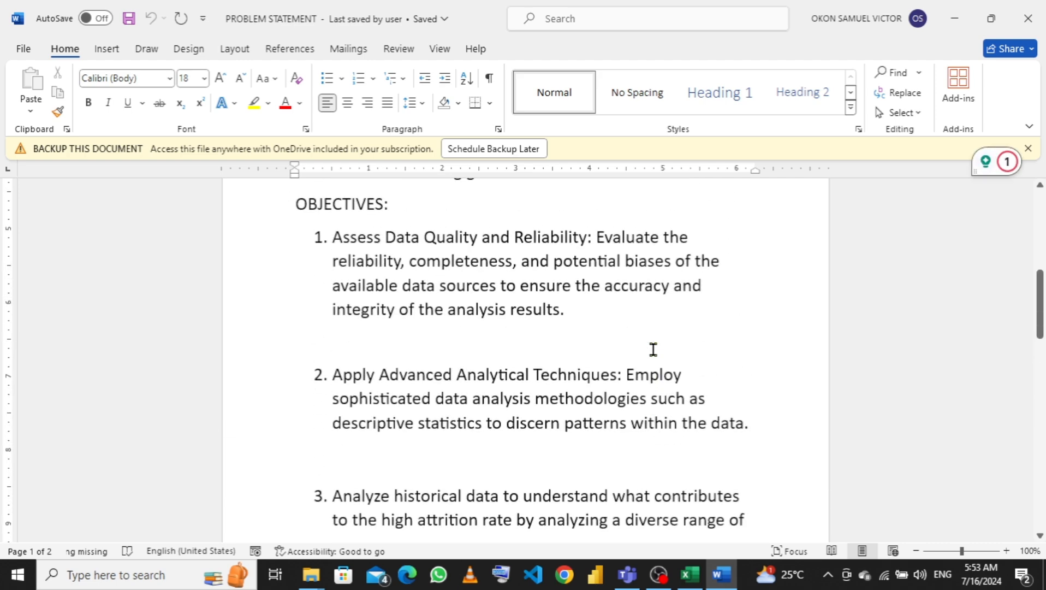
scroll(653, 350, "up", 4)
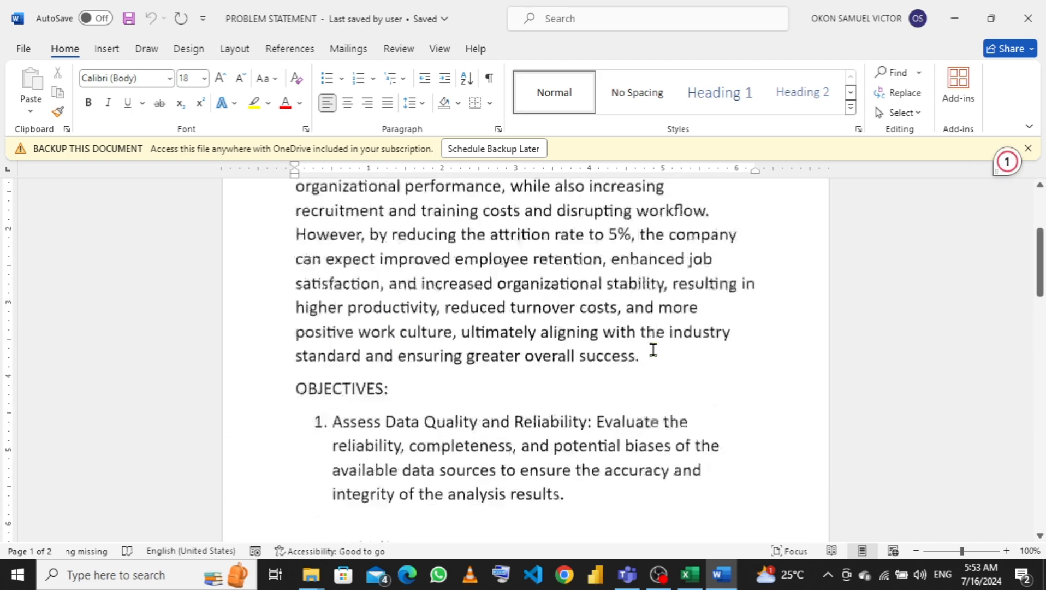
scroll(653, 349, "up", 3)
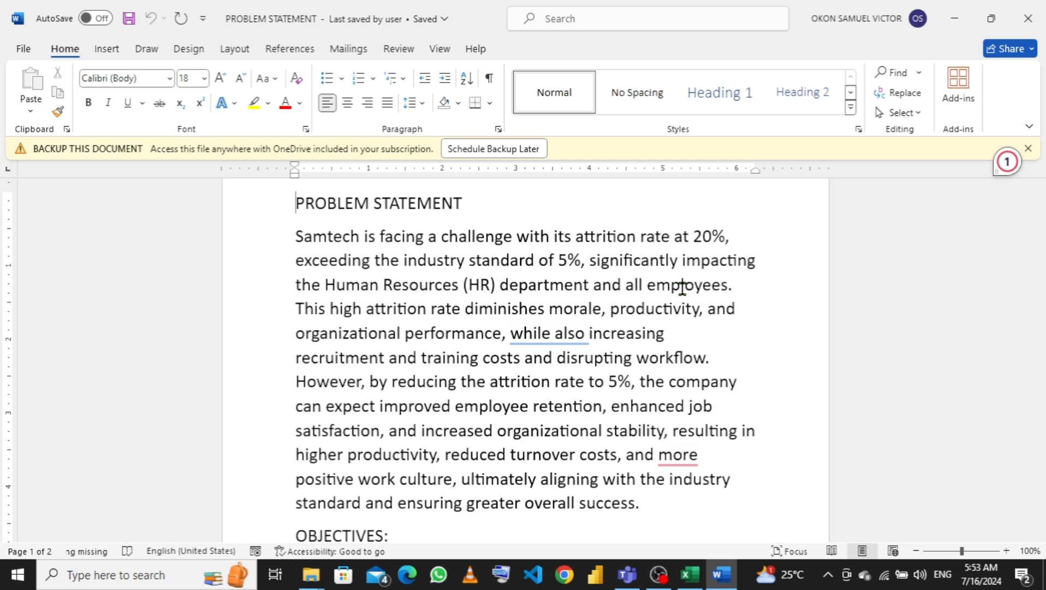
Step: Return to the Excel workbook, look through the employee table's columns and dismiss the backup notice
left_click(690, 574)
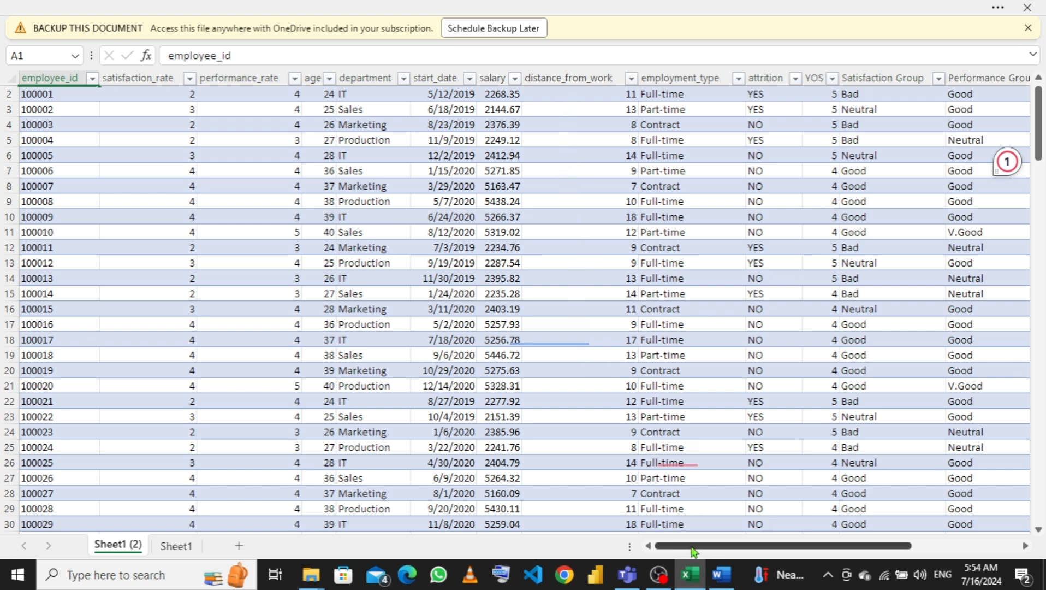
left_click_drag(698, 551, 743, 548)
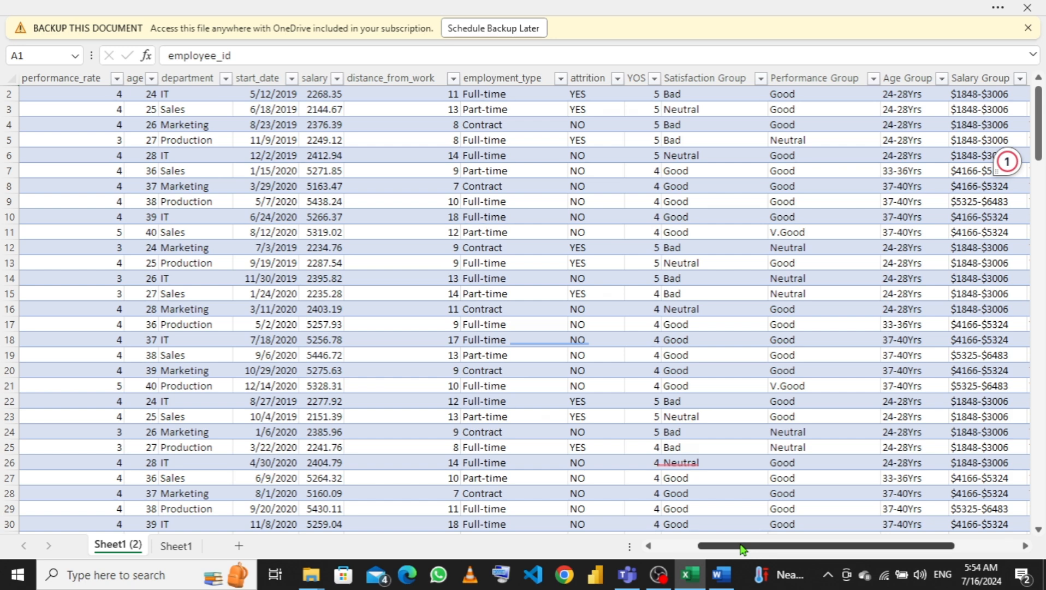
left_click_drag(742, 548, 656, 551)
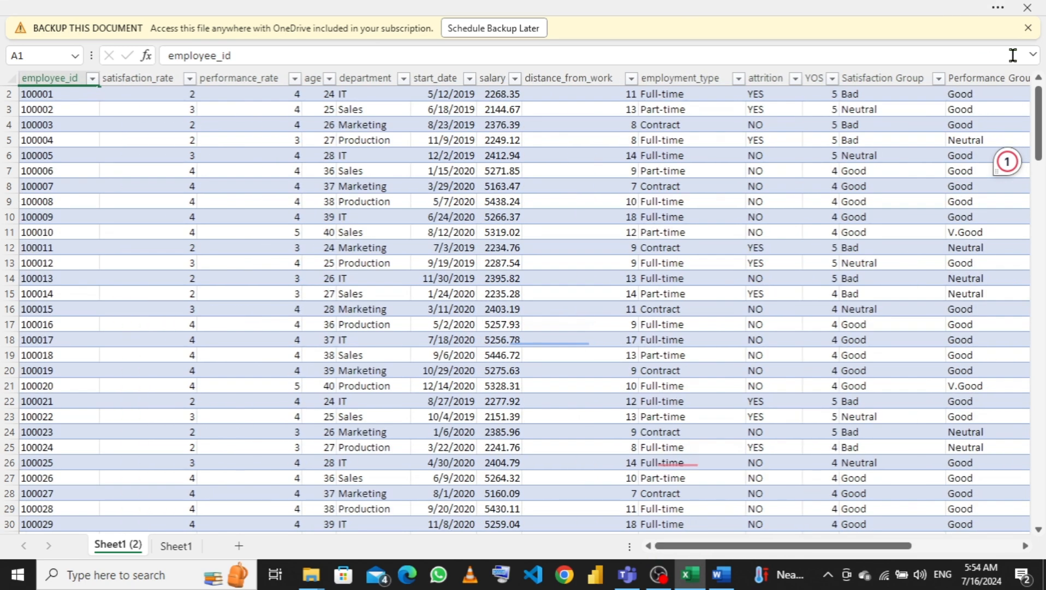
left_click(1029, 28)
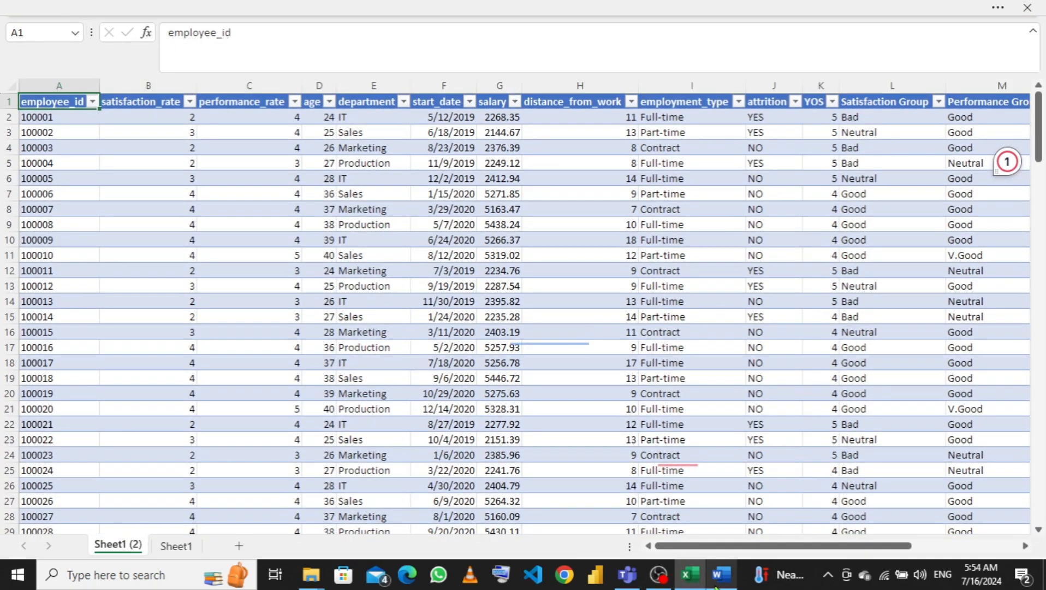
Step: Switch to the Word problem statement and place the cursor on the empty line below the fifth objective
mouse_move(717, 586)
left_click(715, 515)
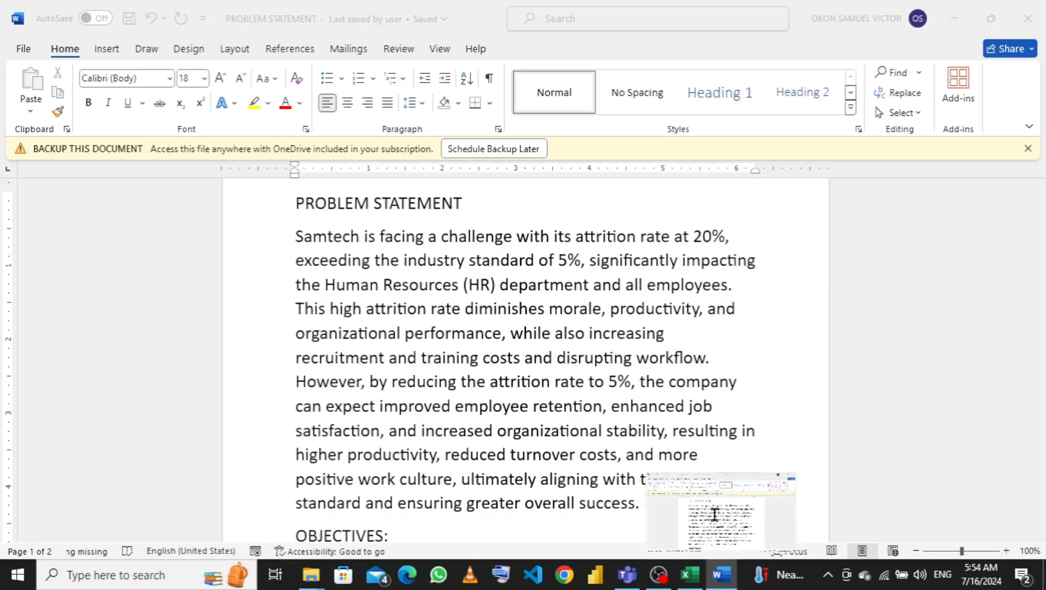
scroll(556, 443, "down", 7)
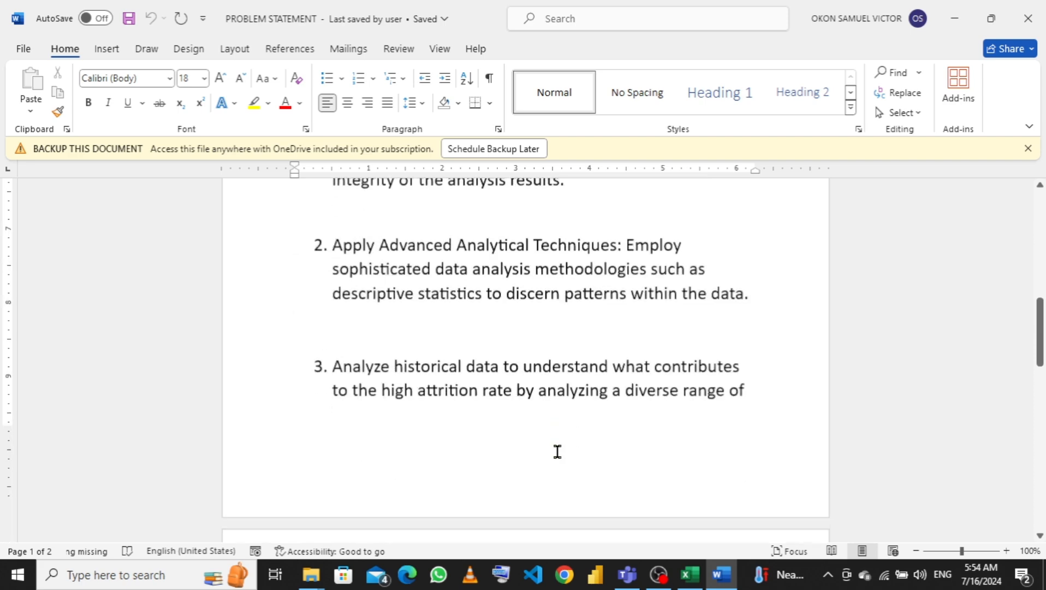
scroll(557, 451, "down", 11)
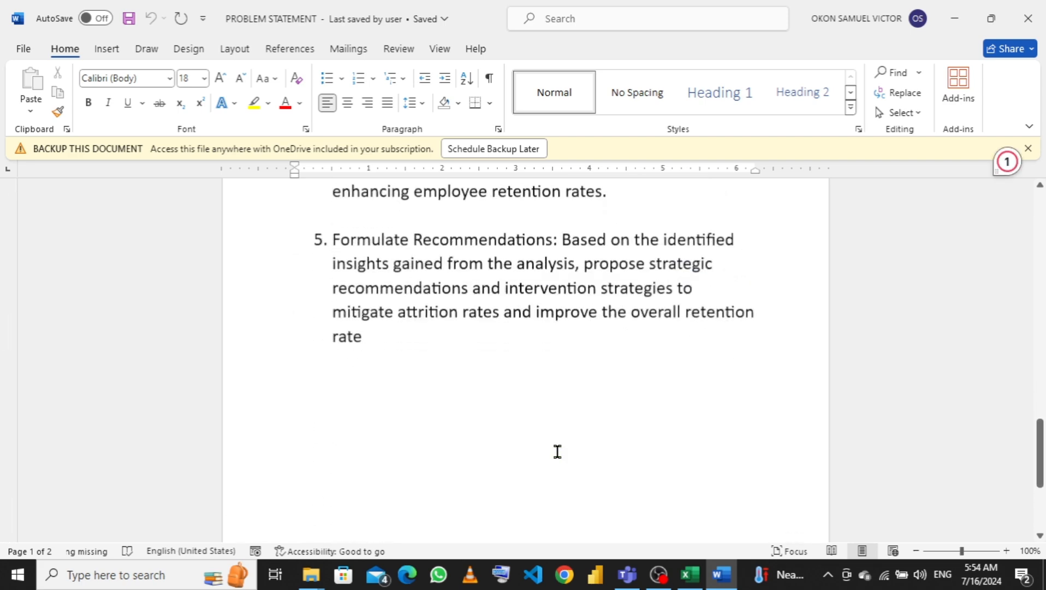
left_click(544, 386)
scroll(544, 385, "down", 3)
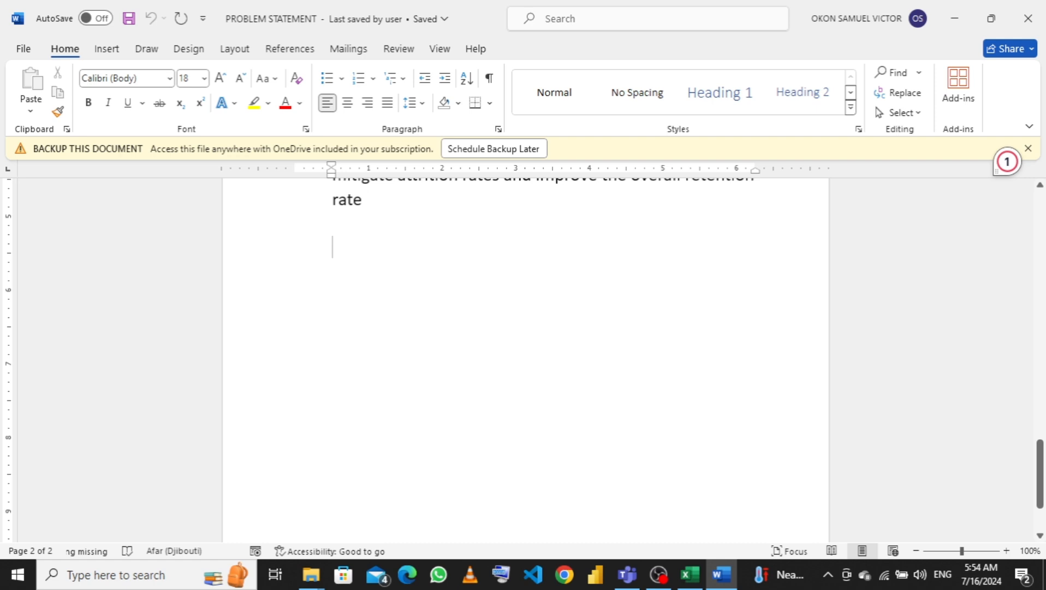
Step: Write the heading "1 demography analysis" and start an indented line beneath it
type("1")
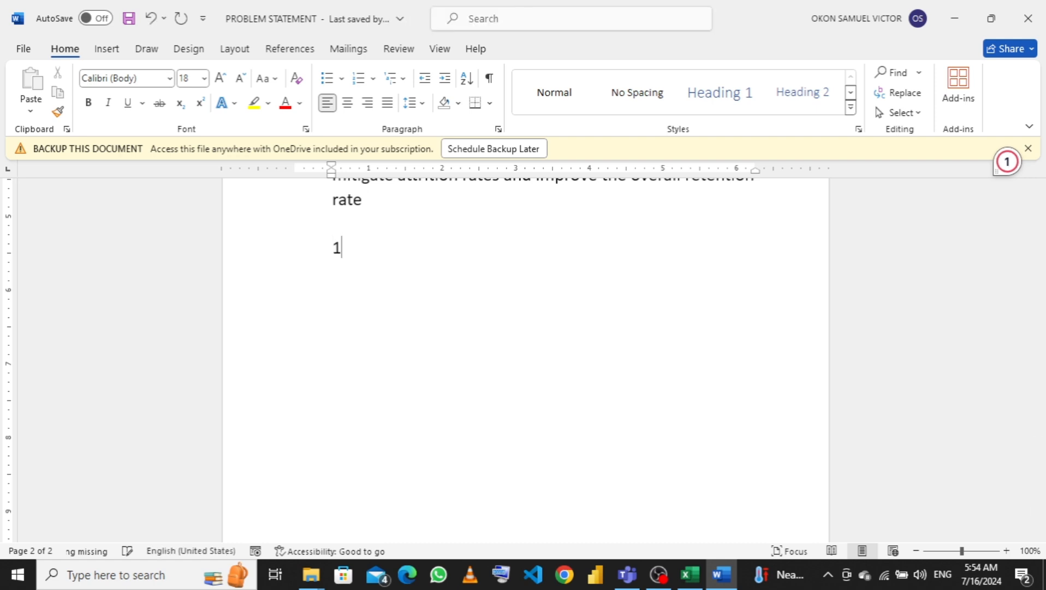
type(" dem")
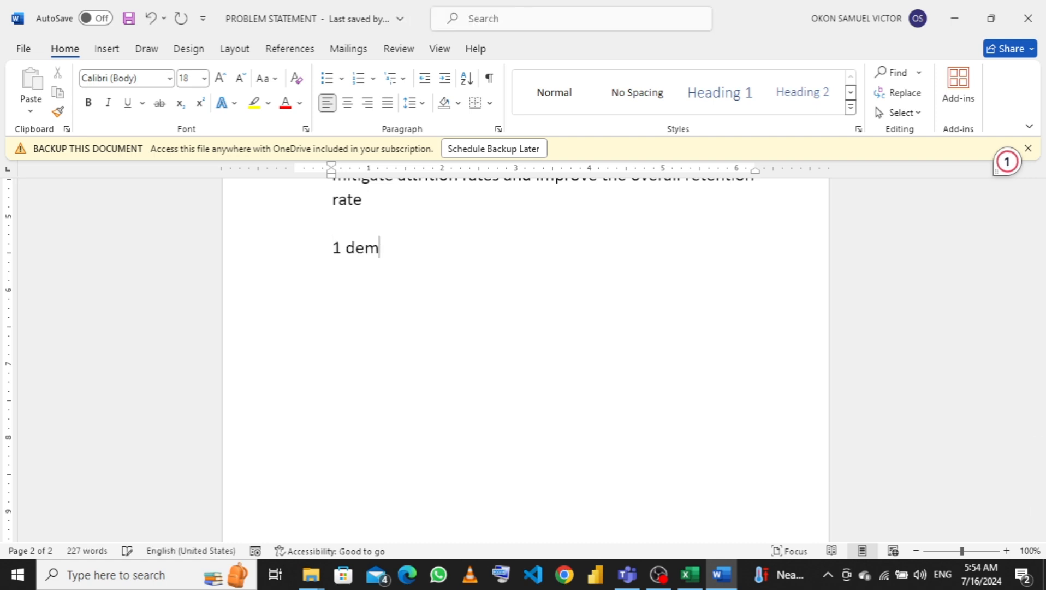
type("og")
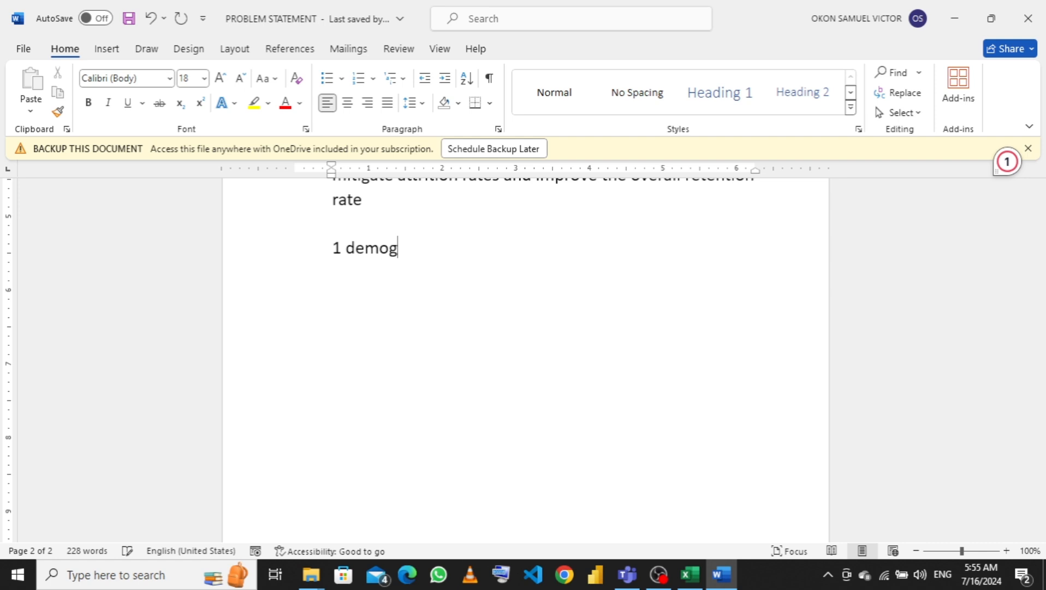
type("t")
key("BackSpace")
type("ra")
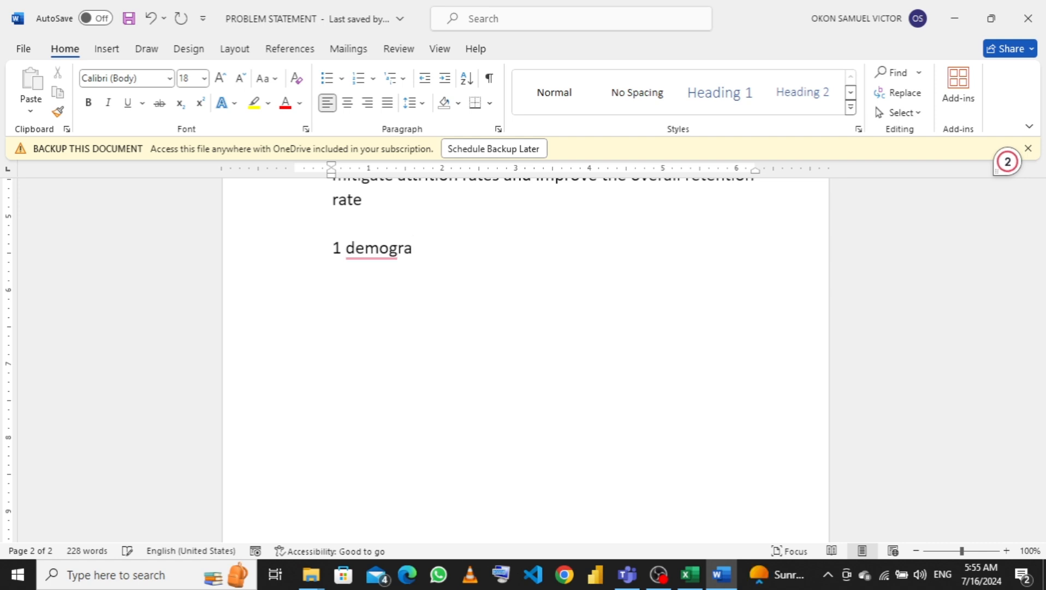
type("phy")
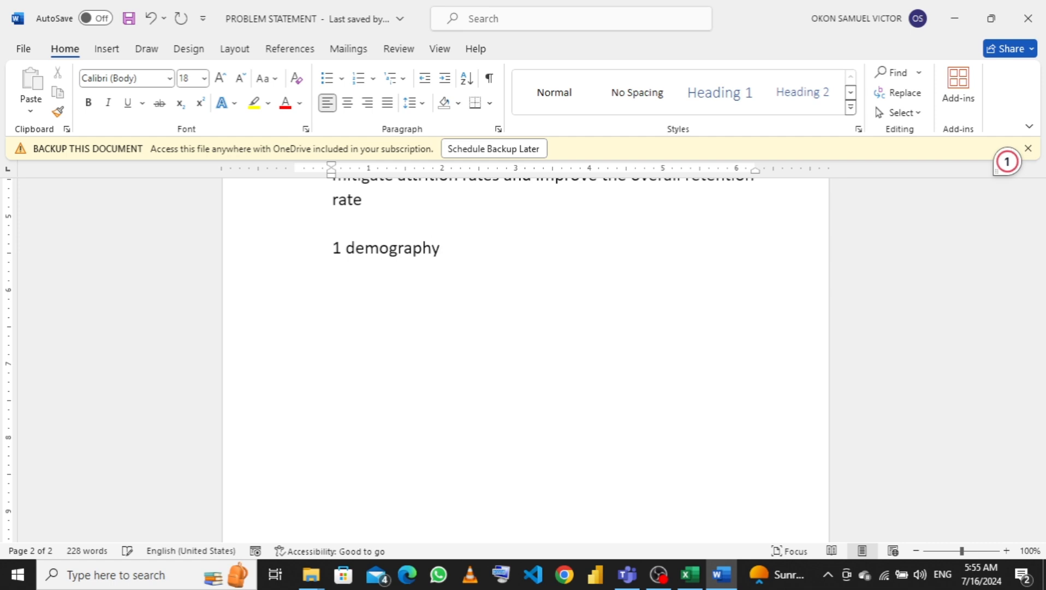
type(" ama")
key("BackSpace")
key("BackSpace")
type("nal")
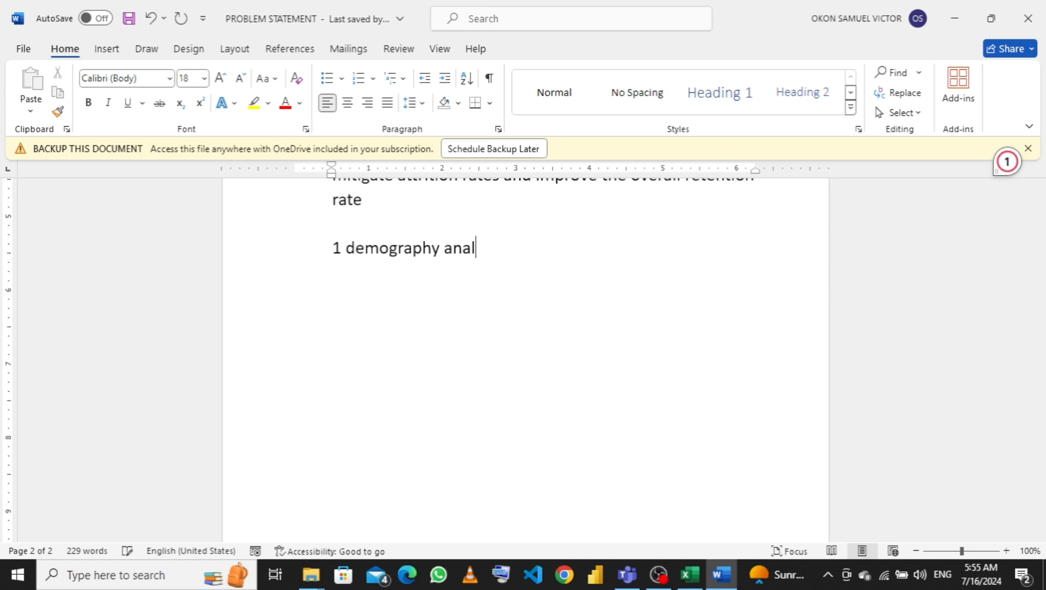
type("ysis")
key("Return")
key("Tab")
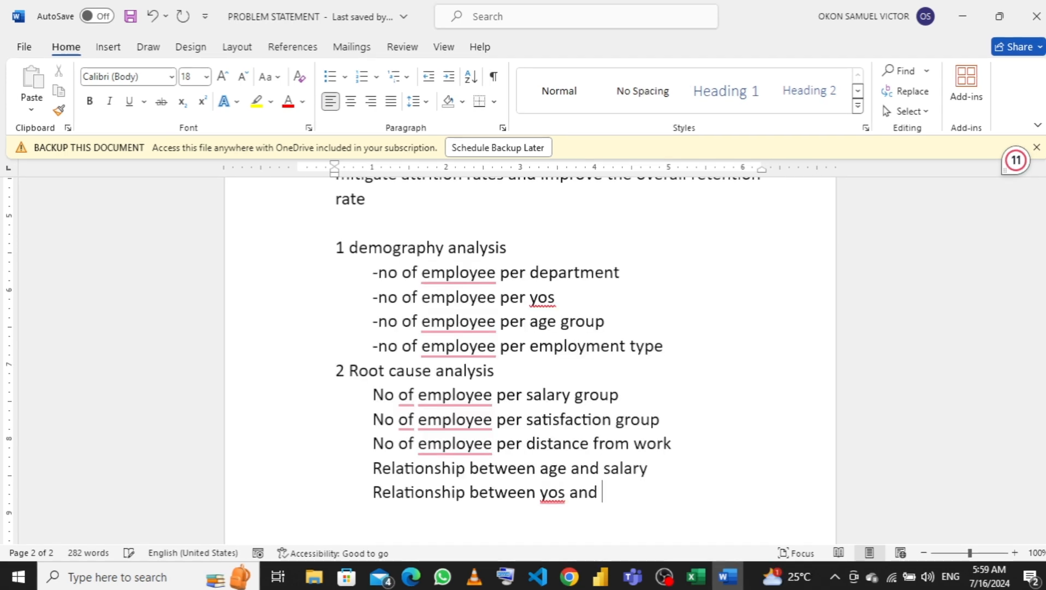
Step: Complete the last root cause analysis line as "Relationship between yos and salary" and save the document
type("salary")
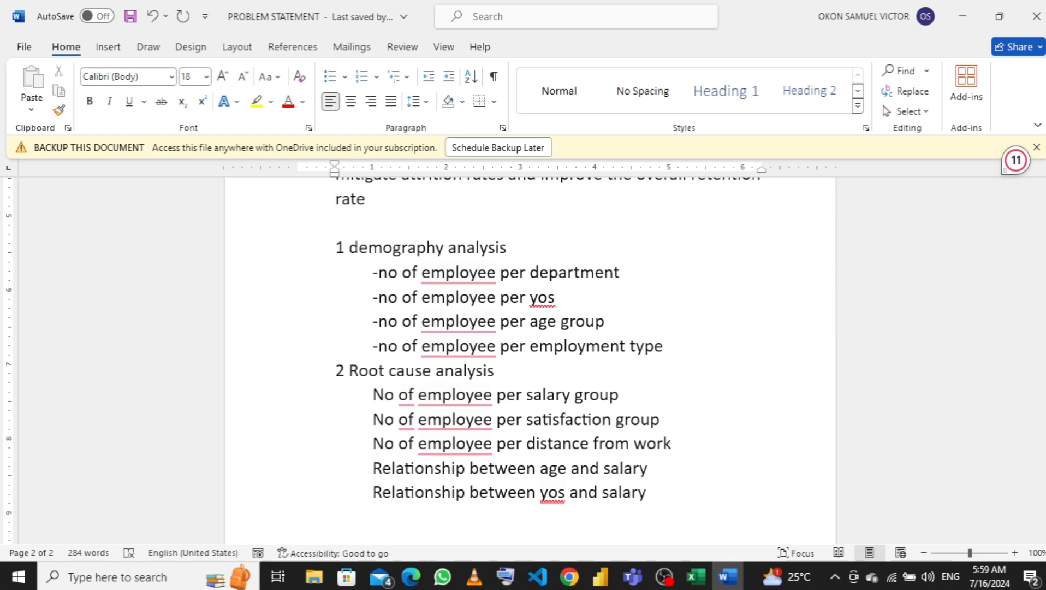
key("ctrl+s")
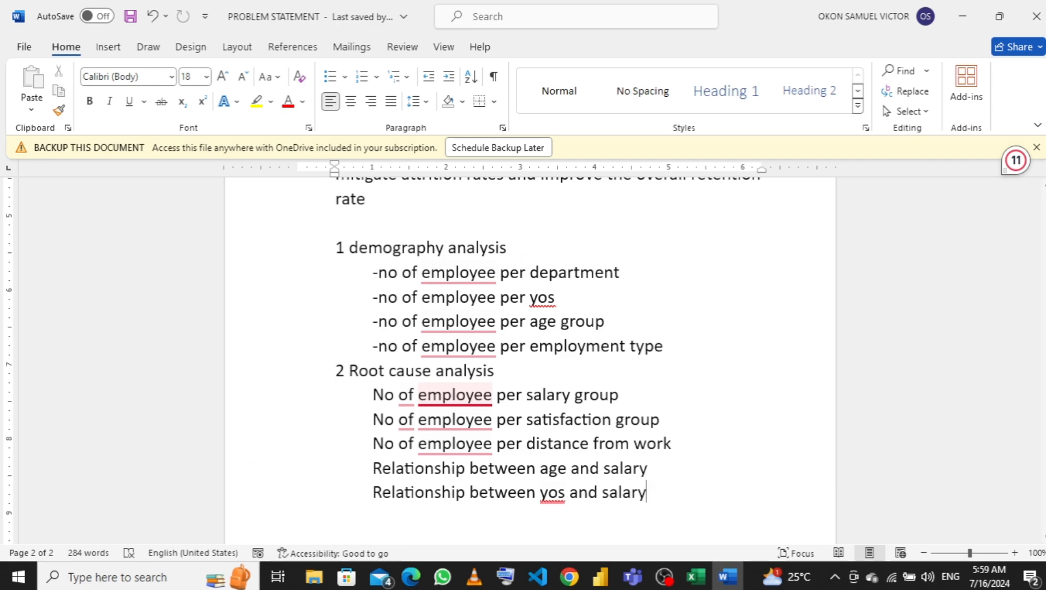
Step: Switch to the Excel workbook and select cell B8 inside the employee table on Sheet1 (2)
left_click(697, 582)
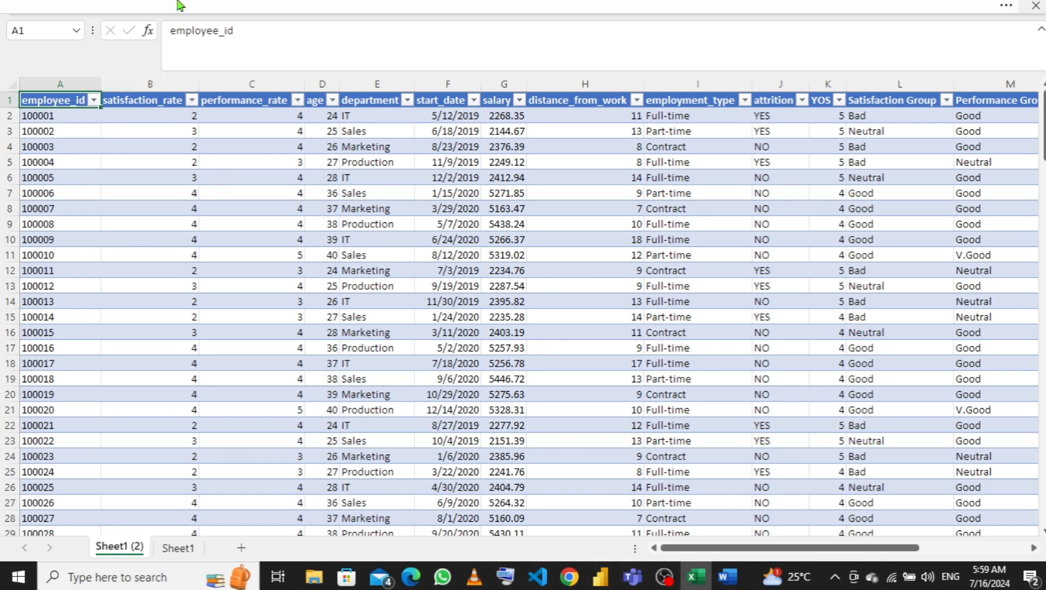
left_click(172, 209)
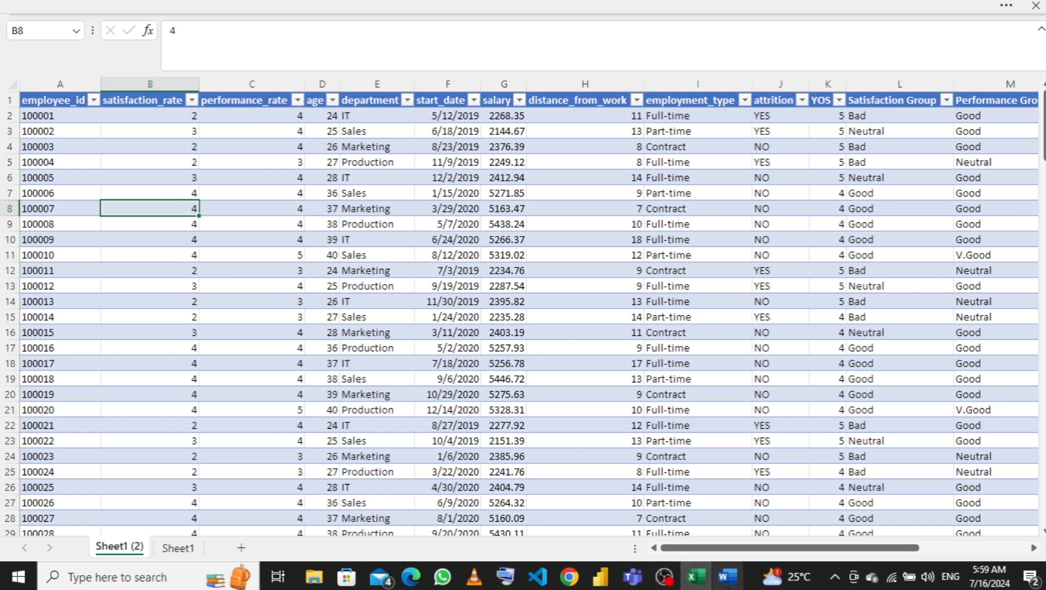
mouse_move(728, 576)
left_click(727, 532)
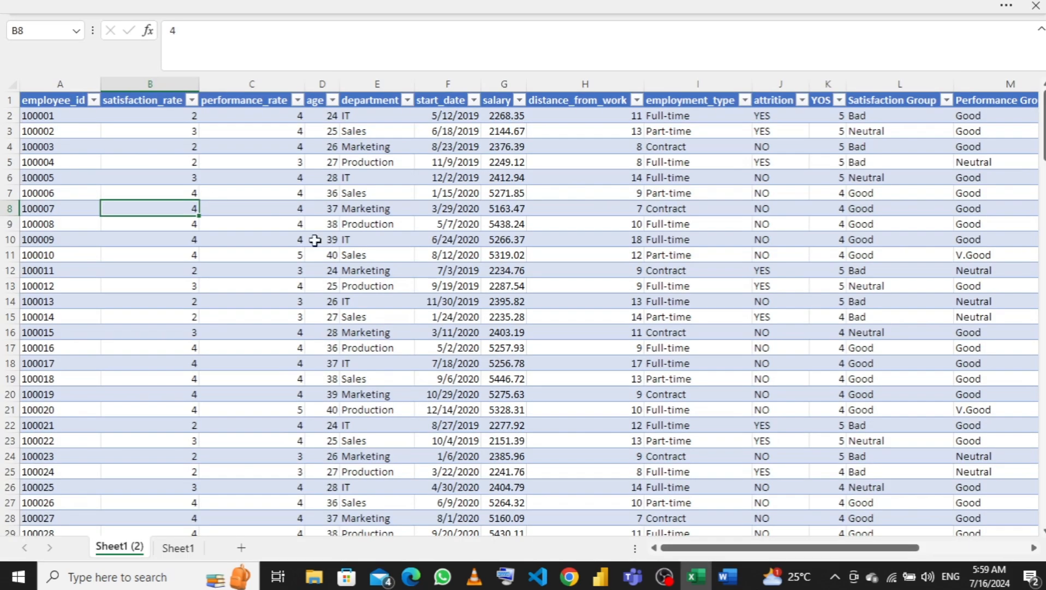
Step: Set the ribbon to always show and hide the formula bar
left_click(170, 5)
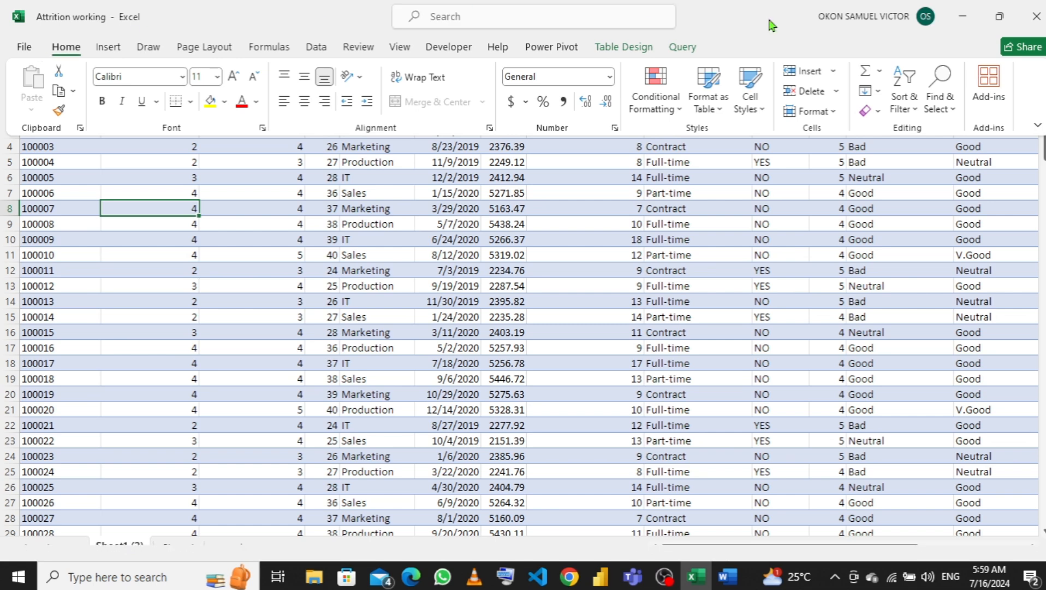
left_click(1041, 125)
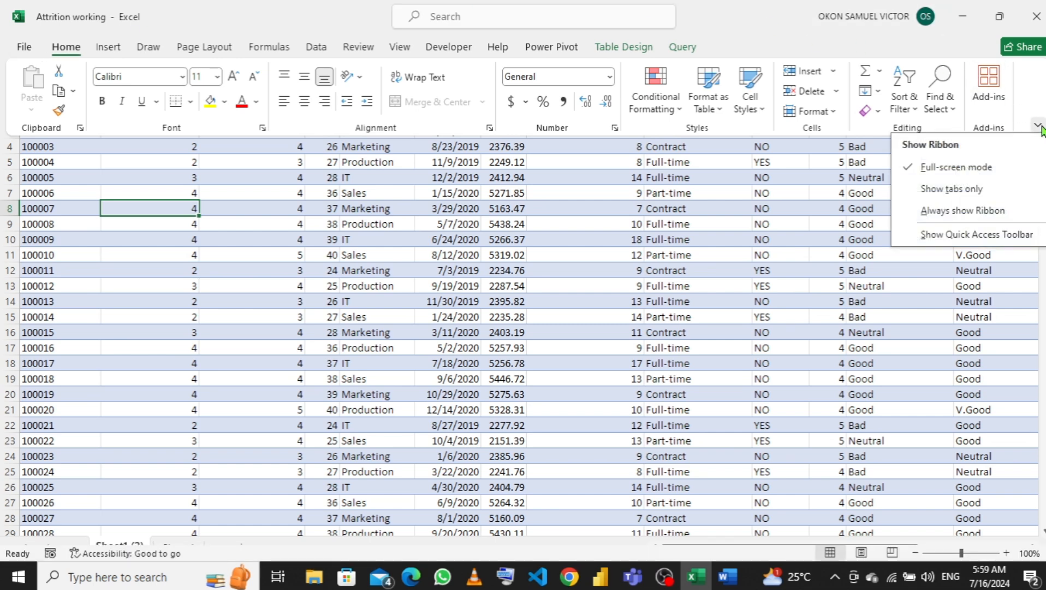
left_click(949, 218)
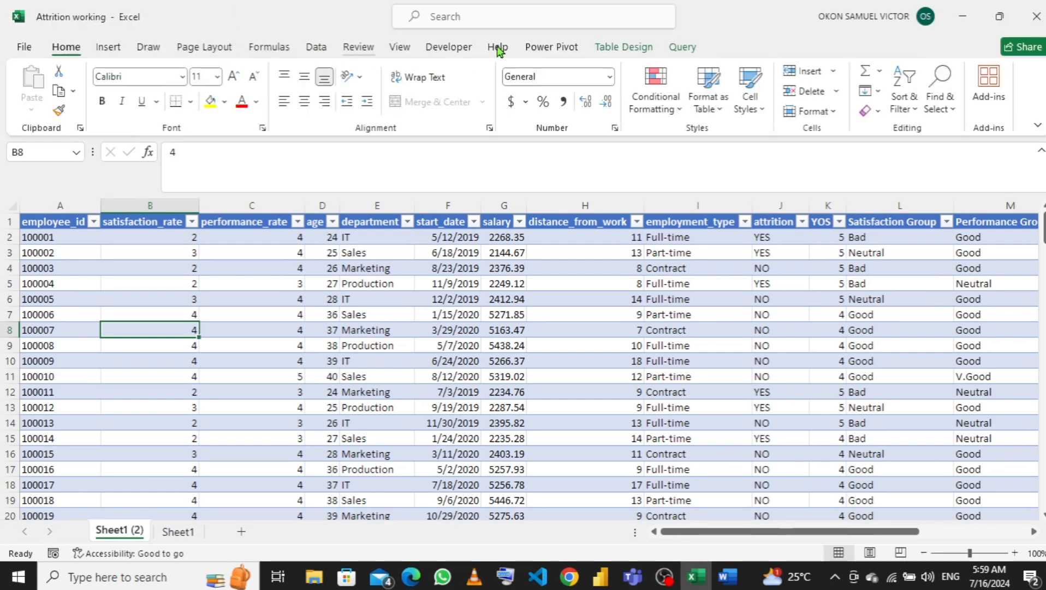
left_click(400, 48)
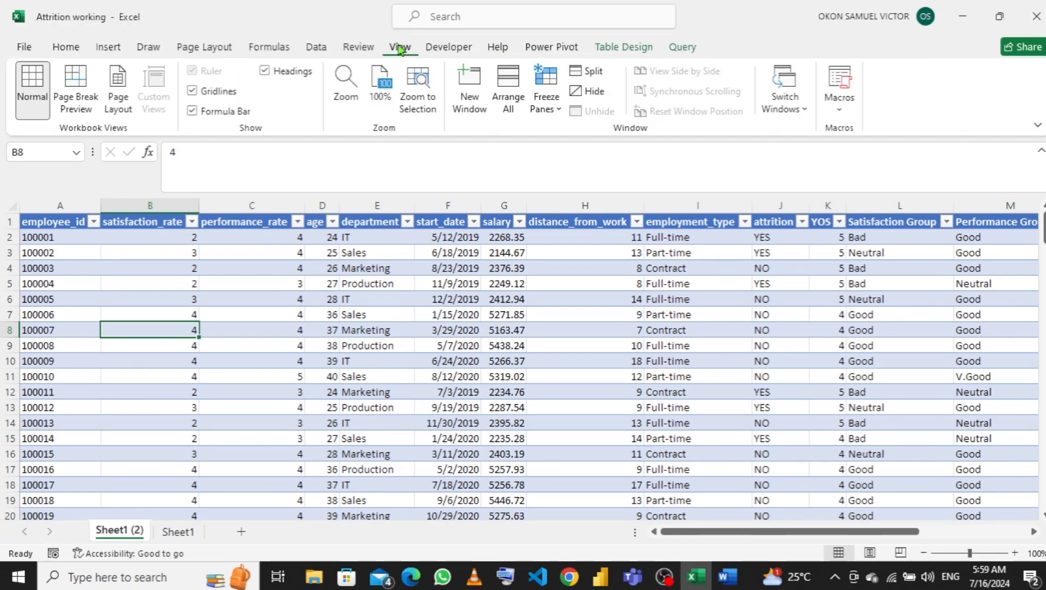
left_click(192, 111)
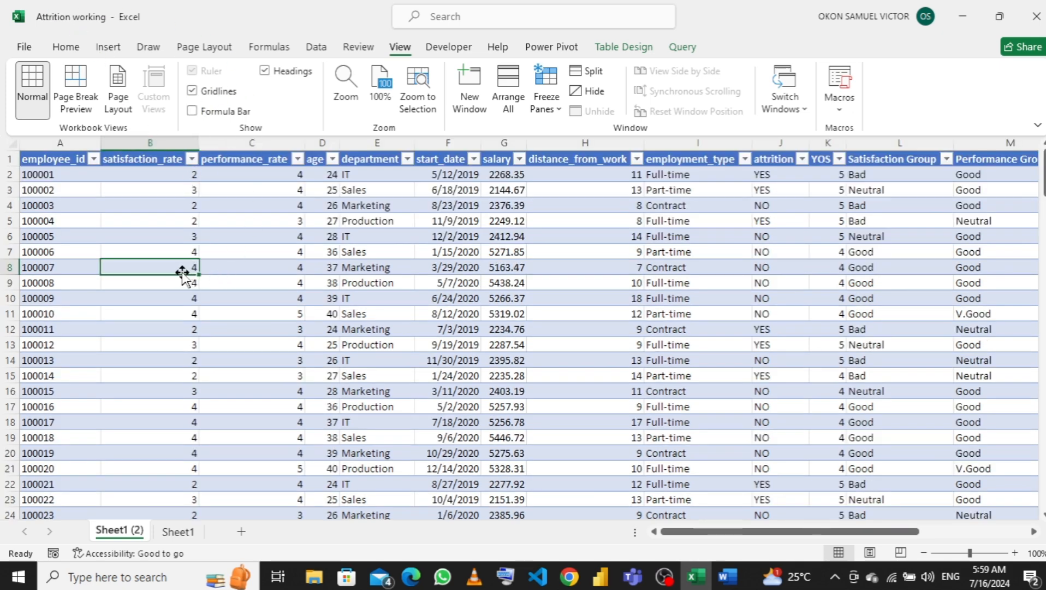
Step: Insert a PivotTable from the Sheet1 table on a new worksheet, adding the data to the Data Model
left_click(109, 48)
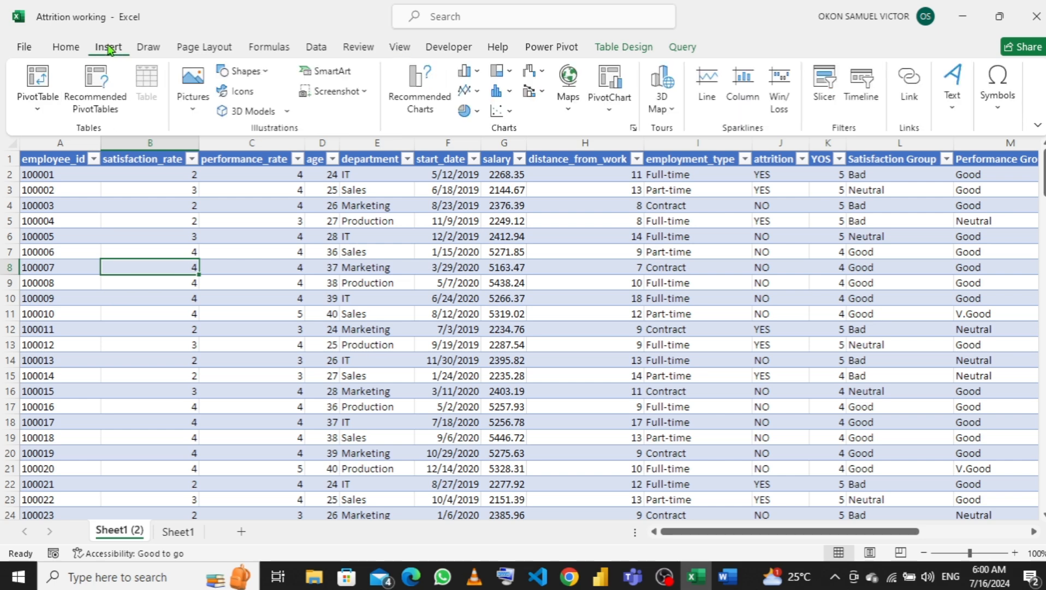
left_click(34, 110)
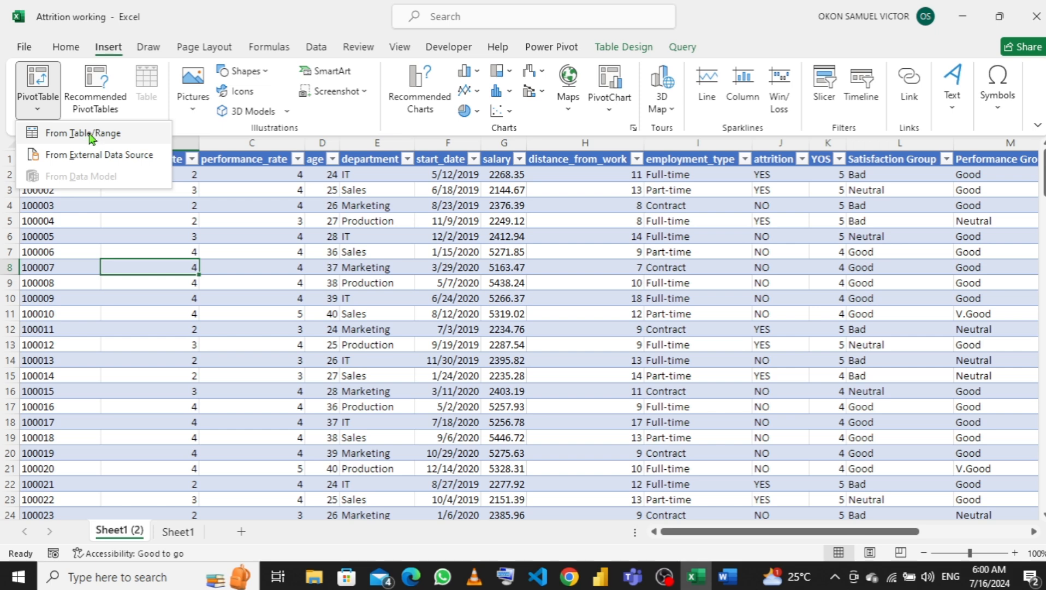
left_click(91, 135)
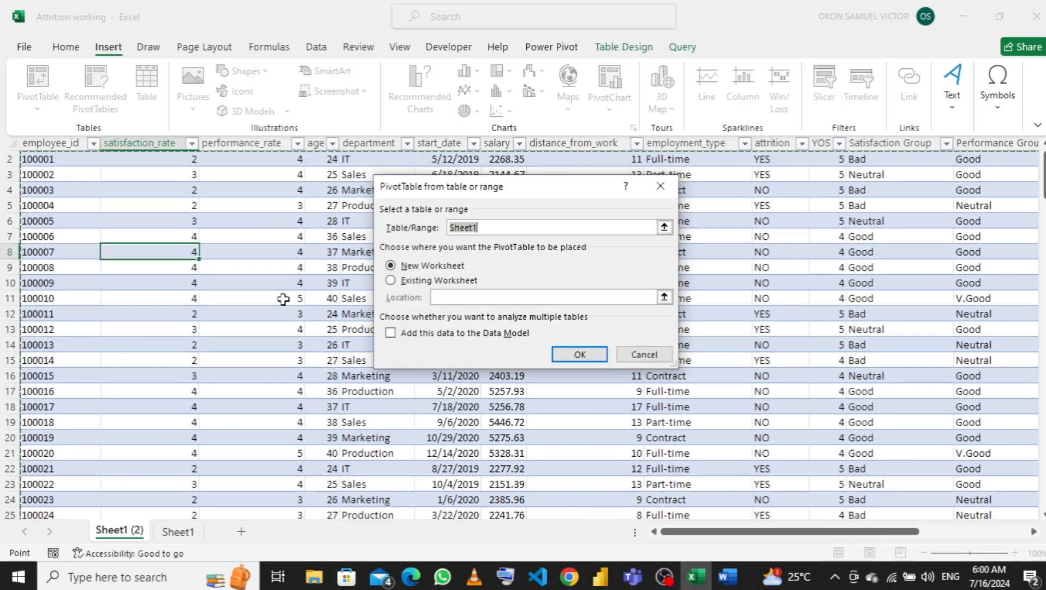
left_click(390, 334)
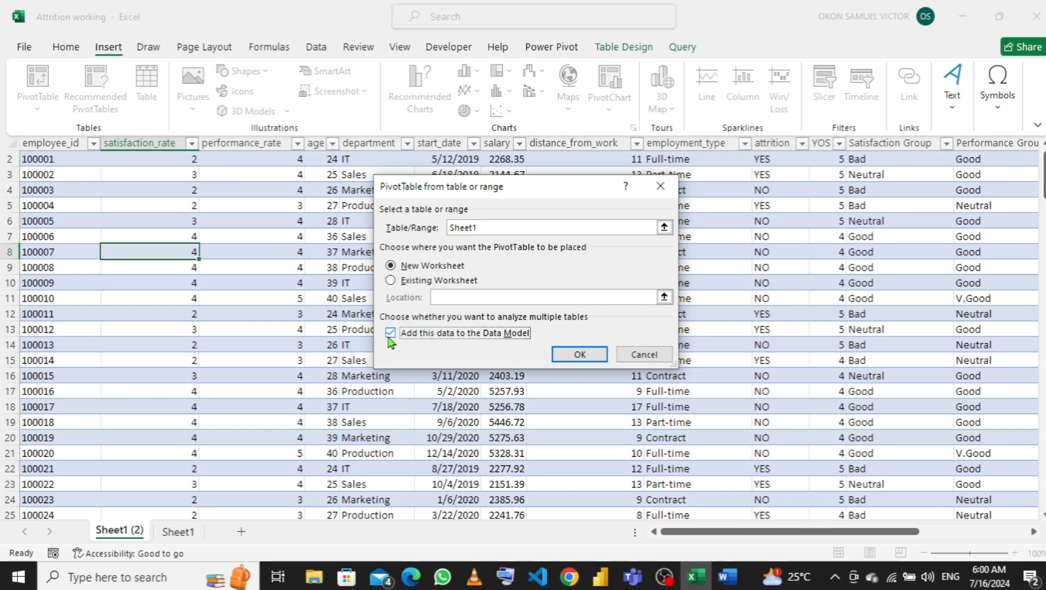
left_click(579, 354)
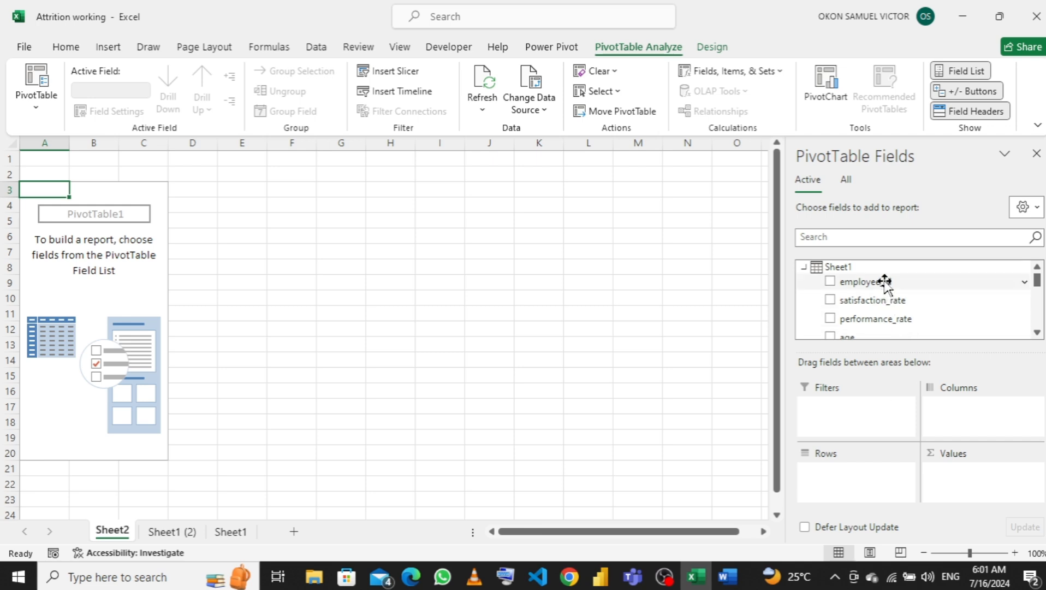
Step: Build the PivotTable with the count of employee_id as values and department as rows
left_click_drag(885, 281, 962, 485)
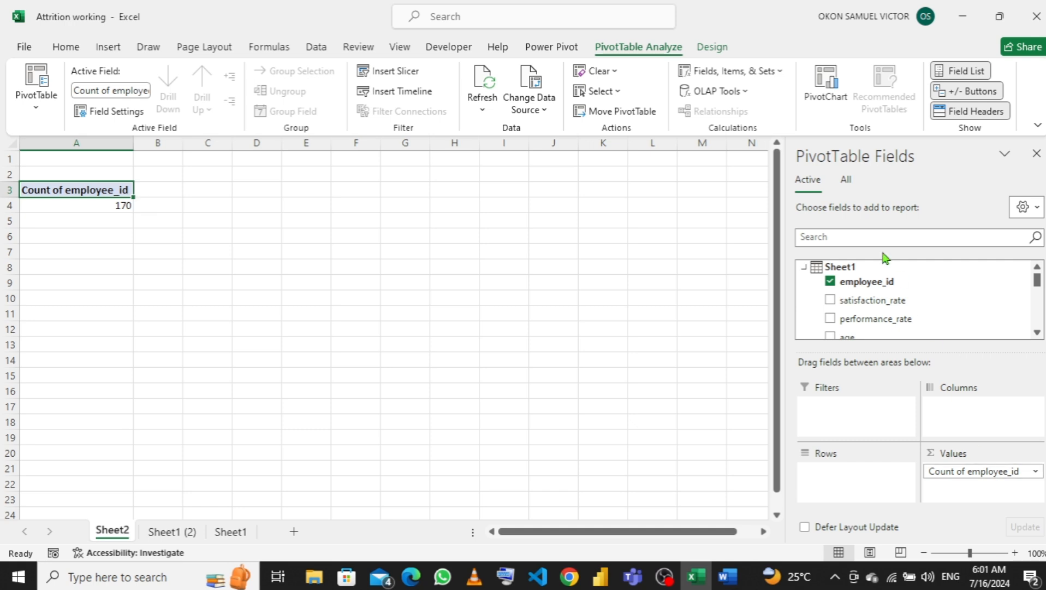
scroll(911, 318, "down", 2)
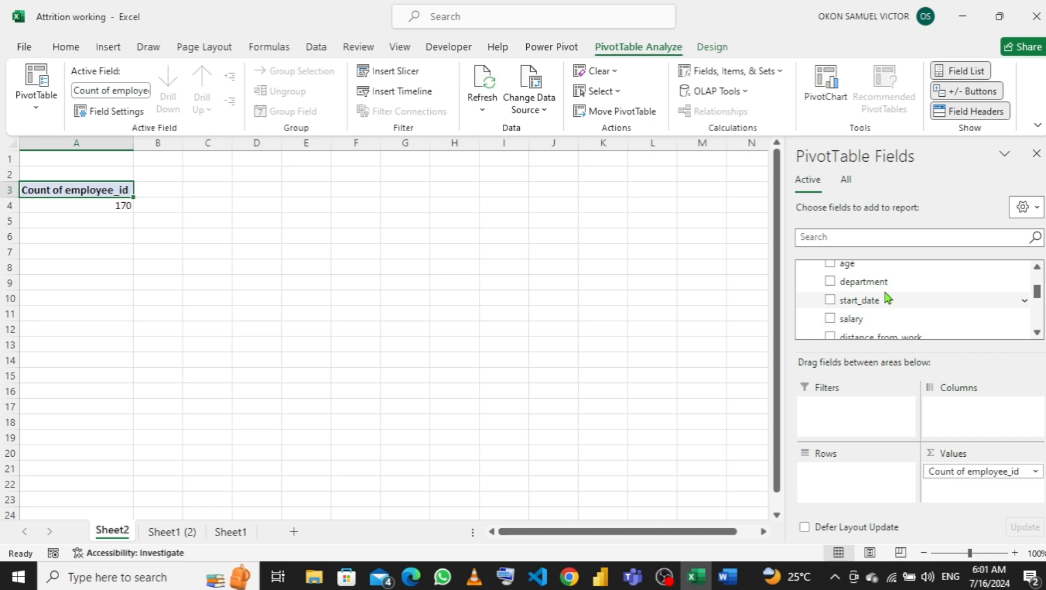
left_click_drag(880, 282, 851, 489)
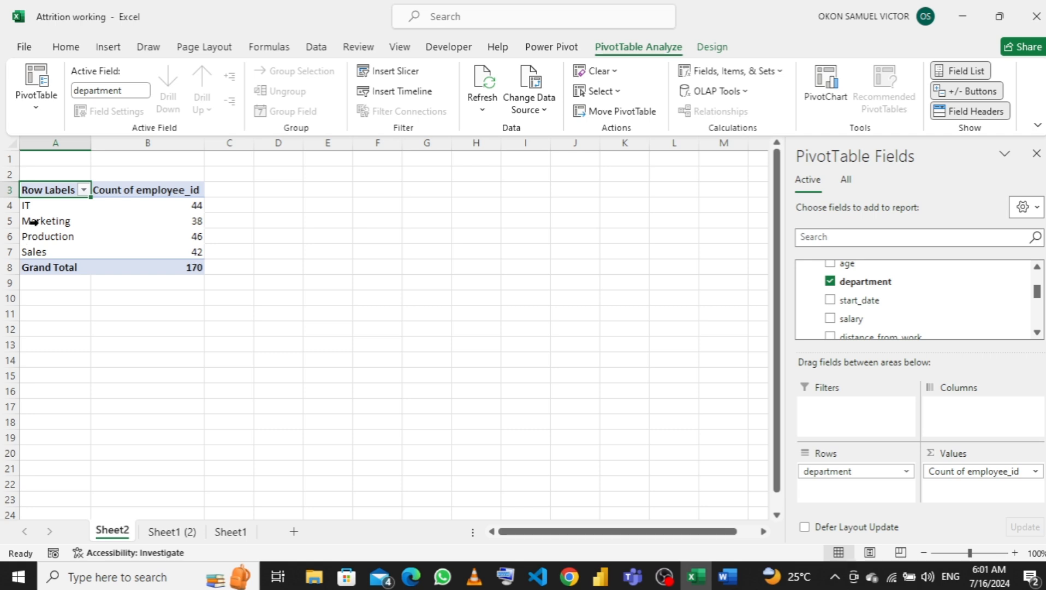
Step: Sort the PivotTable departments by employee count from largest to smallest
left_click(175, 208)
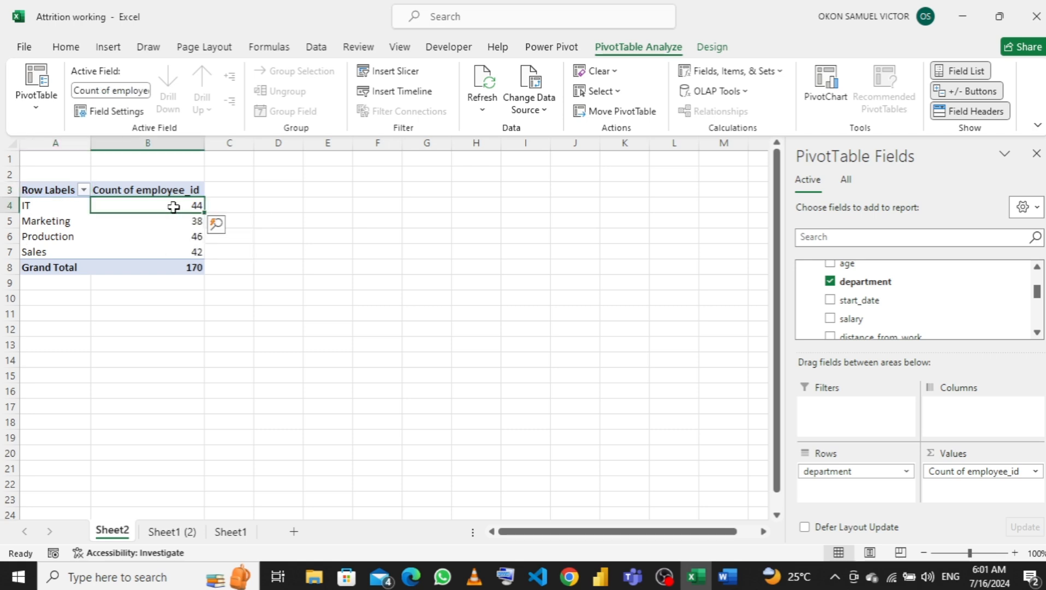
right_click(173, 207)
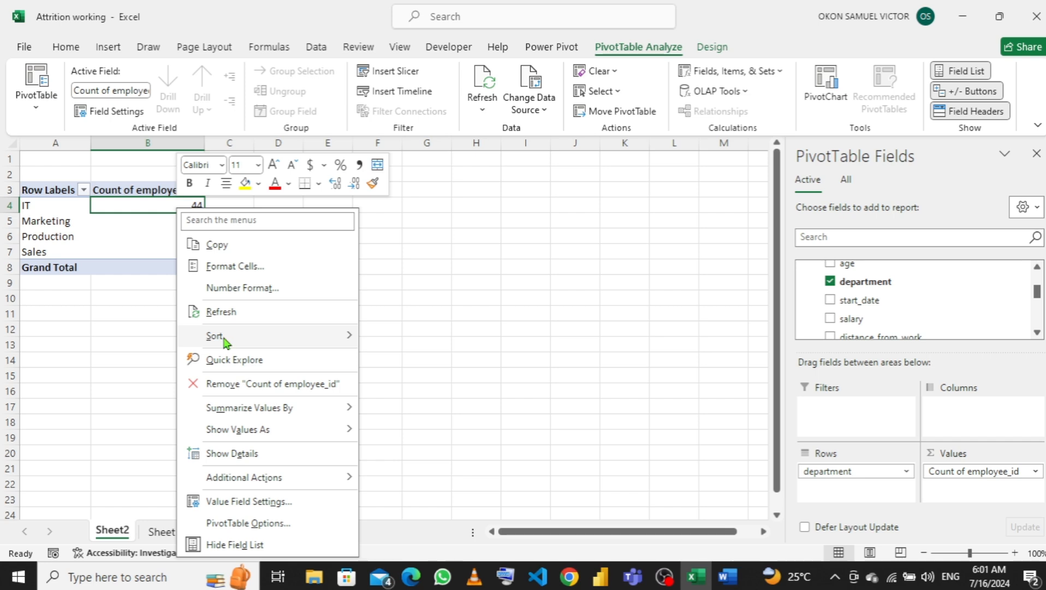
mouse_move(246, 343)
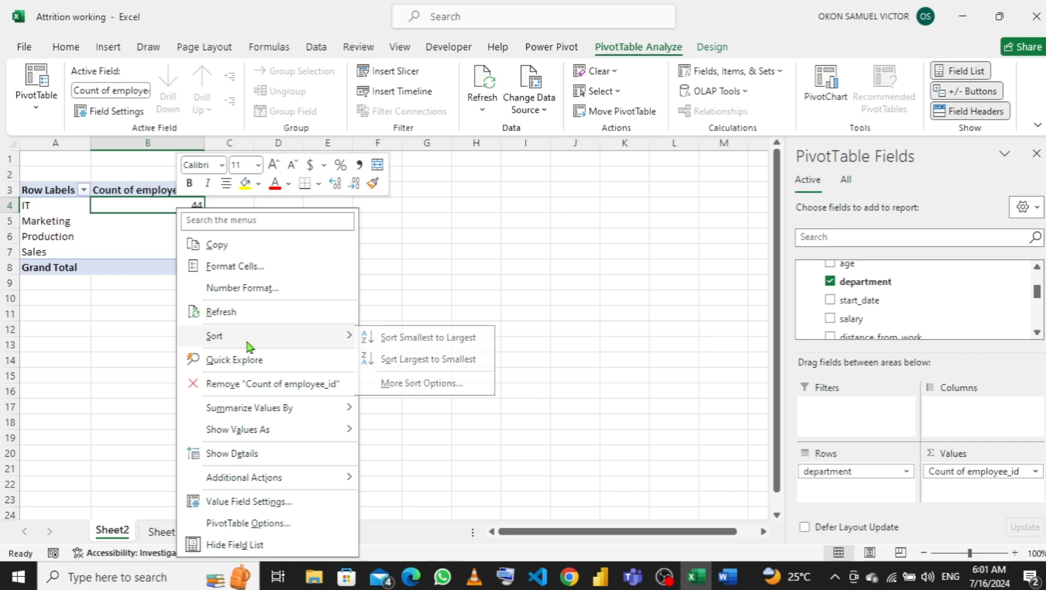
left_click(410, 360)
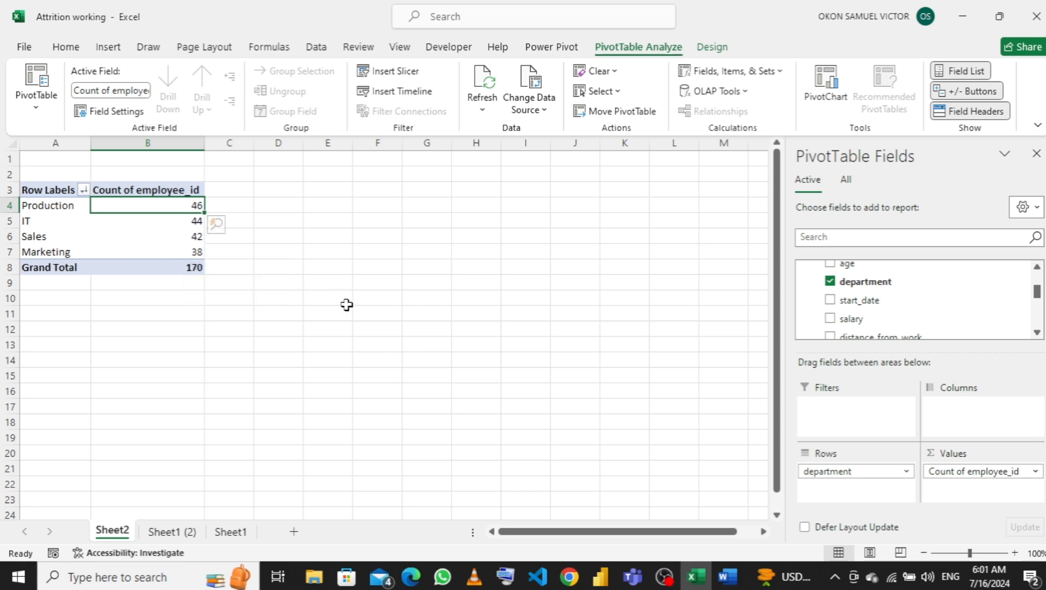
Step: Rename the PivotTable worksheet Sheet2 as "no of employee per department"
double_click(109, 531)
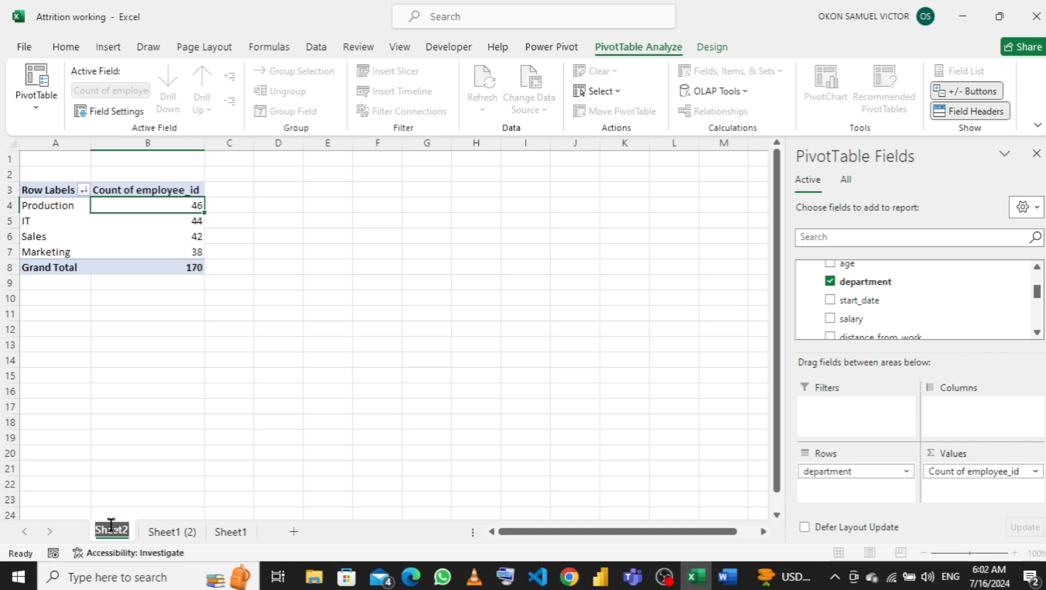
type("Em")
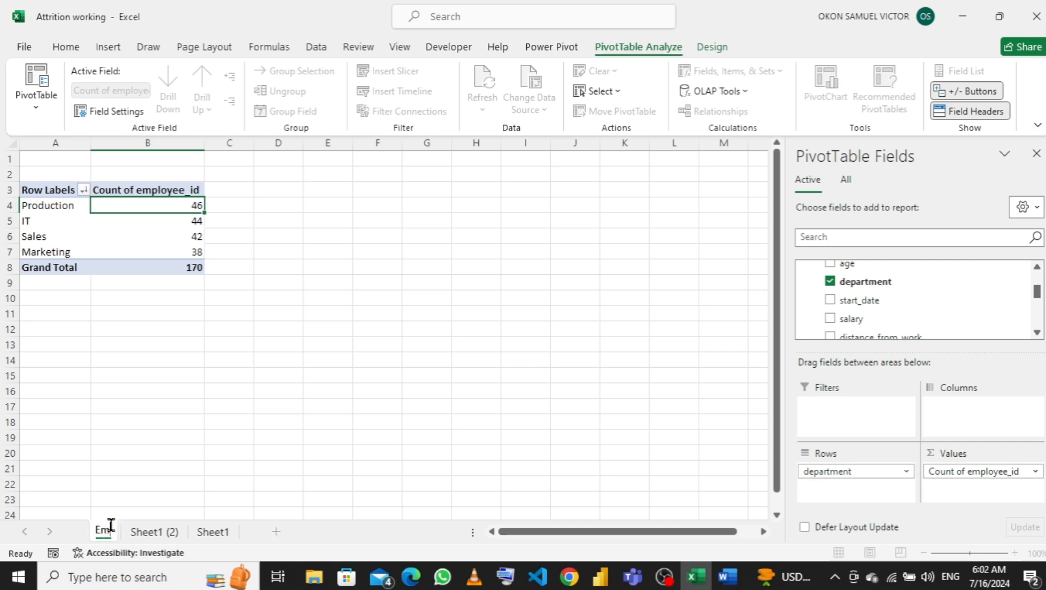
key("BackSpace")
key("BackSpace")
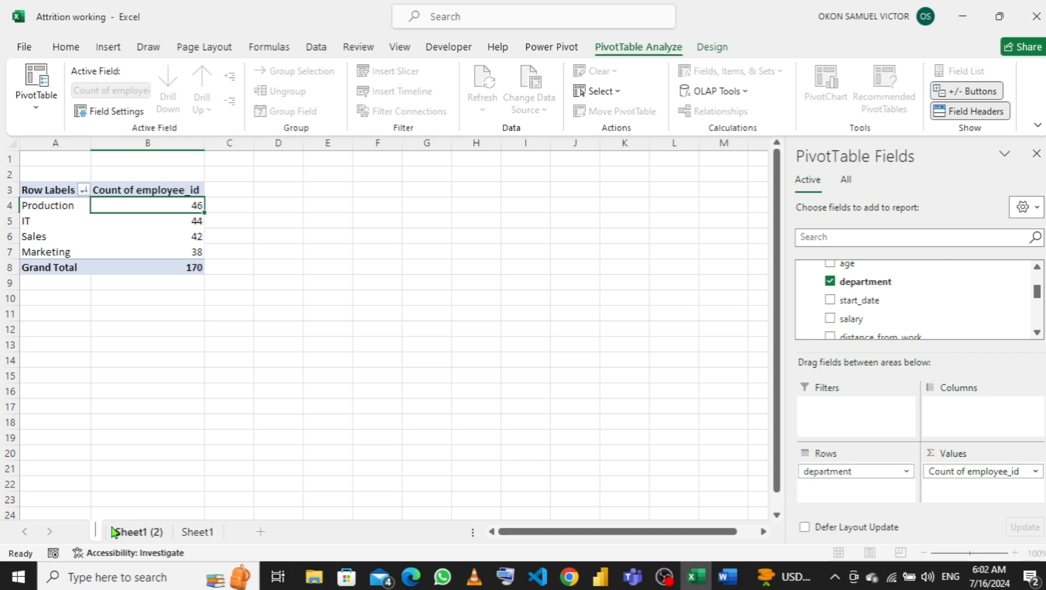
type("no-of")
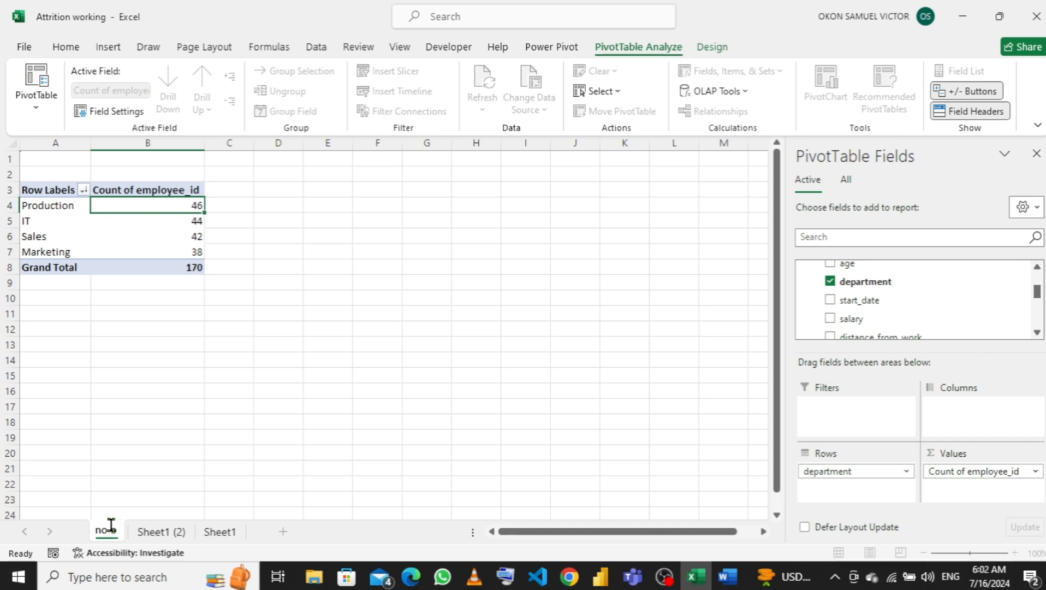
type(" empl")
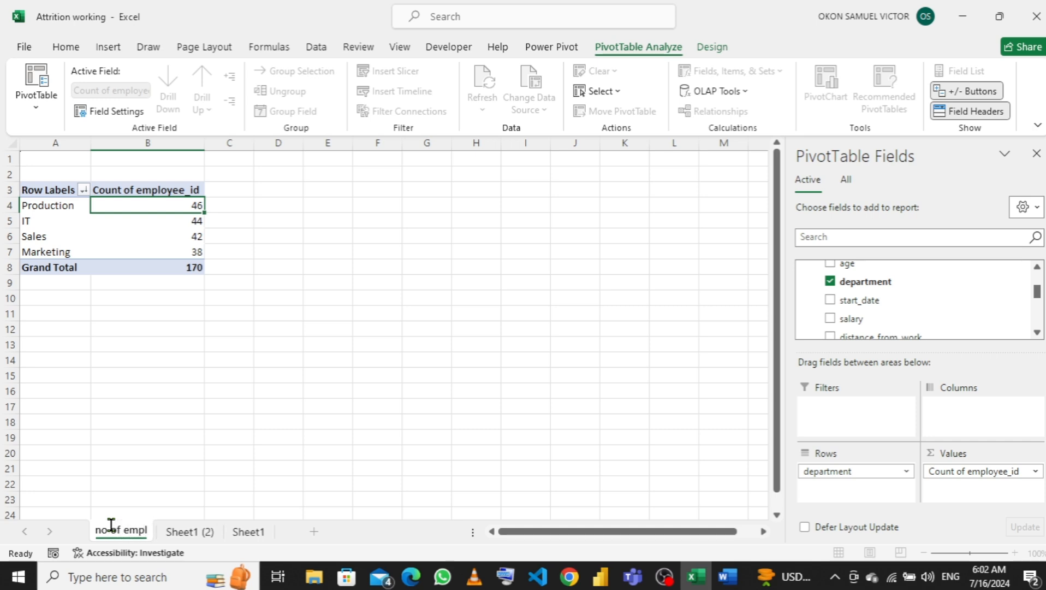
type("oye")
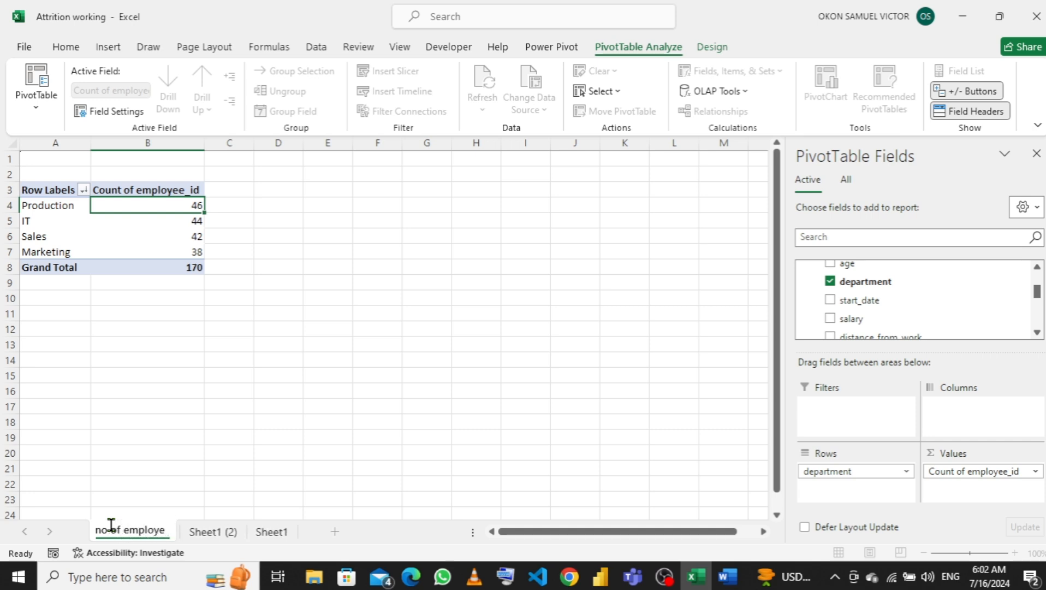
type("e per")
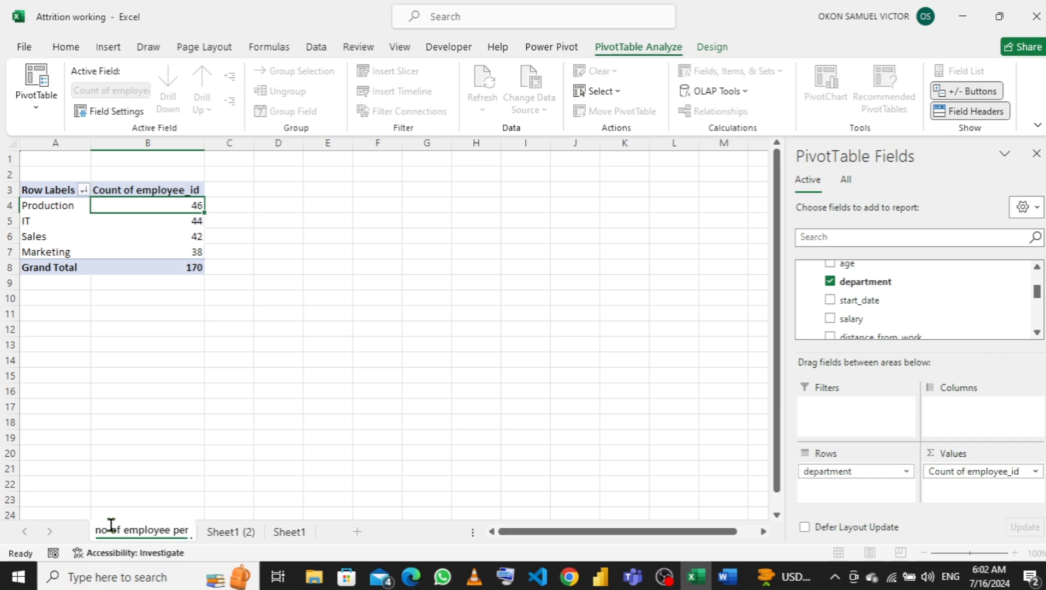
type(" de")
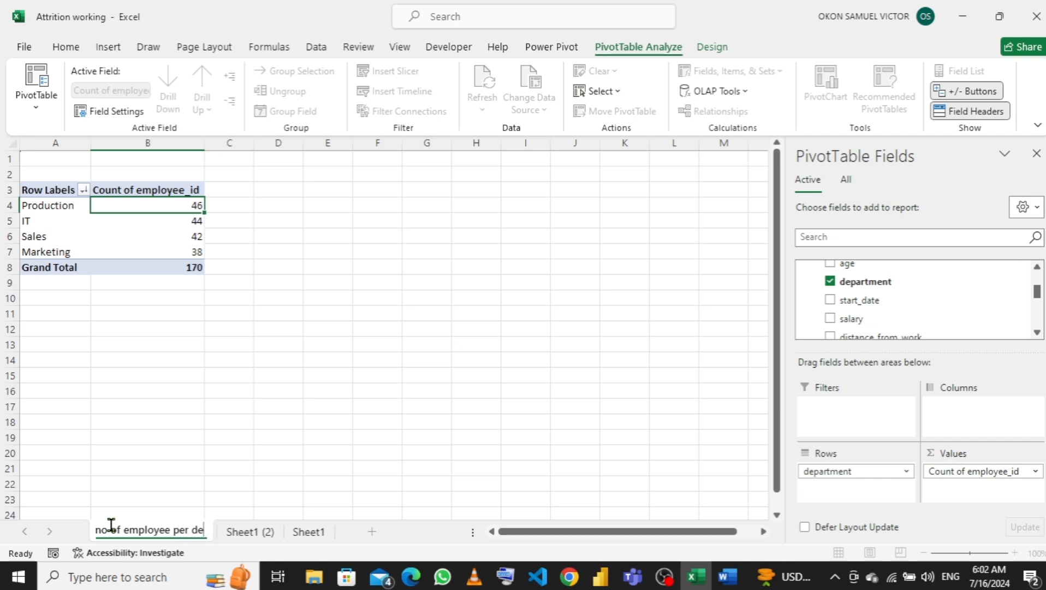
type("partmenr")
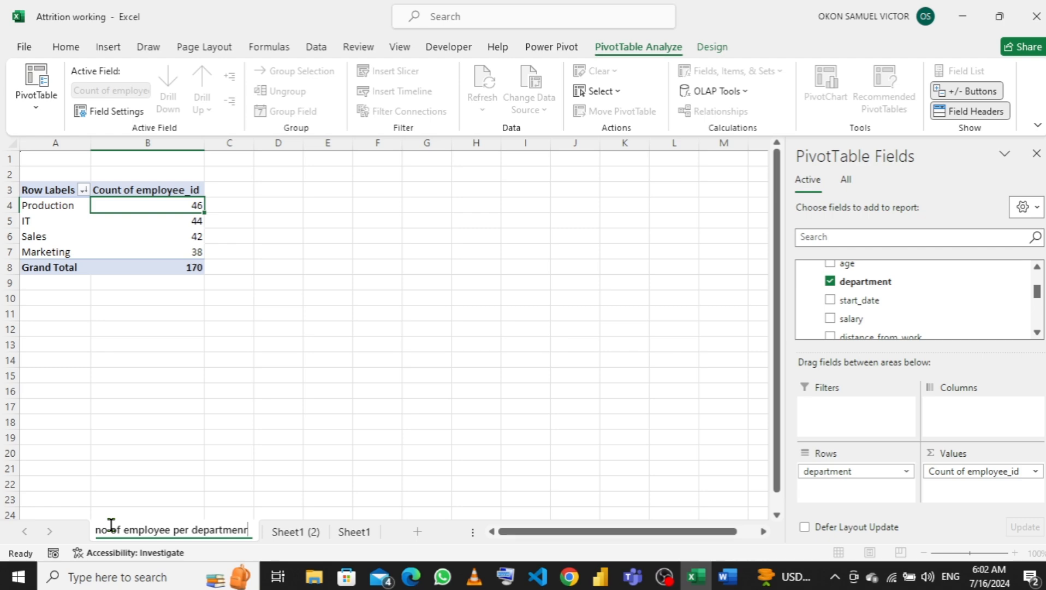
key("BackSpace")
type("t")
key("Return")
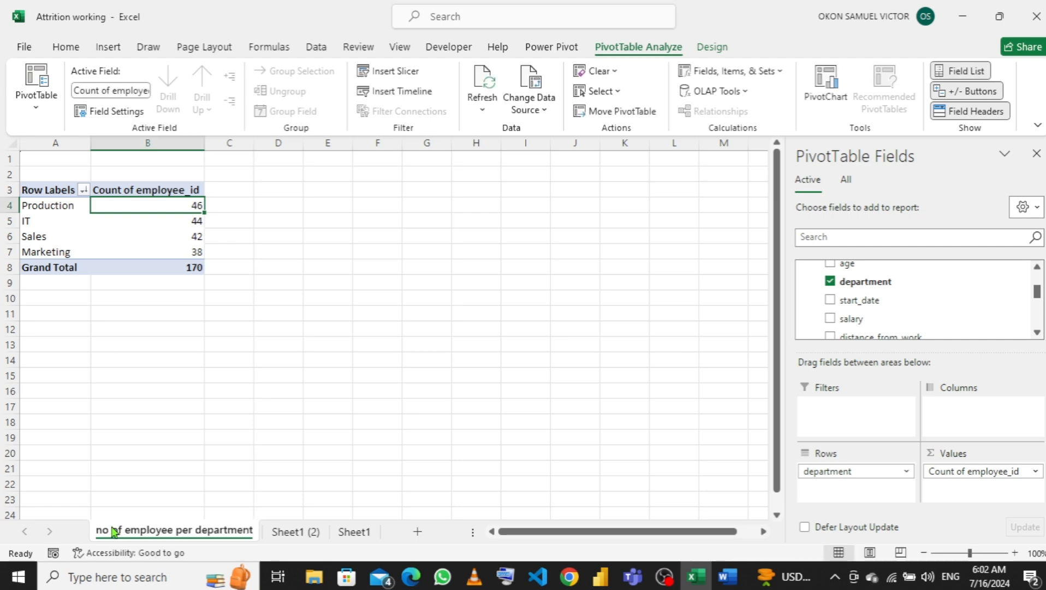
Step: Rename the employee table worksheet Sheet1 (2) as "clean data"
left_click(292, 537)
double_click(292, 531)
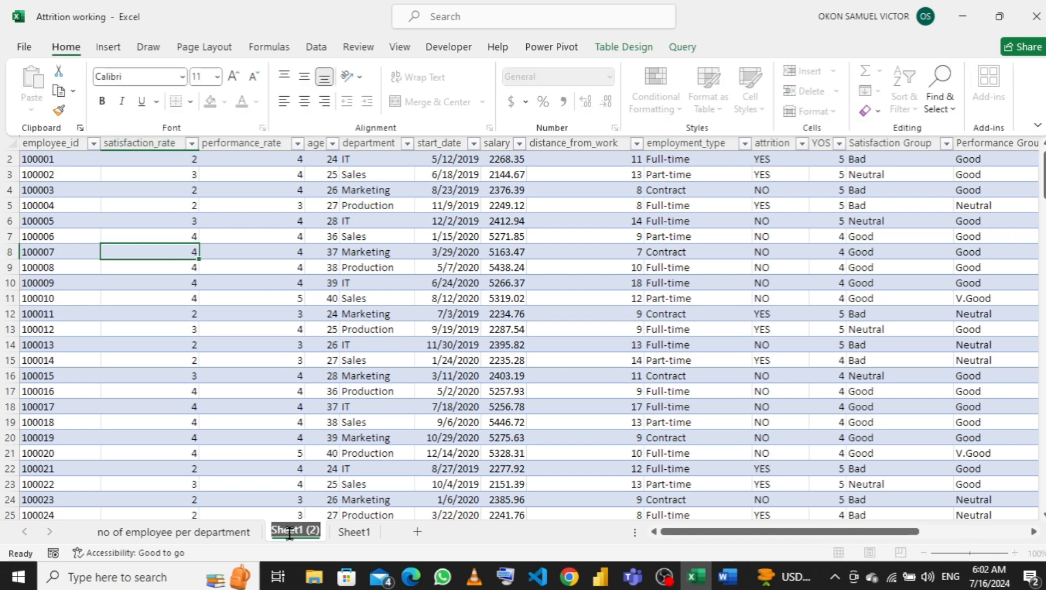
type("n")
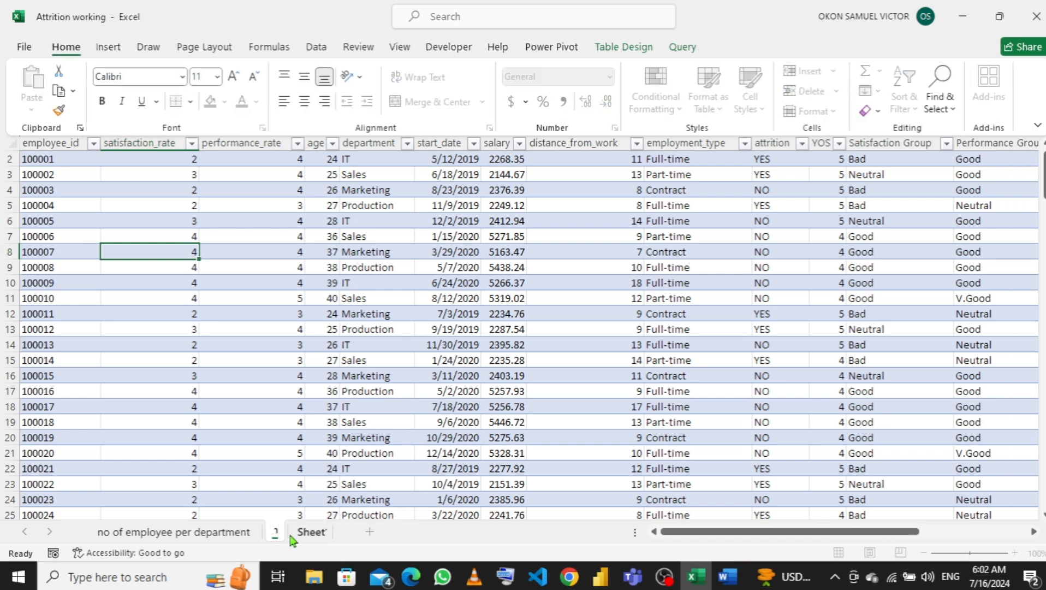
key("BackSpace")
type("clean data")
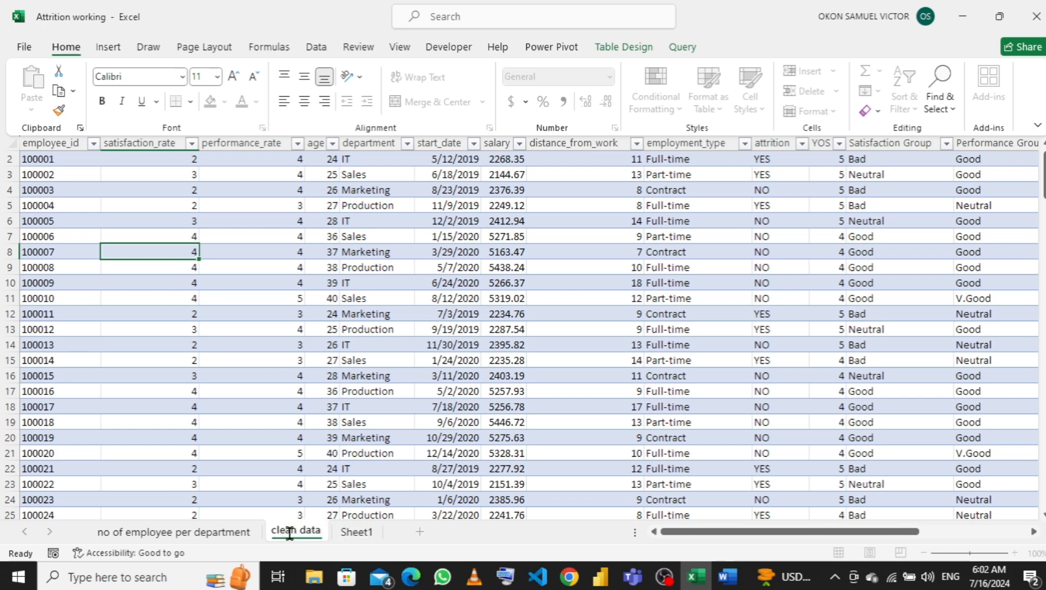
key("Return")
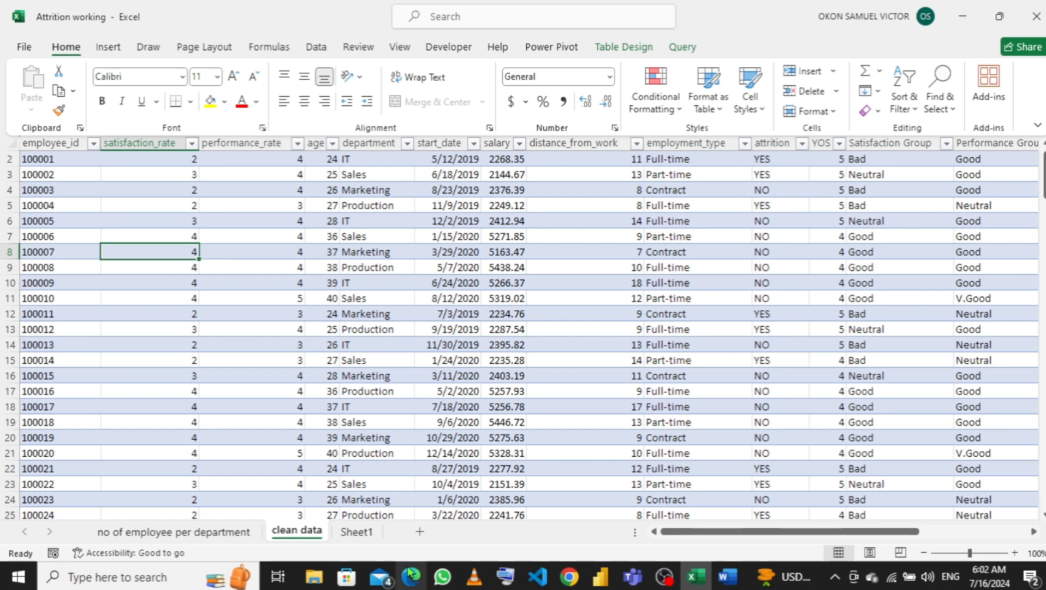
Step: Delete the blank worksheet Sheet1 from the workbook
left_click(363, 533)
double_click(364, 533)
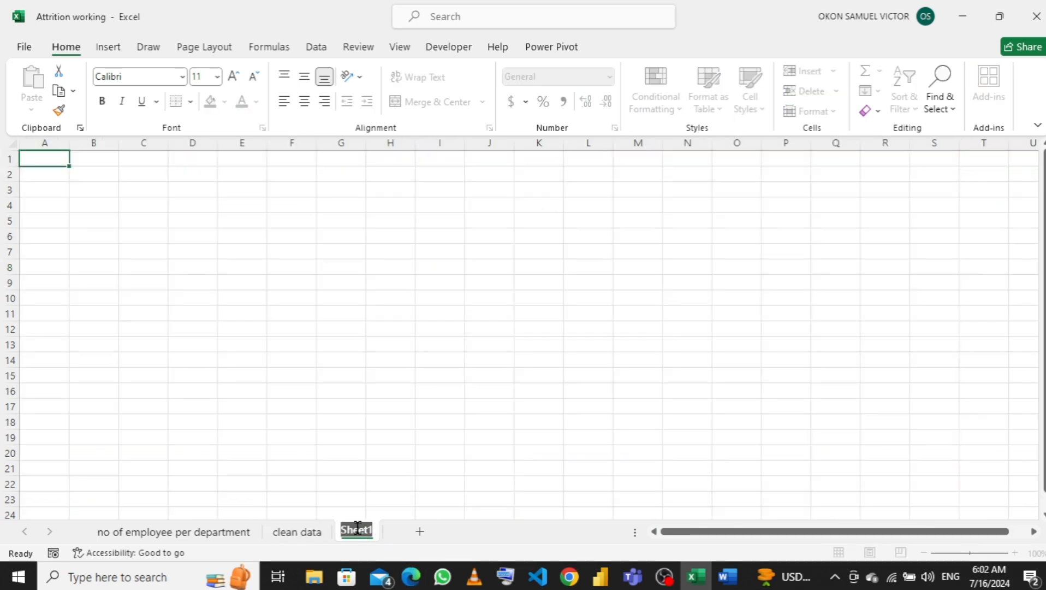
left_click(361, 533)
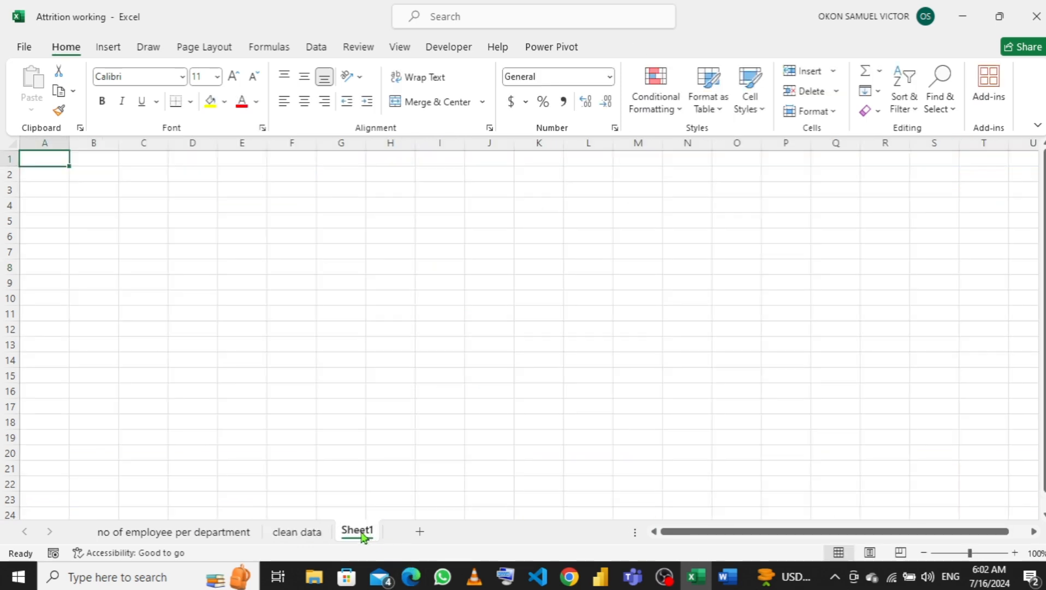
right_click(363, 536)
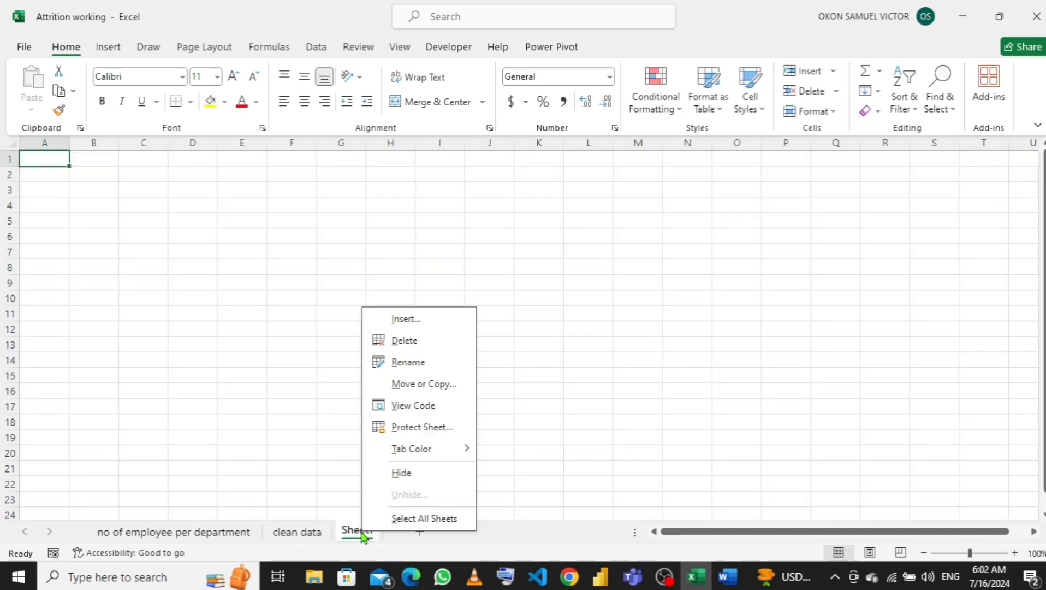
left_click(395, 339)
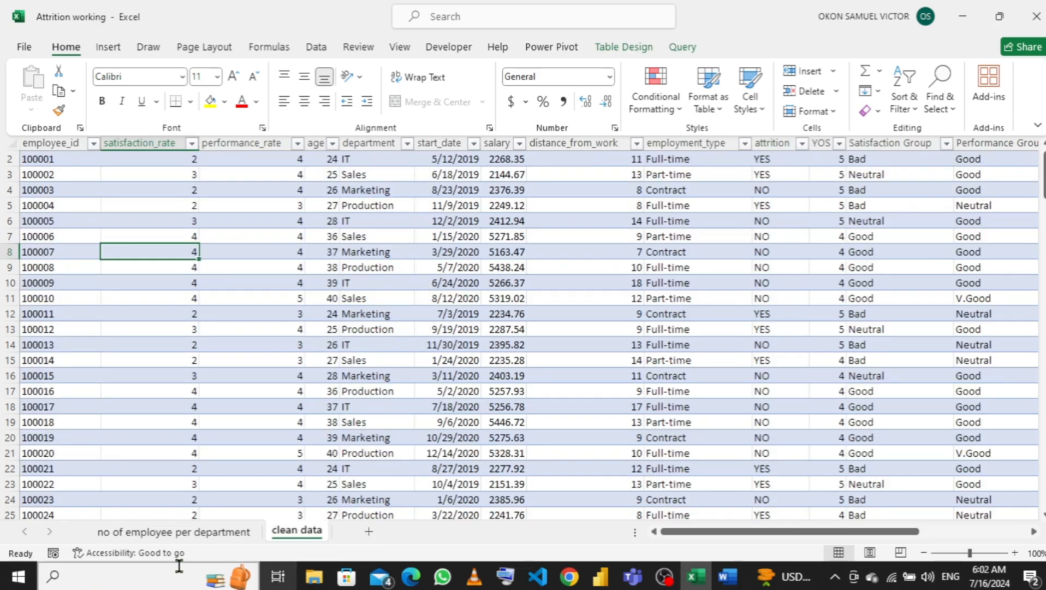
Step: Insert a Clustered Bar PivotChart from the "no of employee per department" PivotTable and move it clear of the table, starting at row 3
left_click(180, 534)
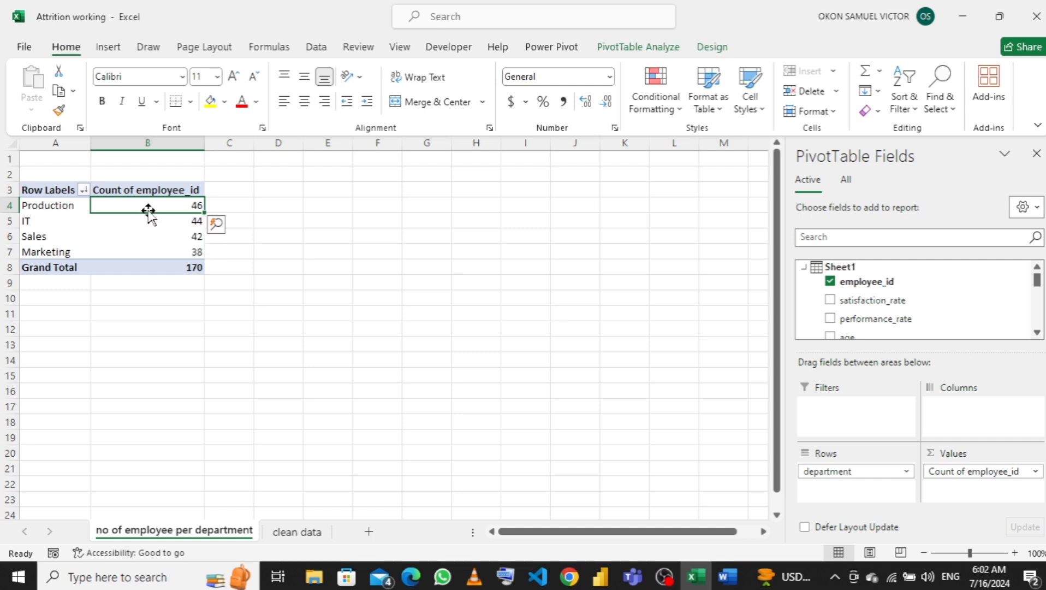
left_click(632, 47)
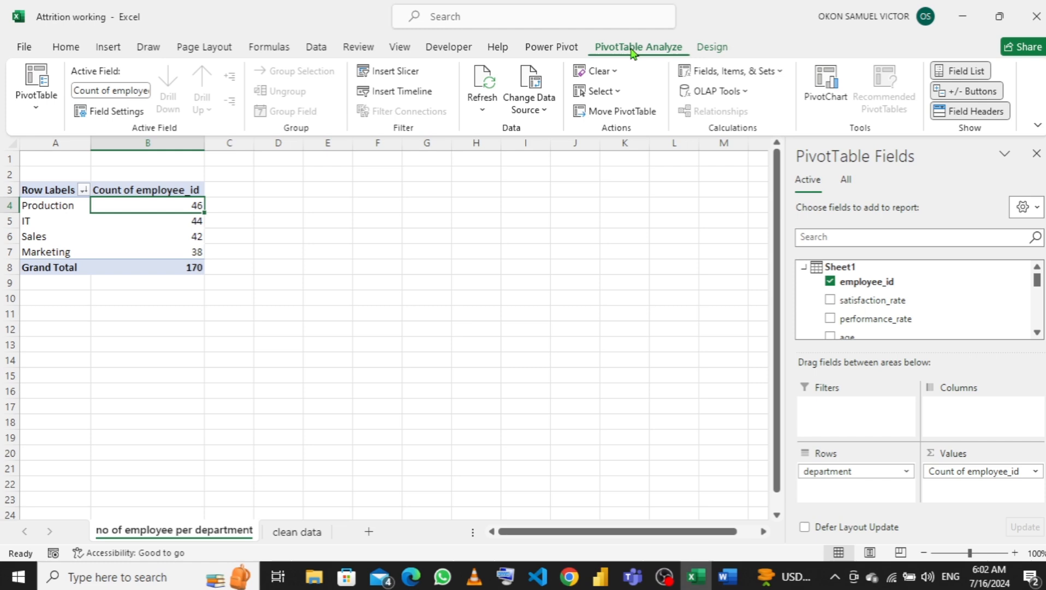
left_click(826, 82)
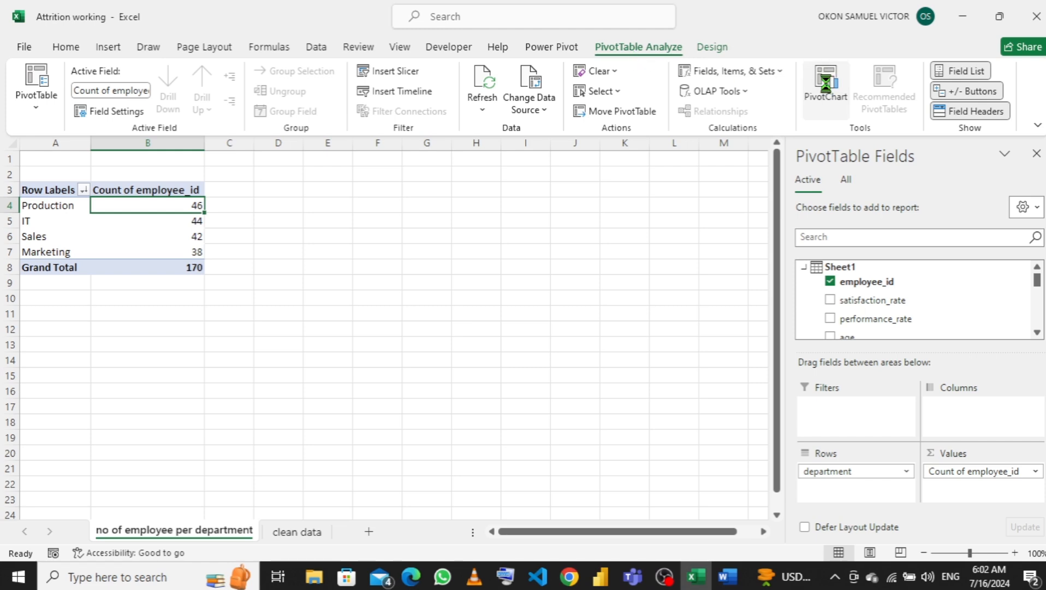
left_click(827, 90)
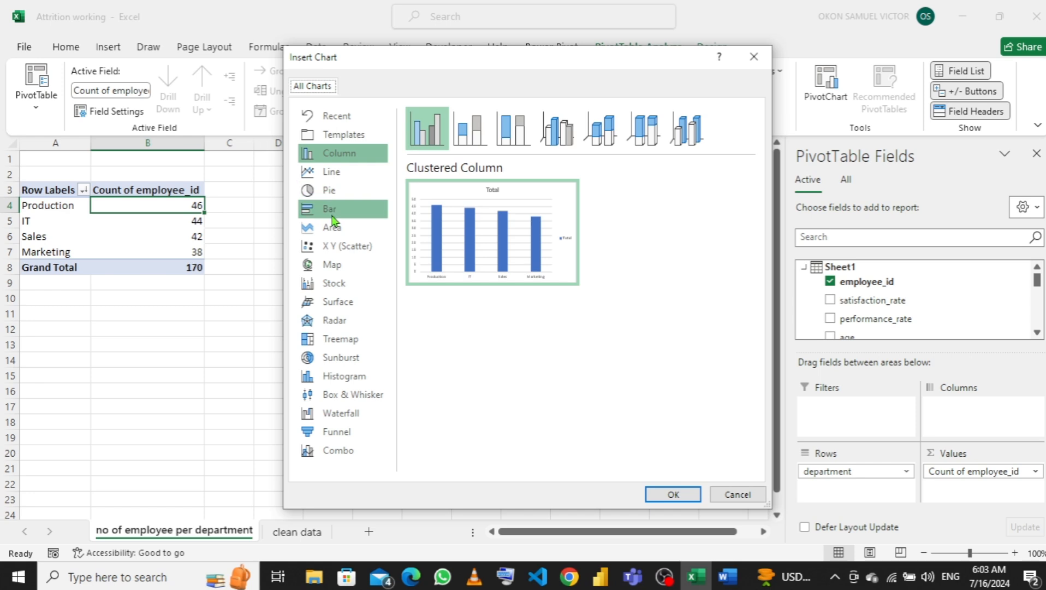
left_click(333, 207)
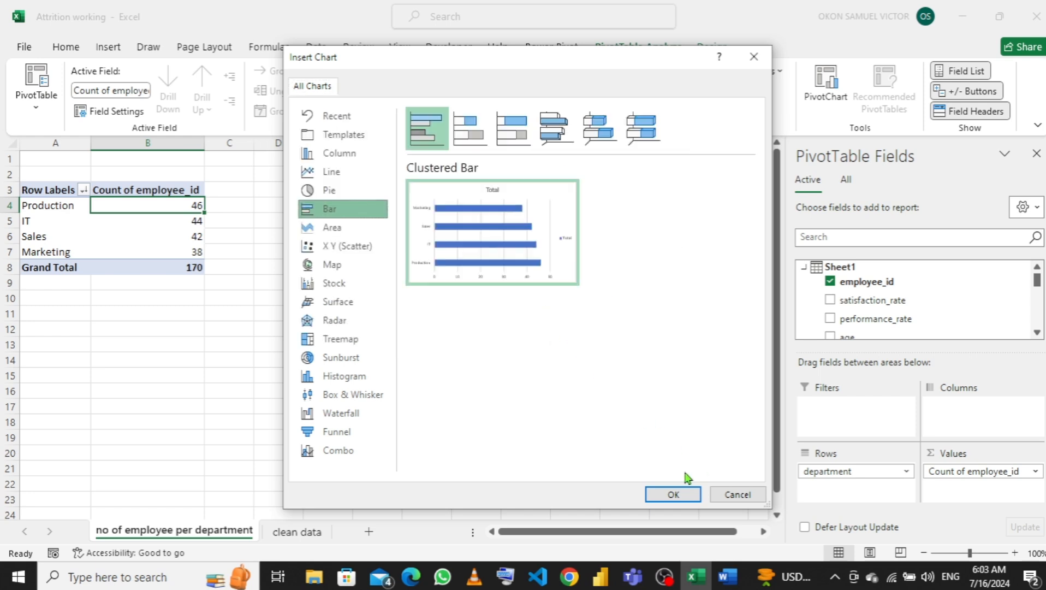
left_click(669, 495)
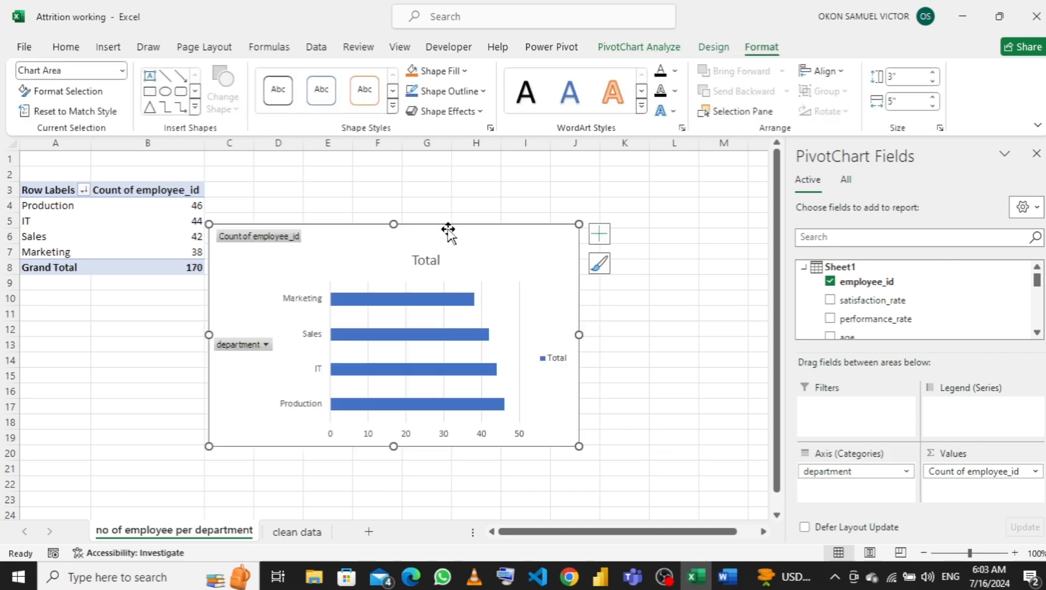
left_click_drag(448, 229, 584, 191)
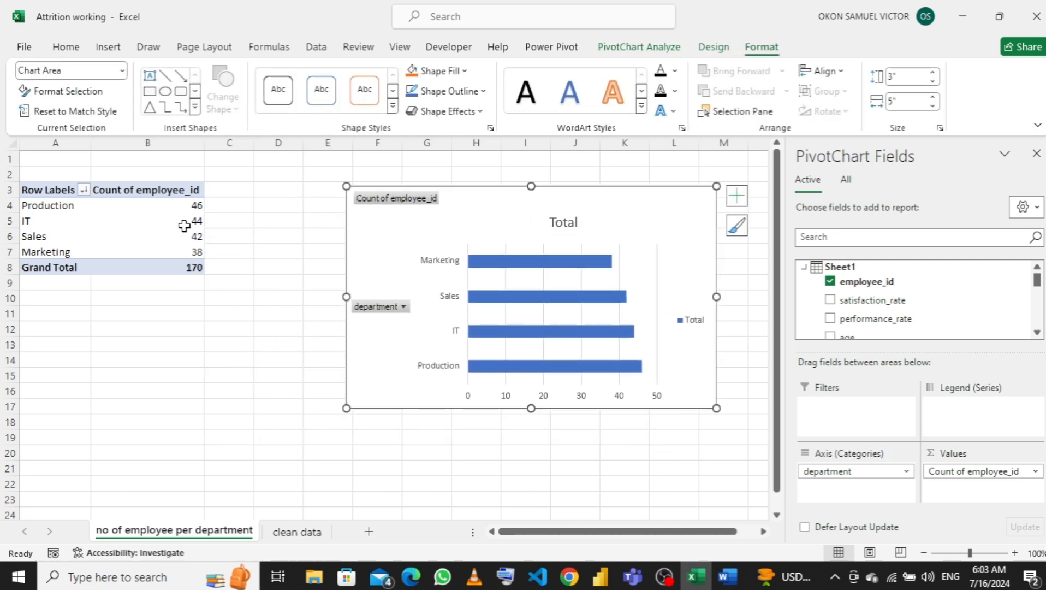
Step: Sort the PivotTable departments by employee count from smallest to largest and select the bar chart
left_click(185, 208)
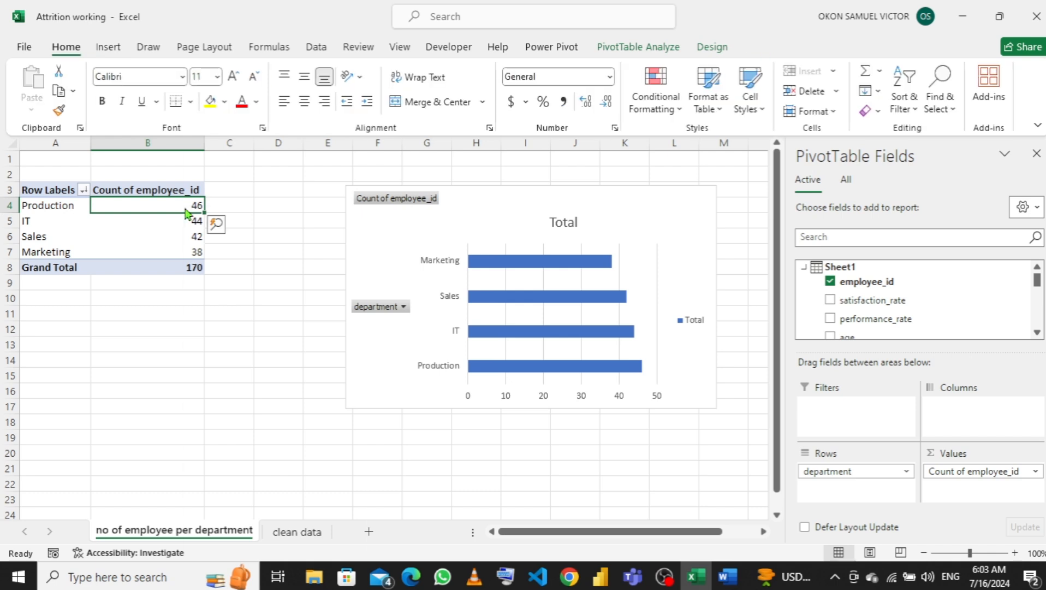
right_click(185, 212)
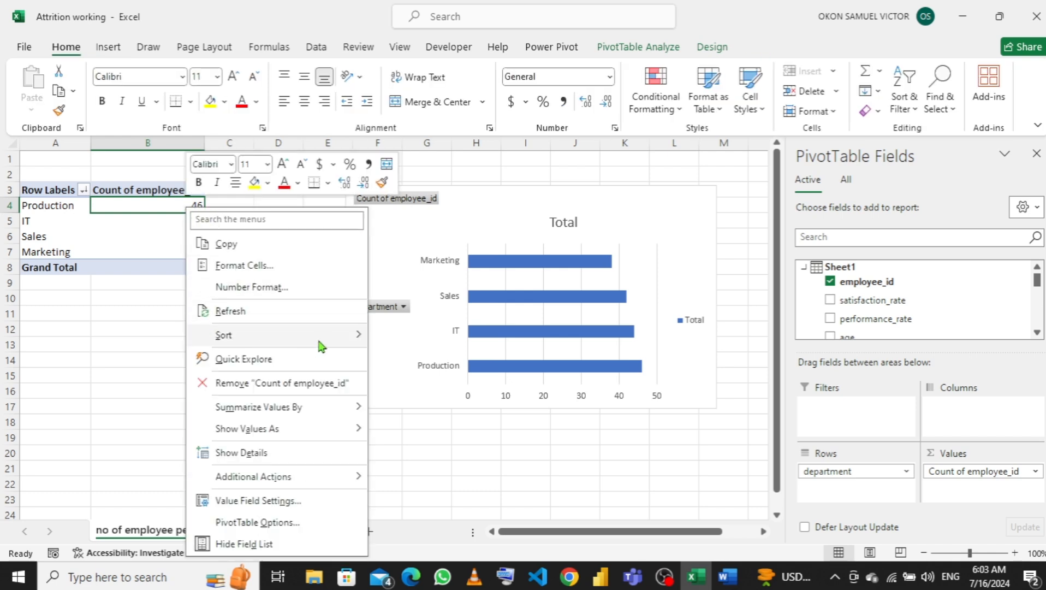
mouse_move(341, 345)
left_click(441, 338)
left_click(436, 343)
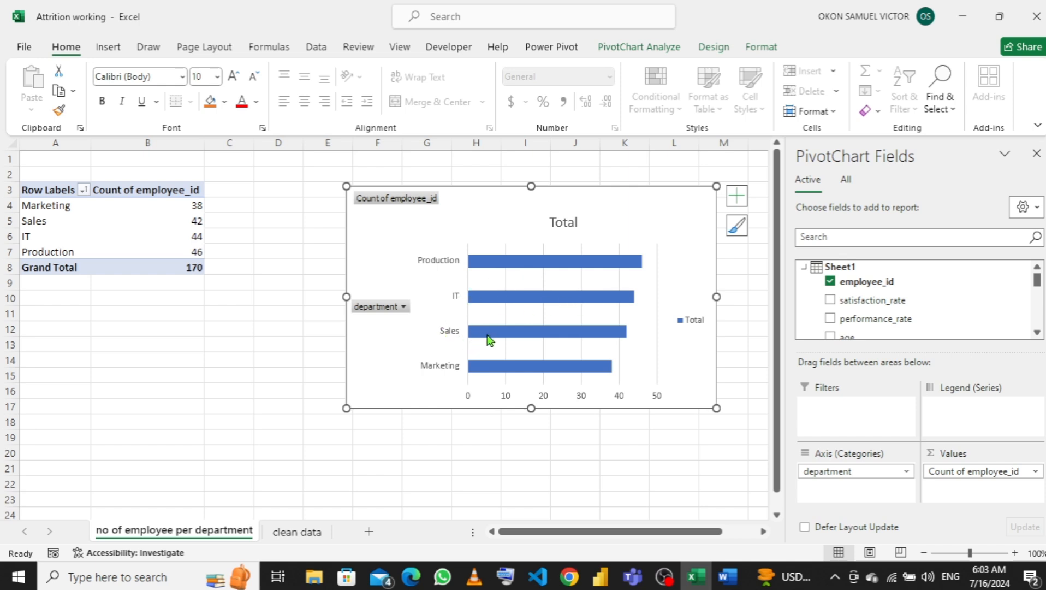
Step: Check the clean data columns and, in the Word problem statement, extend the demography item to "-no of employee per yos group"
mouse_move(490, 340)
left_click(296, 532)
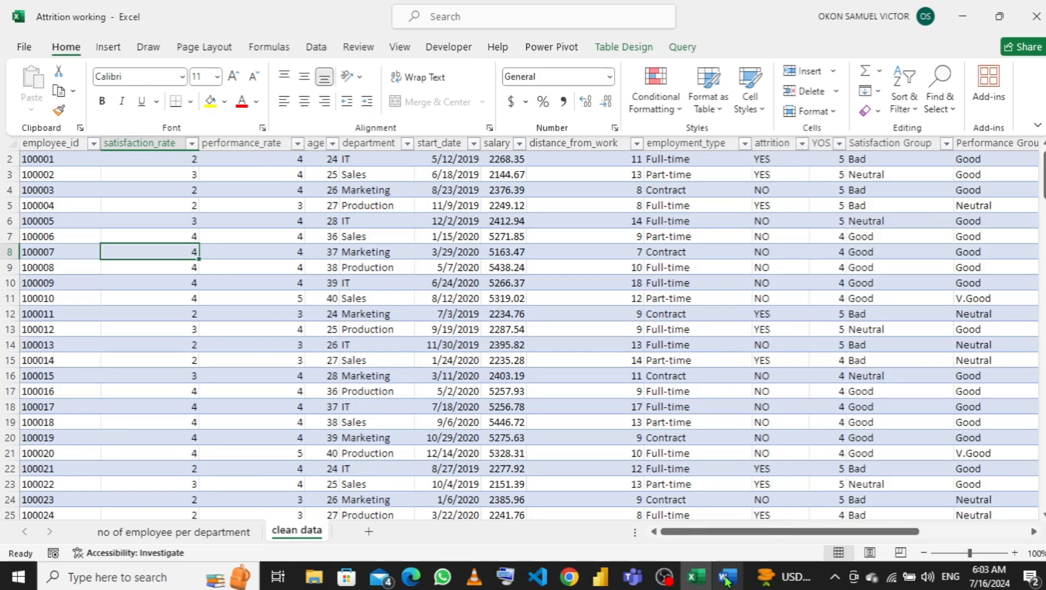
mouse_move(727, 579)
mouse_move(722, 515)
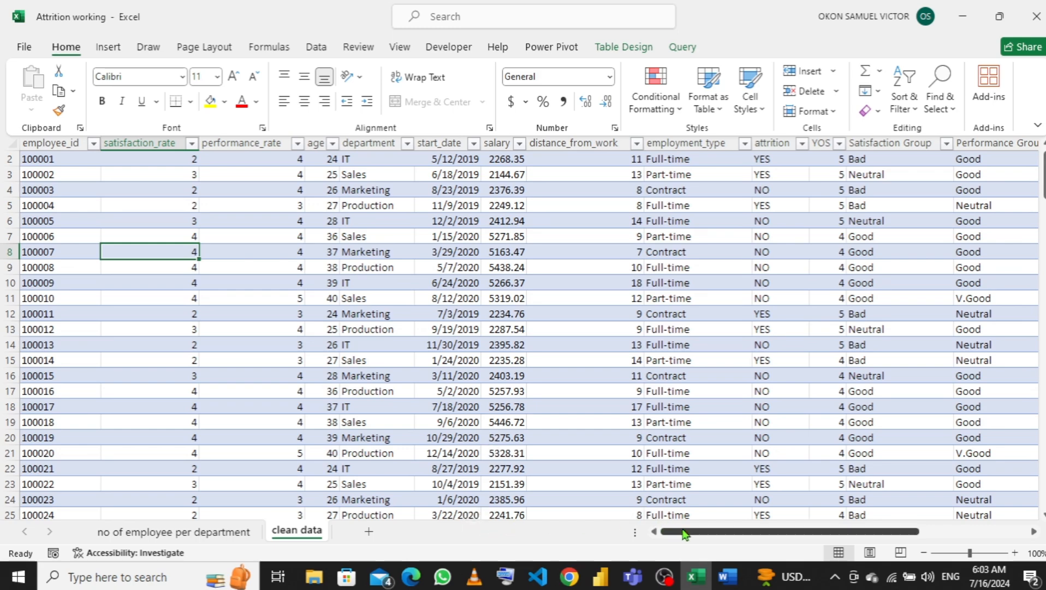
left_click_drag(683, 531, 827, 530)
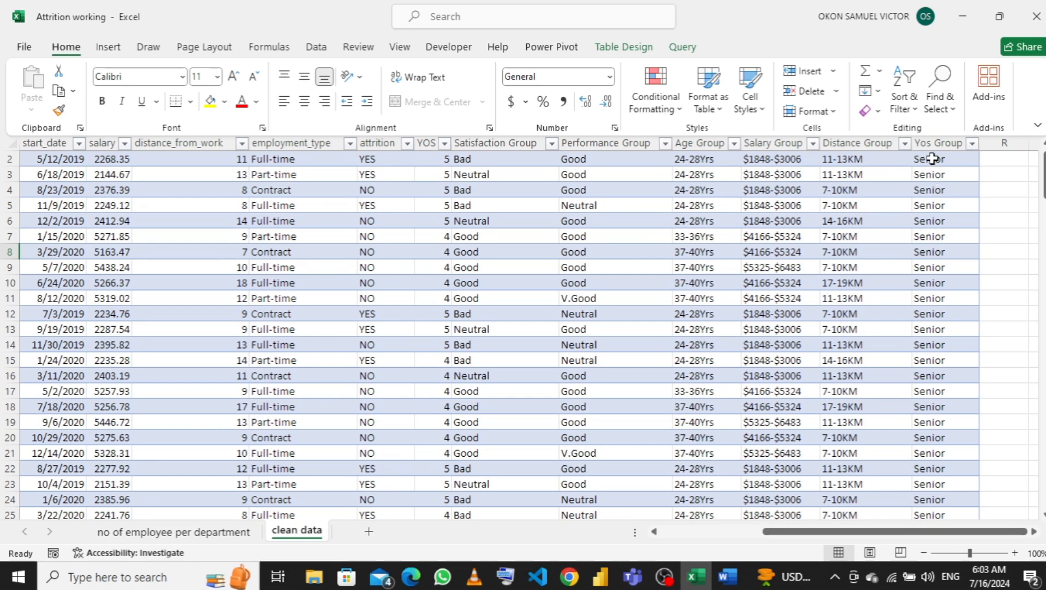
left_click(721, 573)
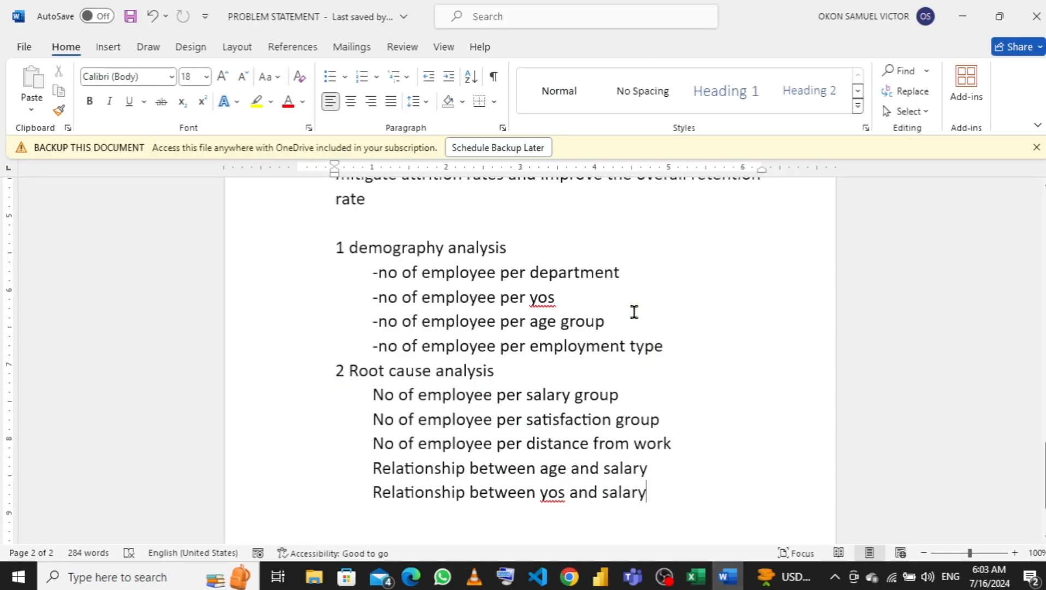
left_click(634, 312)
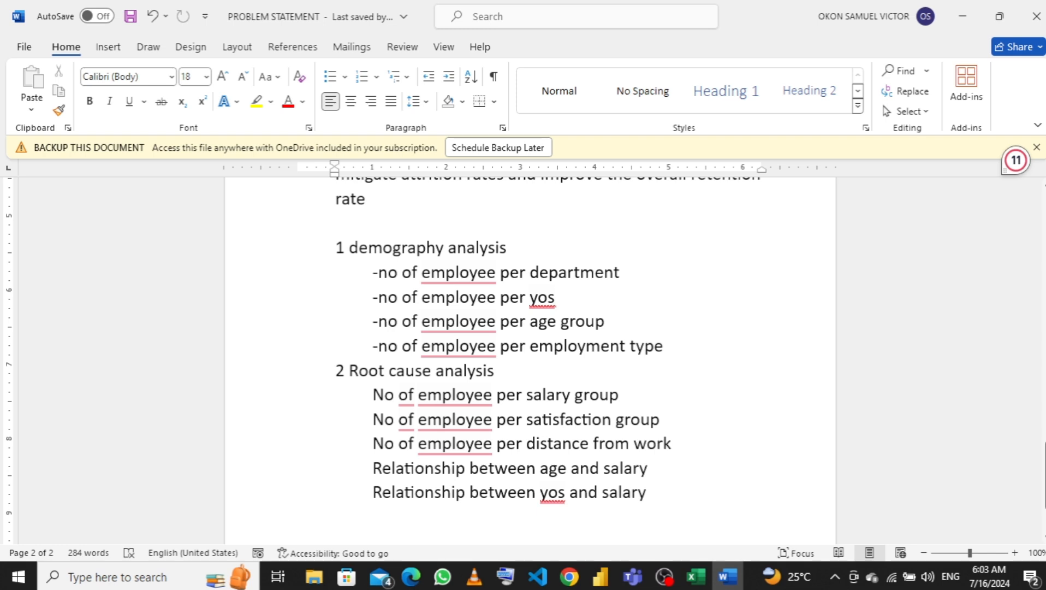
type("gr")
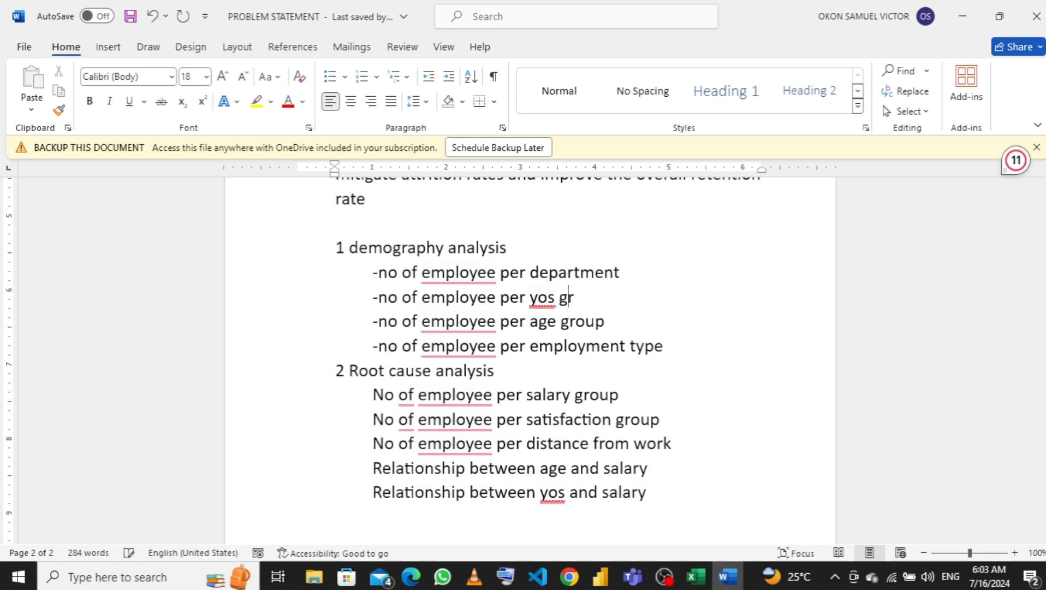
type("oup")
Step: Switch back to Excel and create a PivotTable from the clean data table on a new worksheet, adding the data to the Data Model
left_click(696, 576)
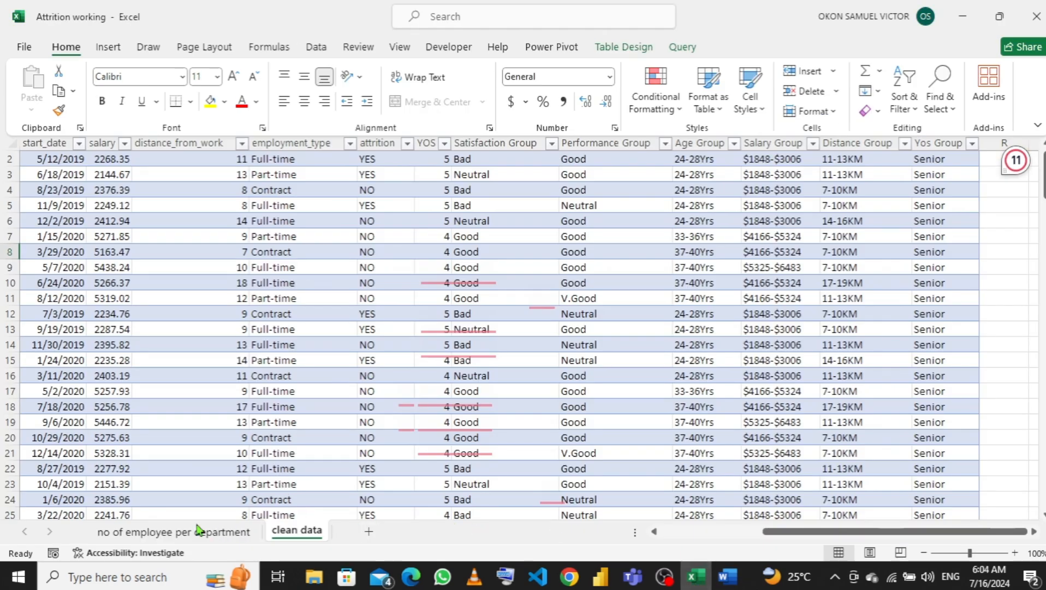
left_click(309, 536)
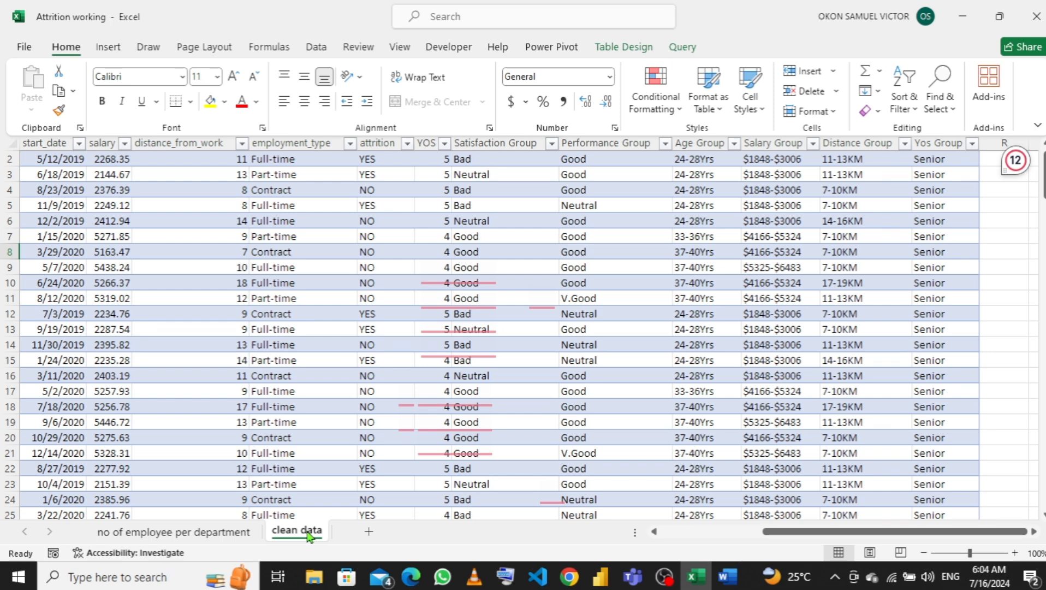
left_click(113, 48)
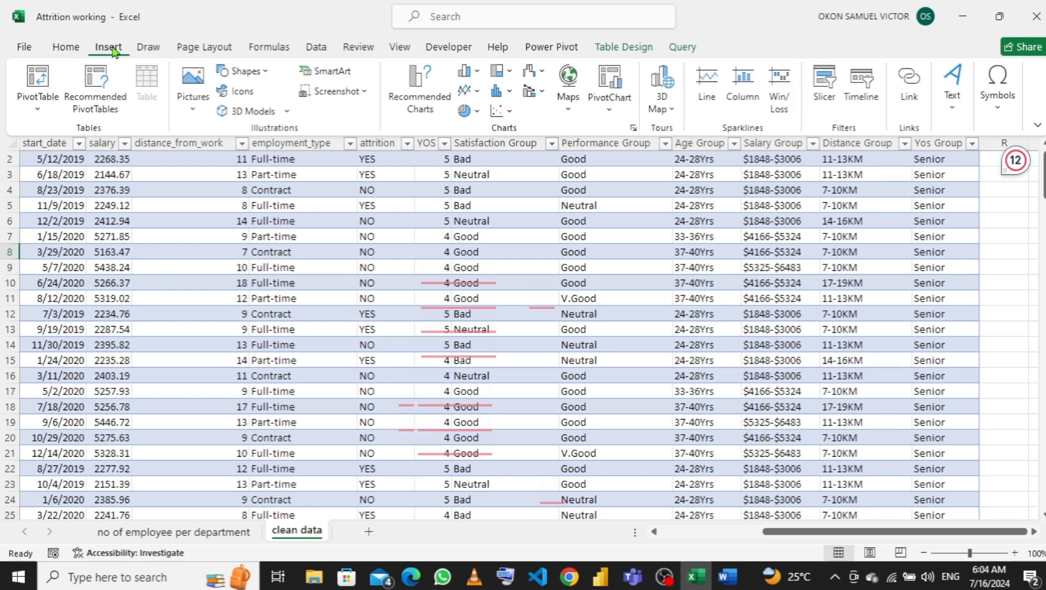
left_click(38, 113)
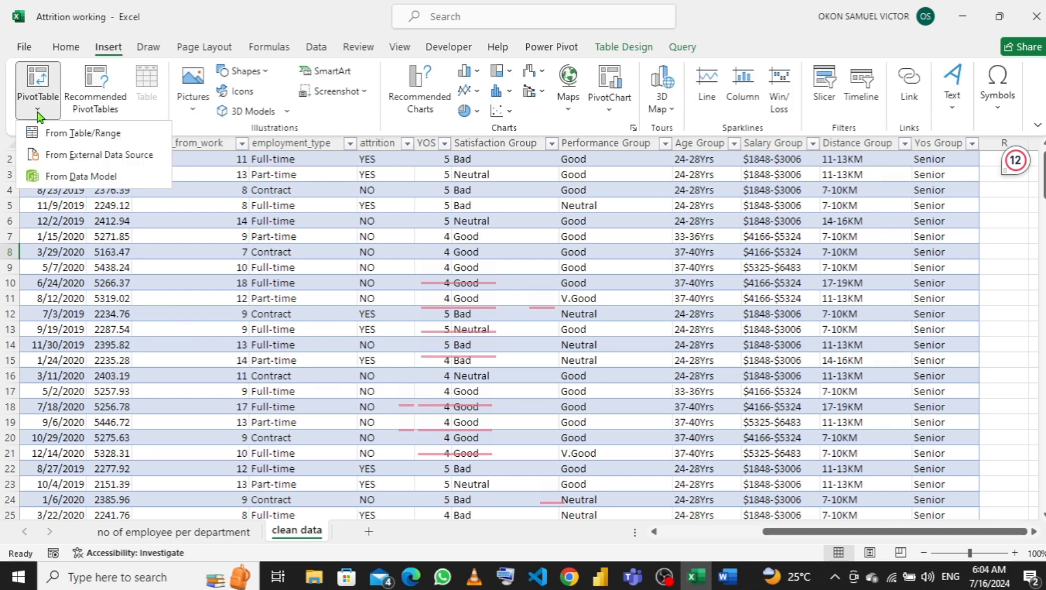
left_click(77, 134)
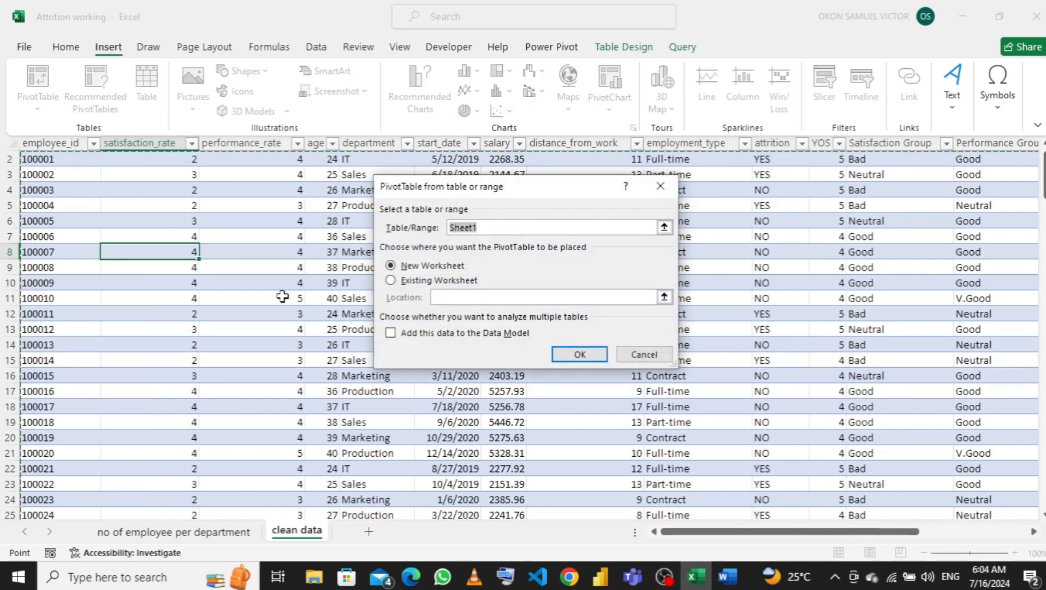
left_click(391, 333)
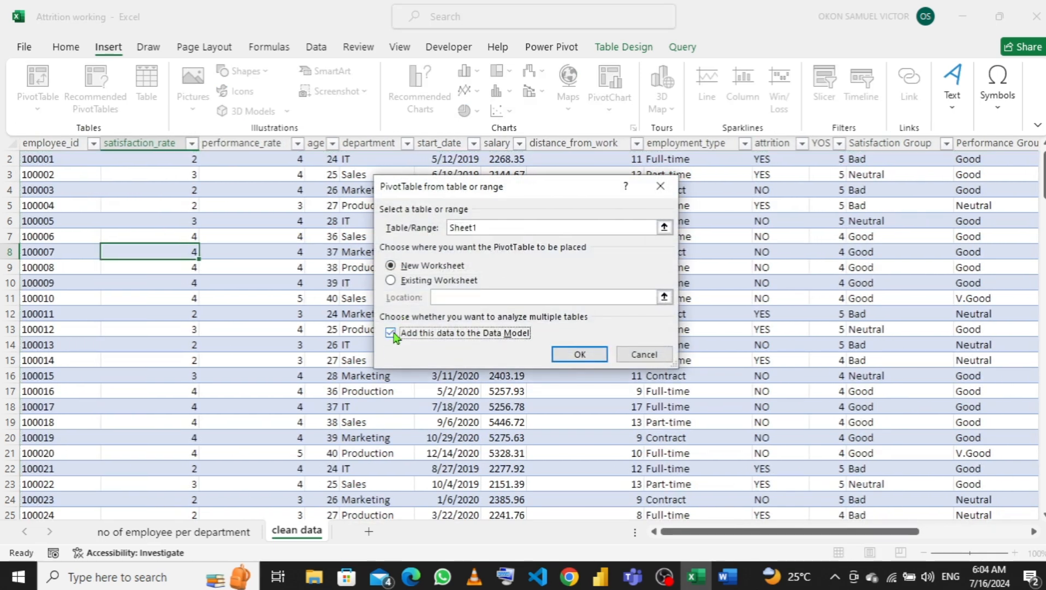
left_click(583, 354)
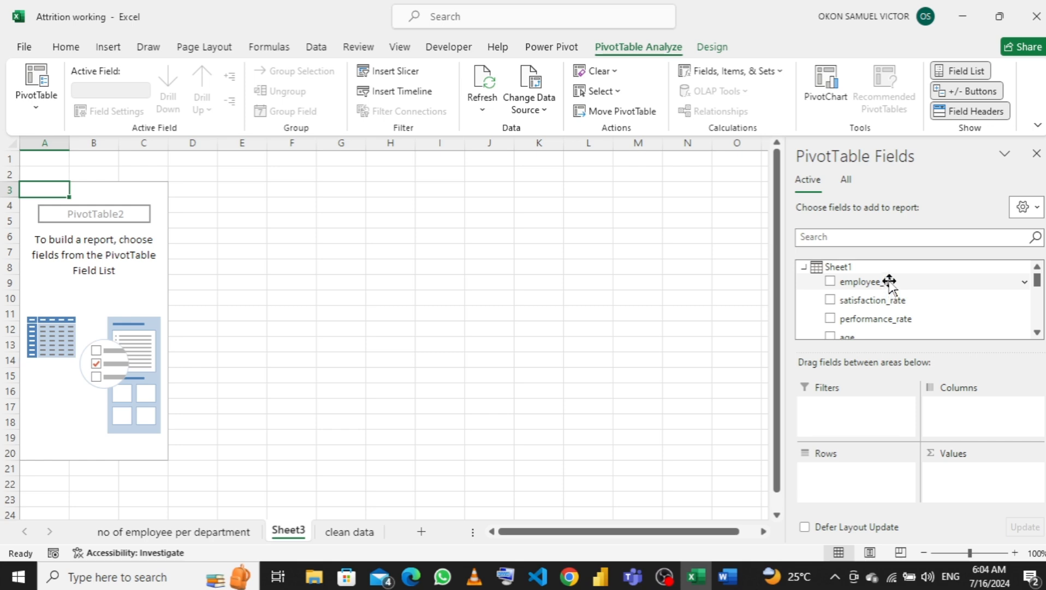
Step: Build the PivotTable with the count of employee_id as values and Yos Group as rows
left_click_drag(869, 282, 981, 492)
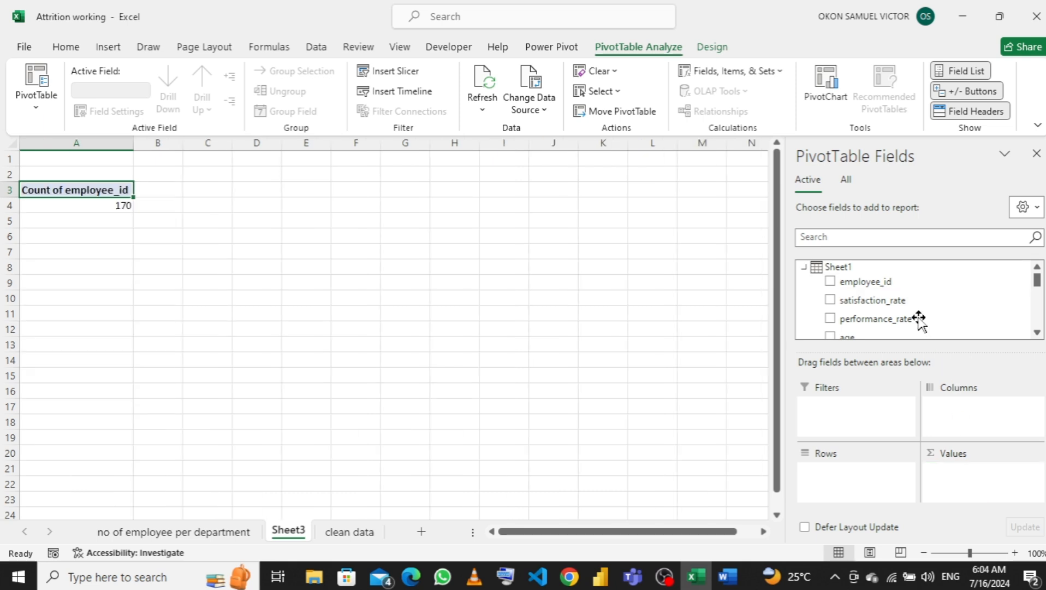
scroll(902, 295, "down", 8)
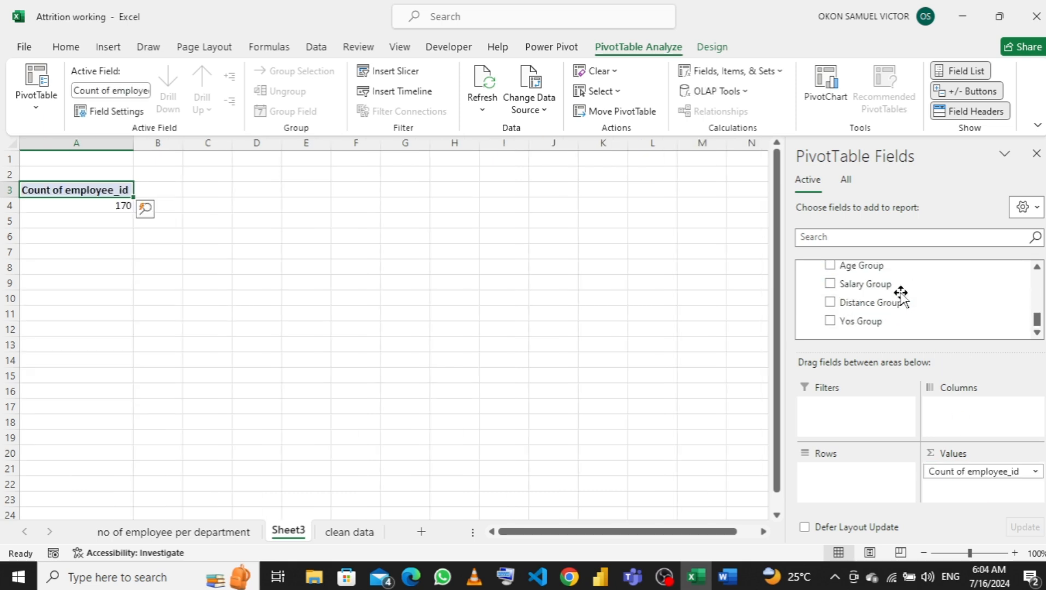
left_click_drag(883, 323, 854, 492)
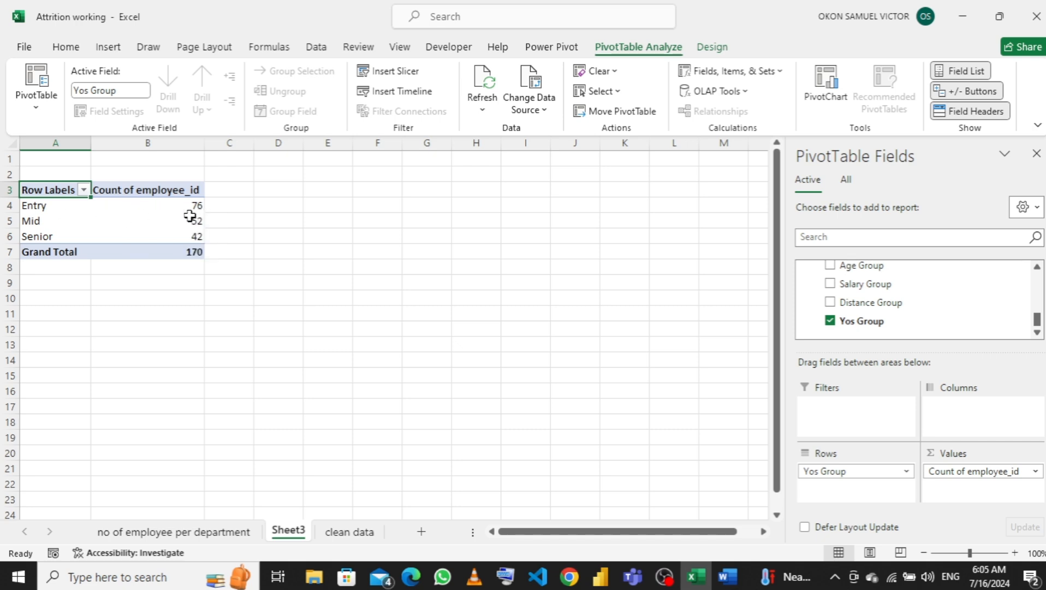
Step: Insert a Clustered Column PivotChart from the Yos Group PivotTable and move it clear of the table, near row 3
left_click(167, 207)
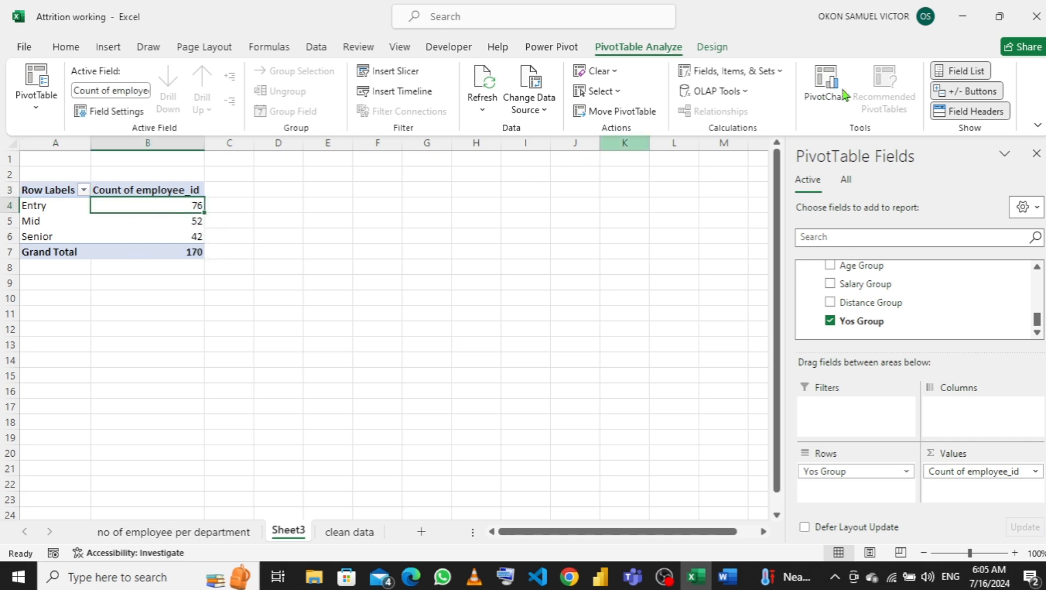
left_click(815, 86)
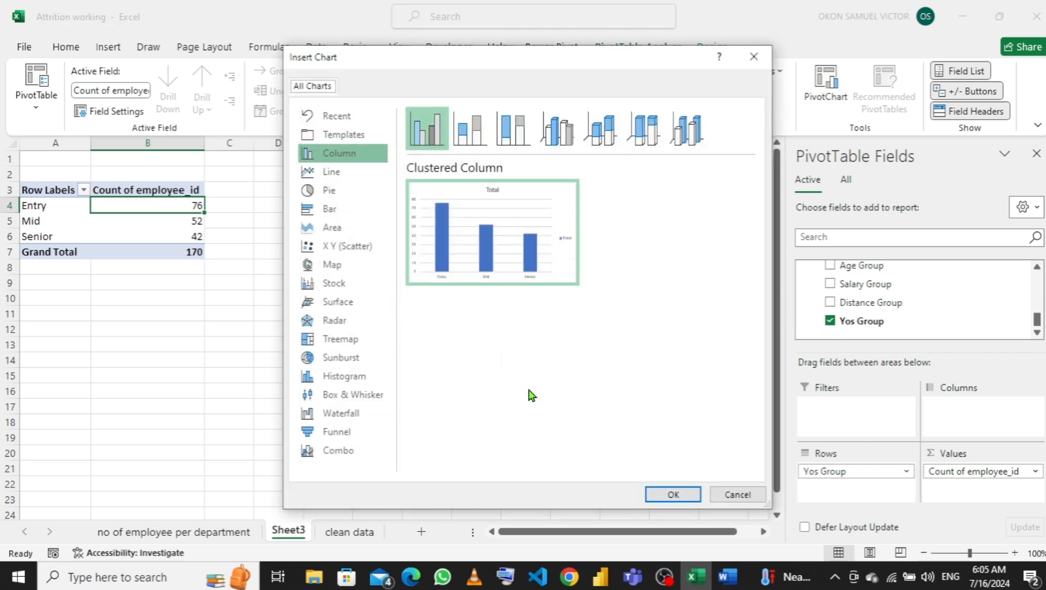
left_click(671, 495)
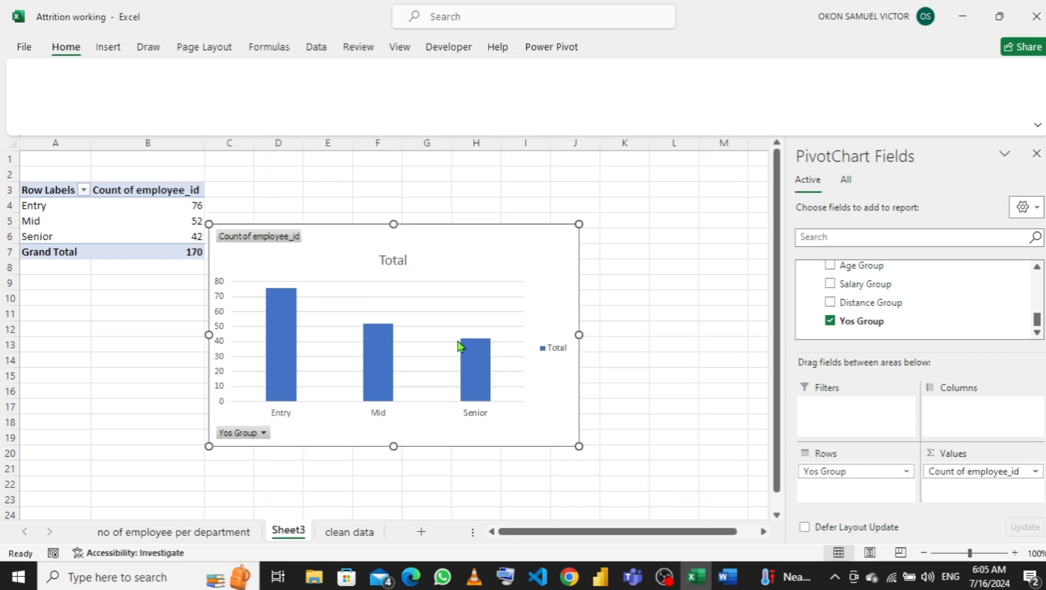
mouse_move(470, 247)
left_mouse_down()
mouse_move(529, 229)
mouse_move(528, 202)
left_mouse_up()
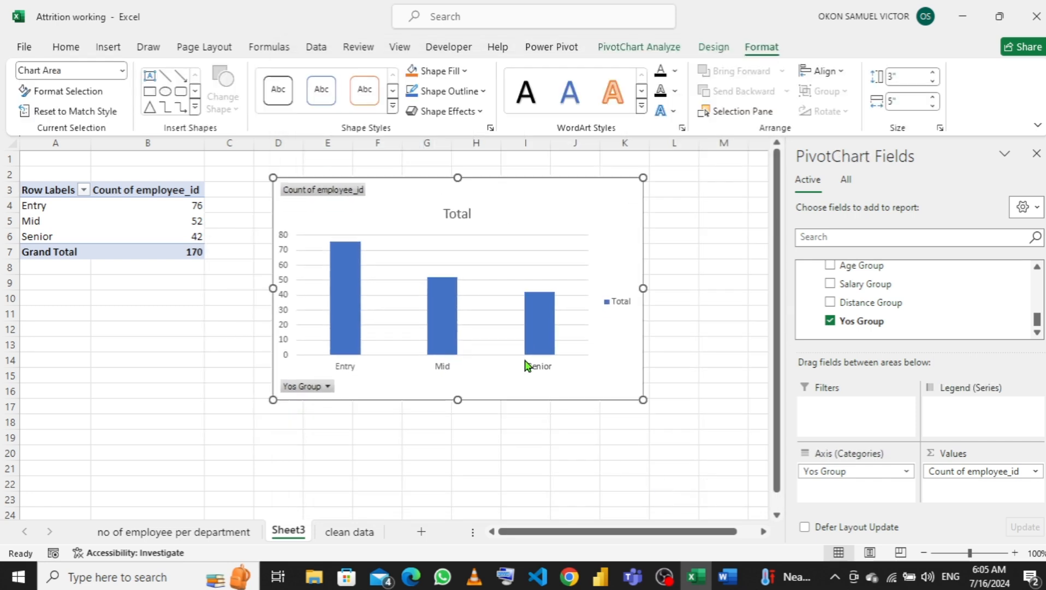
Step: Rename the Yos Group PivotTable worksheet Sheet3 as "no of employee per yos group"
double_click(290, 532)
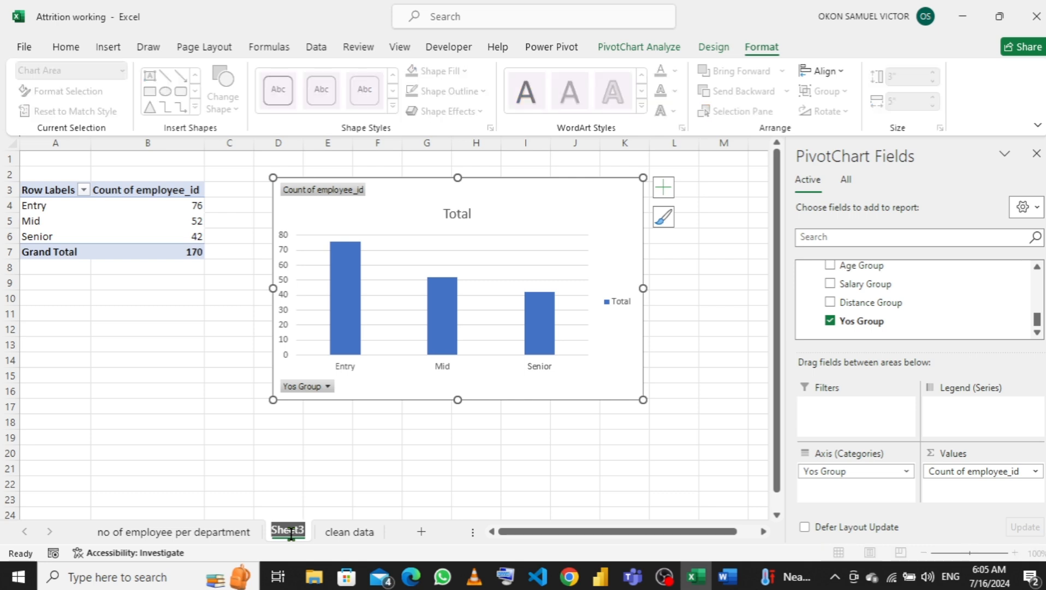
type("no")
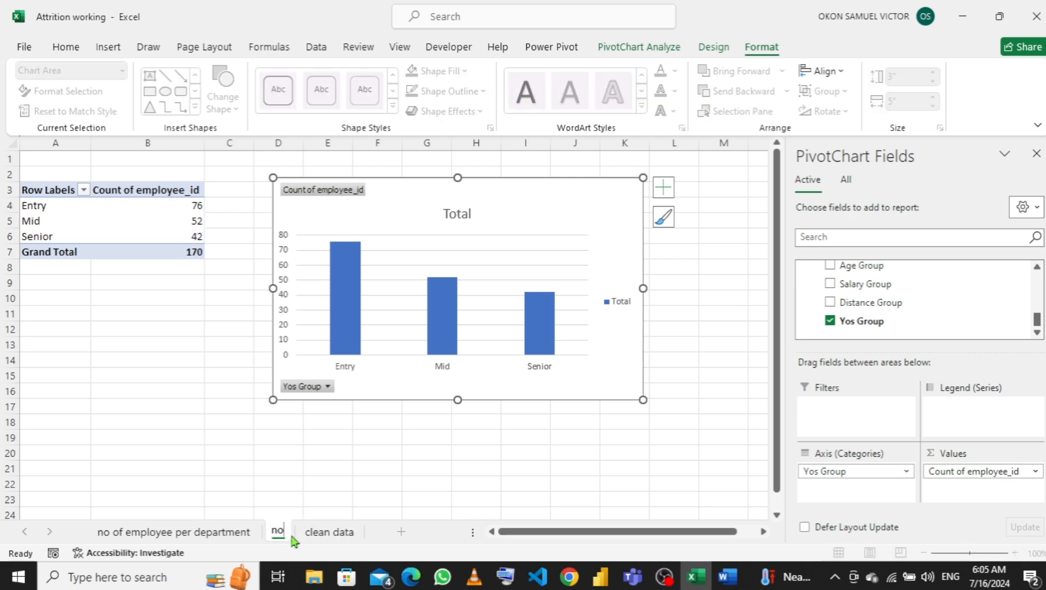
type(" of emplo")
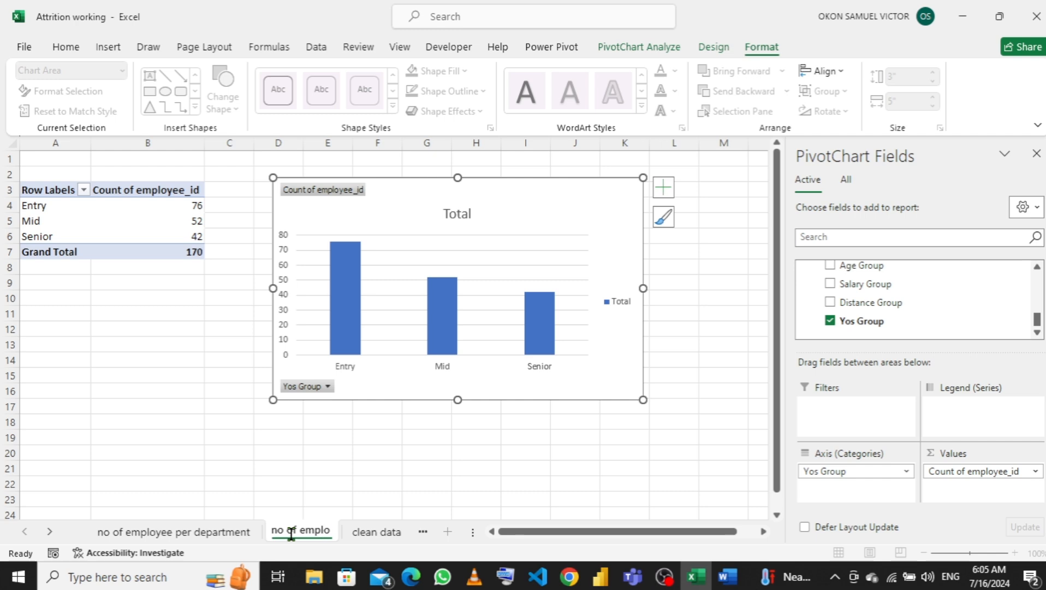
type("yee")
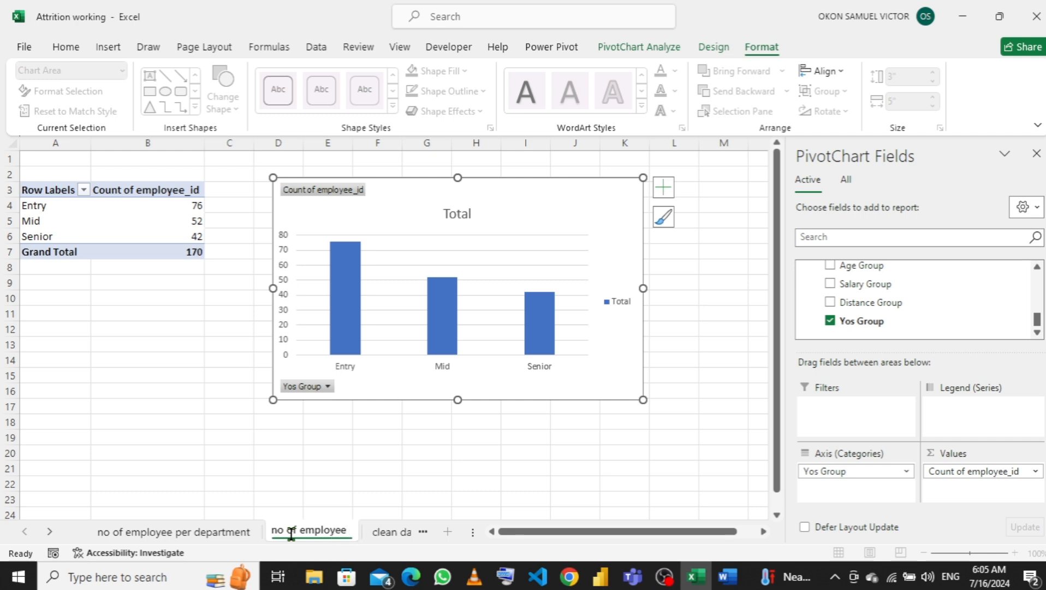
type(" per ")
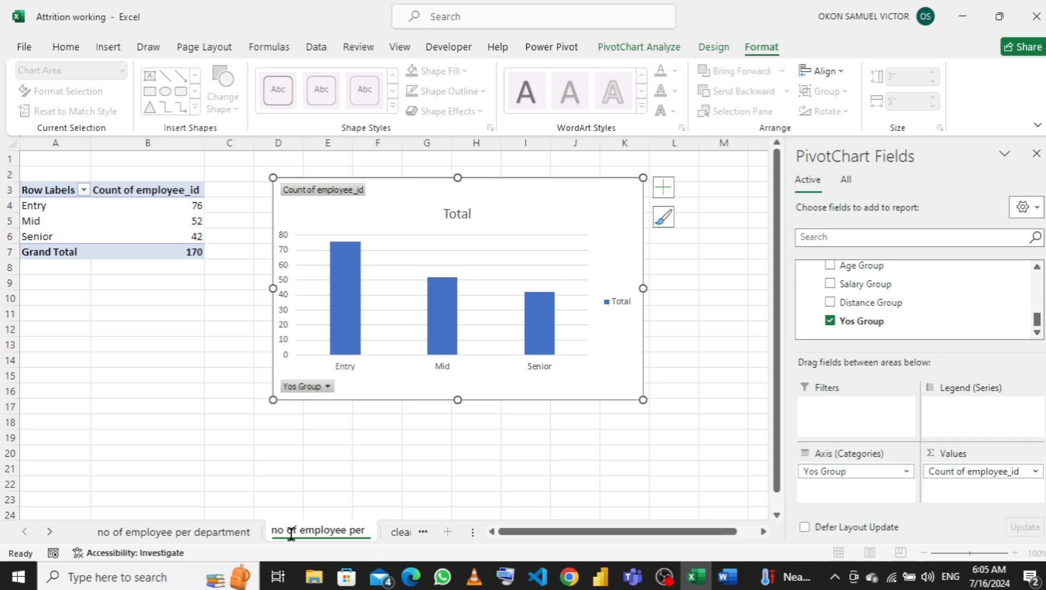
type("yos gr")
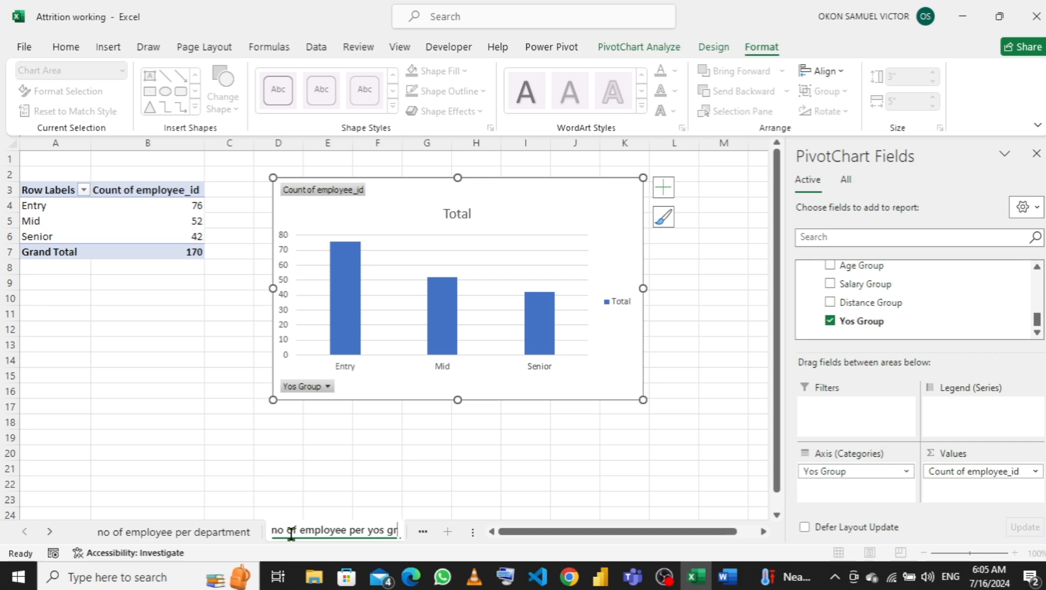
type("oup")
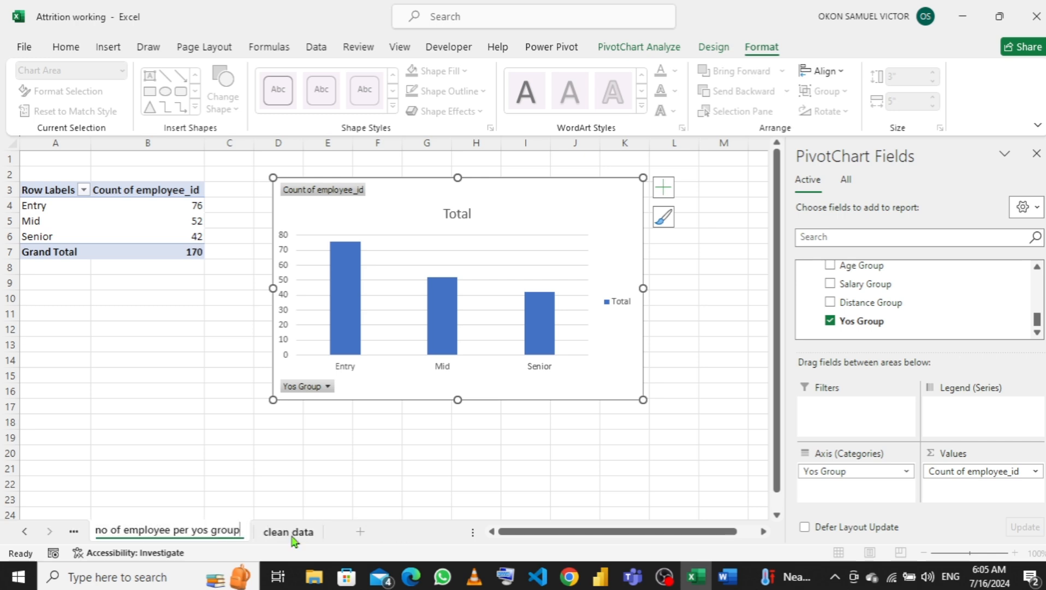
key("Return")
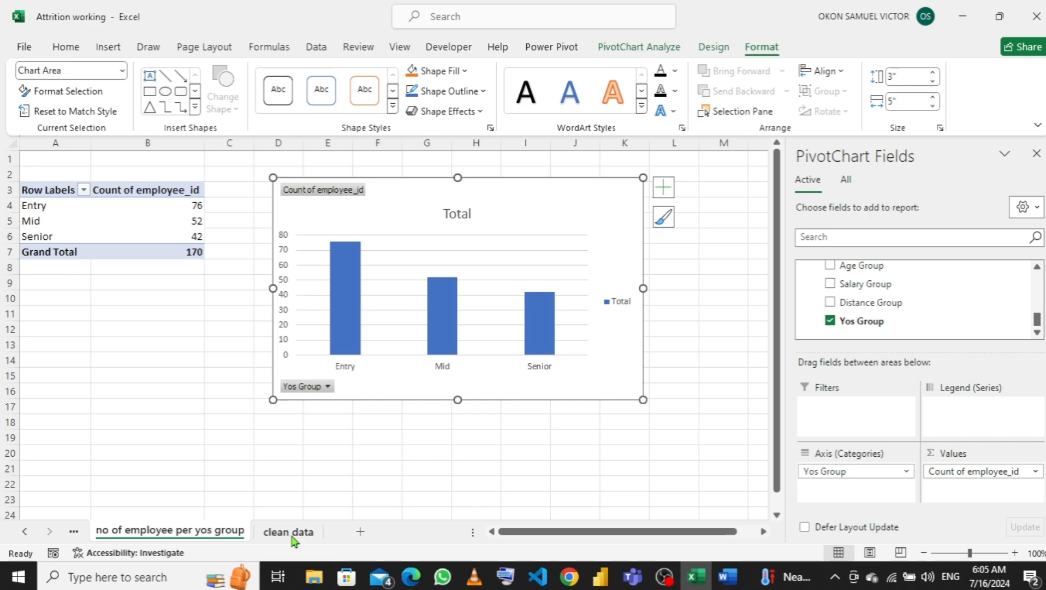
Step: Create a PivotTable from the clean data table on a new worksheet, adding the data to the Data Model
left_click(293, 537)
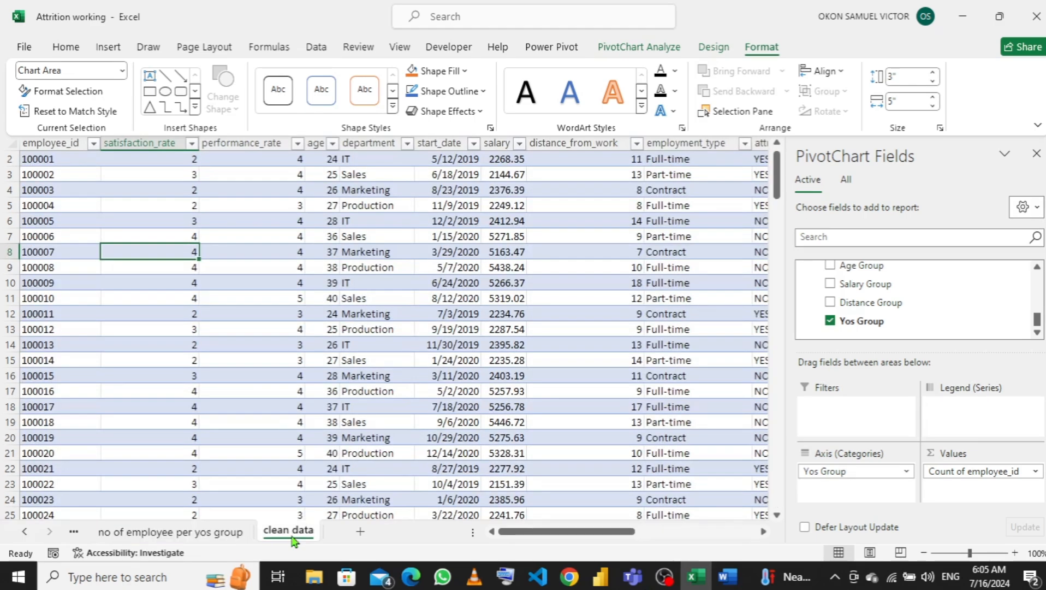
mouse_move(728, 576)
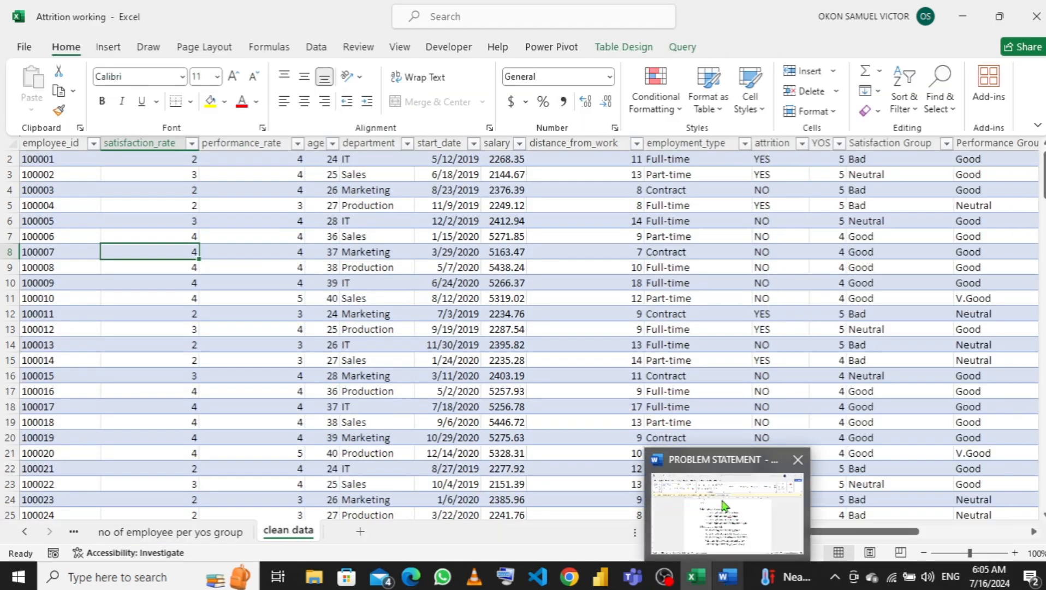
mouse_move(725, 505)
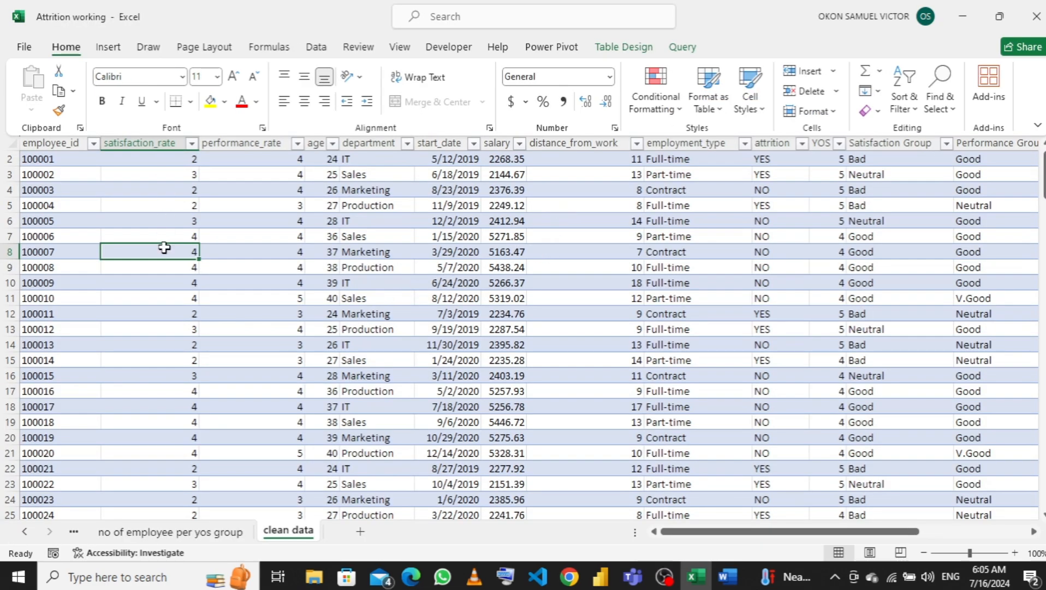
left_click(107, 48)
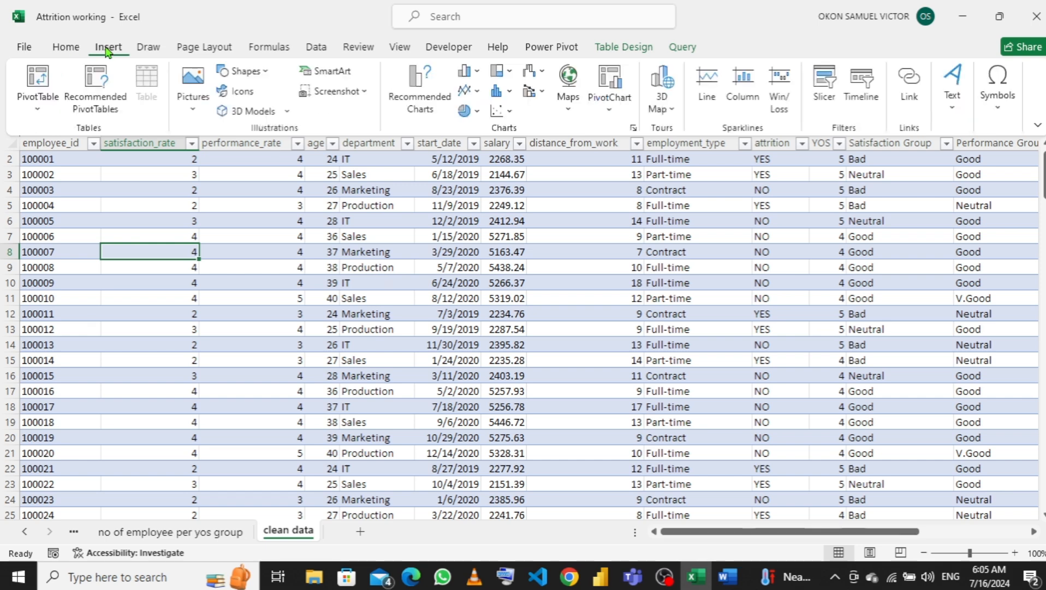
left_click(43, 112)
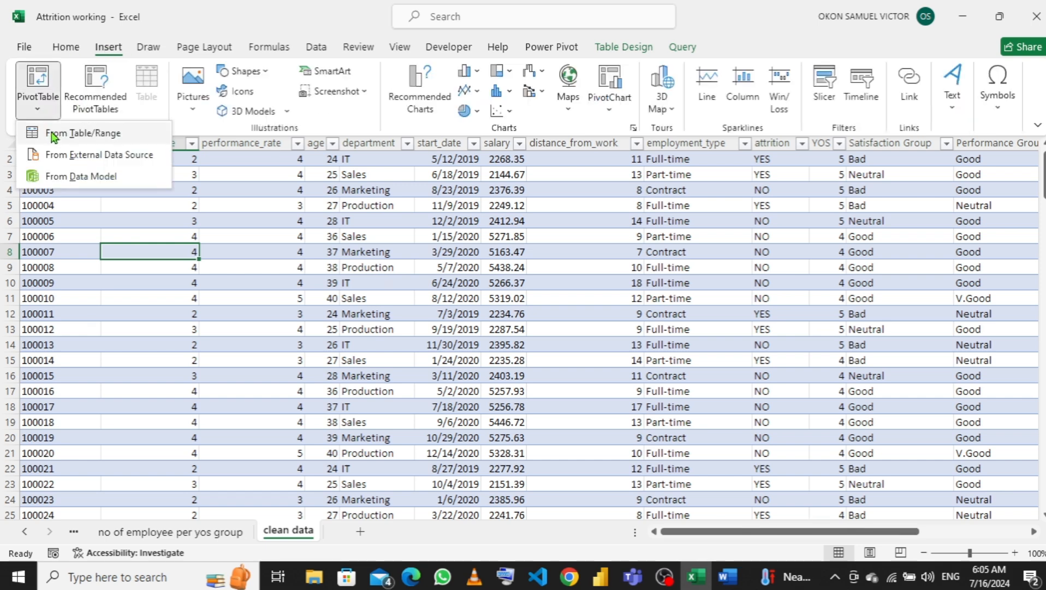
left_click(53, 133)
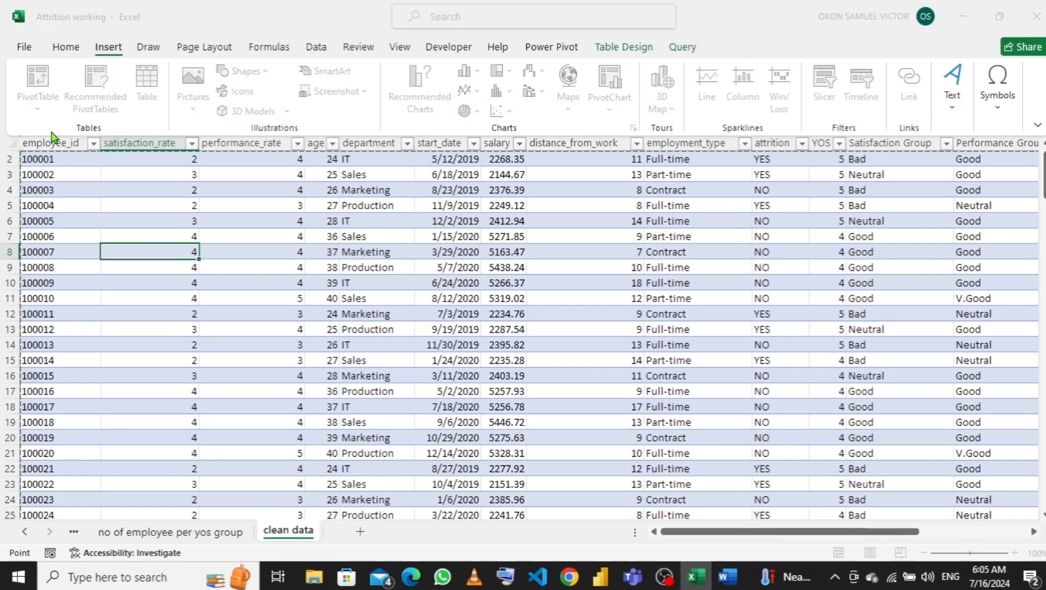
left_click(390, 333)
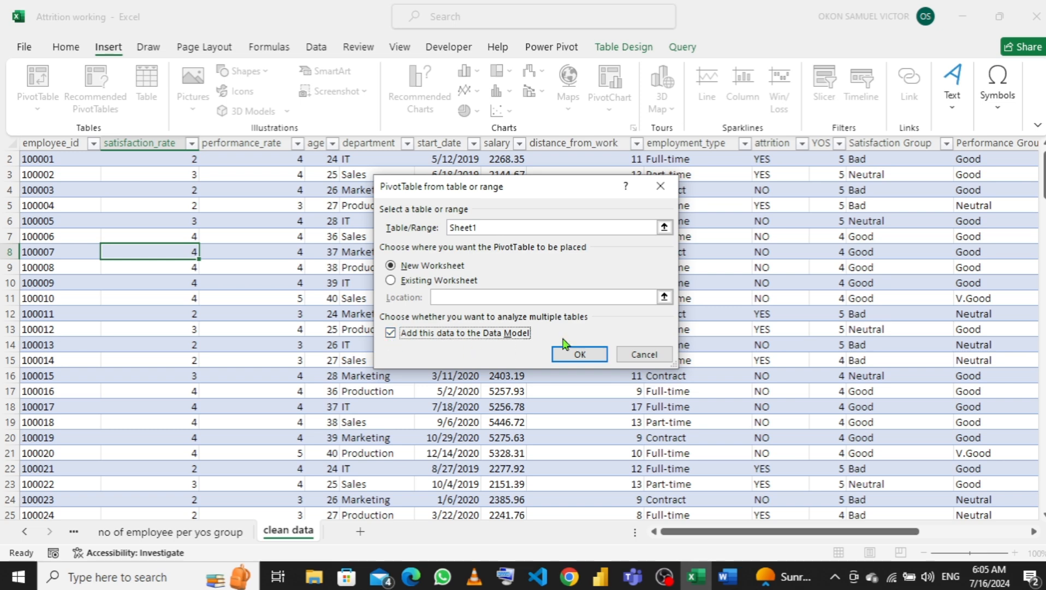
left_click(580, 355)
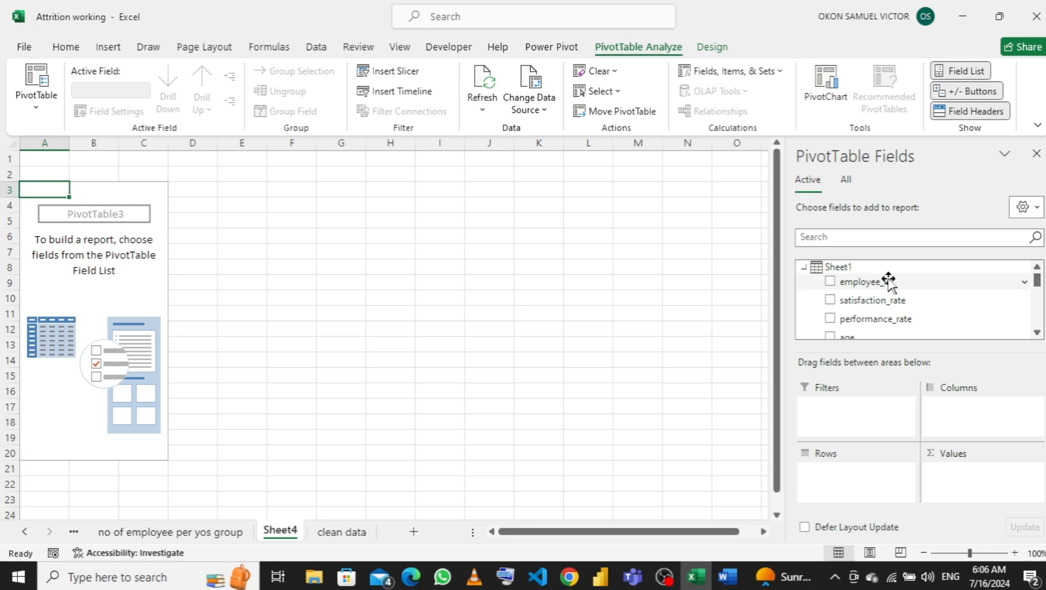
Step: Build the new PivotTable with the count of employee_id as values and Age Group as rows
left_click_drag(888, 280, 969, 488)
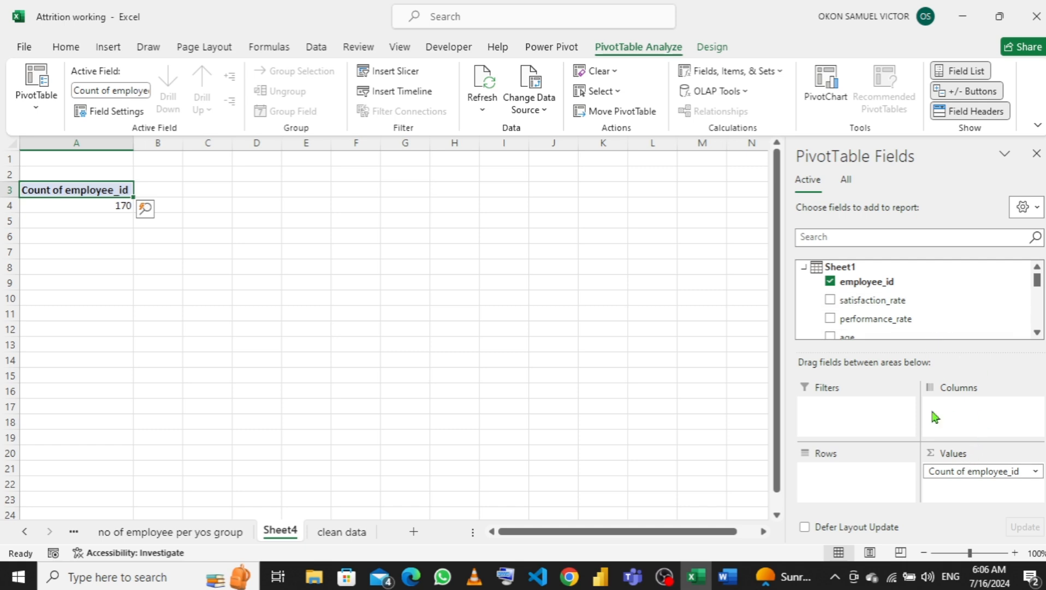
scroll(911, 280, "down", 1)
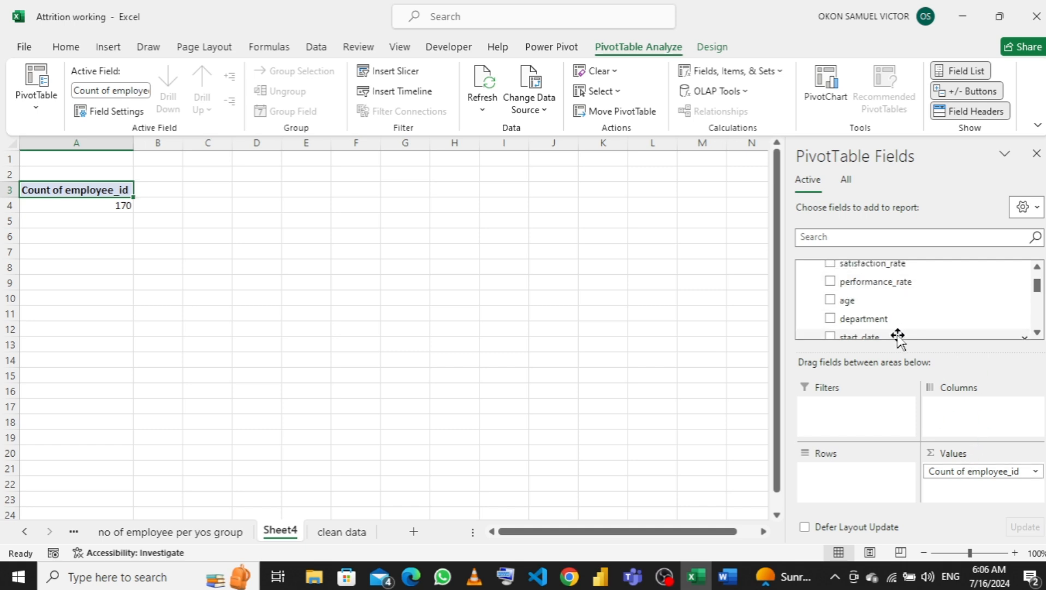
mouse_move(729, 577)
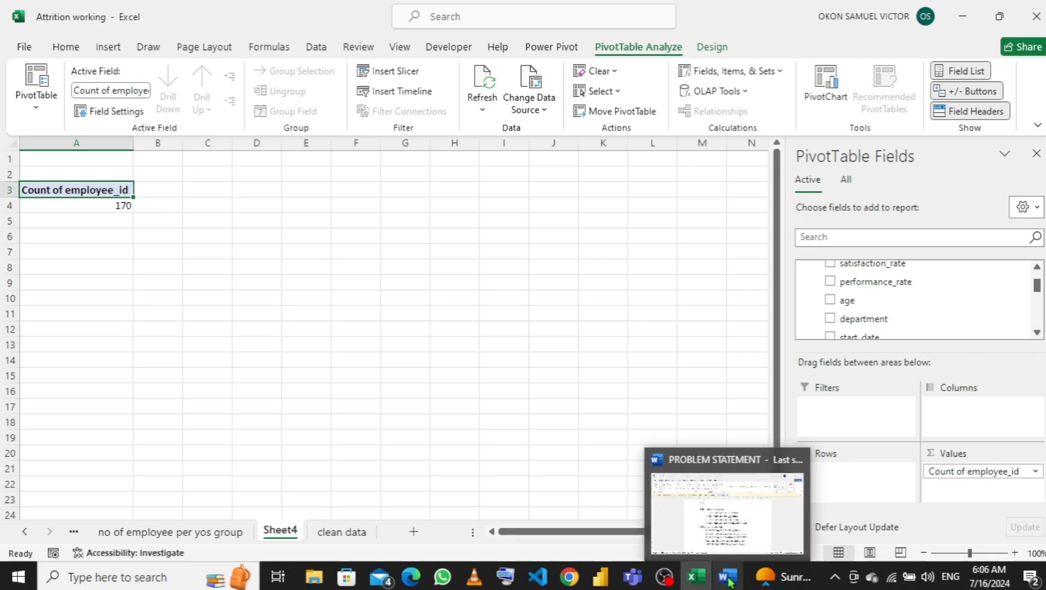
mouse_move(737, 527)
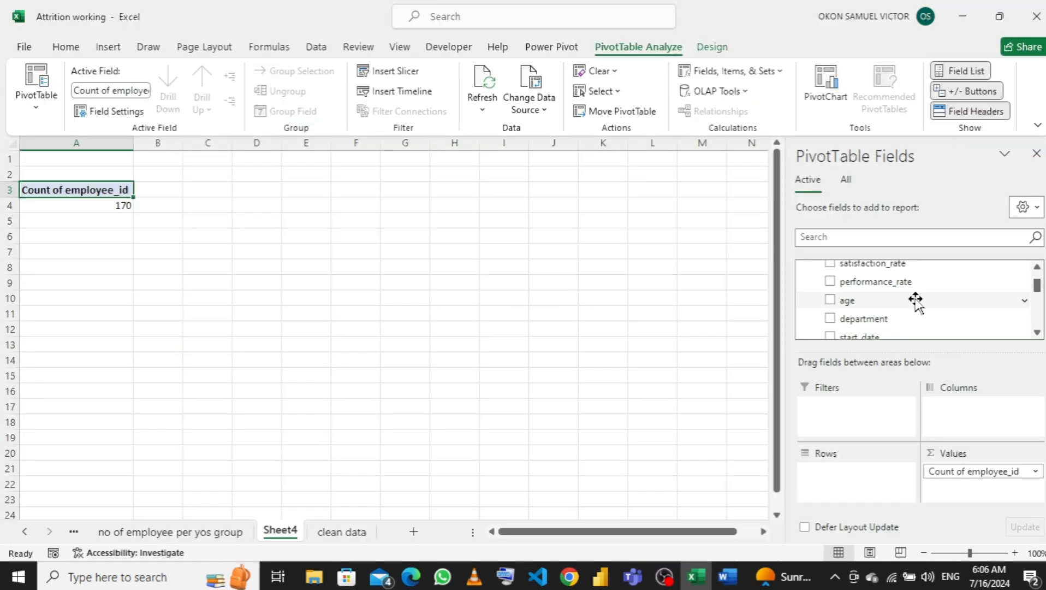
scroll(895, 306, "down", 5)
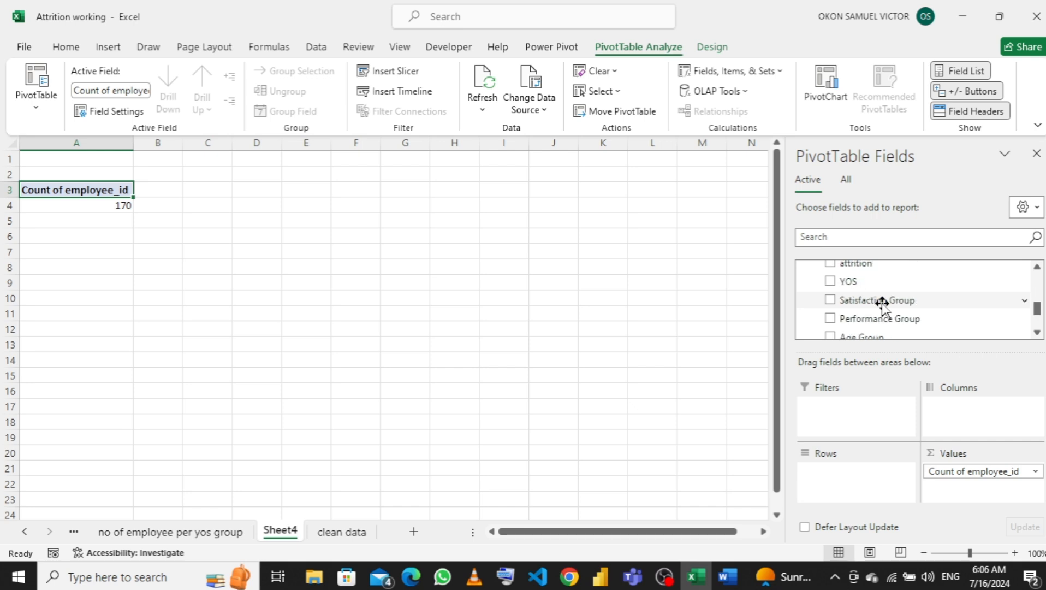
scroll(880, 302, "down", 3)
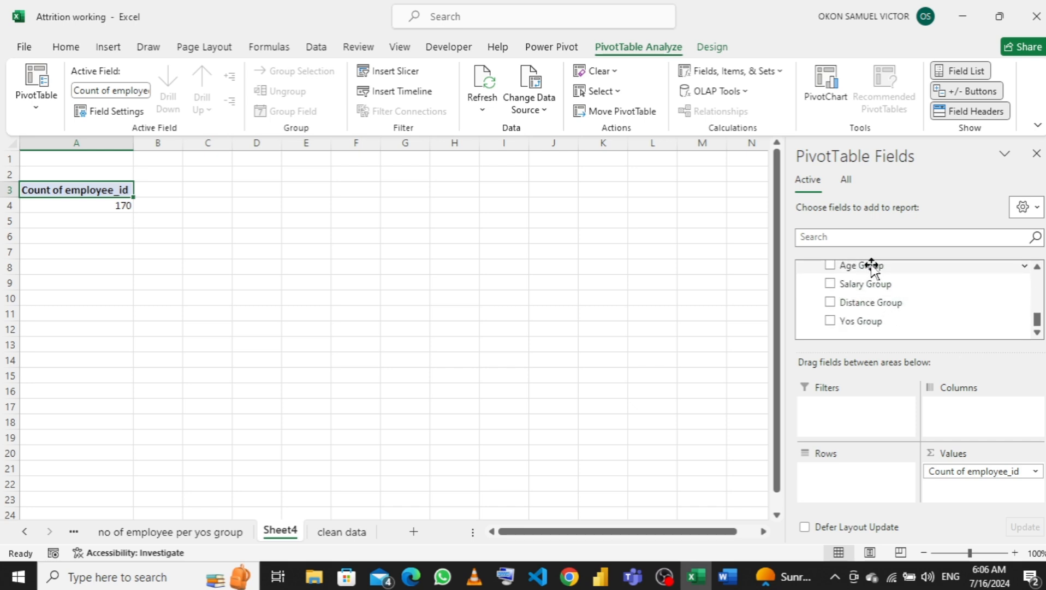
left_click_drag(872, 266, 853, 492)
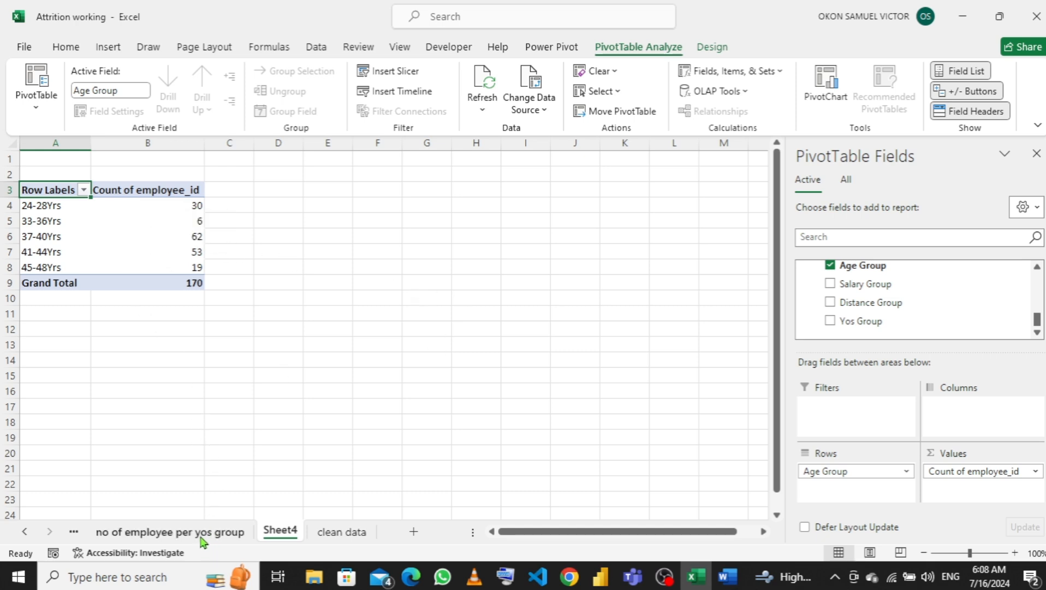
Step: Insert a Clustered Column PivotChart from the Age Group PivotTable and move it beside the table, near row 2
left_click(158, 218)
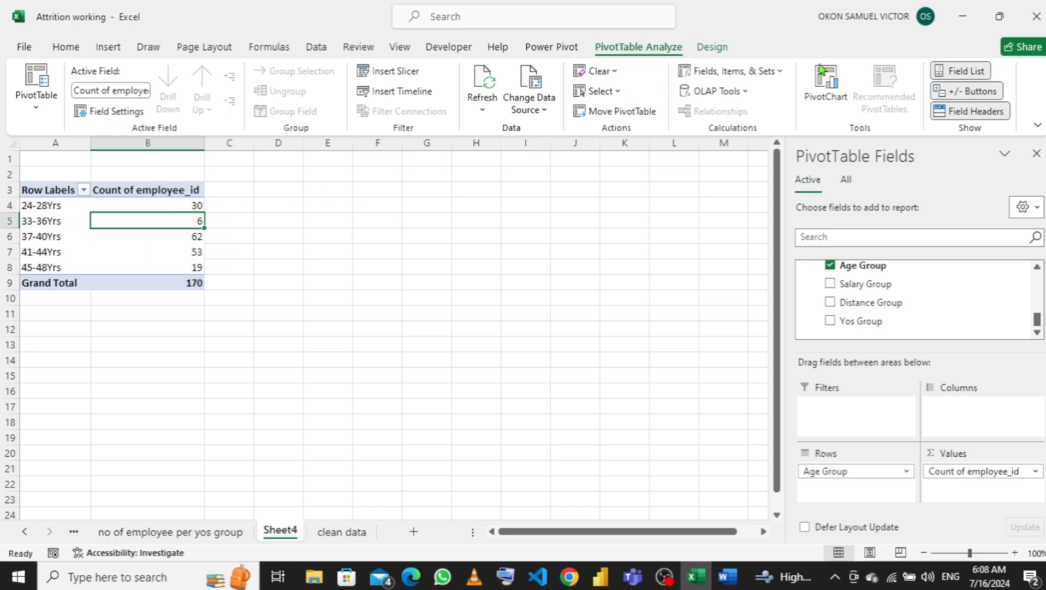
left_click(832, 90)
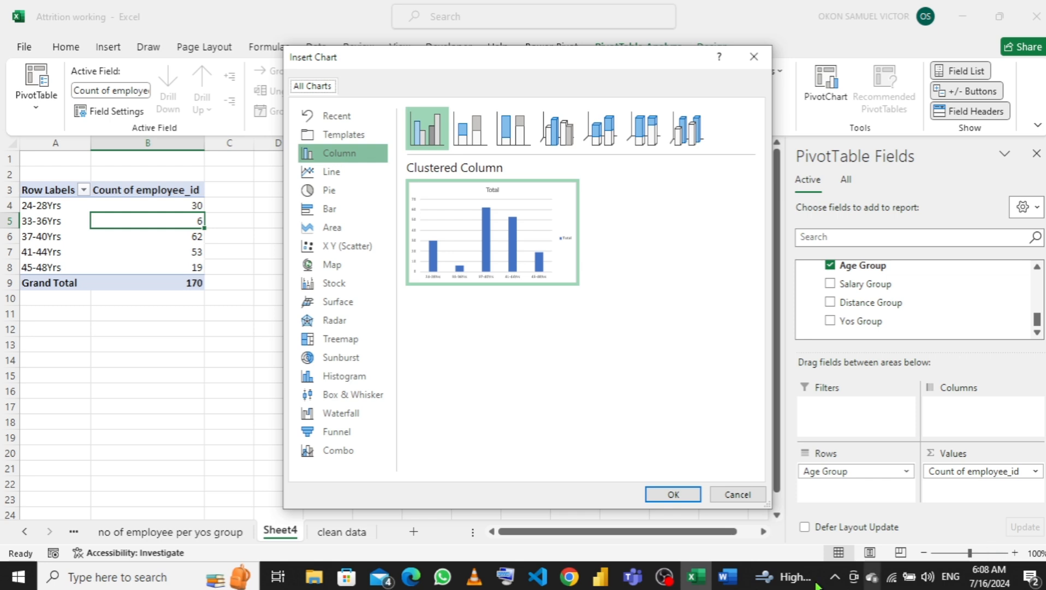
left_click(663, 496)
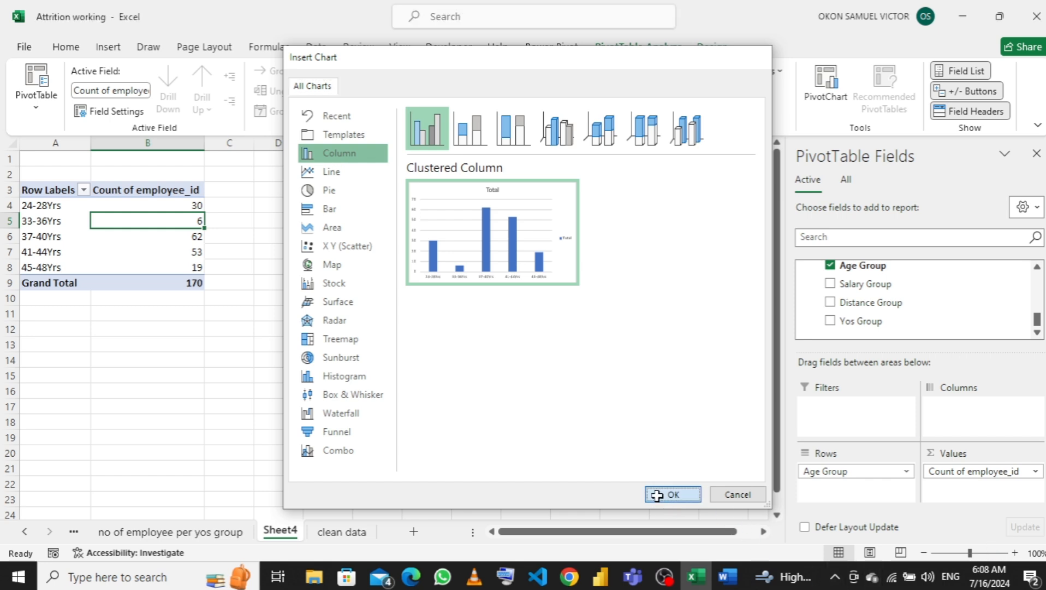
left_click_drag(446, 258, 532, 205)
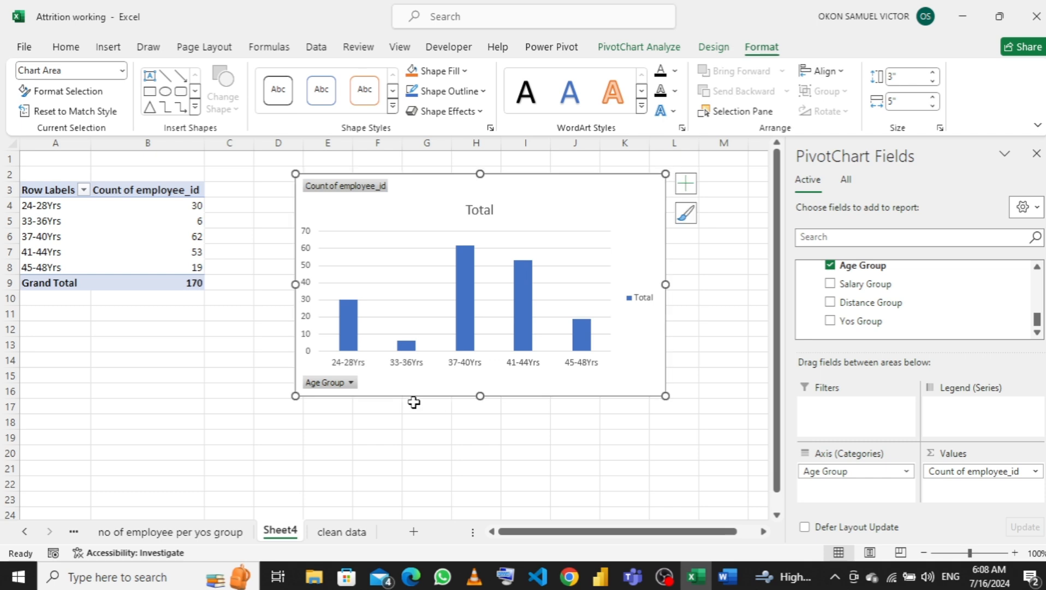
Step: Rename the Age Group PivotTable worksheet Sheet4 as "No of employee per age group"
double_click(279, 530)
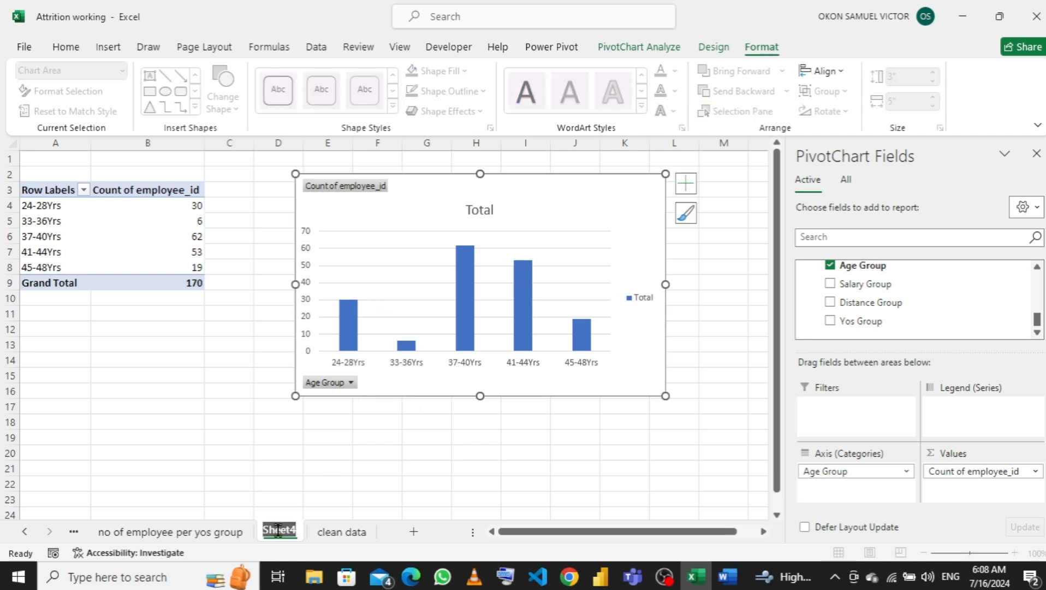
type("No")
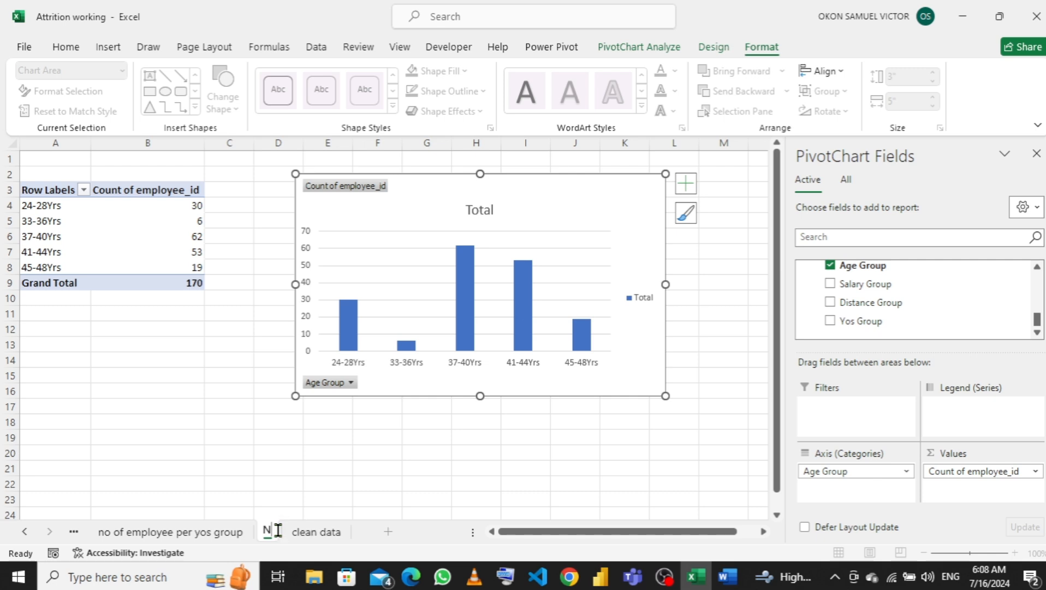
type(" of e")
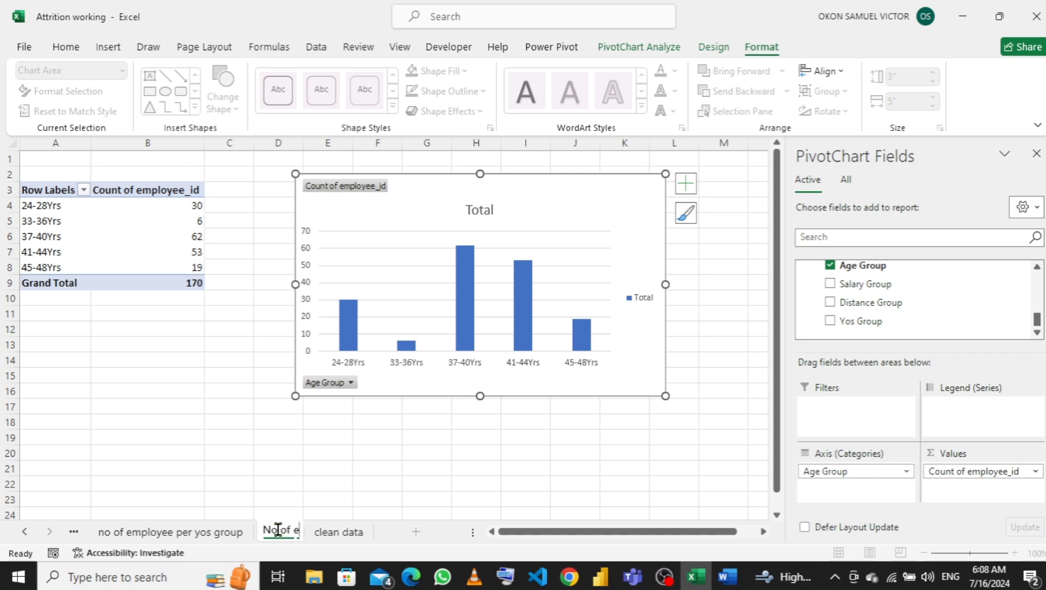
type("mployee")
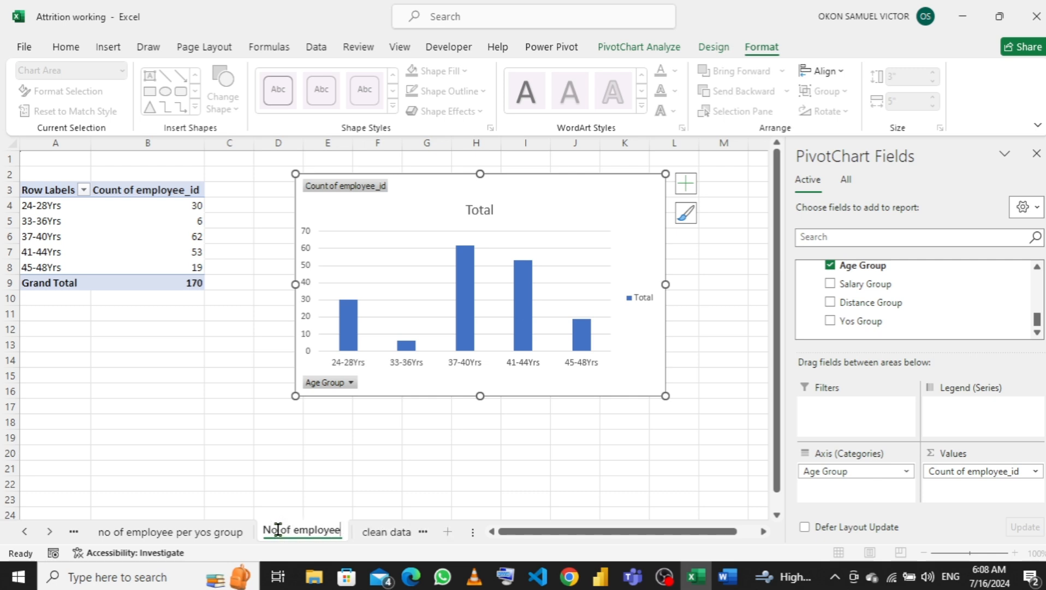
type(" pw")
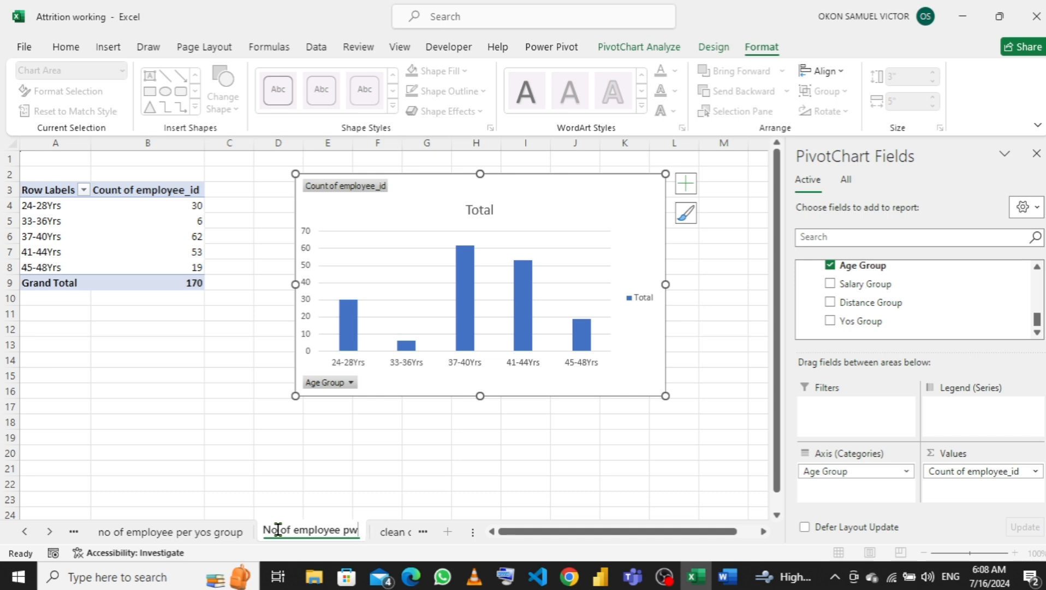
key("BackSpace")
type("er  age")
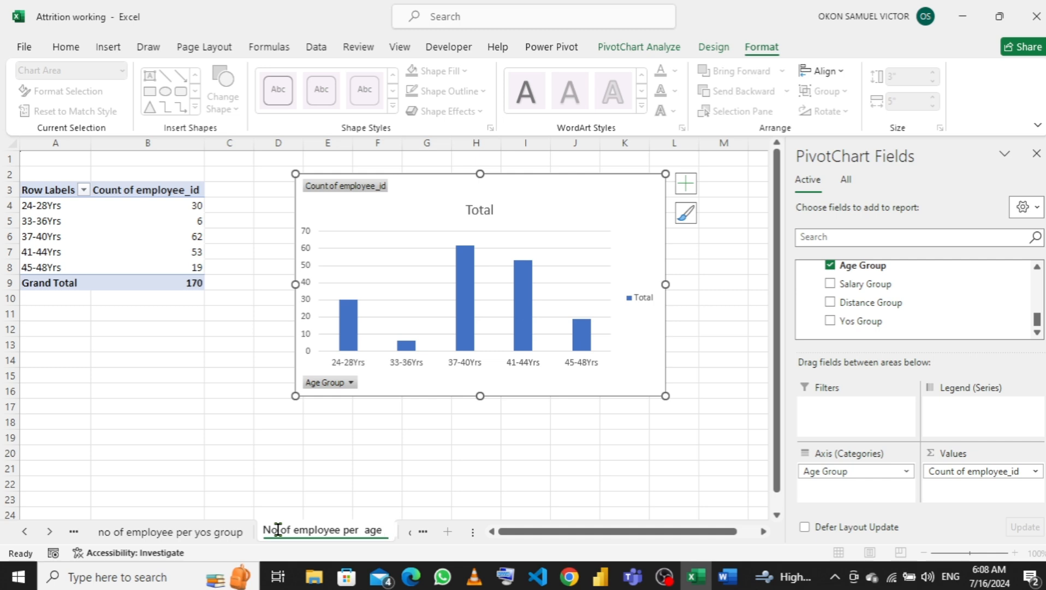
type(" grou")
key("Return")
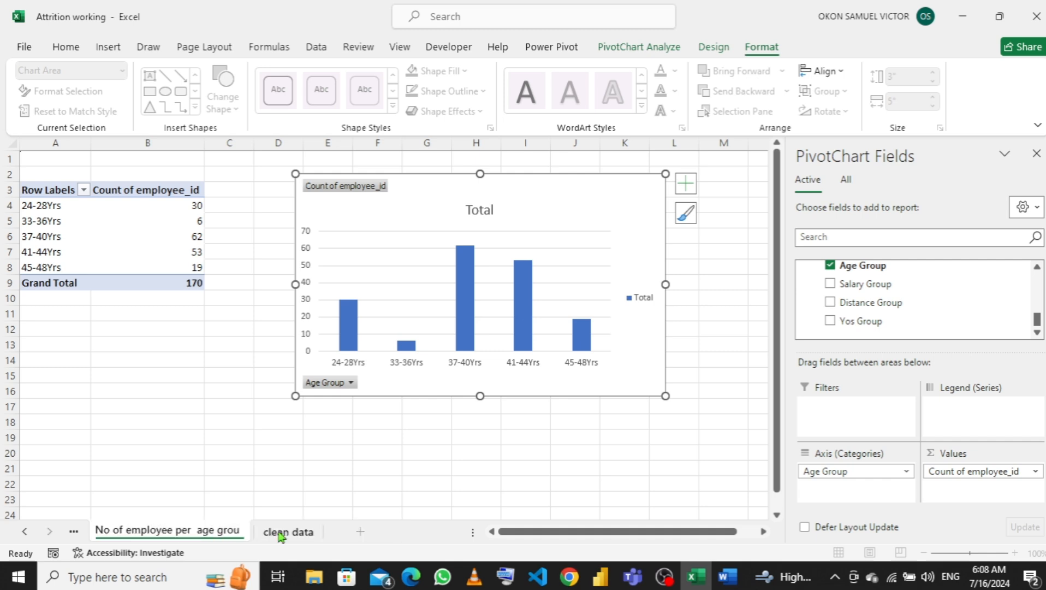
type("p")
key("Return")
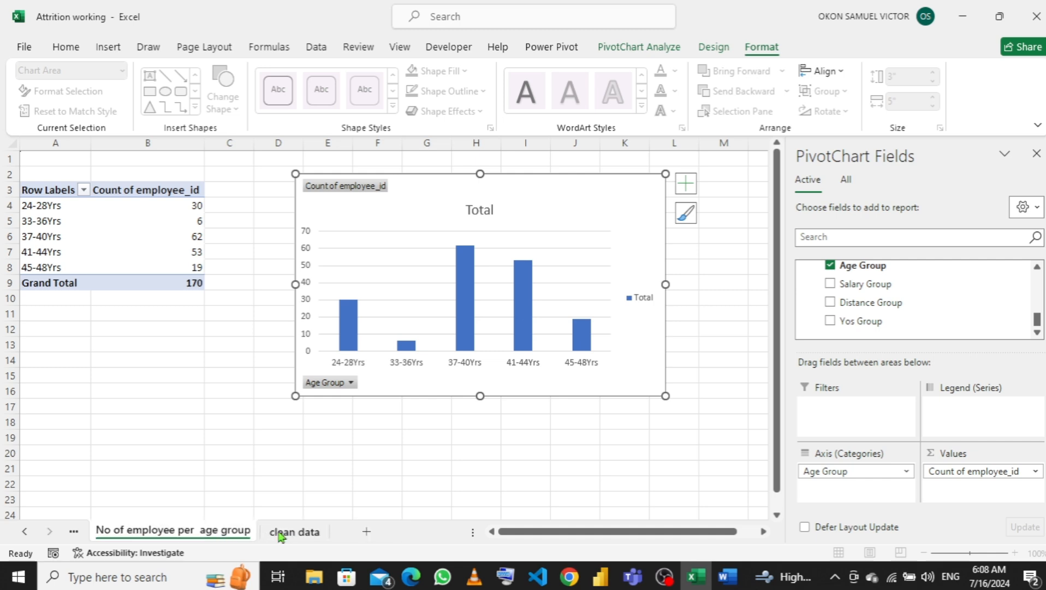
Step: Color the "no of employee per department" sheet tab with the darkest near-black shade of the theme colors
left_click(73, 532)
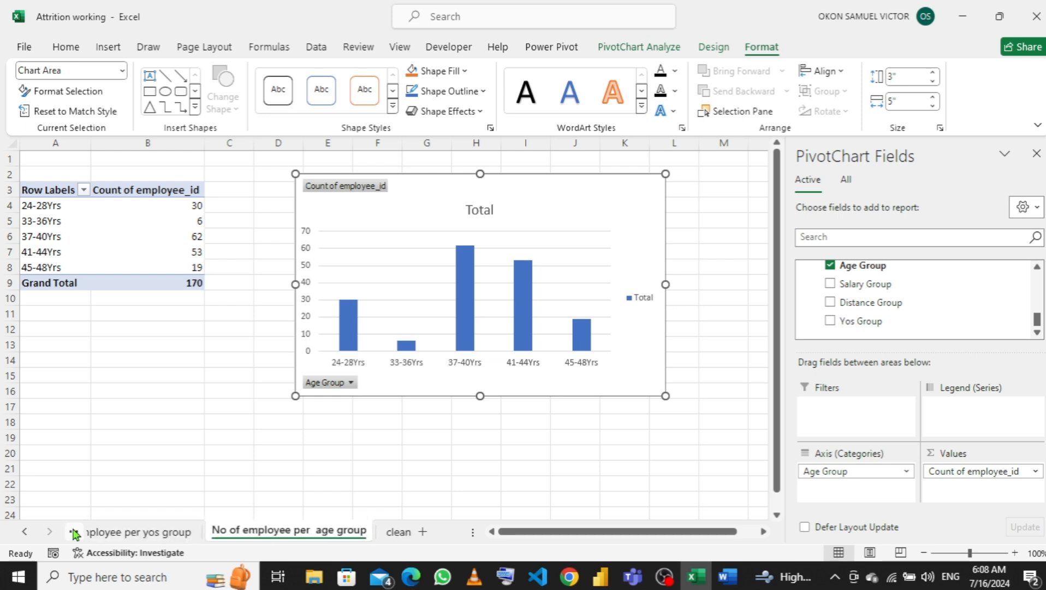
left_click(73, 532)
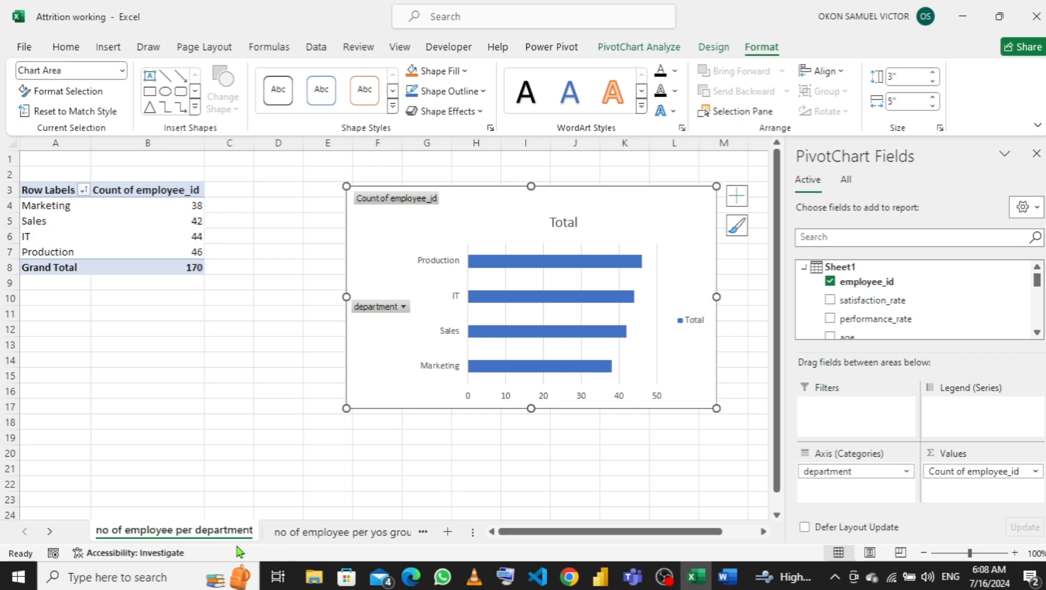
right_click(220, 530)
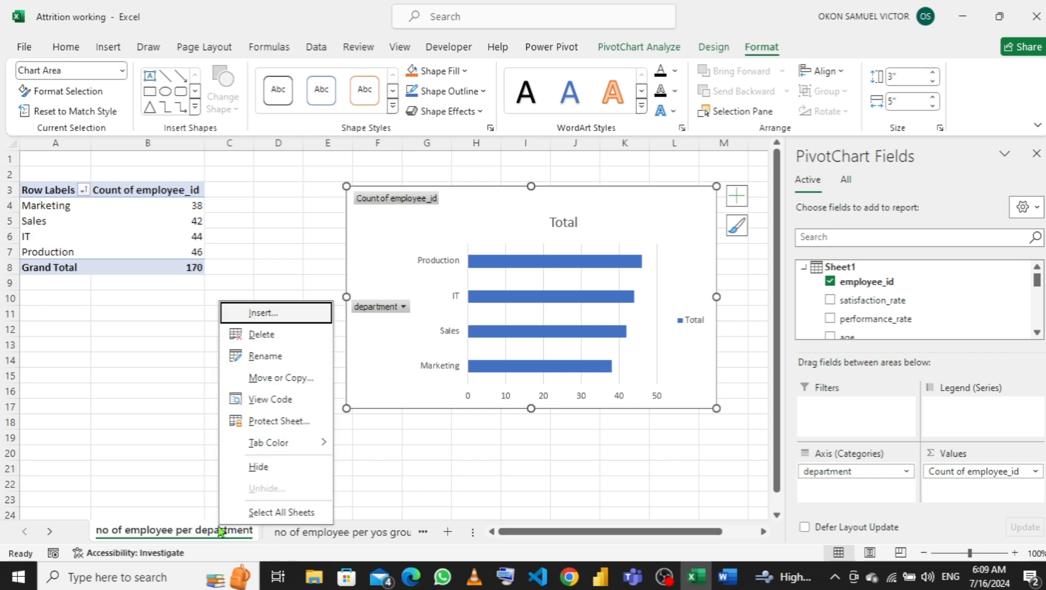
mouse_move(271, 447)
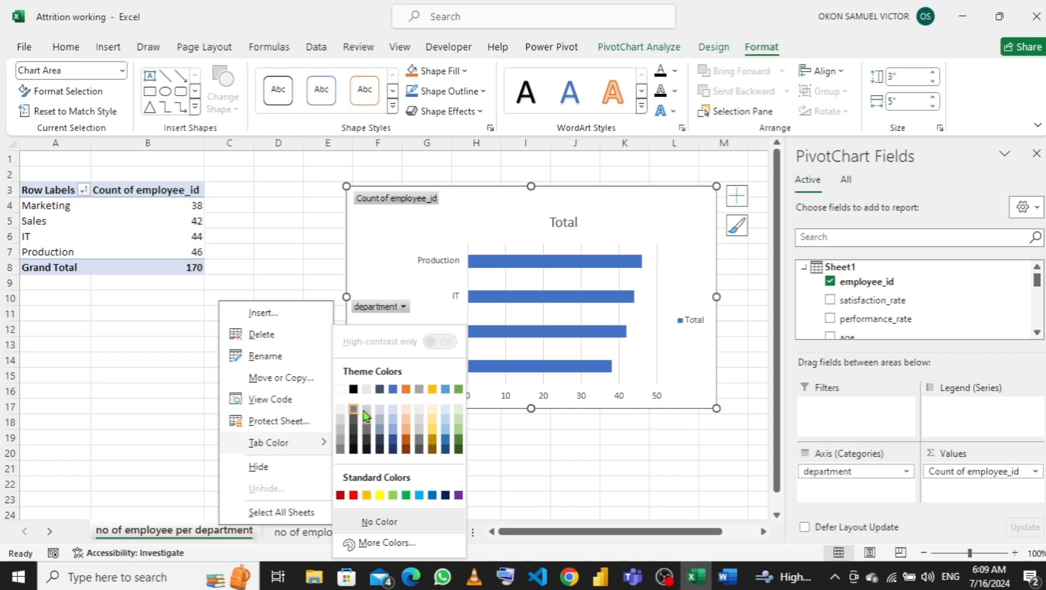
left_click(354, 449)
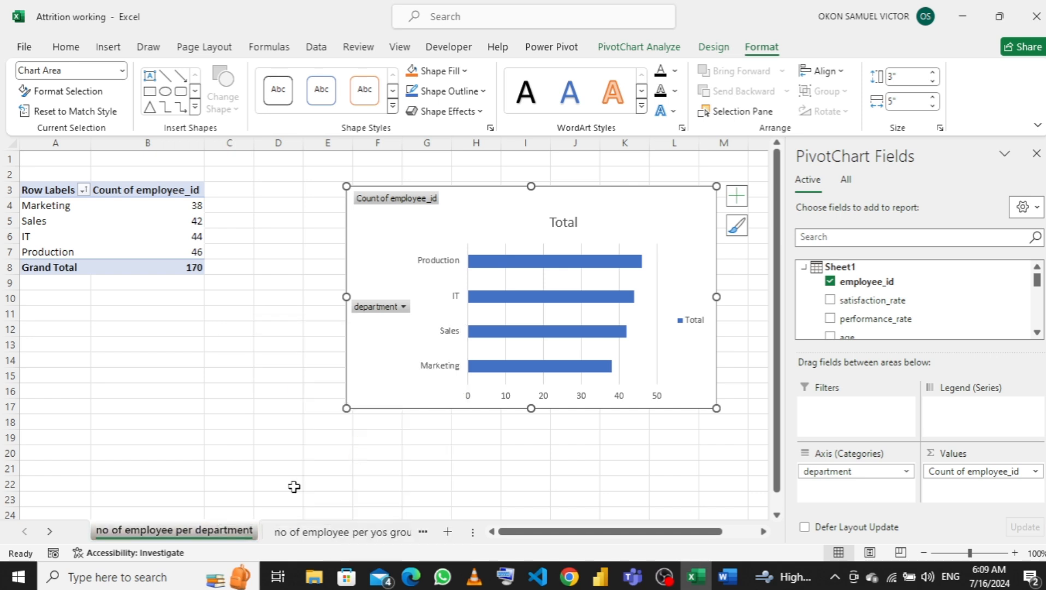
Step: Color the "no of employee per yos group" sheet tab with a darkest blue shade of the theme colors
left_click(325, 532)
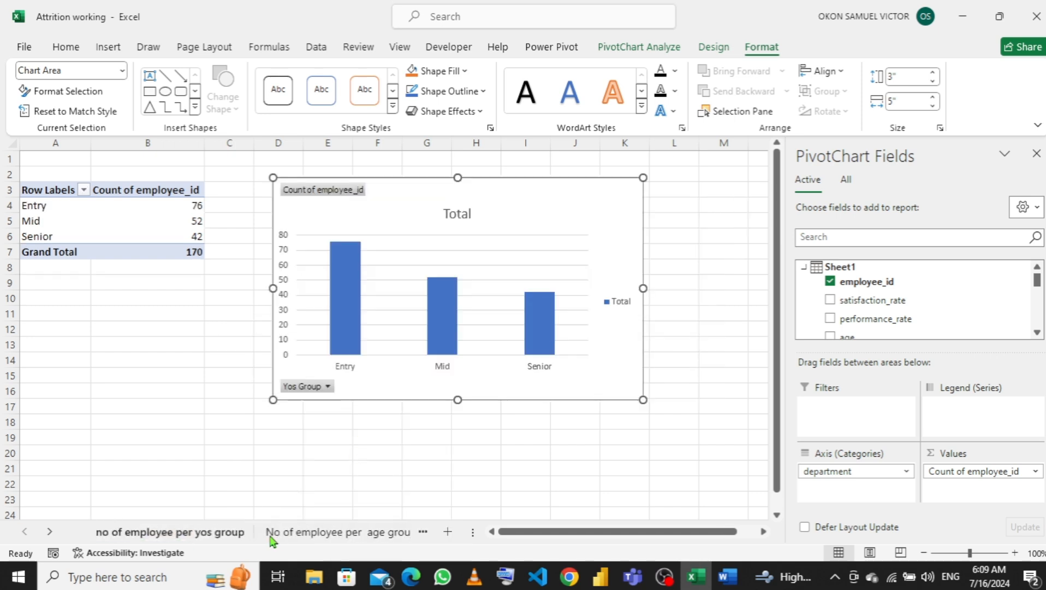
right_click(188, 541)
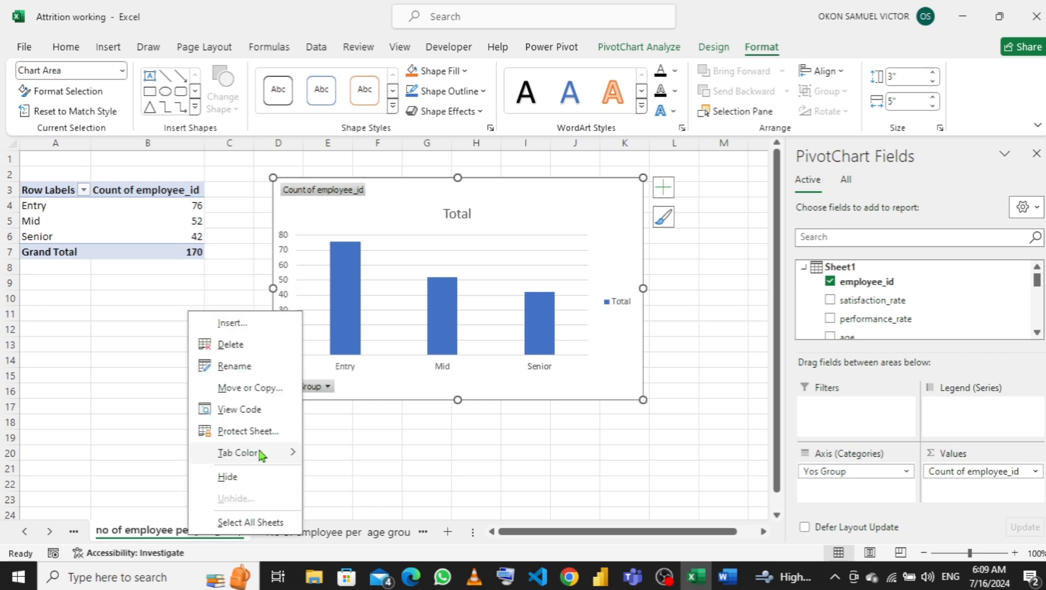
mouse_move(261, 455)
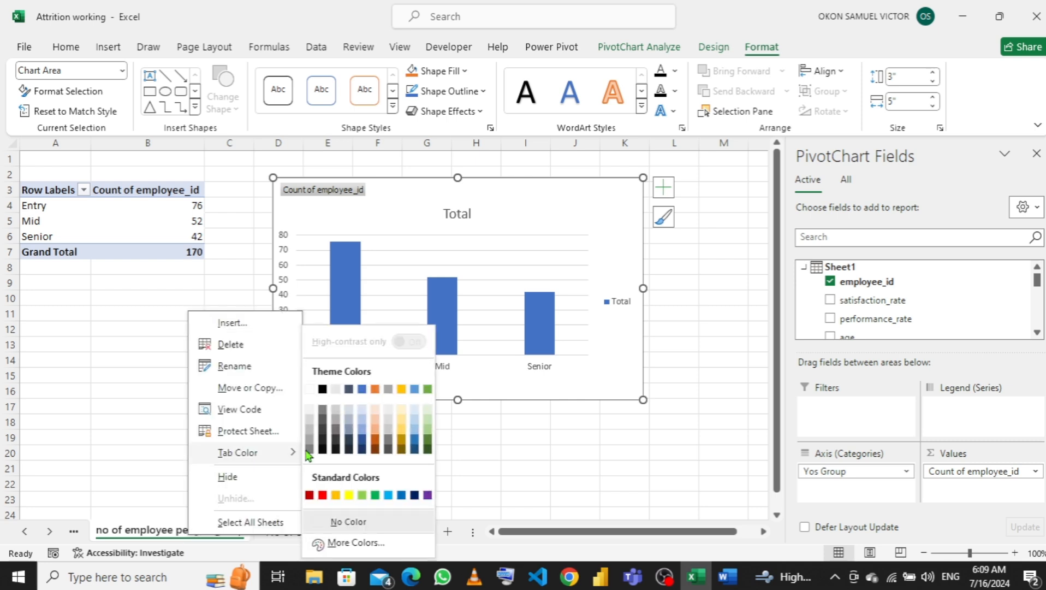
left_click(356, 452)
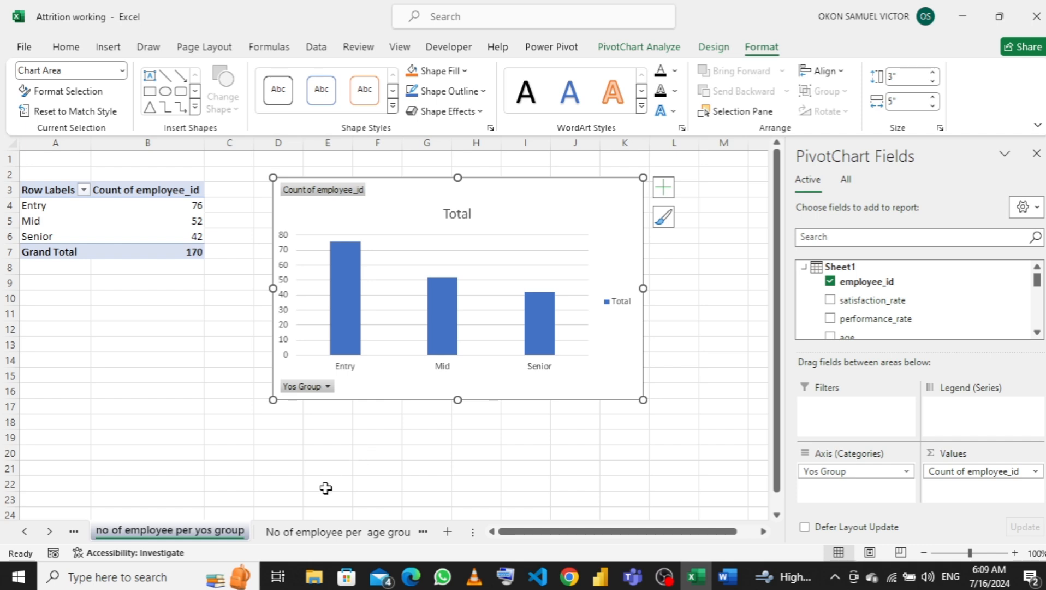
Step: Color the "No of employee per age group" sheet tab with the darkest orange shade of the theme colors
left_click(305, 534)
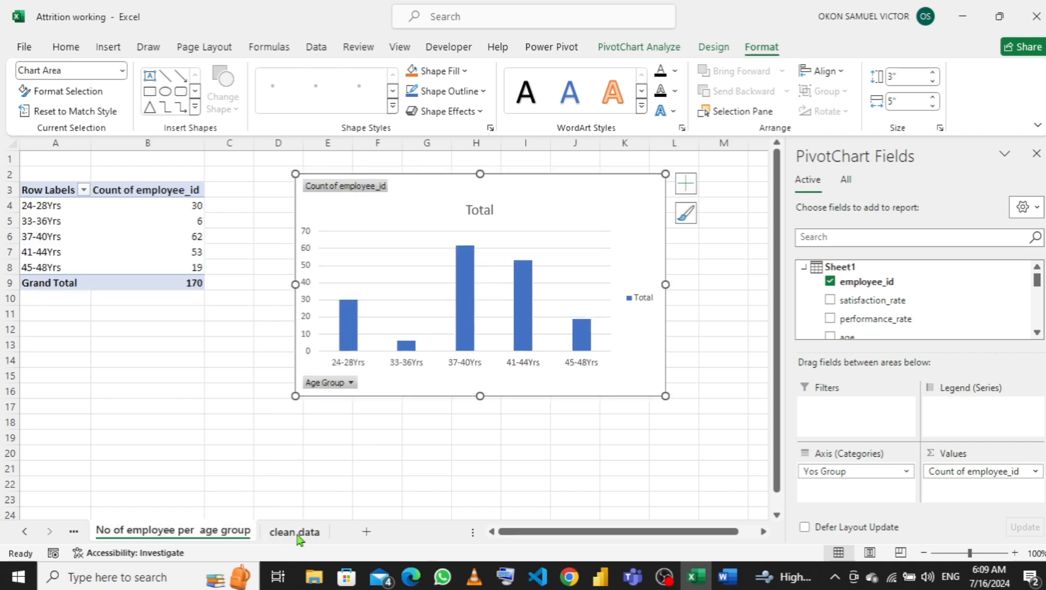
right_click(220, 533)
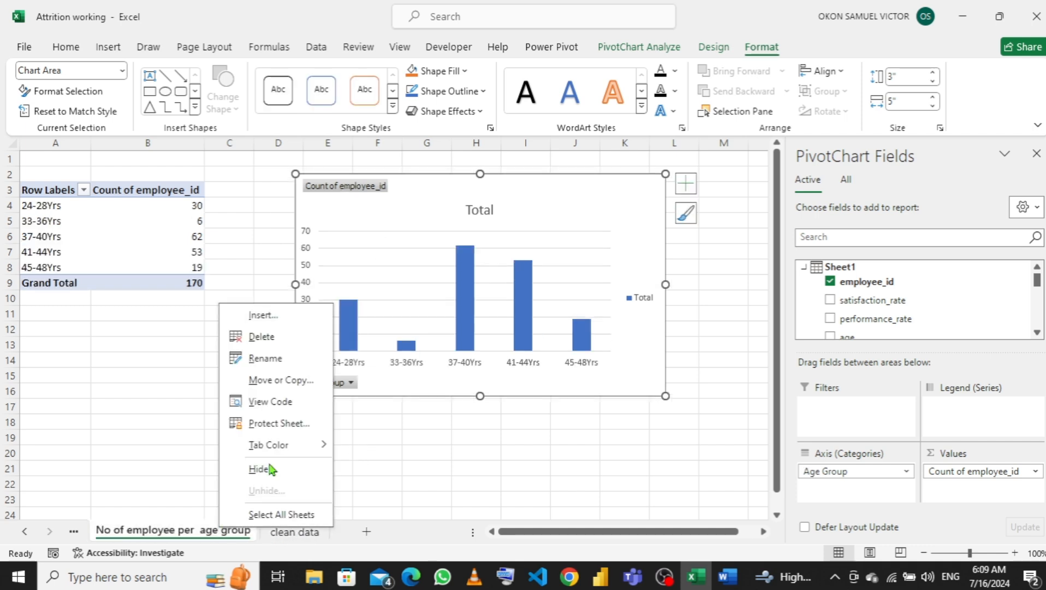
mouse_move(283, 446)
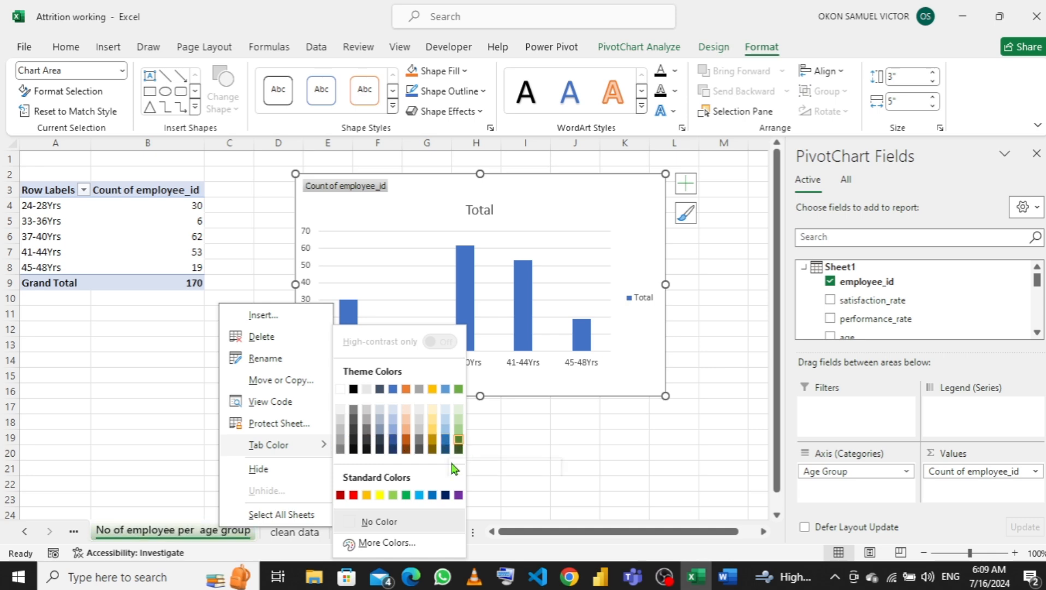
left_click(405, 452)
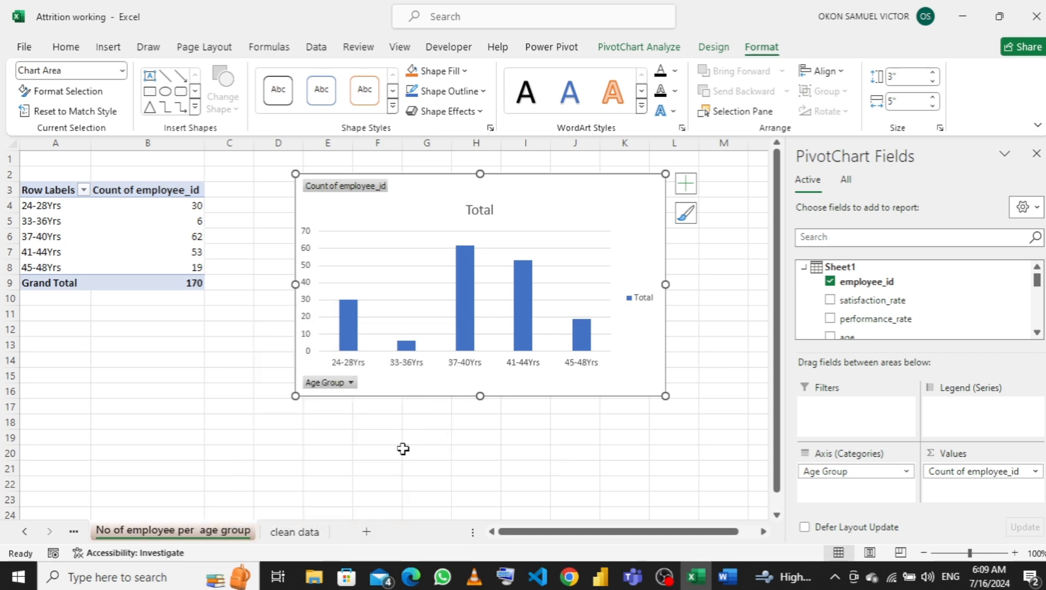
Step: Create a PivotTable from the clean data table Sheet1 on a new worksheet, adding the data to the Data Model
left_click(290, 533)
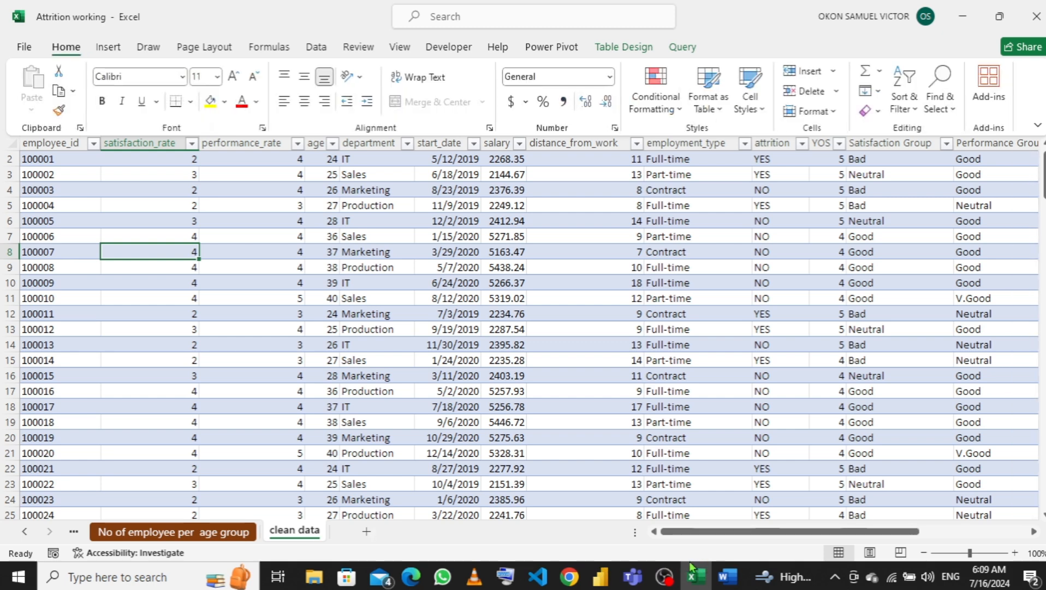
mouse_move(733, 580)
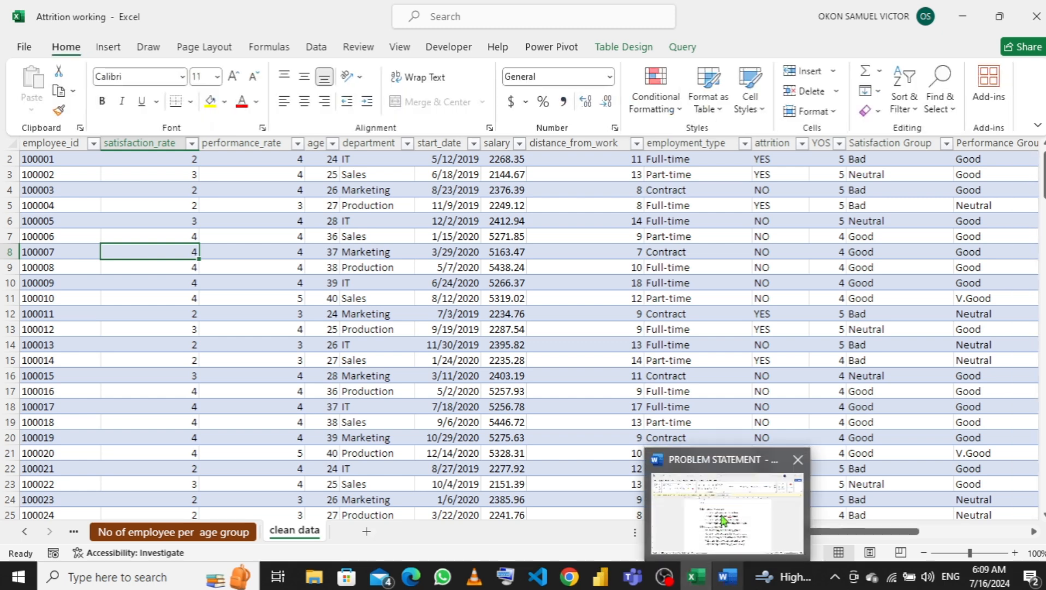
mouse_move(723, 517)
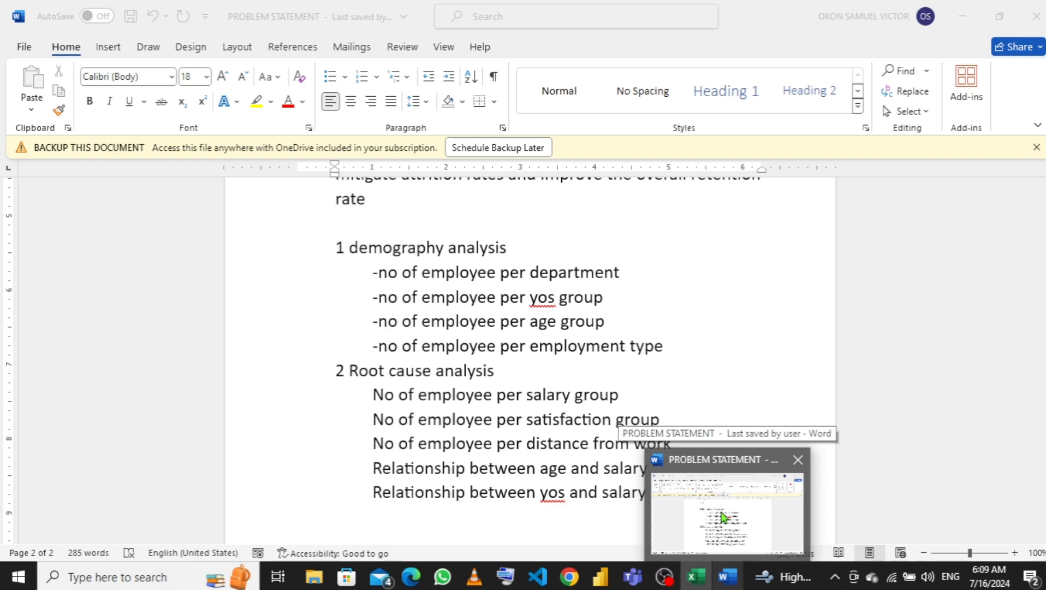
key("alt+Tab")
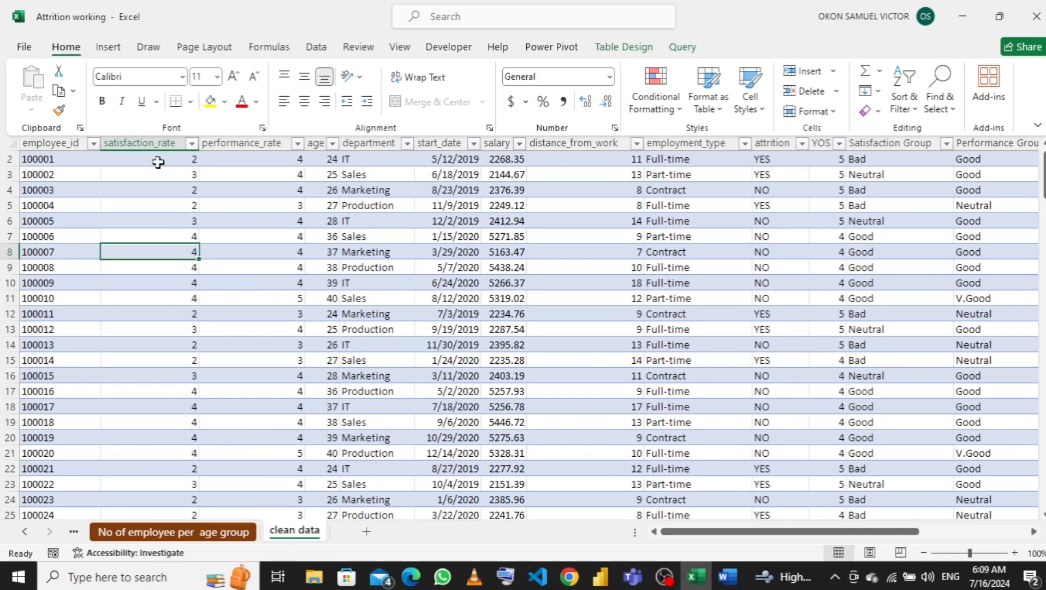
left_click(109, 47)
left_click(48, 104)
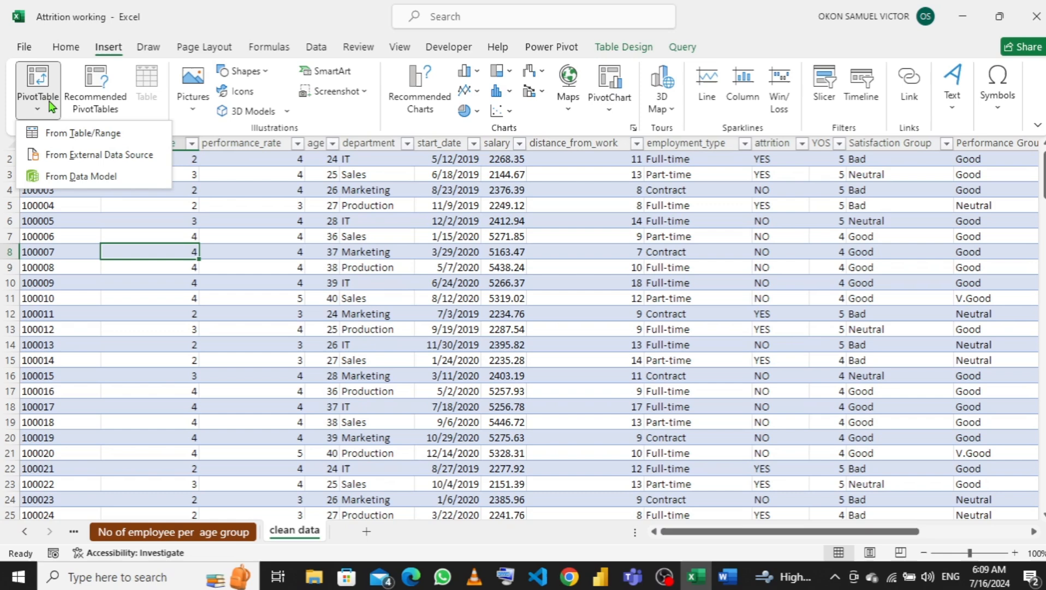
left_click(67, 132)
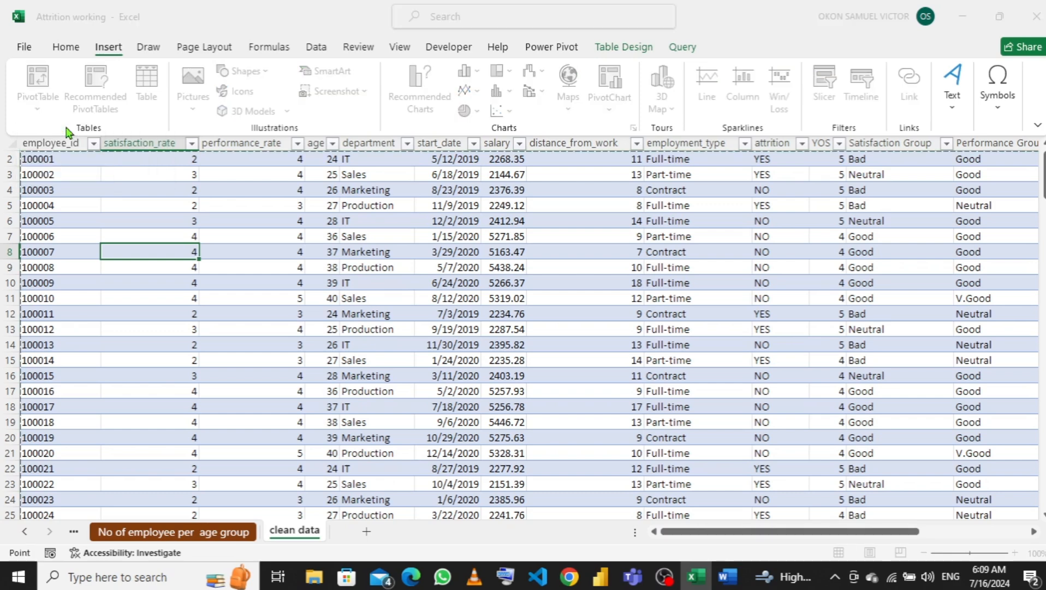
left_click(390, 333)
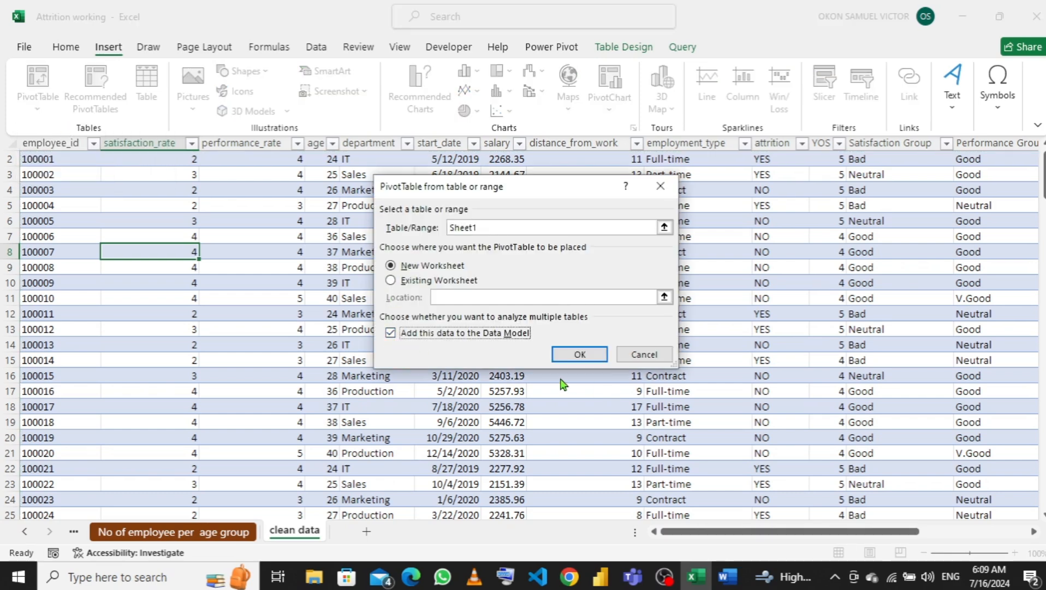
left_click(576, 361)
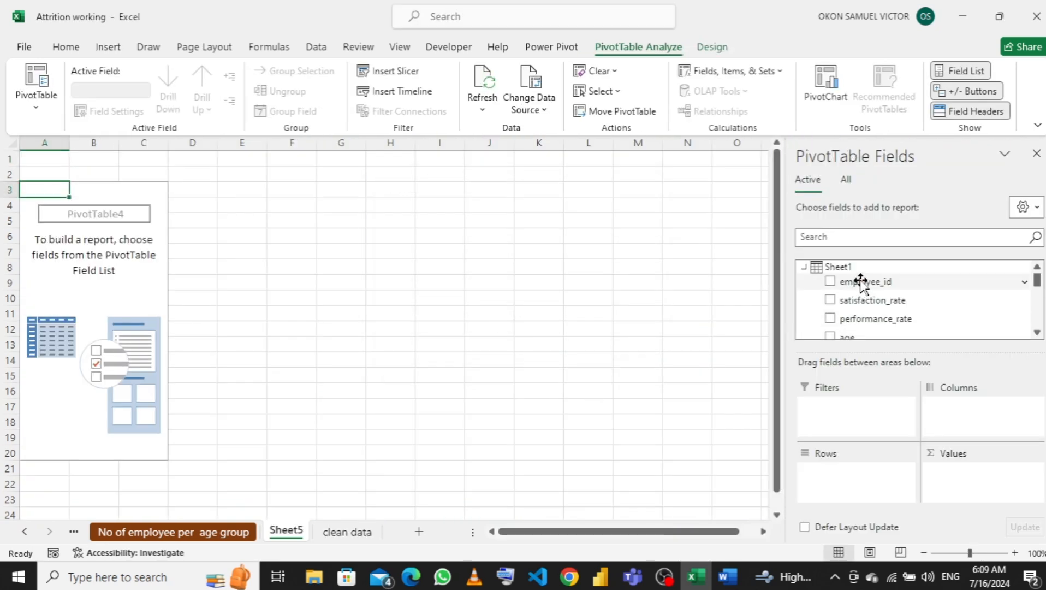
Step: Build the new PivotTable with the count of employee_id as values and employment_type as rows
left_click_drag(860, 281, 946, 473)
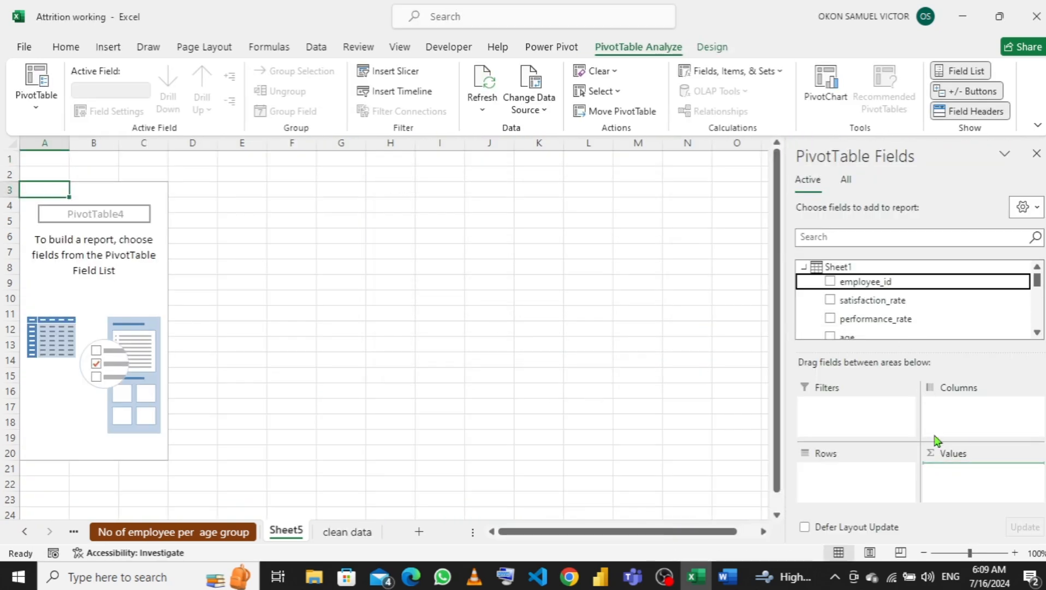
scroll(908, 303, "down", 2)
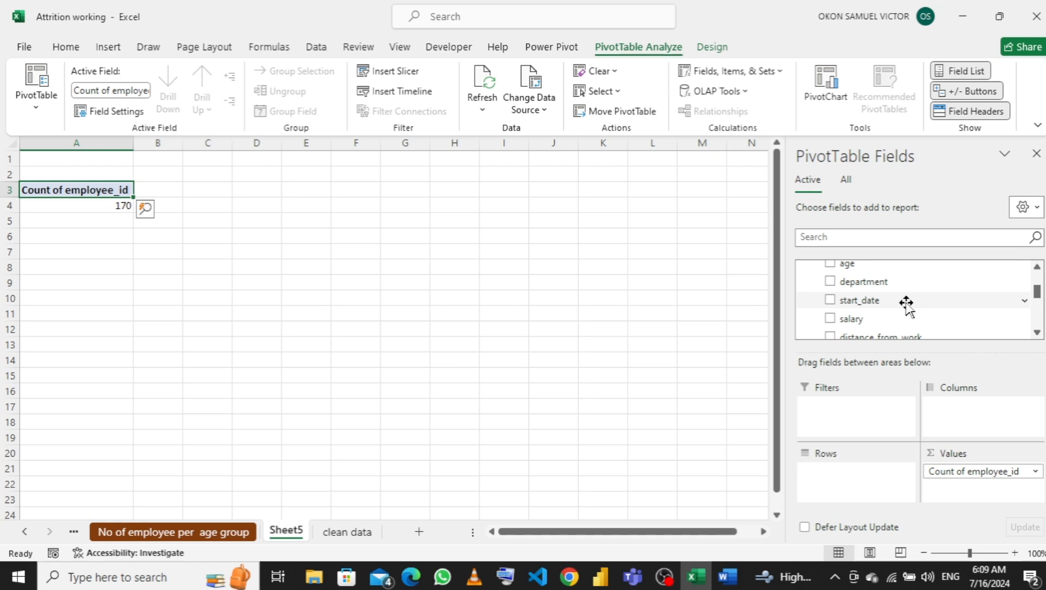
scroll(906, 303, "down", 2)
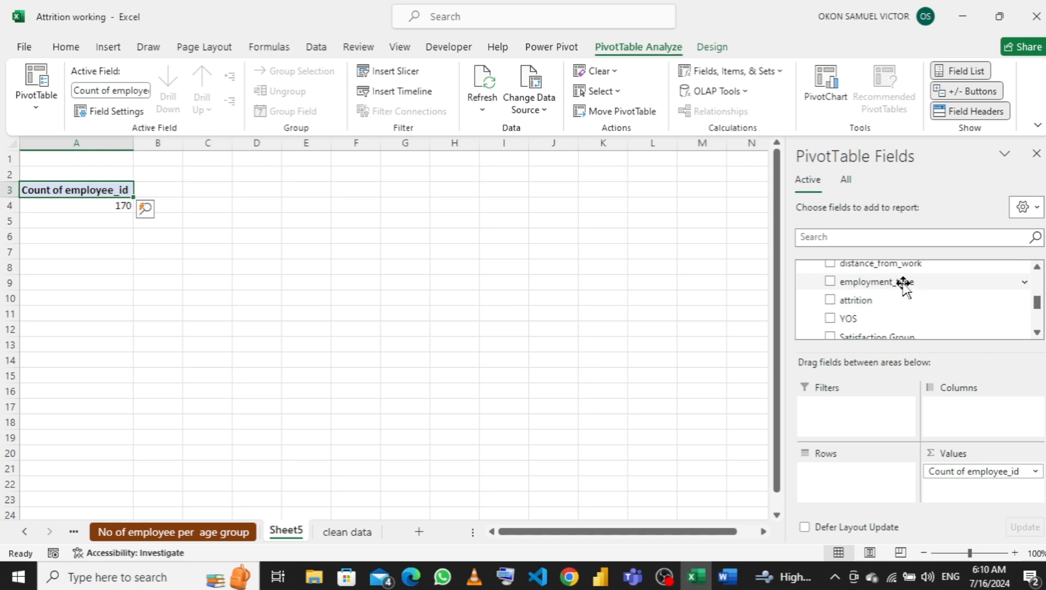
left_click_drag(904, 284, 842, 486)
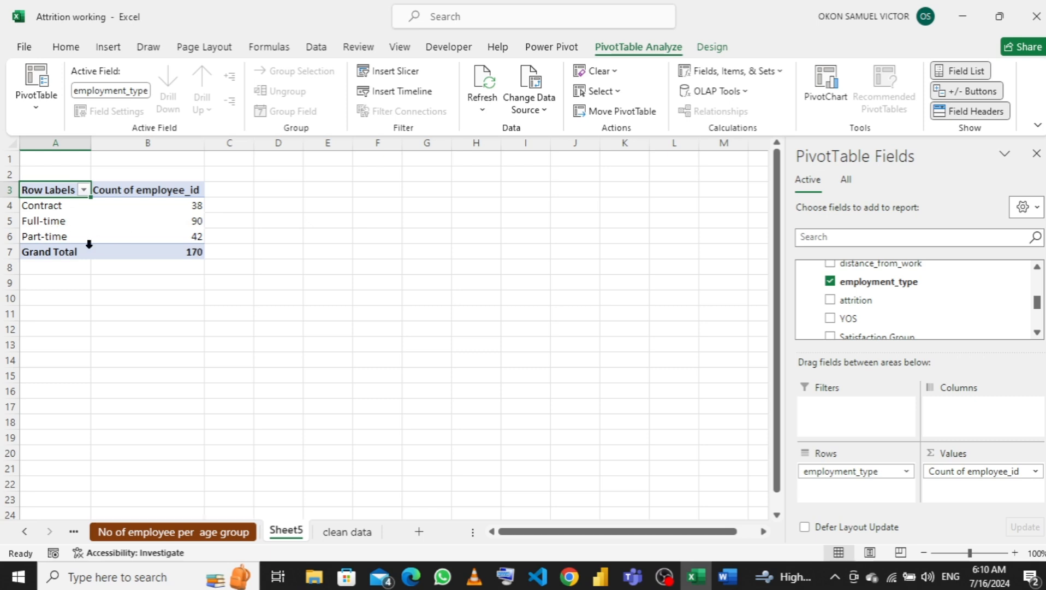
Step: Sort the employment type PivotTable by count of employee_id from largest to smallest
left_click(188, 206)
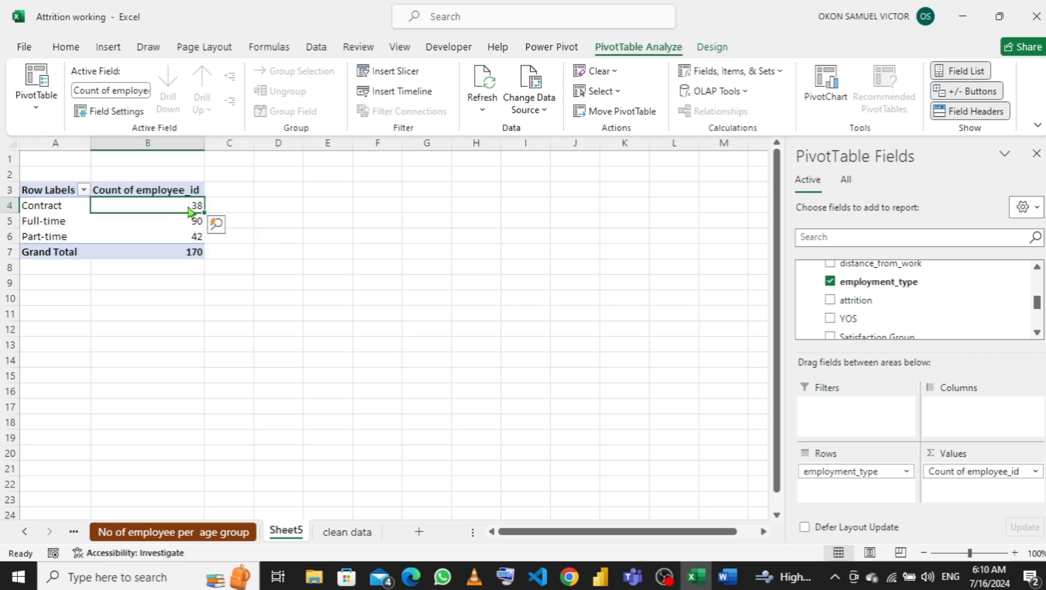
right_click(189, 210)
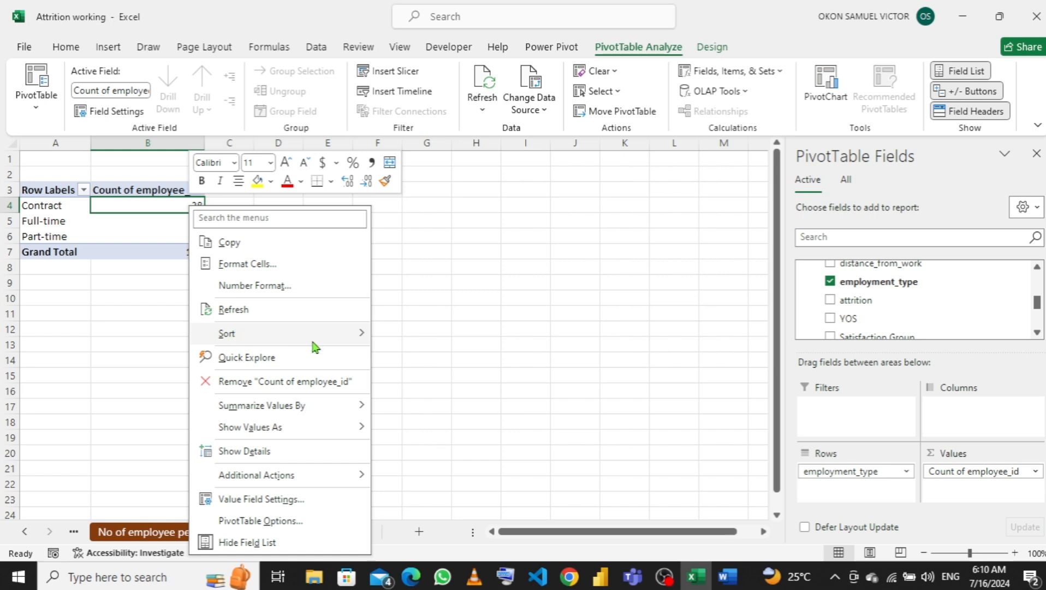
mouse_move(336, 341)
left_click(424, 358)
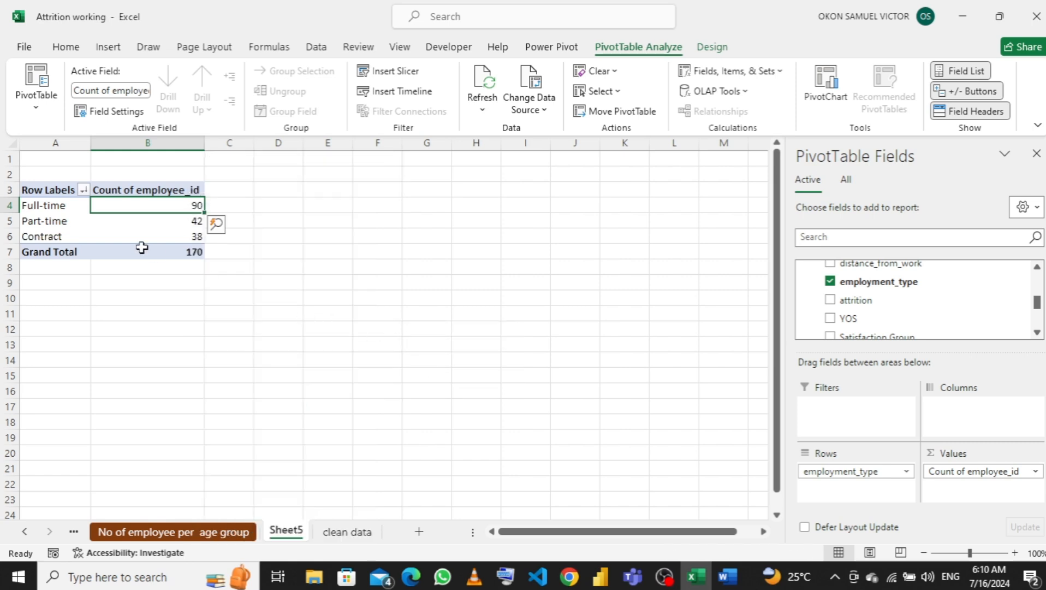
Step: Rename the employment type PivotTable worksheet Sheet5 as "No of employee per emp. type"
double_click(278, 530)
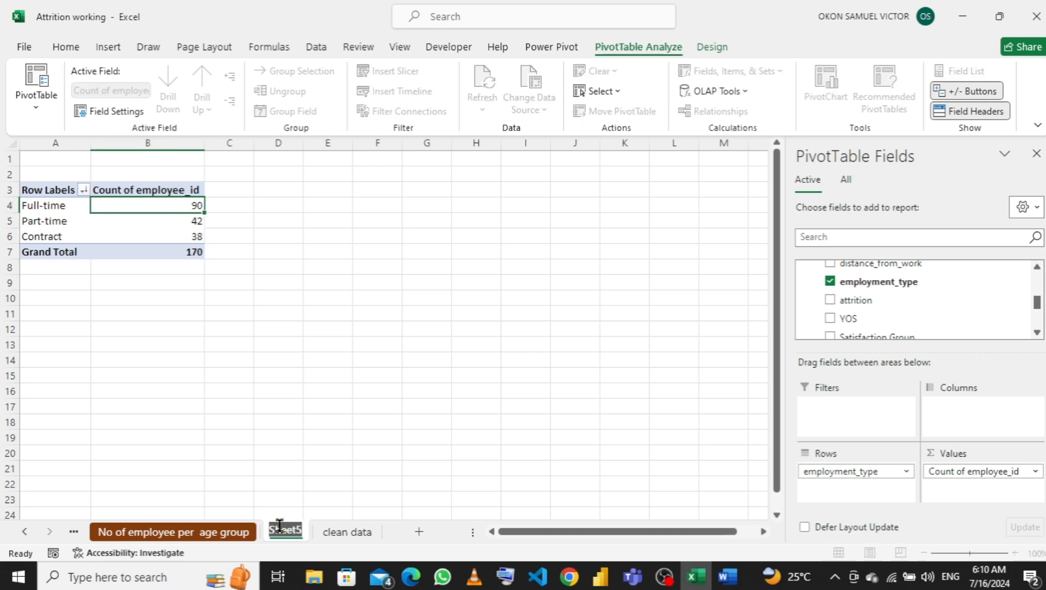
type("No")
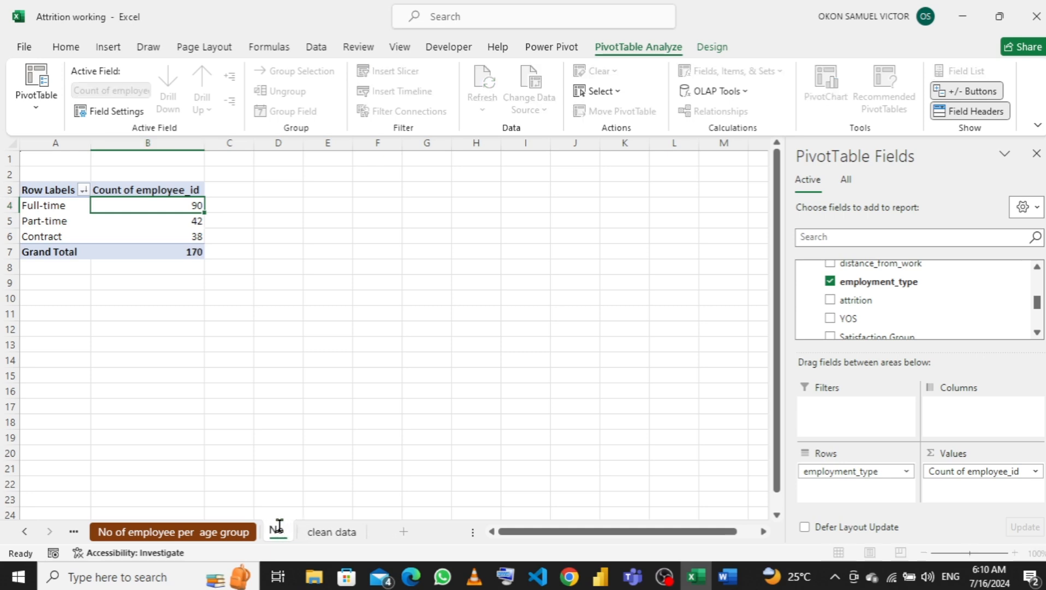
type(" of em")
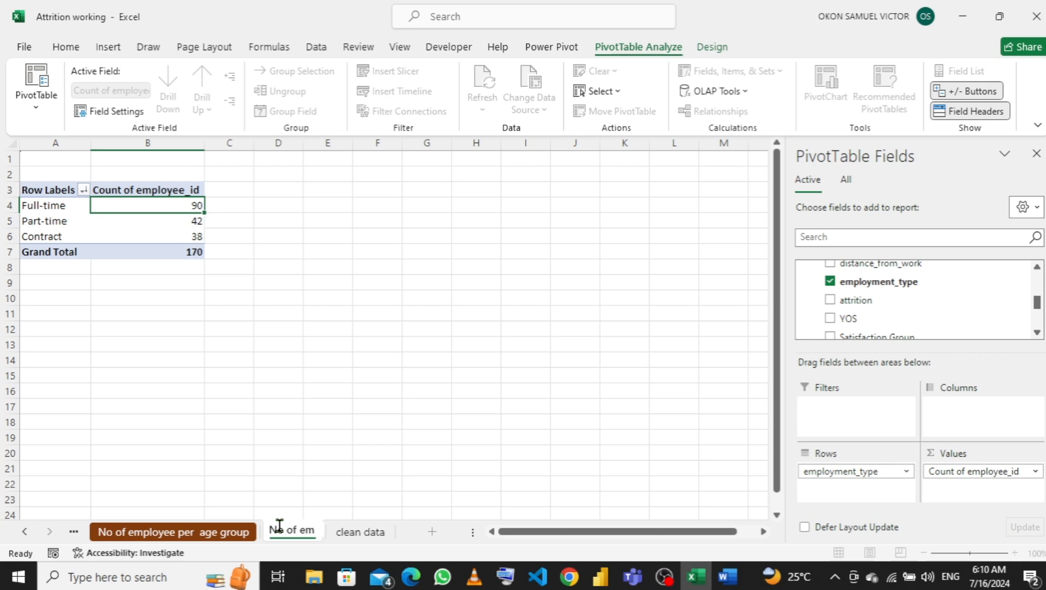
type("ployee")
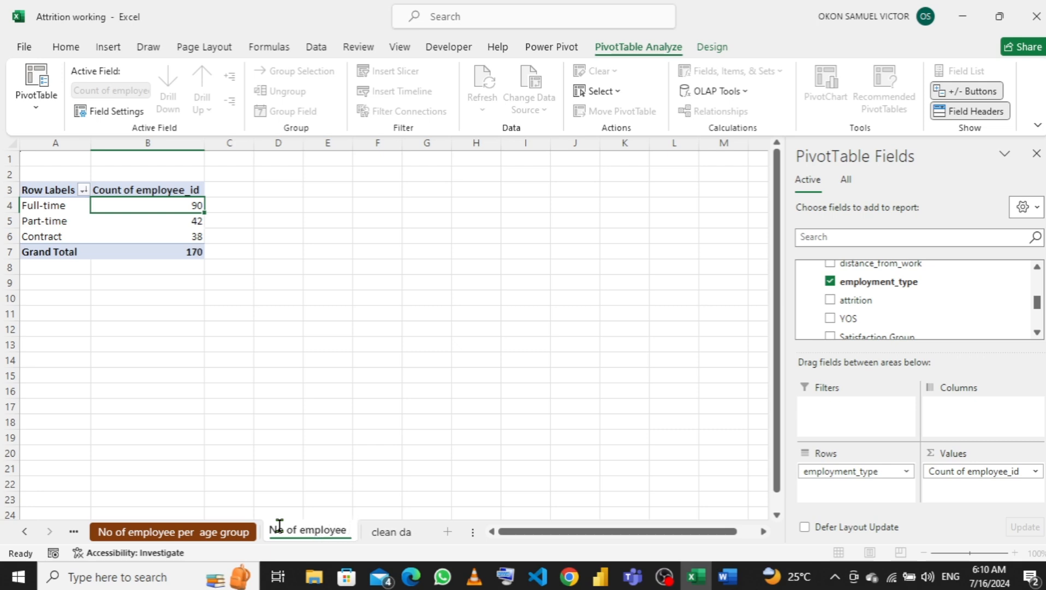
type(" per")
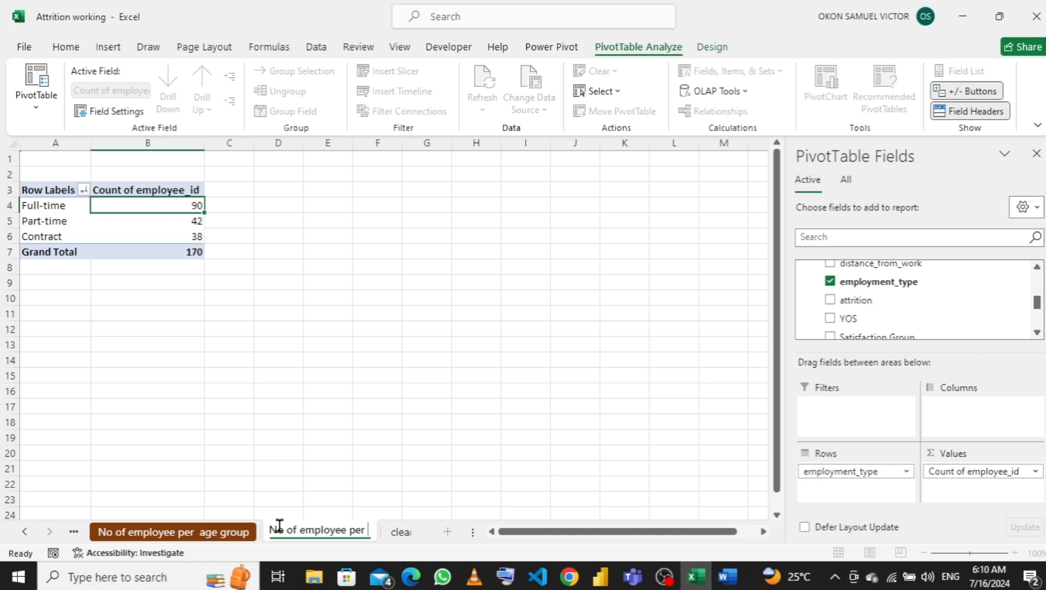
type(" emp ")
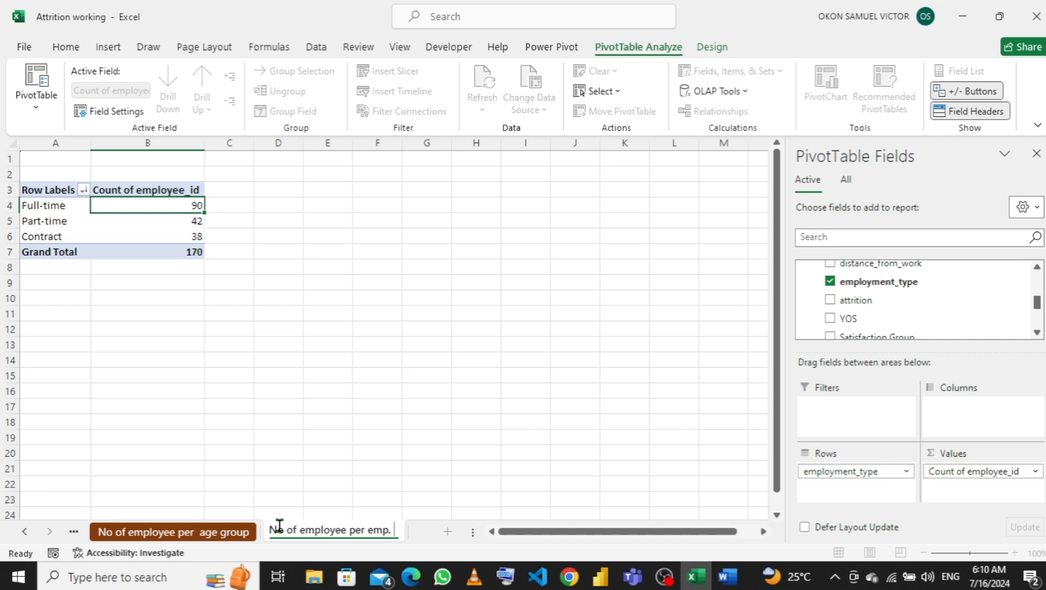
type(" typr")
key("Return")
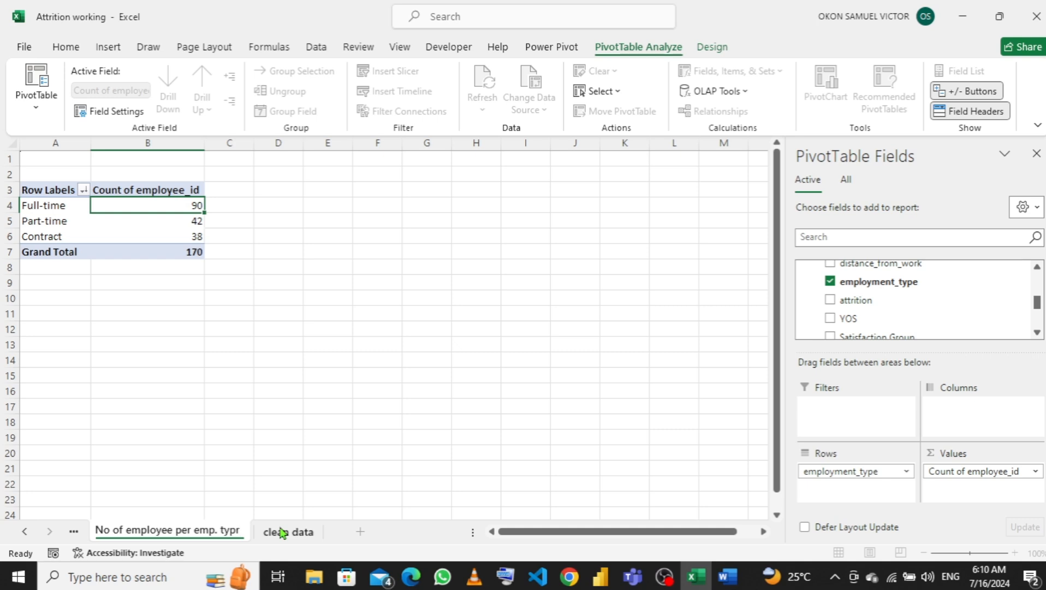
key("BackSpace")
type("e")
key("Return")
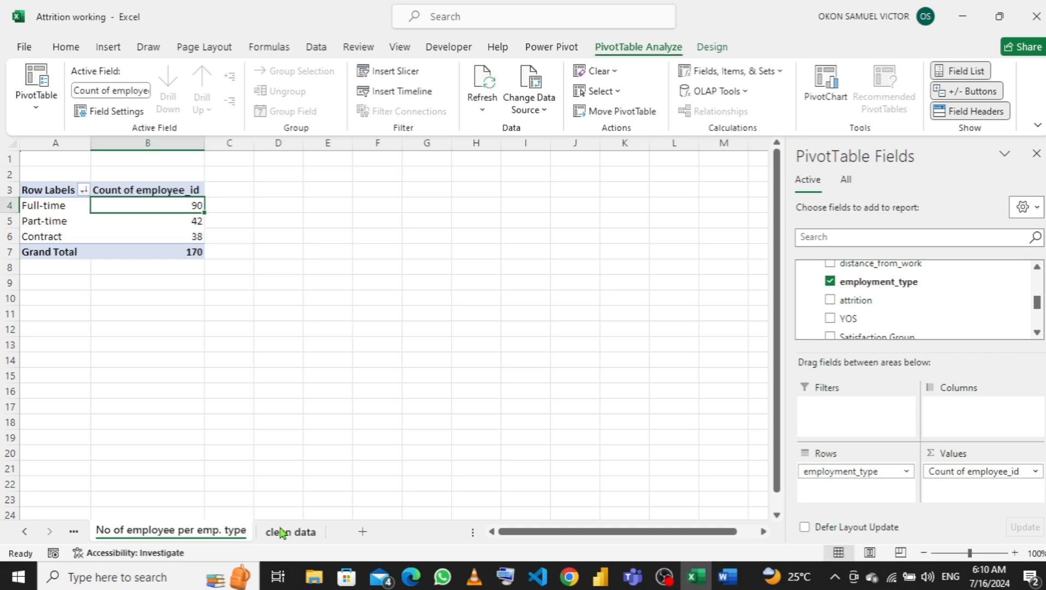
Step: Color the "No of employee per emp. type" sheet tab with an orange theme color
right_click(209, 534)
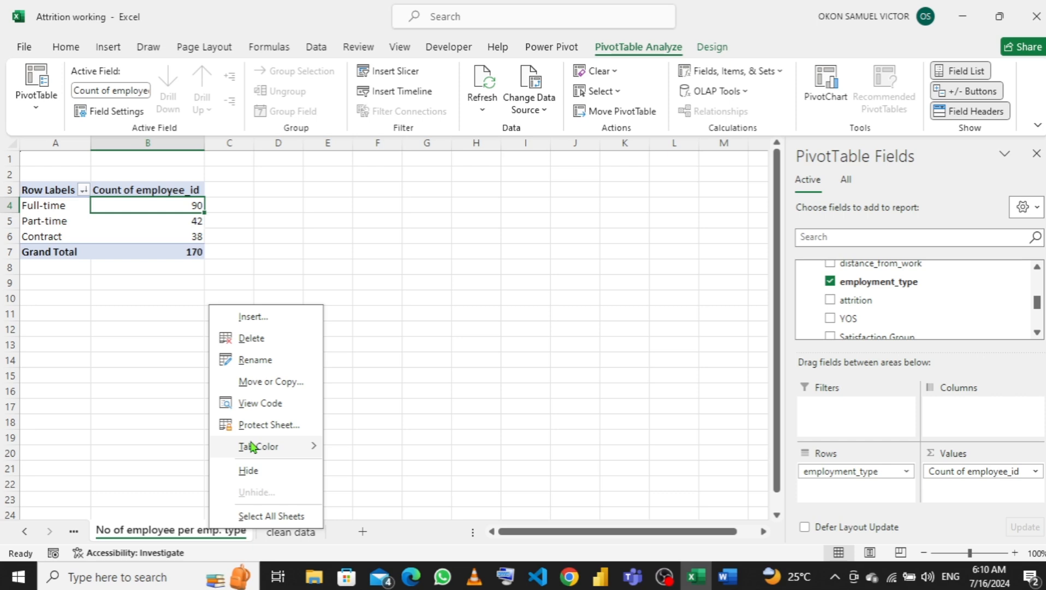
mouse_move(255, 446)
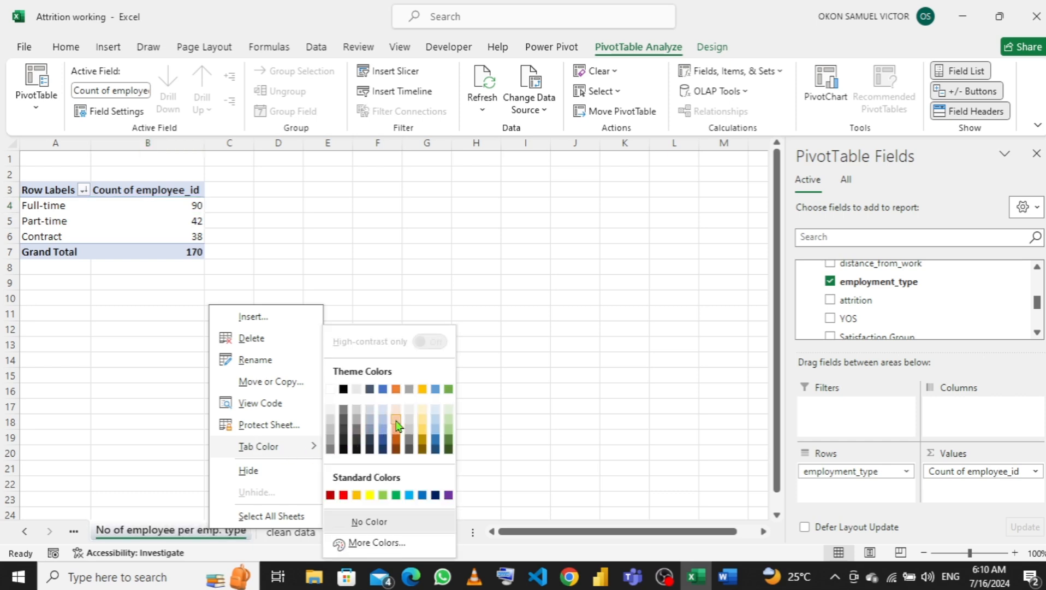
left_click(396, 389)
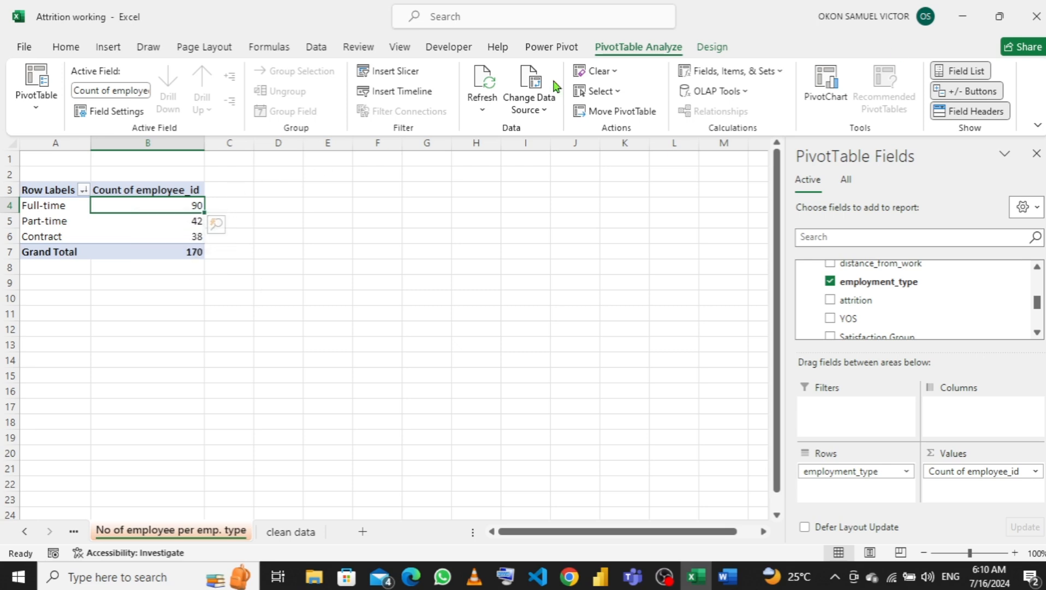
Step: Insert a Clustered Column PivotChart from the employment type PivotTable and place it beside the table near the top of the sheet
left_click(825, 82)
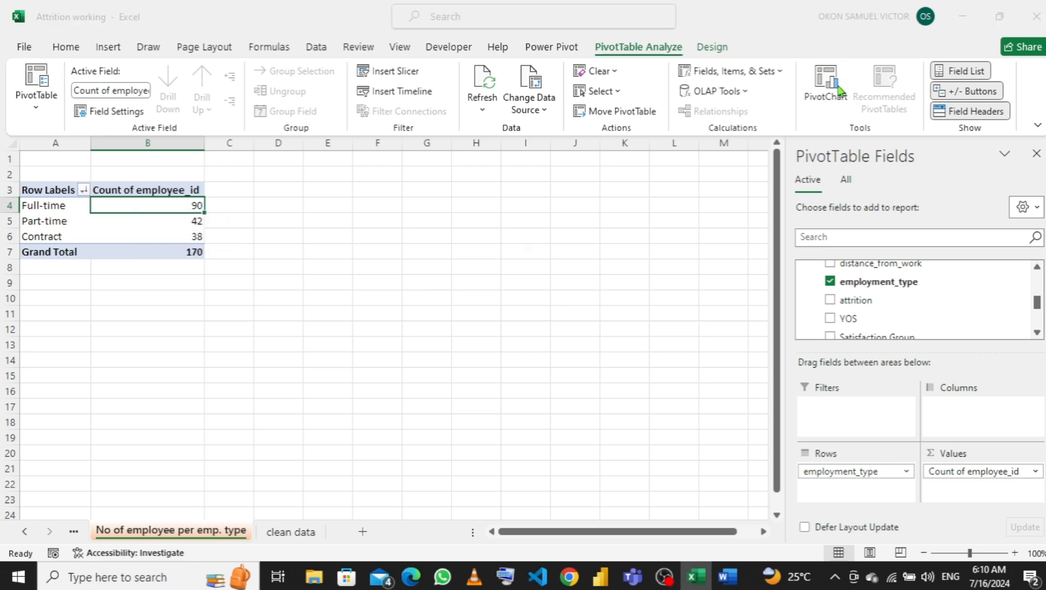
mouse_move(535, 235)
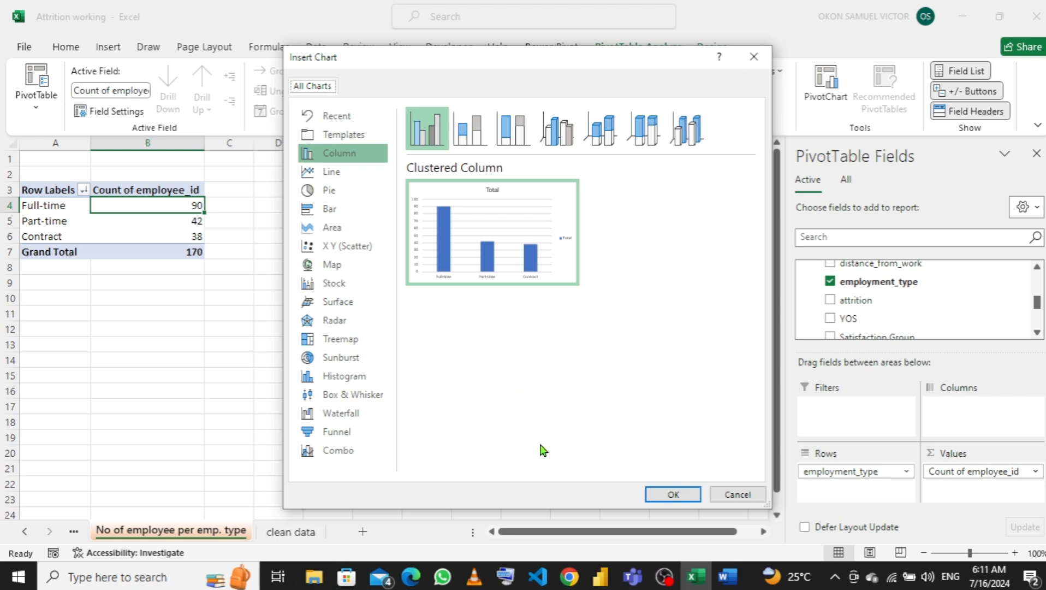
left_click(673, 495)
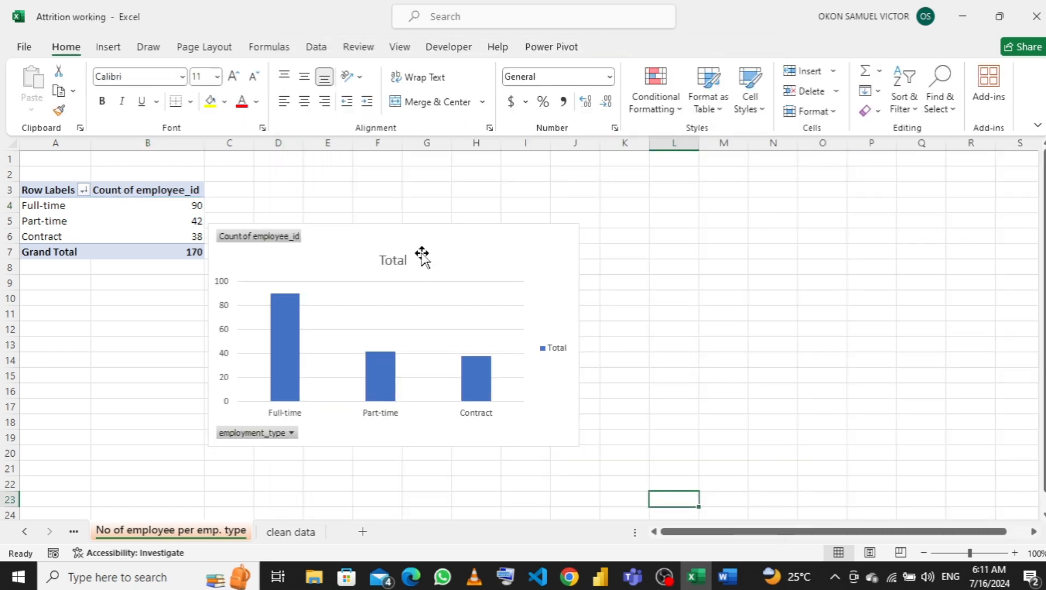
left_click_drag(441, 241, 469, 199)
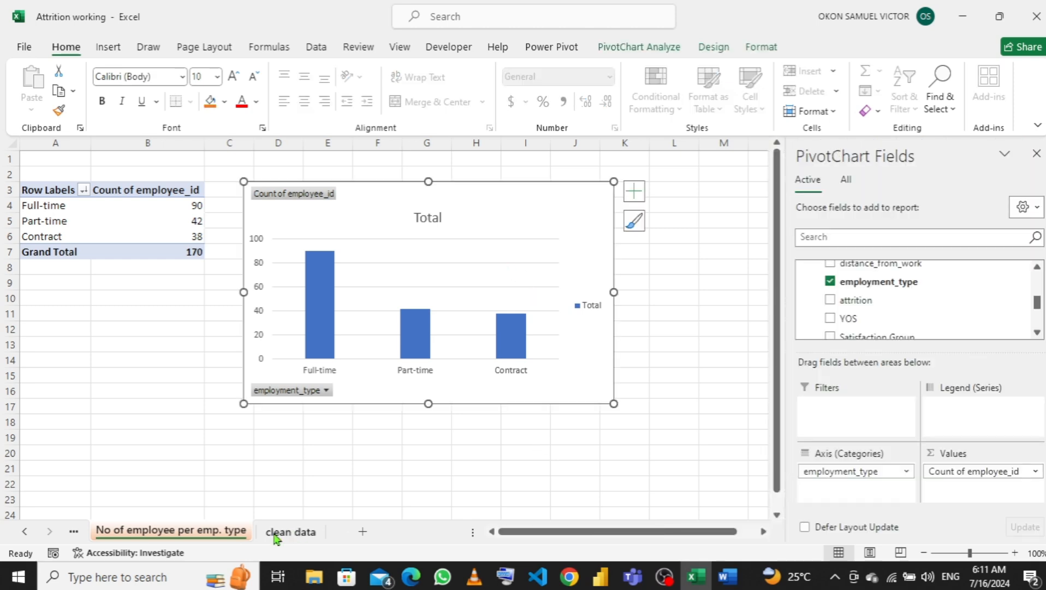
Step: Switch to the PROBLEM STATEMENT document in Word and add the heading "3. KPI" below the root cause analysis list
left_click(728, 577)
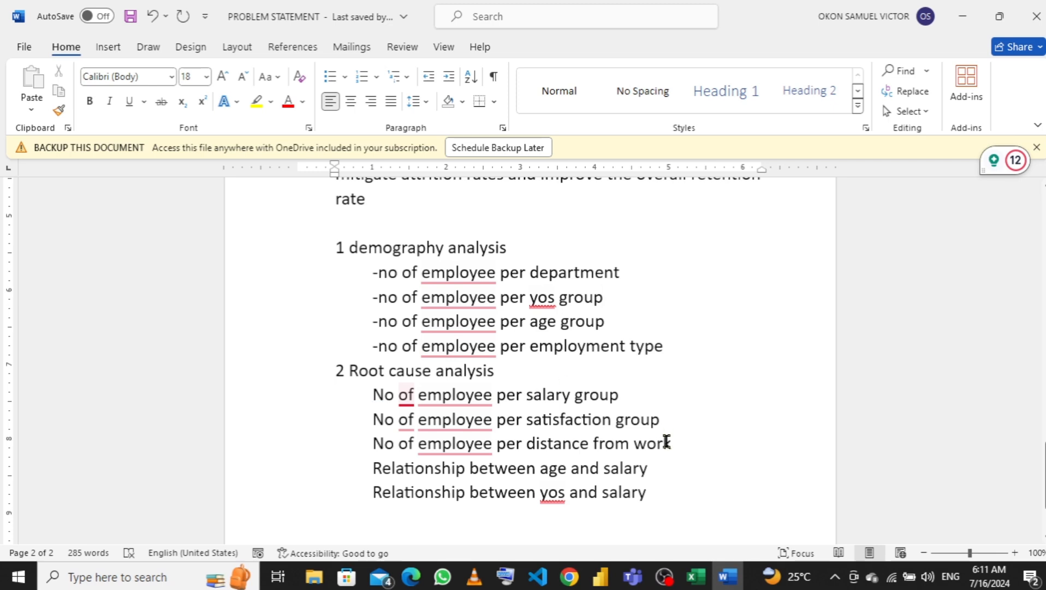
left_click(670, 494)
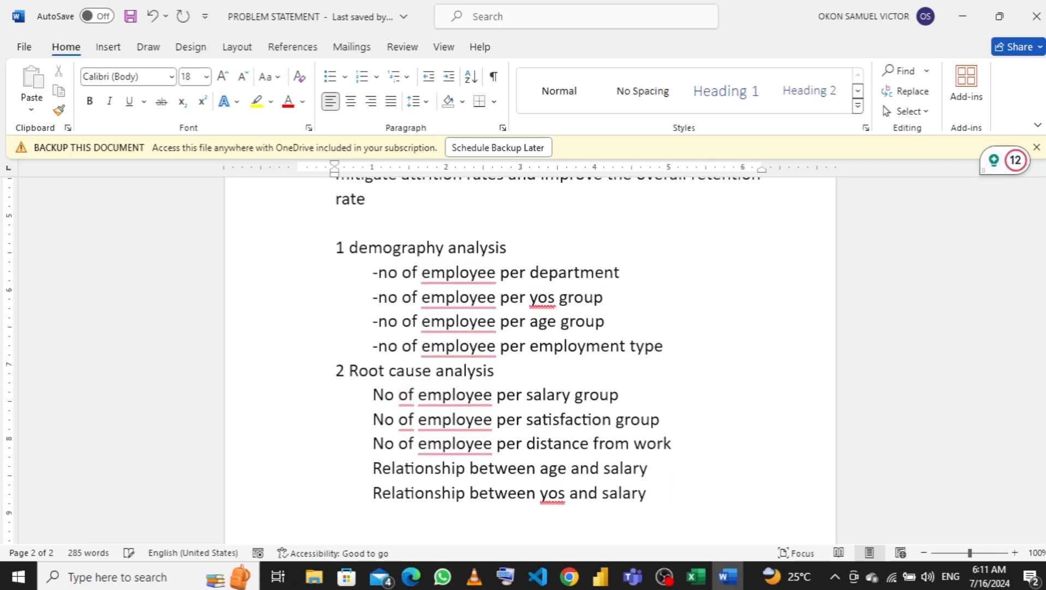
type("3.")
key("BackSpace")
type("KPI")
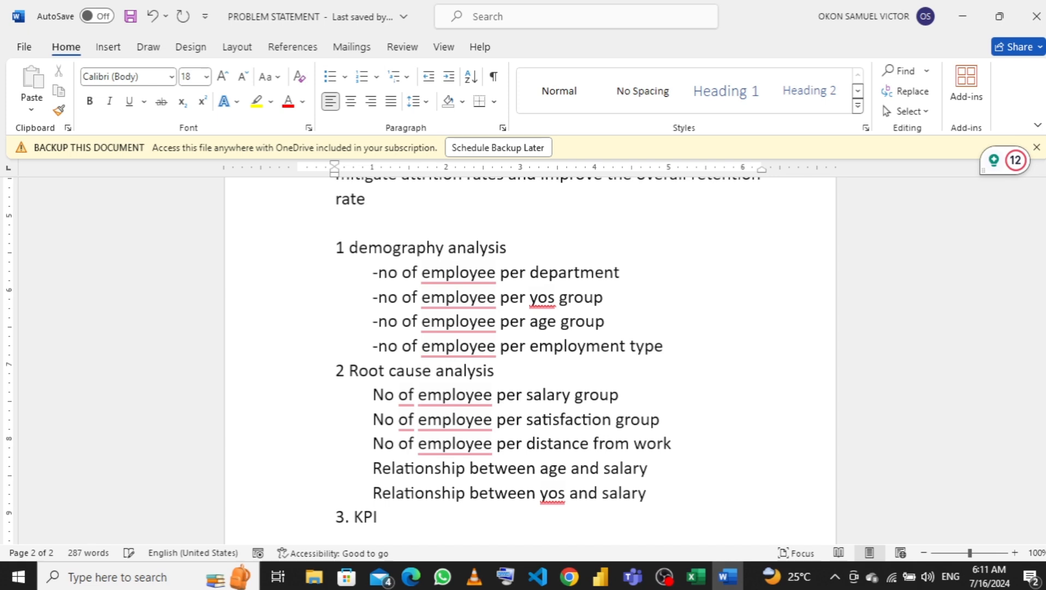
Step: Add the indented item "Total number of employee" under the KPI heading
key("Return")
key("Tab")
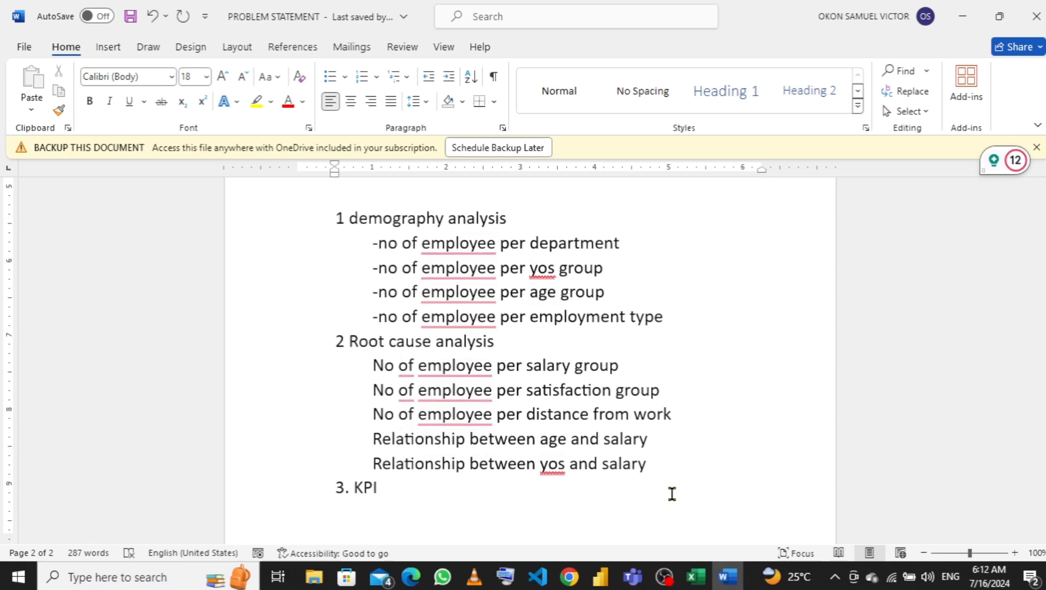
type("Total")
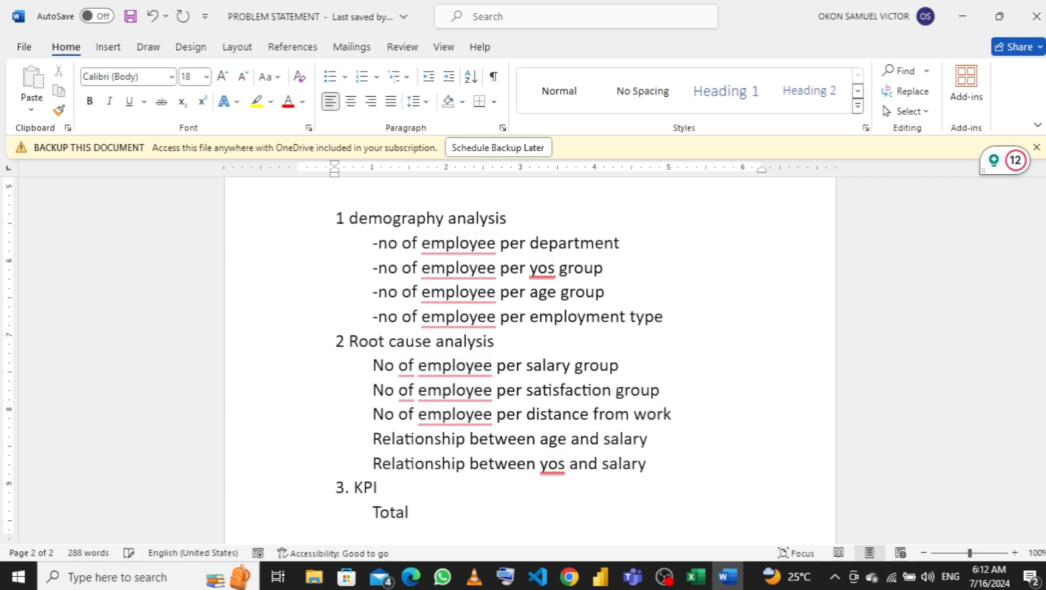
type(" number of ")
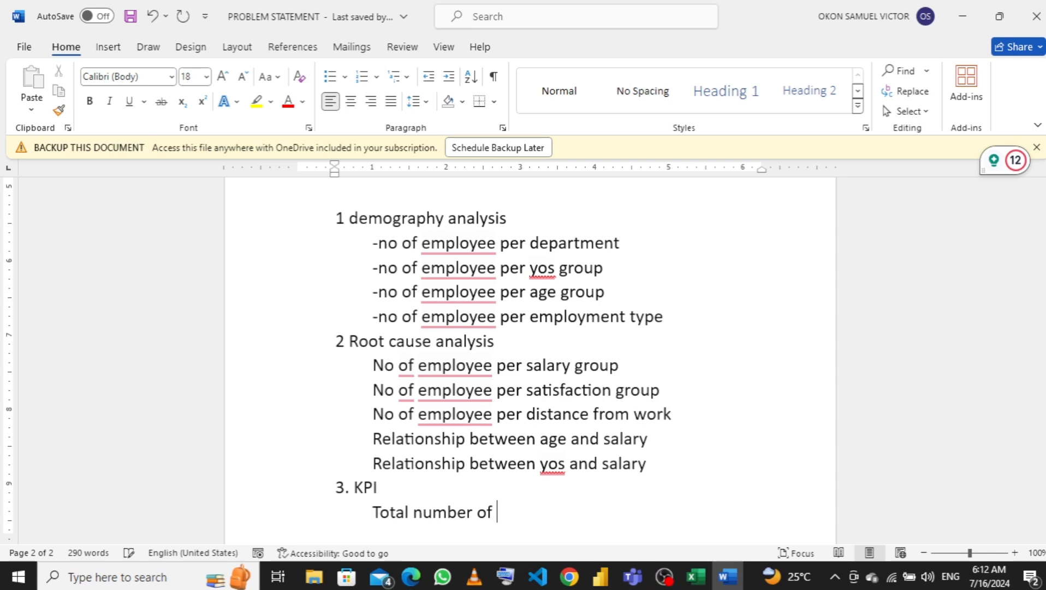
type("employe")
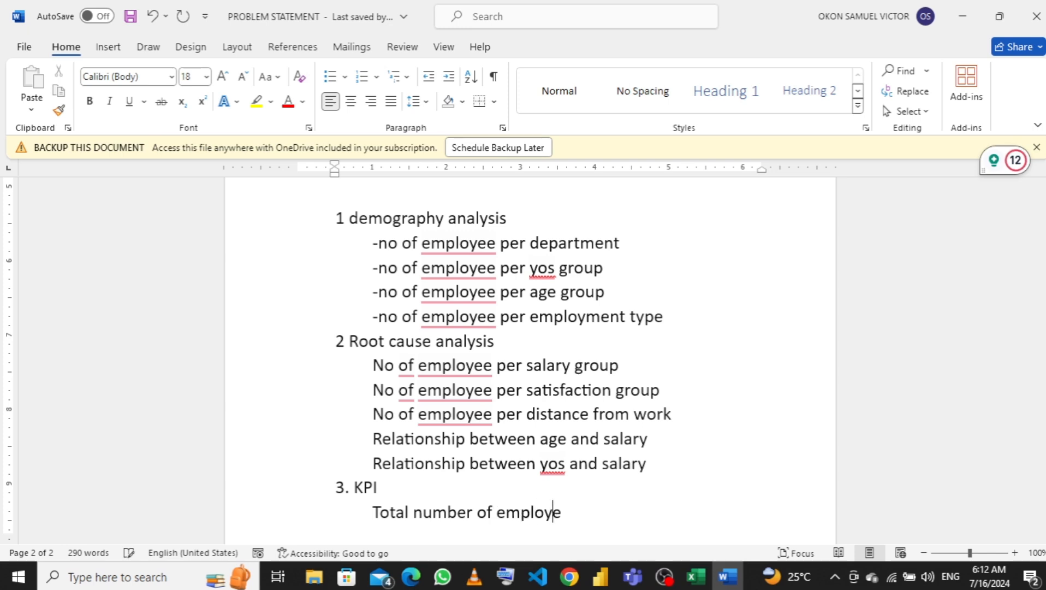
type("e")
Step: Insert a page break after the first KPI item and add the indented item "Attrition rate" on the new page
key("ctrl+Return")
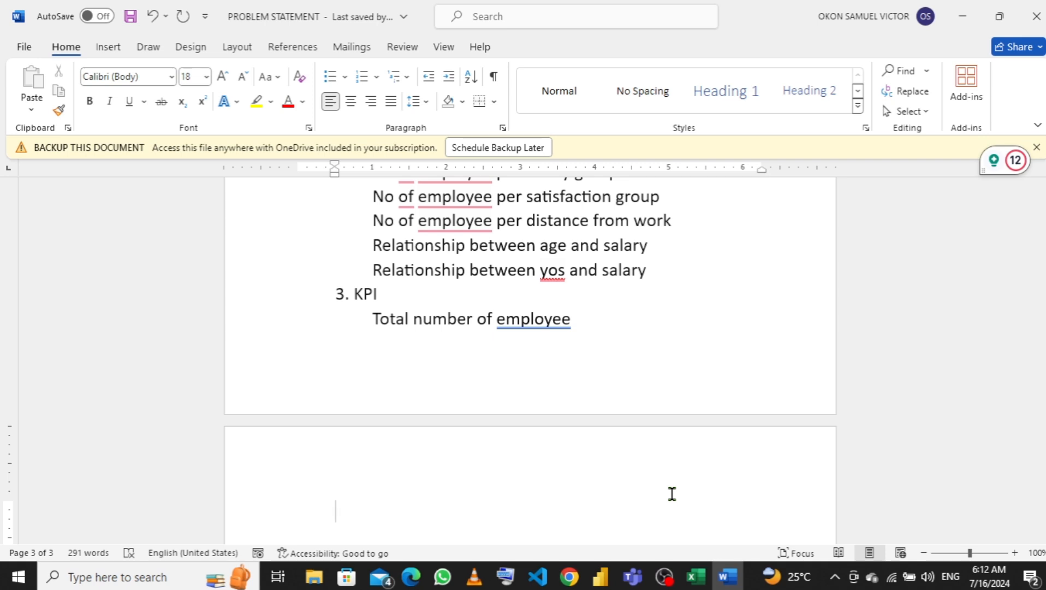
type("Attr")
key("BackSpace")
key("BackSpace")
key("BackSpace")
key("BackSpace")
type("Att")
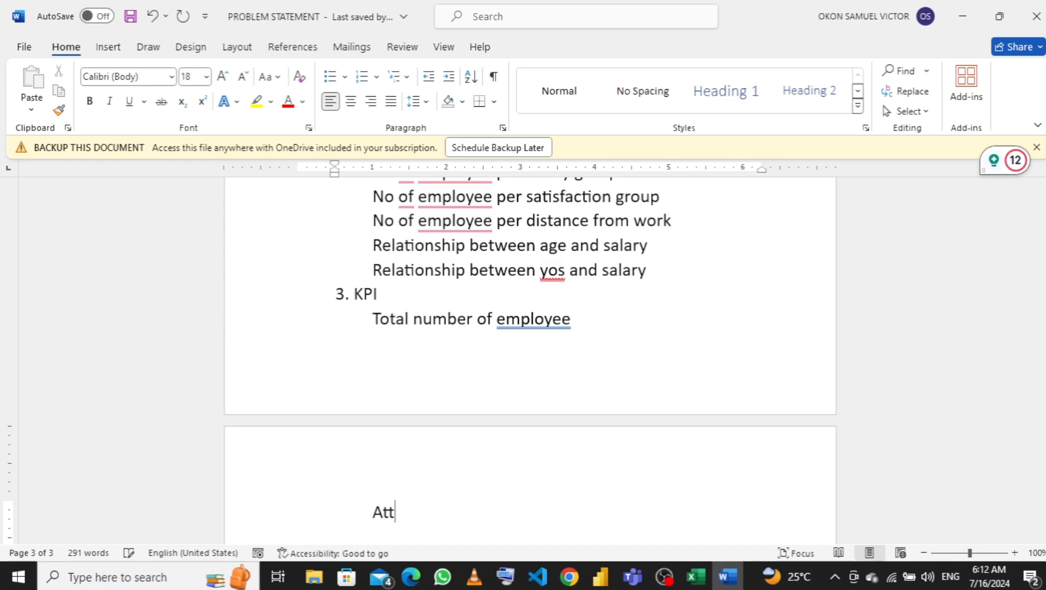
type("rition")
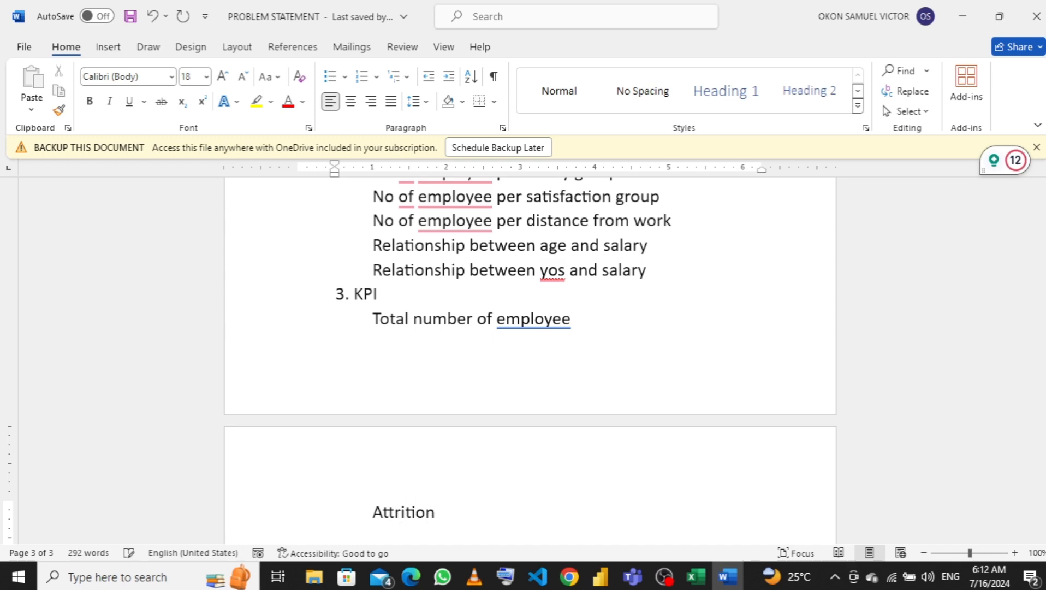
type(" rate")
key("Return")
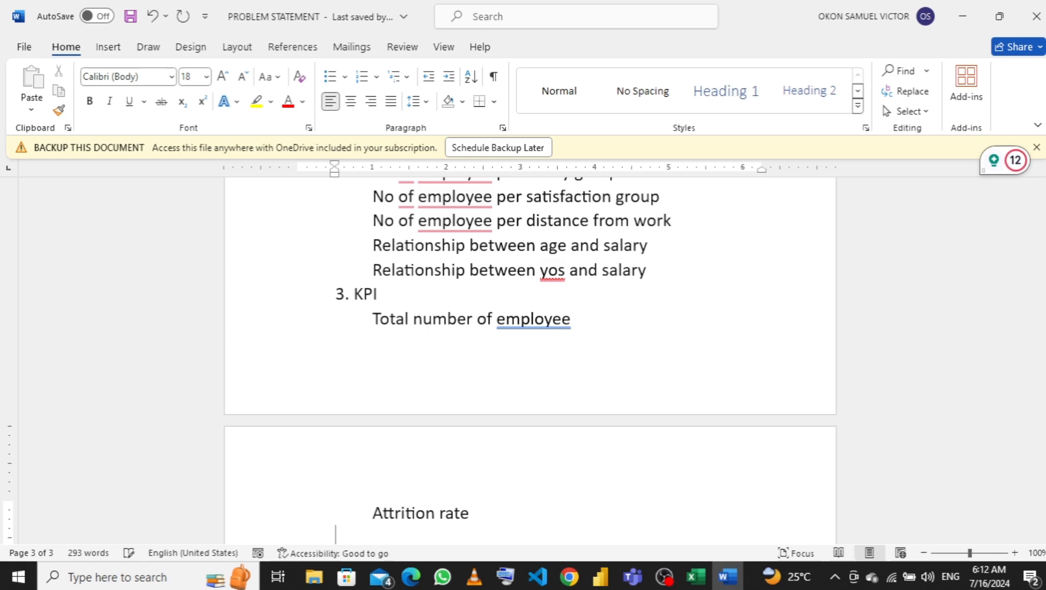
Step: Add the indented KPI items "Average age" and "Average salary" below "Attrition rate"
key("Tab")
type("verage ")
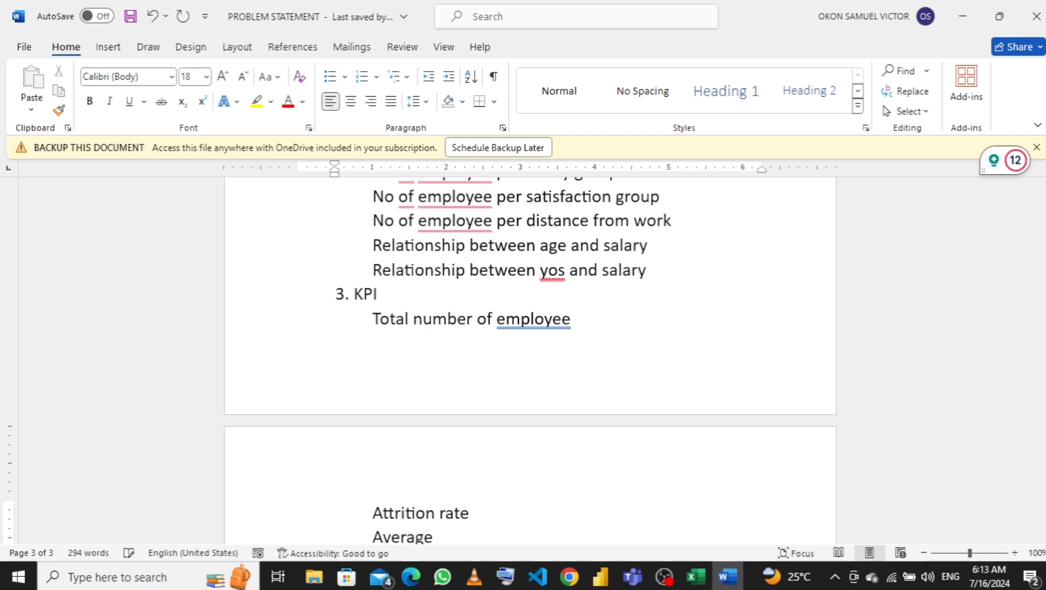
type("age")
key("Return")
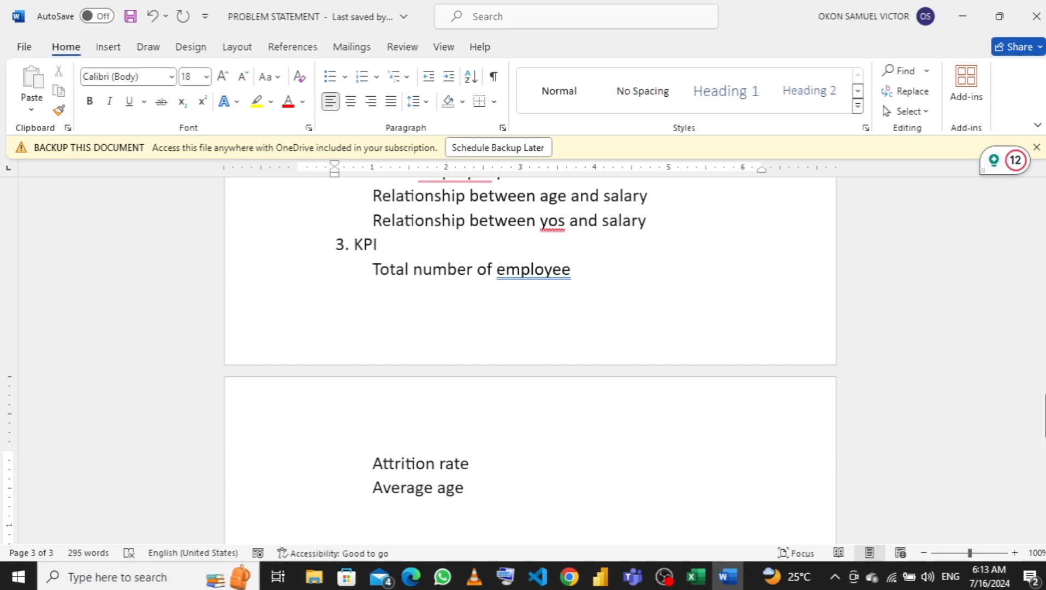
type("average ")
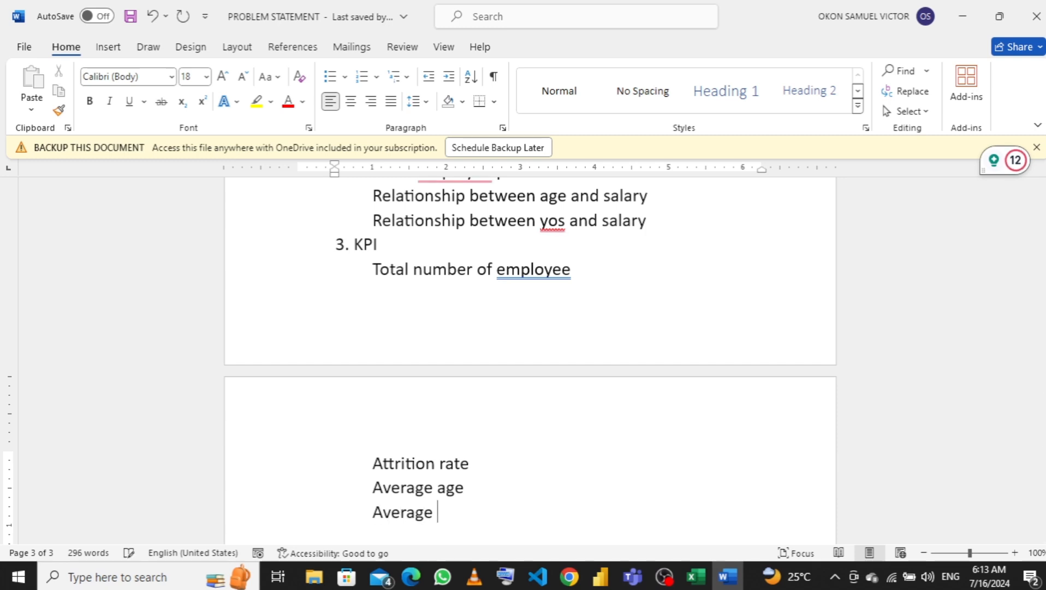
type("salea")
key("BackSpace")
type("ary")
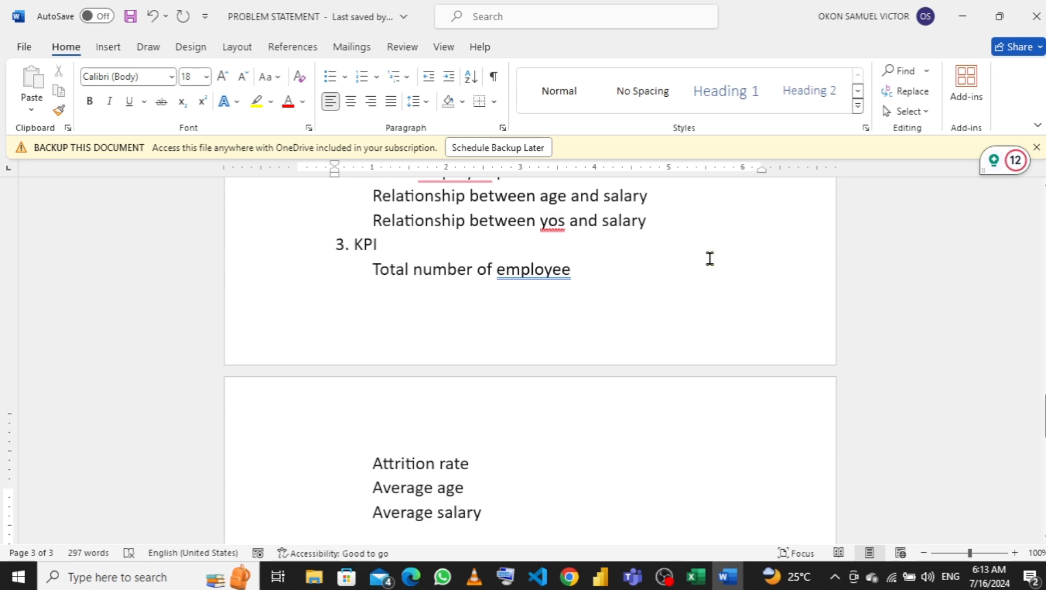
Step: Switch back to Excel and create a PivotTable from the clean data table on a new worksheet, adding the data to the Data Model
scroll(462, 336, "up", 3)
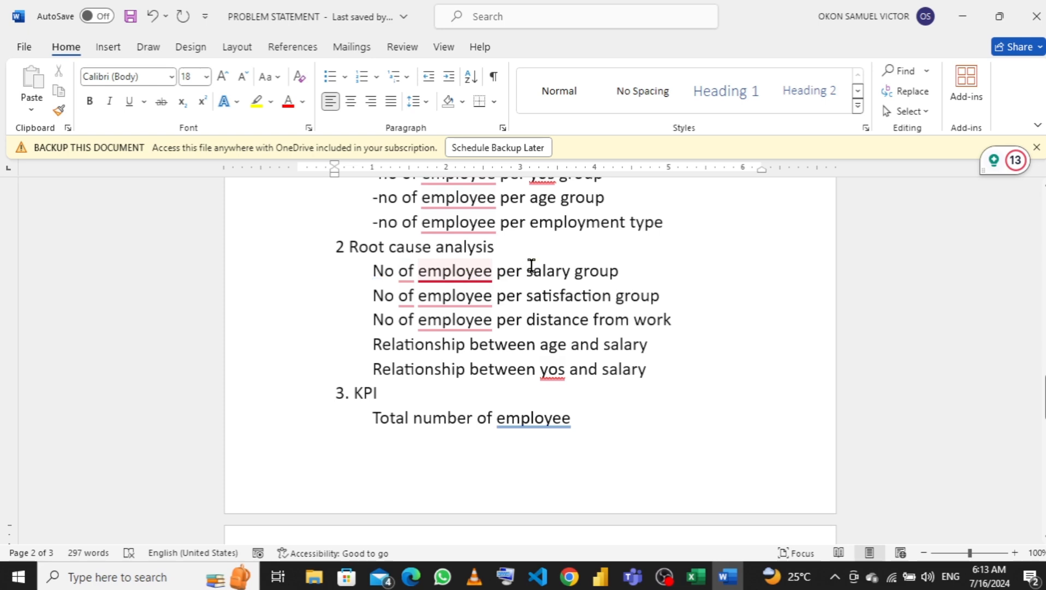
left_click(697, 579)
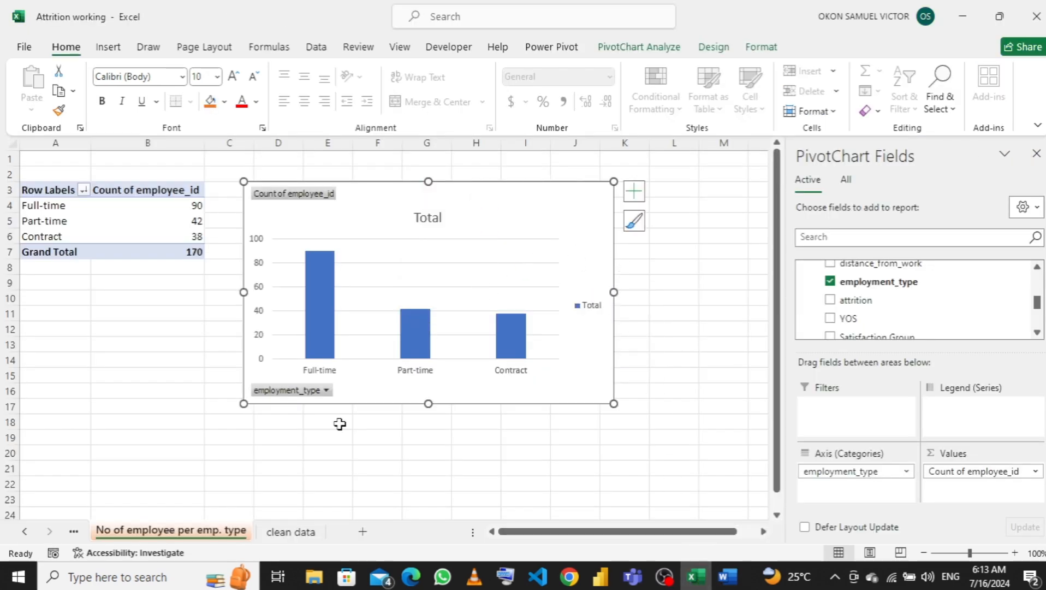
left_click(291, 531)
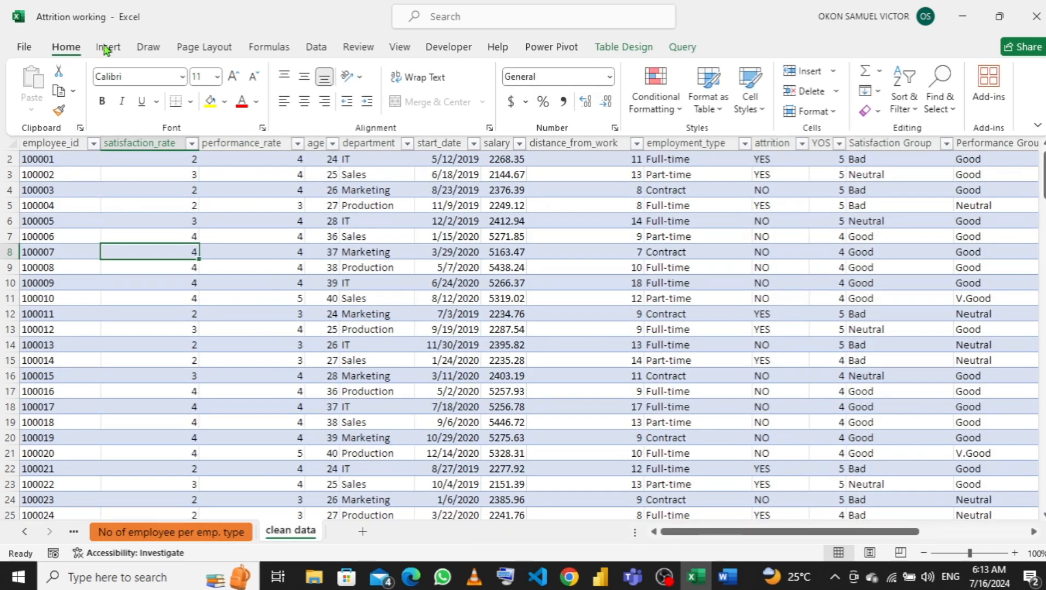
left_click(108, 48)
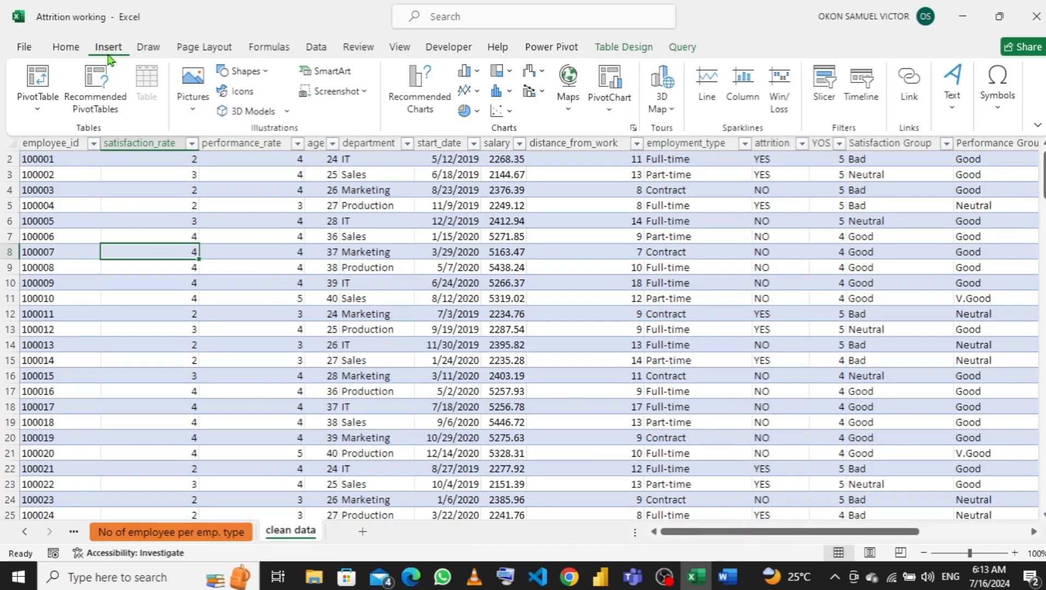
left_click(34, 111)
left_click(101, 132)
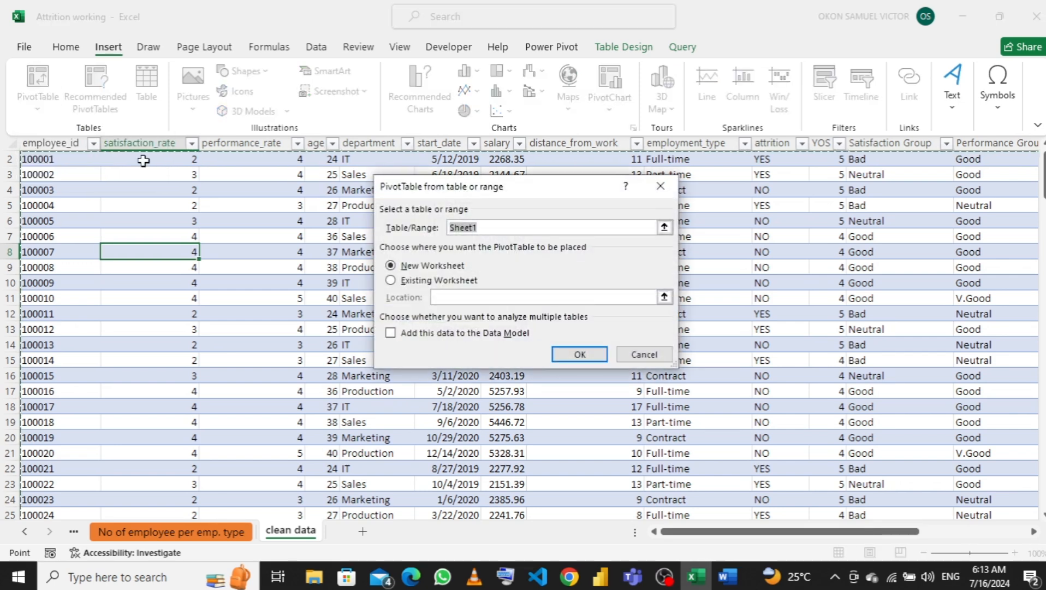
left_click(391, 334)
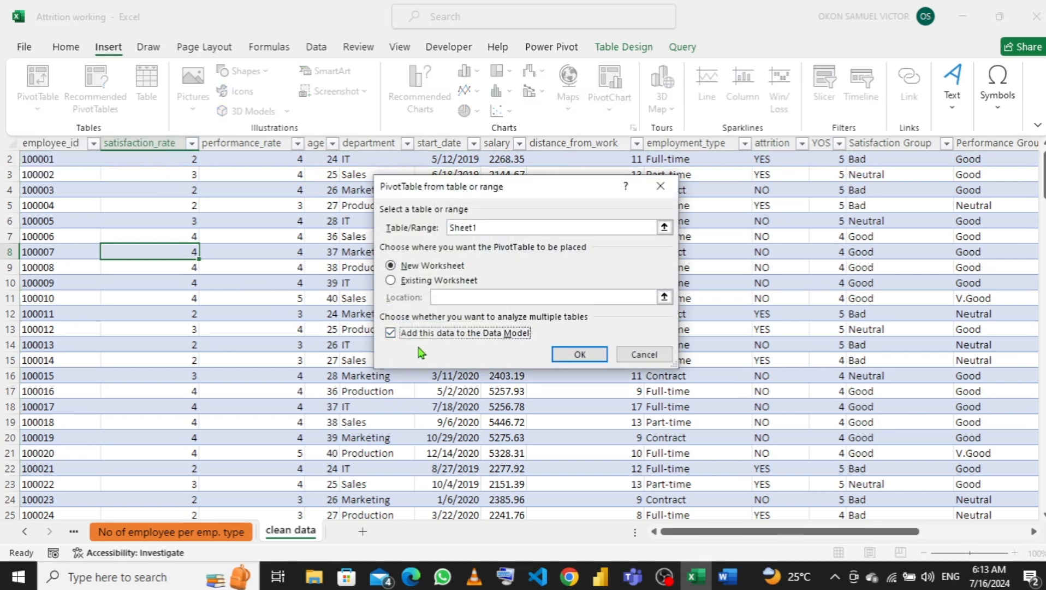
left_click(584, 355)
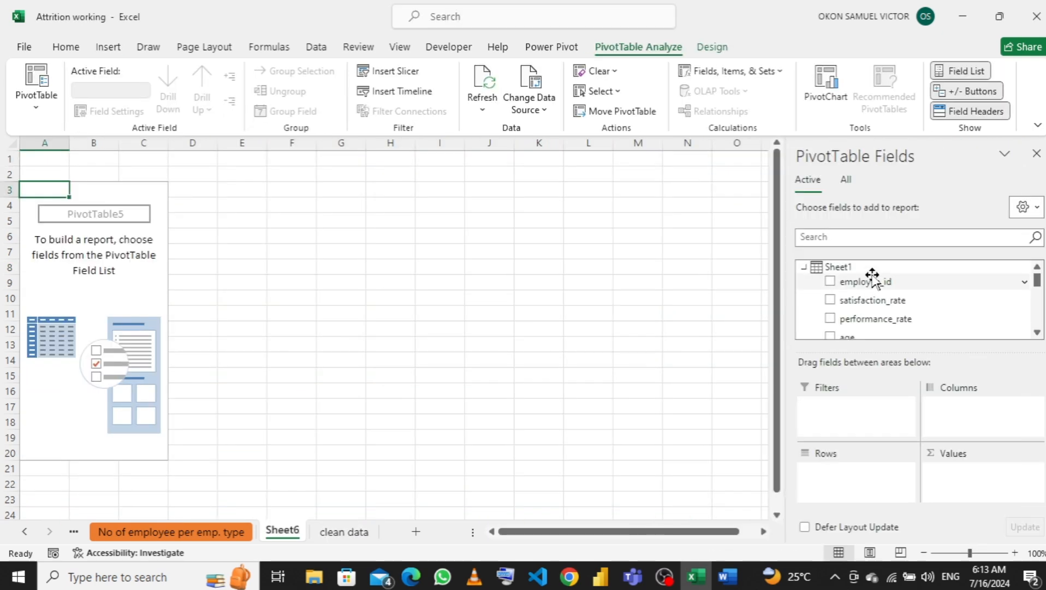
Step: Build the new PivotTable with the count of employee_id as values and Salary Group as rows
left_click_drag(873, 282, 971, 489)
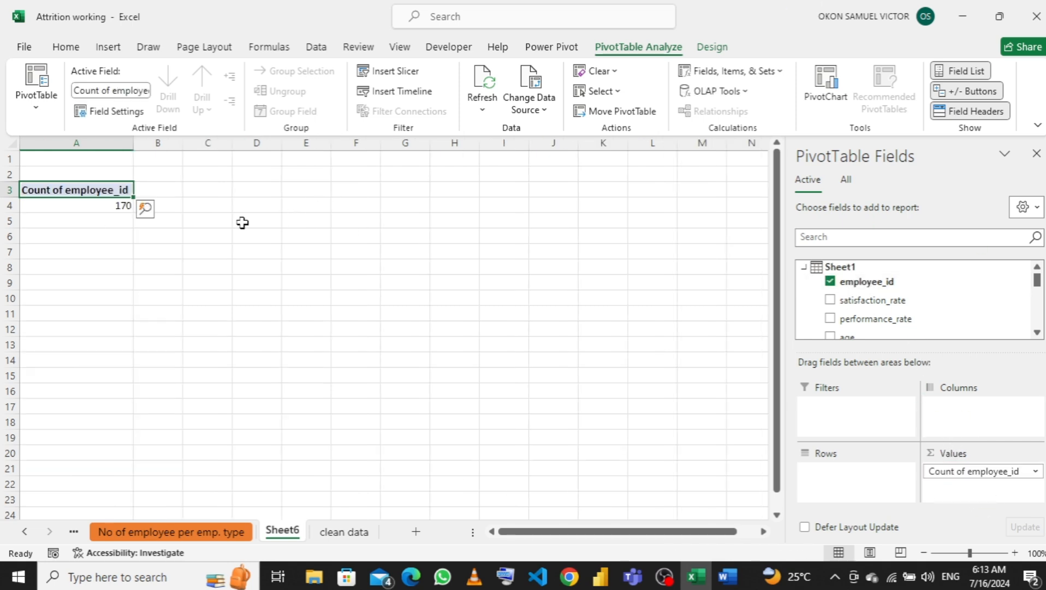
scroll(896, 307, "down", 3)
scroll(896, 307, "down", 3)
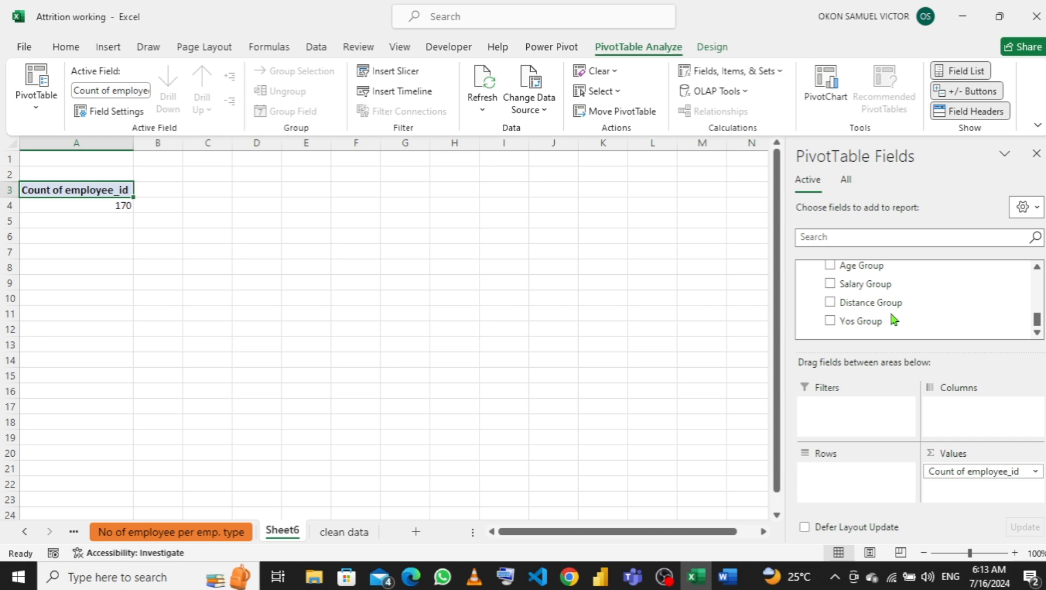
left_click_drag(883, 282, 853, 486)
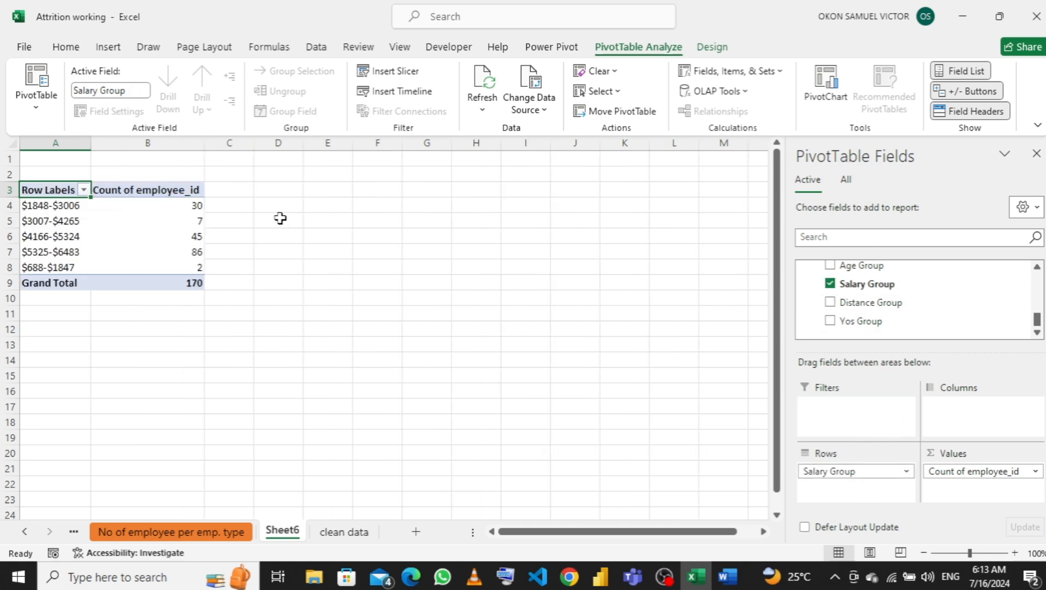
left_click(173, 205)
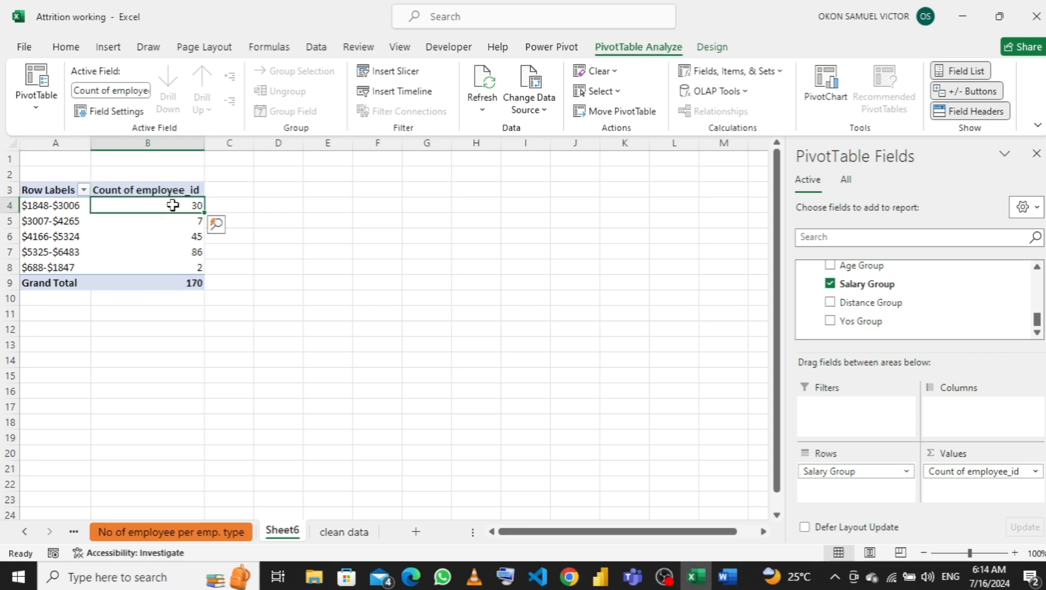
right_click(172, 205)
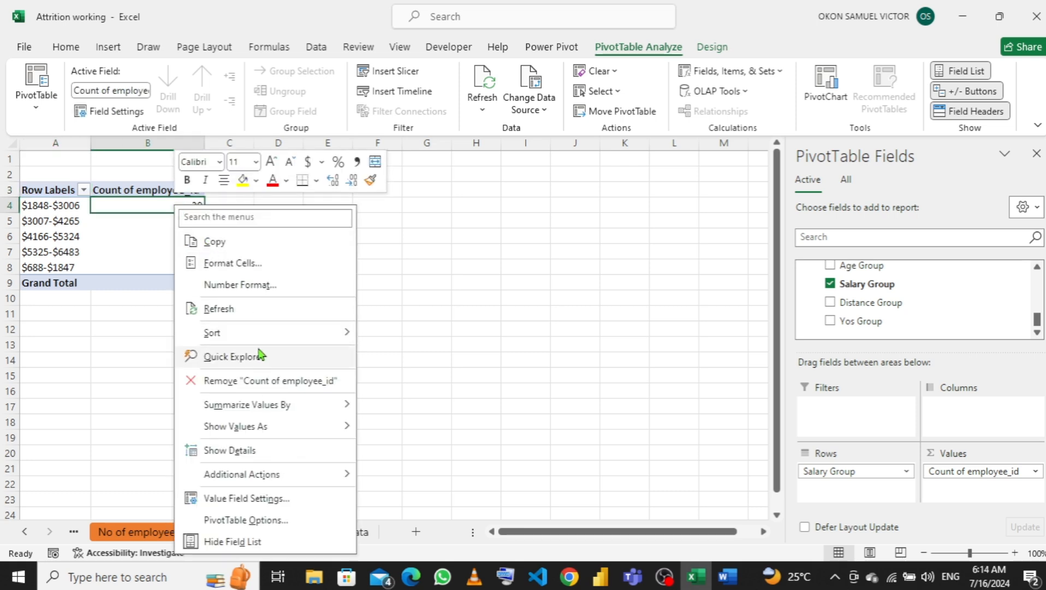
mouse_move(334, 333)
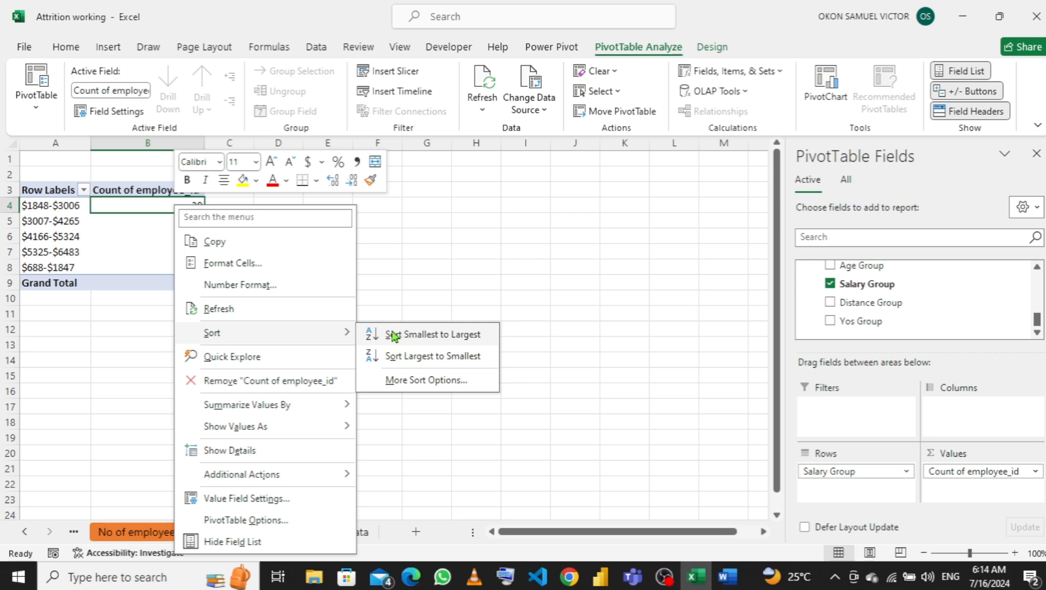
left_click(93, 235)
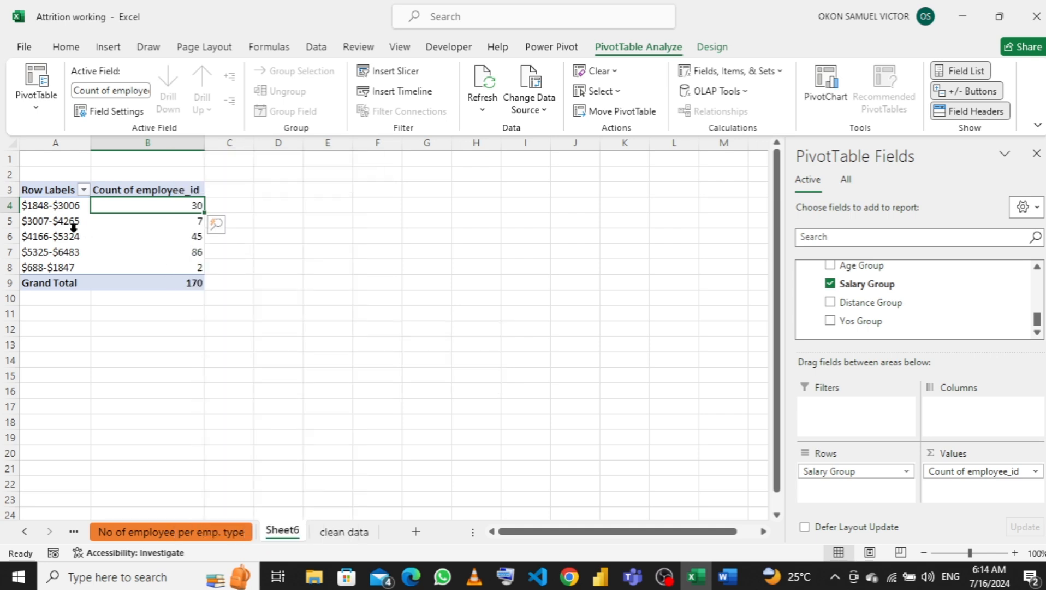
left_click(53, 209)
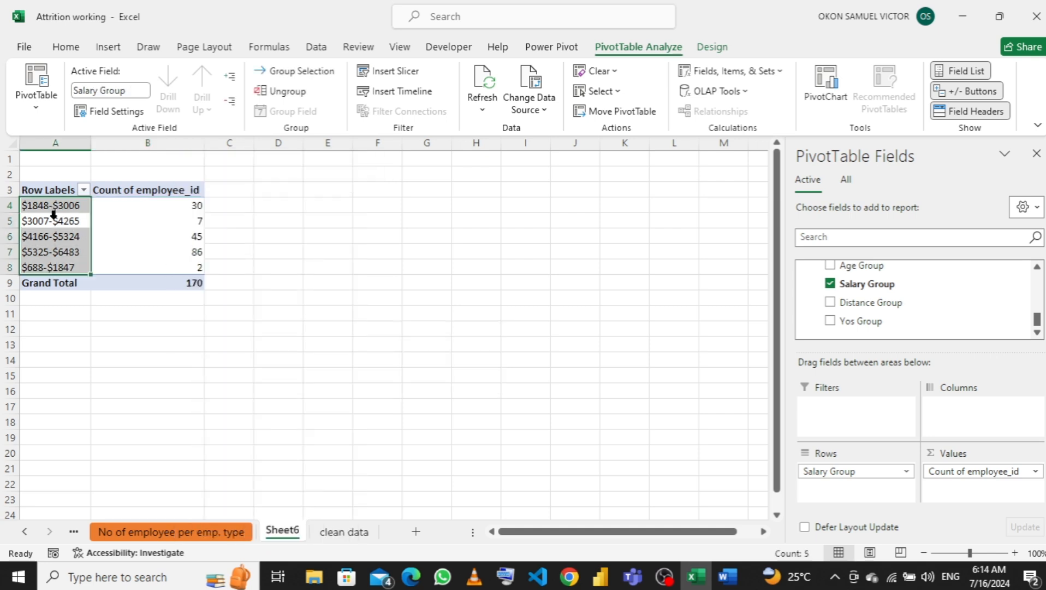
right_click(53, 221)
mouse_move(162, 225)
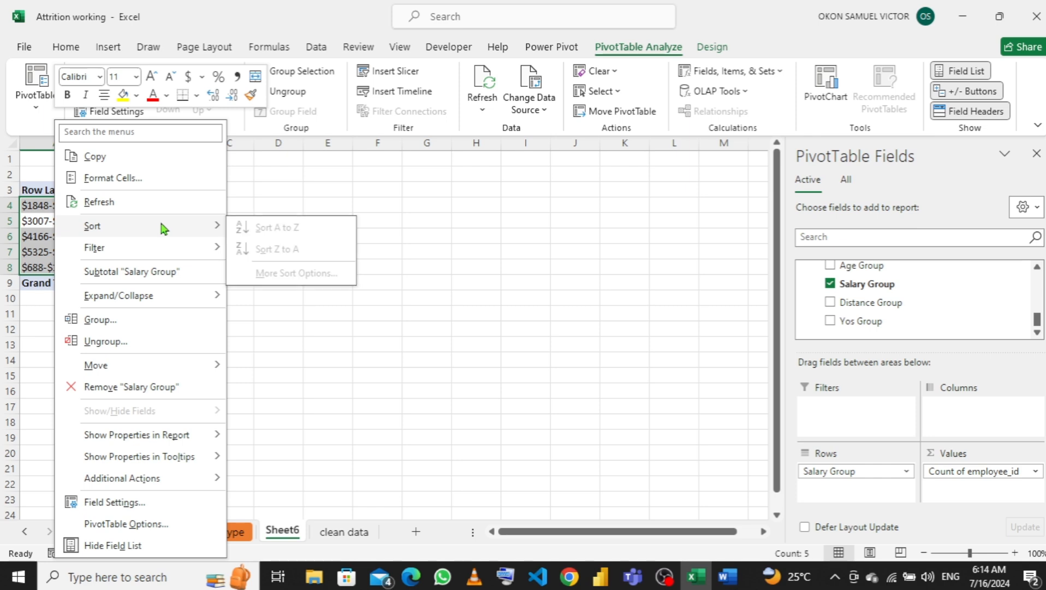
left_click(519, 273)
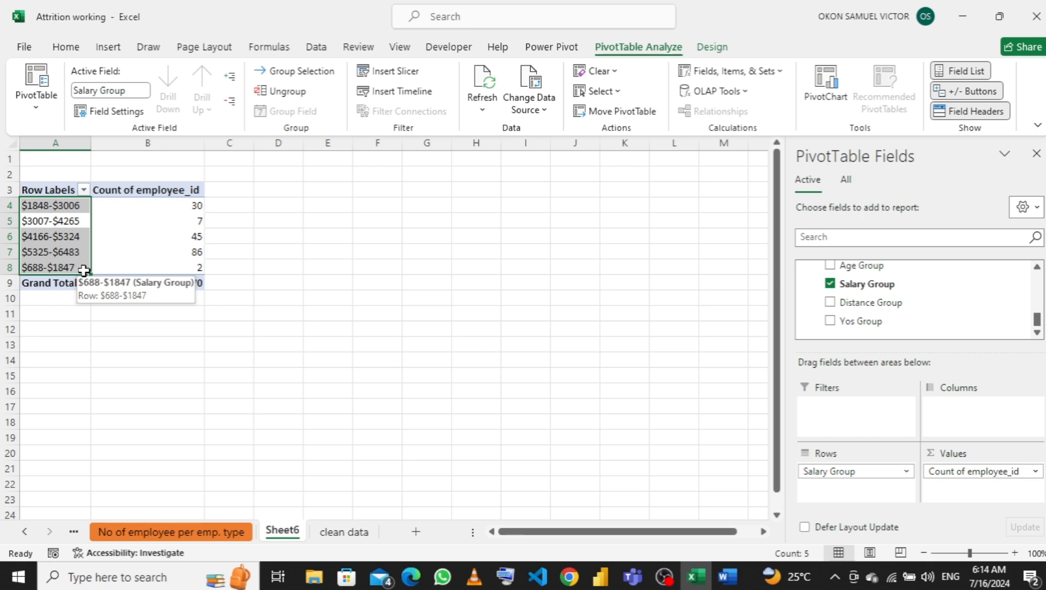
Step: Sort the salary group PivotTable by count of employee_id from largest to smallest
left_click(171, 211)
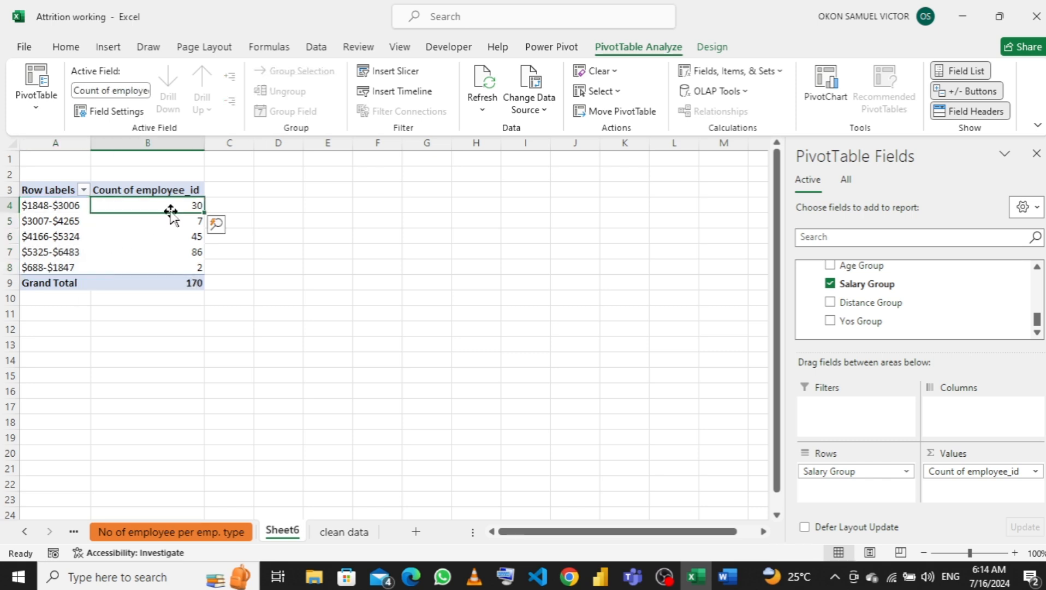
right_click(180, 211)
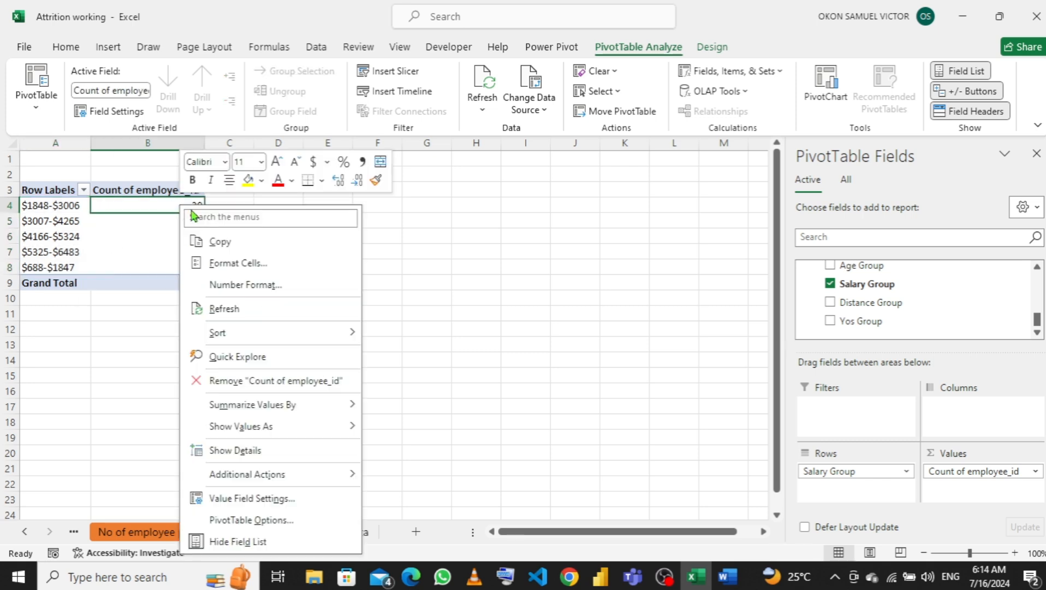
mouse_move(280, 334)
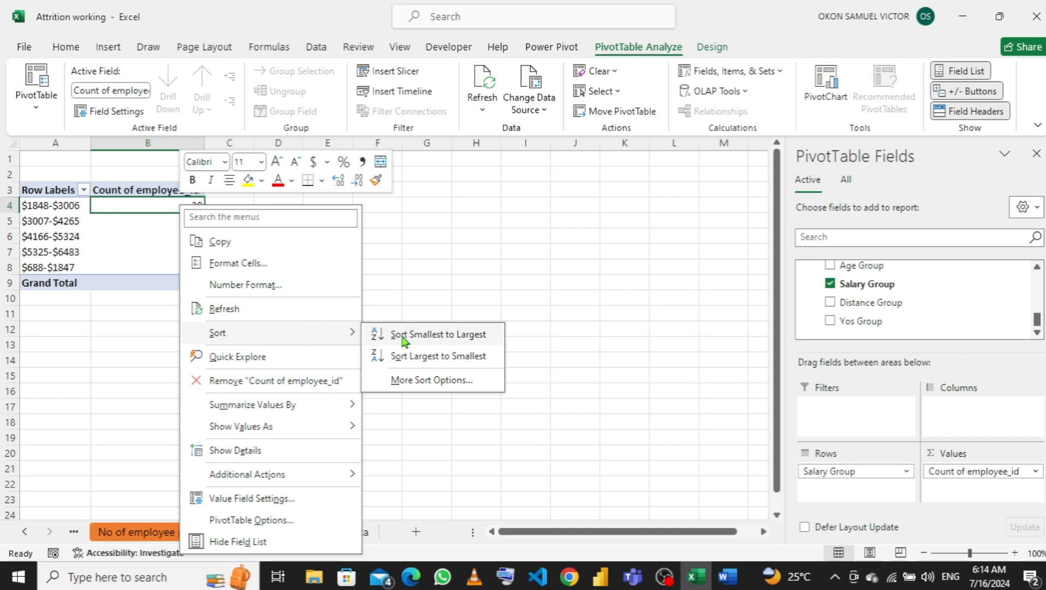
left_click(433, 356)
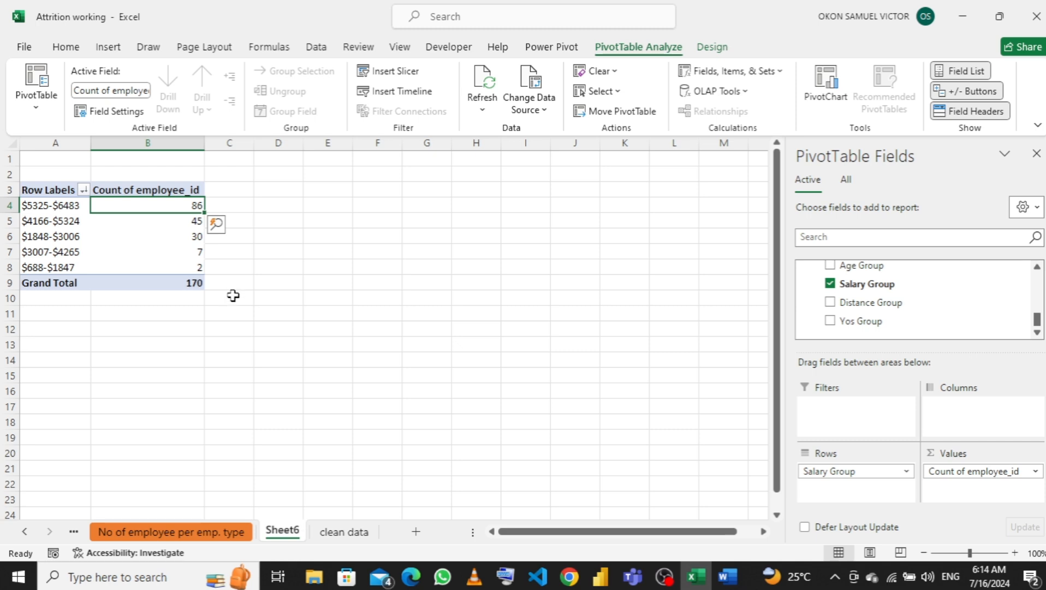
Step: Rename the salary group PivotTable's worksheet as "No of employee per salary group"
double_click(284, 529)
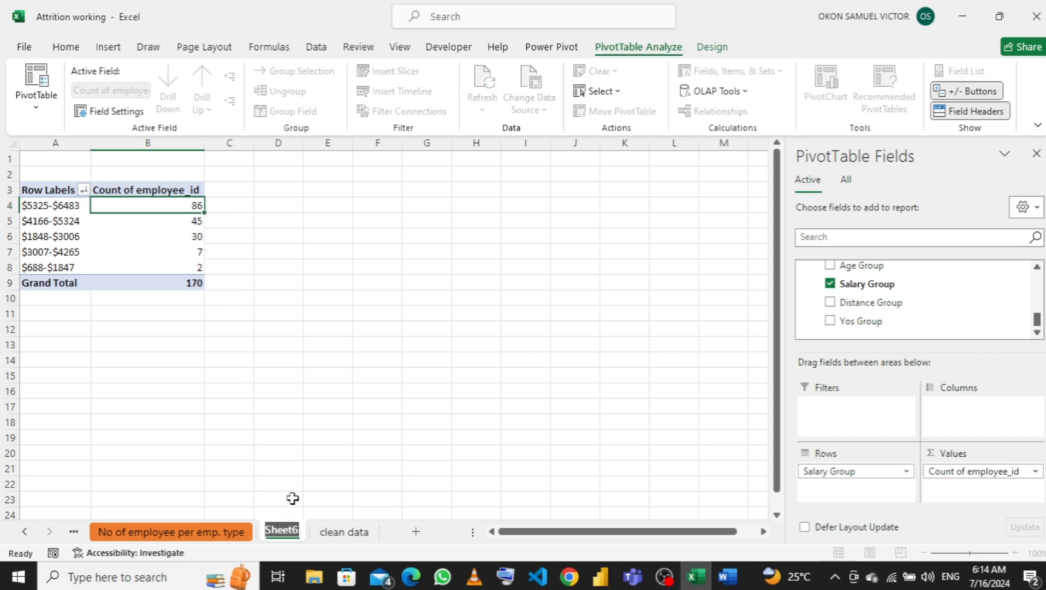
type("No")
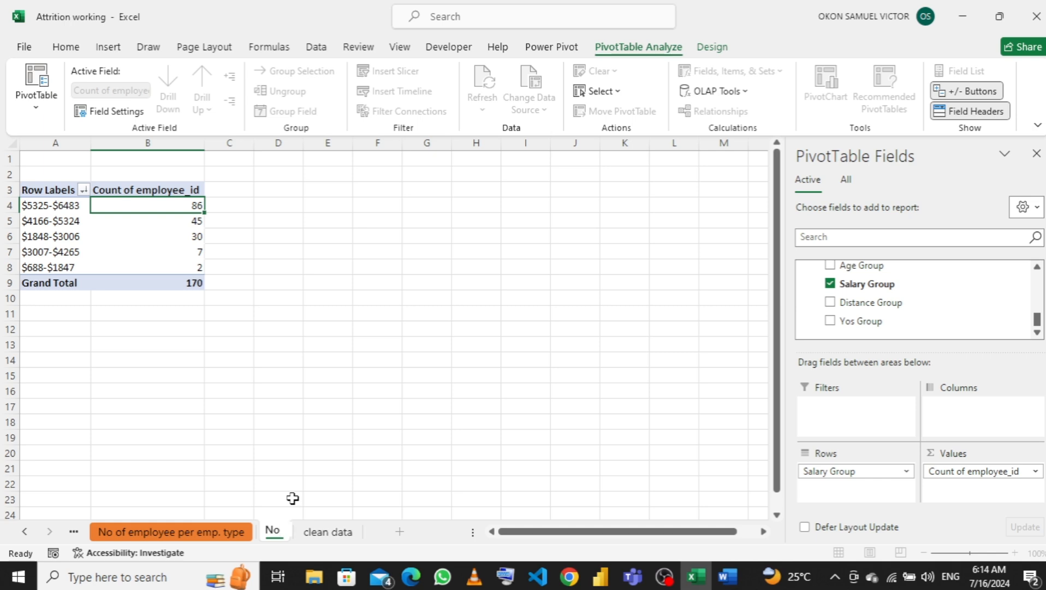
type(" of em")
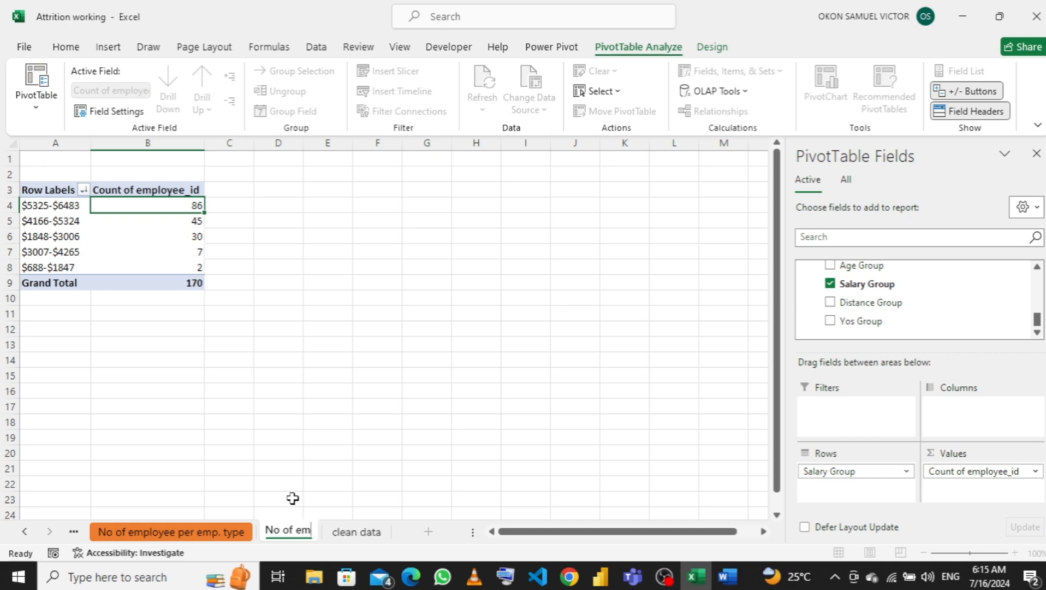
type("ployee")
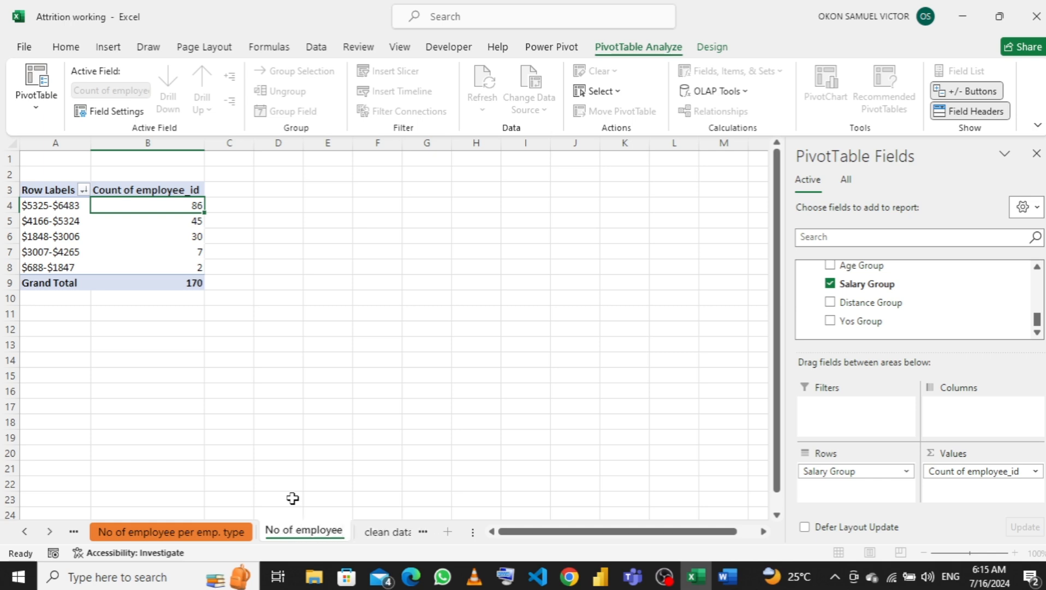
type(" per ")
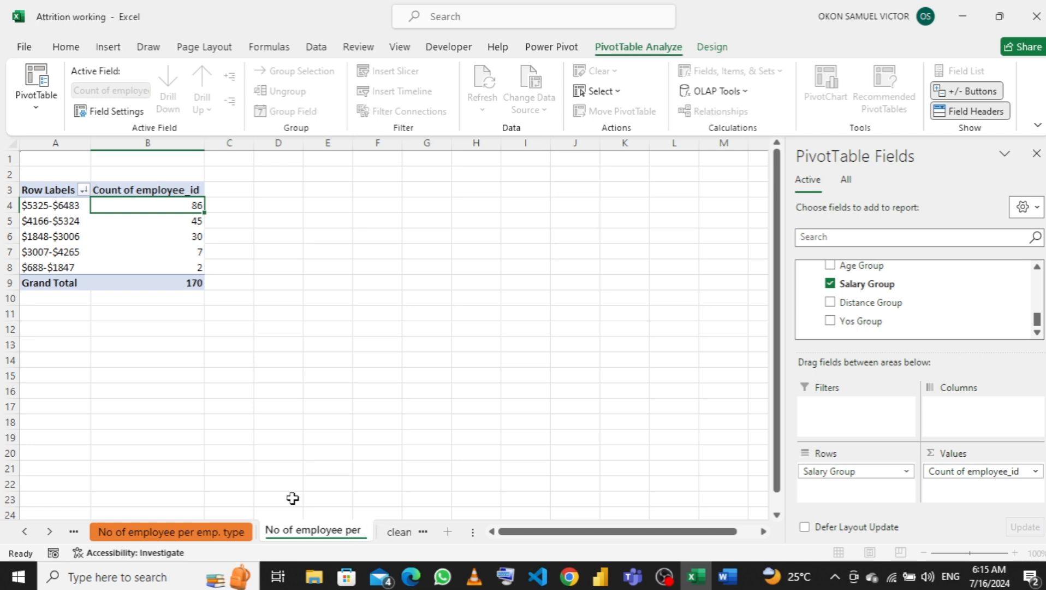
type("salary")
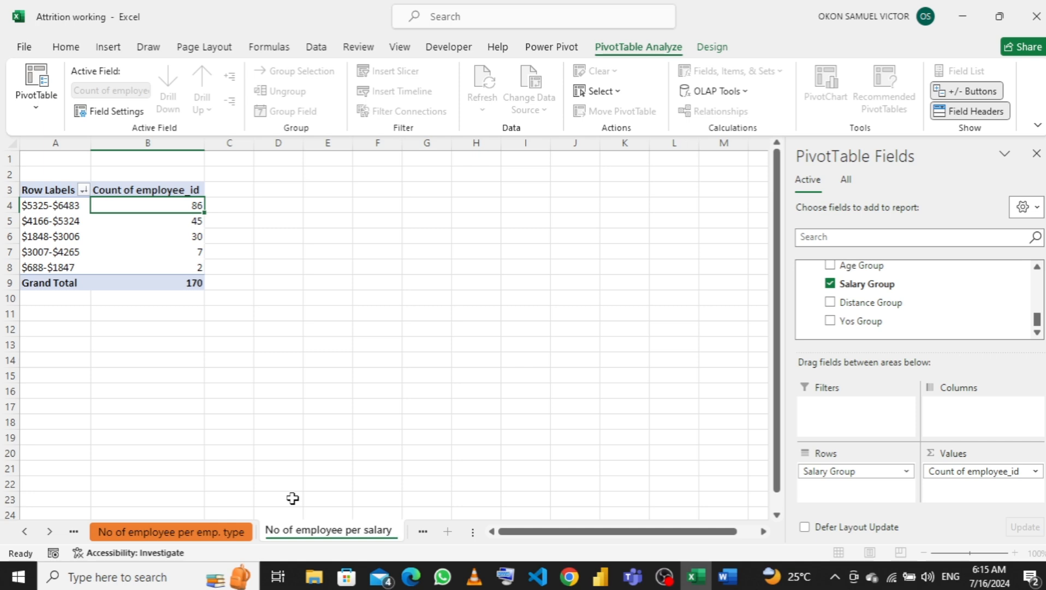
type(" group")
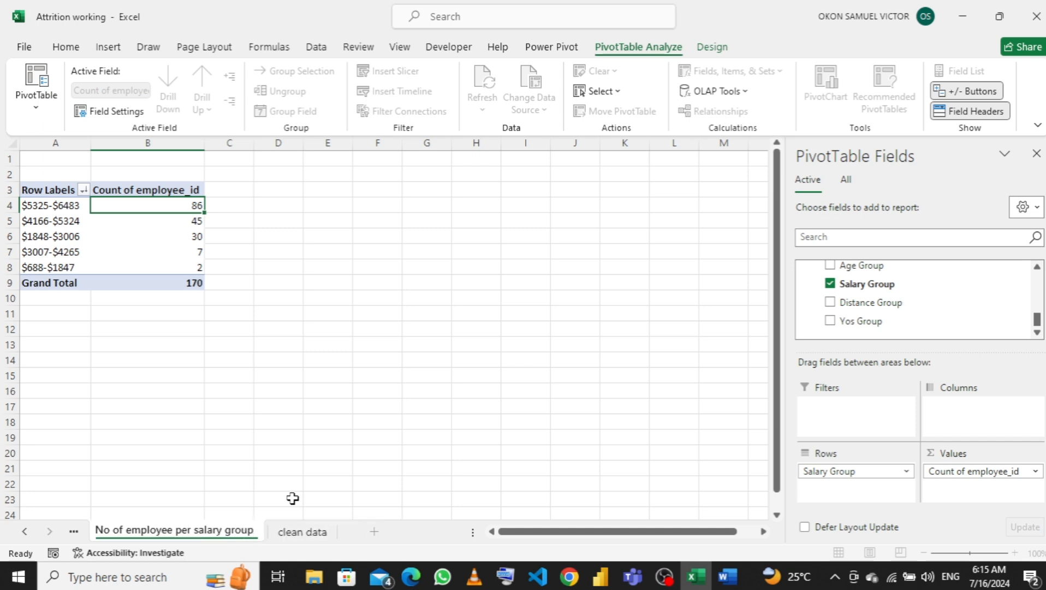
key("Return")
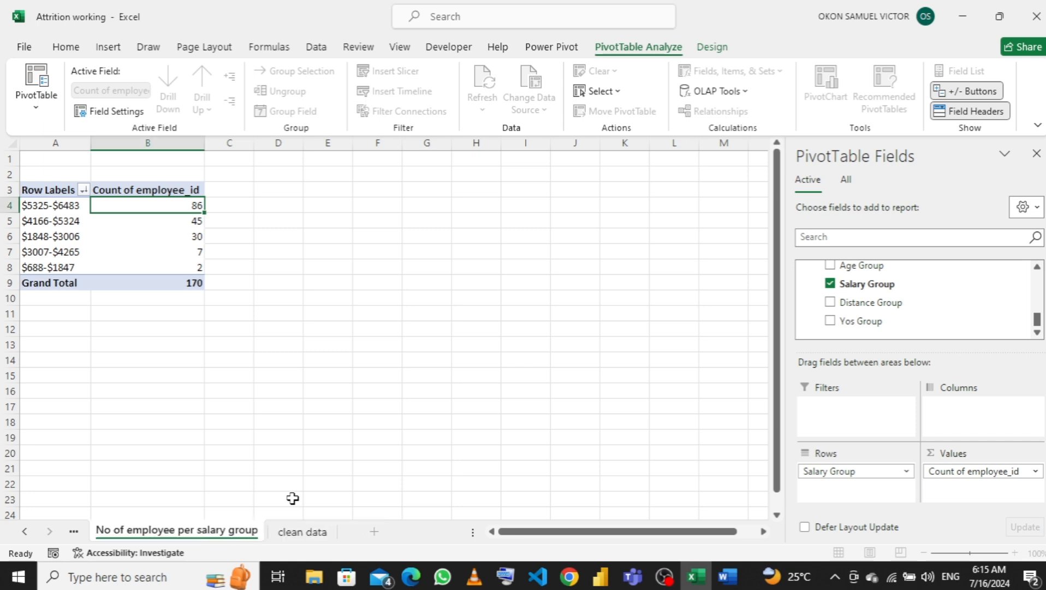
Step: Color the "No of employee per salary group" sheet tab dark green and check it from the clean data sheet
right_click(196, 535)
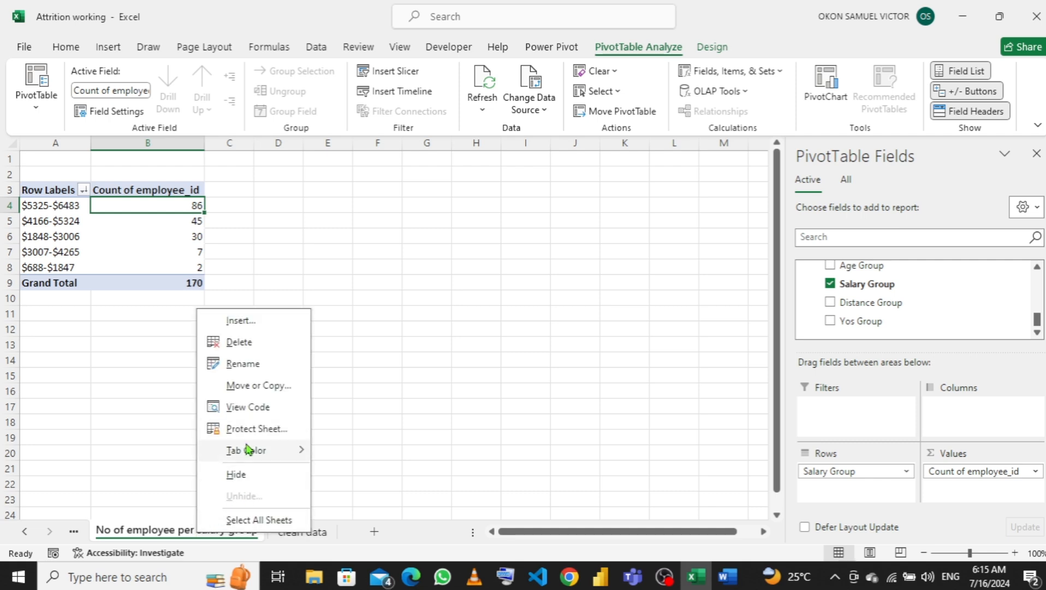
mouse_move(260, 455)
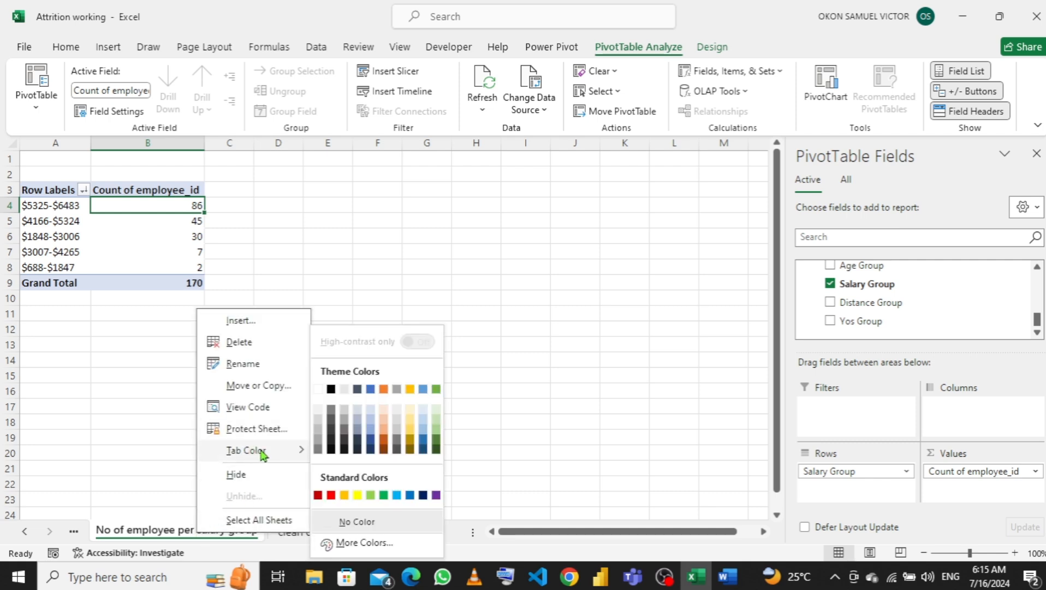
left_click(437, 449)
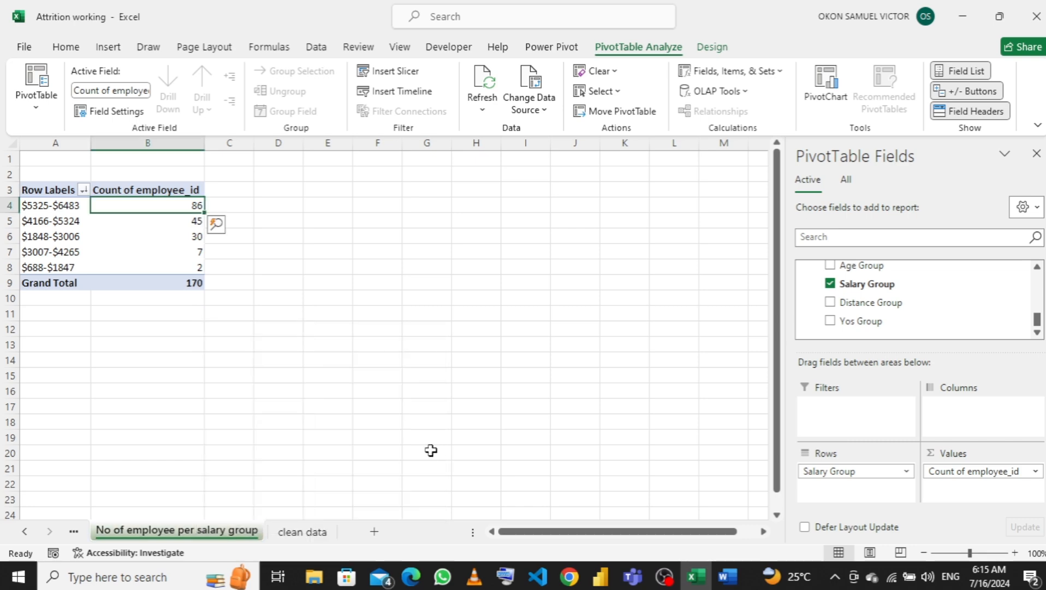
left_click(306, 533)
left_click(177, 530)
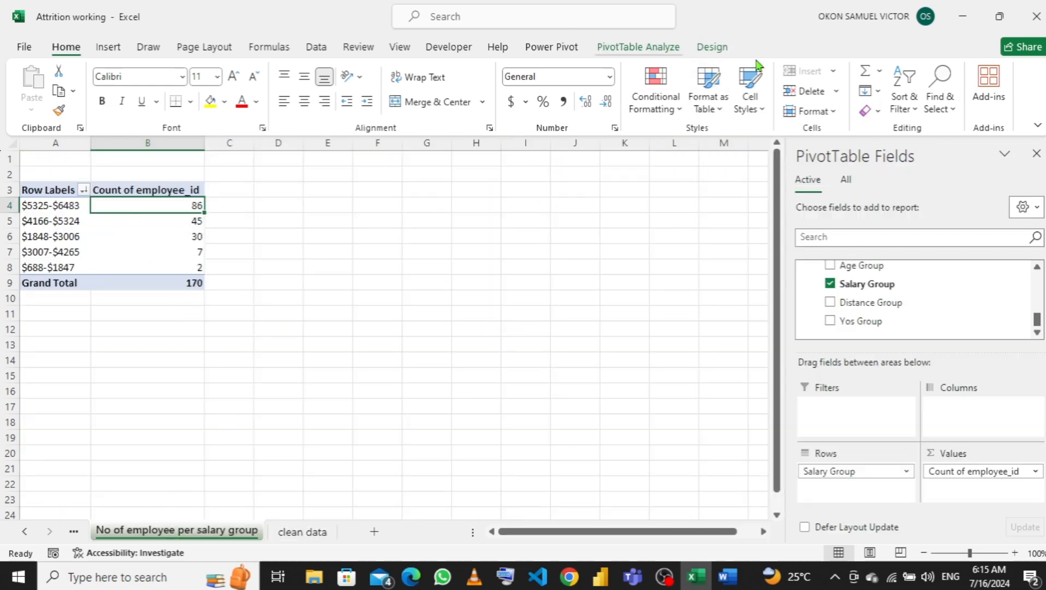
Step: Insert a Clustered Bar PivotChart from the salary group PivotTable
left_click(656, 53)
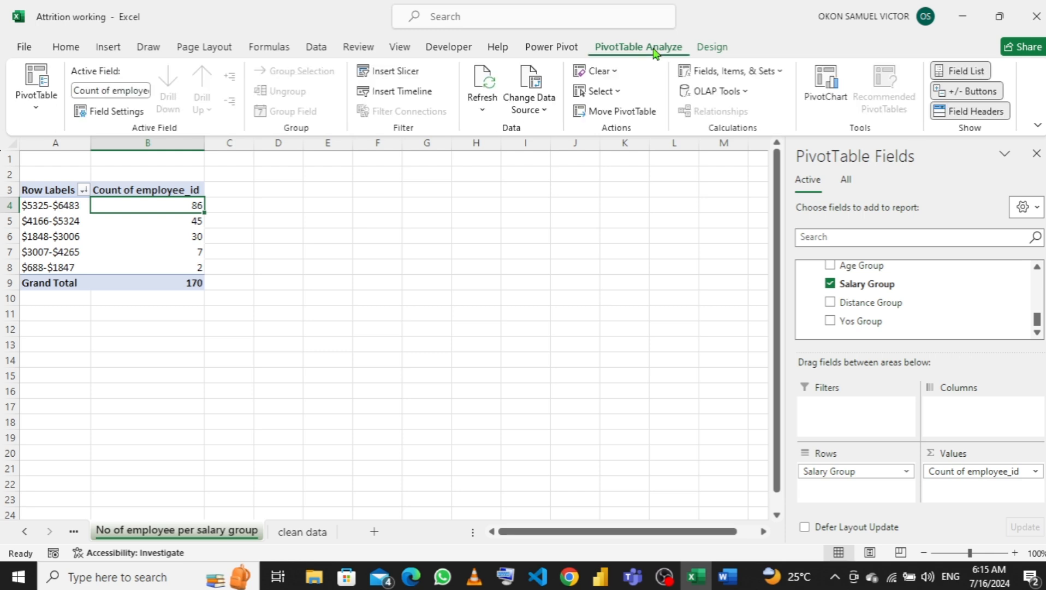
left_click(826, 81)
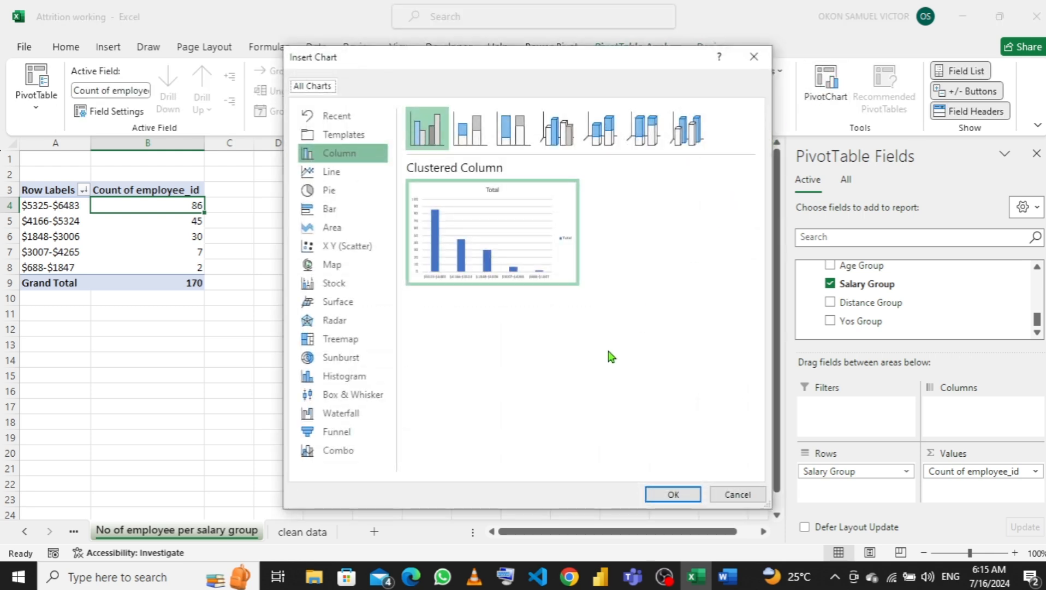
left_click(338, 211)
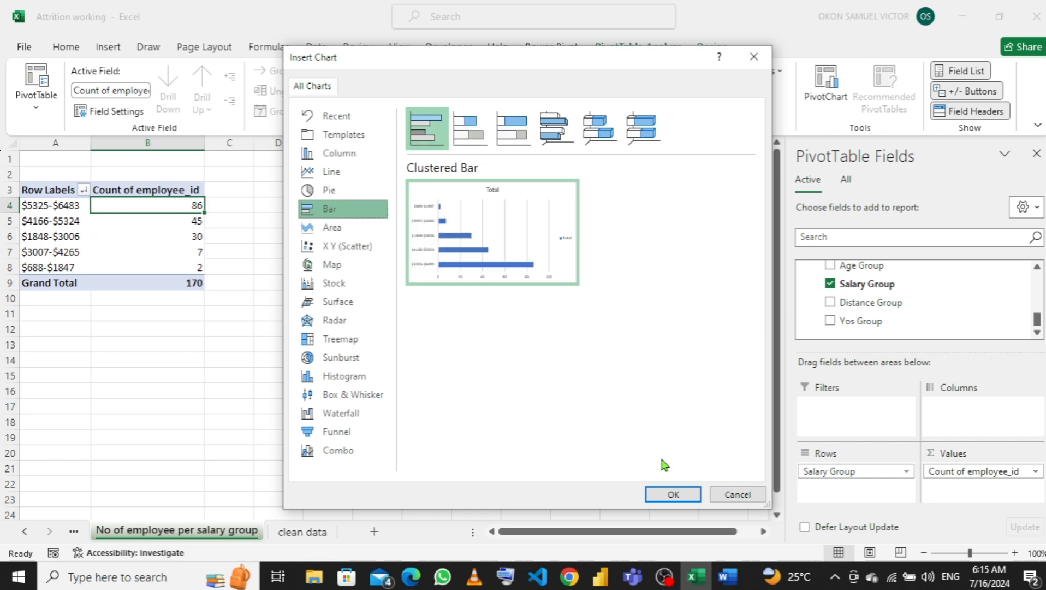
left_click(668, 495)
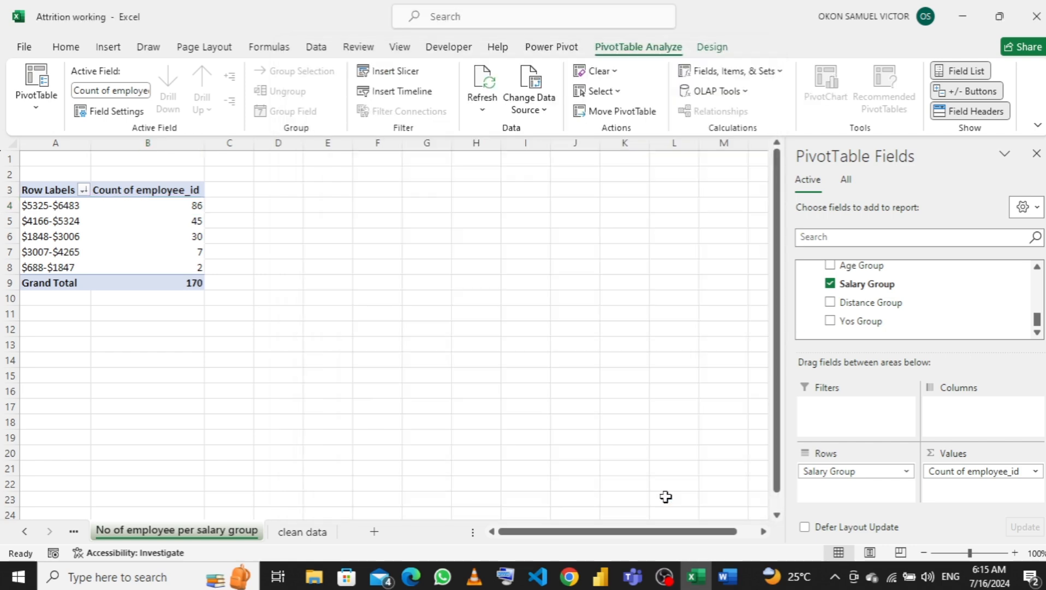
Step: Sort the salary group counts from smallest to largest and move the bar chart clear of the PivotTable, starting around column E
left_click(162, 210)
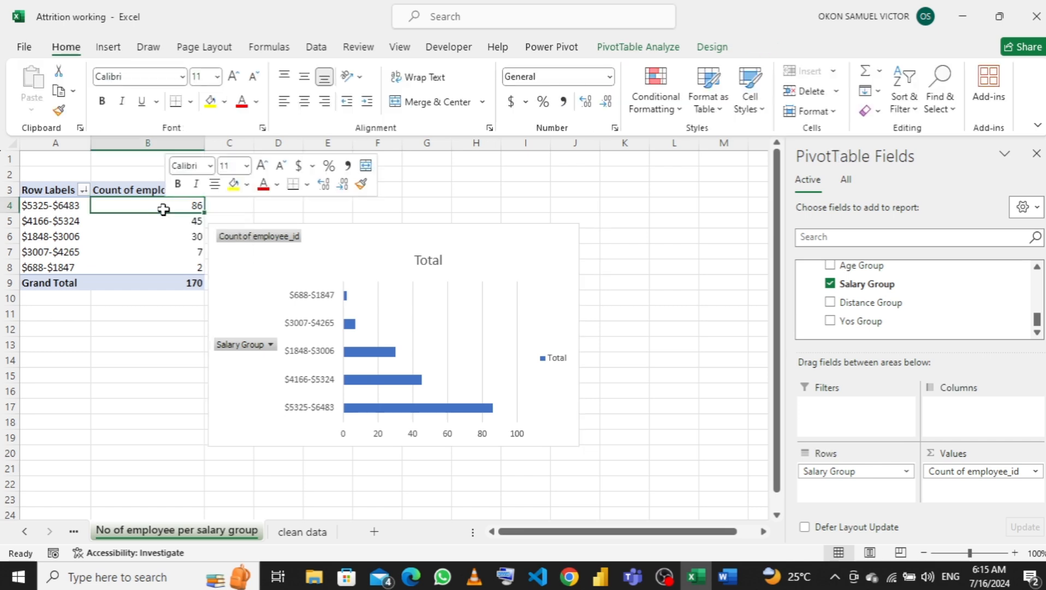
right_click(163, 210)
mouse_move(327, 344)
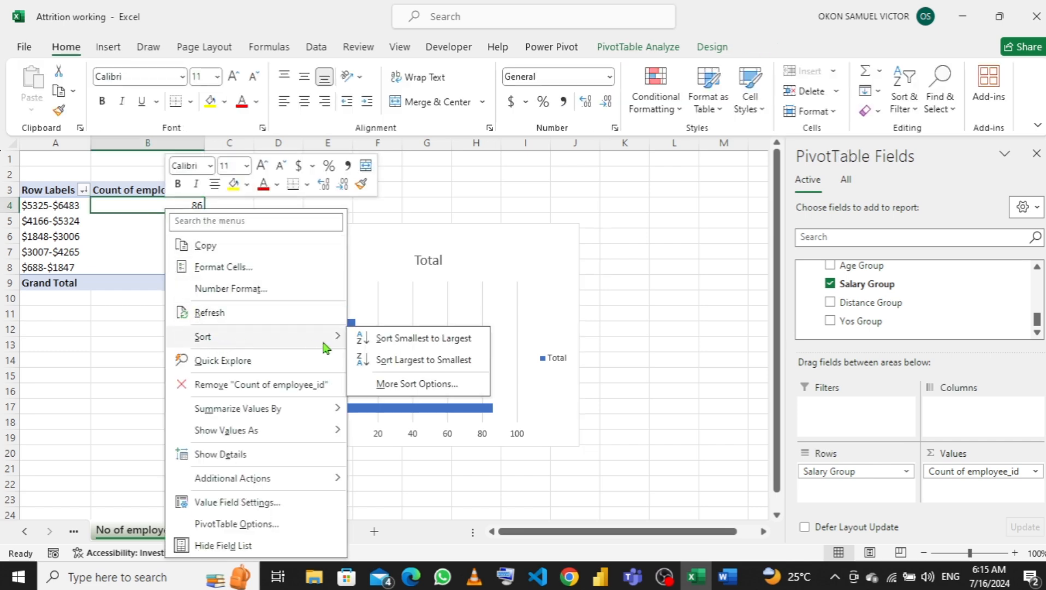
left_click(425, 339)
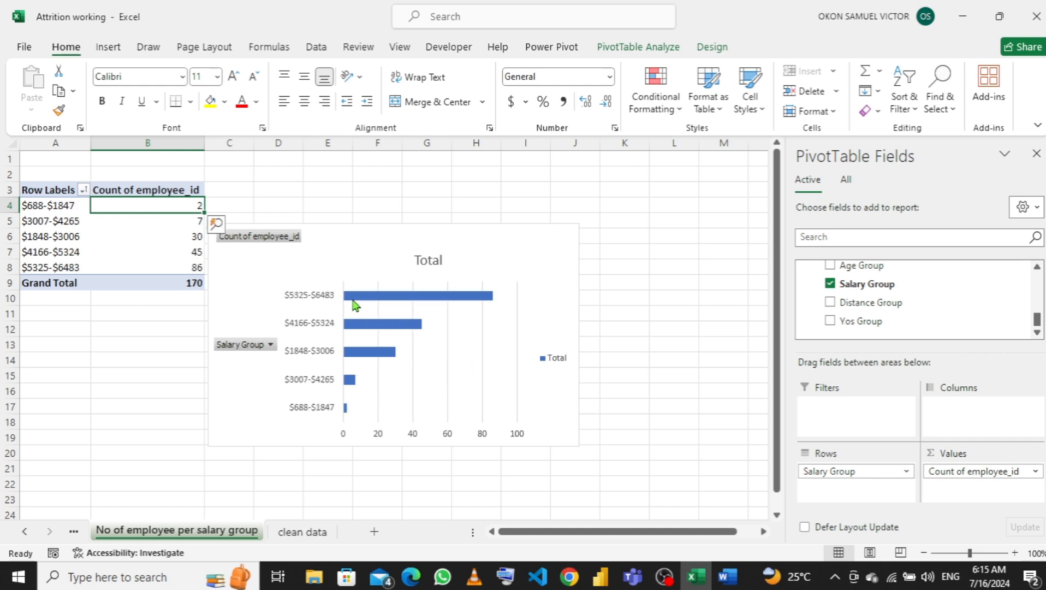
left_click(535, 247)
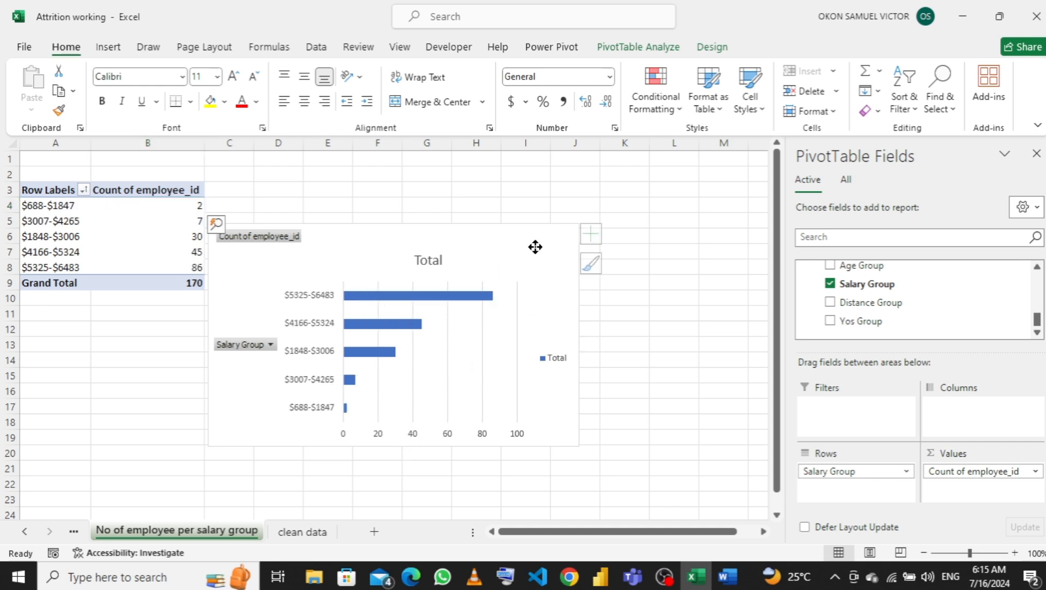
left_click_drag(535, 247, 602, 234)
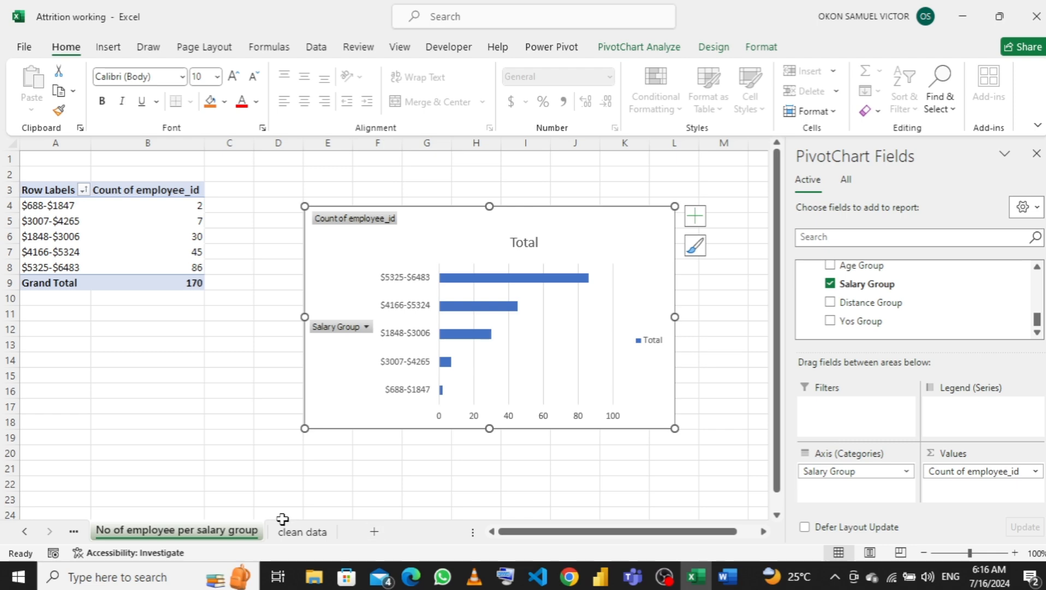
Step: Check the root cause list in Word, then create a PivotTable from the clean data table on a new worksheet, added to the Data Model
left_click(288, 536)
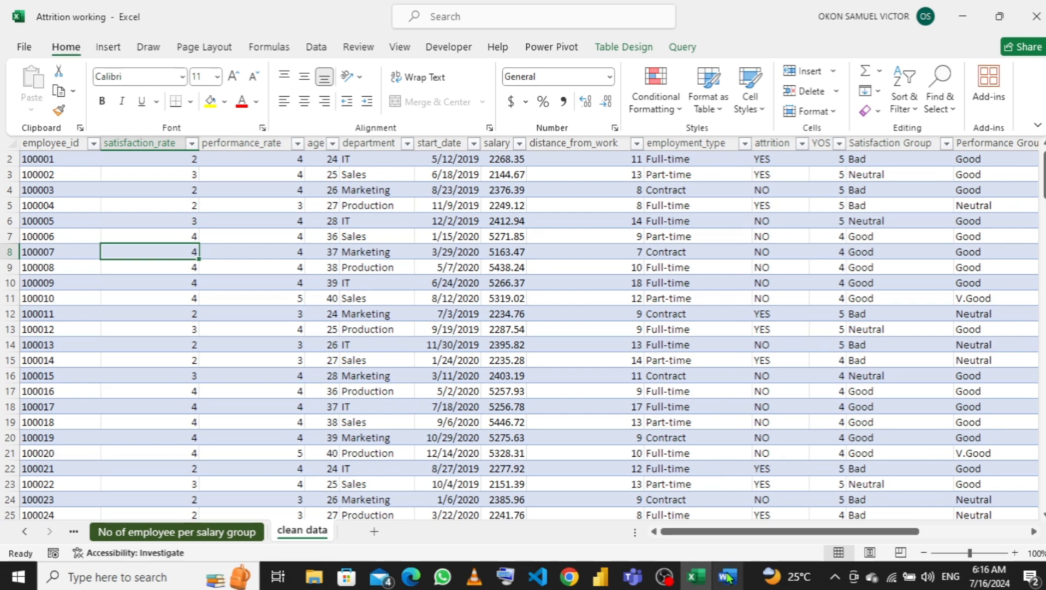
mouse_move(728, 576)
left_click(743, 529)
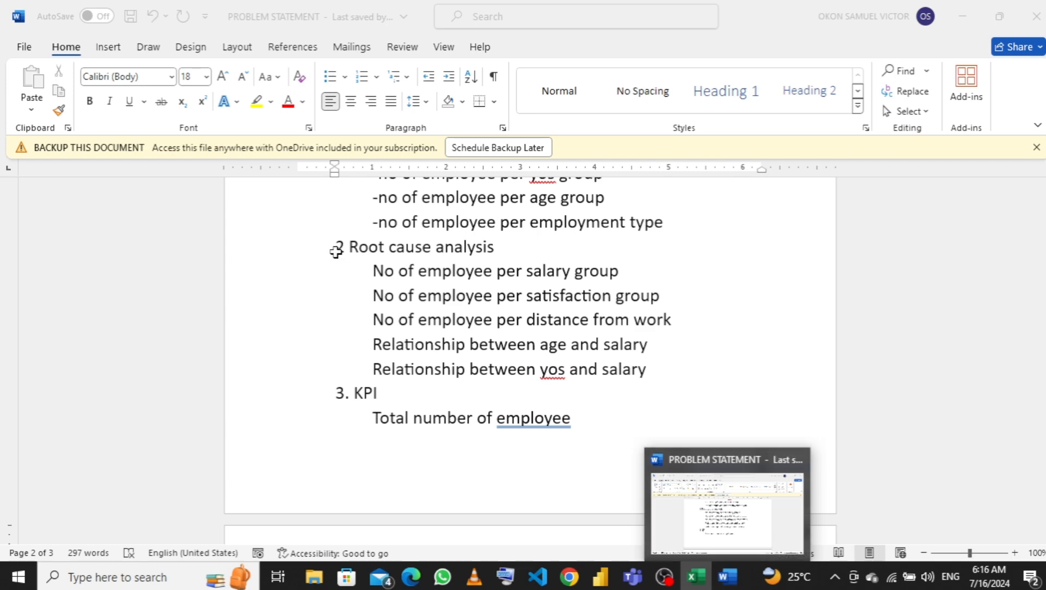
key("alt+Tab")
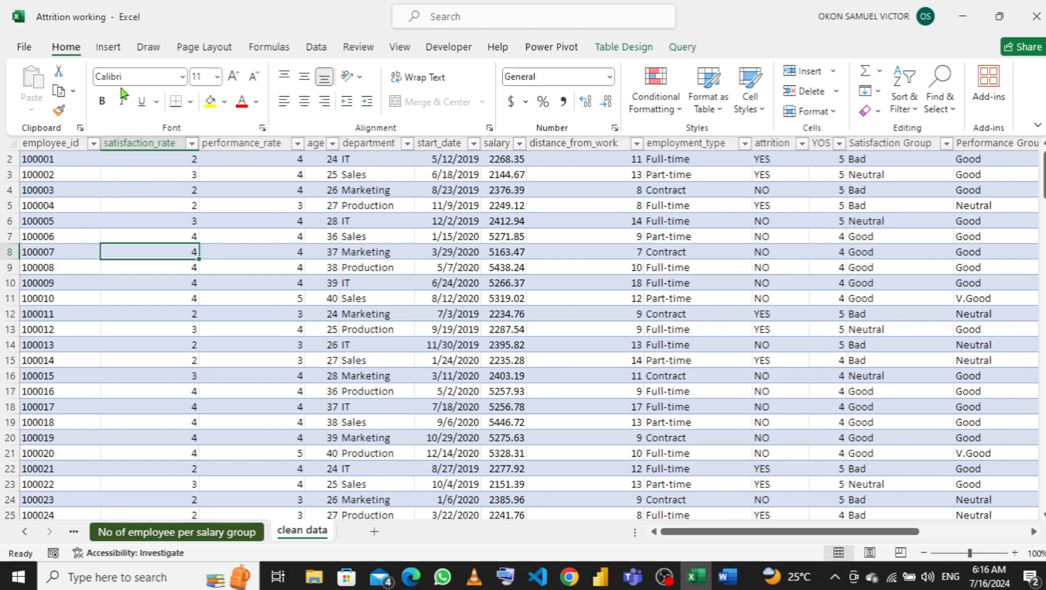
left_click(108, 48)
left_click(56, 109)
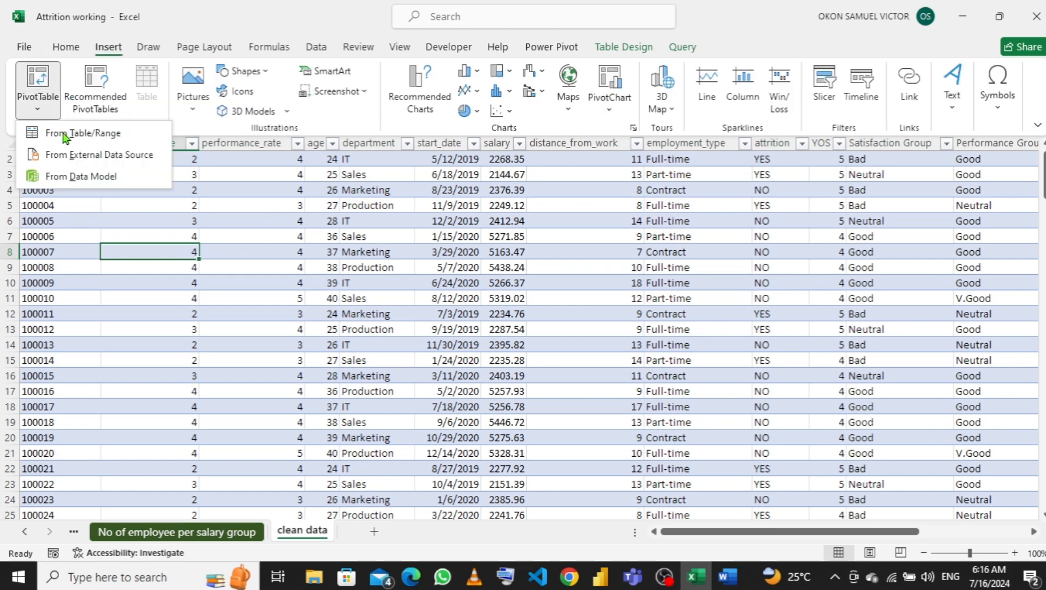
left_click(87, 143)
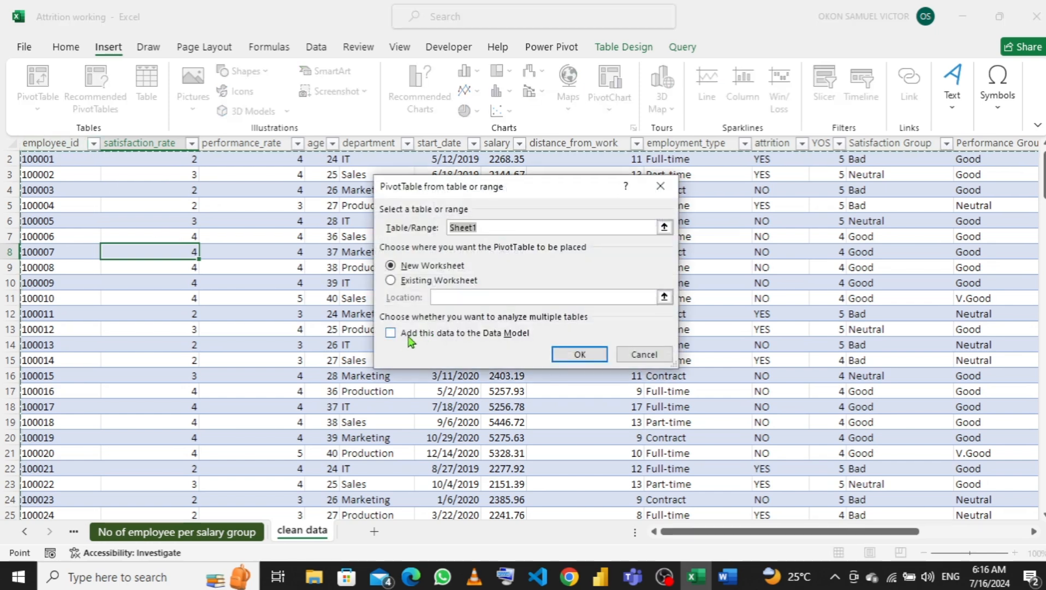
left_click(391, 333)
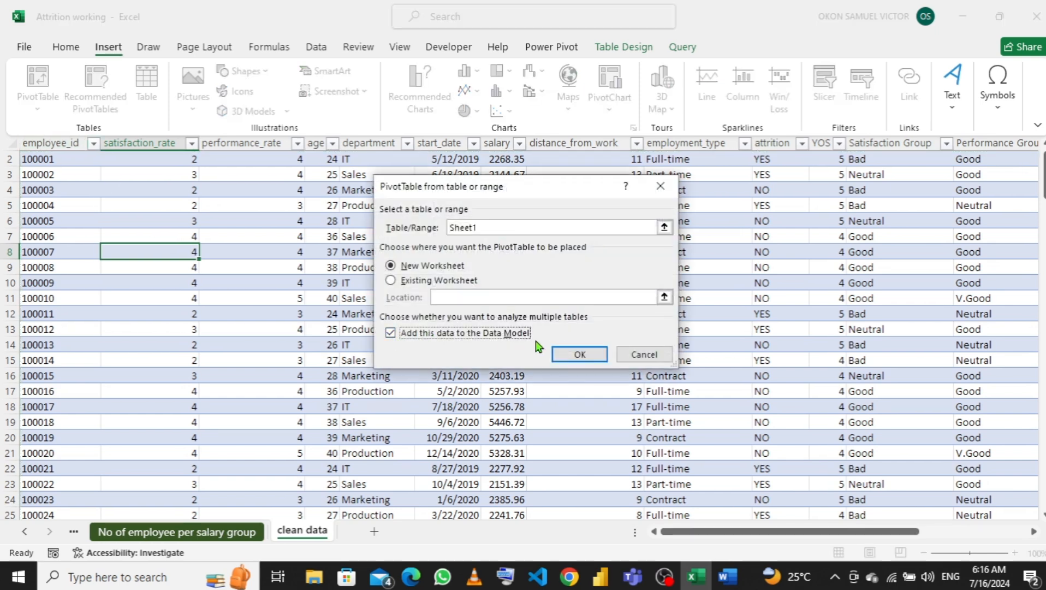
left_click(569, 355)
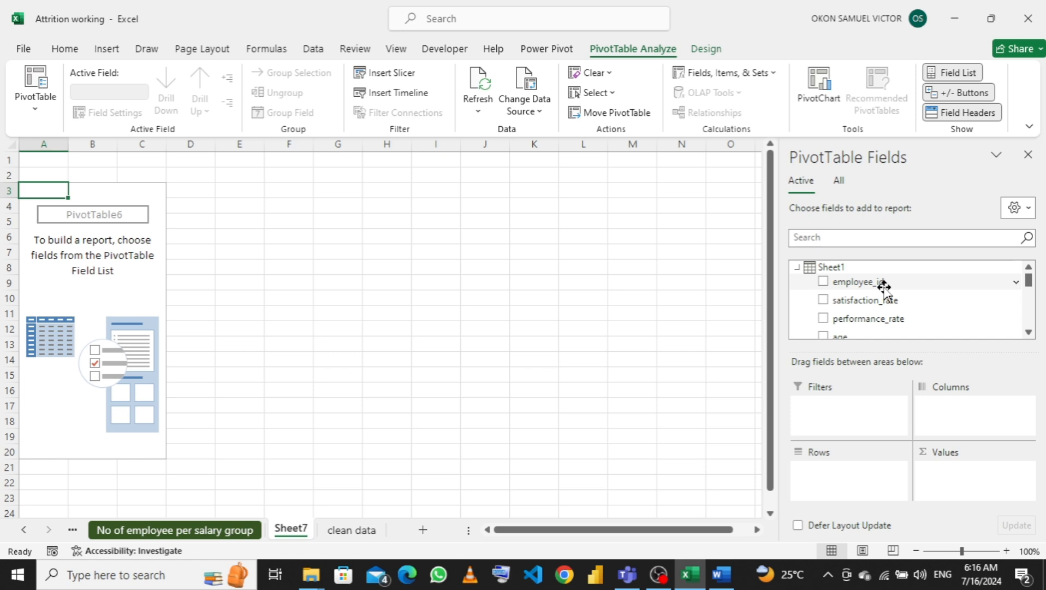
Step: Build the new PivotTable with Satisfaction Group as rows and the count of employee_id as values
left_click_drag(883, 284, 965, 485)
scroll(904, 290, "down", 2)
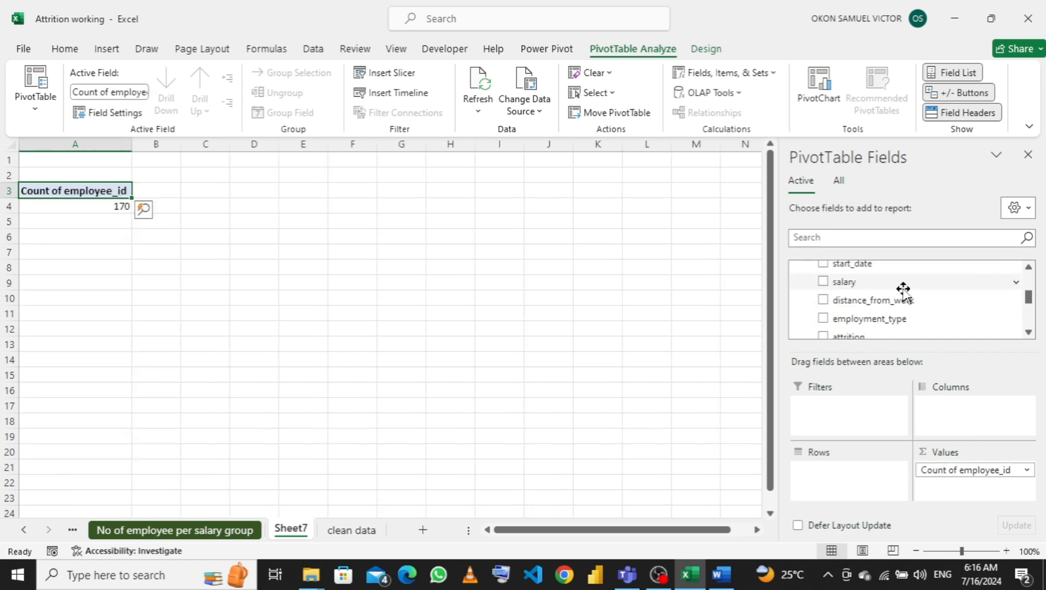
scroll(903, 290, "down", 4)
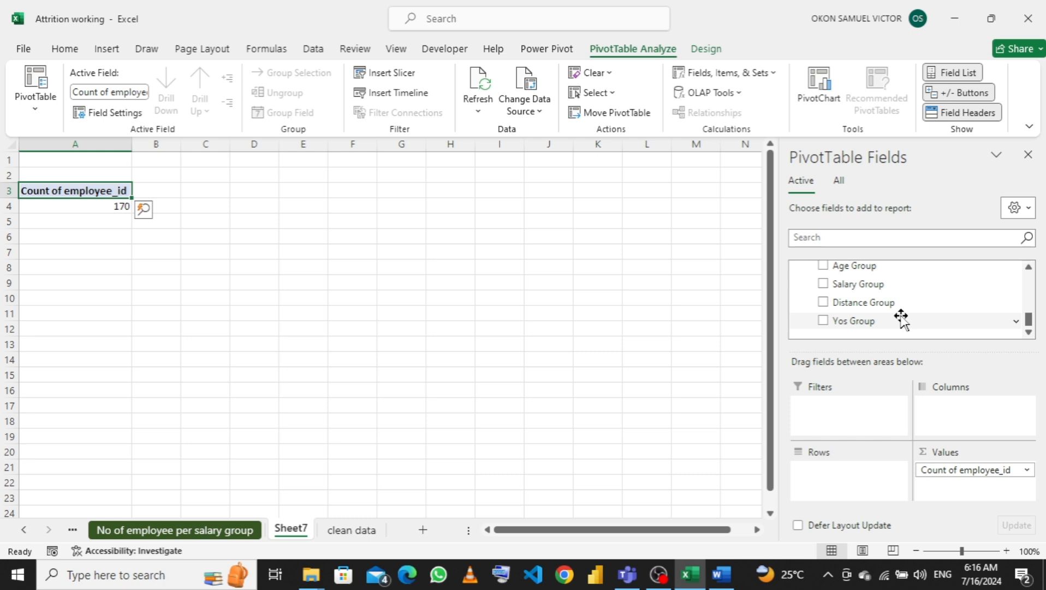
scroll(901, 318, "up", 1)
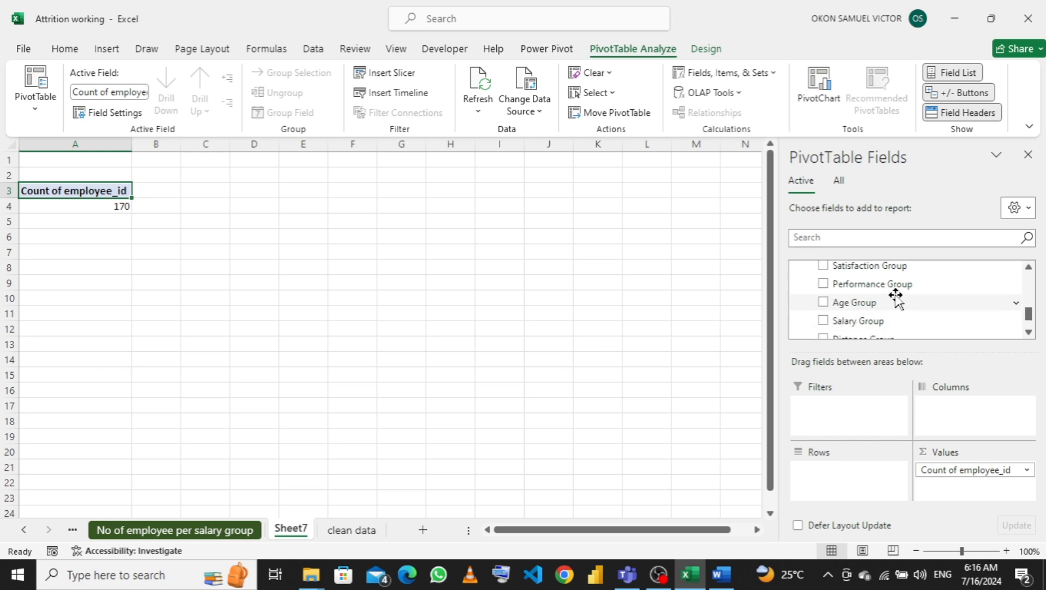
left_click_drag(896, 267, 859, 490)
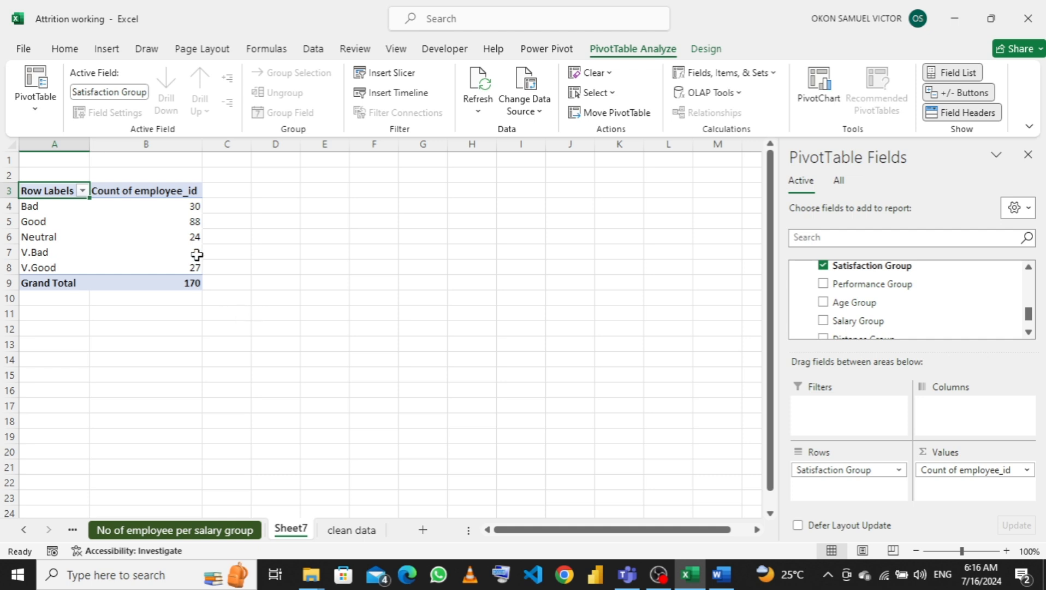
Step: In the Power Pivot data model, sort the Satisfaction Group column by satisfaction_rate and return to the workbook
left_click(175, 206)
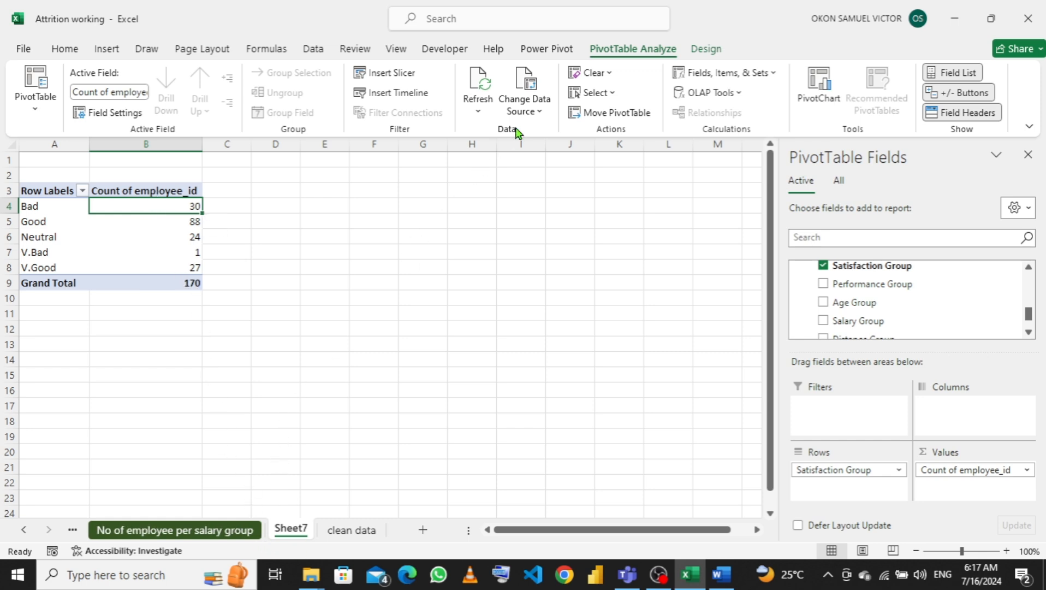
left_click(558, 52)
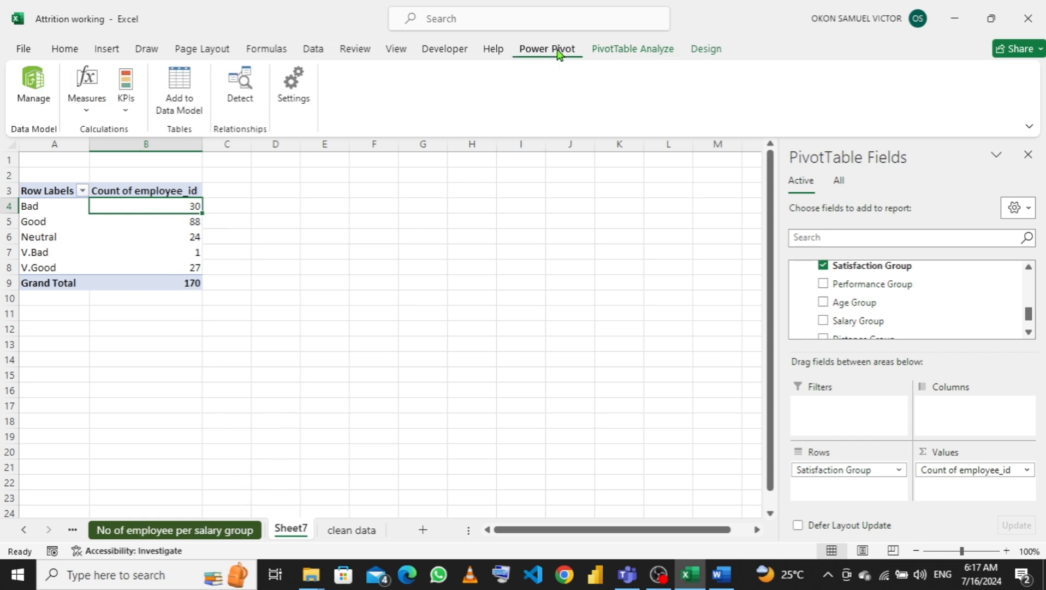
left_click(34, 96)
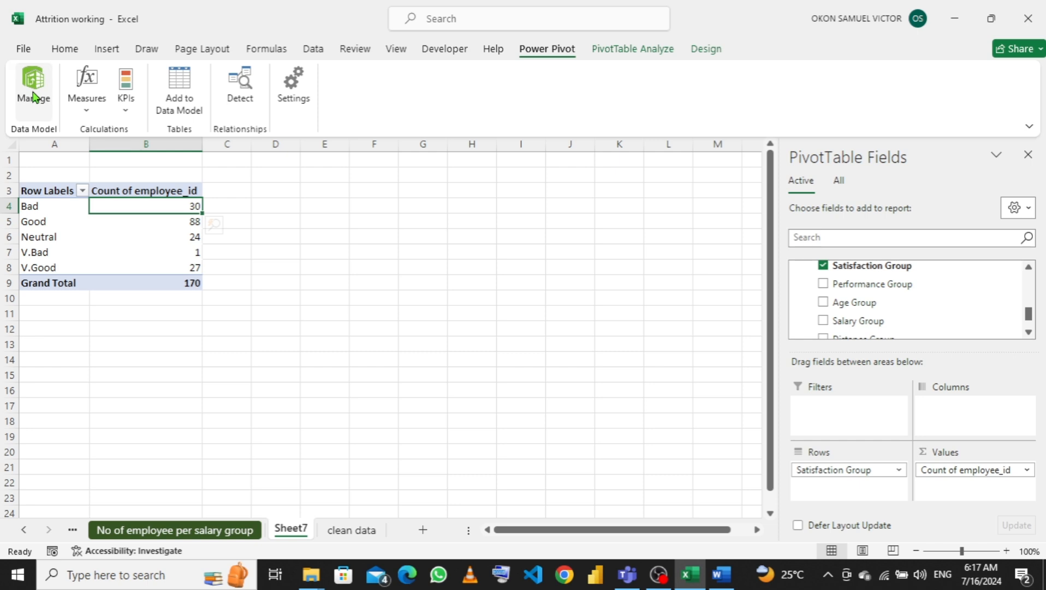
left_click(34, 96)
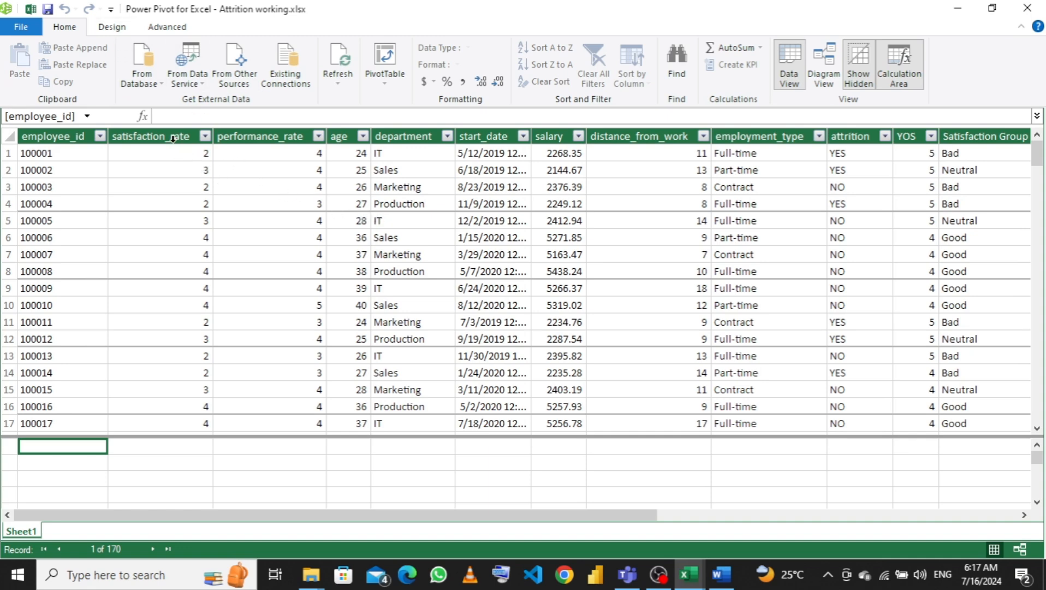
left_click(979, 133)
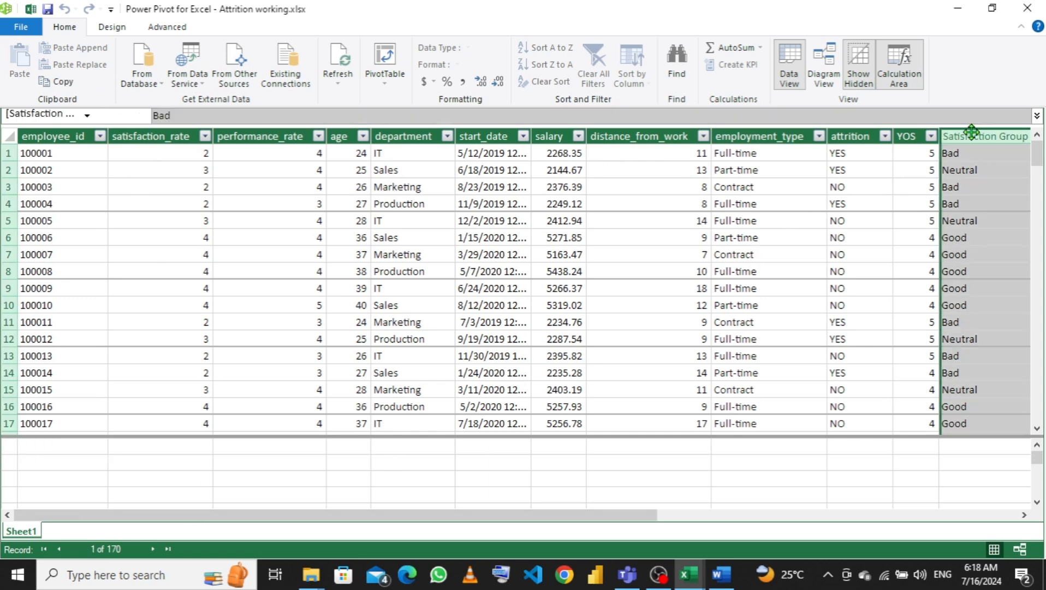
left_click(646, 85)
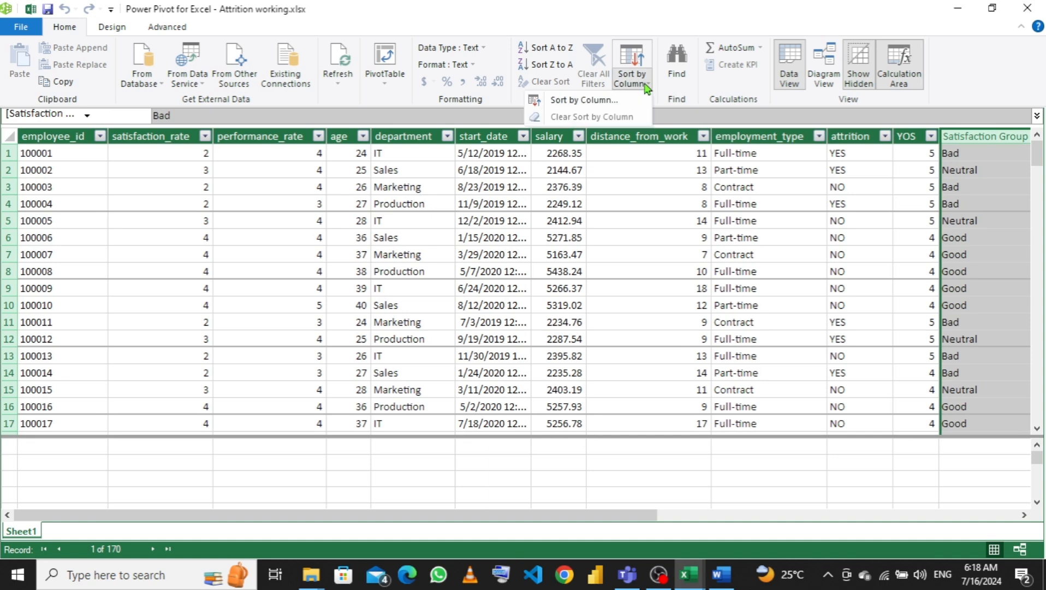
left_click(572, 101)
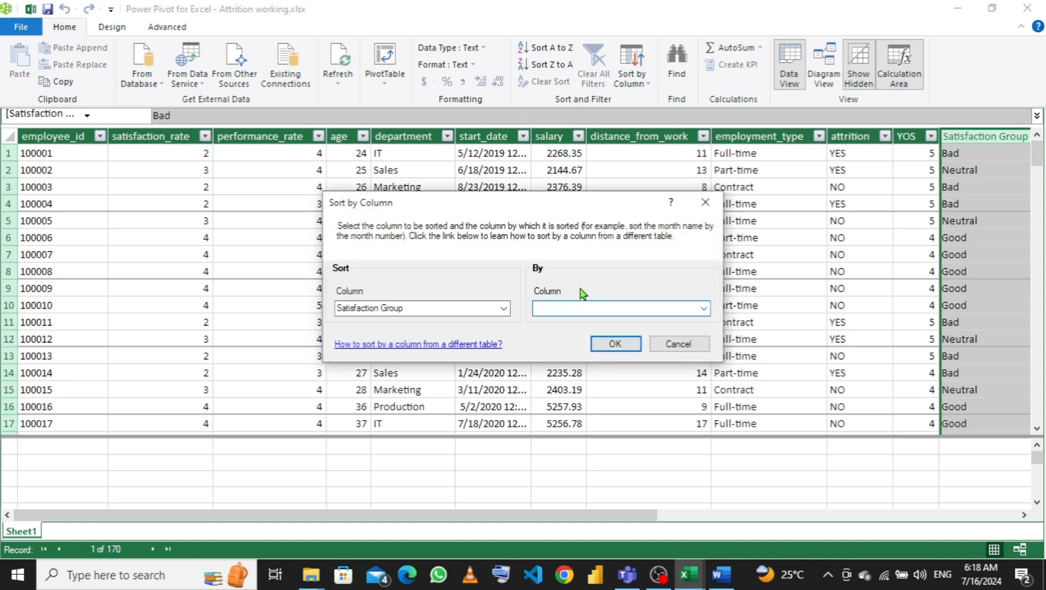
left_click(703, 308)
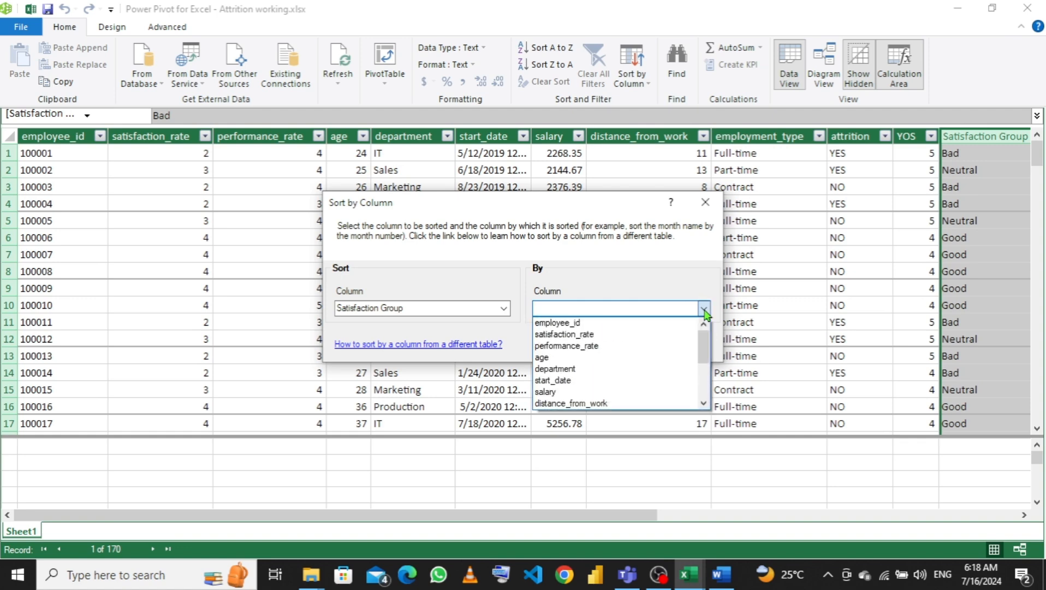
left_click(608, 339)
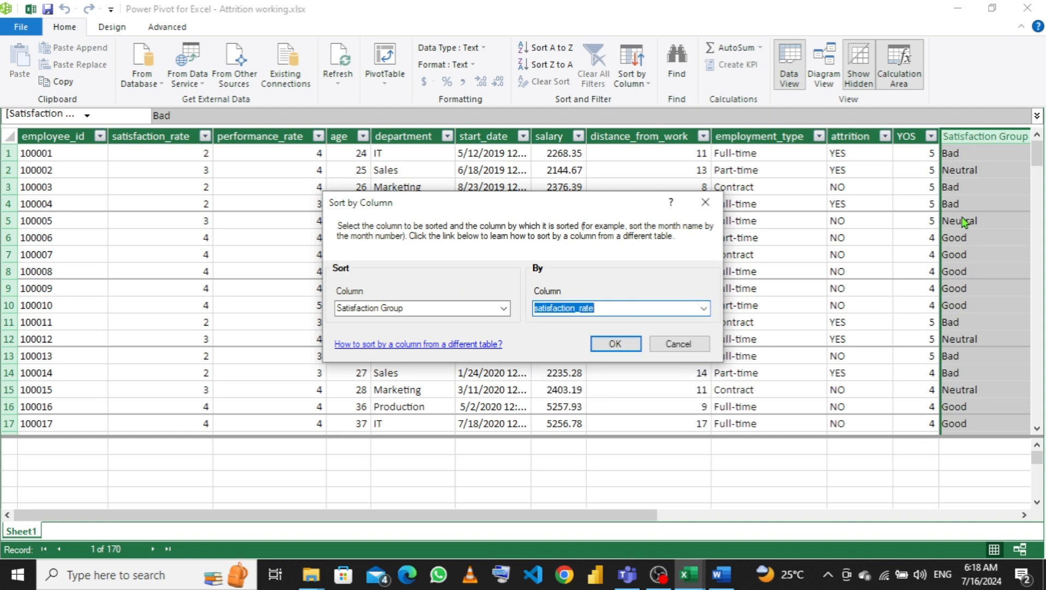
left_click(604, 350)
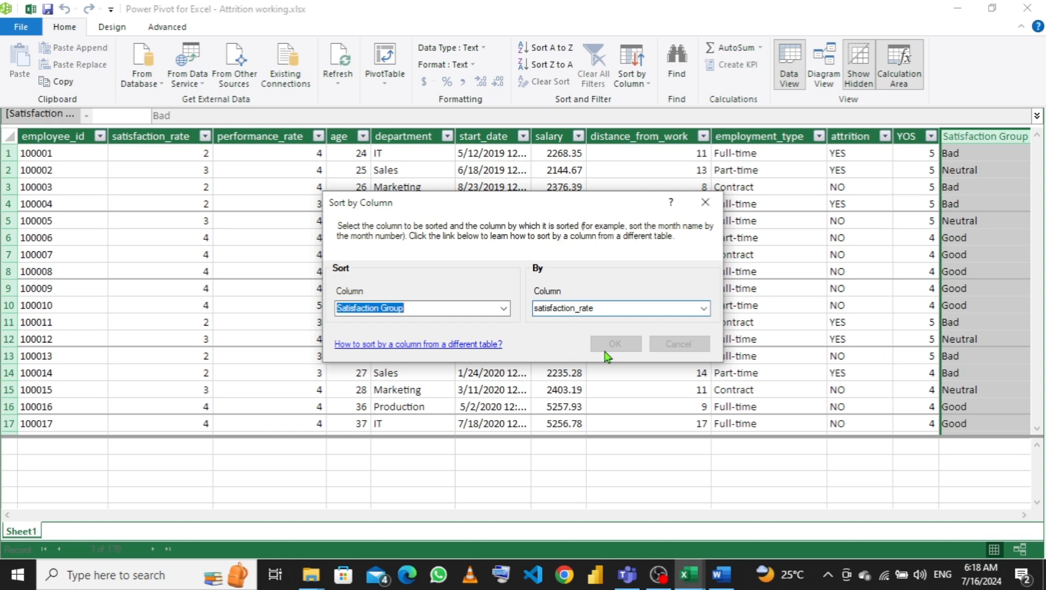
left_click(1022, 6)
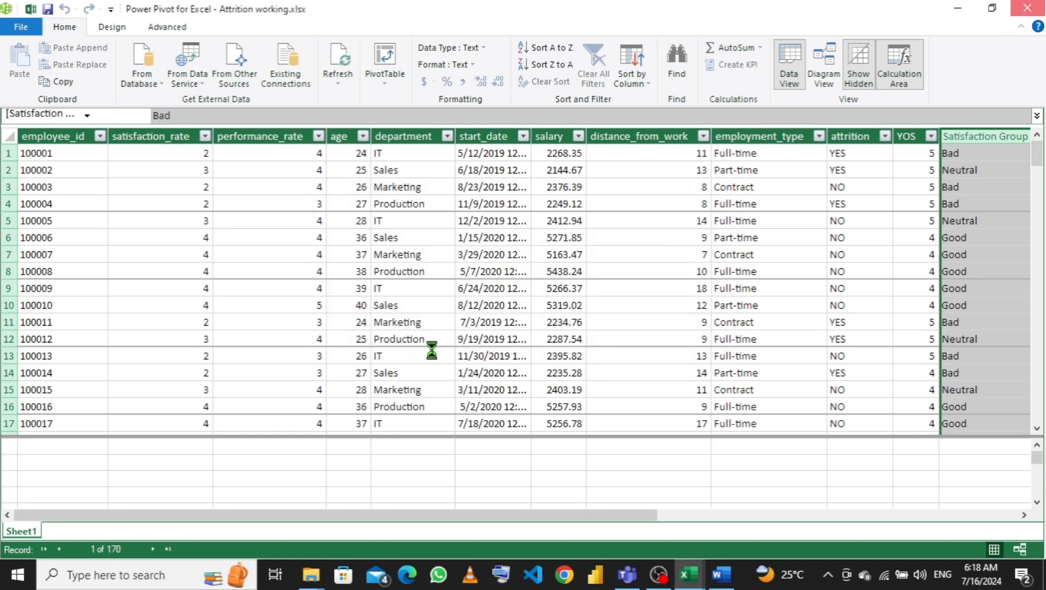
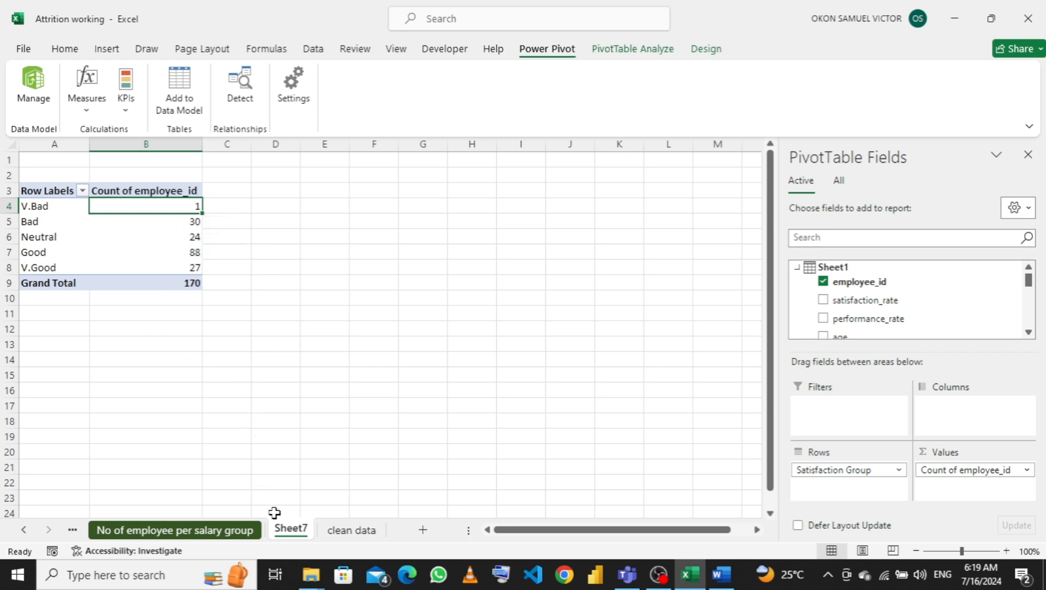
Step: Rename the satisfaction group PivotTable's sheet as "No of employee per satisfaction"
double_click(286, 525)
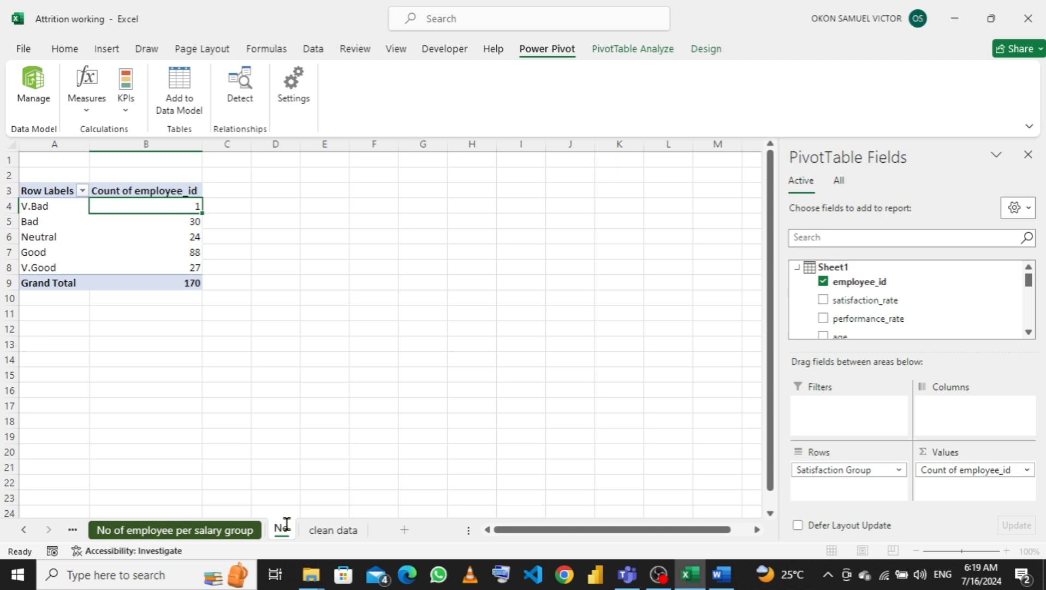
type("No of e")
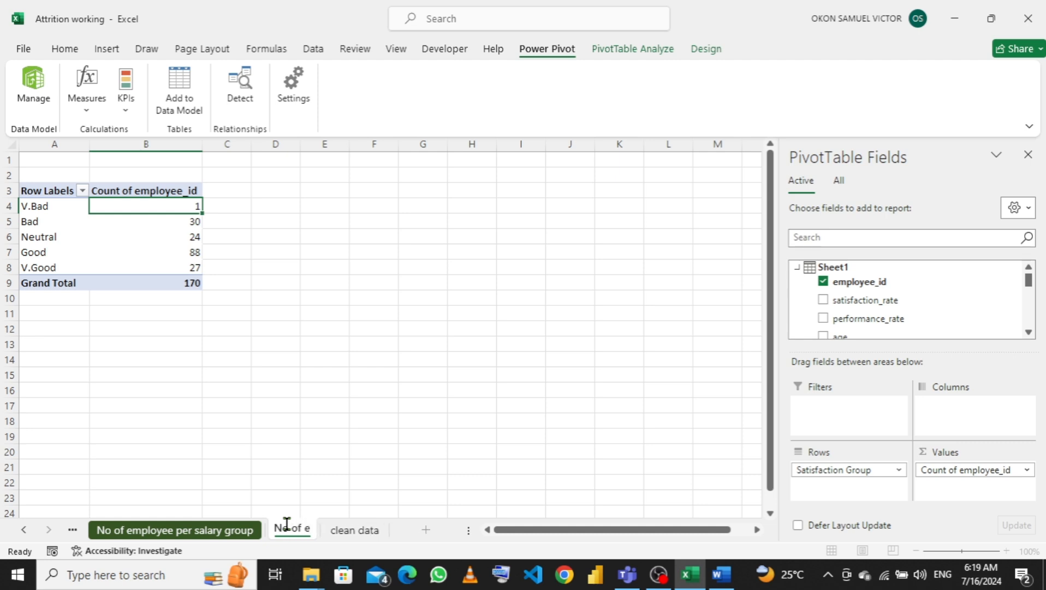
type("mplo")
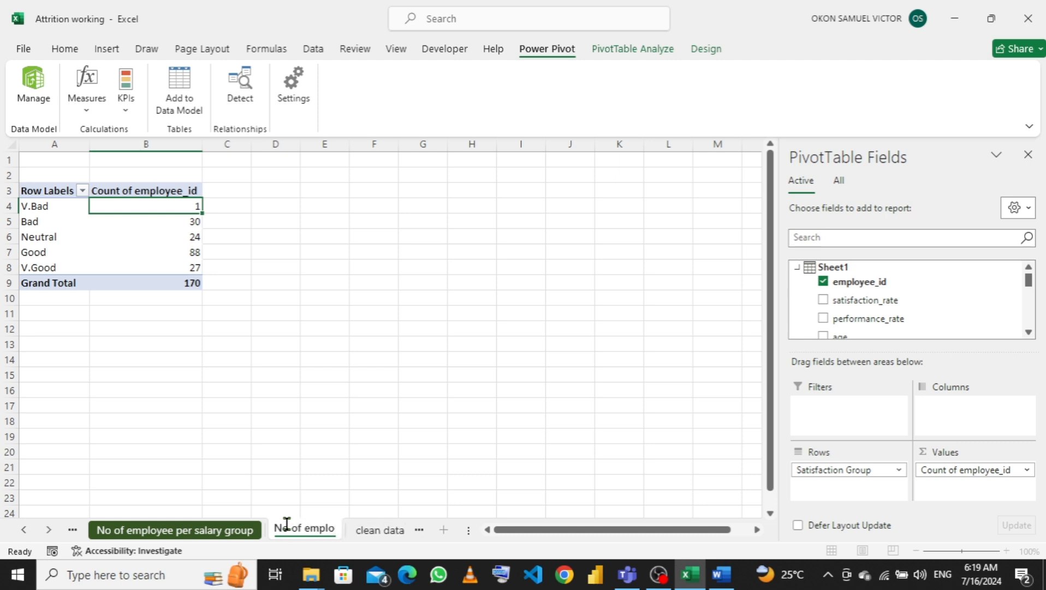
type("yee p")
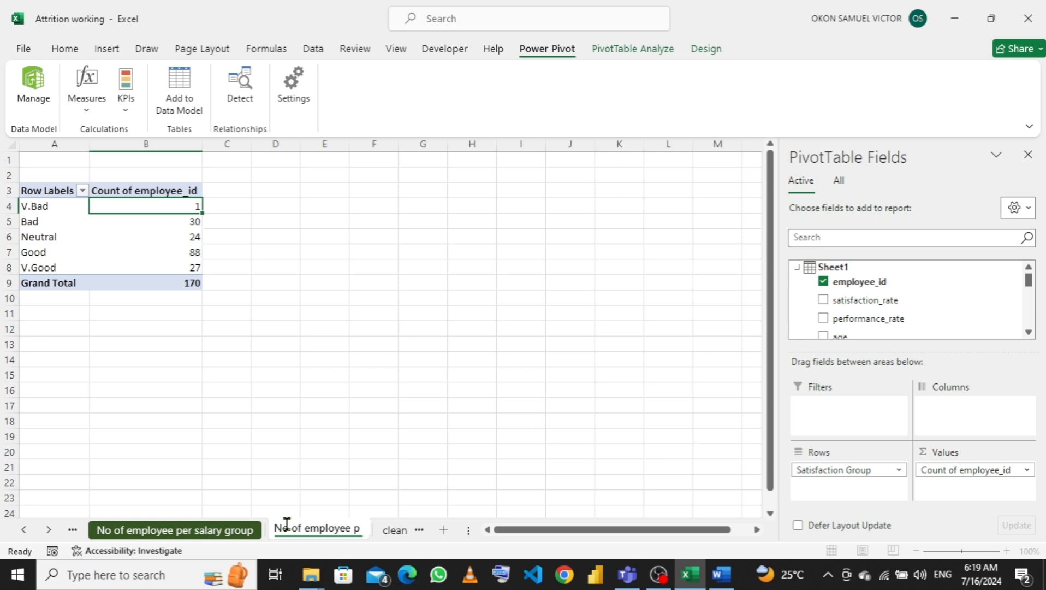
type("er satis")
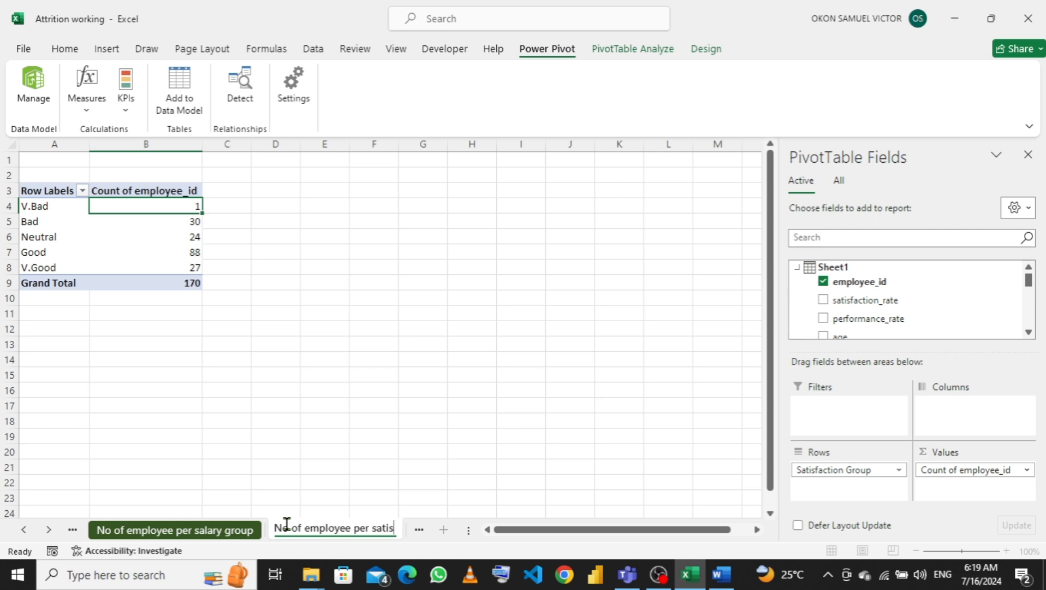
type("fa")
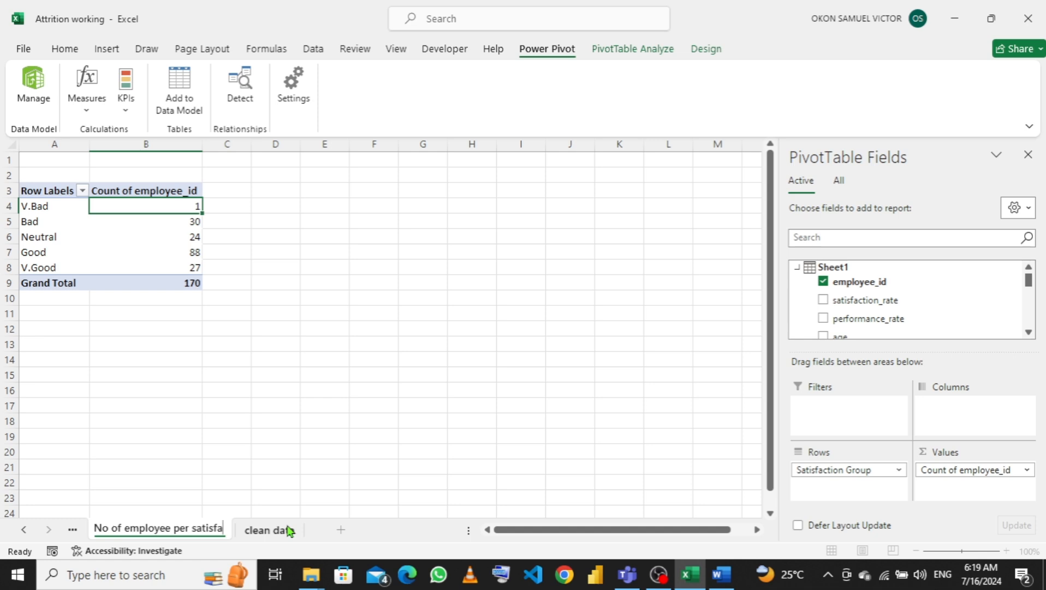
type("ction")
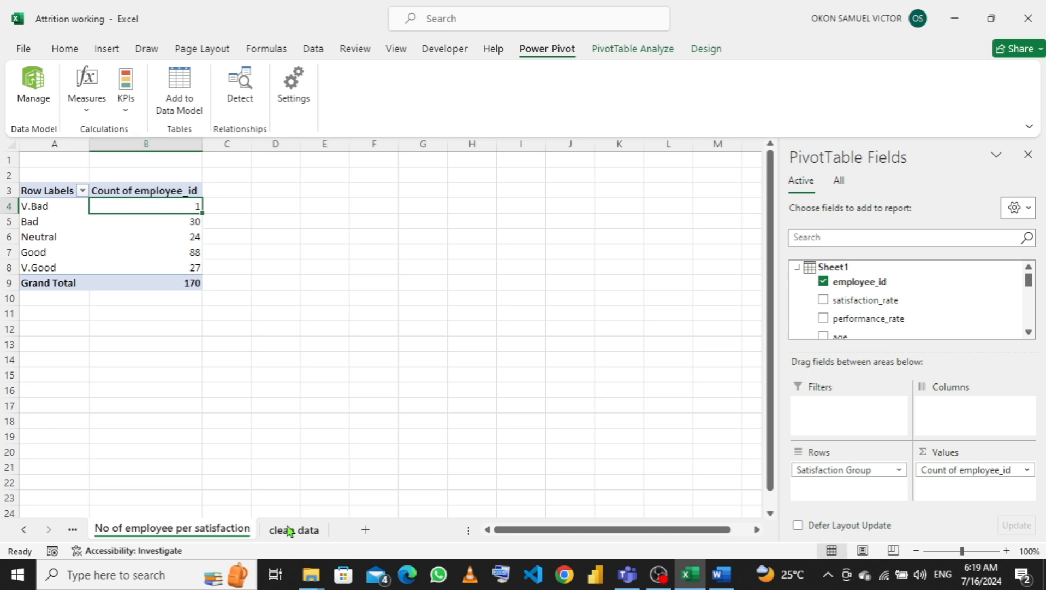
Step: Color the "No of employee per satisfaction" sheet tab yellow and switch to the clean data sheet
right_click(205, 533)
mouse_move(261, 453)
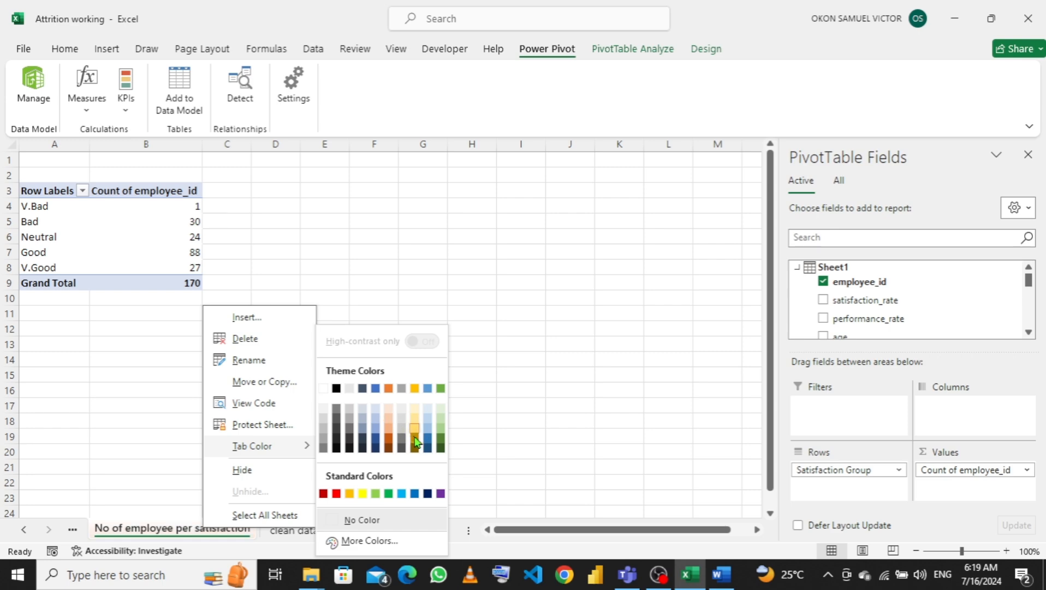
left_click(363, 493)
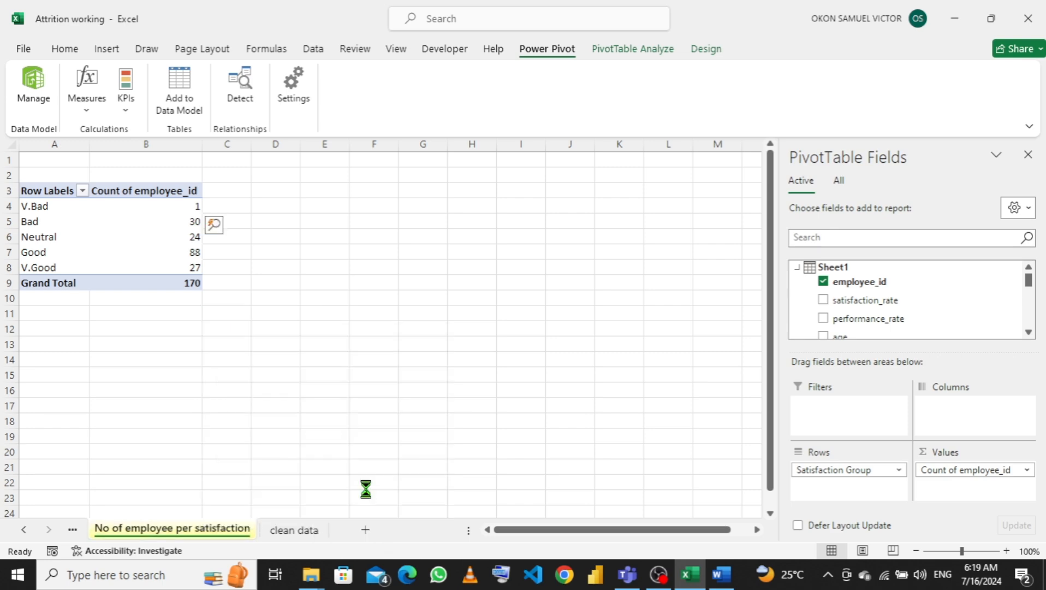
left_click(296, 536)
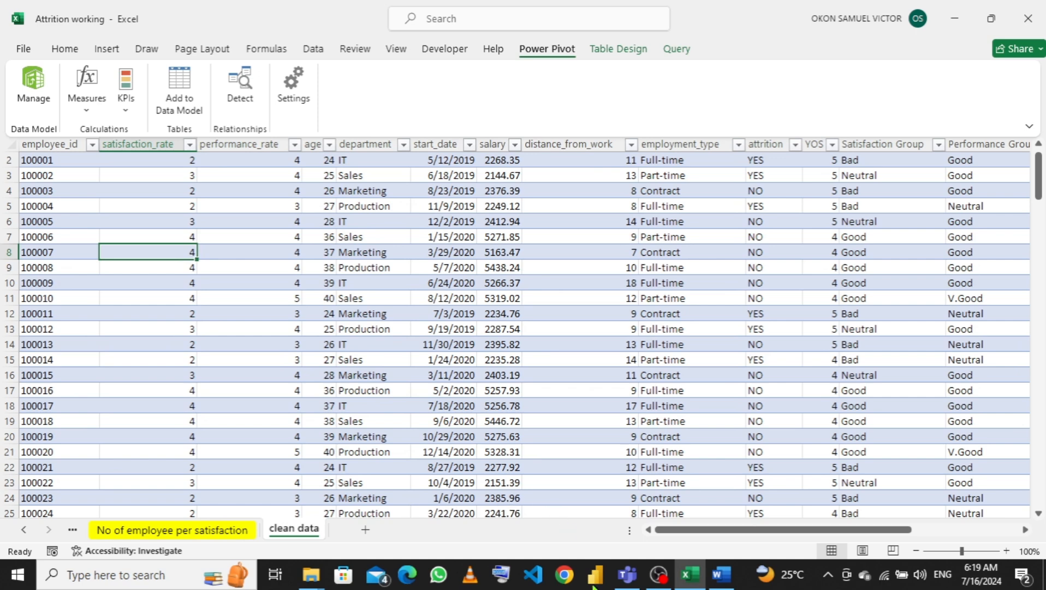
Step: Check the next root cause item in Word, then create a Data Model PivotTable from the clean data table on a new worksheet
left_click(723, 574)
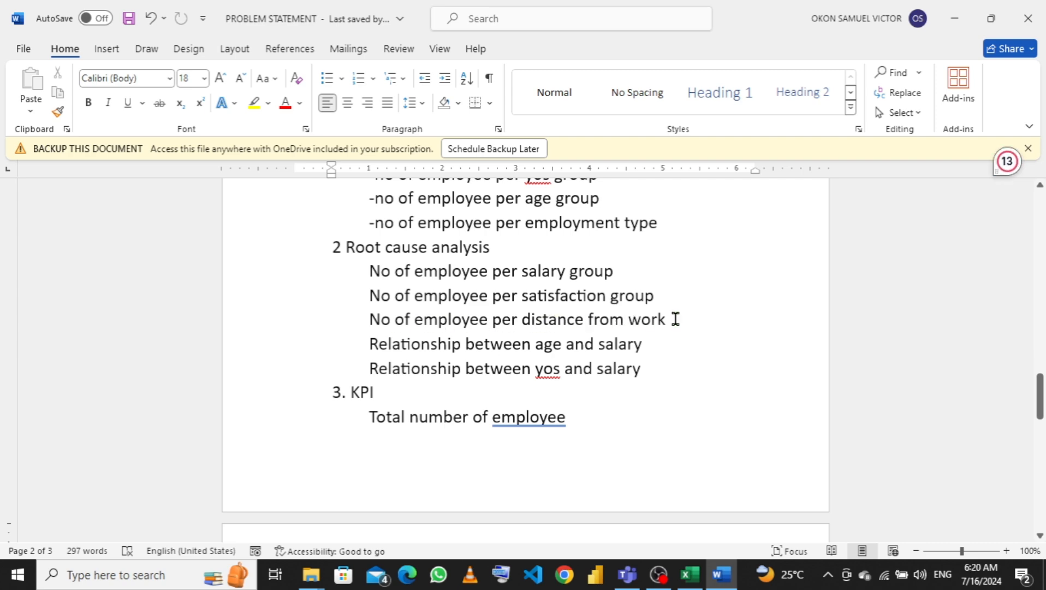
left_click(690, 574)
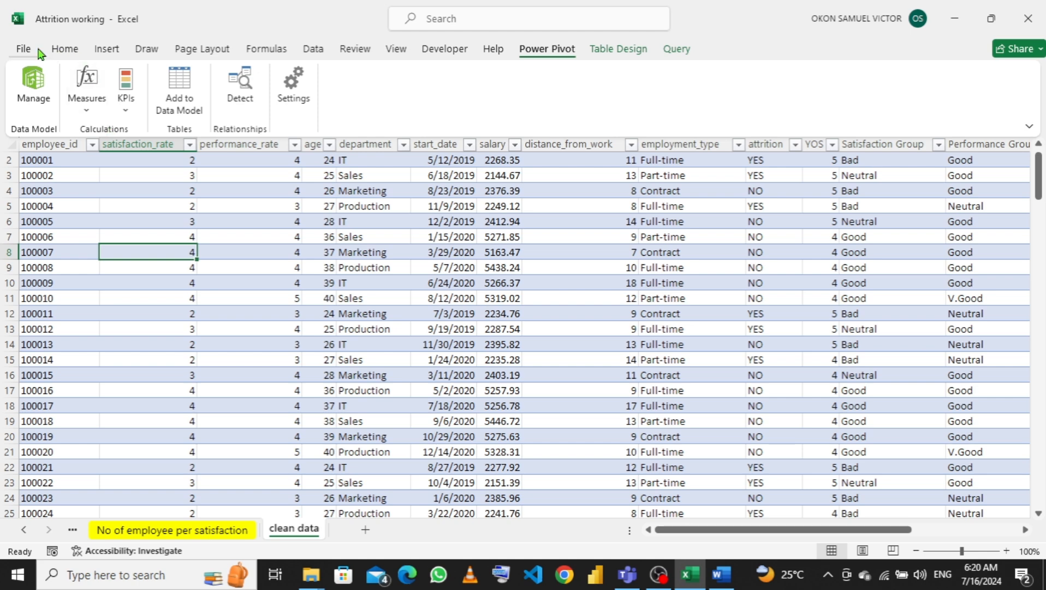
left_click(105, 52)
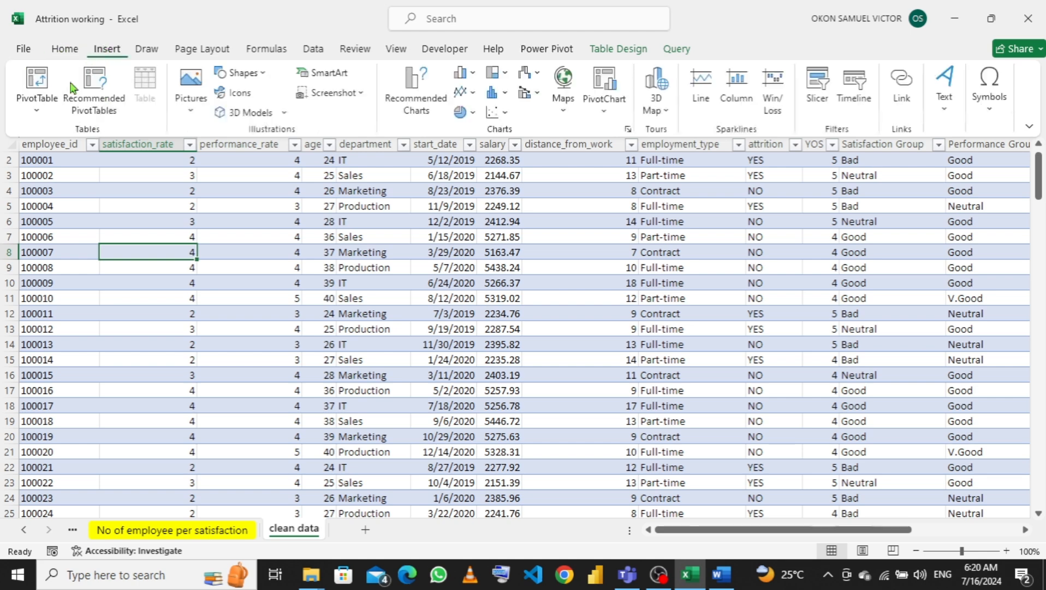
left_click(37, 102)
left_click(61, 135)
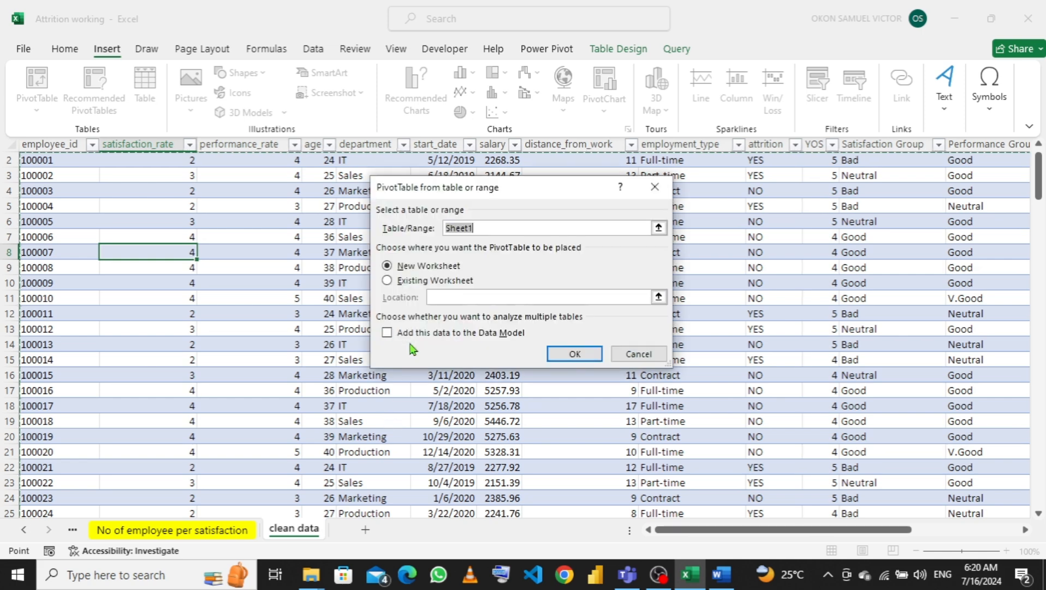
left_click(387, 332)
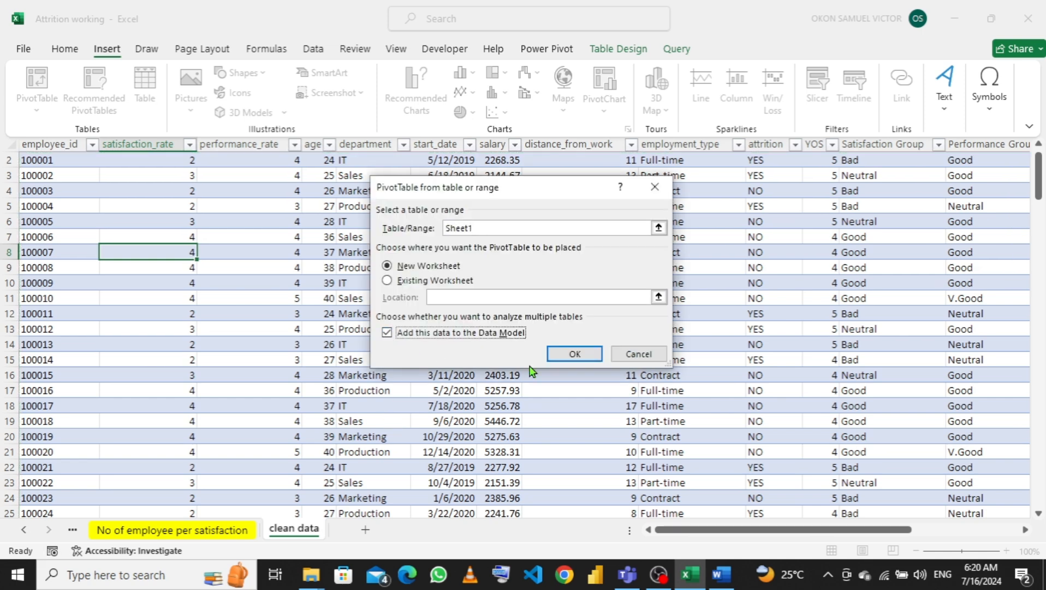
left_click(566, 354)
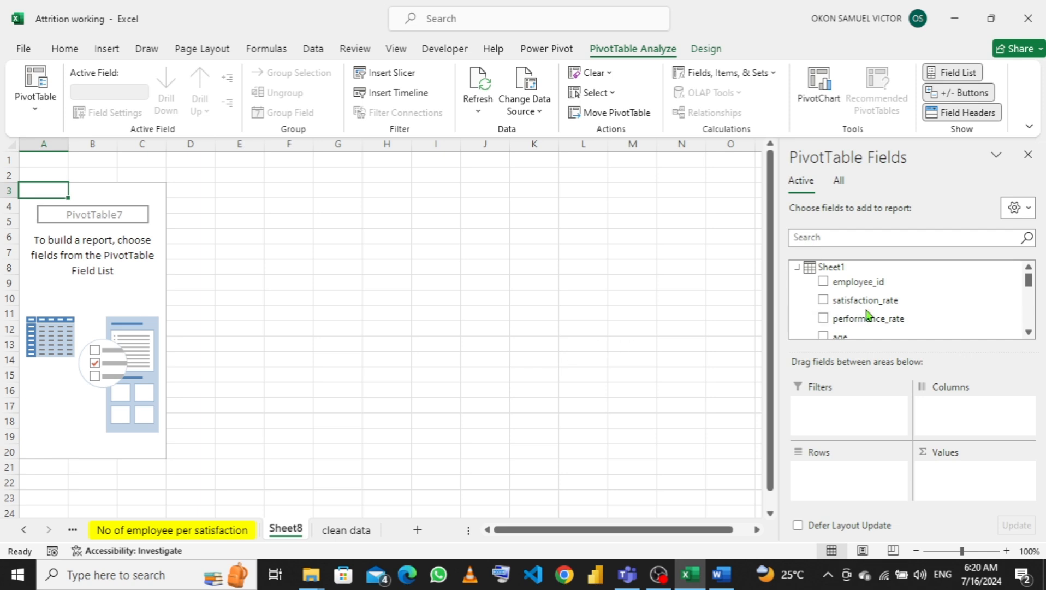
Step: Put the employee_id count in the new PivotTable's values and Distance Group in its rows, checking the root cause list in Word
left_click_drag(875, 283, 961, 478)
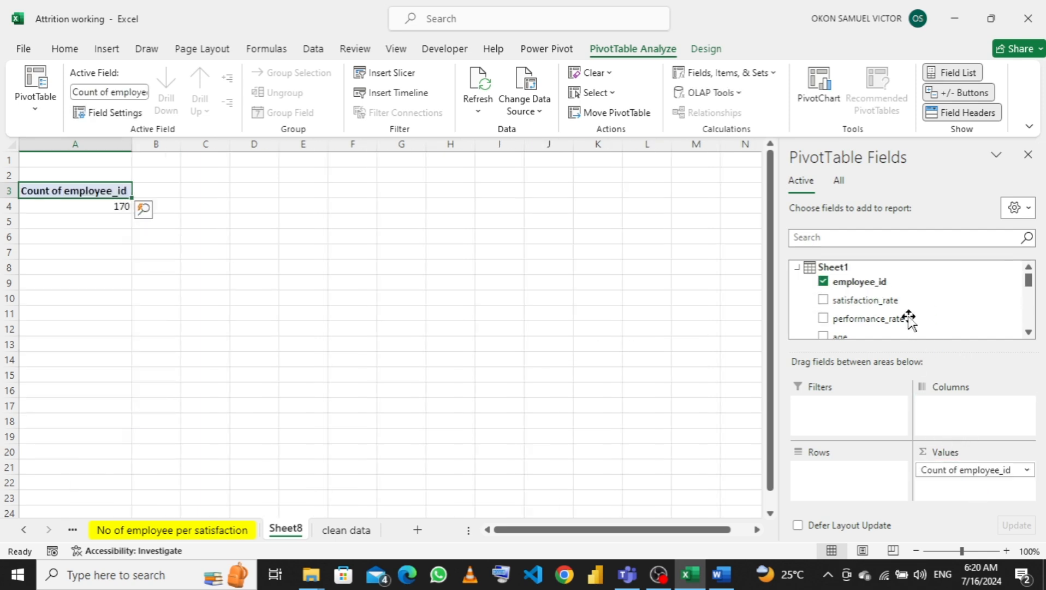
mouse_move(721, 577)
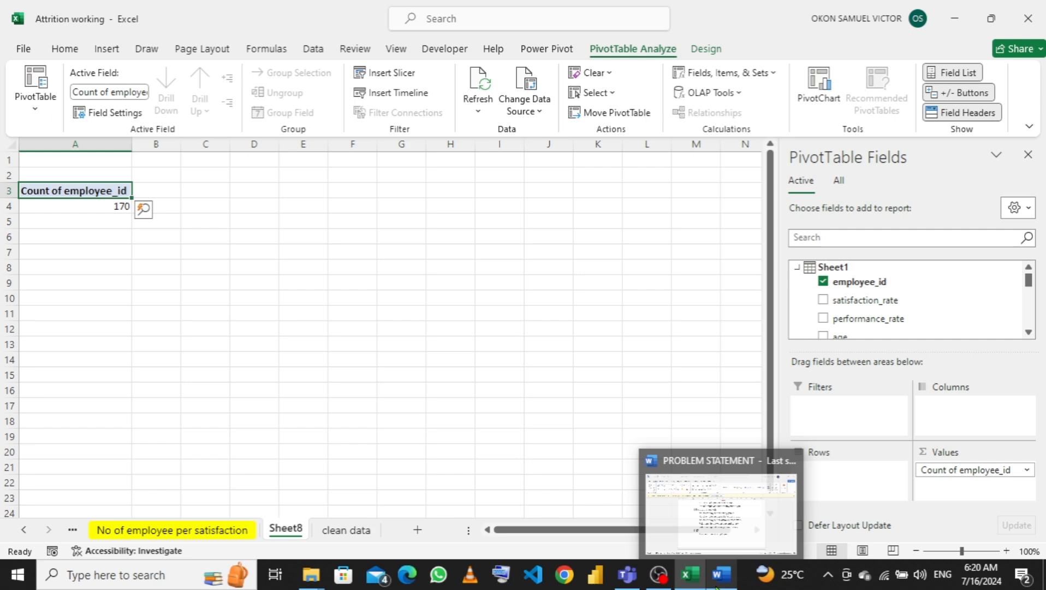
left_click(734, 492)
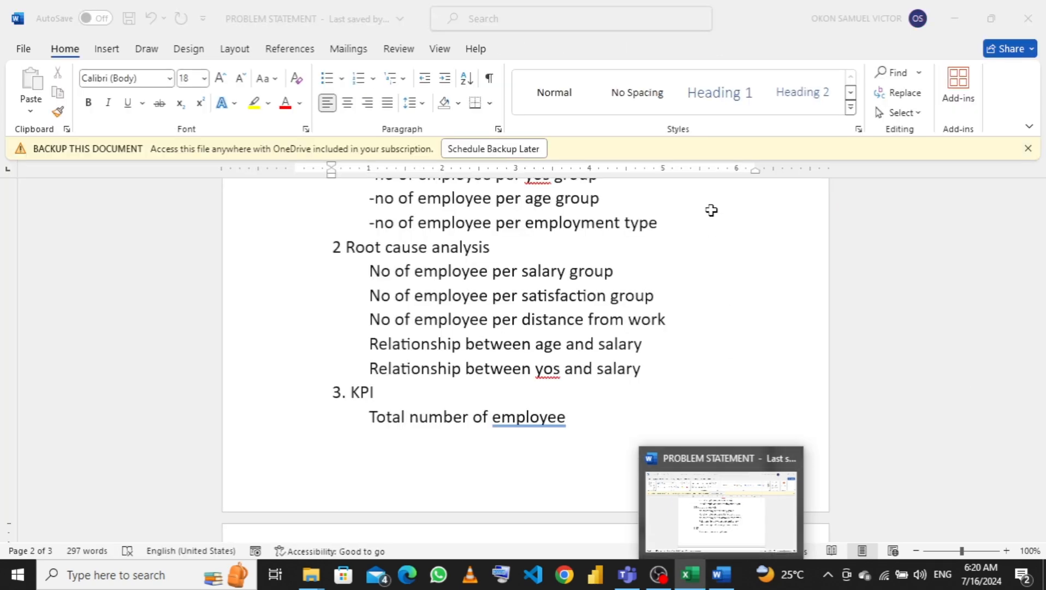
key("alt+Tab")
scroll(928, 298, "down", 5)
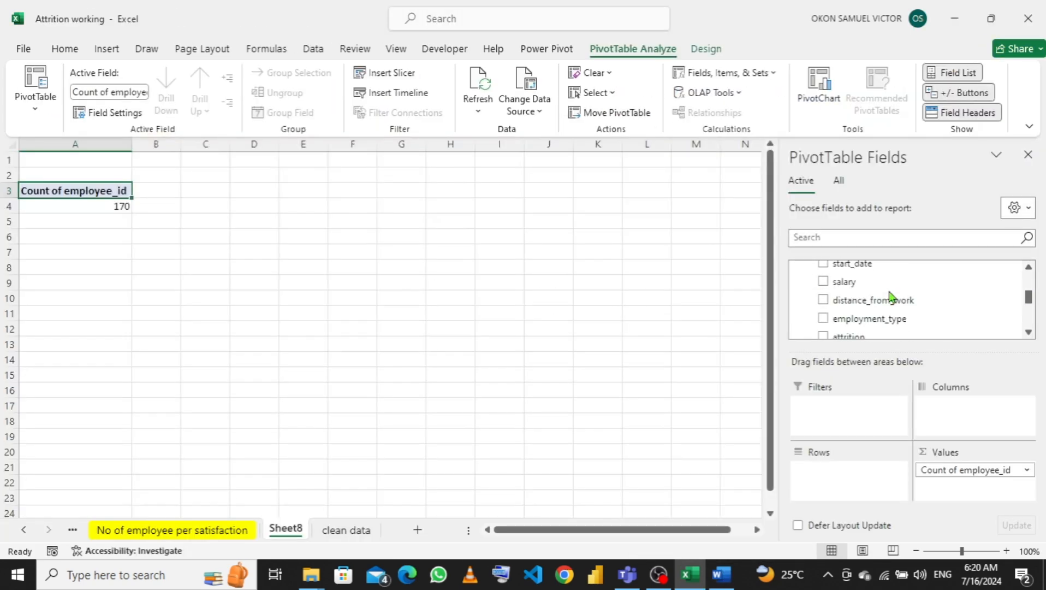
scroll(889, 298, "down", 4)
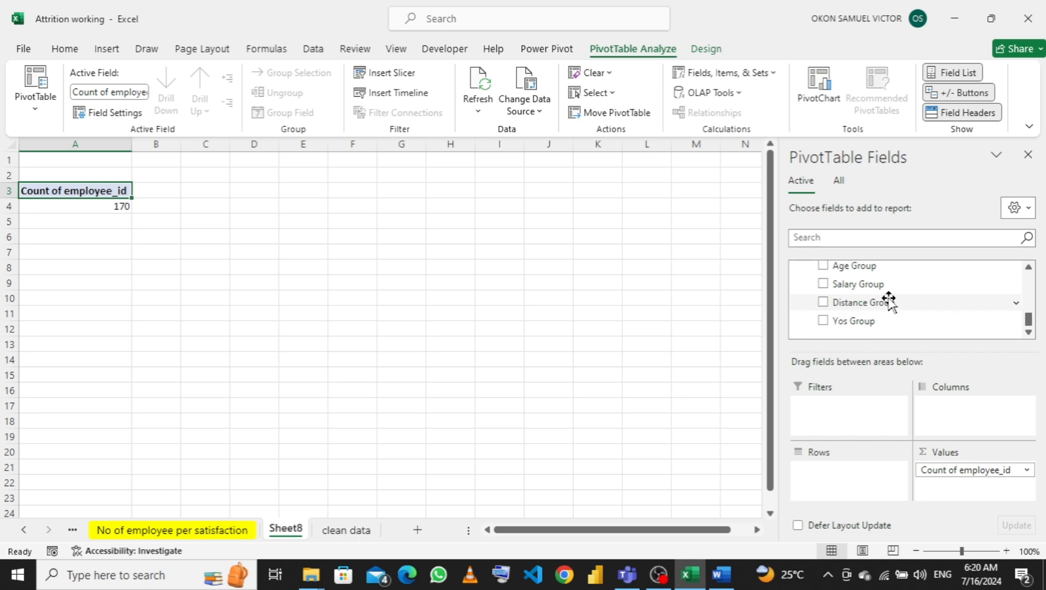
scroll(889, 299, "up", 2)
scroll(889, 299, "down", 2)
left_click_drag(880, 301, 854, 470)
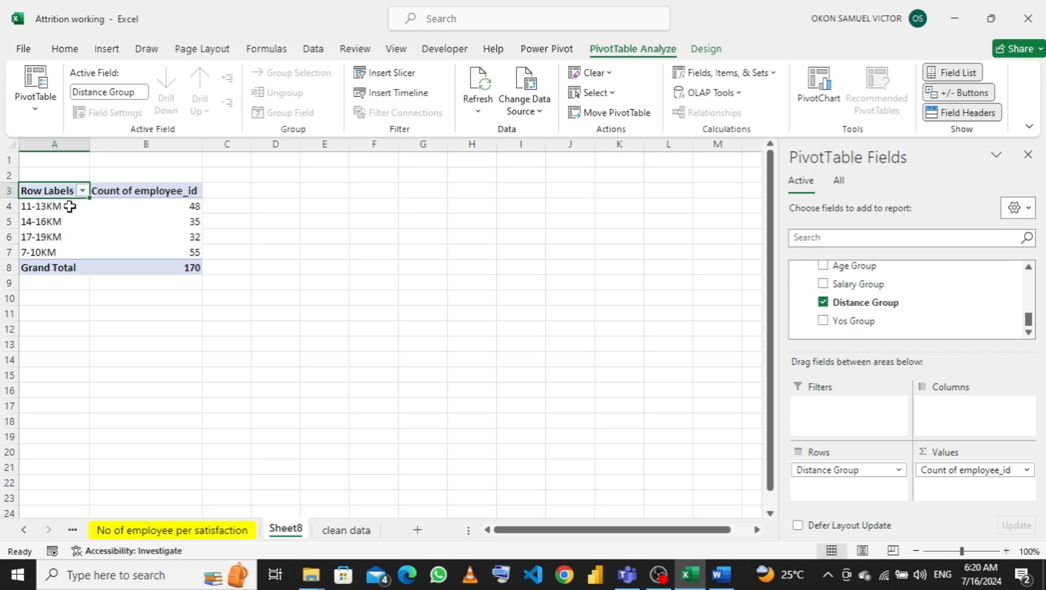
Step: Sort the distance group PivotTable by employee count from largest to smallest
left_click(182, 205)
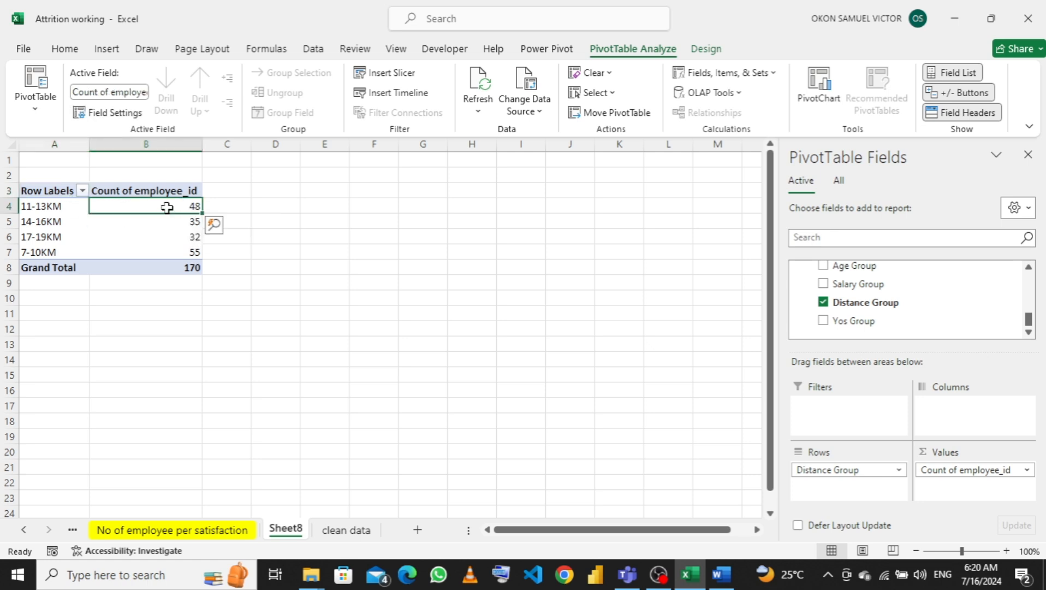
right_click(167, 207)
mouse_move(238, 344)
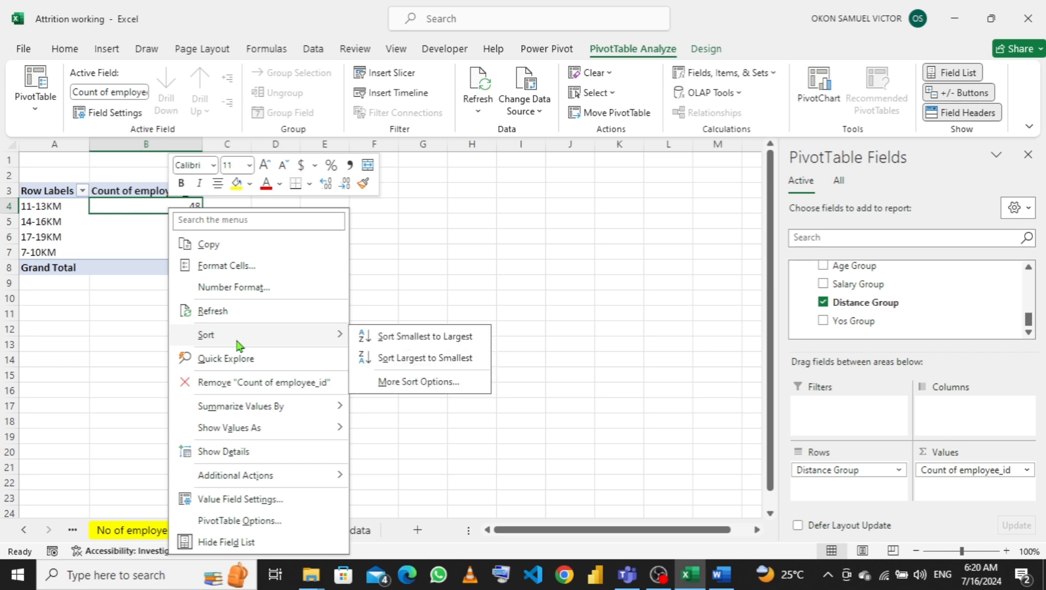
left_click(422, 358)
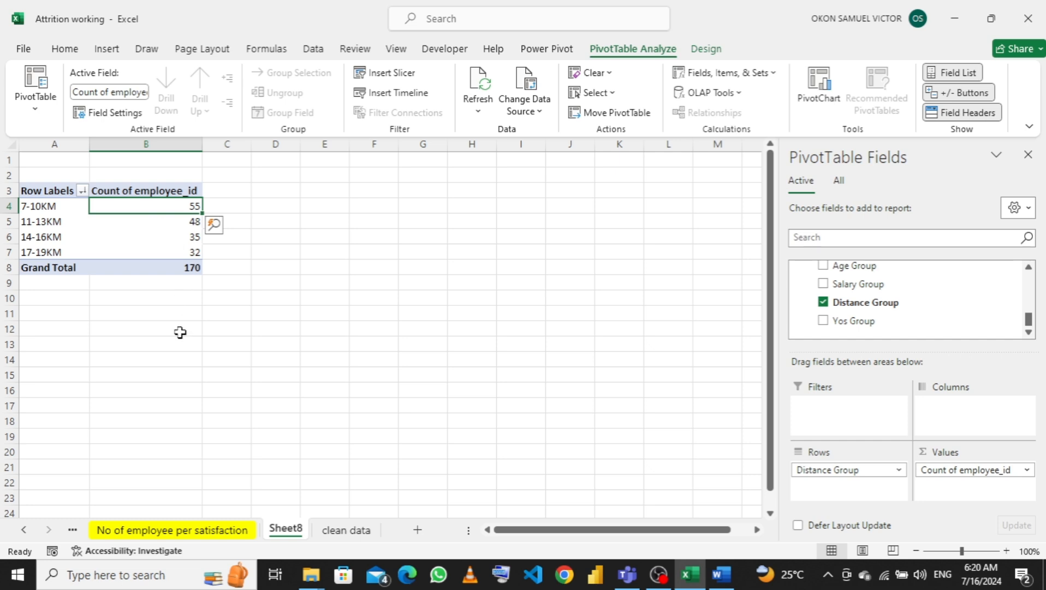
Step: On the "No of employee per satisfaction" sheet, insert a clustered column PivotChart and move it clear of the table
left_click(178, 531)
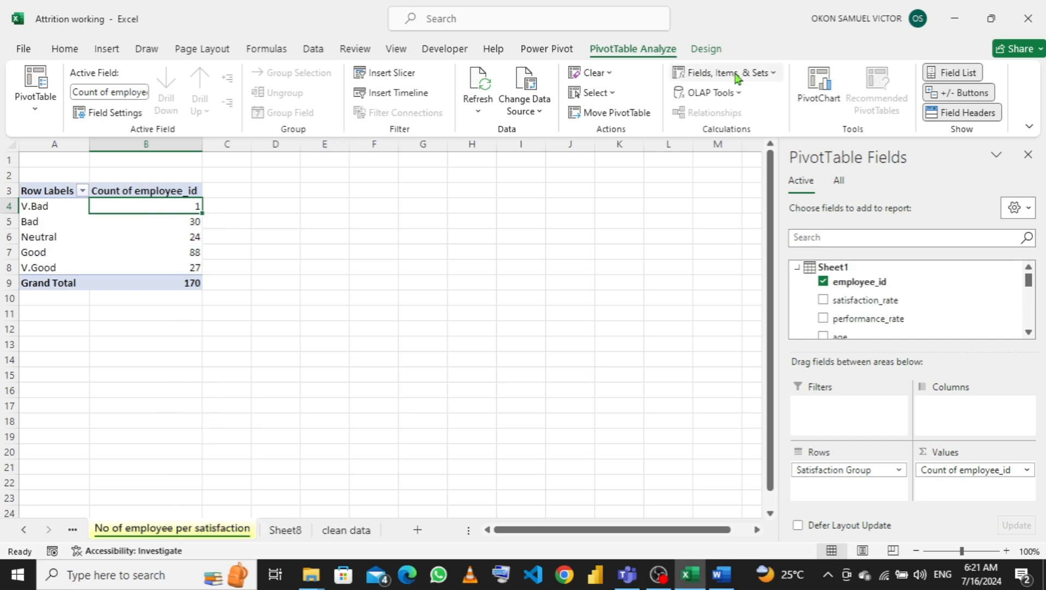
left_click(824, 82)
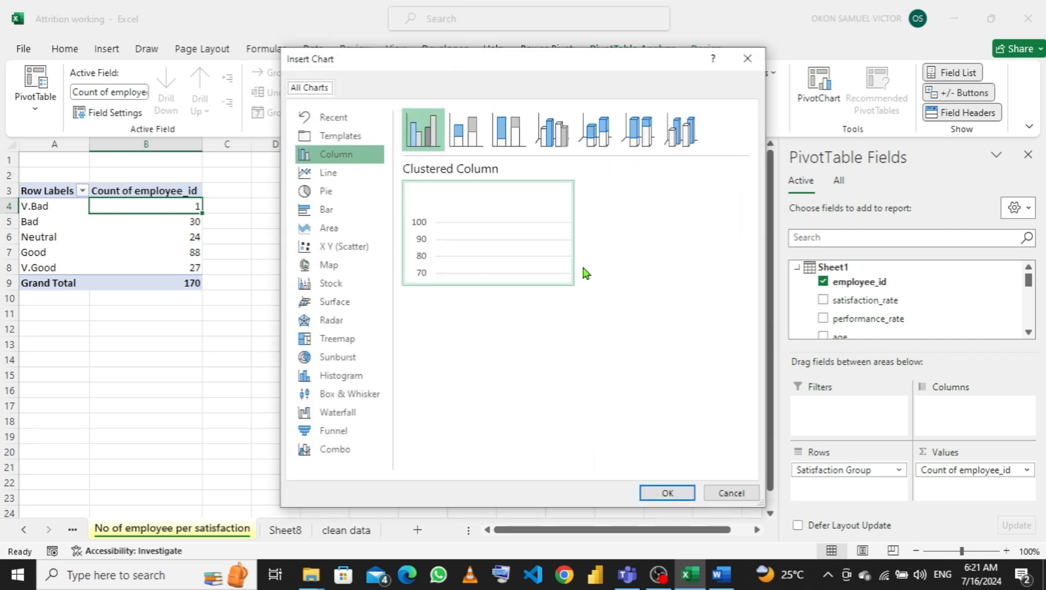
left_click(659, 497)
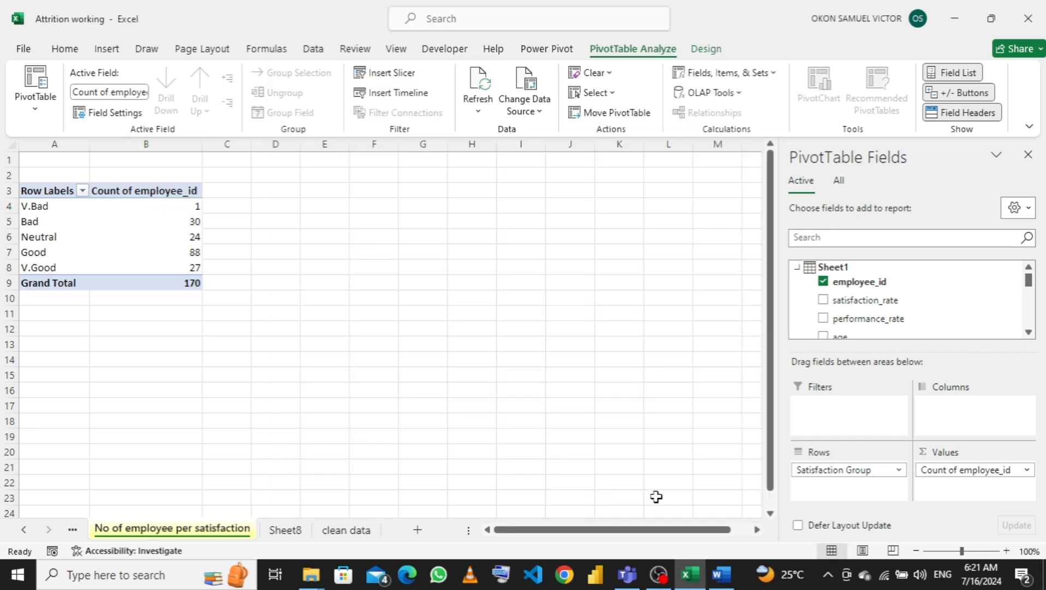
left_click_drag(512, 243, 592, 219)
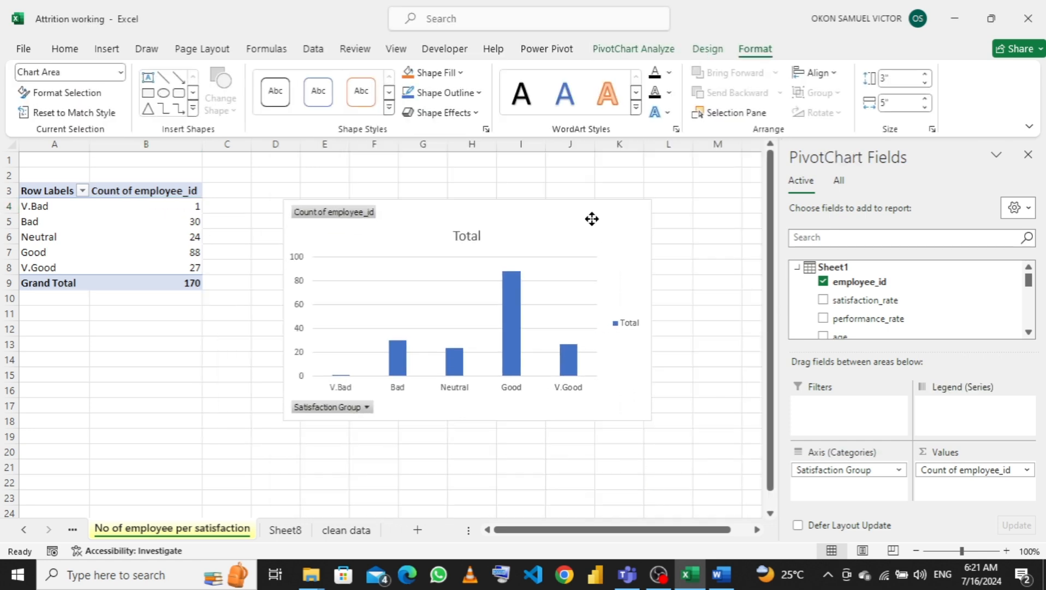
Step: Rename the distance group PivotTable's sheet as "No of employee per distance"
left_click(289, 532)
double_click(284, 529)
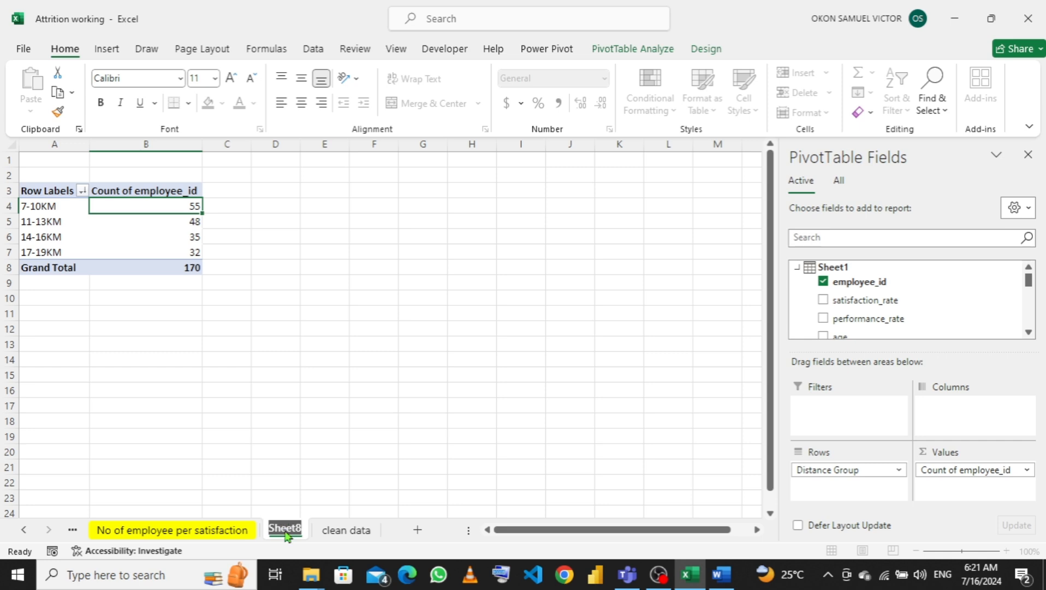
type("No of")
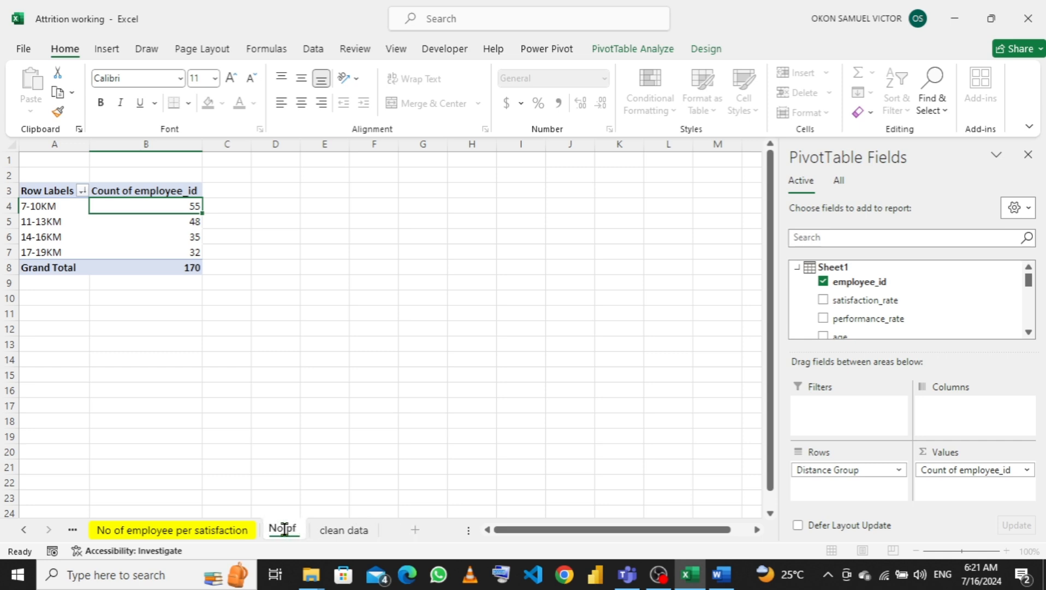
type(" emplo")
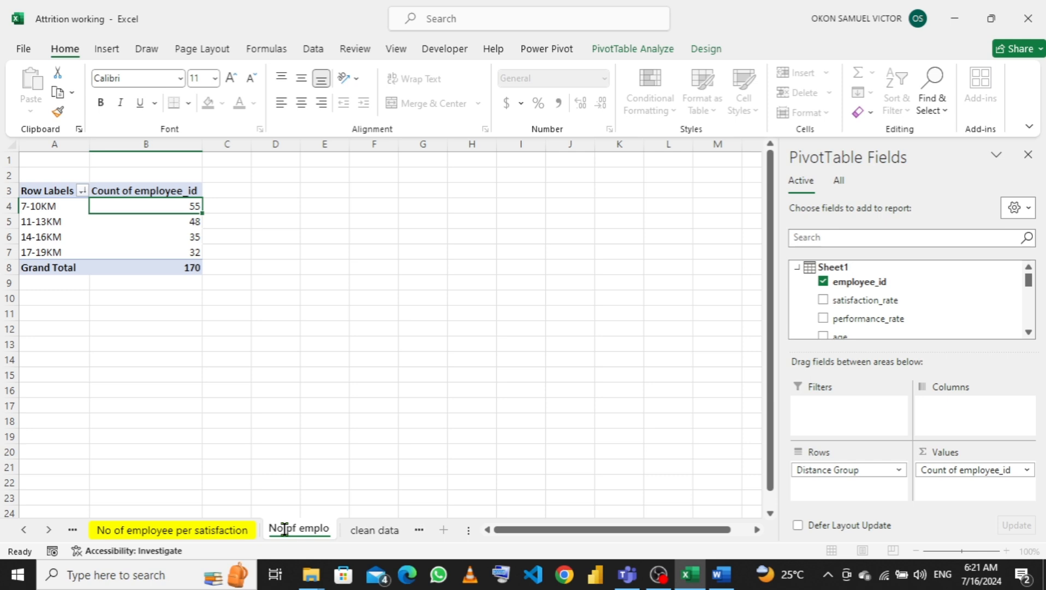
type("yeee")
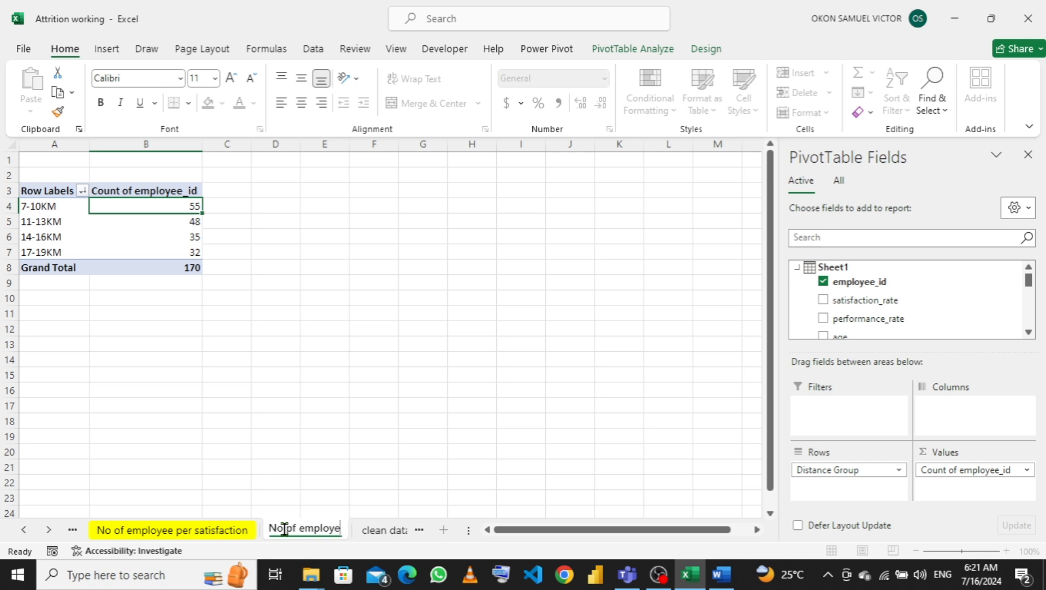
key("BackSpace")
type("per di")
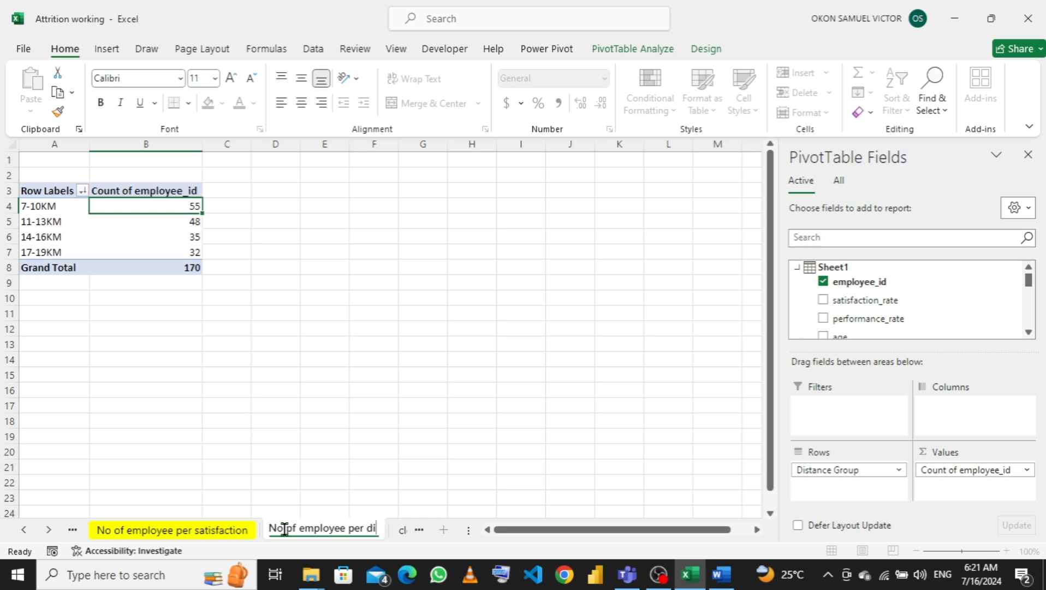
type("stance")
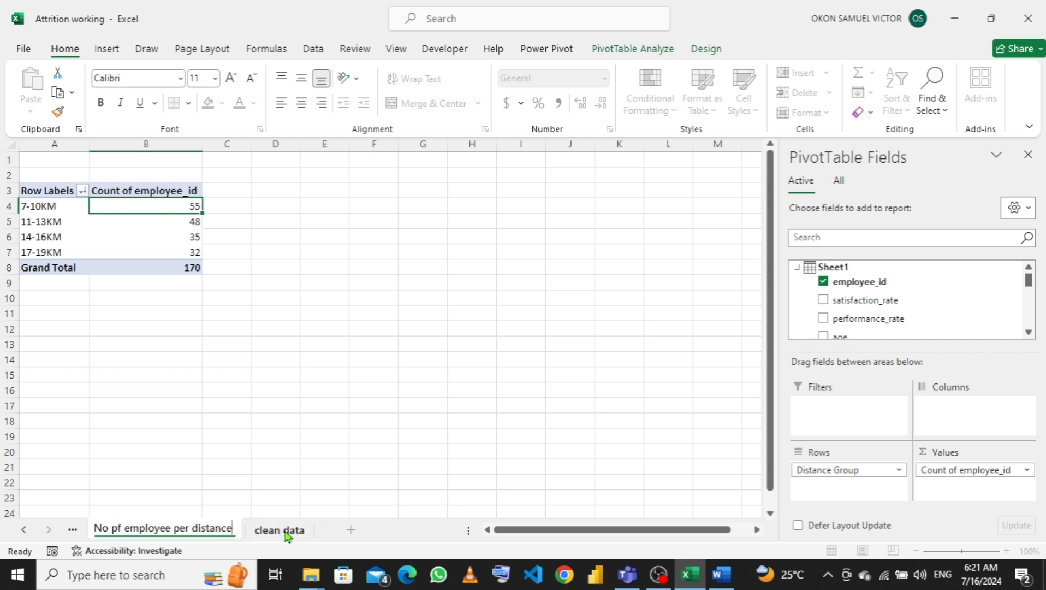
key("Return")
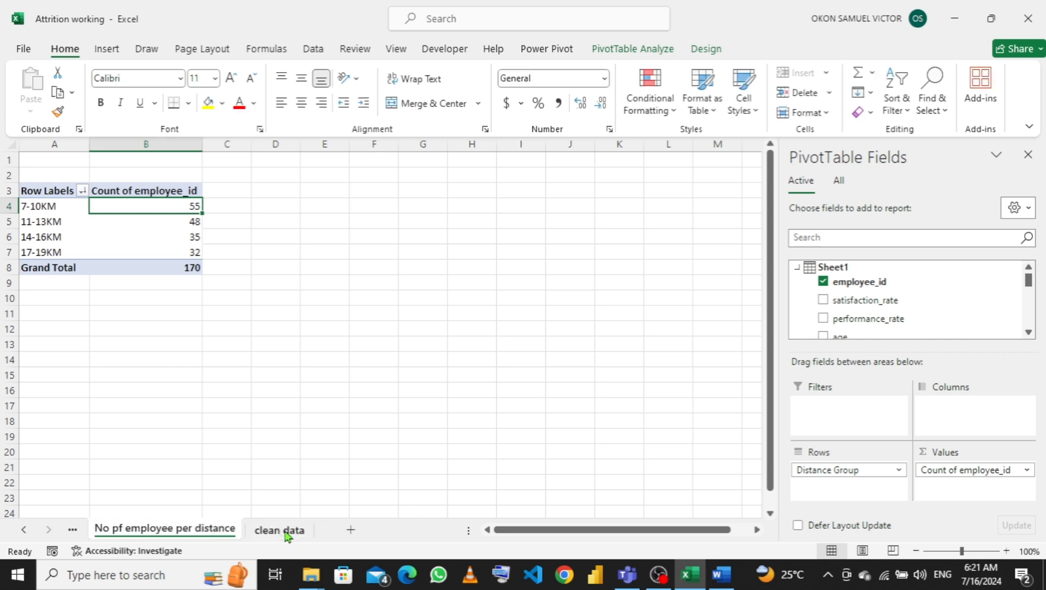
double_click(117, 529)
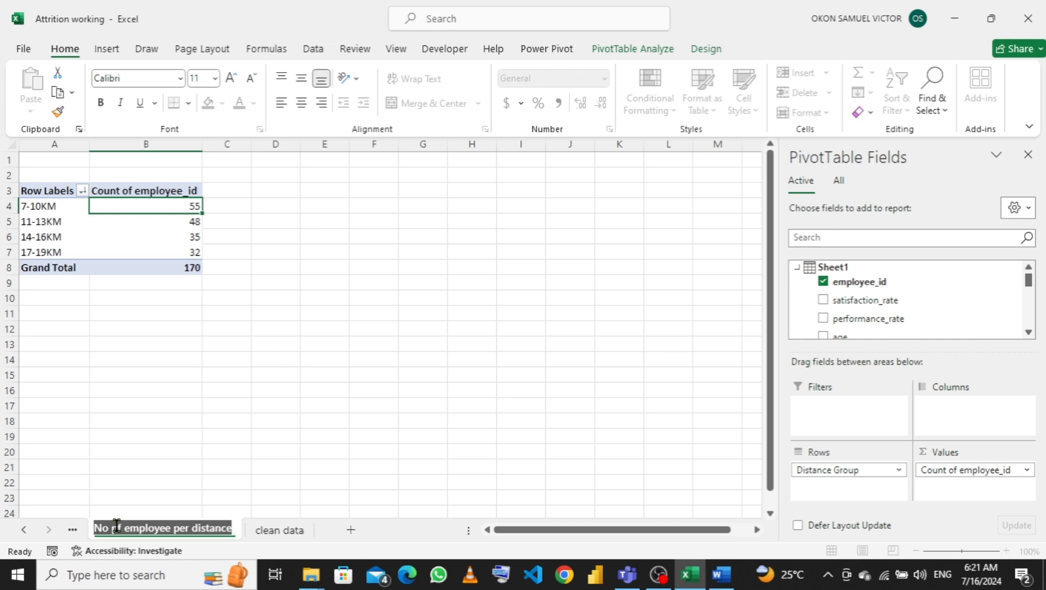
left_click(116, 527)
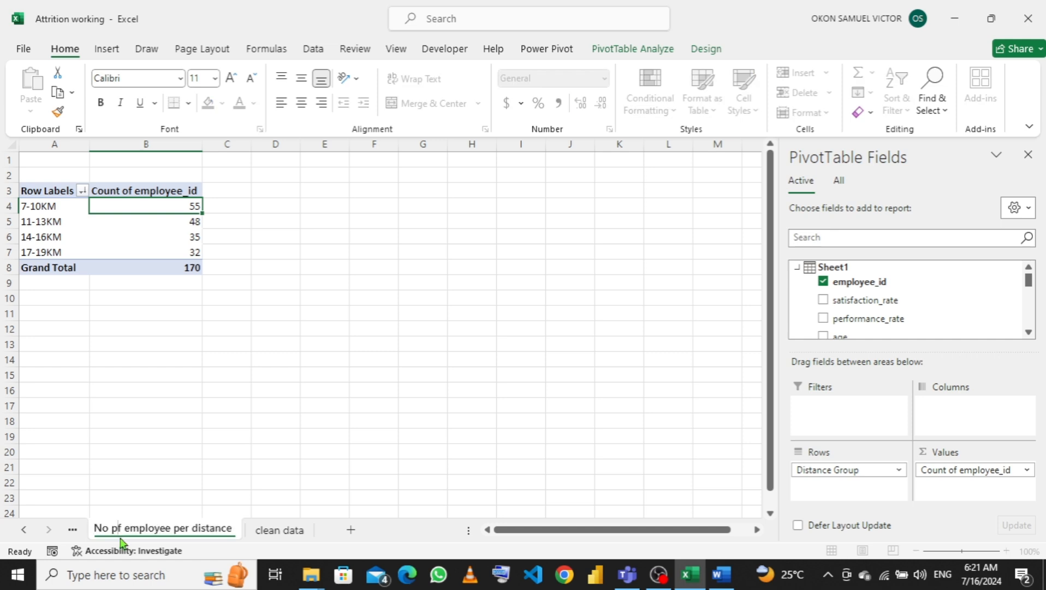
key("BackSpace")
type("o")
key("Return")
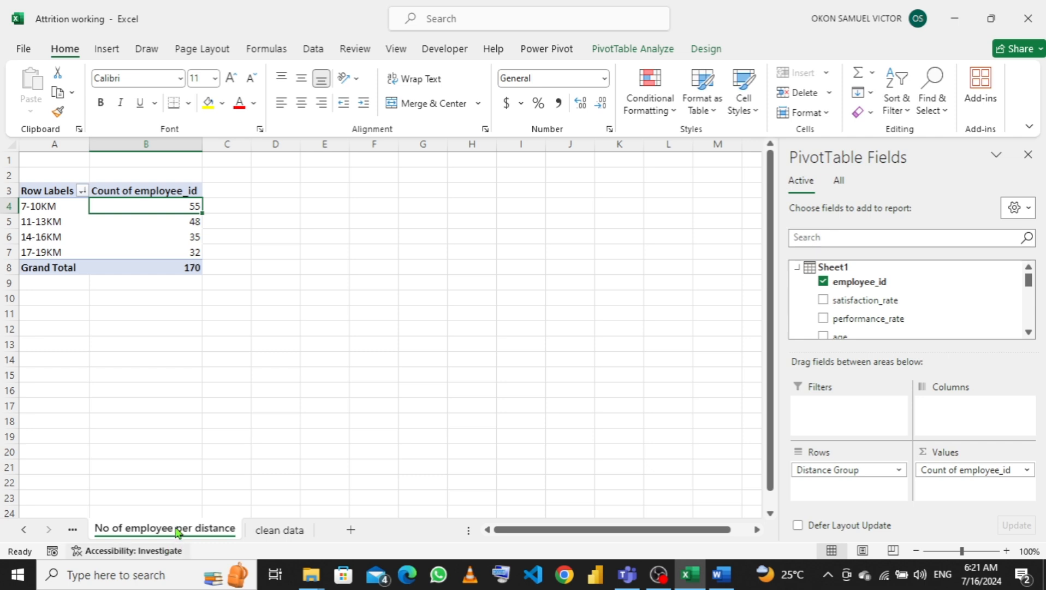
Step: Color the "No of employee per distance" sheet tab dark blue
right_click(177, 531)
mouse_move(227, 447)
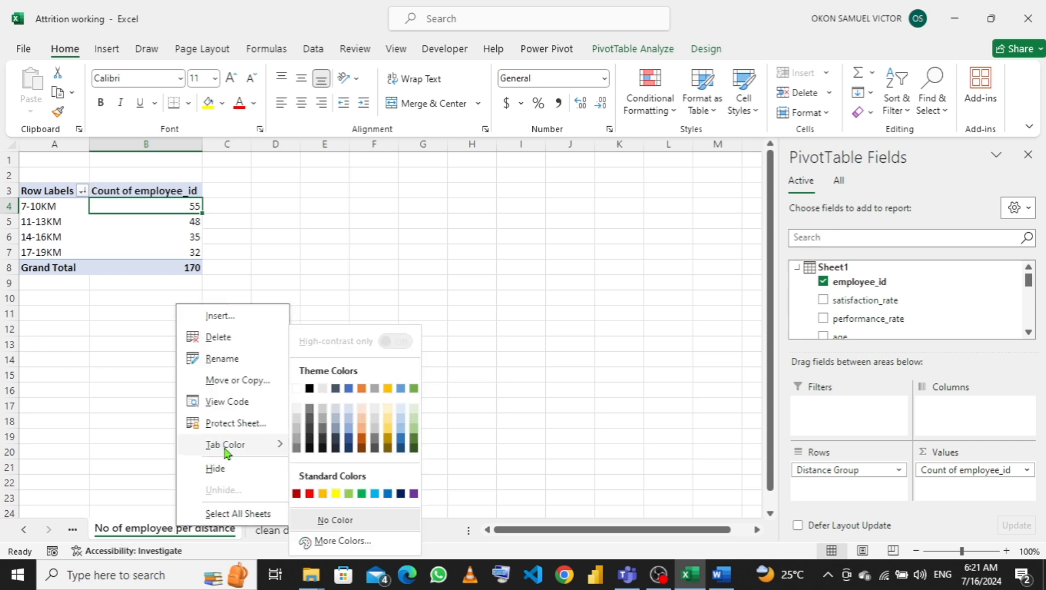
left_click(350, 448)
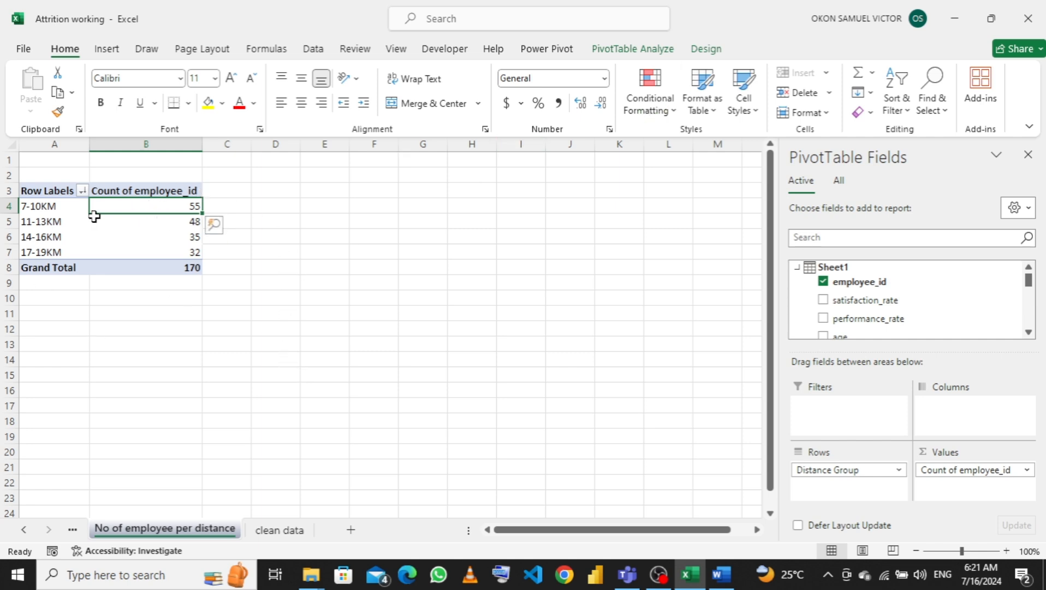
Step: Insert a clustered column PivotChart for the distance group PivotTable and move it away from the table
left_click(637, 53)
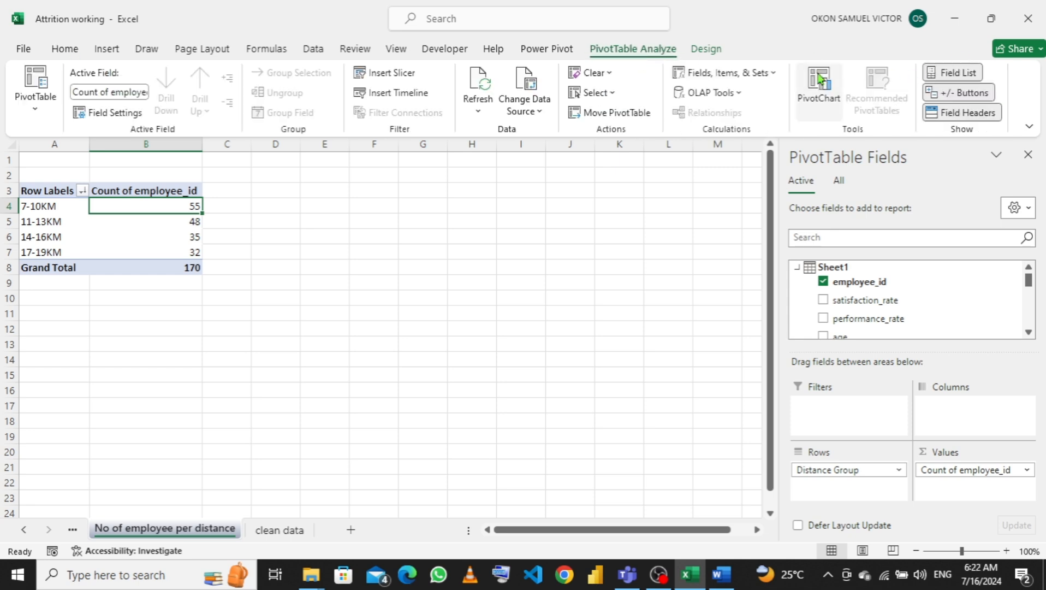
left_click(819, 77)
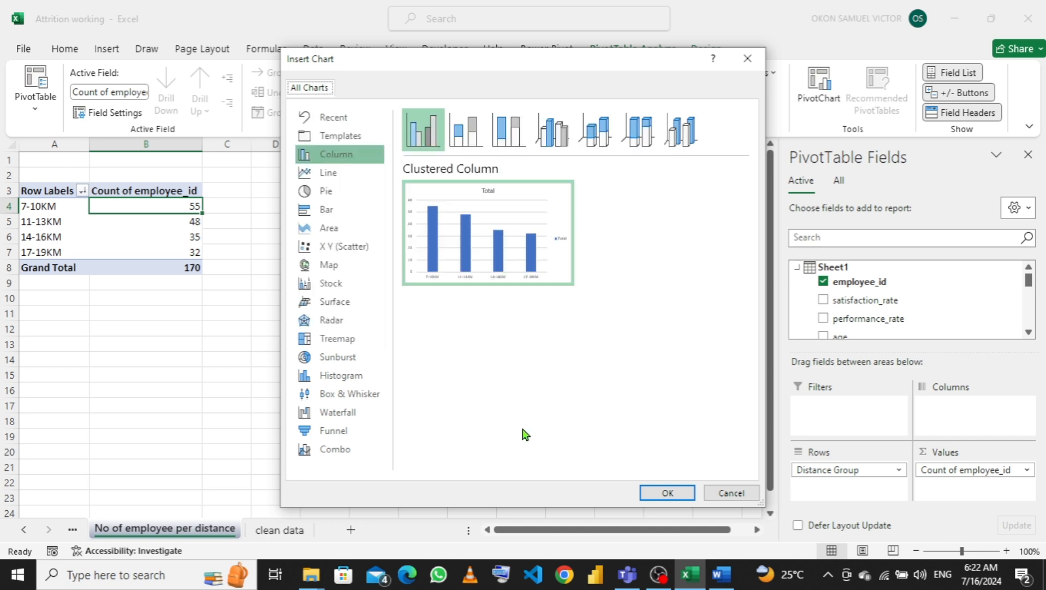
left_click(336, 174)
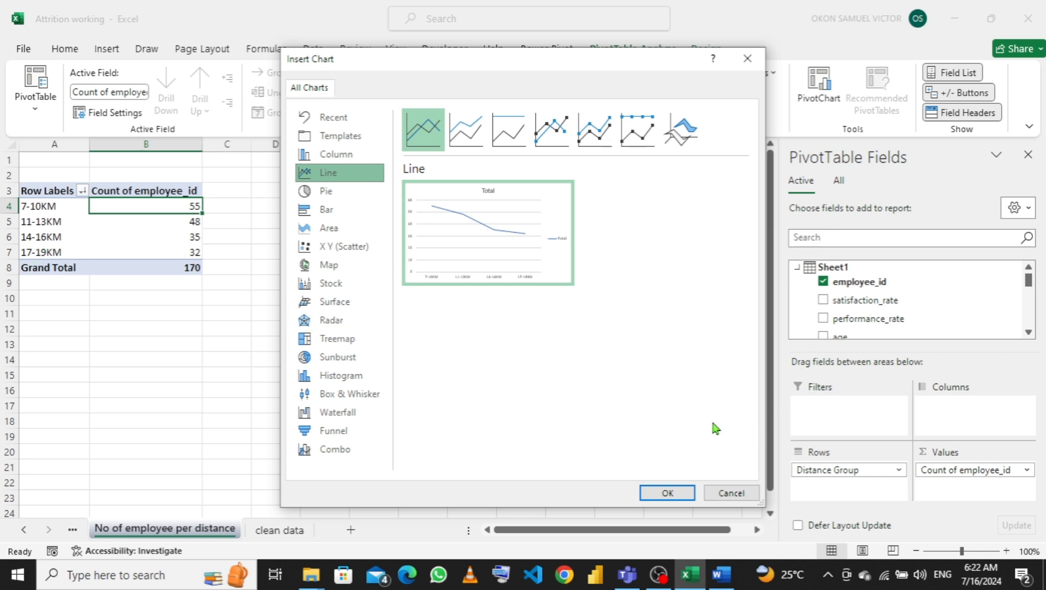
left_click(323, 212)
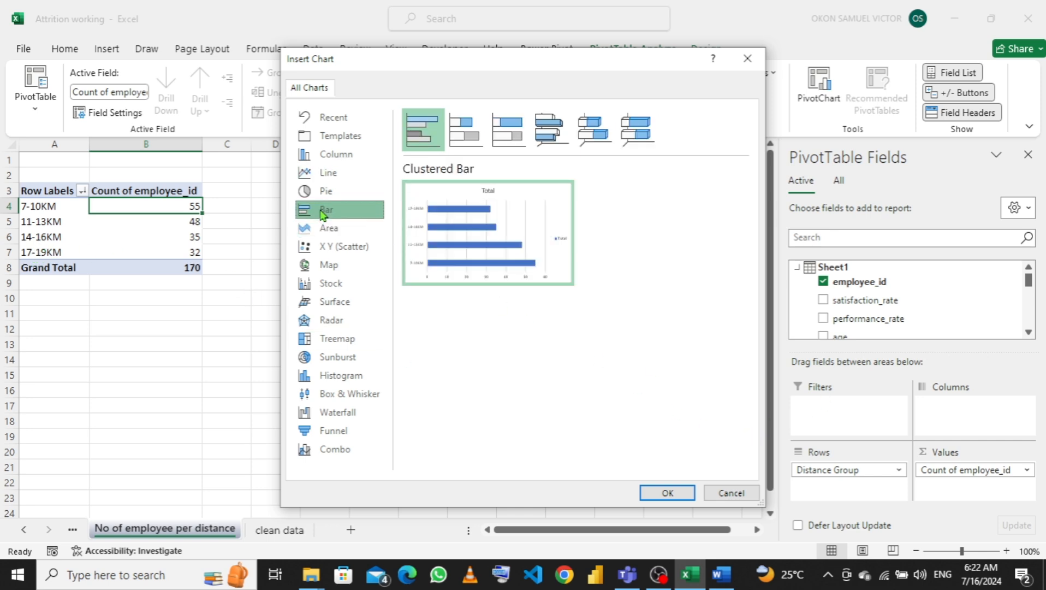
left_click(324, 157)
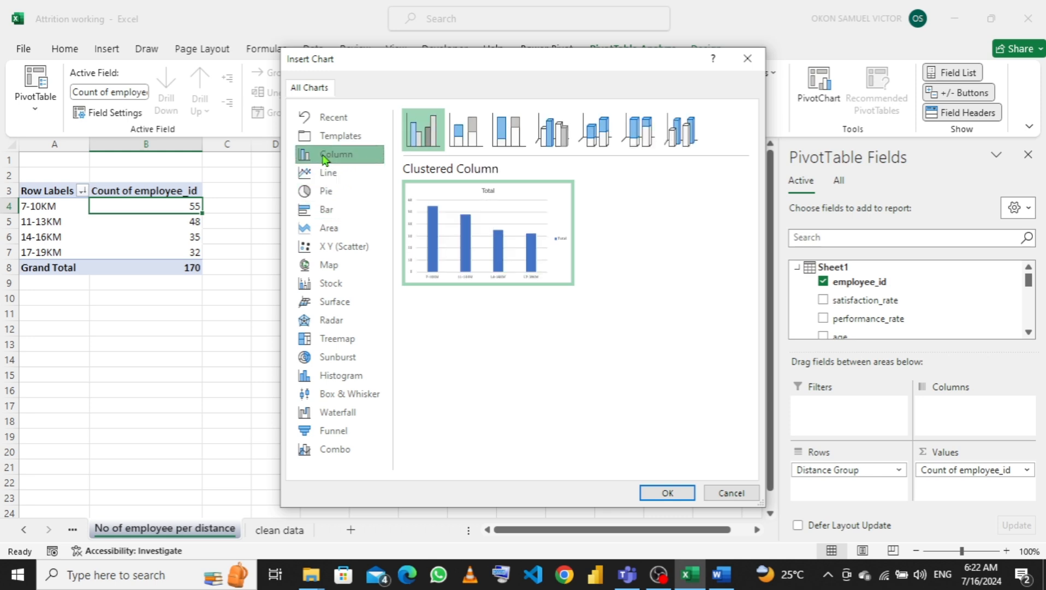
left_click(662, 493)
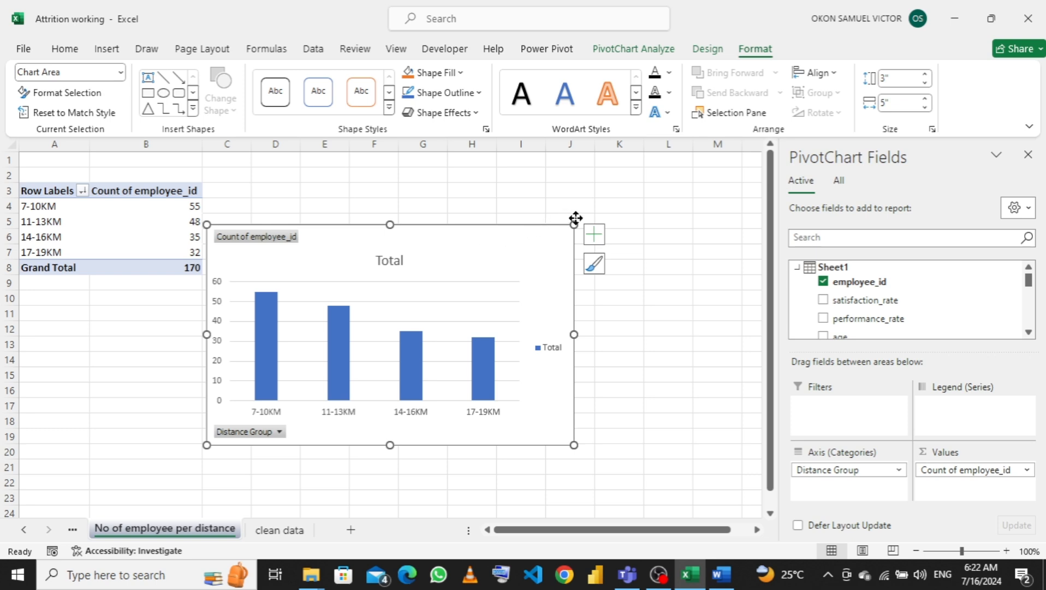
left_click_drag(575, 218, 583, 214)
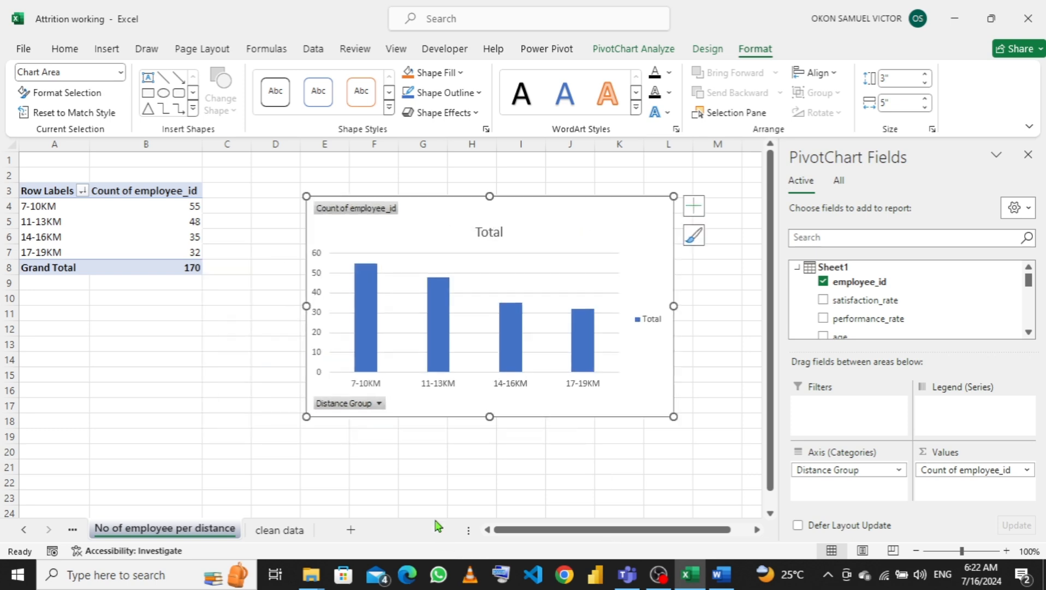
Step: Switch to the clean data sheet and check the next root cause item in the Word problem statement
left_click(273, 533)
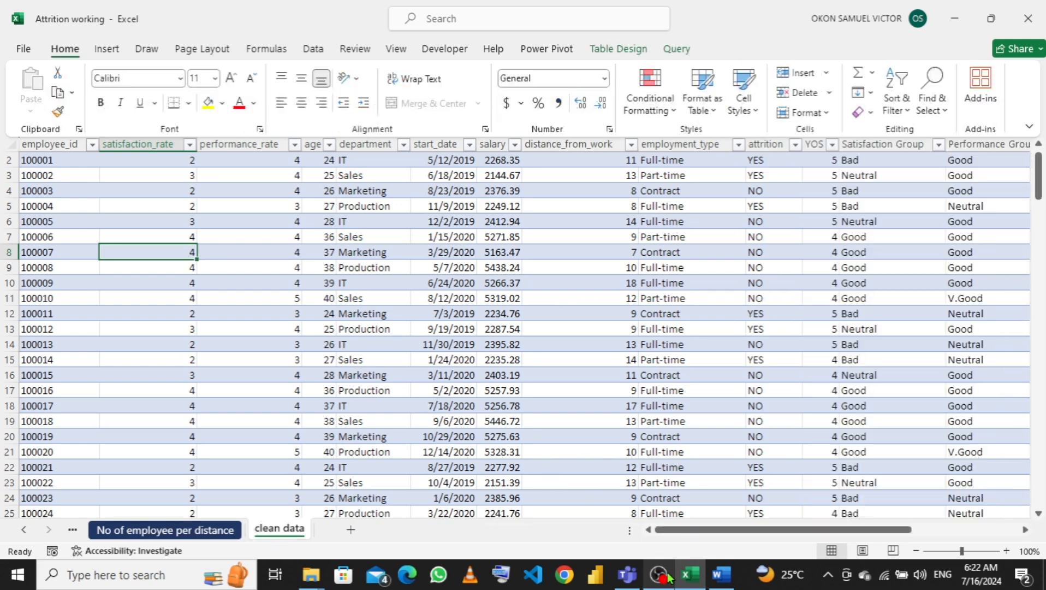
mouse_move(722, 578)
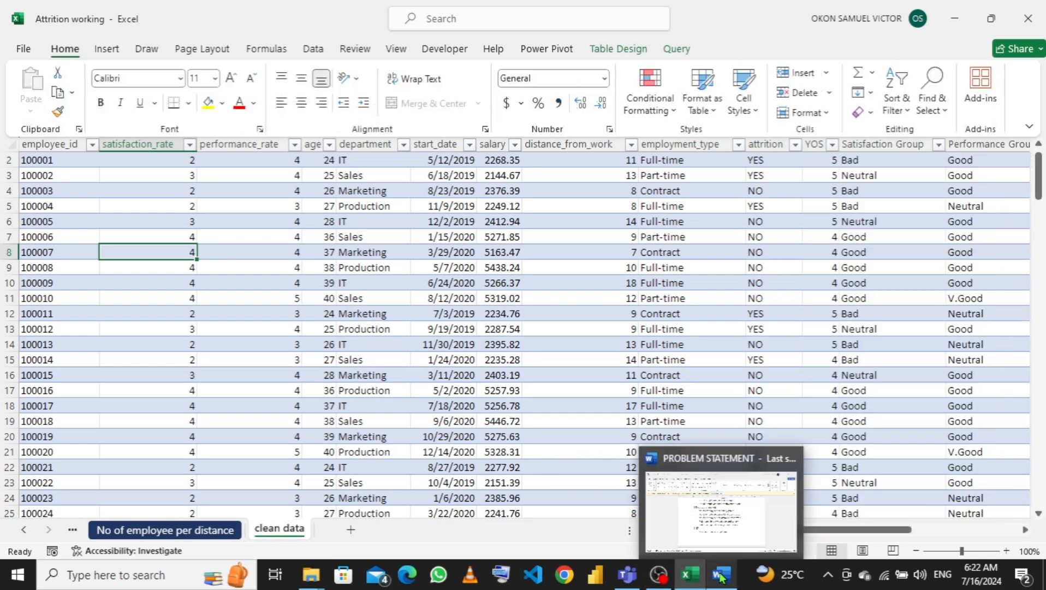
left_click(713, 492)
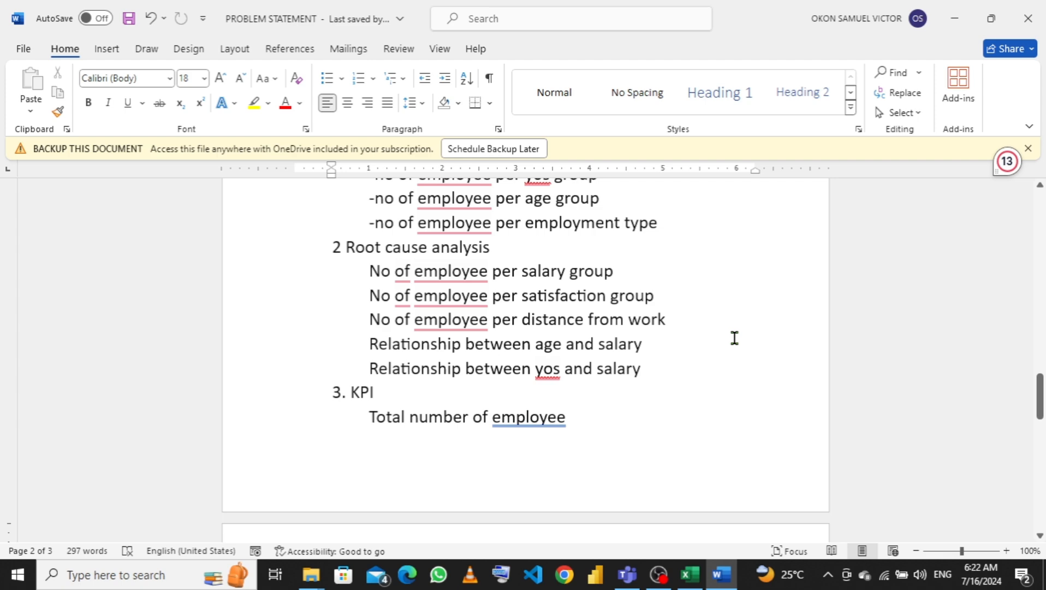
Step: Switch to Excel and insert a PivotTable from the clean data table on a new worksheet, adding the data to the Data Model
left_click(690, 575)
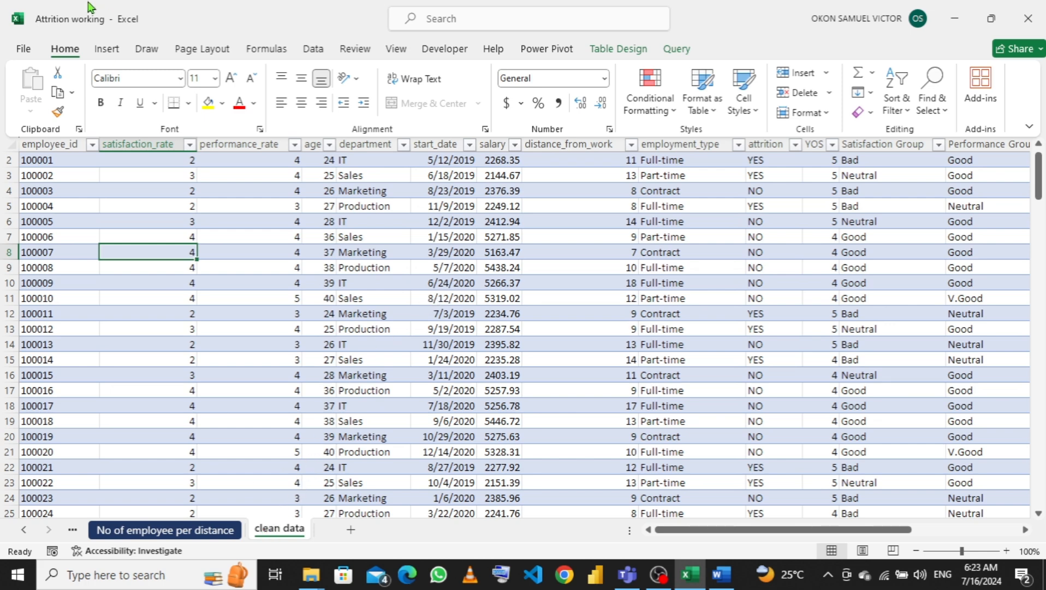
left_click(107, 49)
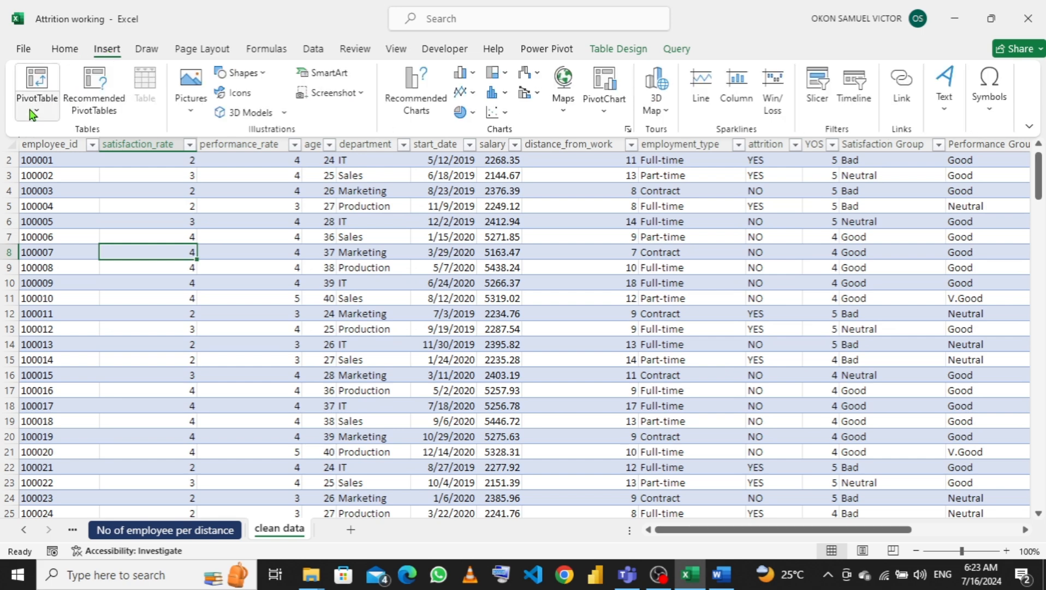
left_click(31, 114)
left_click(82, 136)
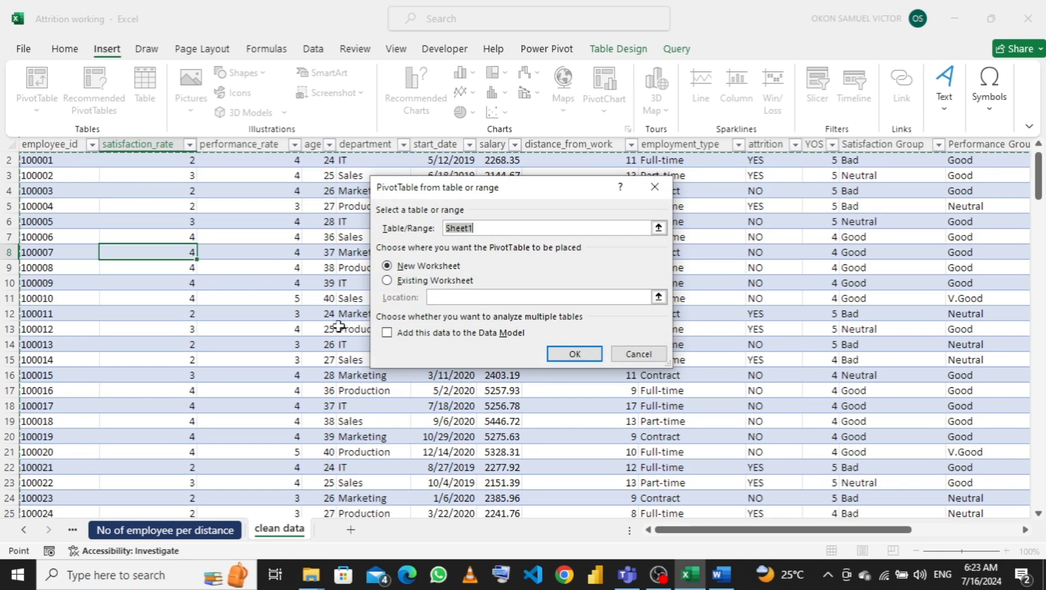
left_click(387, 333)
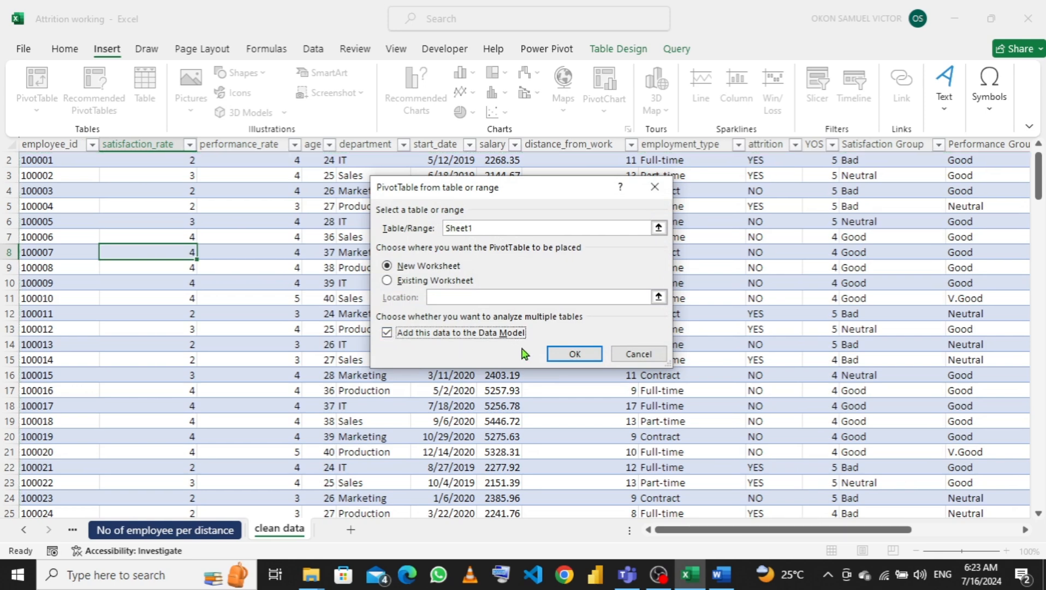
left_click(571, 362)
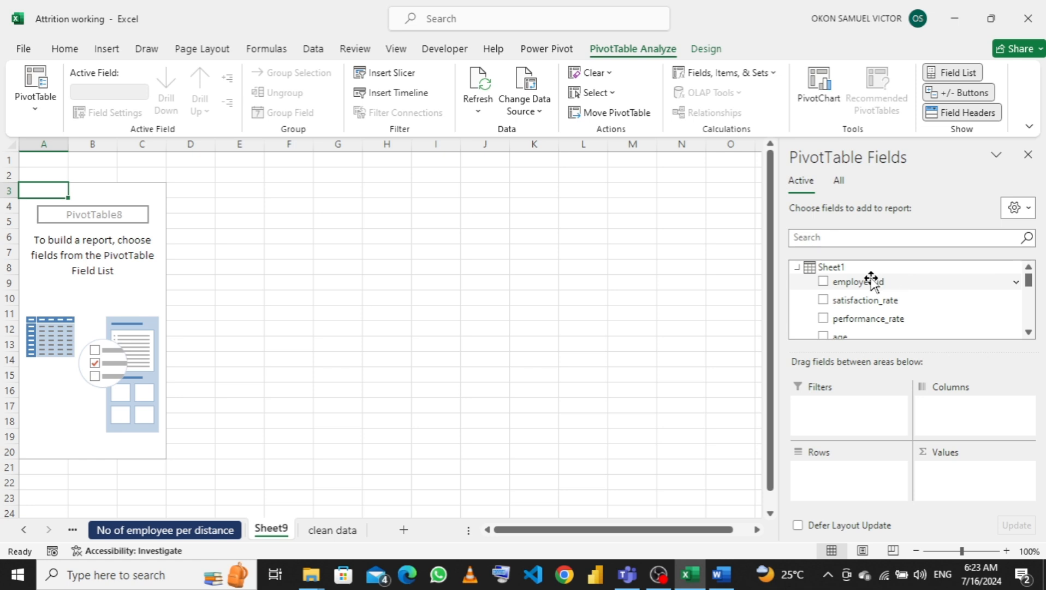
Step: Place the employee_id field in the rows of the new PivotTable and look over the listed IDs and remaining fields
left_click_drag(871, 281, 836, 478)
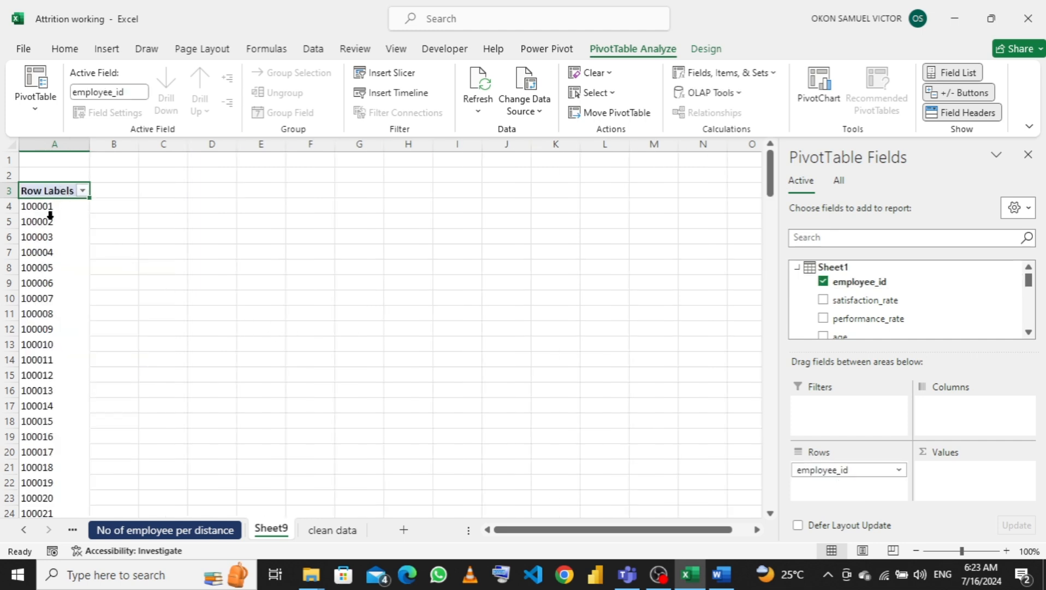
scroll(50, 229, "down", 13)
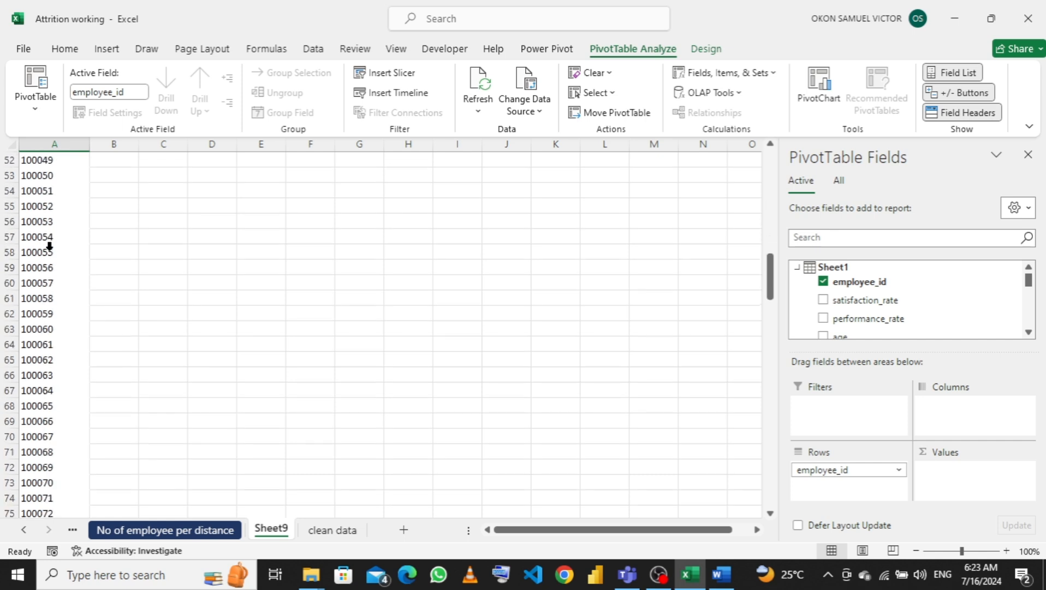
scroll(50, 246, "up", 13)
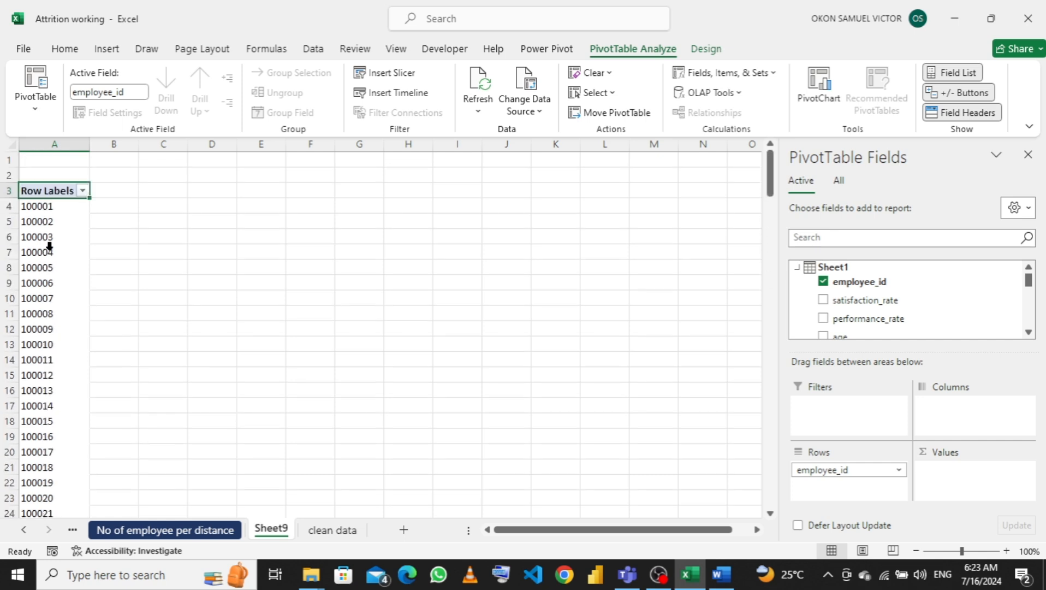
scroll(895, 324, "down", 3)
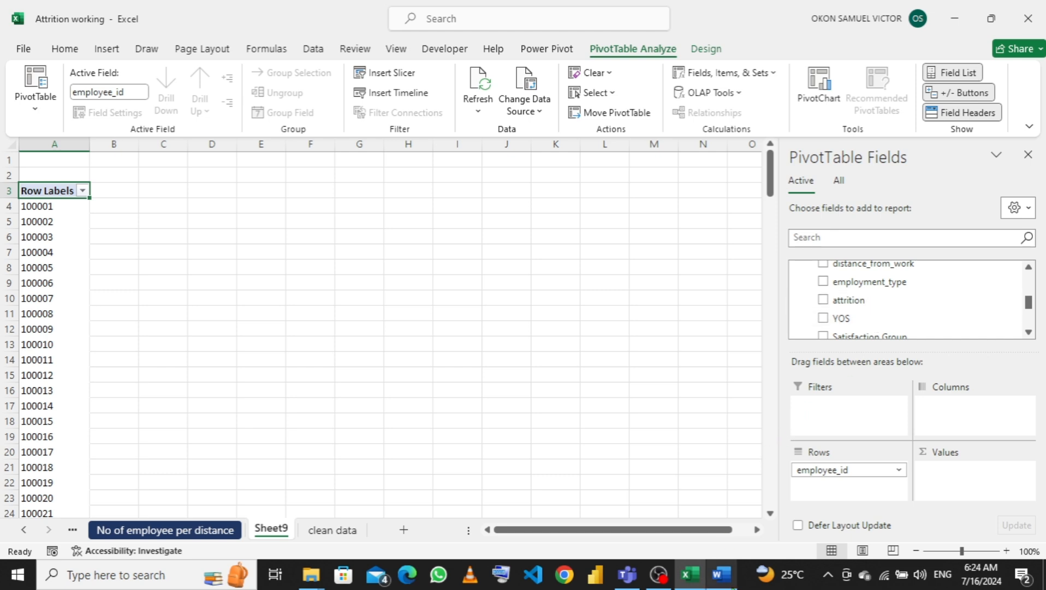
Step: Add the age and salary fields to the PivotTable's values beside the employee_id rows
mouse_move(728, 586)
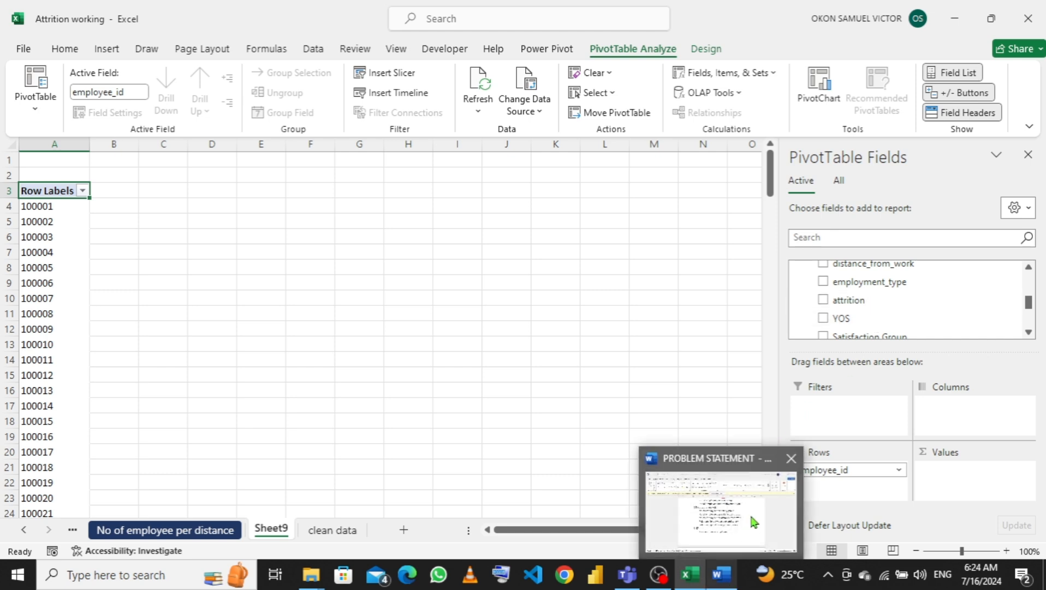
mouse_move(754, 521)
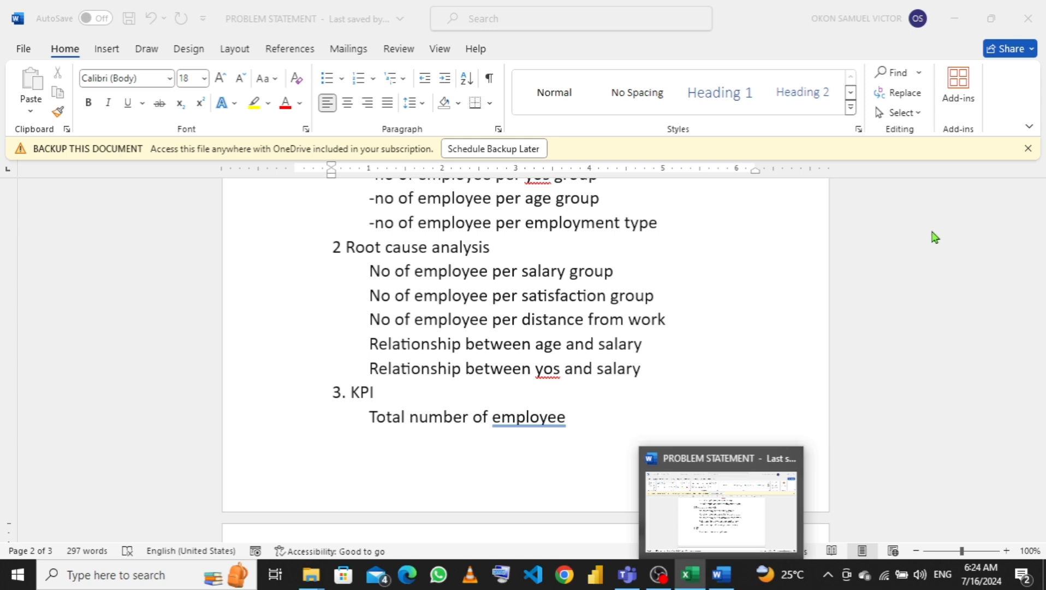
scroll(906, 299, "down", 2)
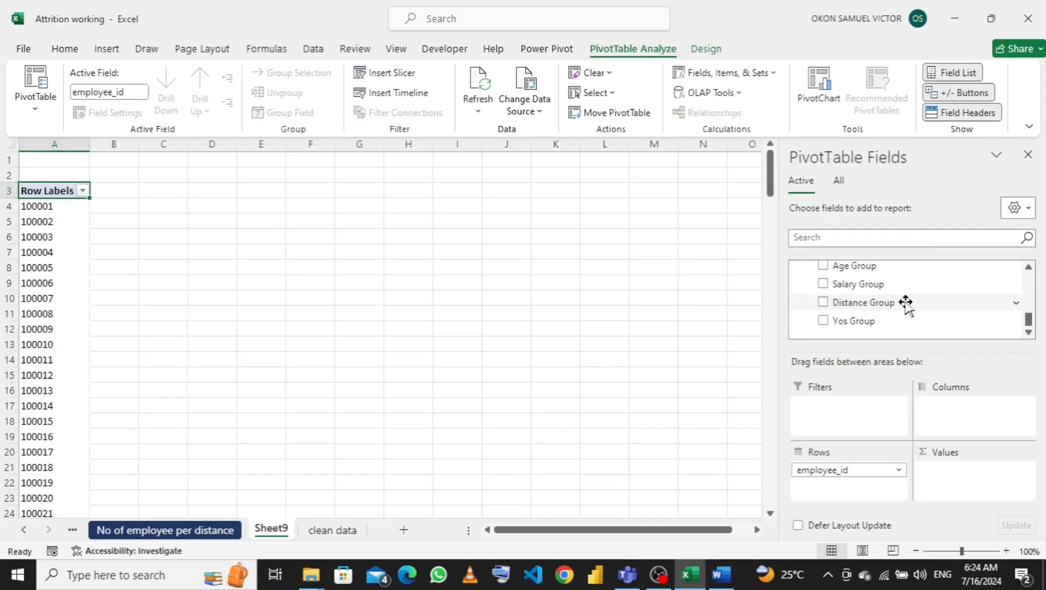
scroll(907, 302, "up", 4)
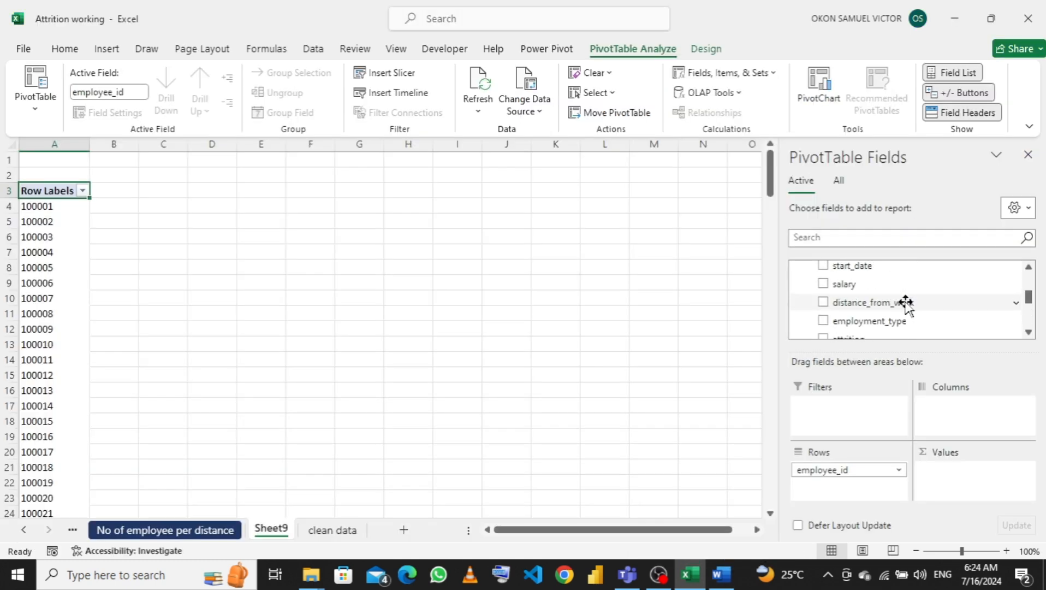
scroll(906, 302, "up", 2)
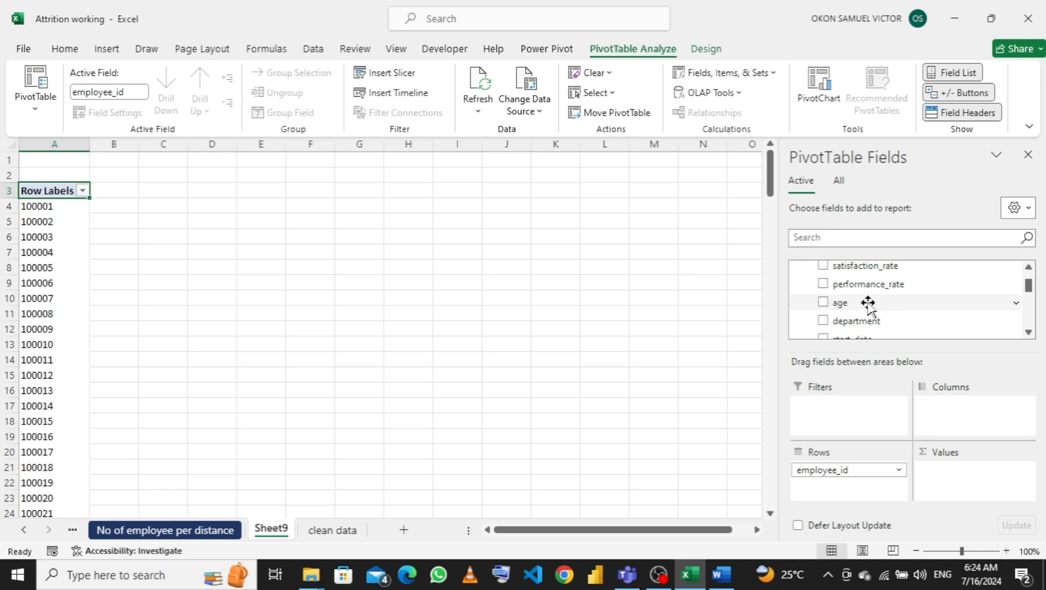
left_click_drag(846, 304, 946, 480)
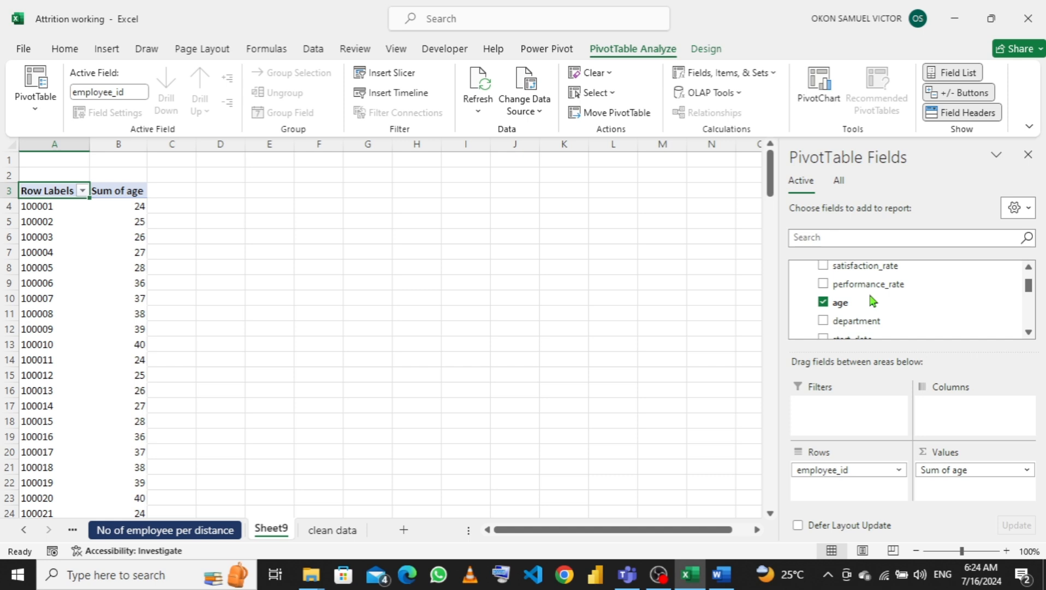
scroll(872, 300, "up", 1)
scroll(872, 301, "down", 3)
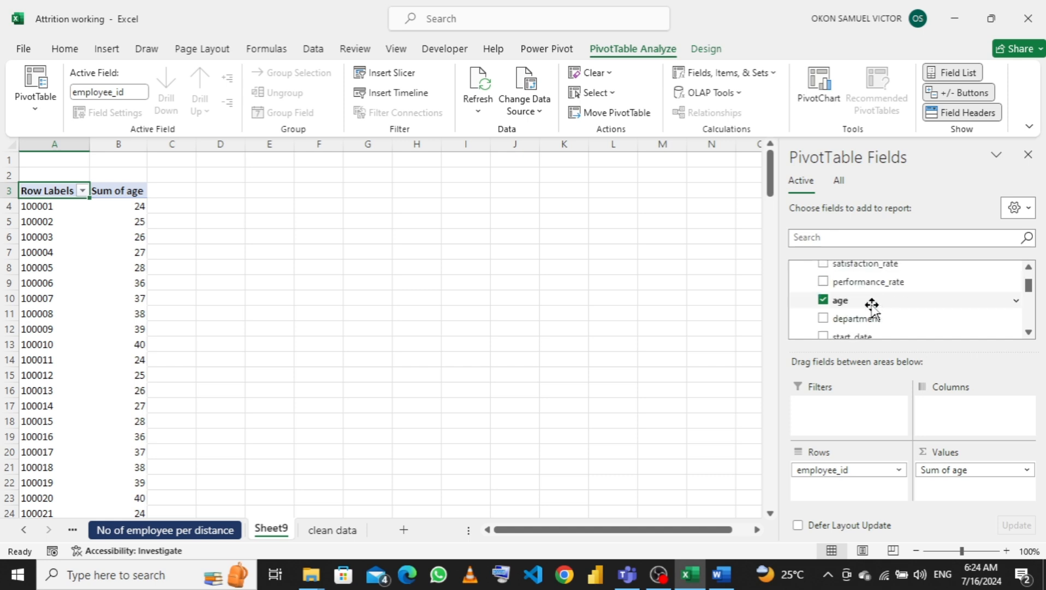
left_click_drag(860, 321, 962, 483)
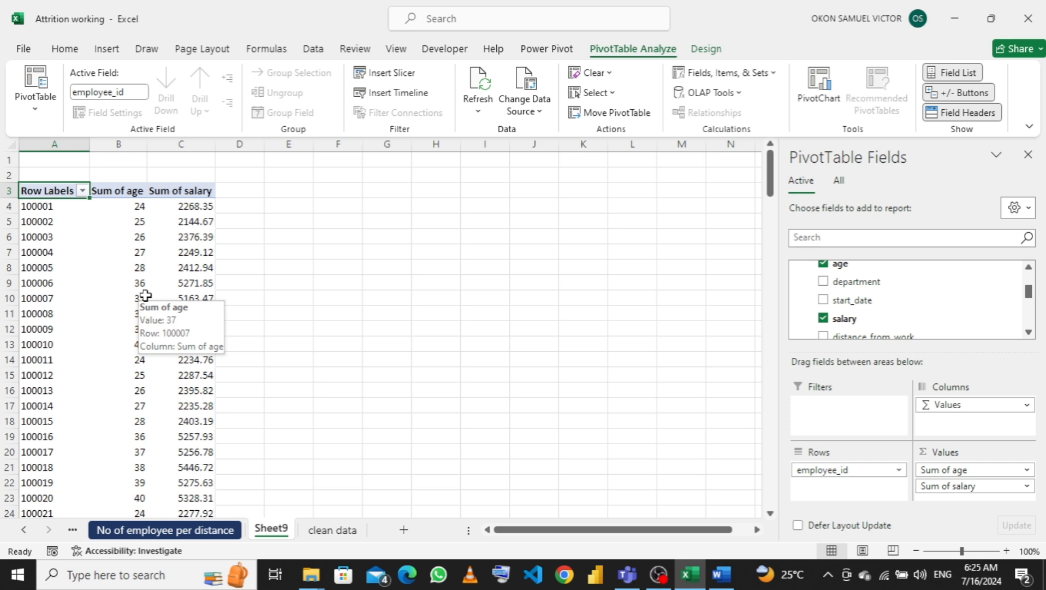
Step: Insert an empty marker-only scatter chart on Sheet9, starting from a blank cell outside the PivotTable
left_click(340, 206)
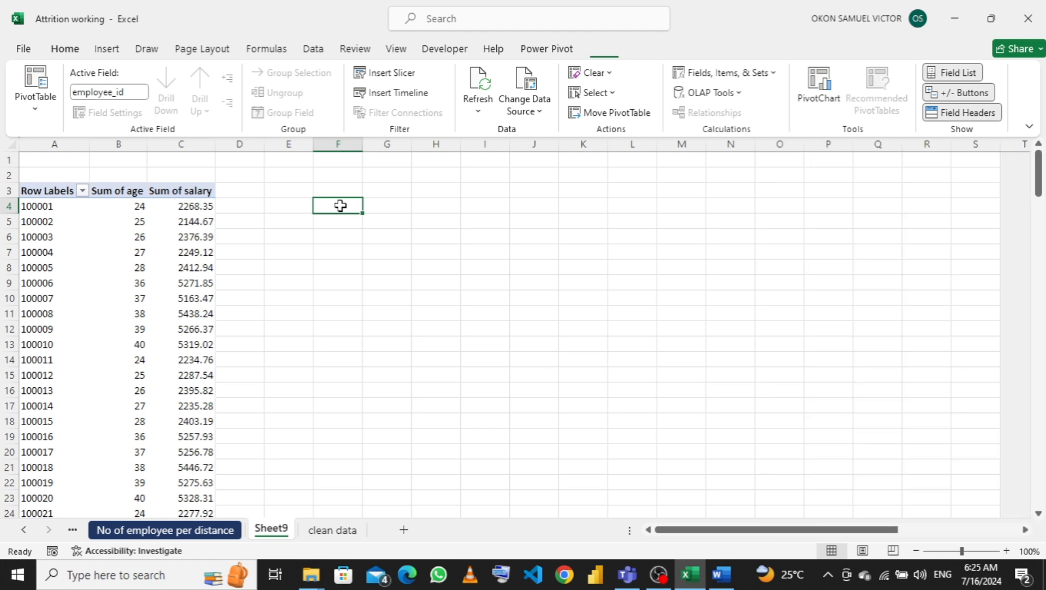
left_click(106, 50)
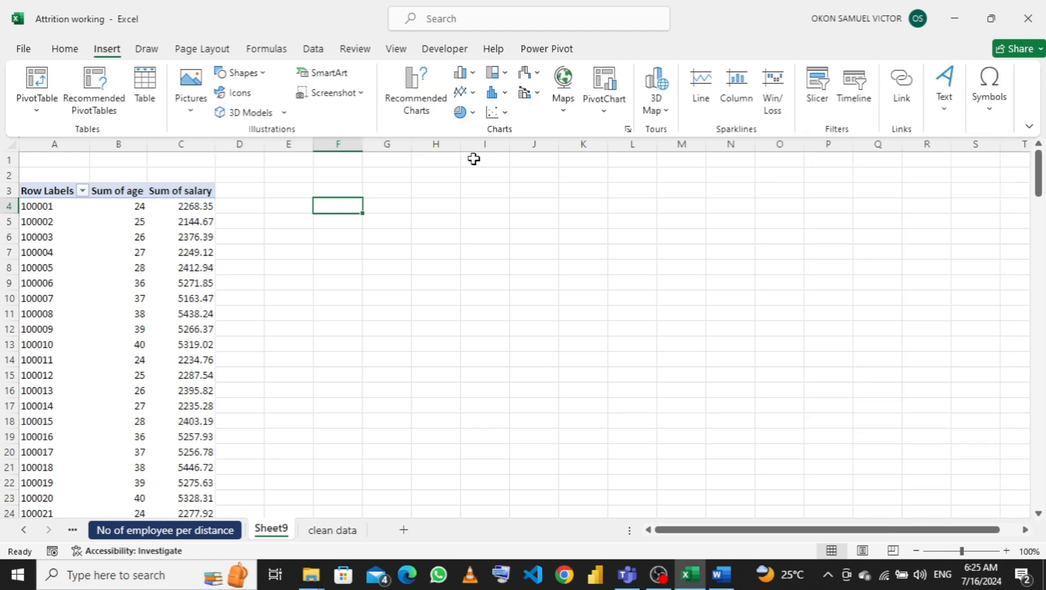
left_click(508, 115)
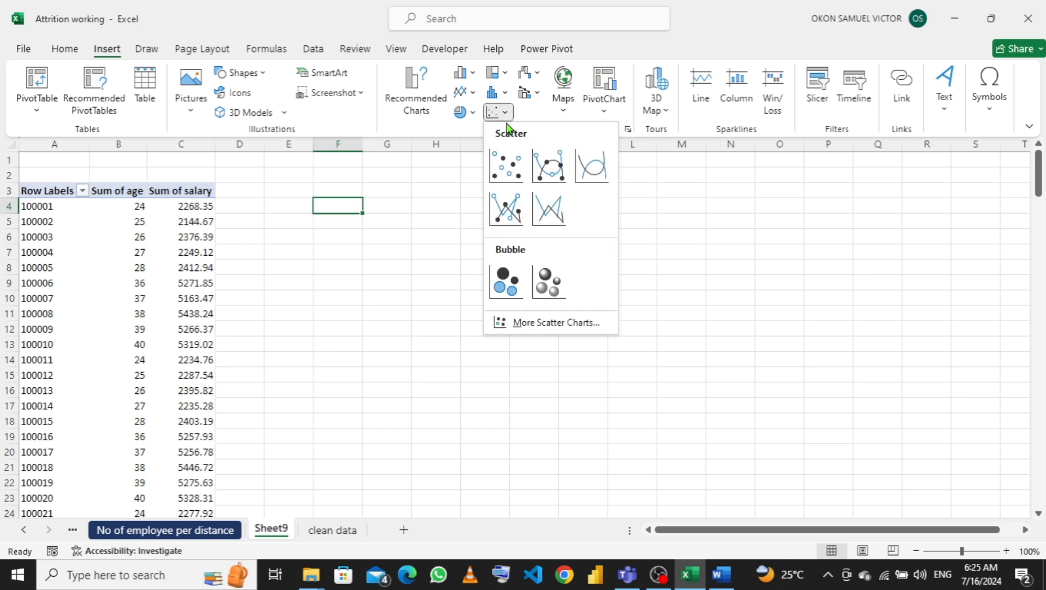
left_click(507, 166)
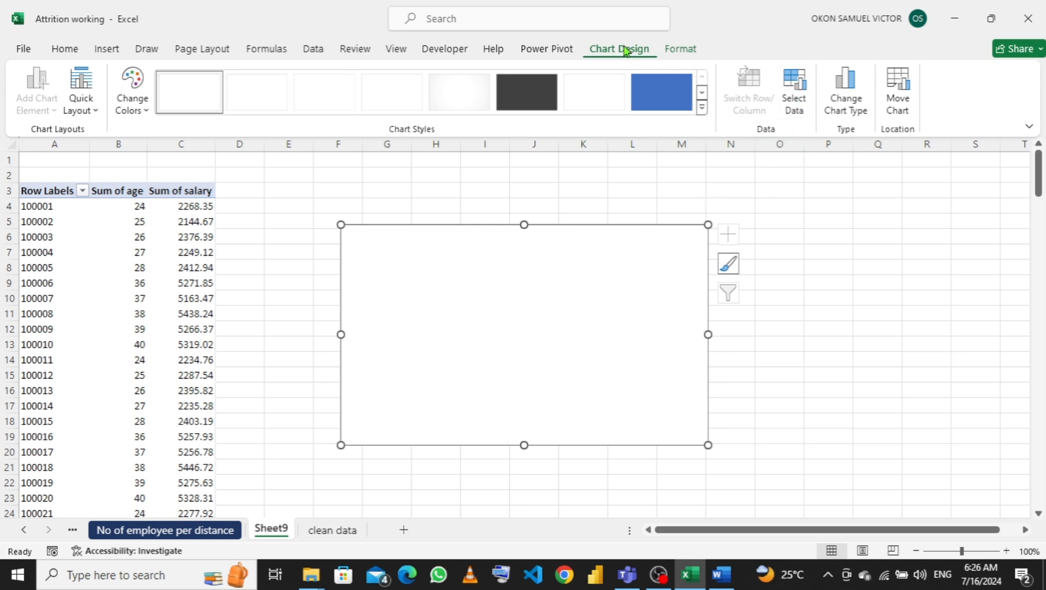
left_click(800, 94)
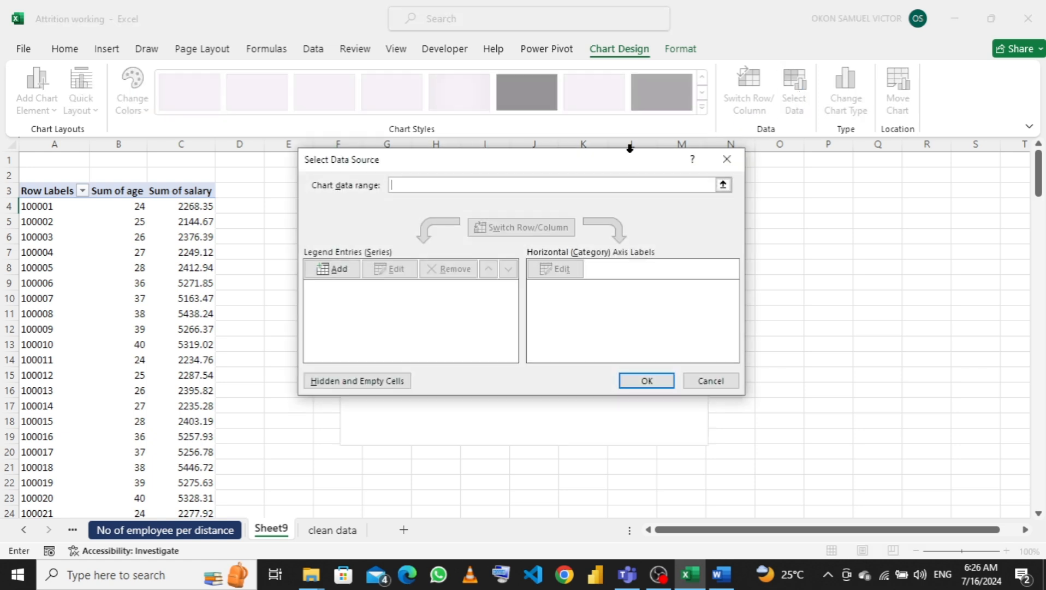
left_click(327, 268)
left_click(330, 268)
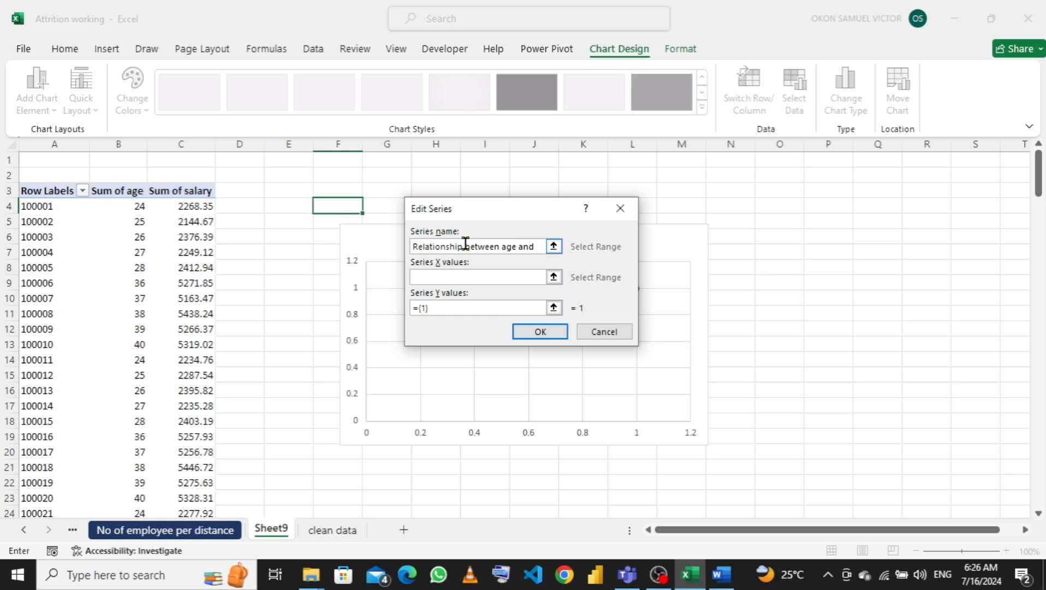
type("salary")
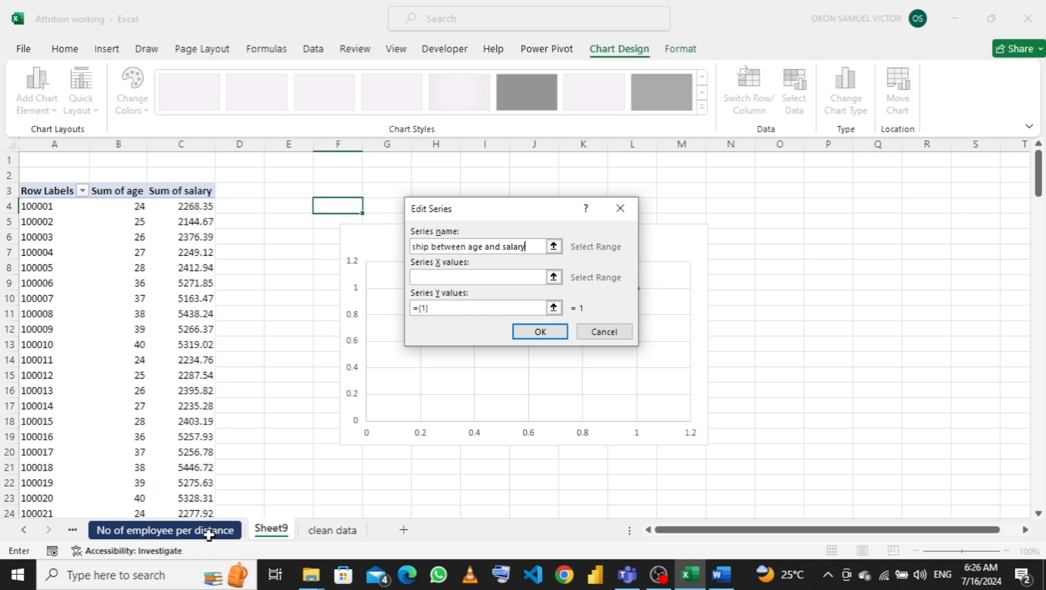
left_click(555, 277)
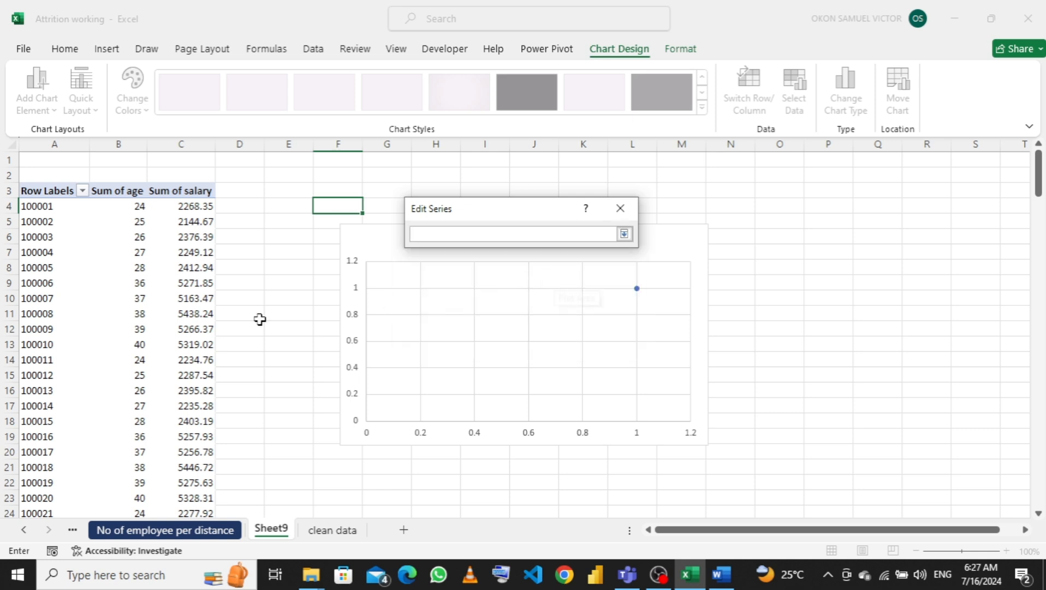
left_click(132, 209)
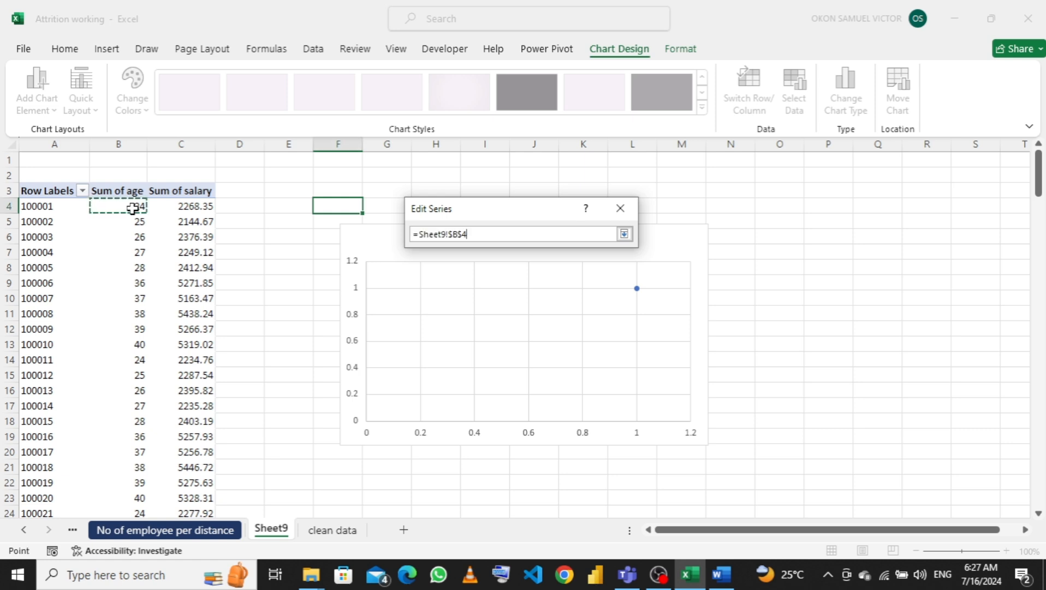
key("ctrl+shift+Down")
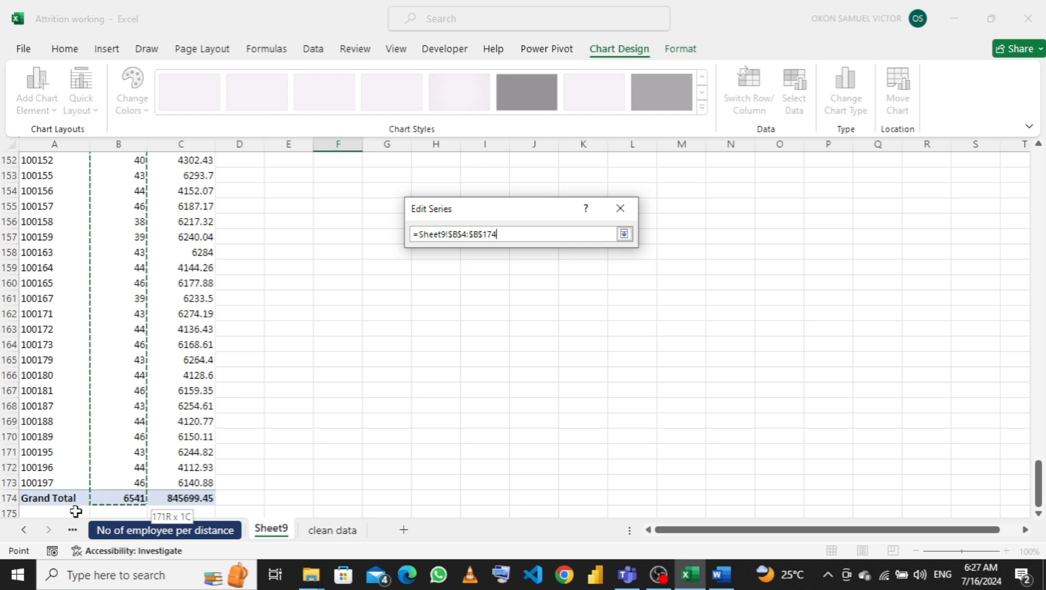
left_click(622, 209)
left_click(624, 209)
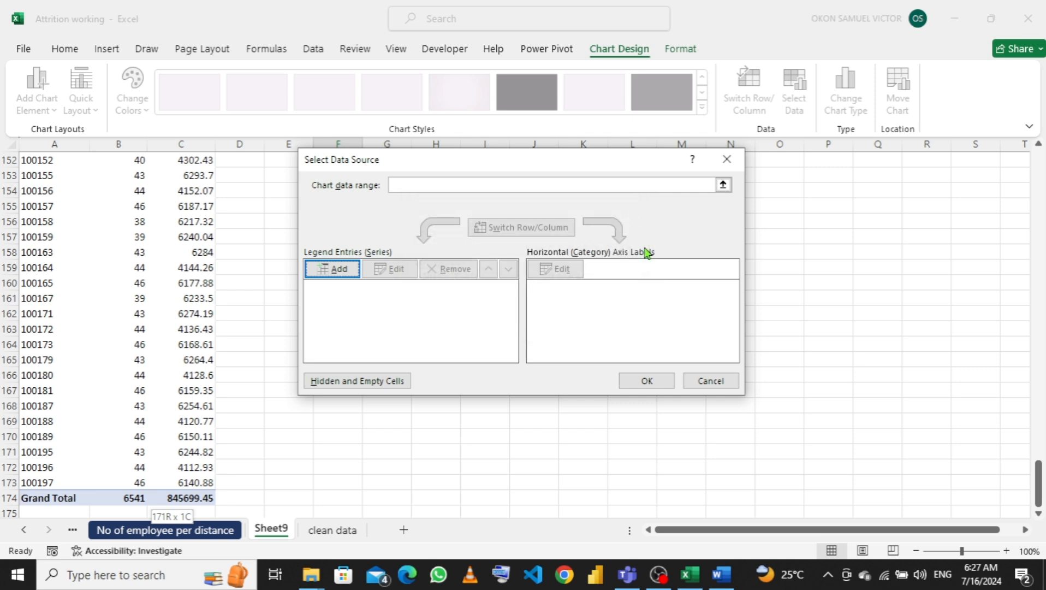
left_click(729, 161)
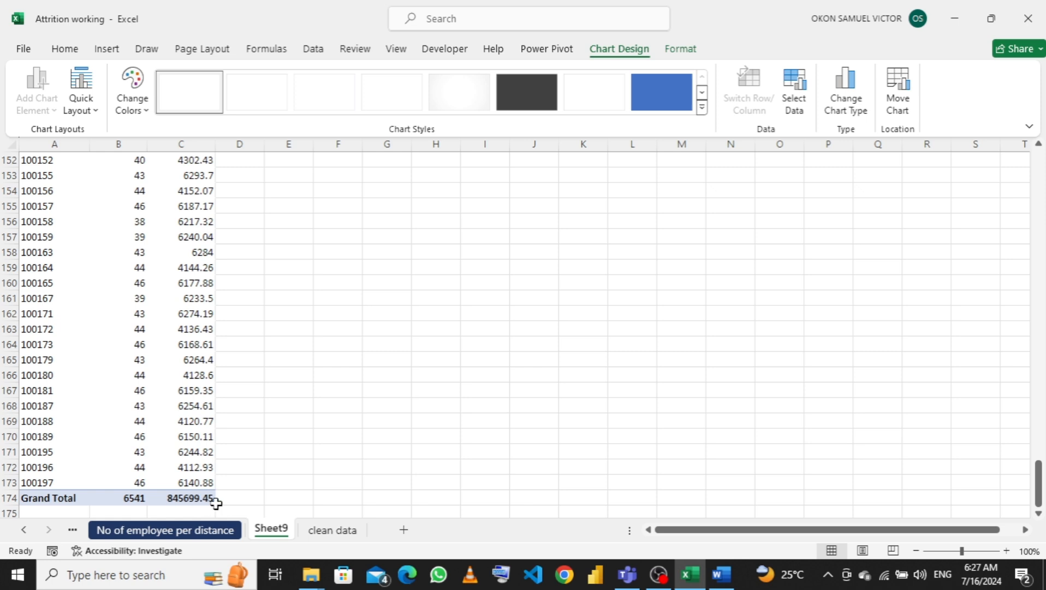
Step: Turn off the PivotTable's grand totals for rows and columns
left_click(96, 319)
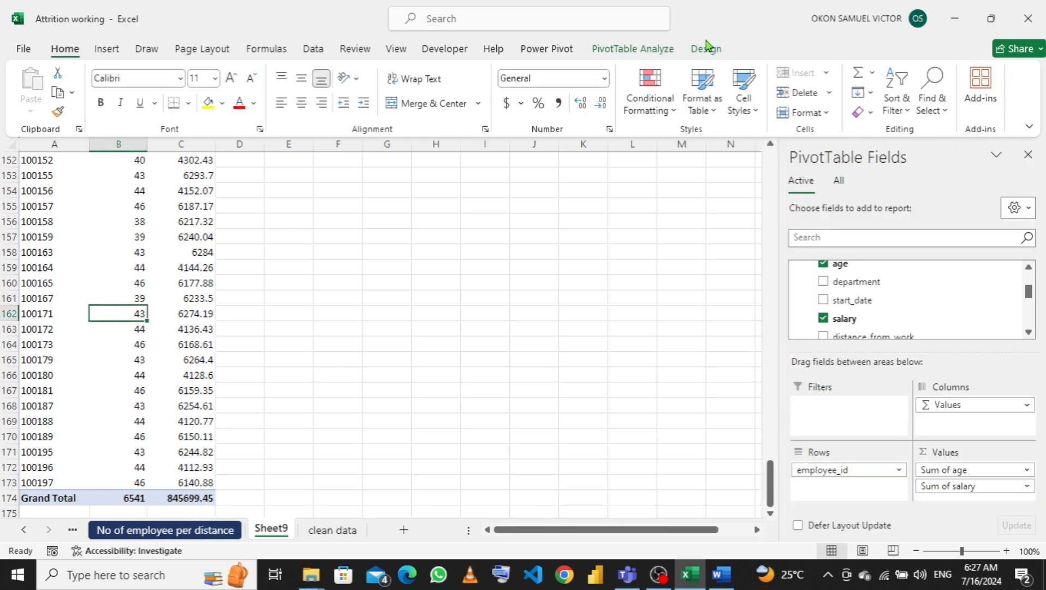
left_click(706, 50)
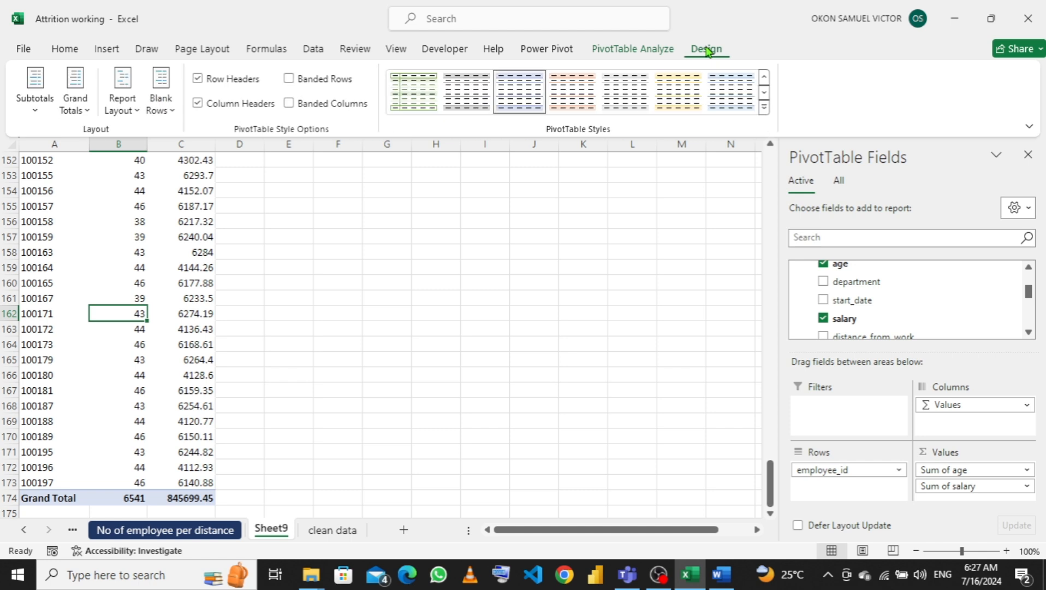
left_click(87, 112)
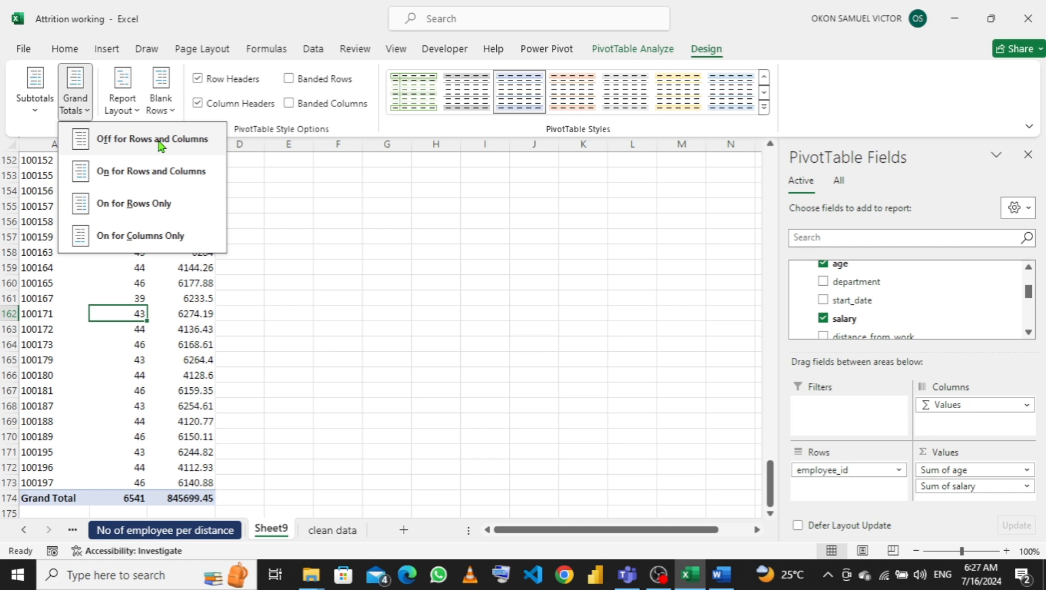
left_click(160, 143)
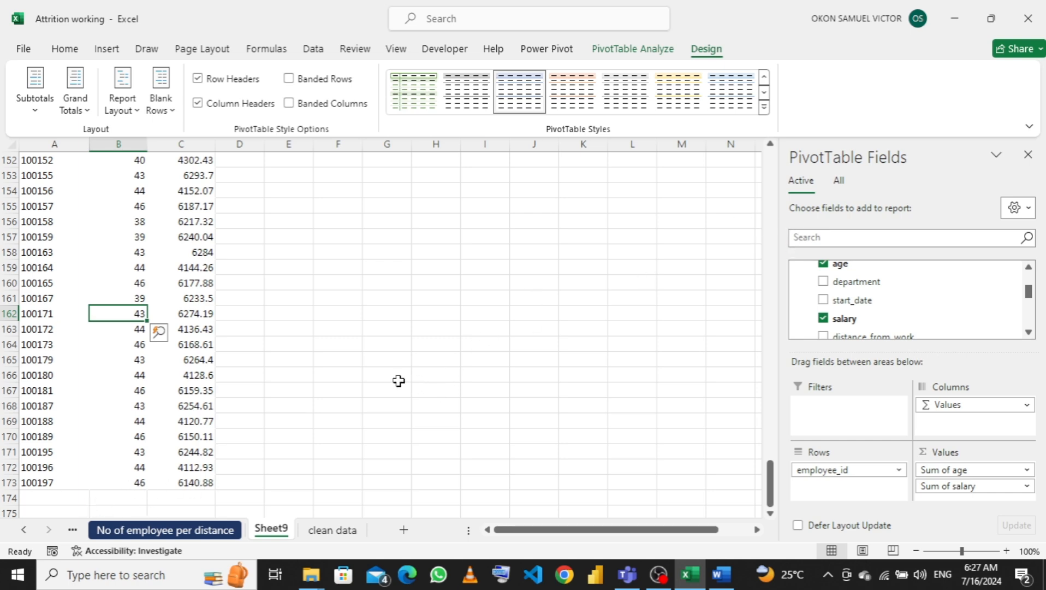
Step: Add a data series named "Relationship between age and salary" to the empty scatter chart
scroll(304, 326, "up", 12)
scroll(303, 326, "up", 20)
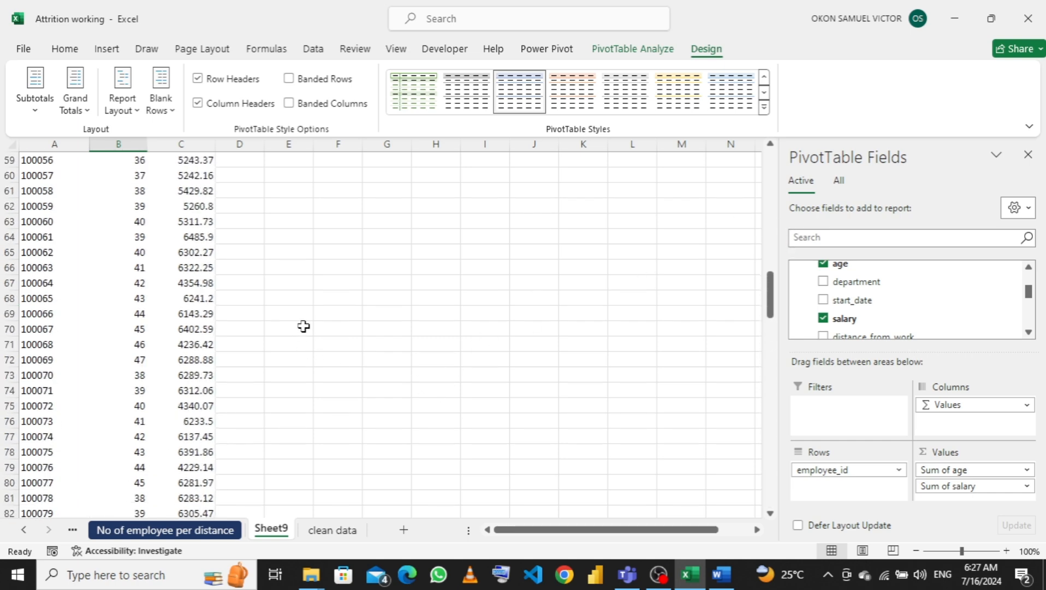
scroll(303, 326, "up", 2)
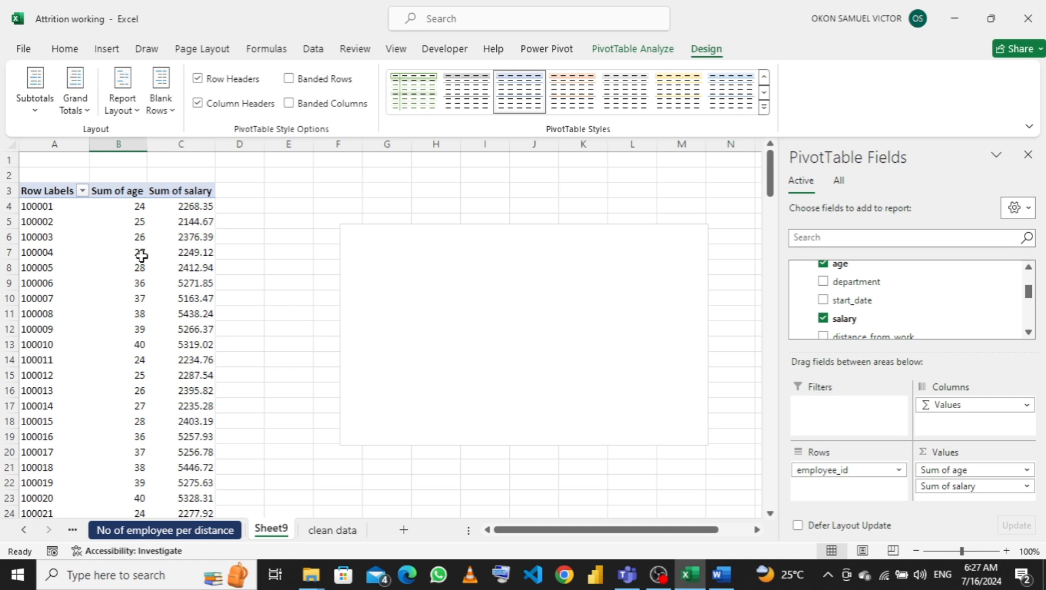
left_click(449, 278)
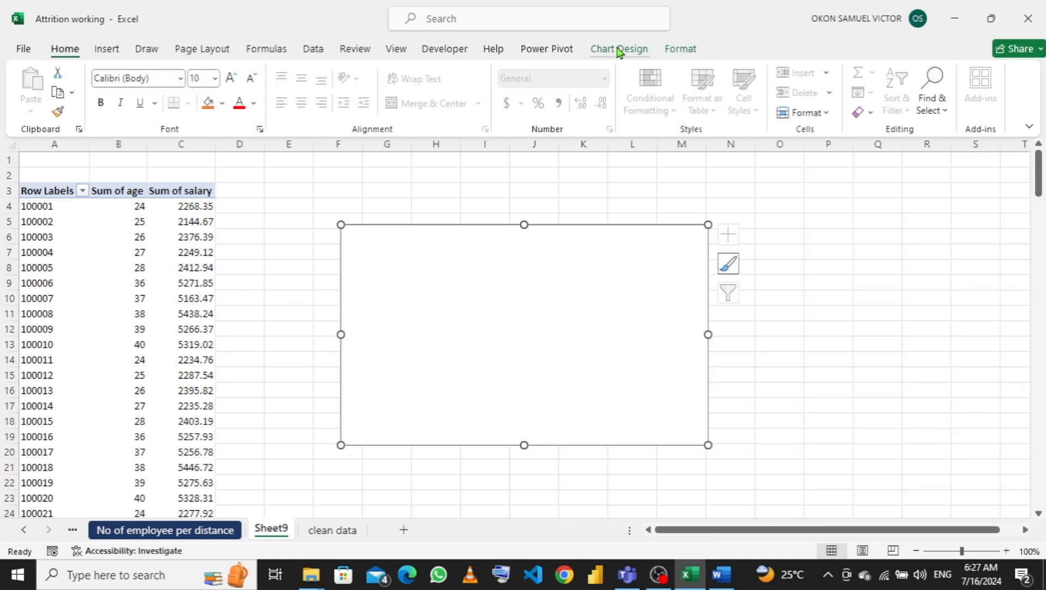
left_click(619, 50)
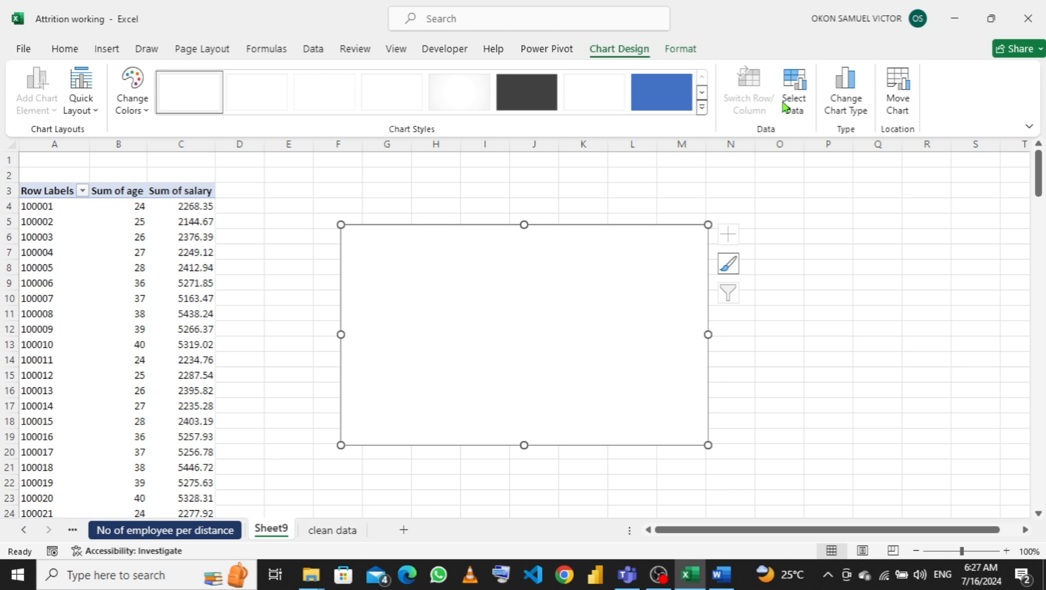
left_click(794, 100)
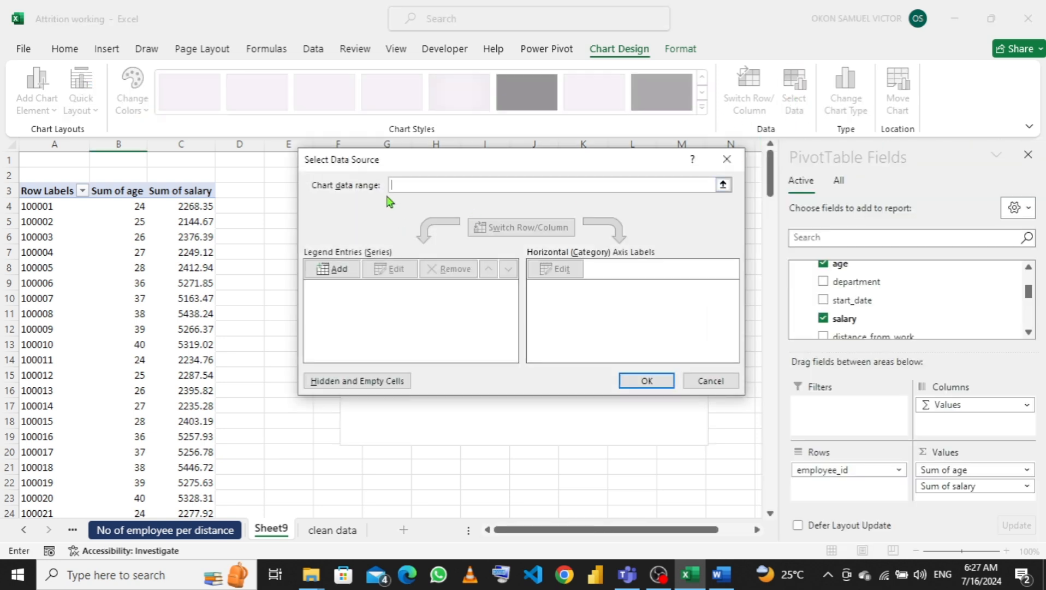
left_click(328, 268)
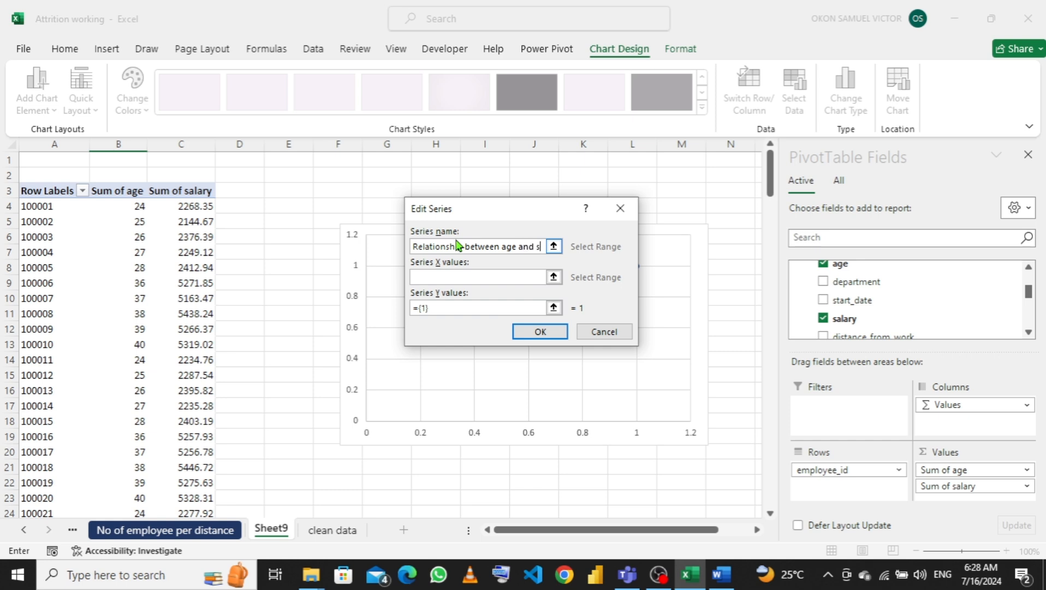
type("alary")
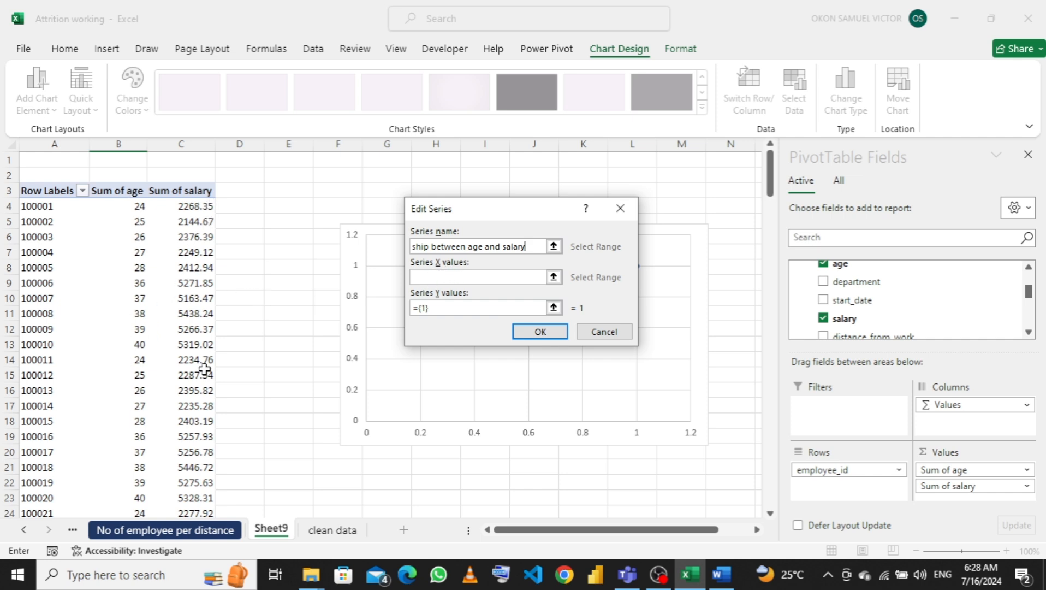
Step: Set the series X values to the age column, Sheet9 range B4:B173
left_click(553, 277)
left_click(130, 205)
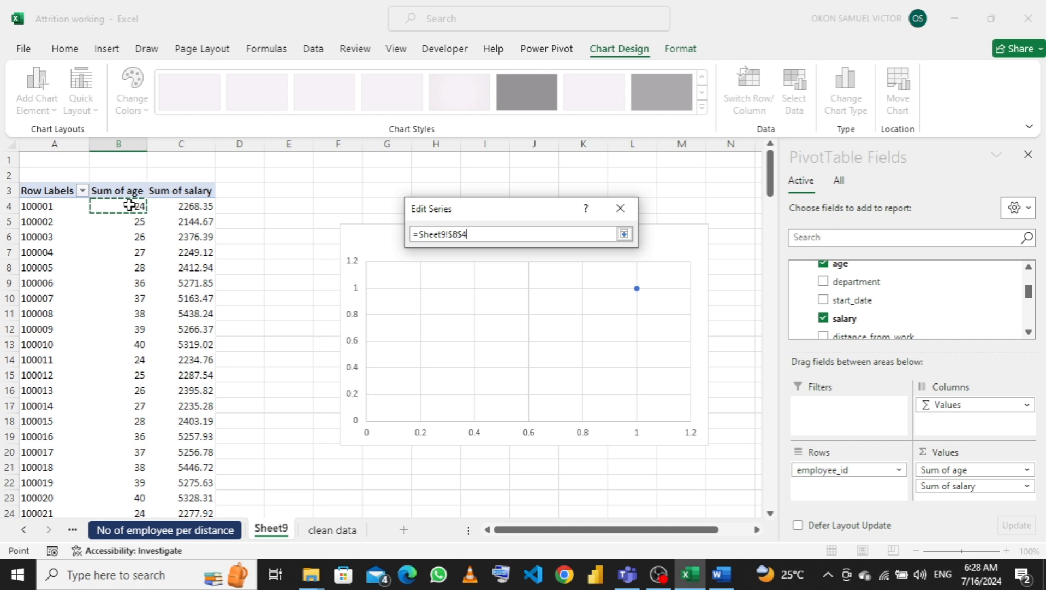
key("ctrl+shift+Down")
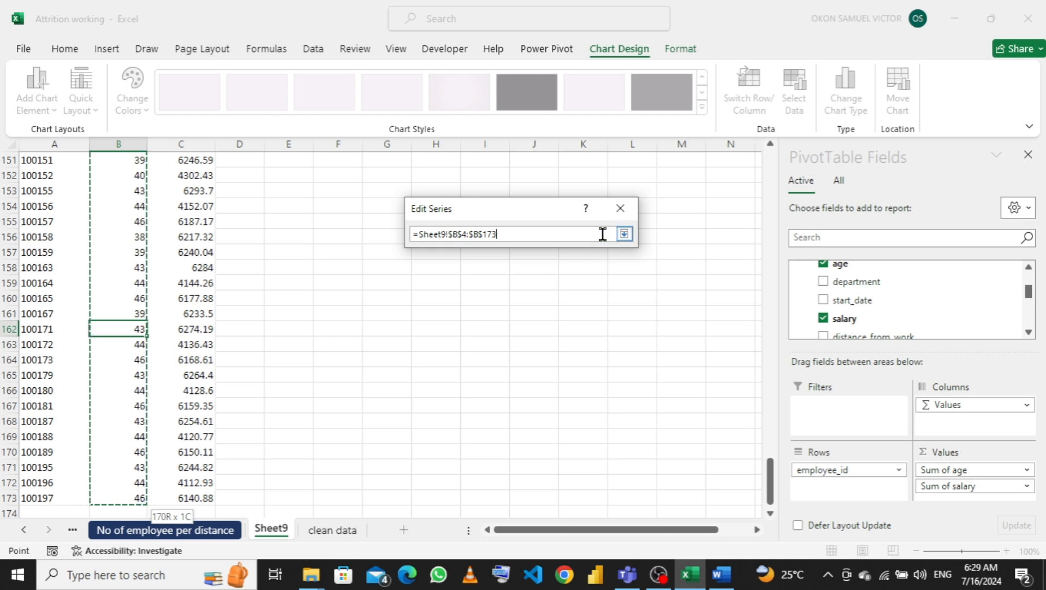
left_click(624, 234)
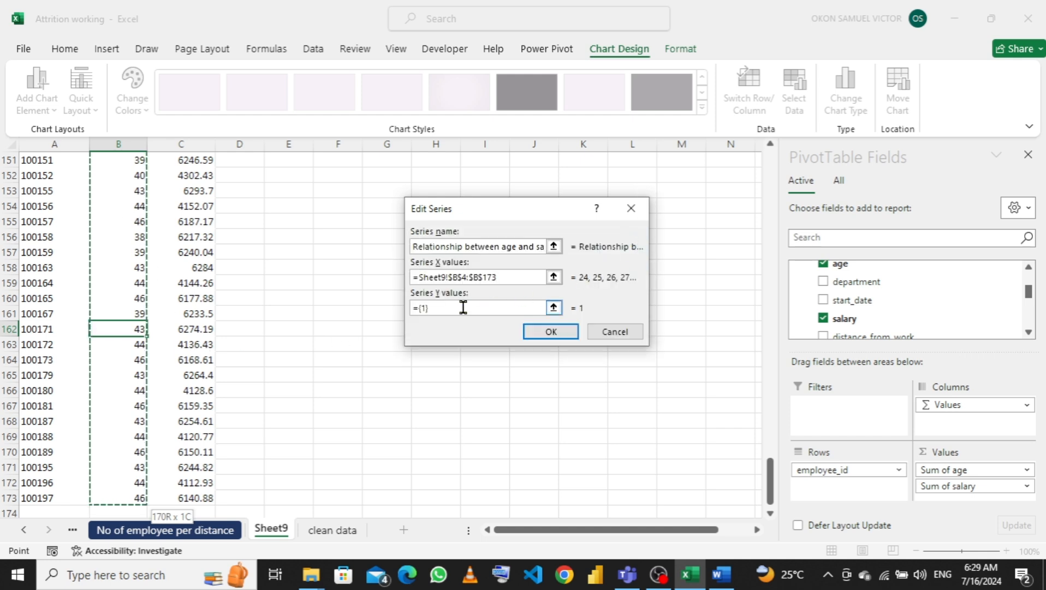
Step: Set the series Y values to the salary column, Sheet9 range C4:C173, and apply the chart's data source
left_click(489, 306)
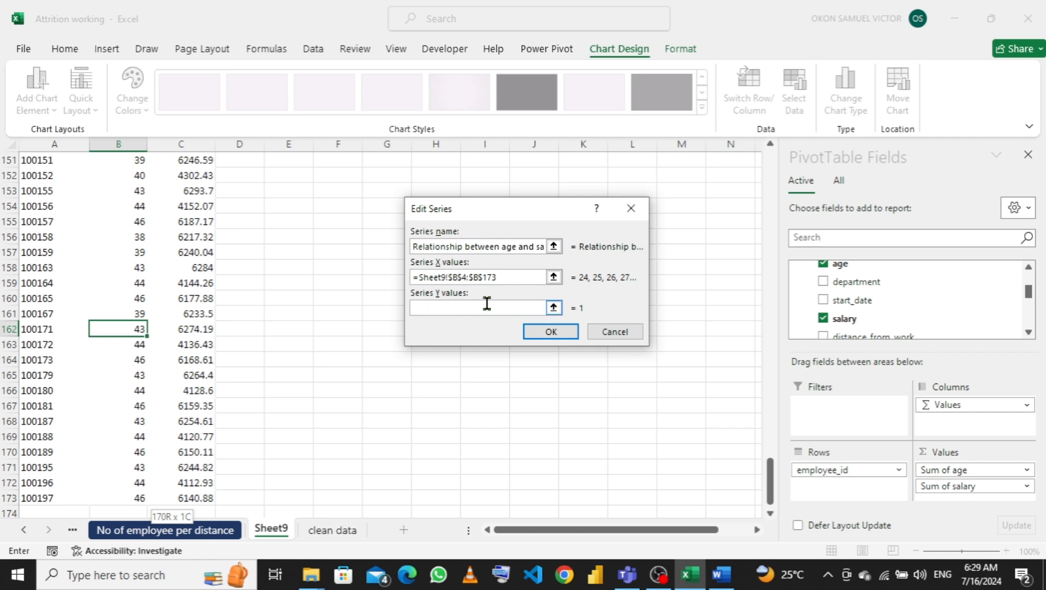
left_click(554, 307)
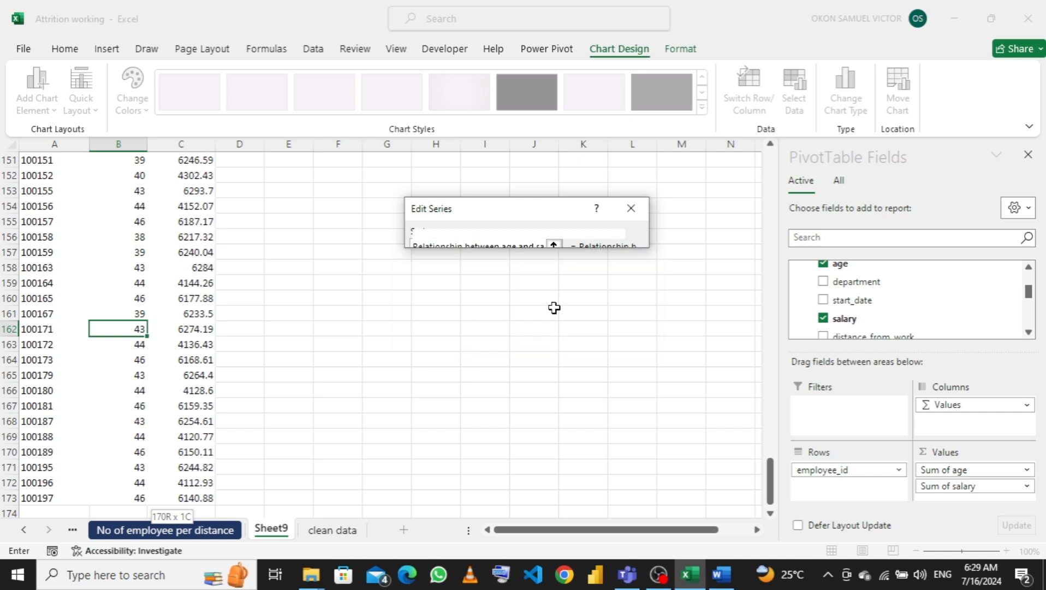
scroll(289, 311, "up", 10)
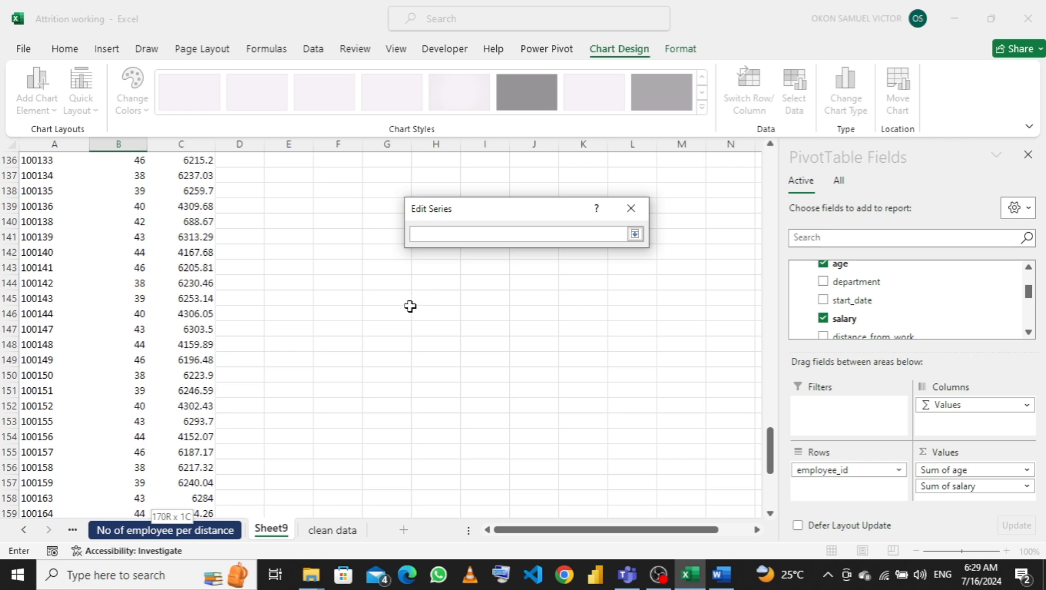
scroll(305, 309, "up", 20)
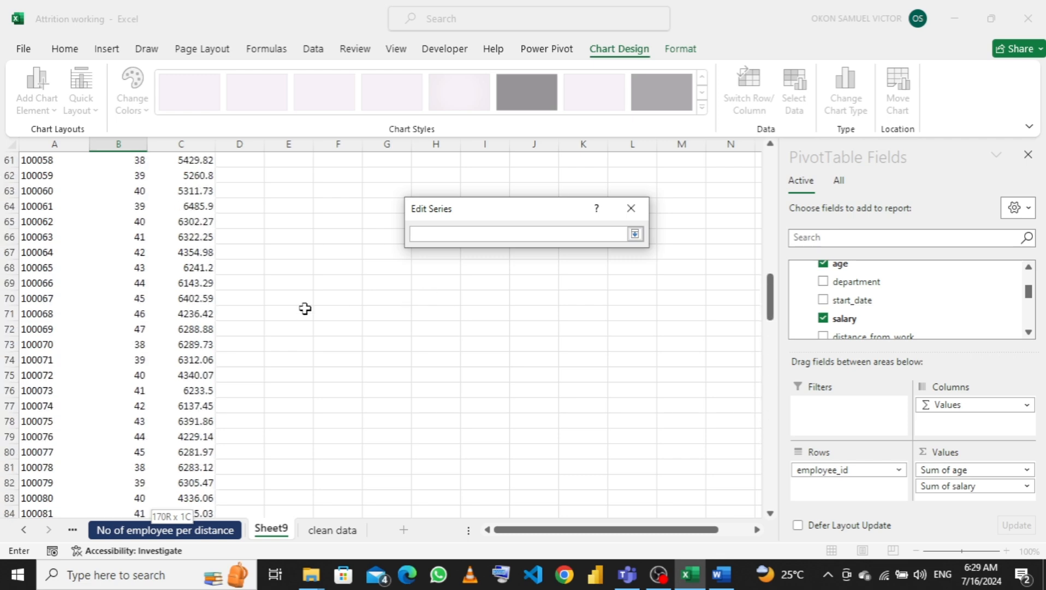
scroll(304, 309, "up", 12)
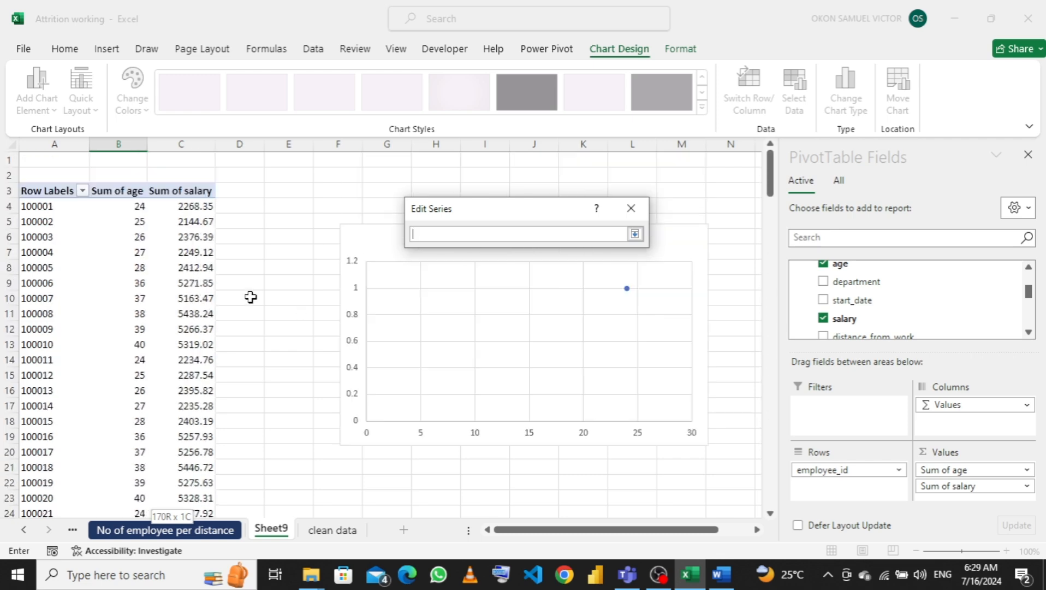
left_click(187, 205)
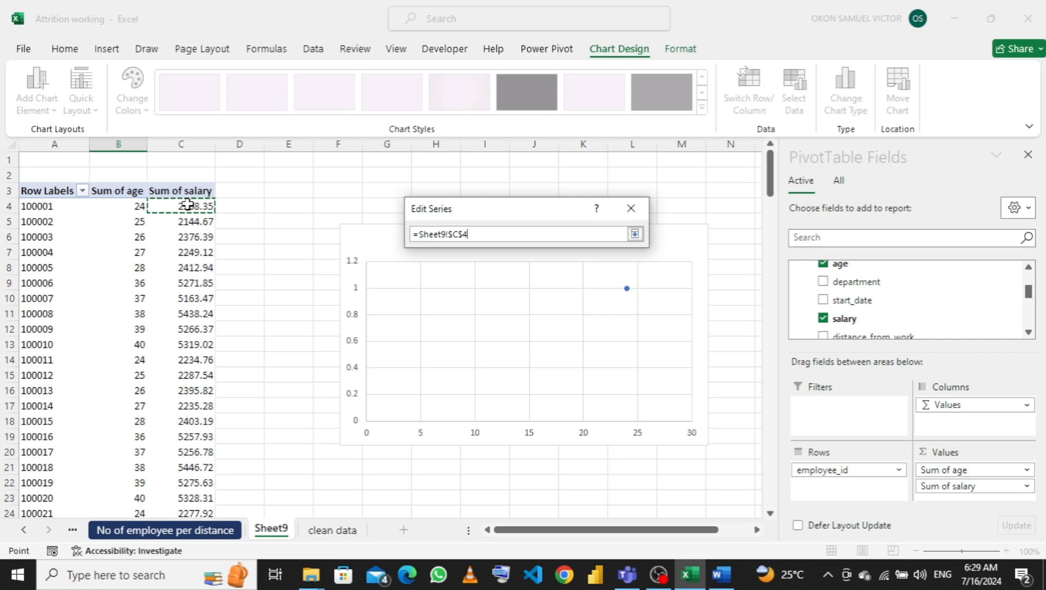
key("ctrl+shift+Down")
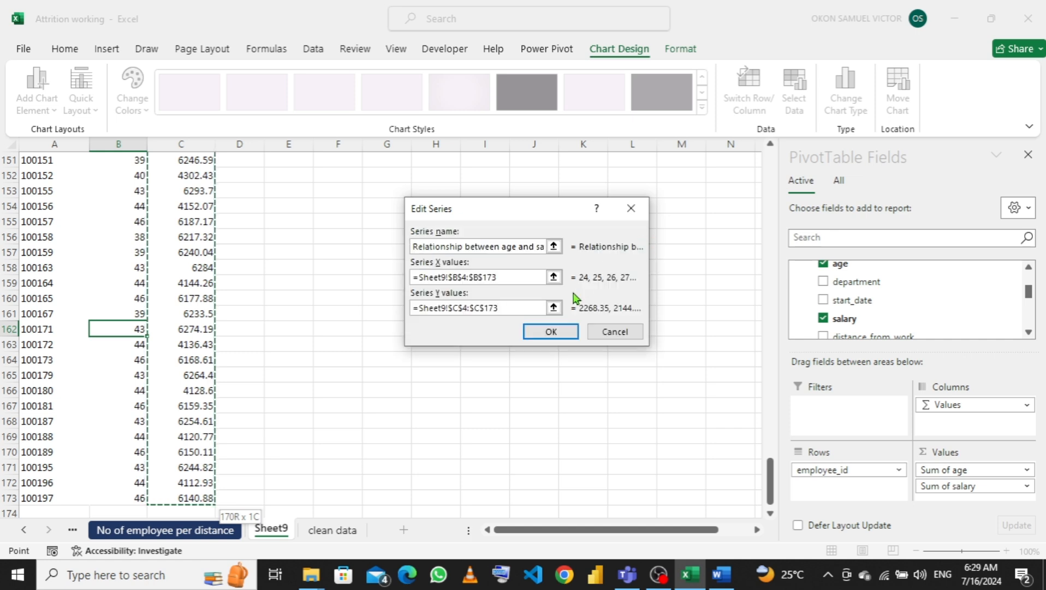
left_click(552, 332)
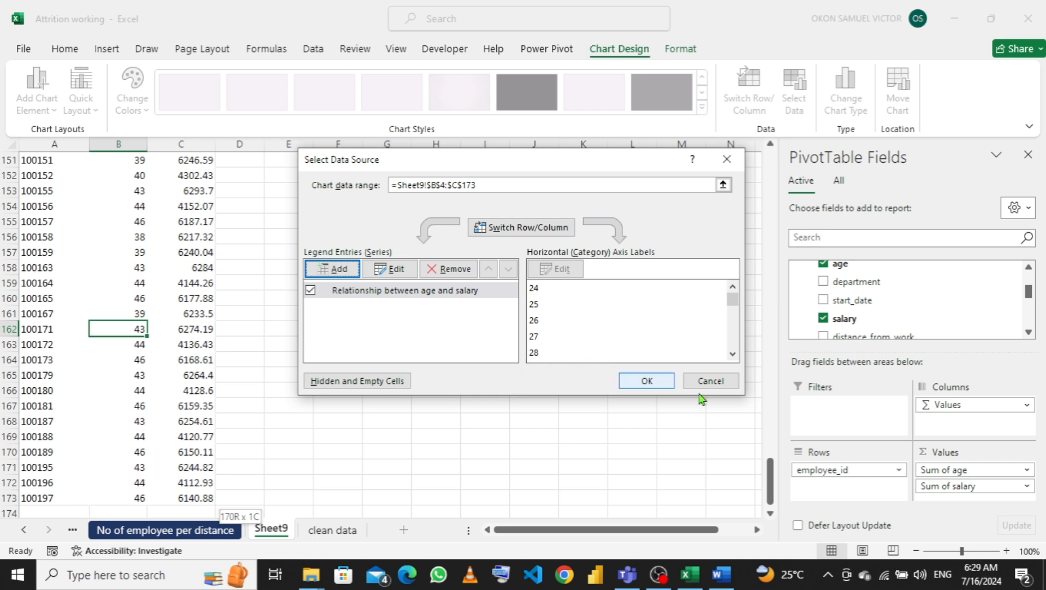
left_click(648, 382)
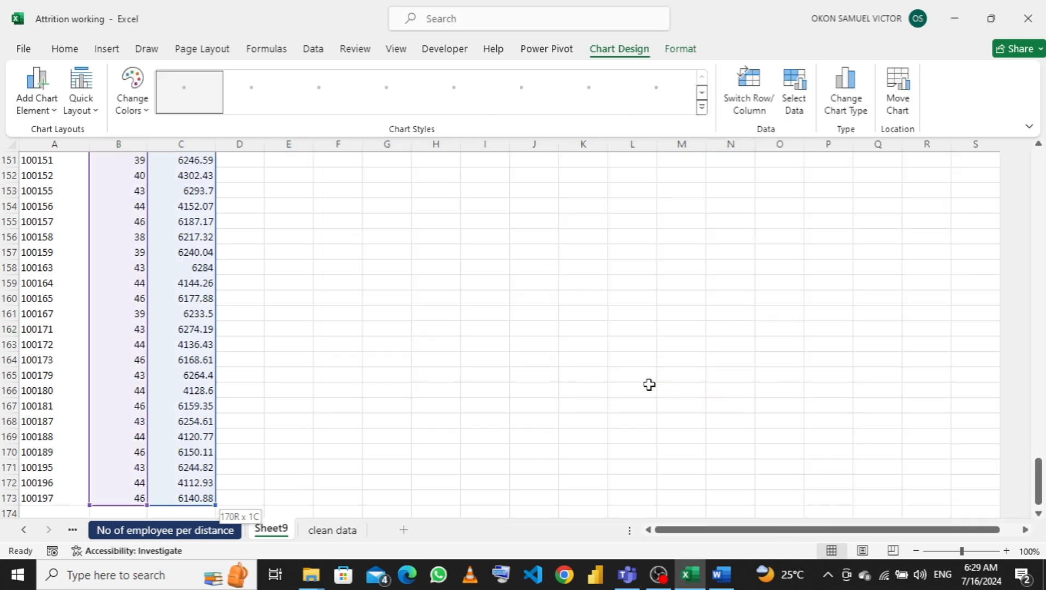
scroll(545, 342, "up", 8)
scroll(545, 342, "up", 20)
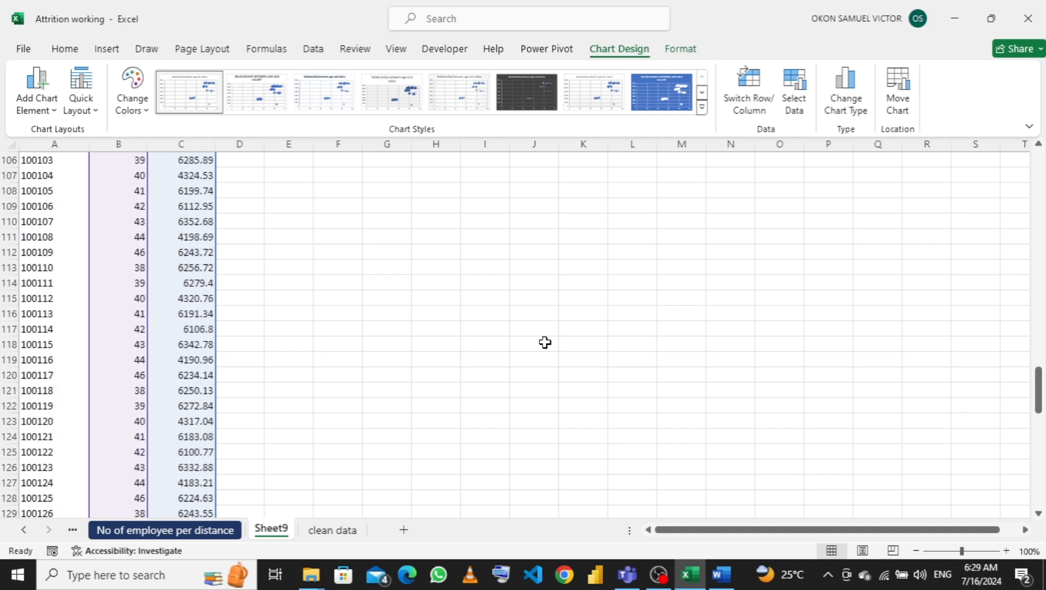
scroll(544, 340, "up", 12)
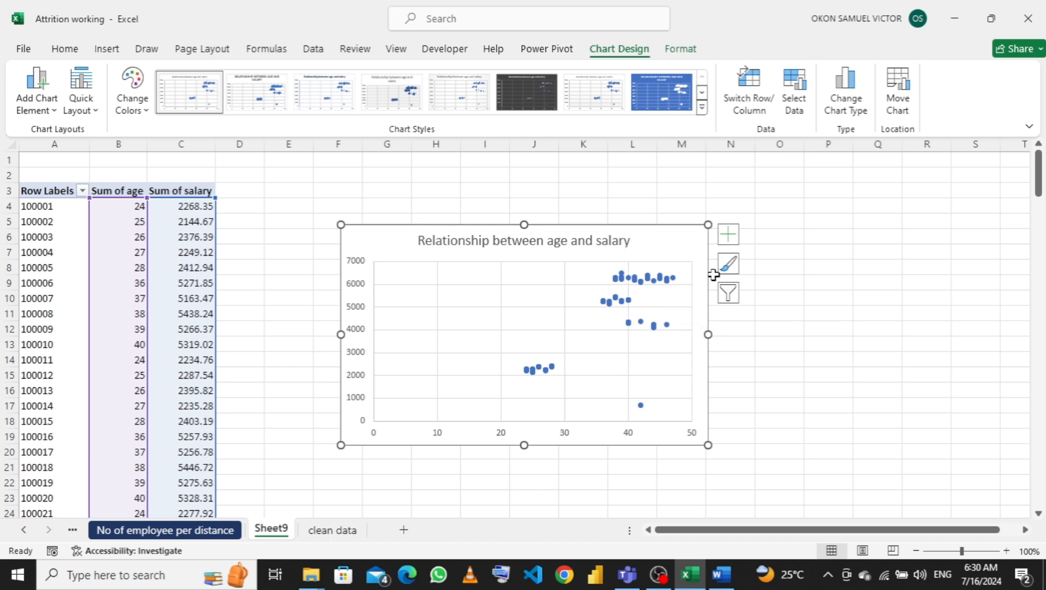
Step: Rename Sheet9 as "Relationship btw age and salary"
double_click(277, 526)
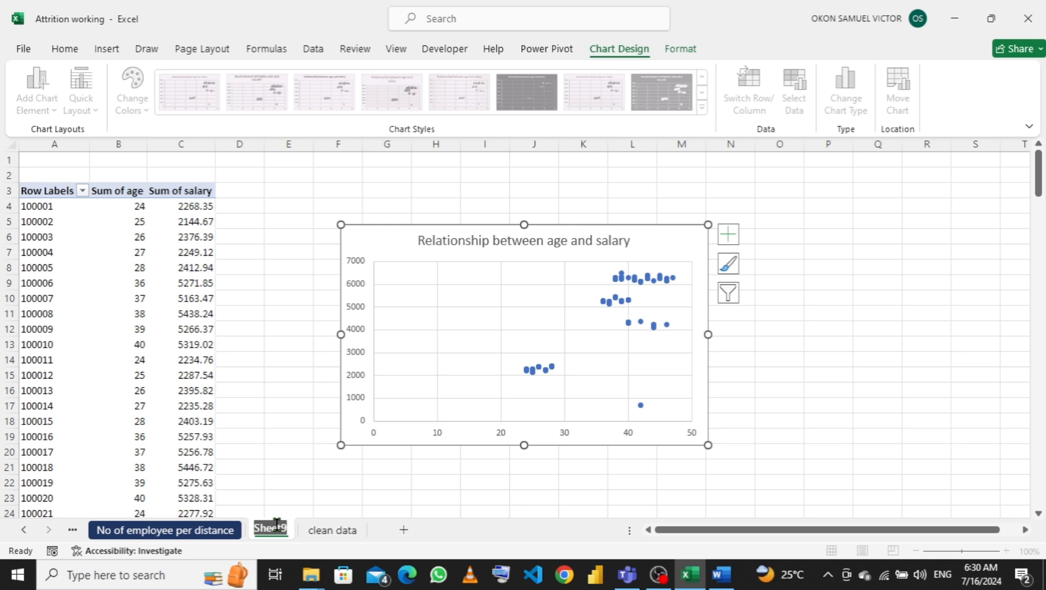
type("No o")
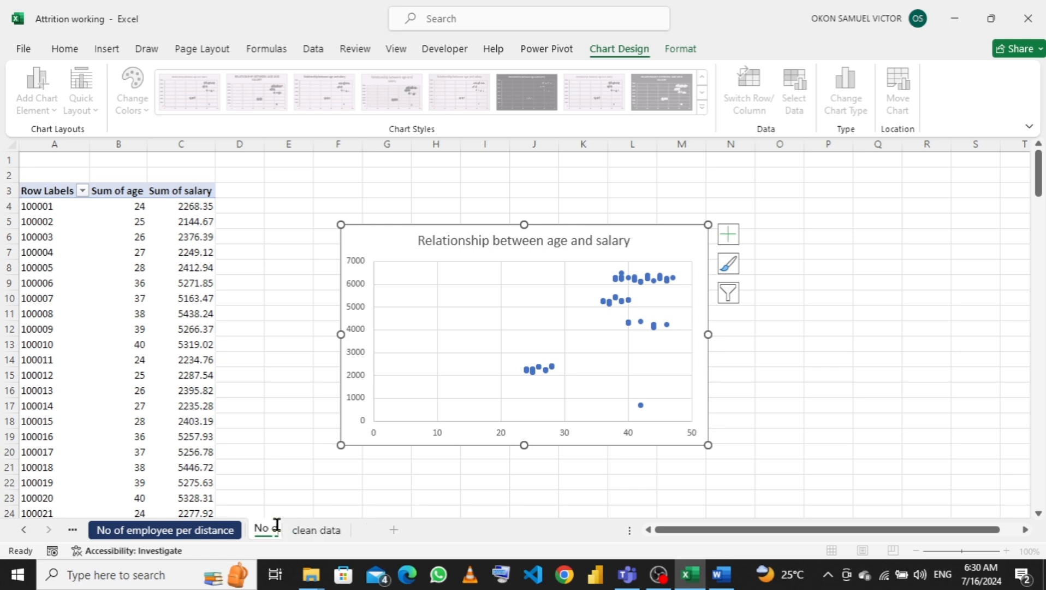
type("f")
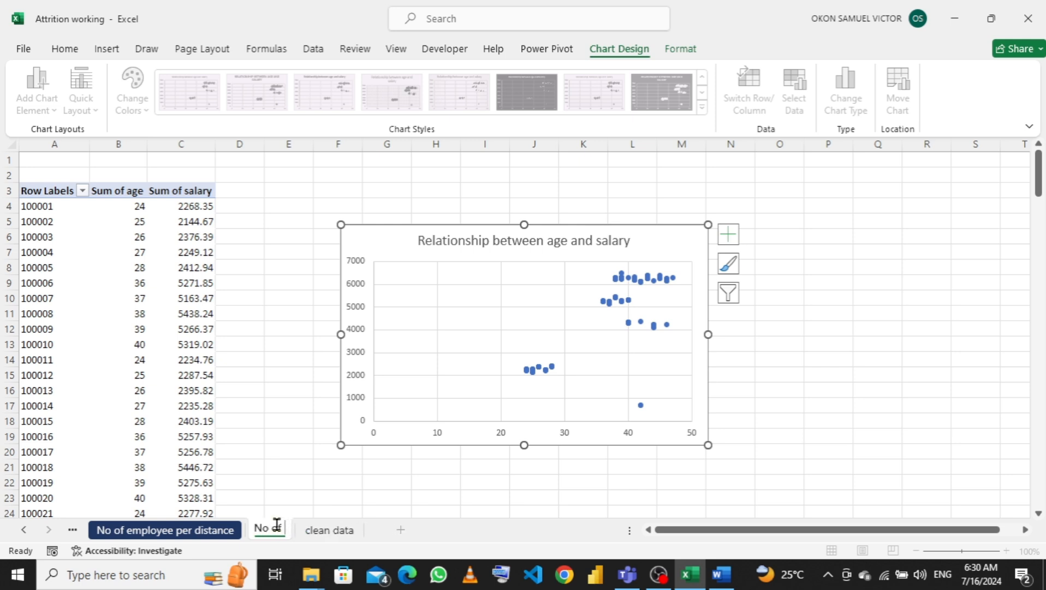
key("BackSpace")
key("BackSpace")
key("BackSpace")
key("BackSpace")
key("BackSpace")
key("BackSpace")
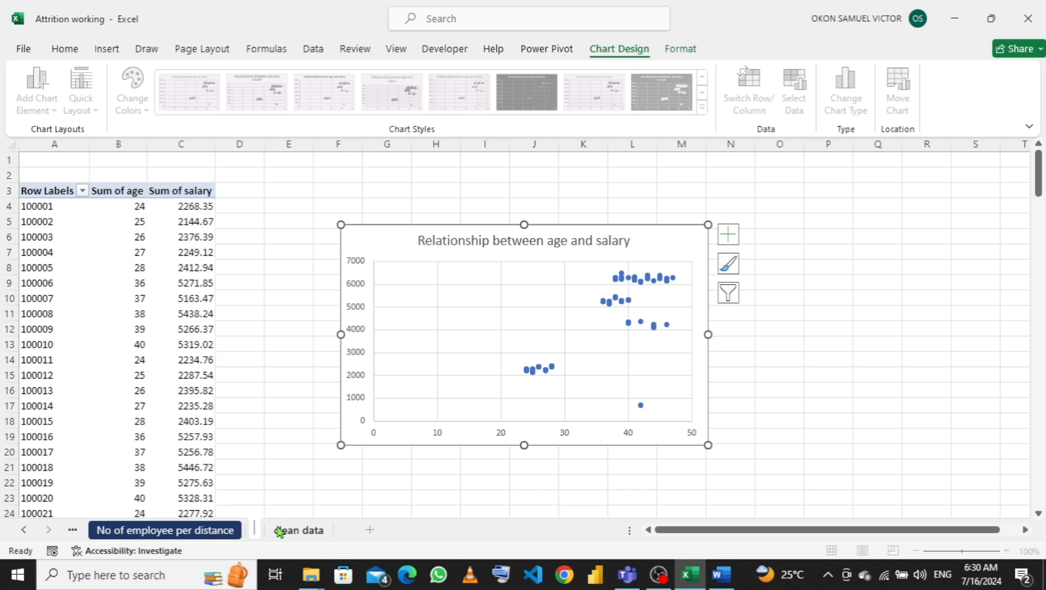
type("Relation")
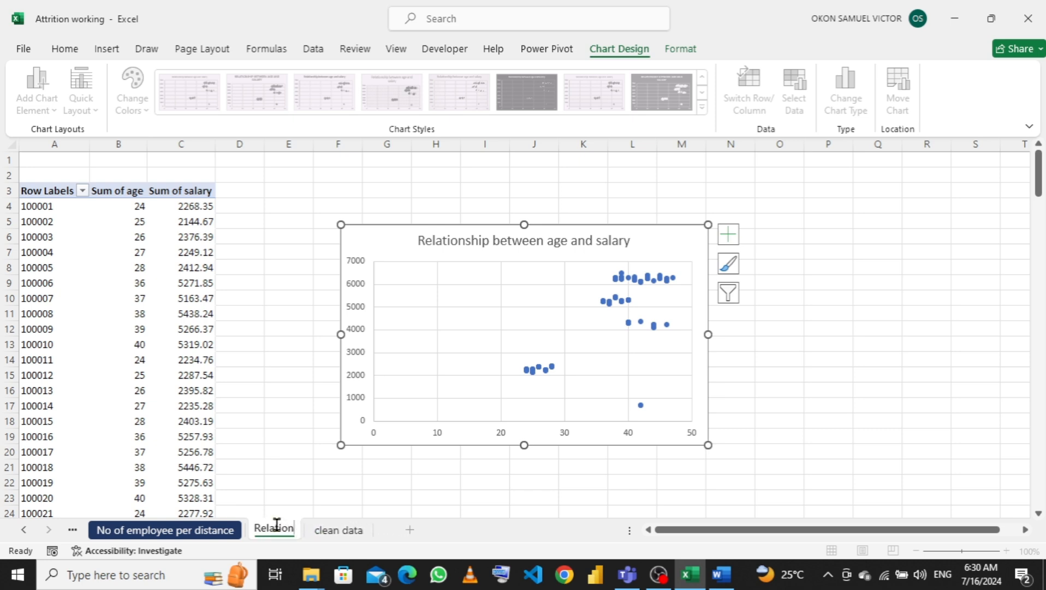
type("shi")
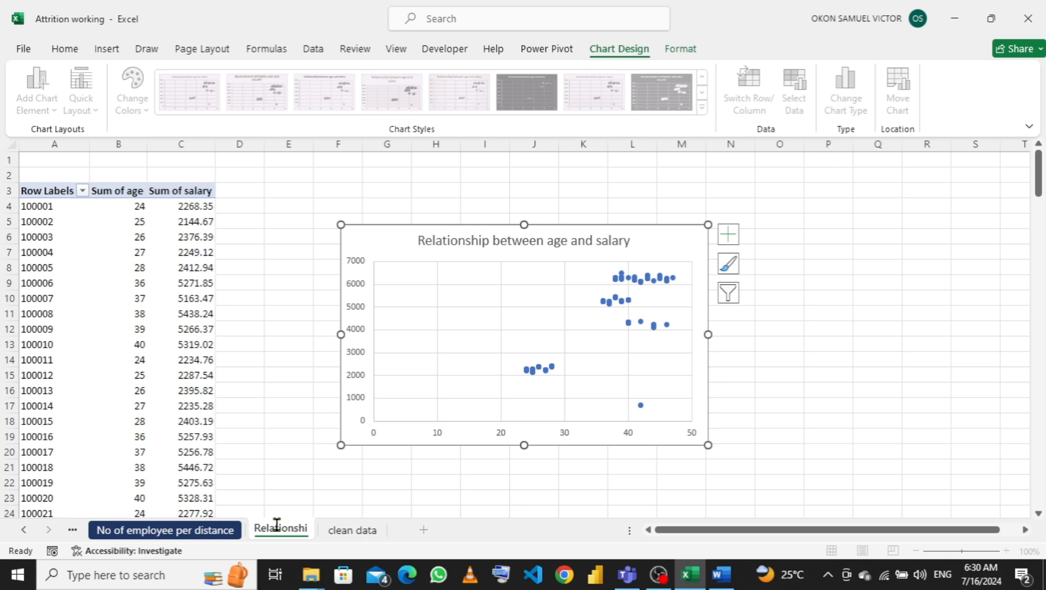
type("p bet")
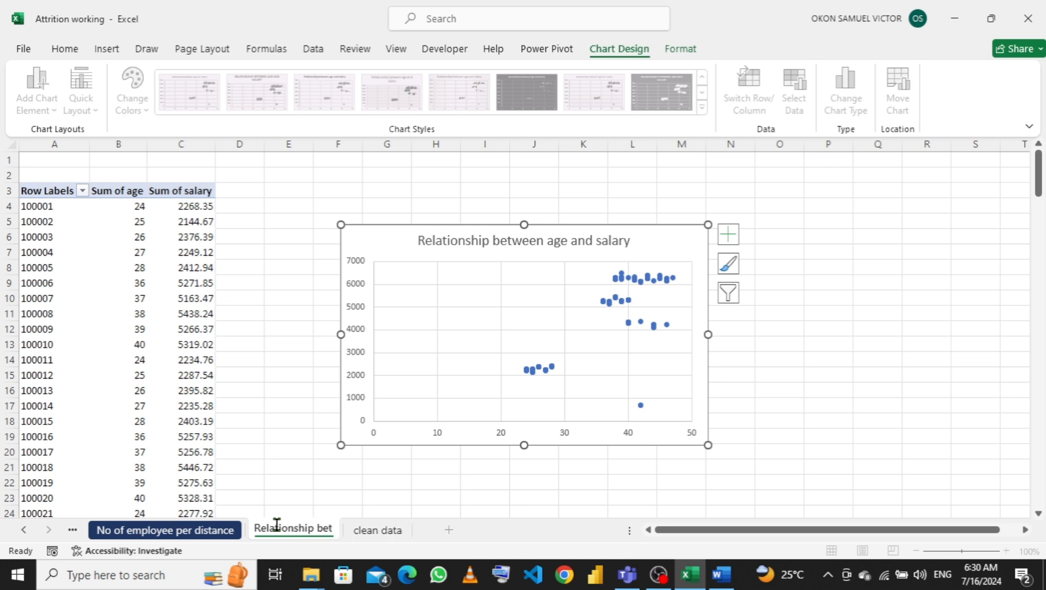
type("ween")
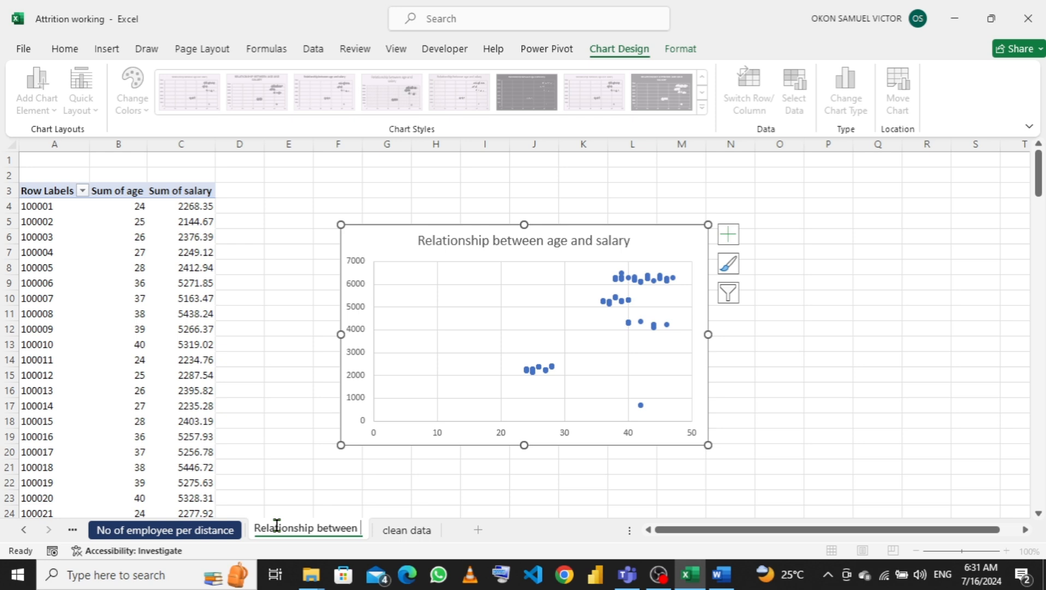
type("age and")
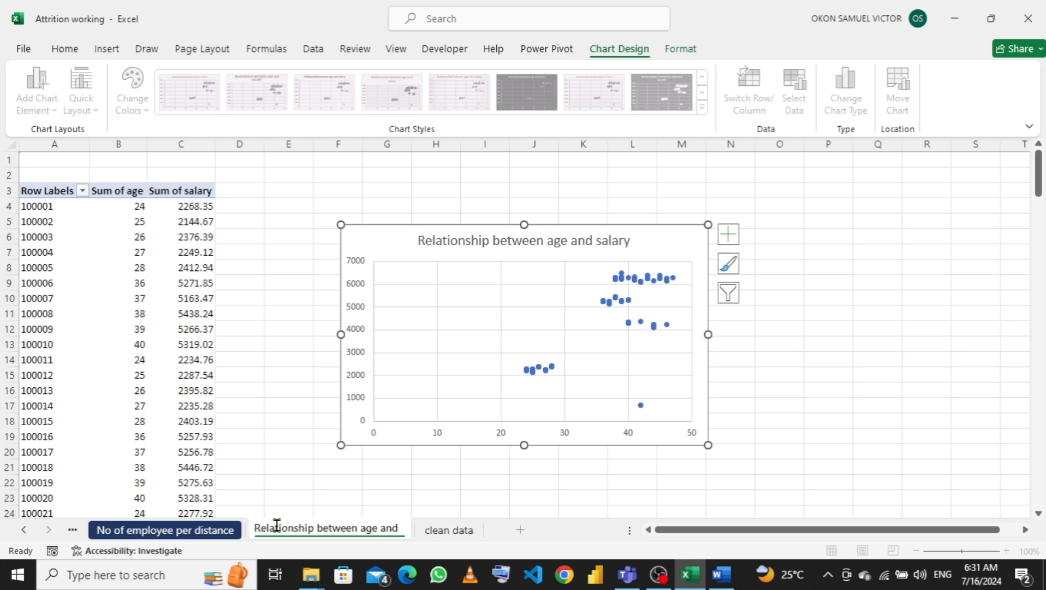
type(" sa")
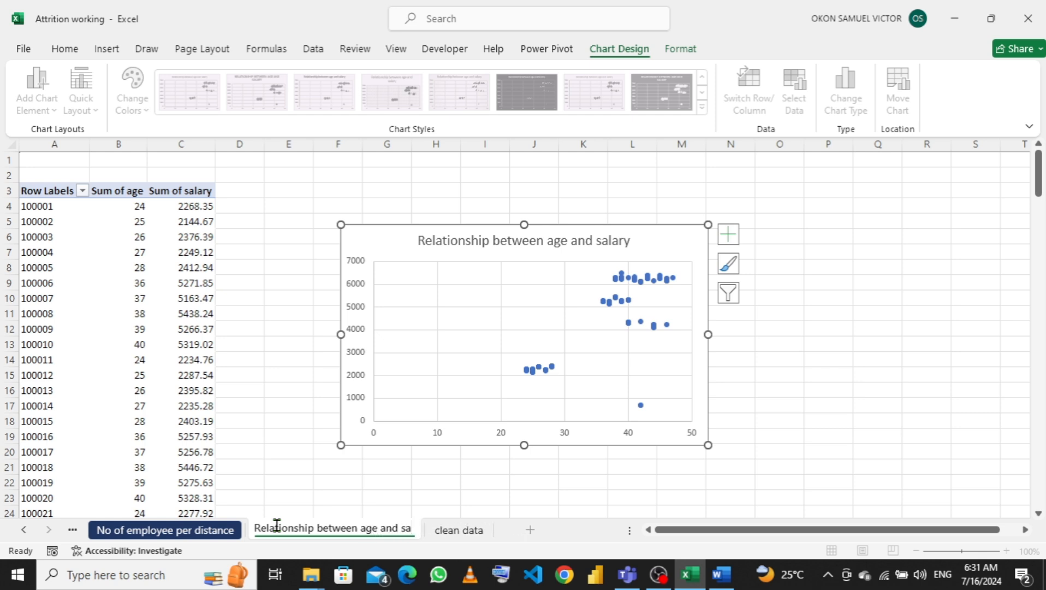
left_click(351, 525)
key("BackSpace")
key("BackSpace")
key("BackSpace")
key("BackSpace")
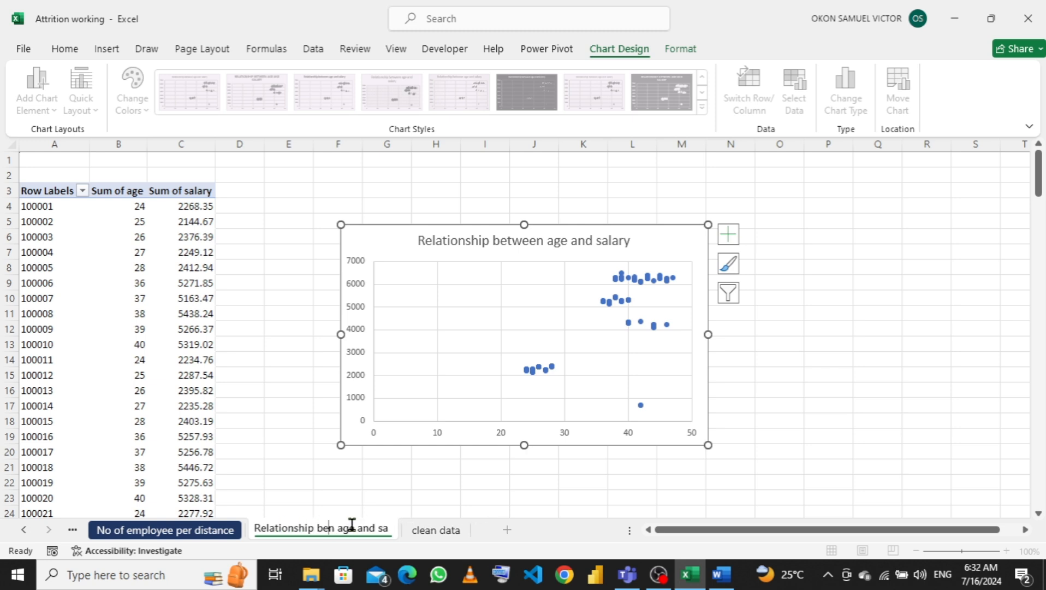
key("BackSpace")
key("Delete")
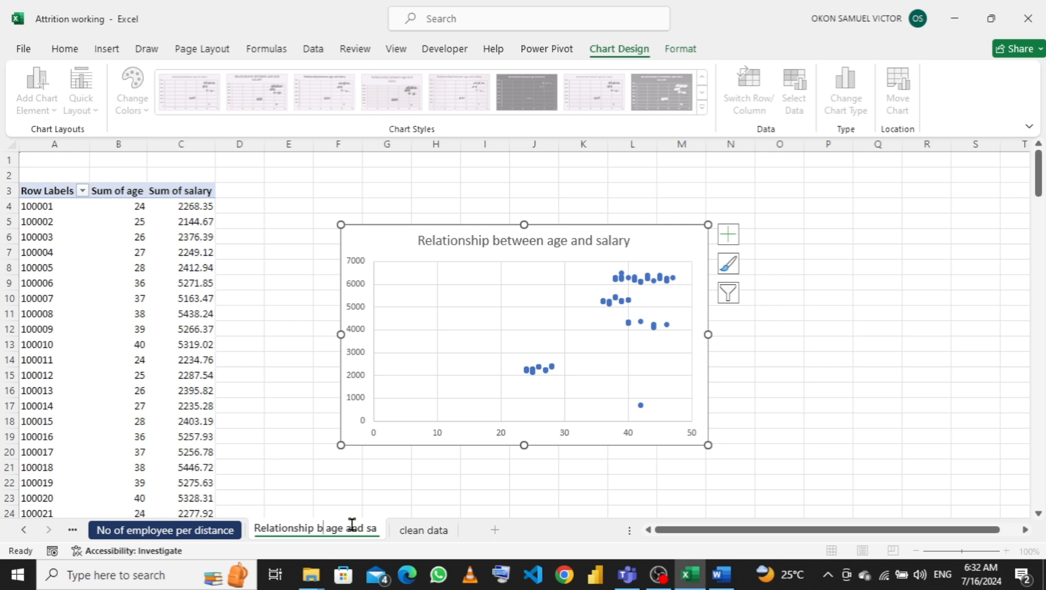
type("tw")
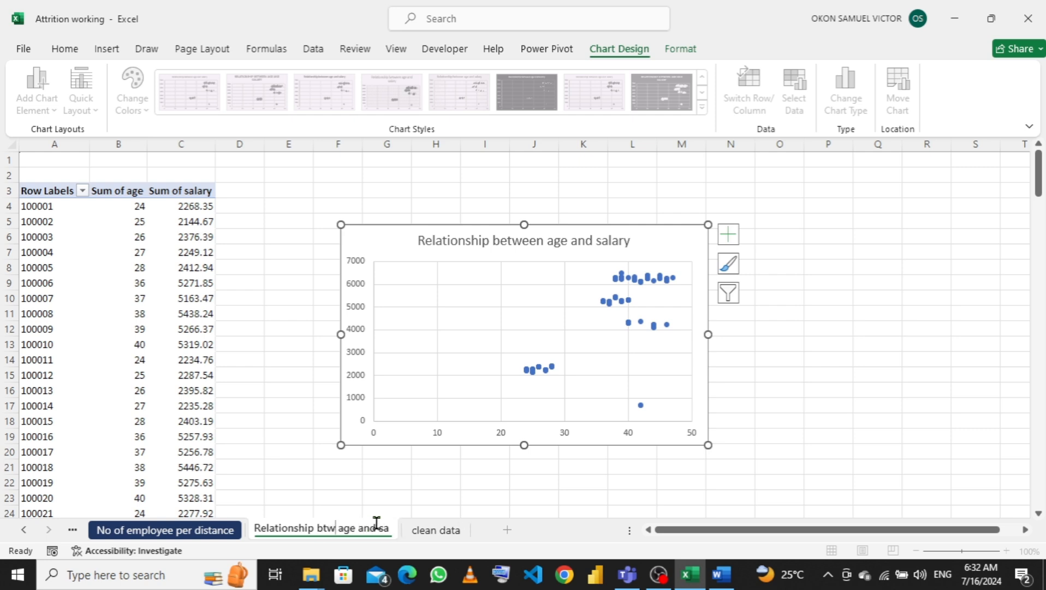
type("lary")
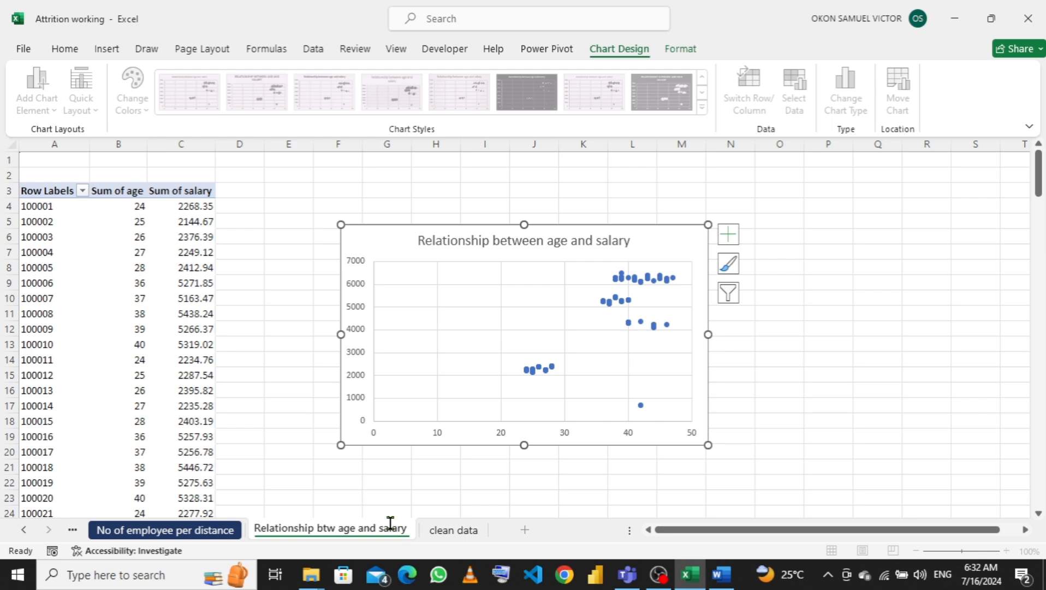
key("Return")
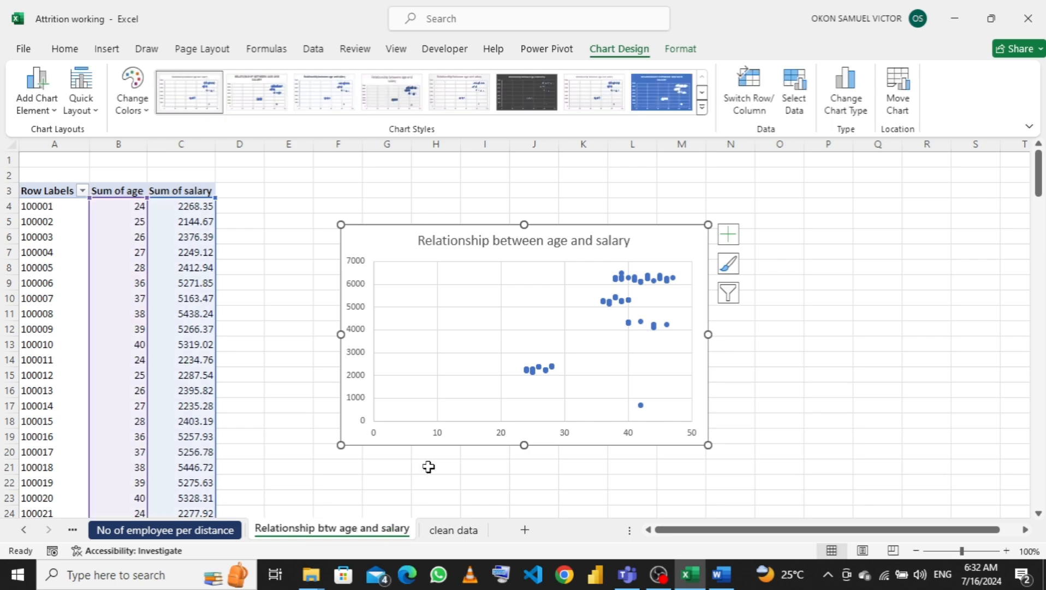
Step: Open the clean data sheet and switch to Word to check the root cause analysis list in the PROBLEM STATEMENT document
left_click(452, 531)
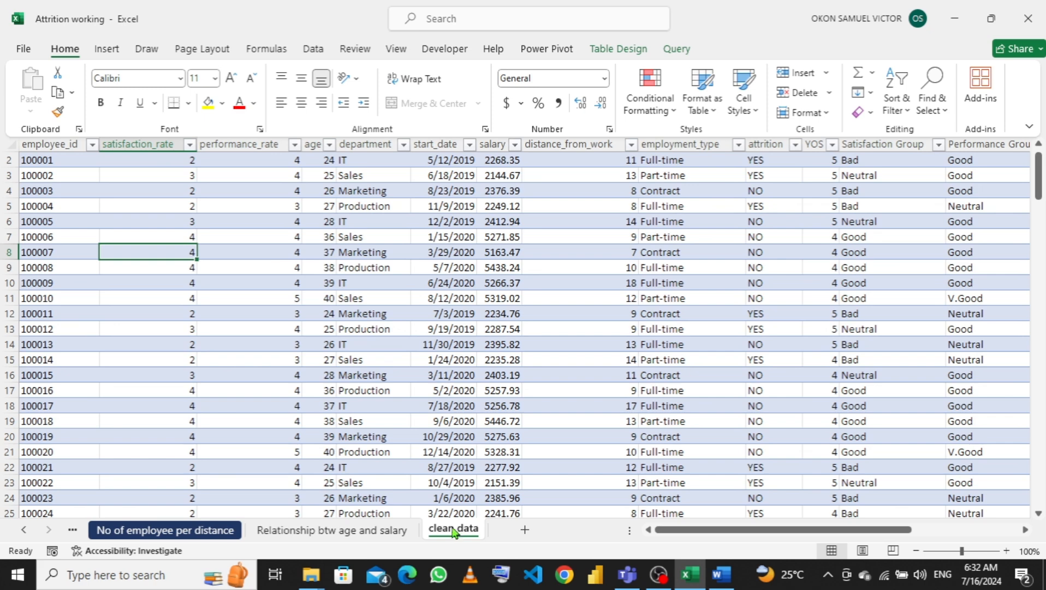
scroll(467, 445, "up", 1)
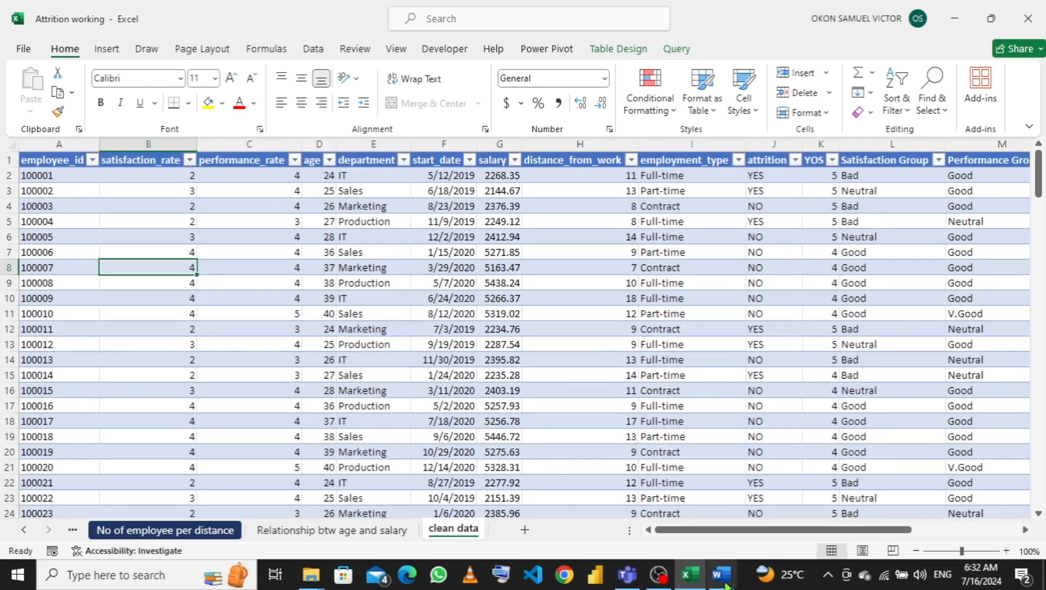
mouse_move(726, 586)
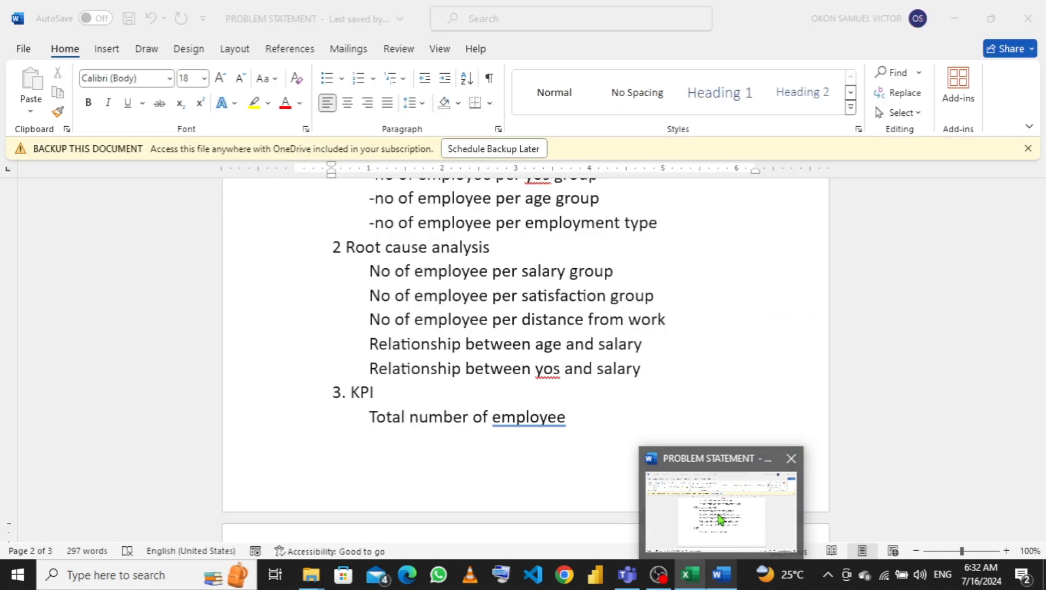
left_click(720, 517)
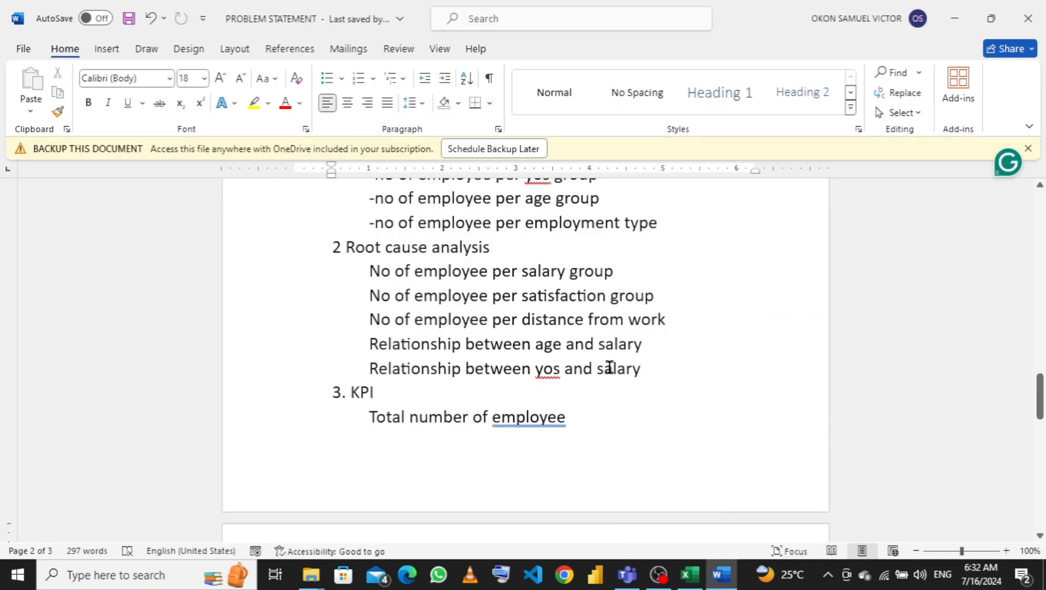
Step: Switch back to Excel and insert a PivotTable from the clean data table on a new worksheet, adding the data to the Data Model
left_click(690, 583)
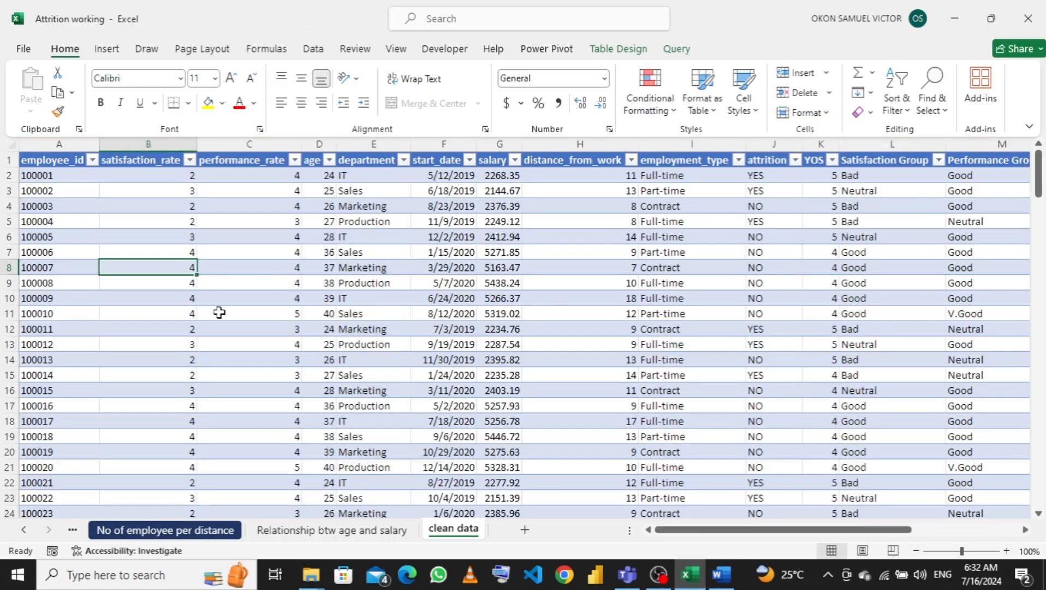
left_click(106, 51)
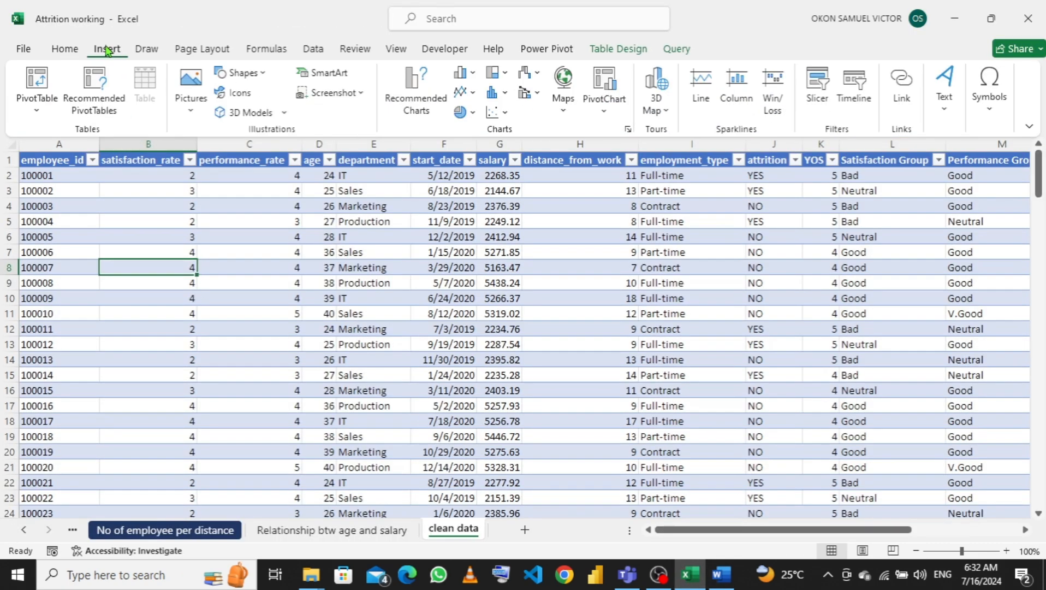
left_click(40, 112)
left_click(63, 135)
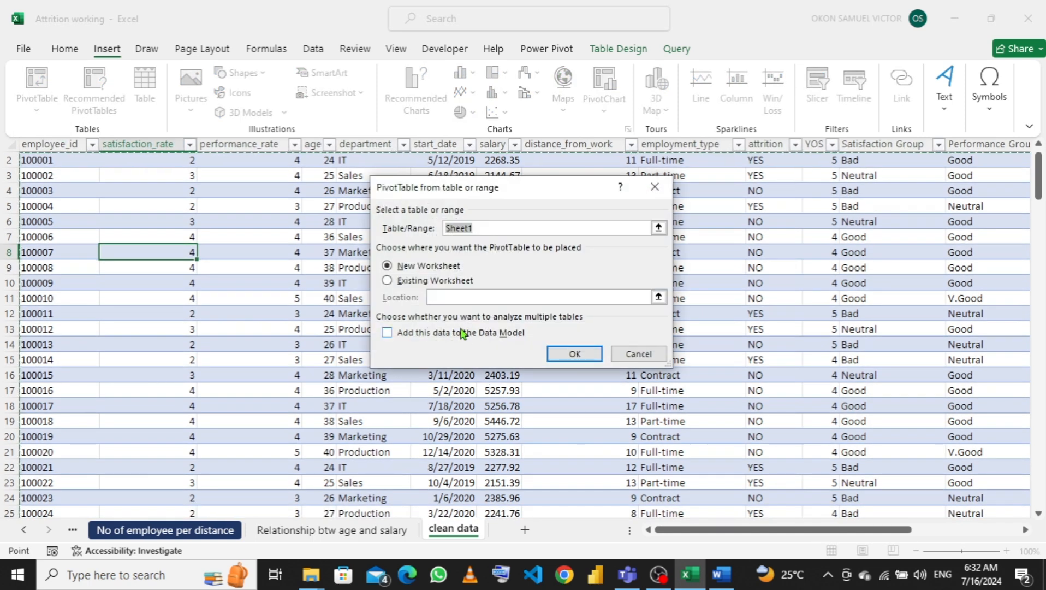
left_click(388, 333)
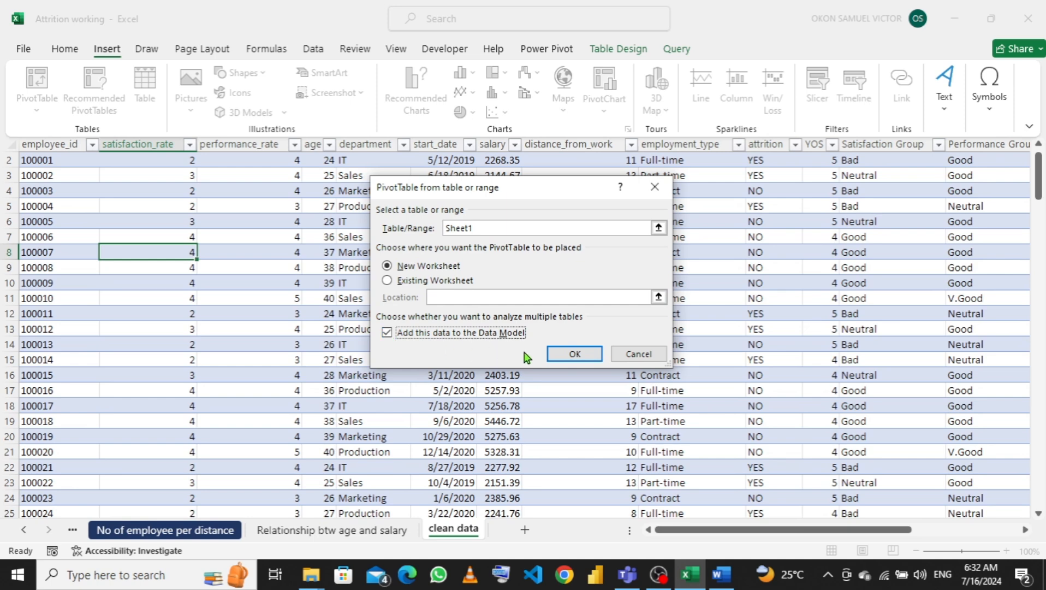
left_click(568, 356)
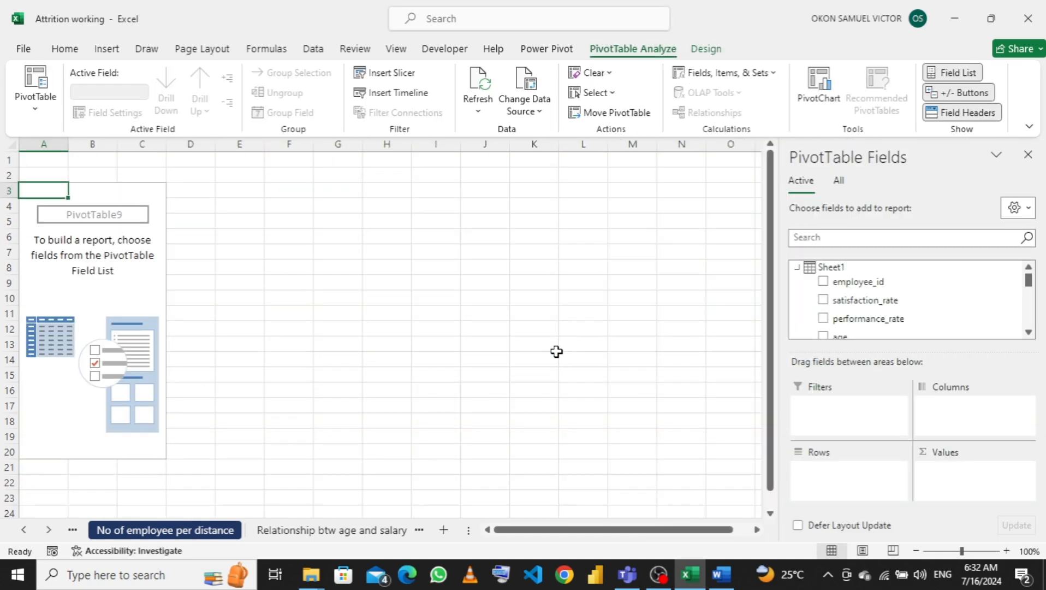
Step: Build the PivotTable with employee_id as rows and the sums of YOS and salary as values
left_click_drag(877, 282, 848, 487)
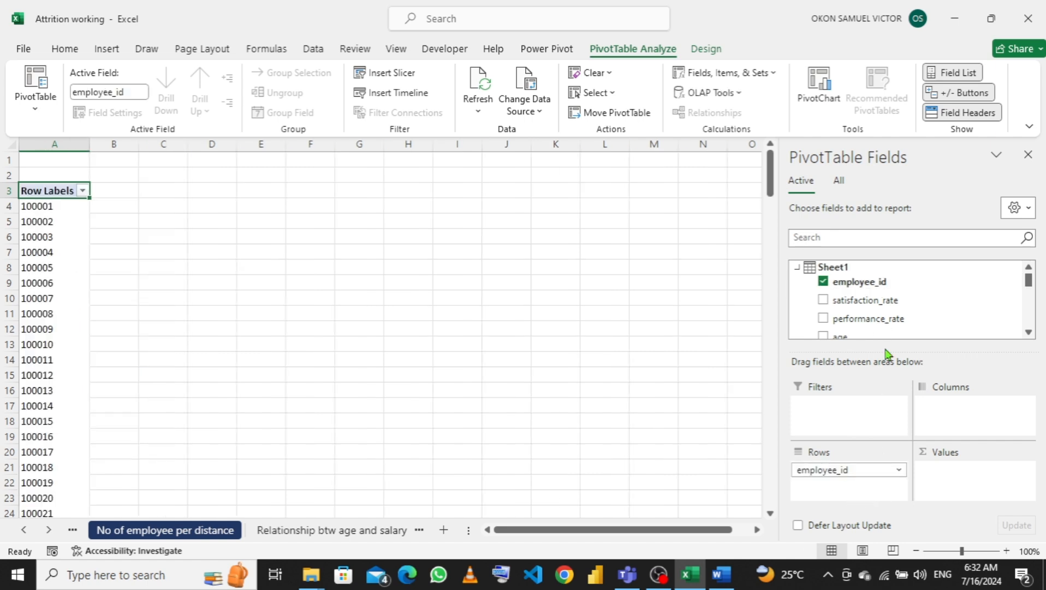
scroll(896, 307, "down", 6)
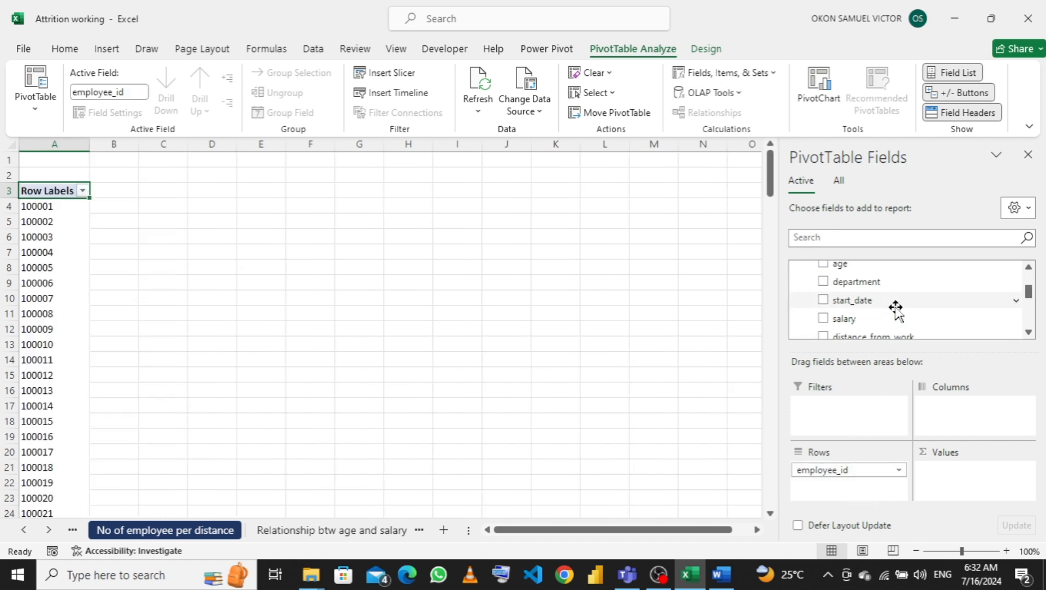
scroll(888, 319, "up", 2)
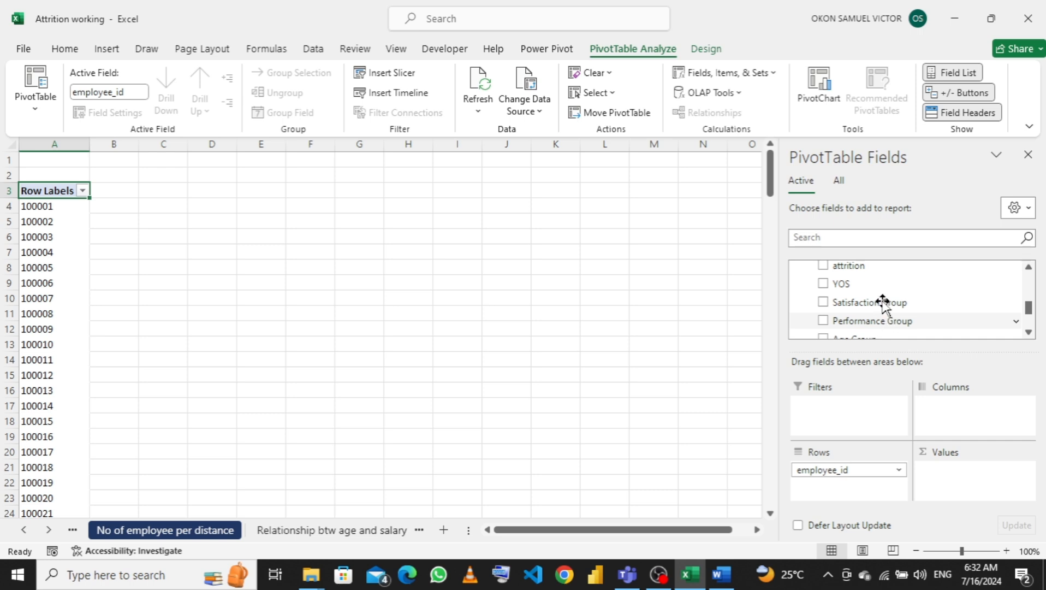
left_click_drag(871, 285, 942, 476)
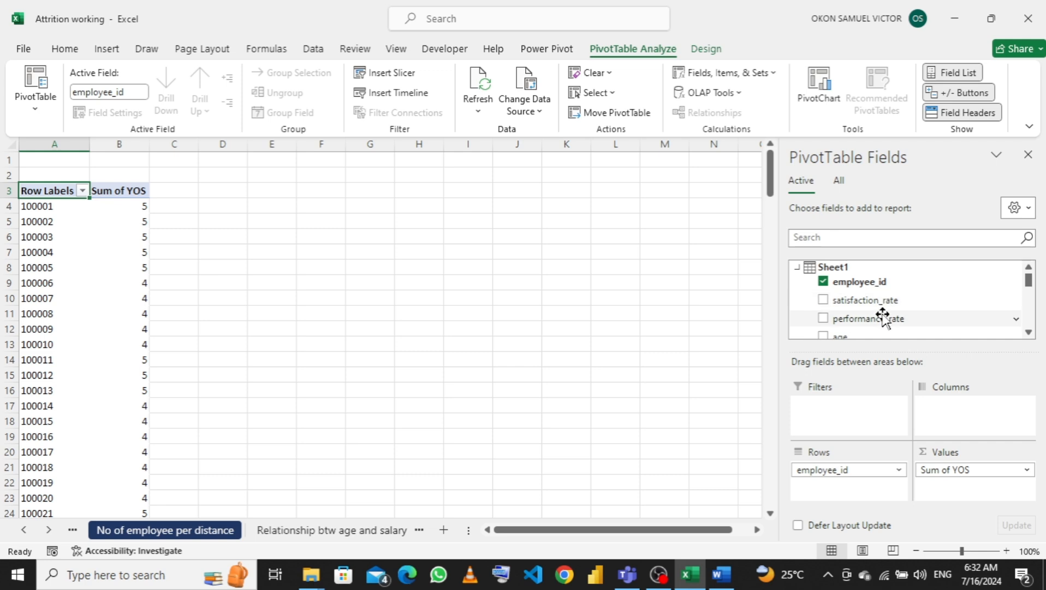
scroll(883, 317, "down", 2)
left_click_drag(883, 317, 953, 499)
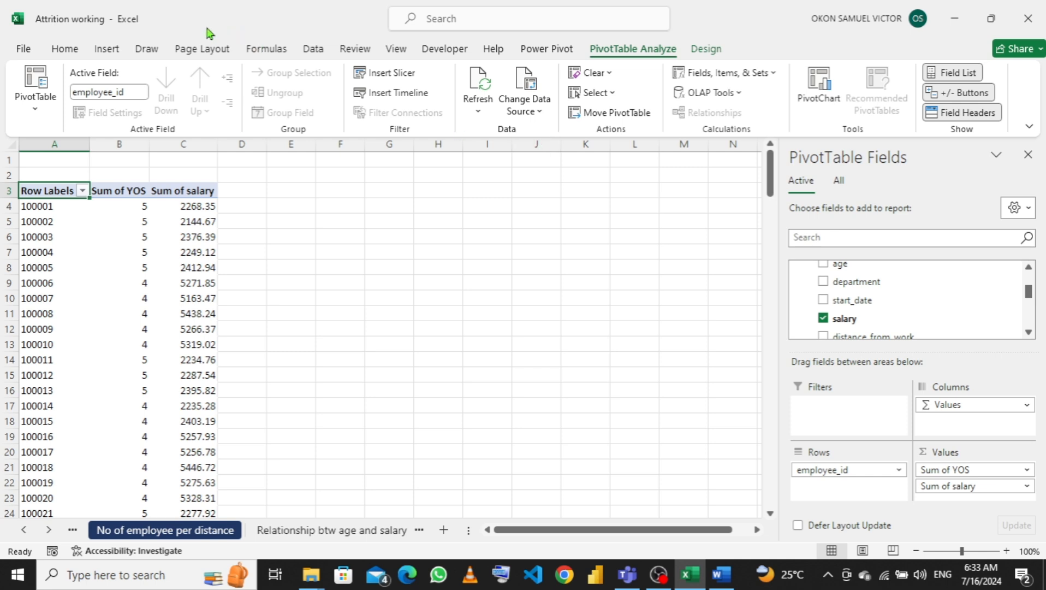
Step: Try to insert a scatter chart directly from the PivotTable data
left_click(112, 51)
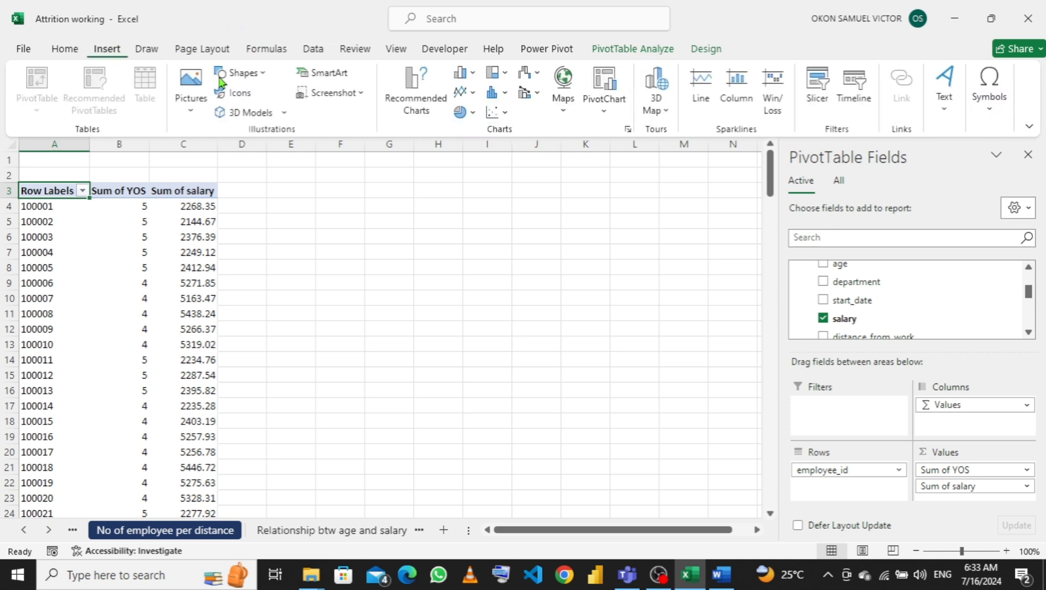
left_click(496, 112)
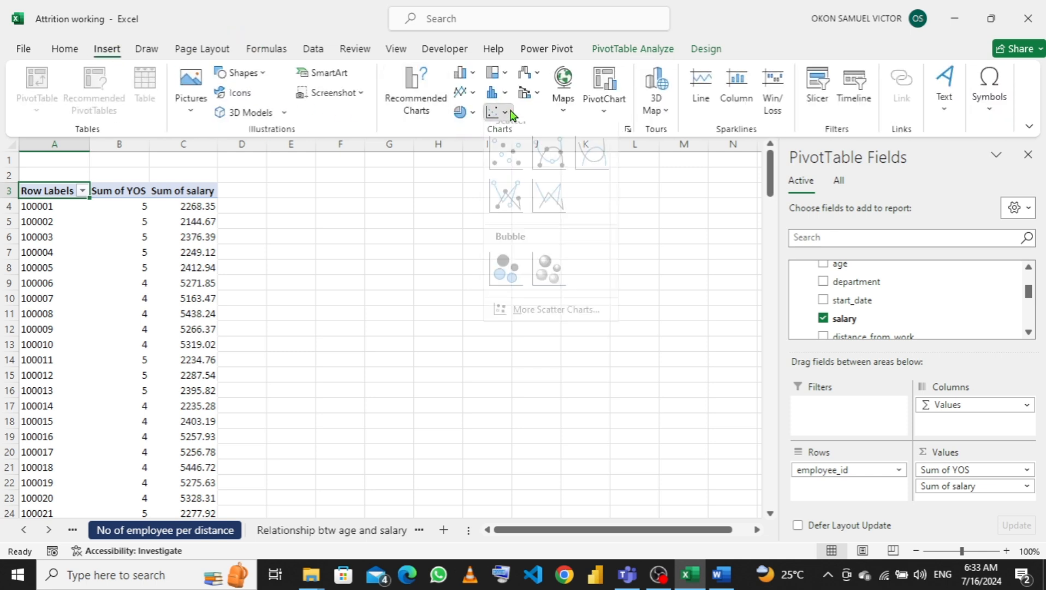
left_click(505, 163)
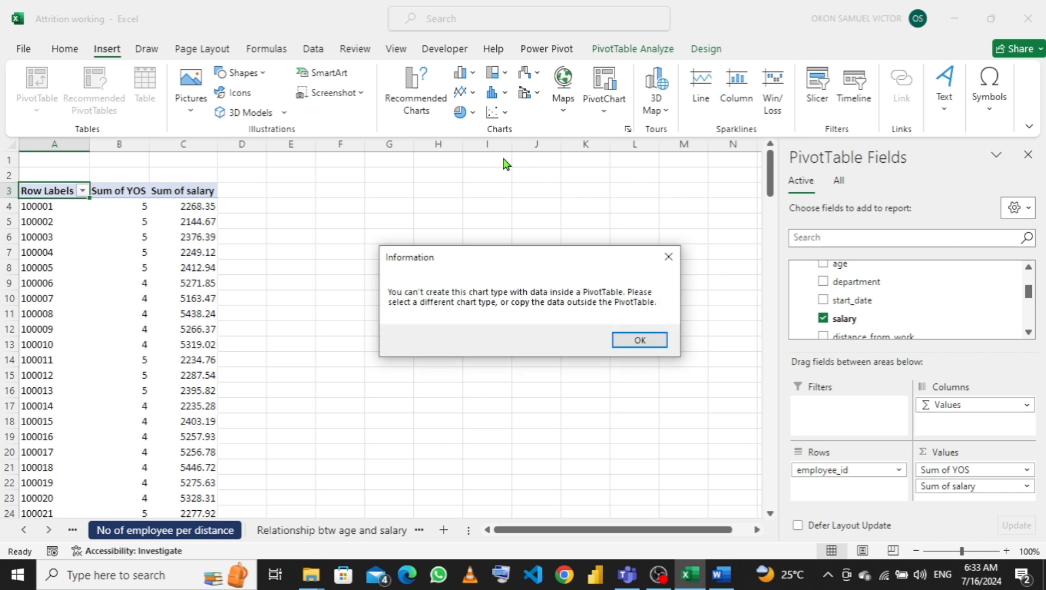
left_click(670, 256)
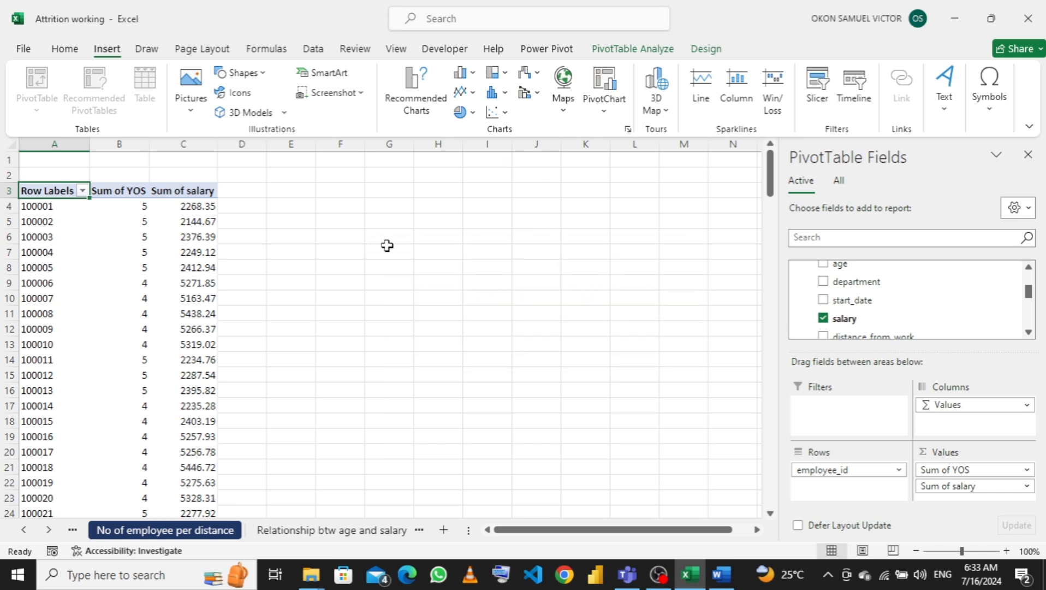
Step: Turn off the PivotTable's grand totals for rows and columns and check the end of the table
left_click(178, 282)
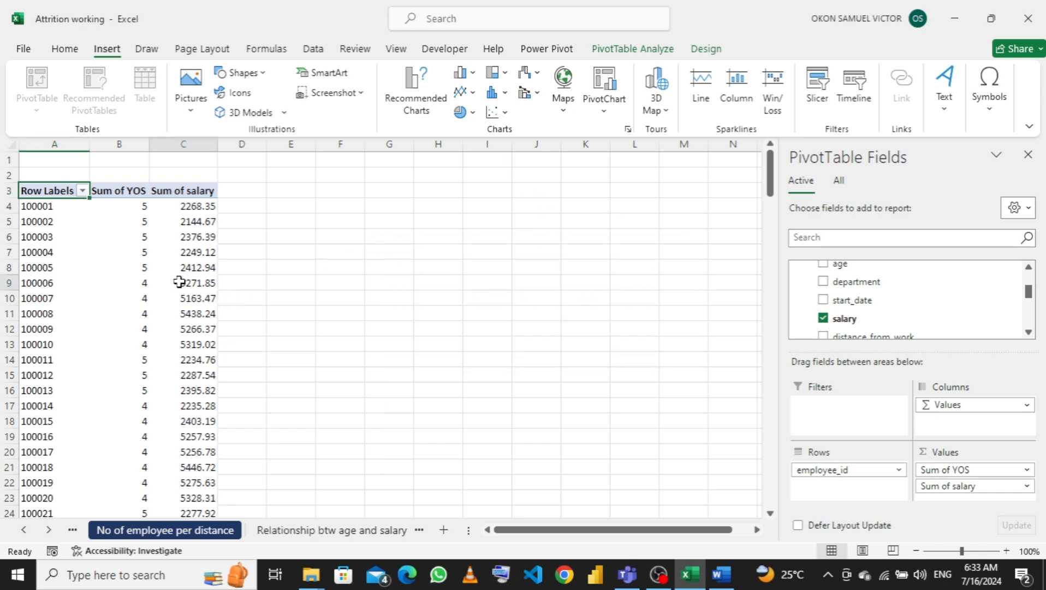
left_click(705, 49)
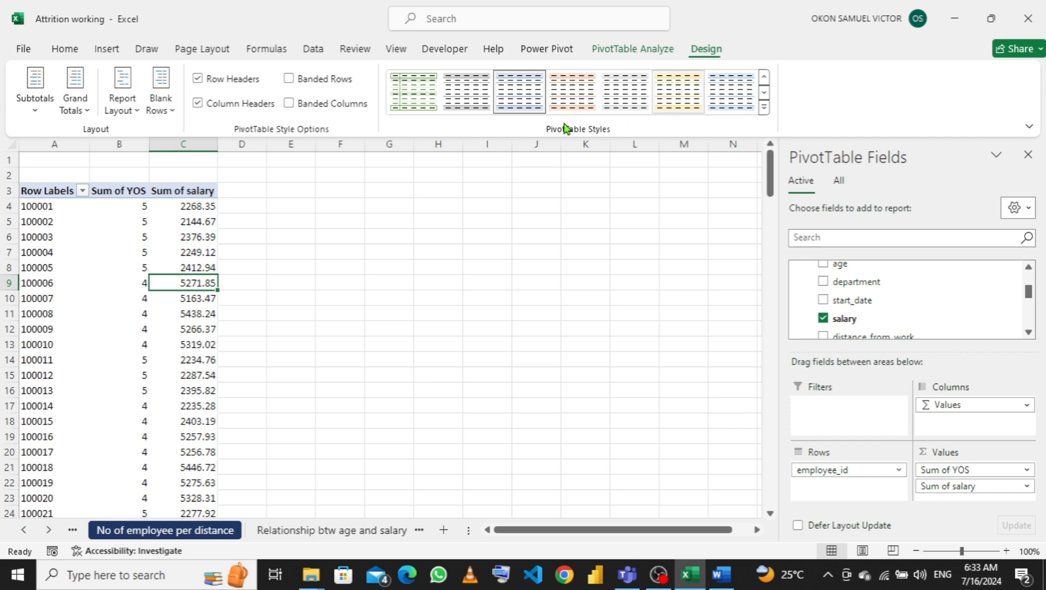
left_click(74, 106)
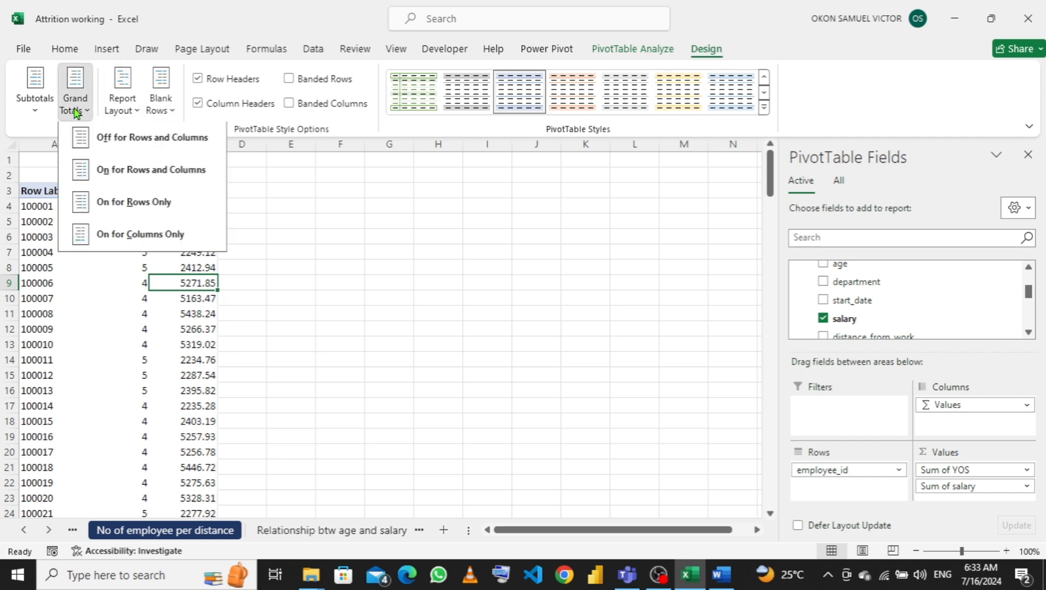
left_click(111, 141)
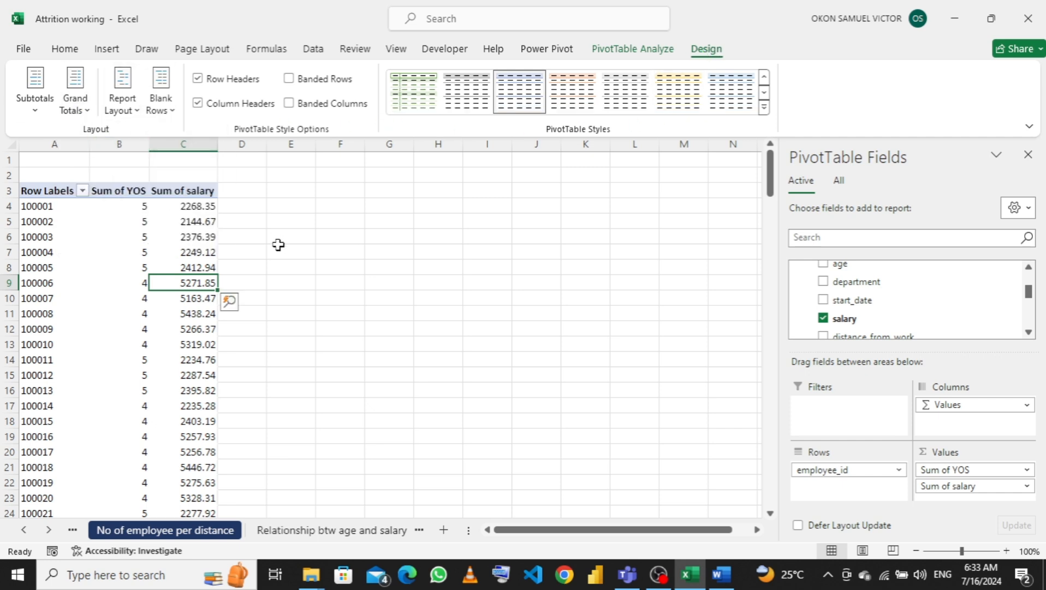
scroll(276, 287, "down", 20)
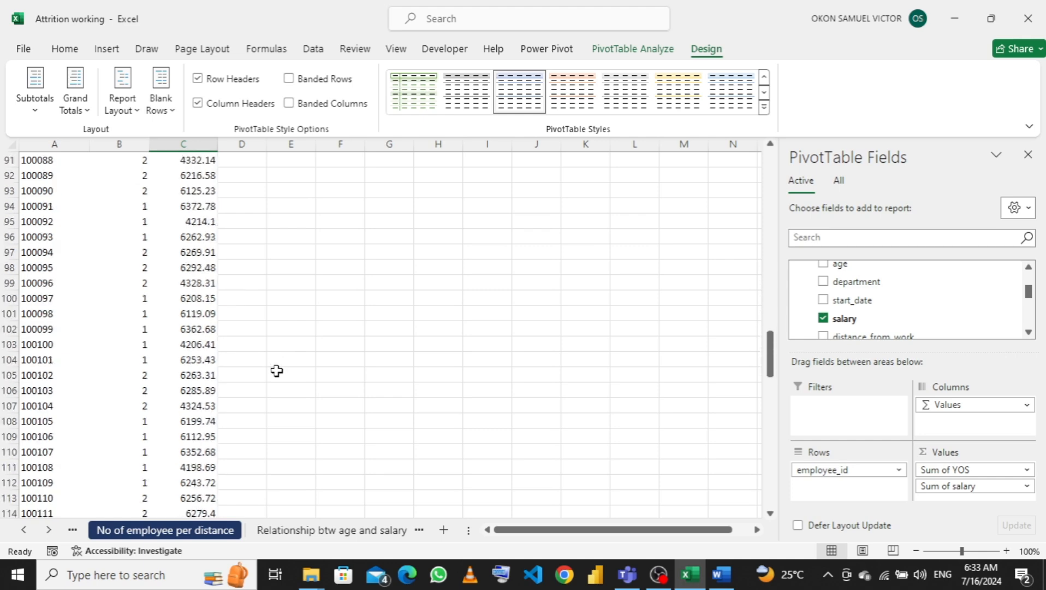
scroll(275, 396, "down", 18)
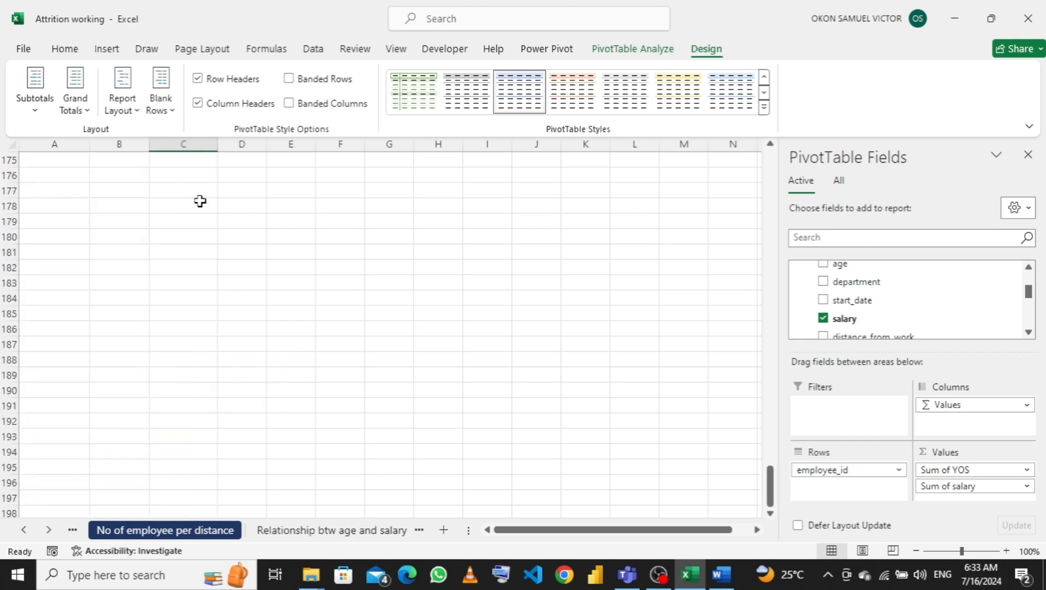
scroll(200, 201, "up", 6)
scroll(595, 258, "up", 20)
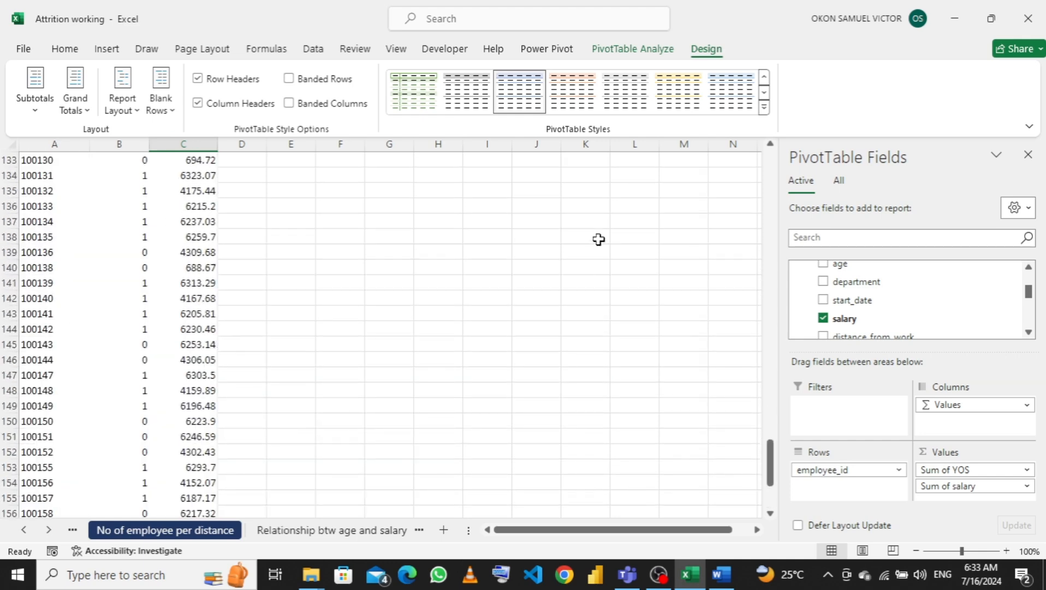
scroll(599, 236, "up", 10)
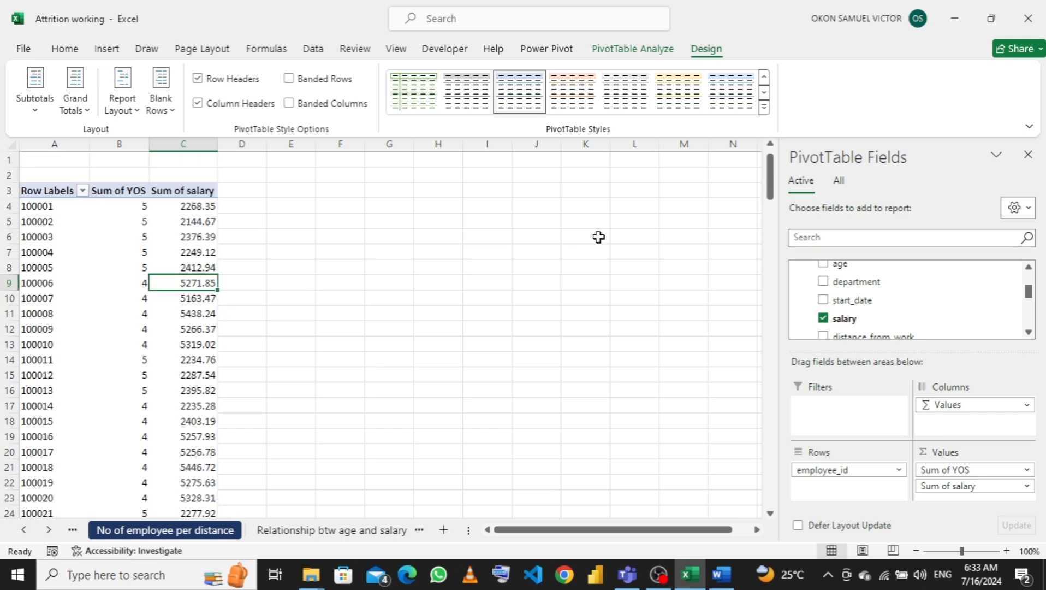
Step: Insert an empty scatter chart on Sheet10 from blank cell F4, outside the PivotTable
left_click(342, 205)
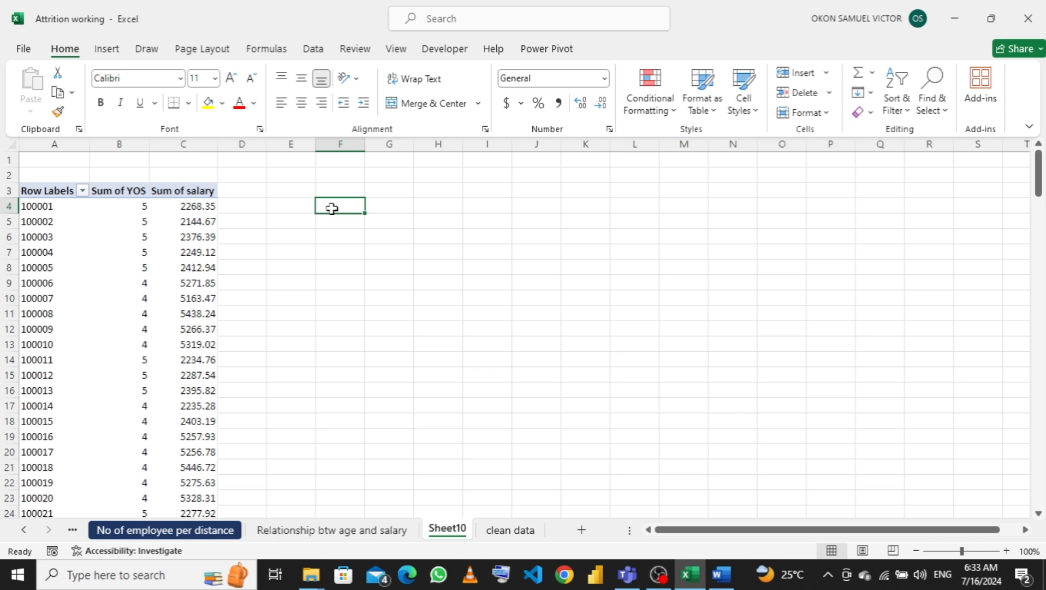
left_click(112, 52)
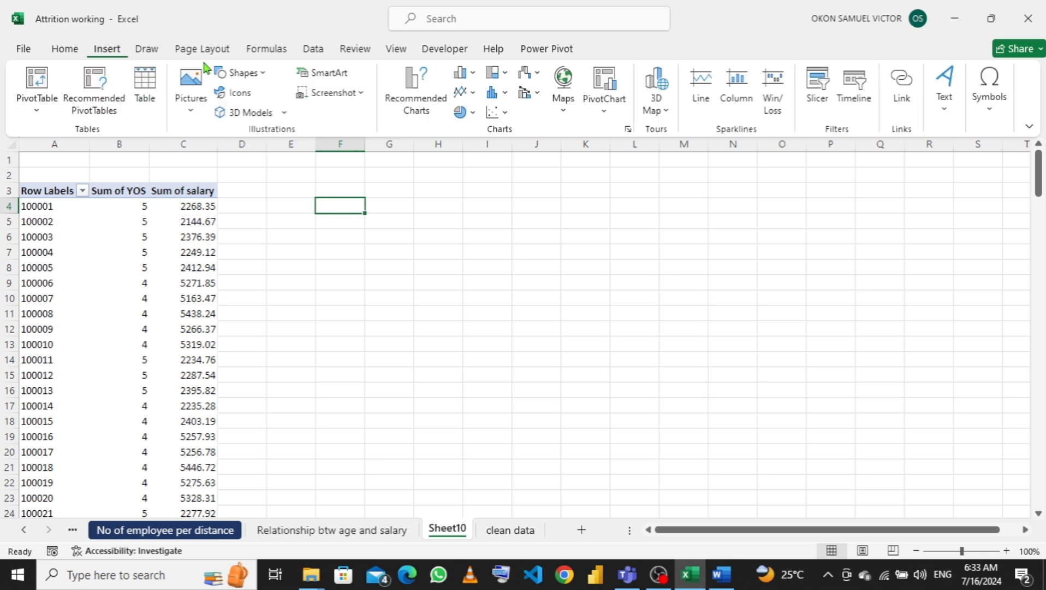
left_click(505, 115)
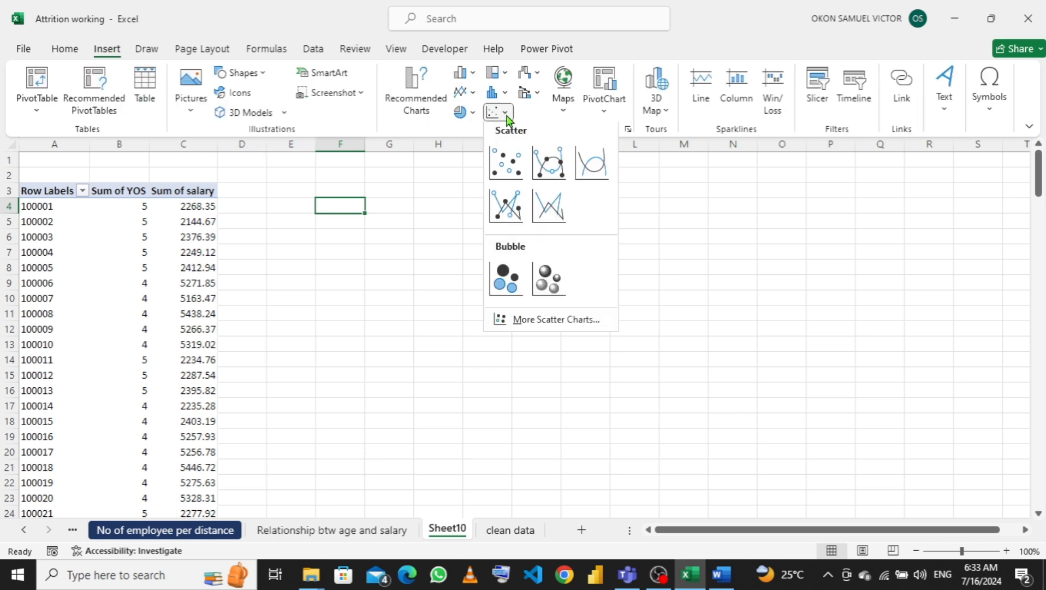
left_click(505, 168)
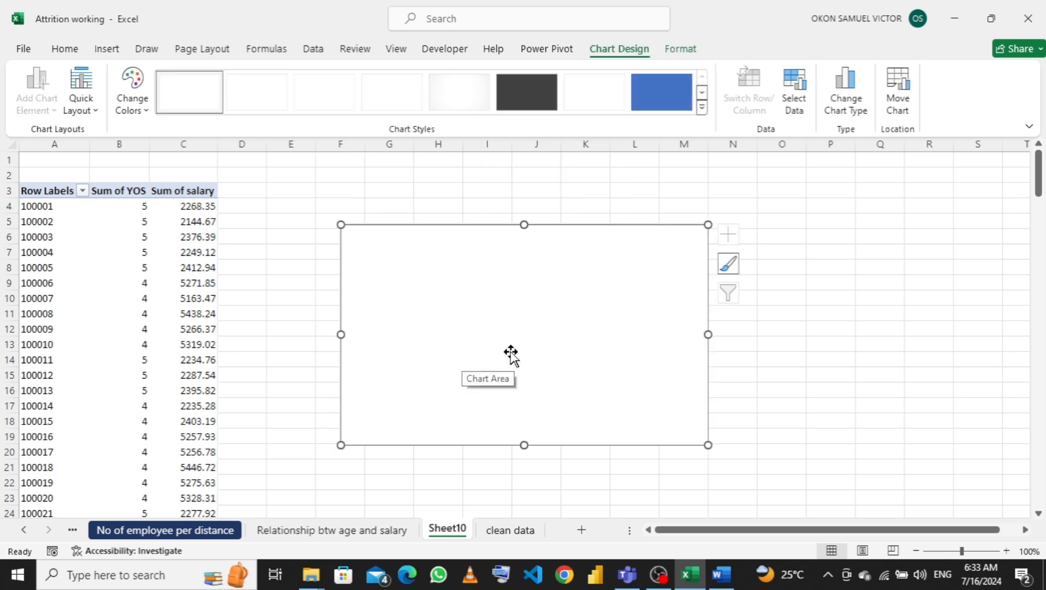
Step: Add a data series to the empty chart and name it "Relationship between yos and salary"
left_click(791, 95)
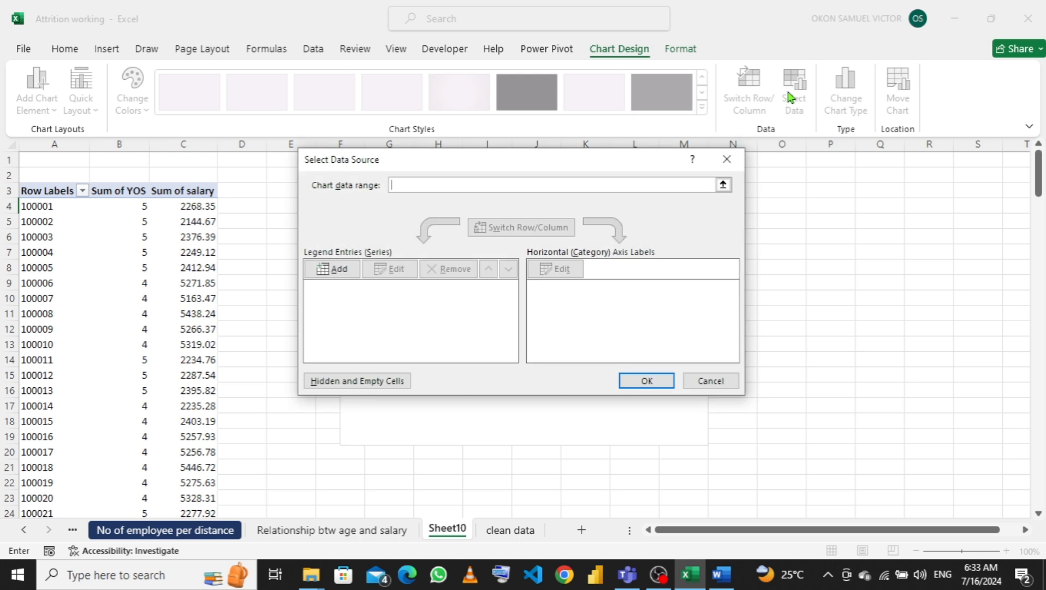
left_click(334, 269)
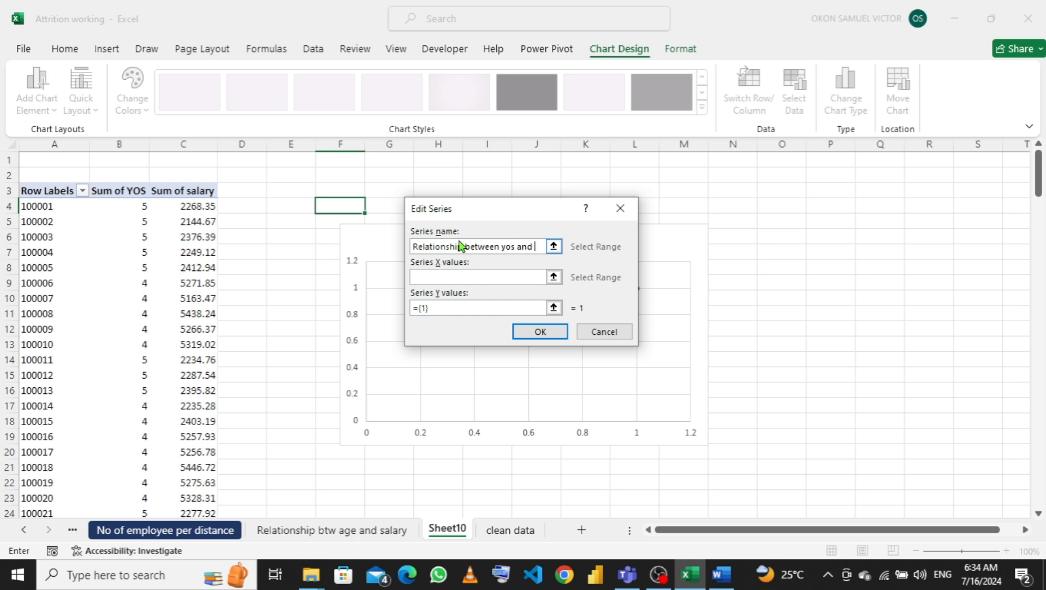
type("alary")
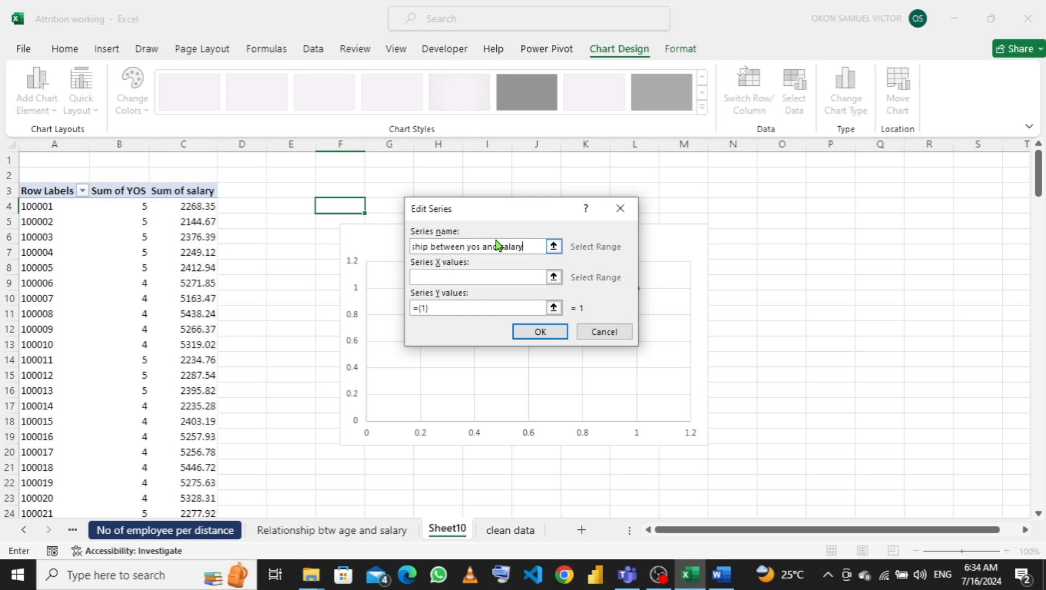
Step: Set the series X values to the YOS column, Sheet10 range B4:B173
left_click(554, 277)
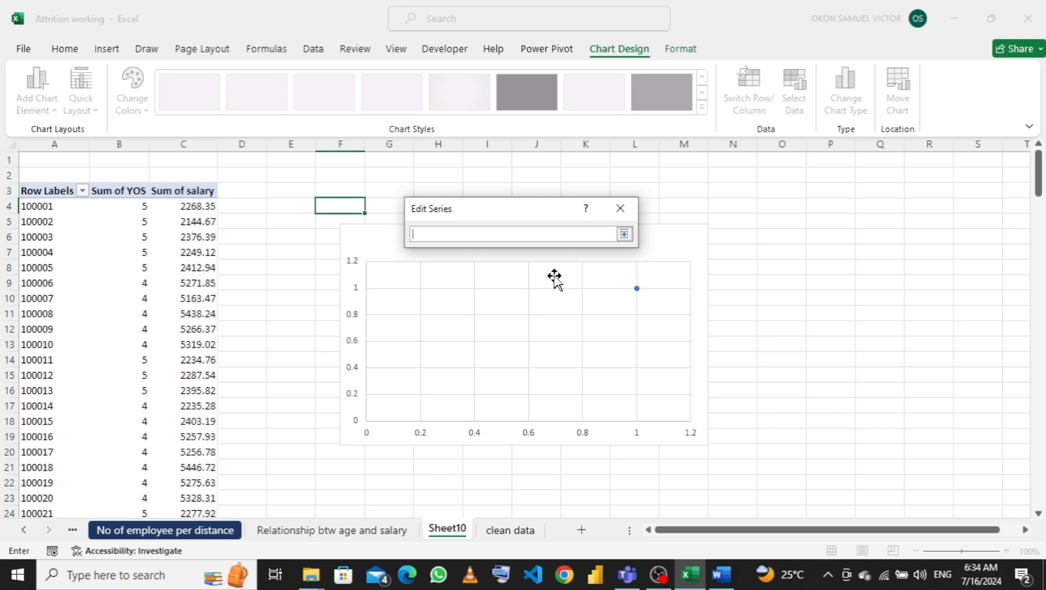
left_click(132, 207)
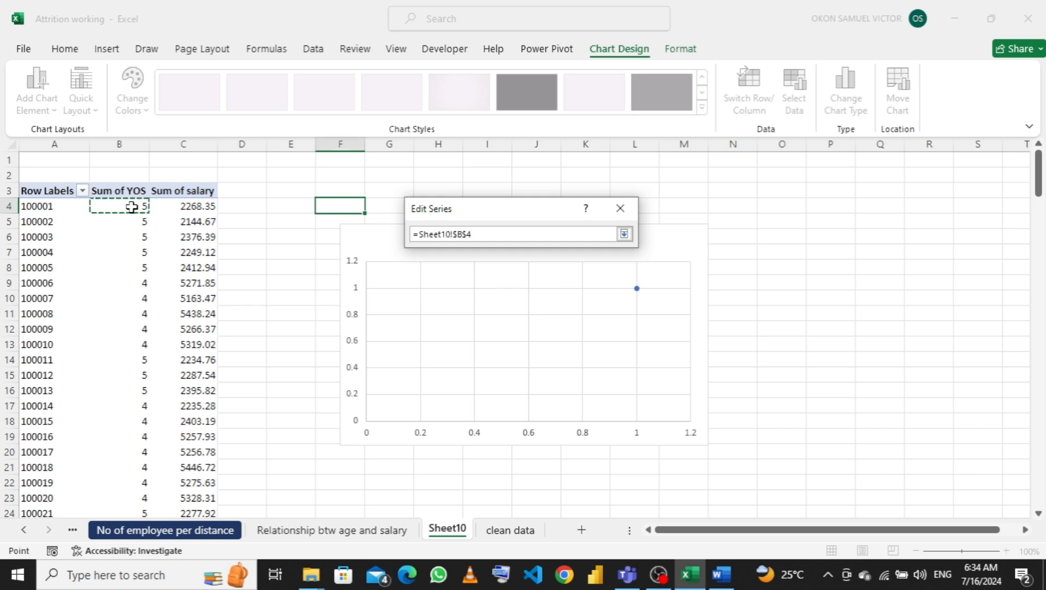
key("ctrl+shift+Down")
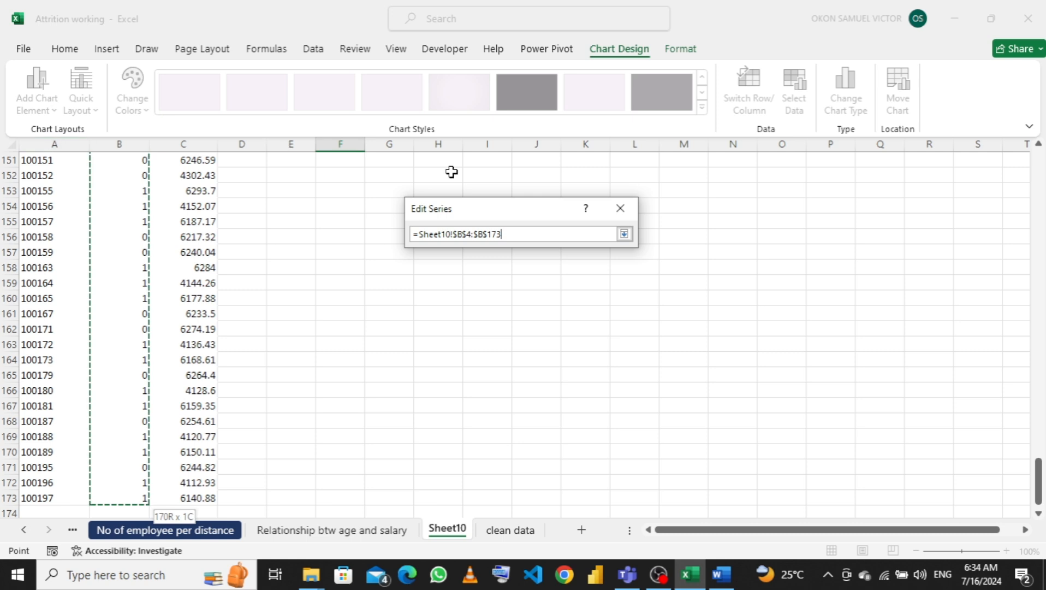
left_click(624, 234)
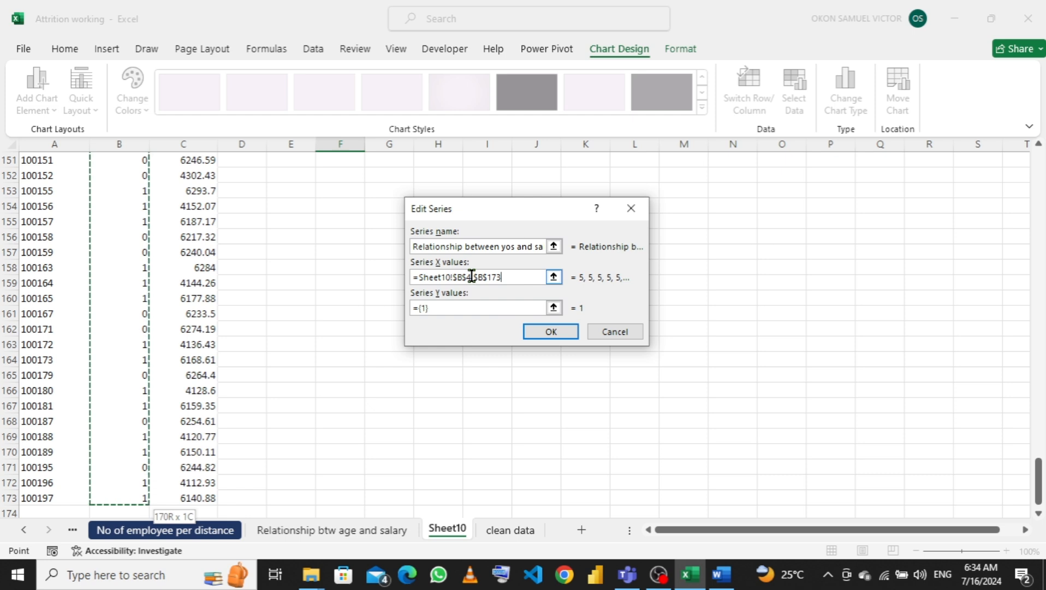
Step: Set the series Y values to the salary column, Sheet10 range C4:C173, and apply the chart's data source
left_click(465, 307)
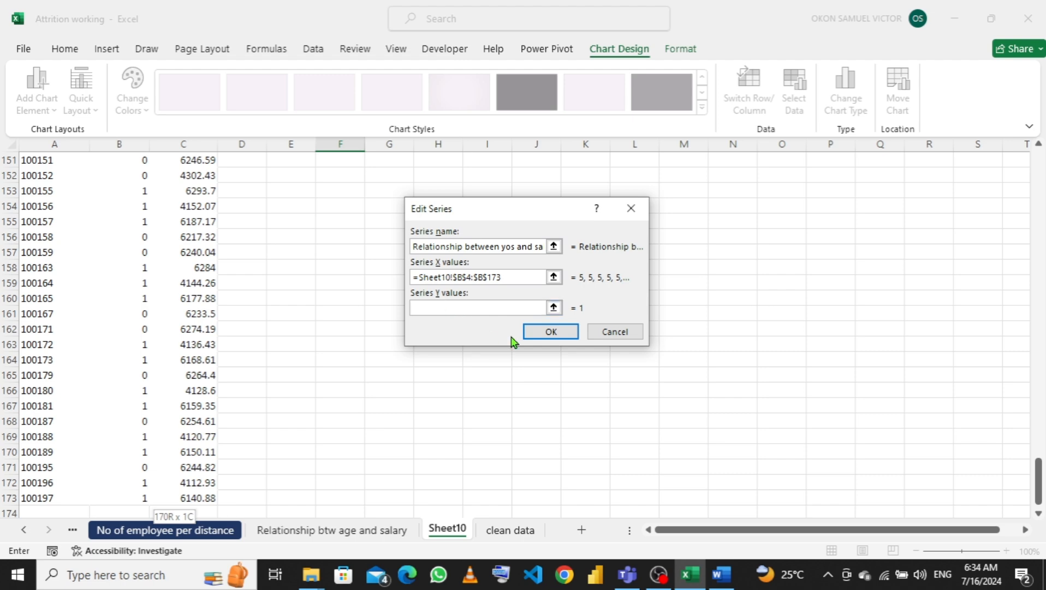
left_click(553, 308)
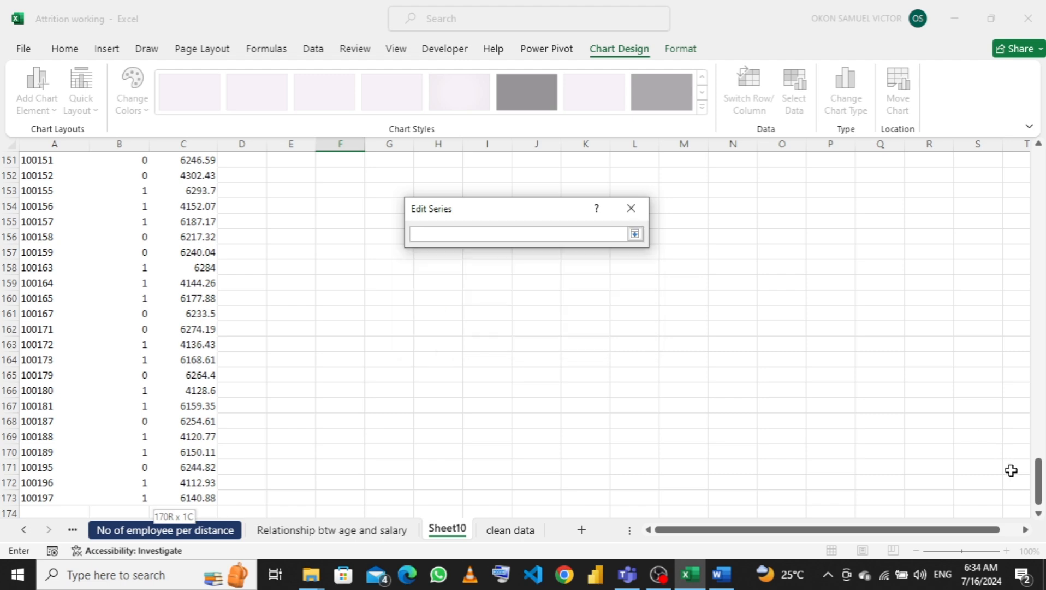
left_click_drag(1039, 482, 1040, 156)
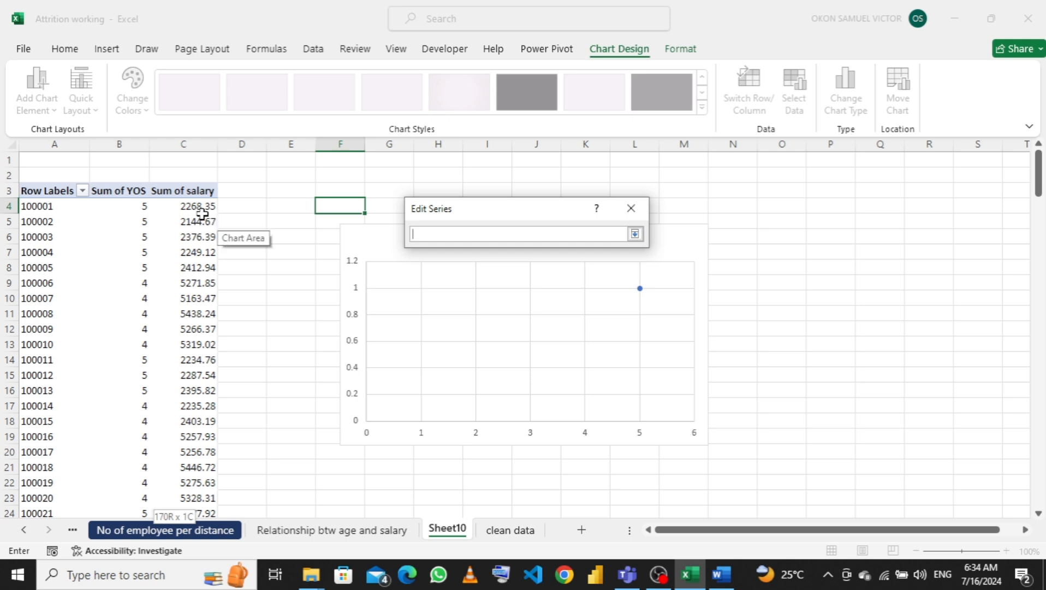
left_click(195, 208)
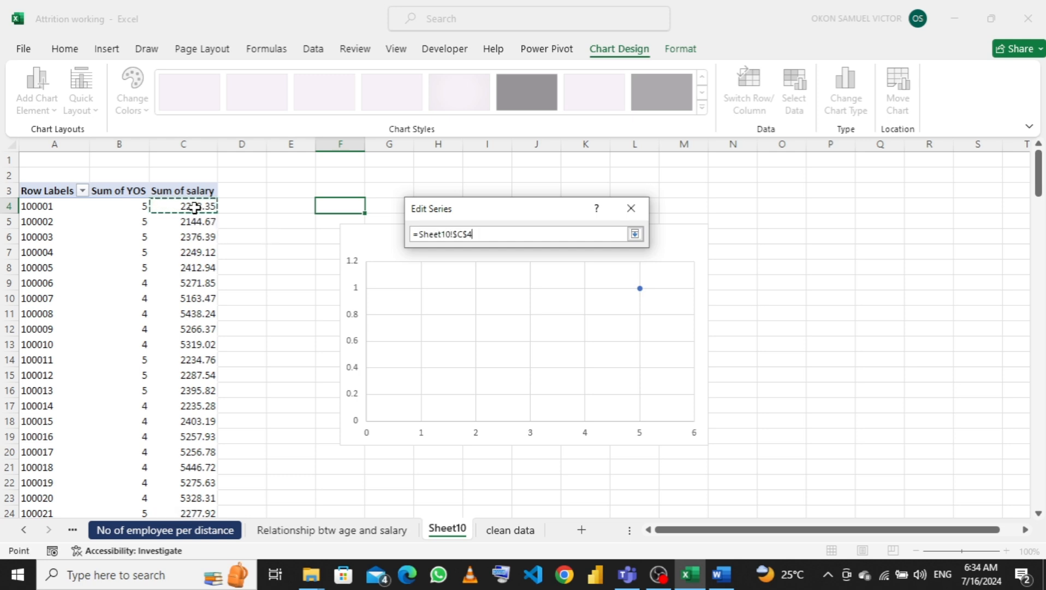
key("ctrl+shift+Down")
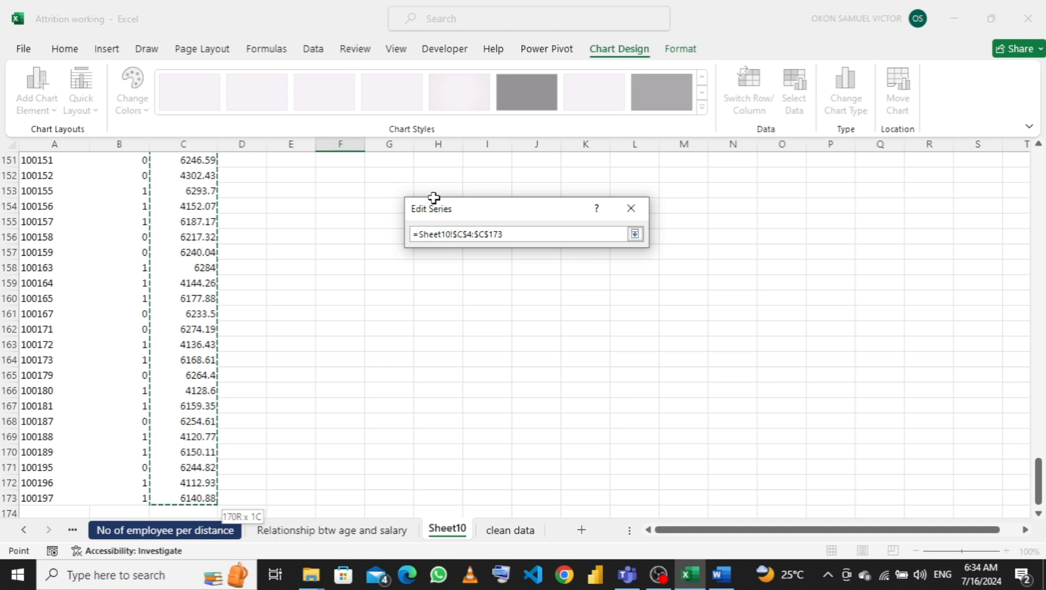
left_click(637, 234)
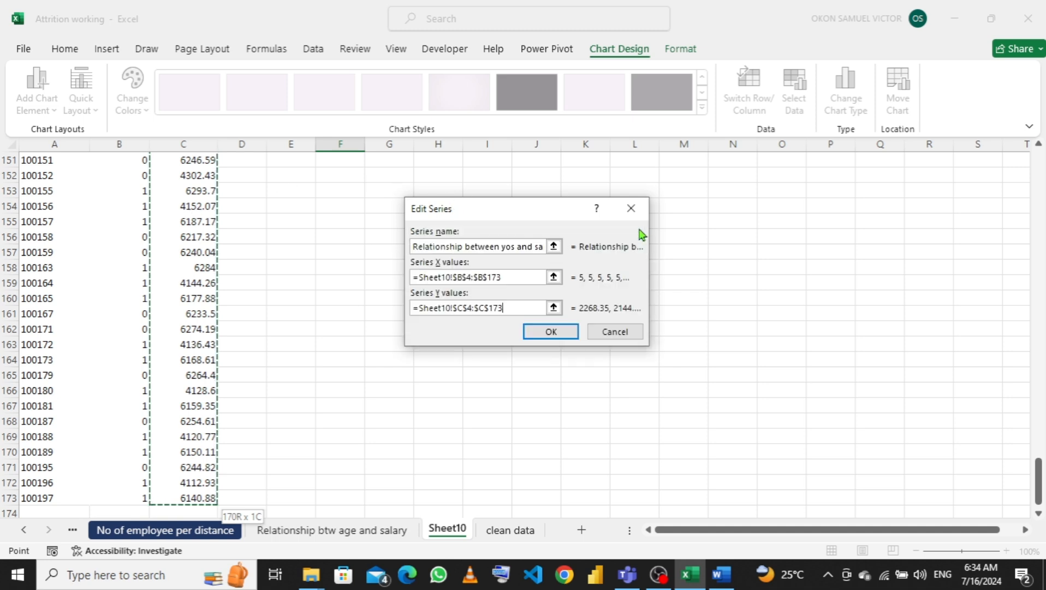
left_click(552, 332)
left_click(635, 382)
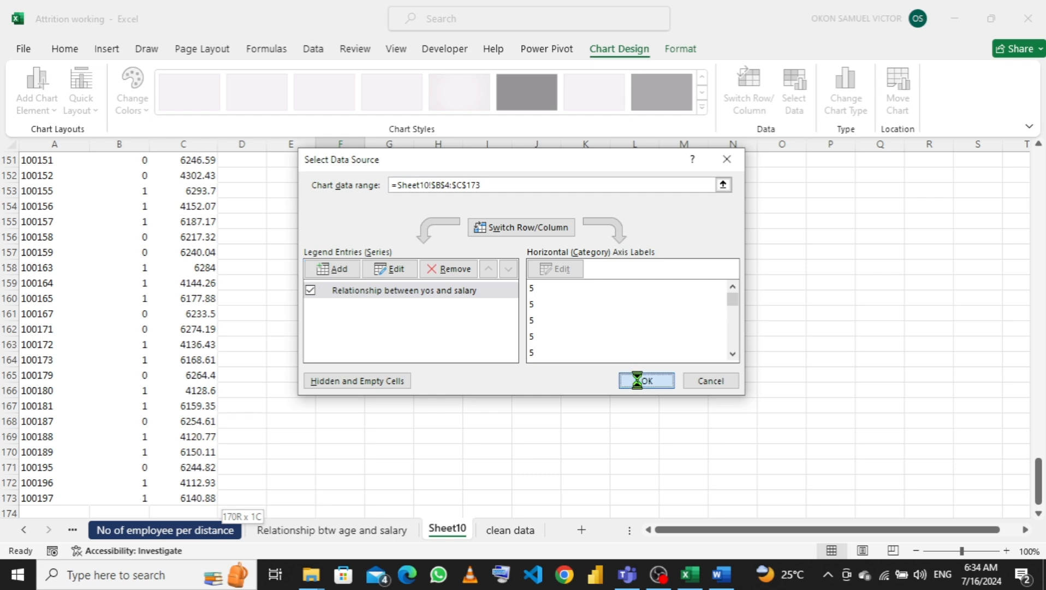
Step: Examine the plotted points of the yos and salary scatter chart beside the PivotTable
scroll(654, 297, "up", 6)
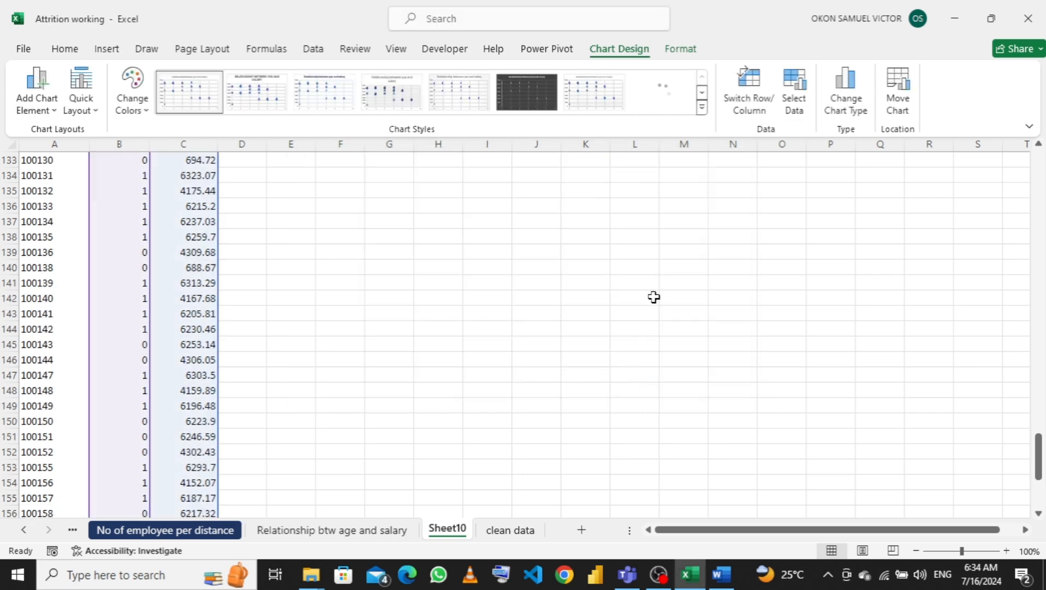
scroll(654, 296, "up", 20)
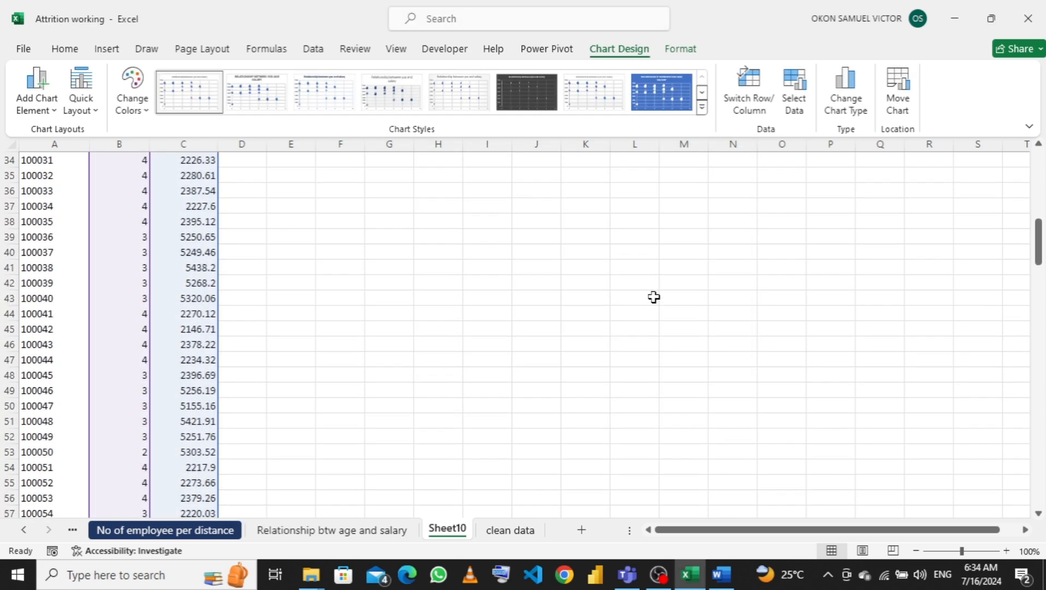
scroll(654, 296, "up", 3)
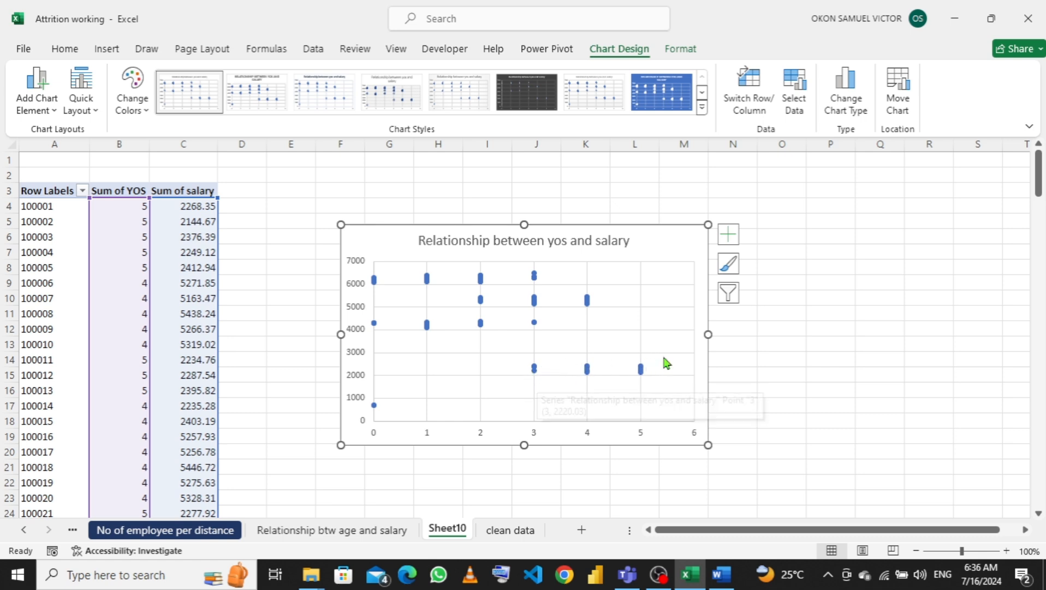
mouse_move(536, 376)
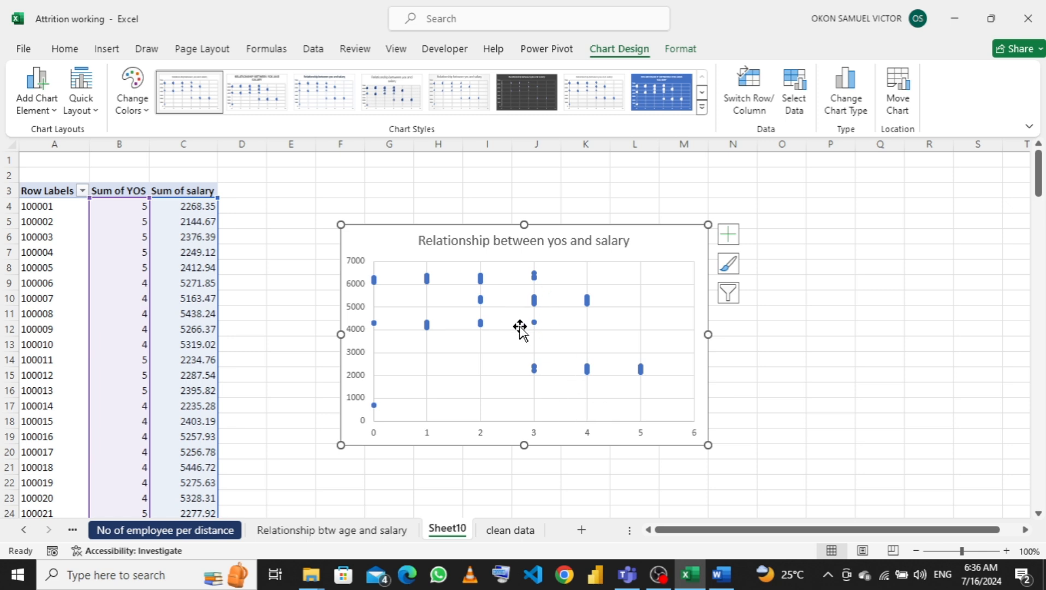
Step: Rename Sheet10 as "Relationship btw yos and salary"
double_click(448, 529)
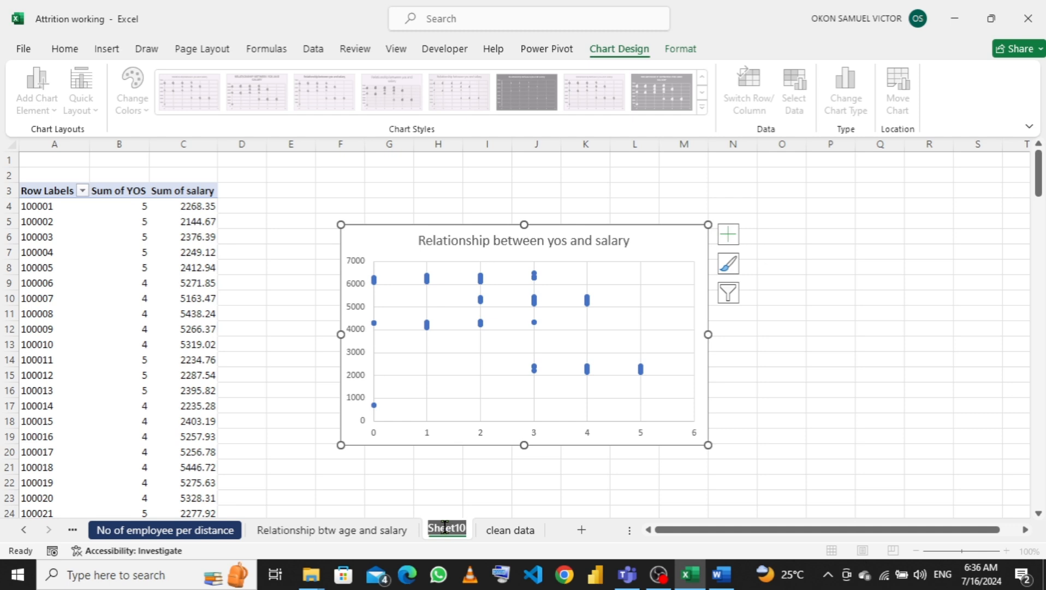
type("R")
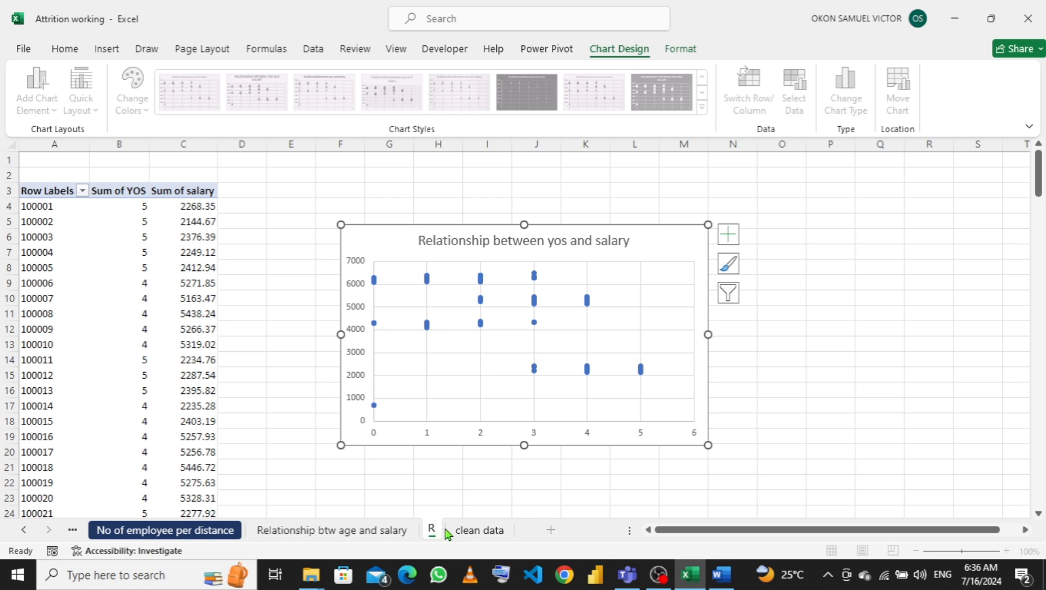
type("el")
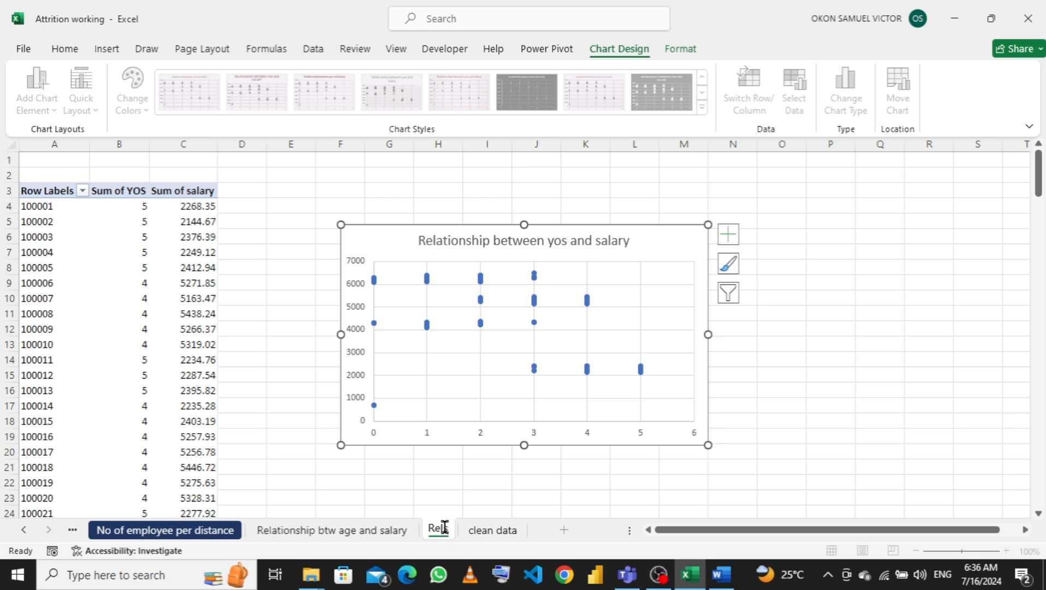
type("st")
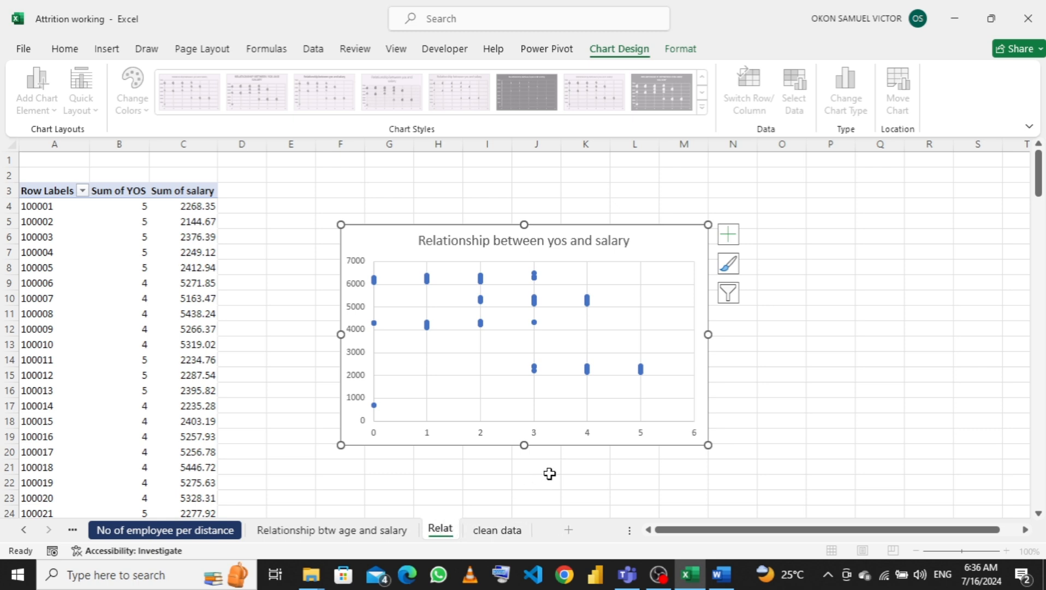
type("ionship")
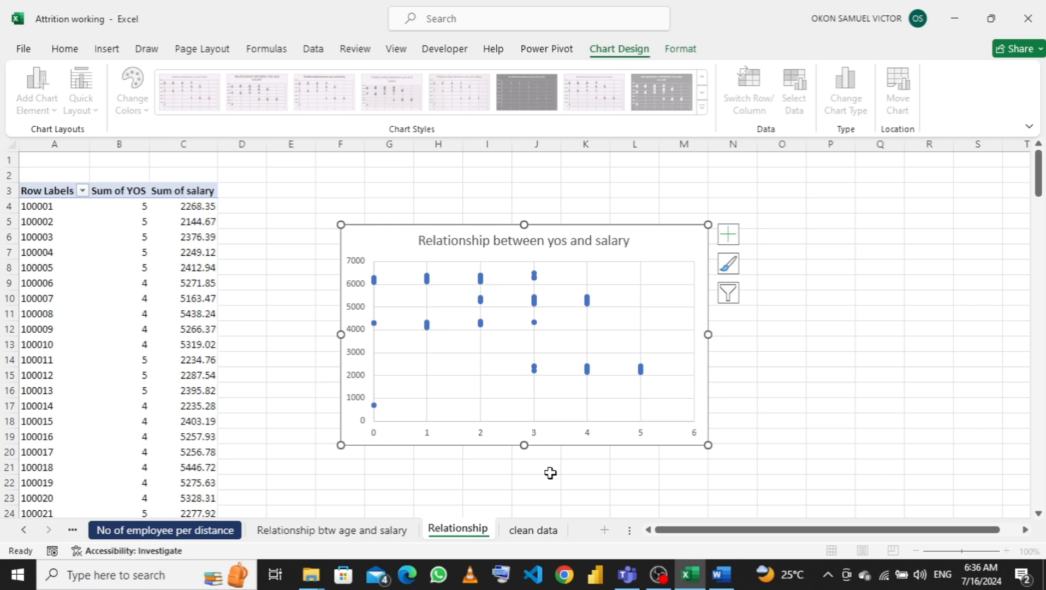
type(" btw")
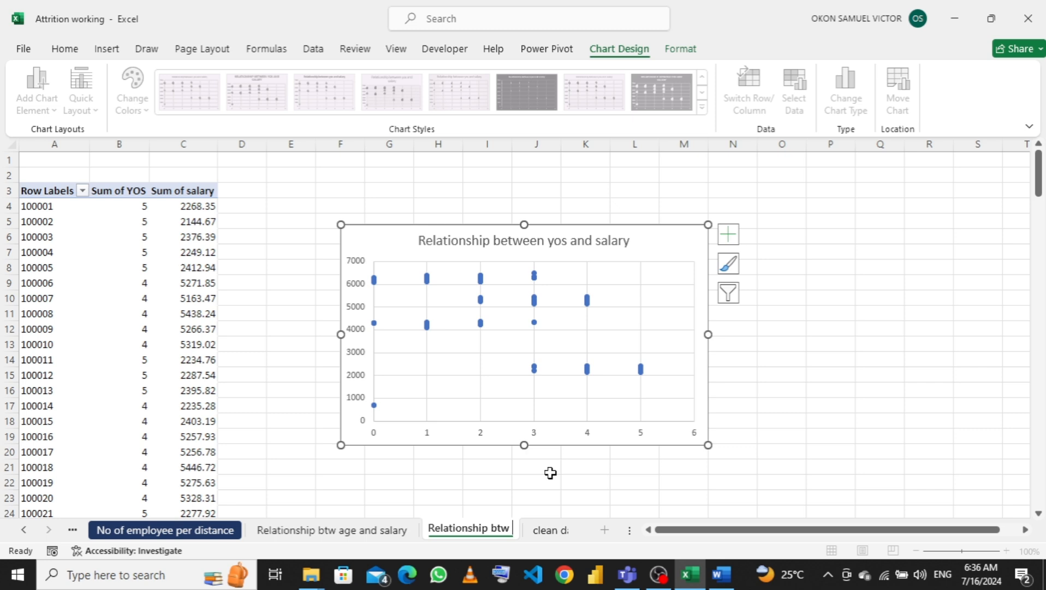
type(" yos")
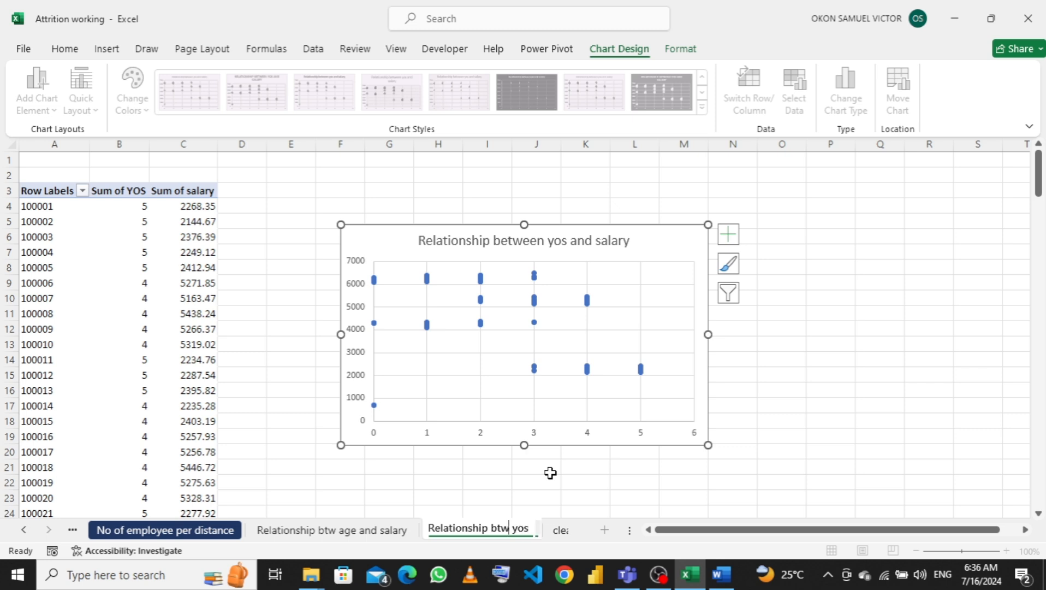
type(" and")
type(" sal")
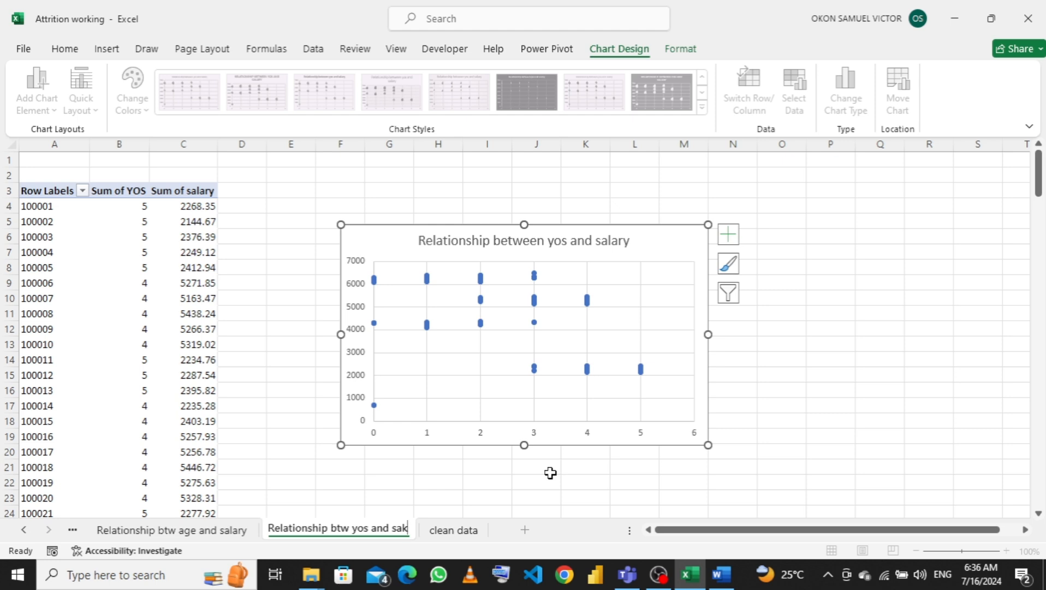
type("ary")
key("Return")
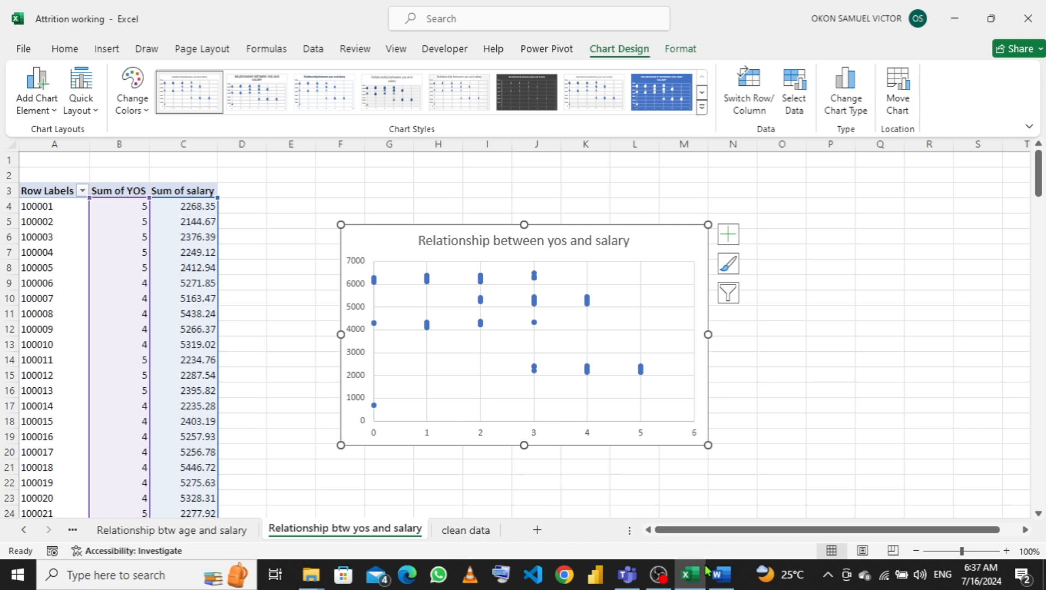
Step: Switch to the PROBLEM STATEMENT document in Word and read the items listed under KPI
left_click(720, 575)
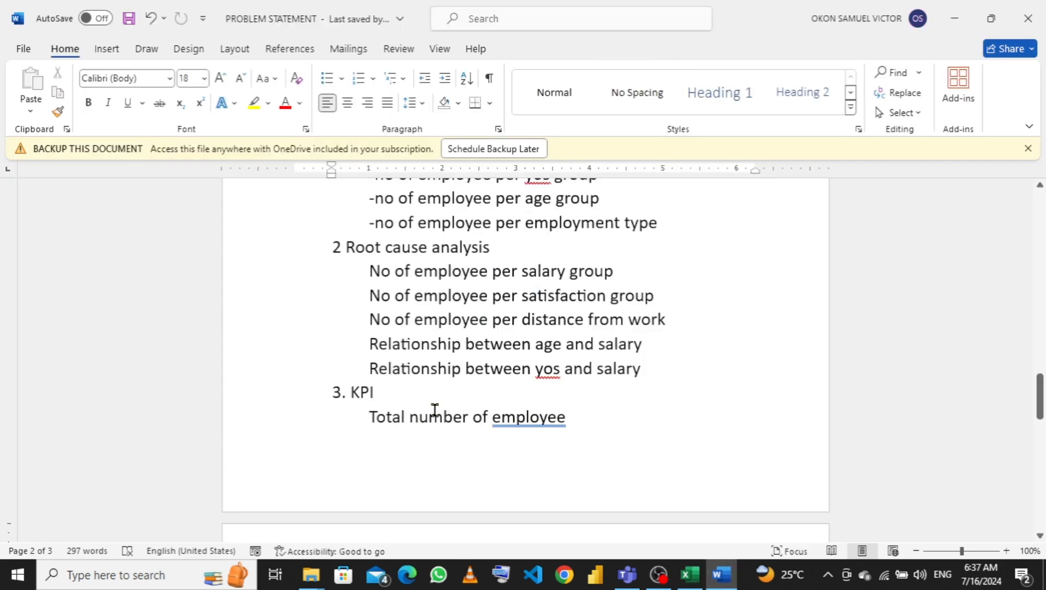
scroll(437, 412, "down", 2)
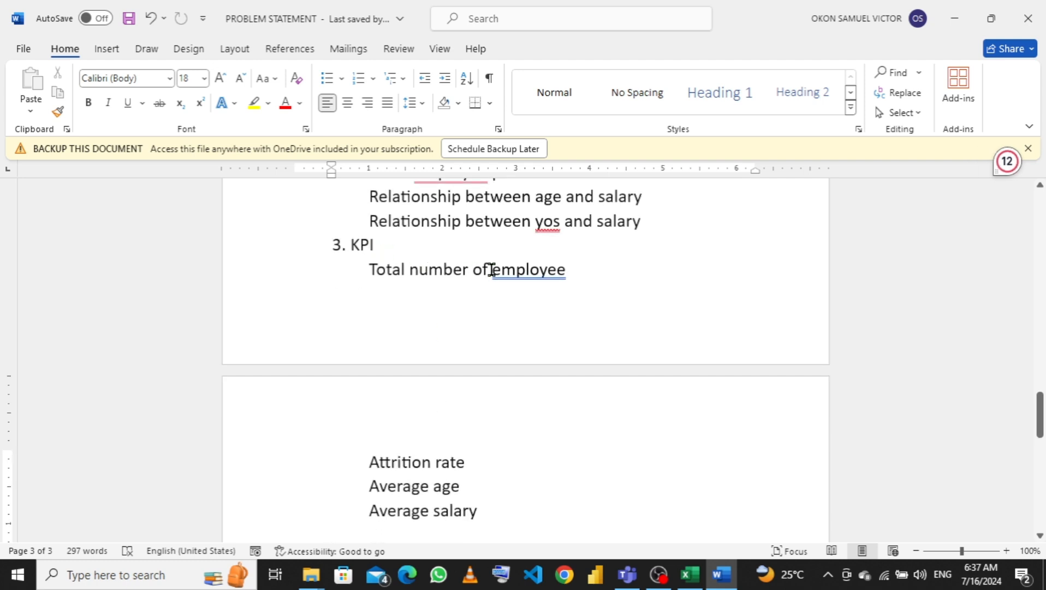
scroll(505, 431, "down", 1)
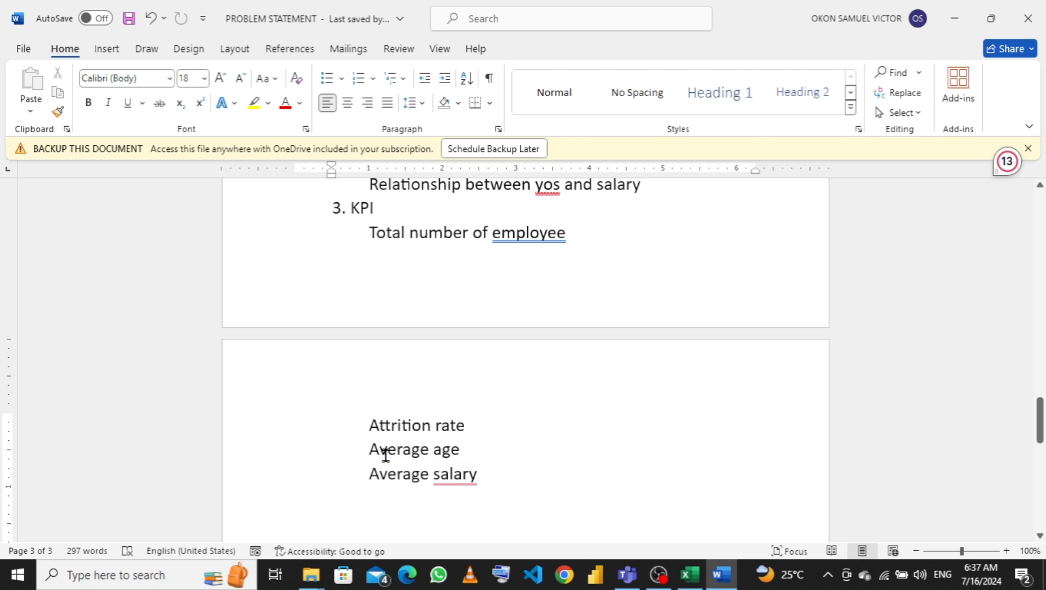
scroll(525, 360, "down", 2)
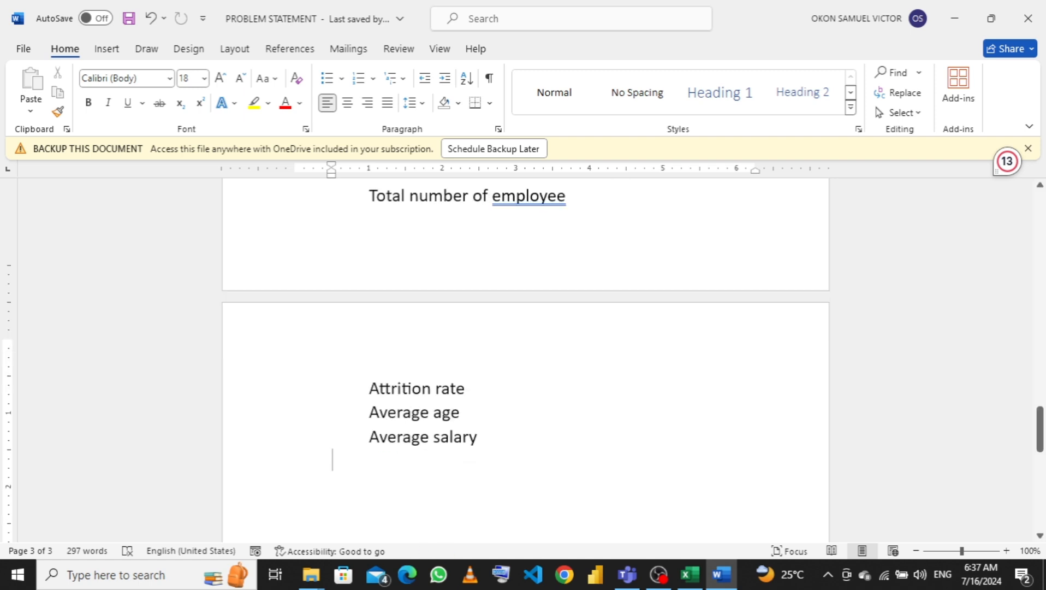
scroll(616, 389, "up", 3)
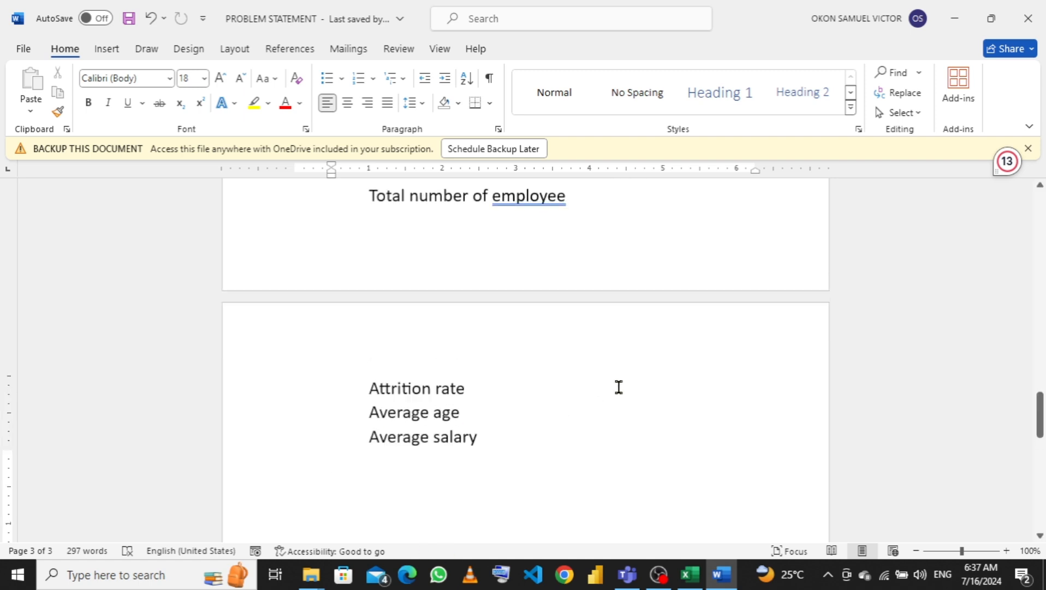
Step: Switch back to Excel and create a PivotTable from the clean data table on a new worksheet, adding the data to the Data Model
left_click(694, 581)
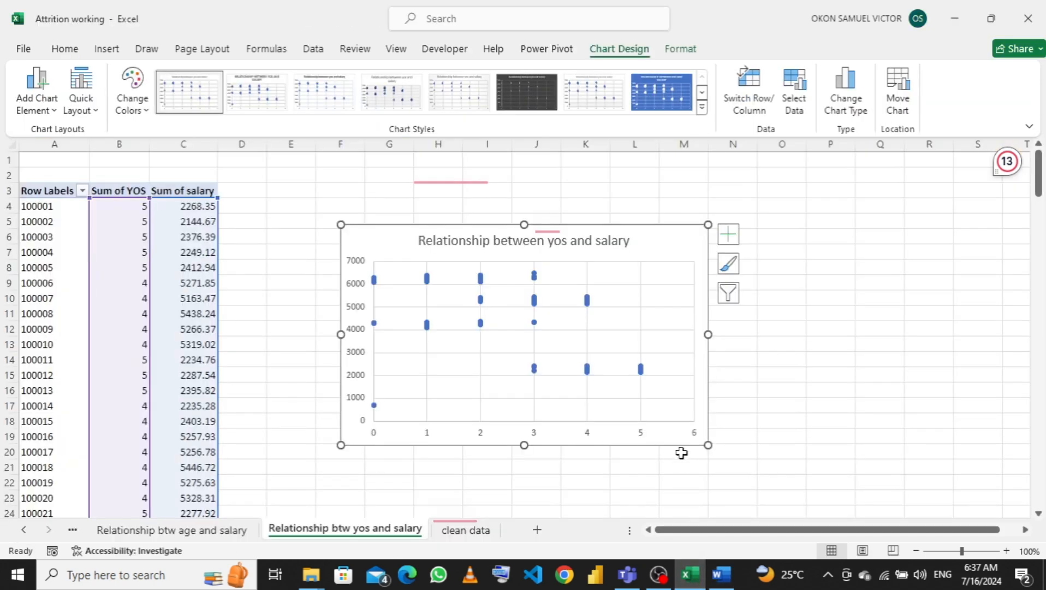
left_click(462, 531)
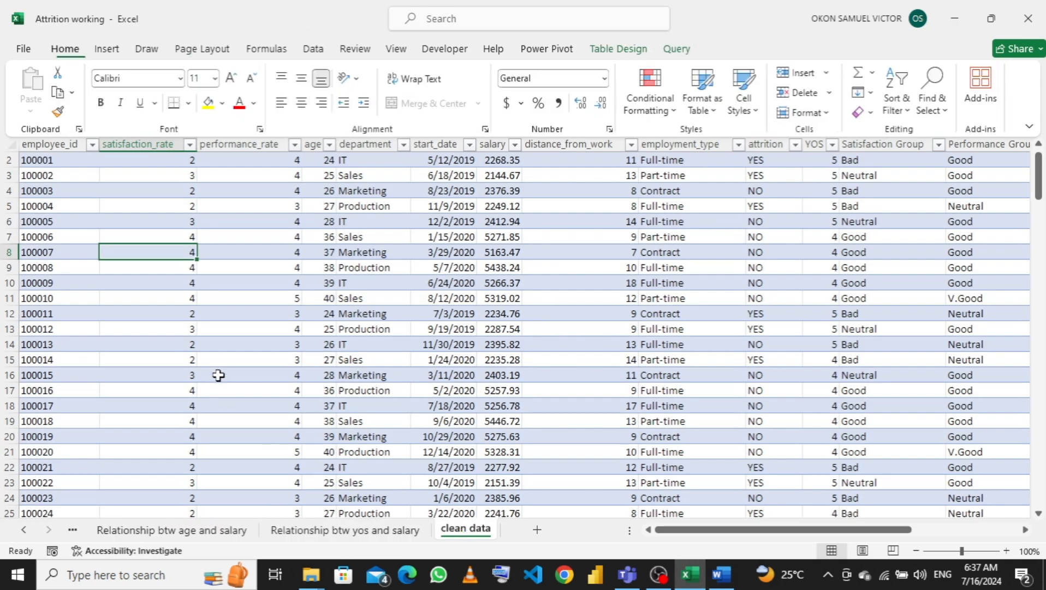
left_click(105, 50)
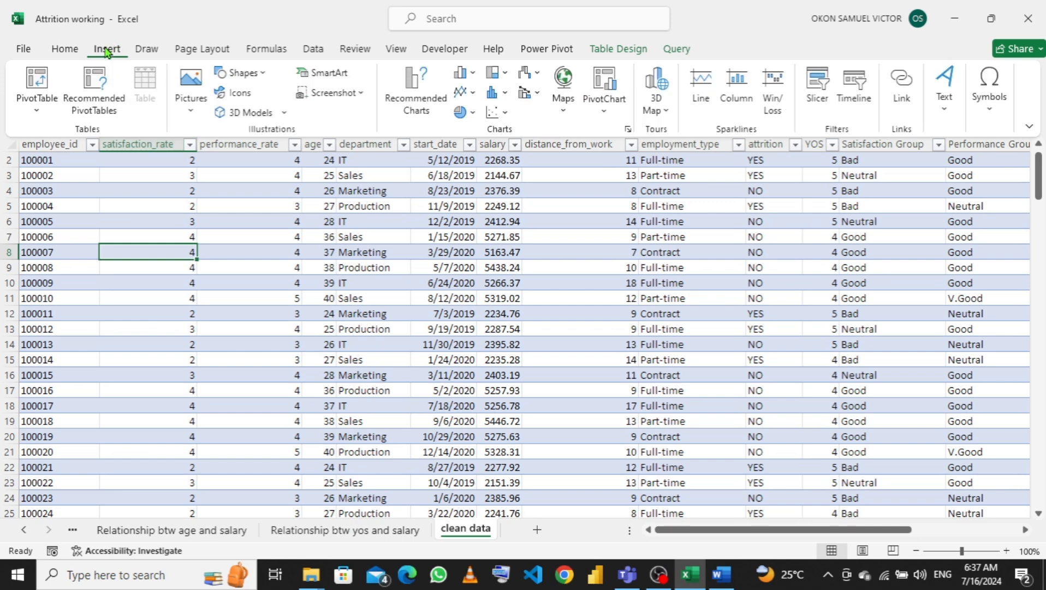
left_click(47, 114)
left_click(55, 137)
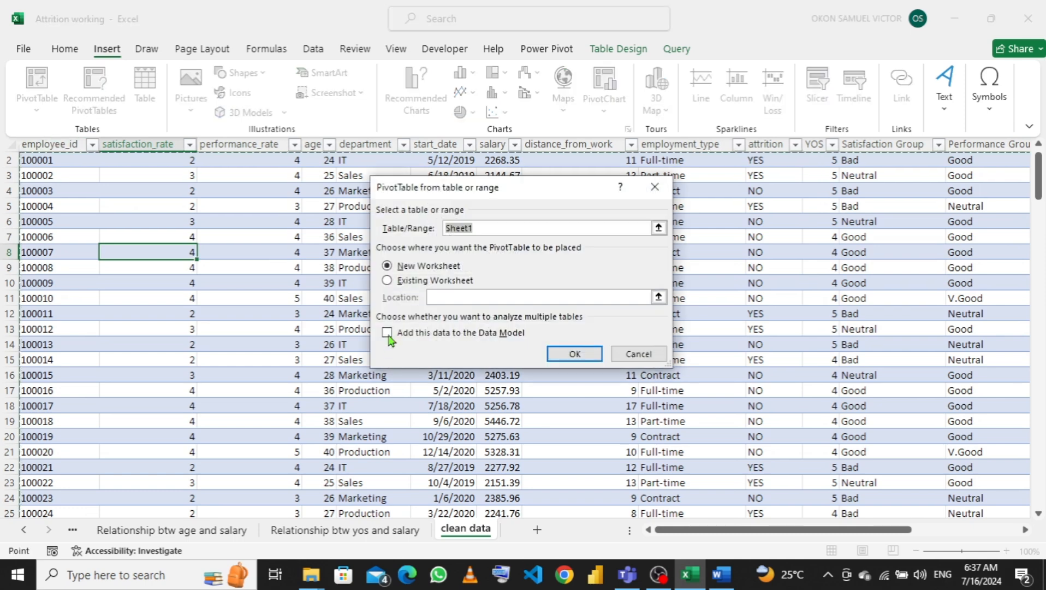
left_click(388, 332)
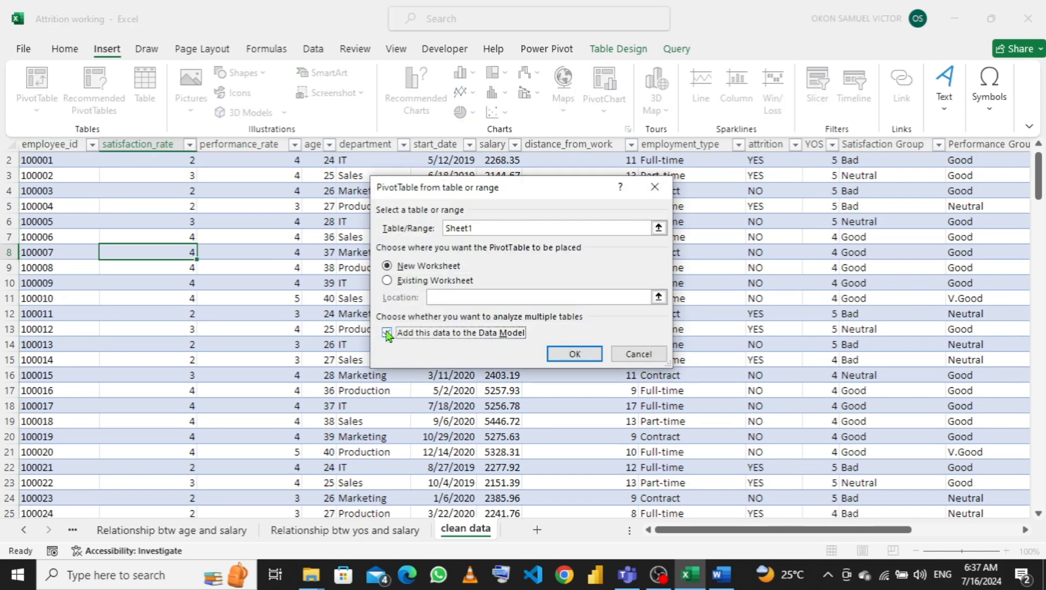
left_click(561, 356)
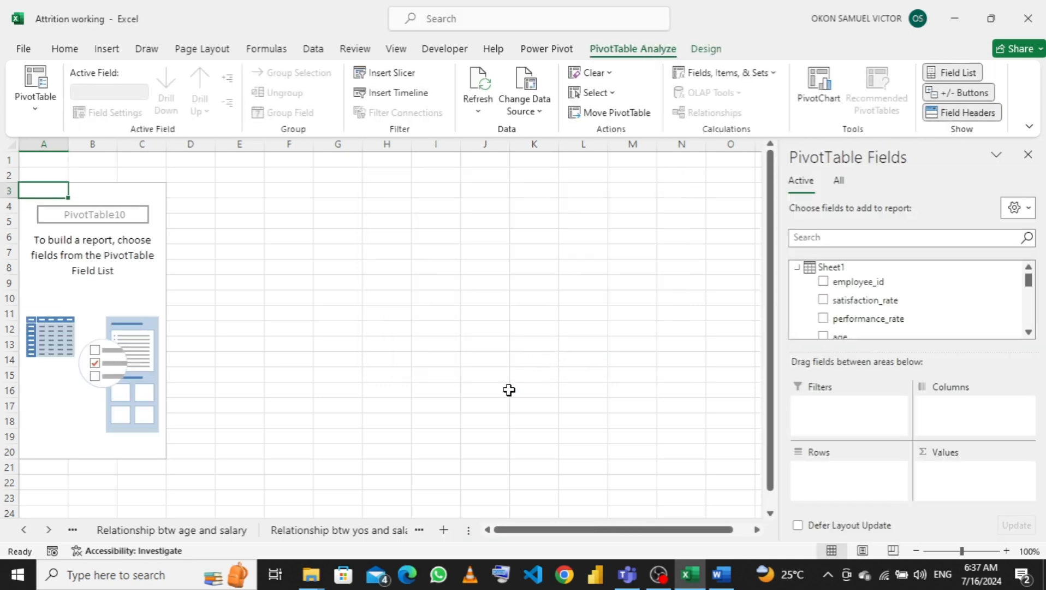
Step: Rename the new PivotTable worksheet, Sheet11, as "KPI"
left_click(418, 530)
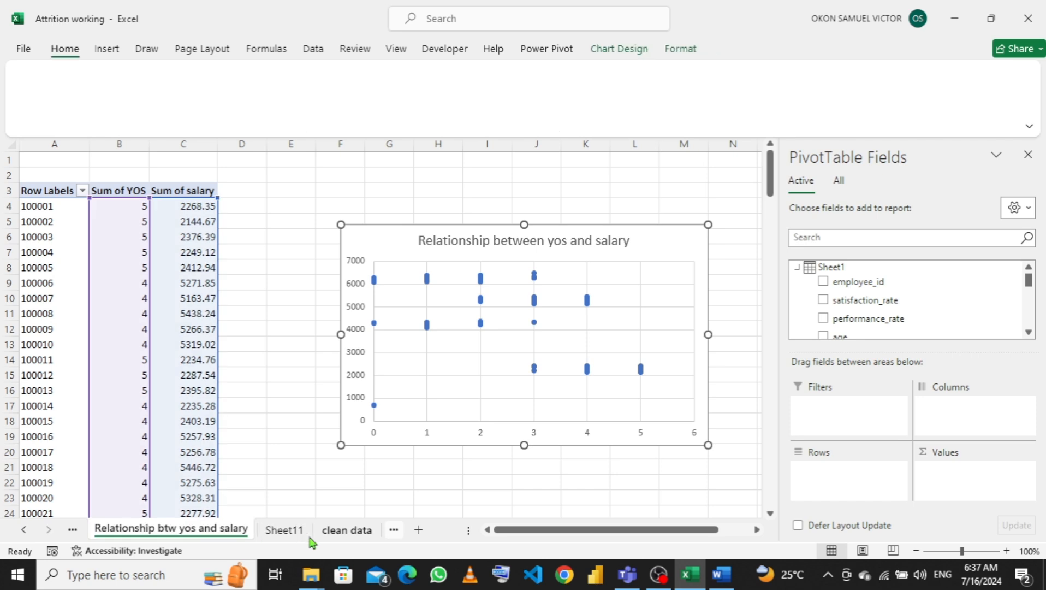
left_click(284, 535)
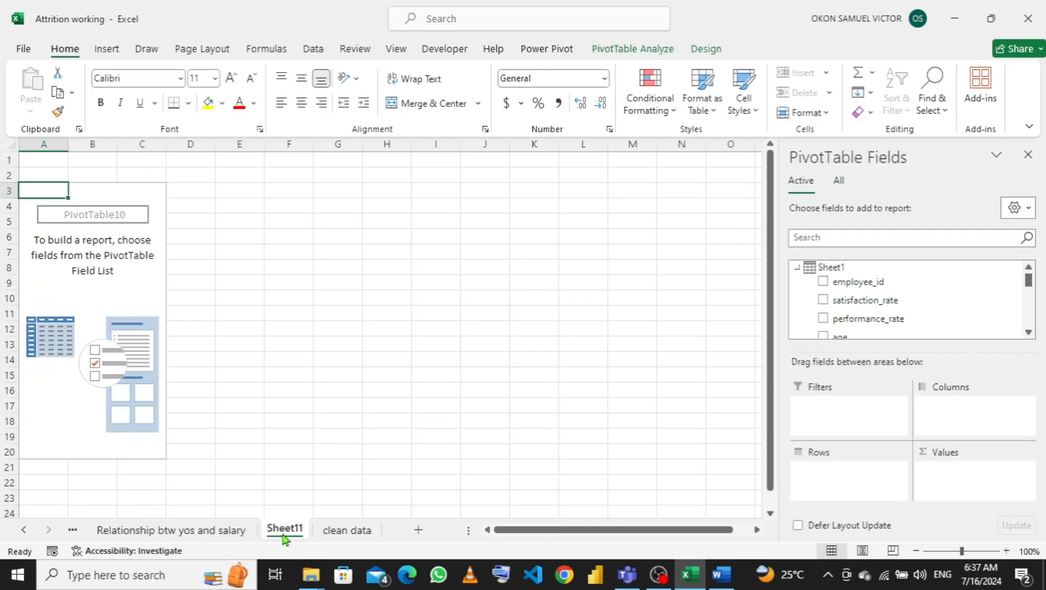
double_click(283, 529)
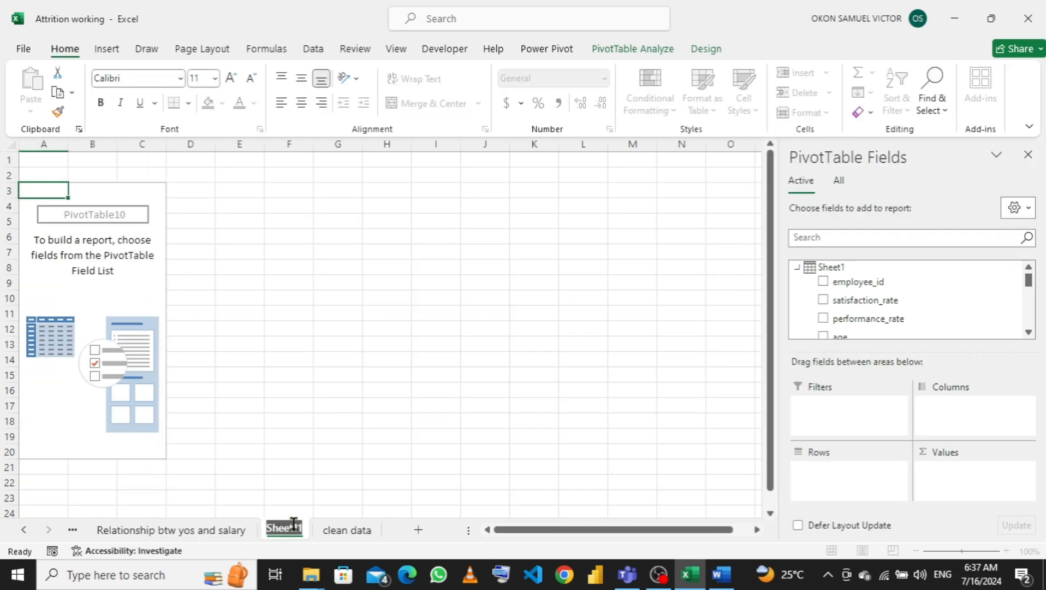
type("KPI")
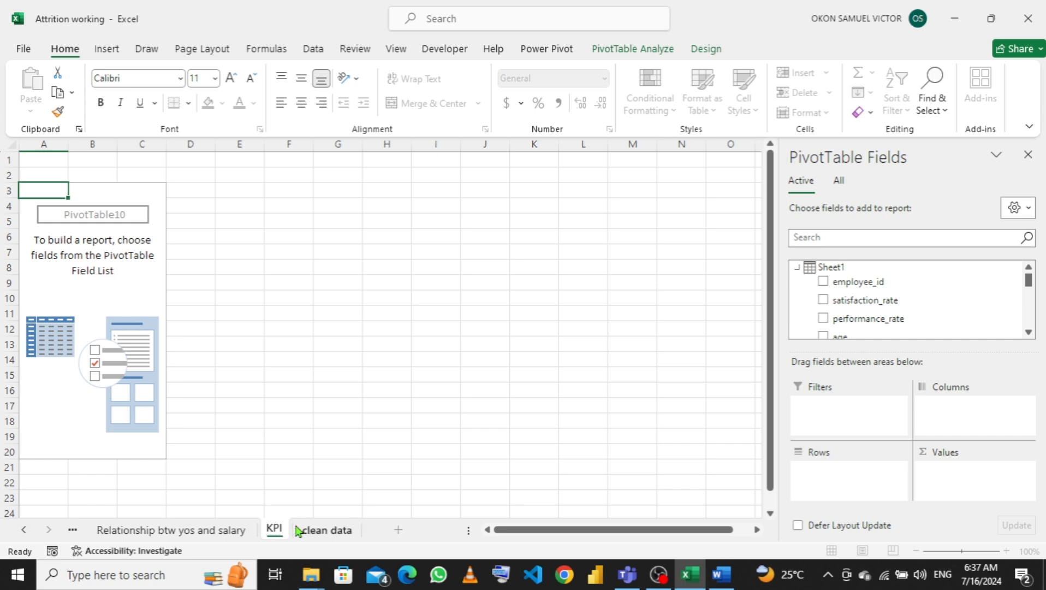
key("Return")
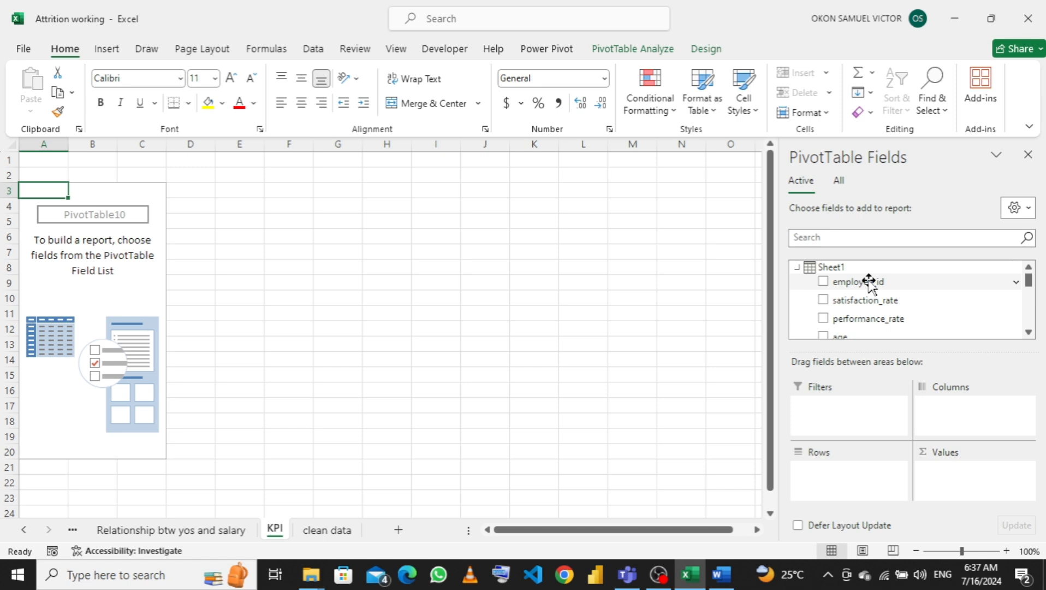
Step: Add employee_id and salary to the KPI PivotTable as value fields
left_click_drag(869, 283, 950, 483)
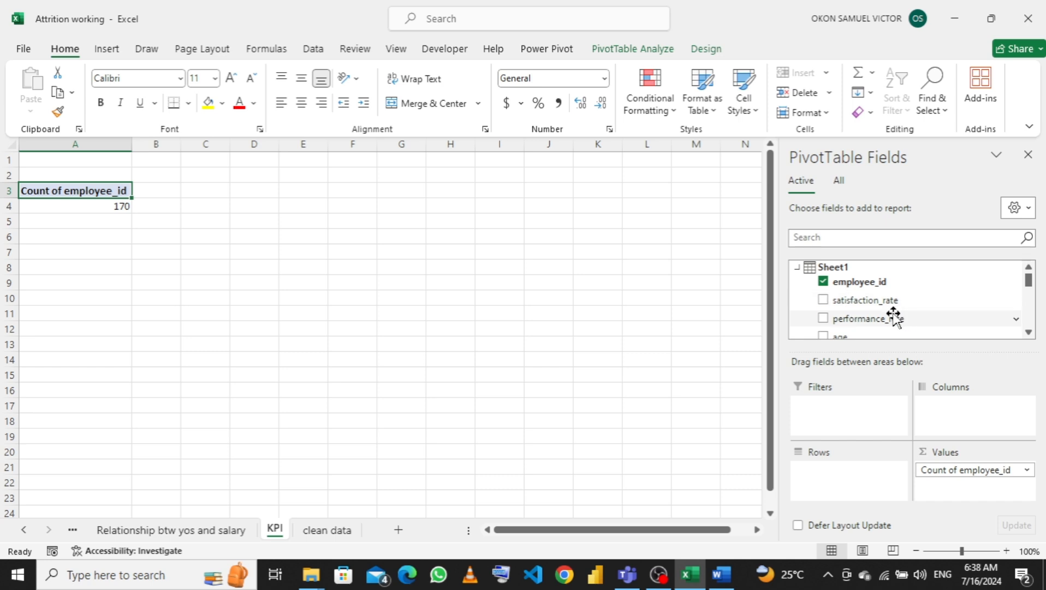
scroll(893, 317, "down", 1)
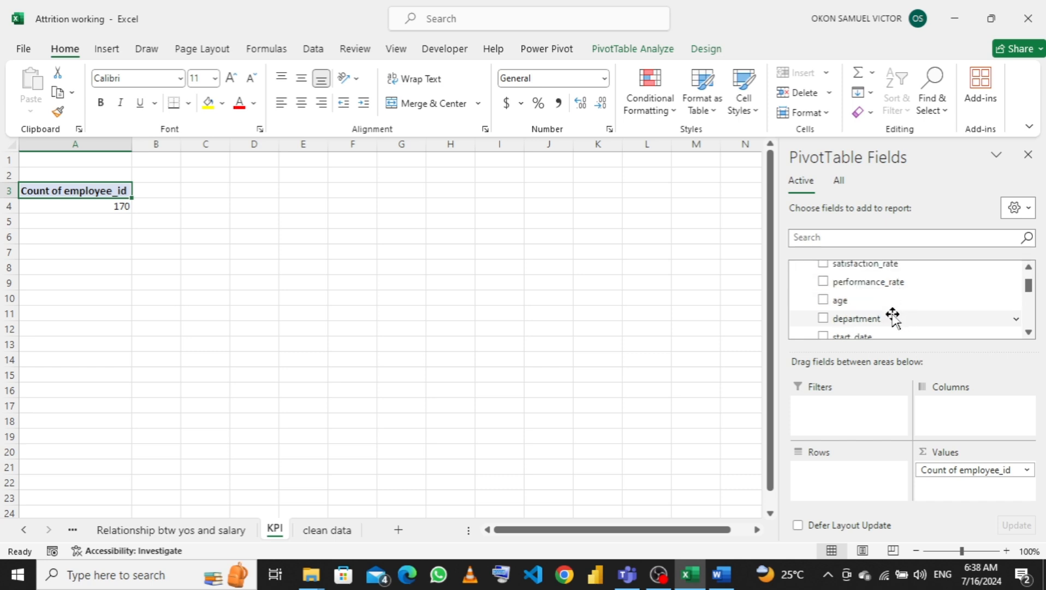
scroll(893, 317, "down", 2)
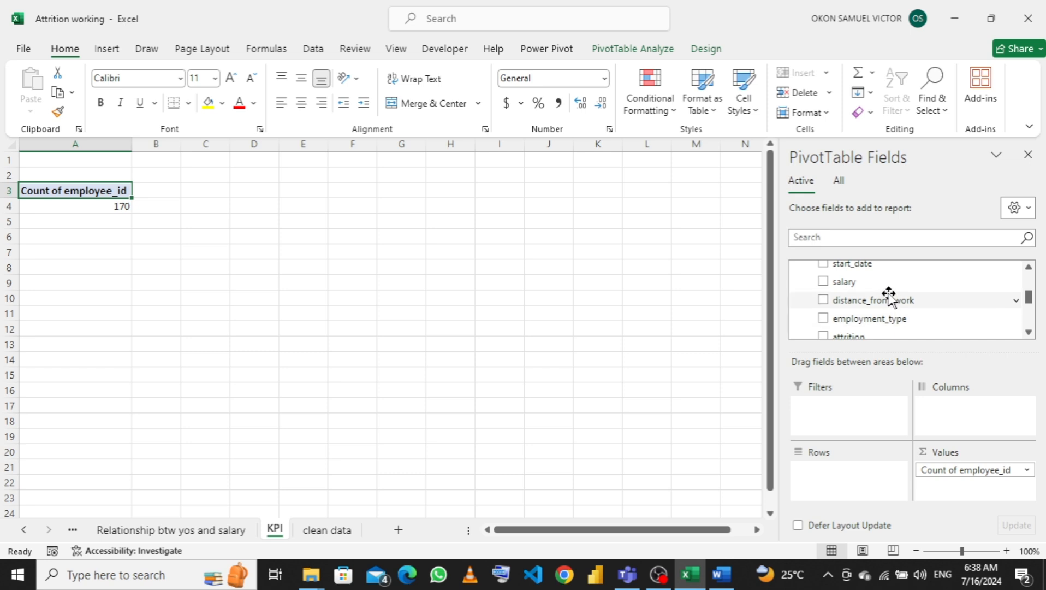
left_click_drag(882, 280, 951, 485)
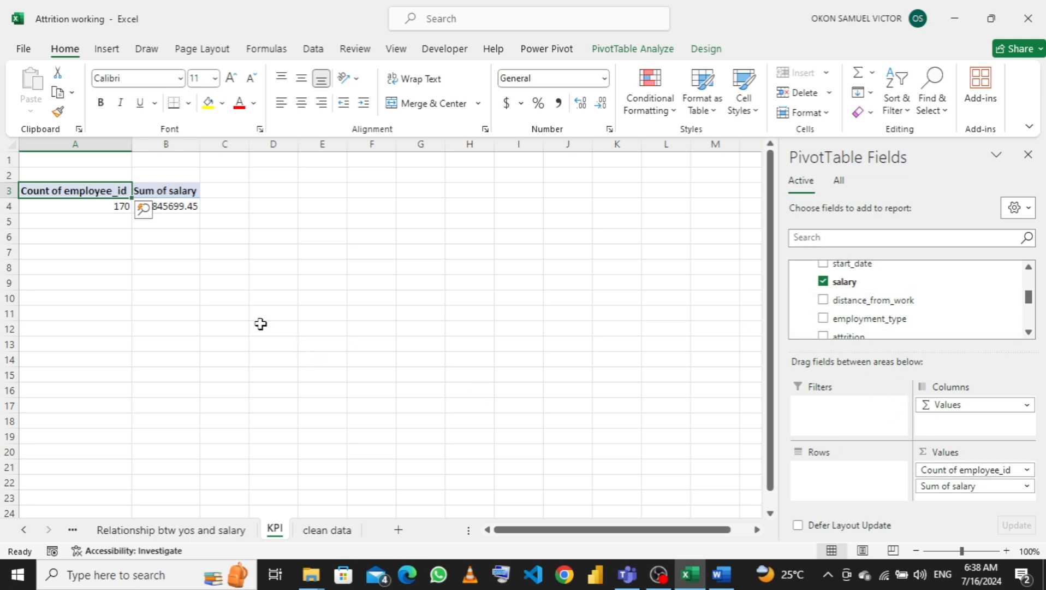
Step: Summarize the salary value field in the KPI PivotTable by Average
left_click(1028, 487)
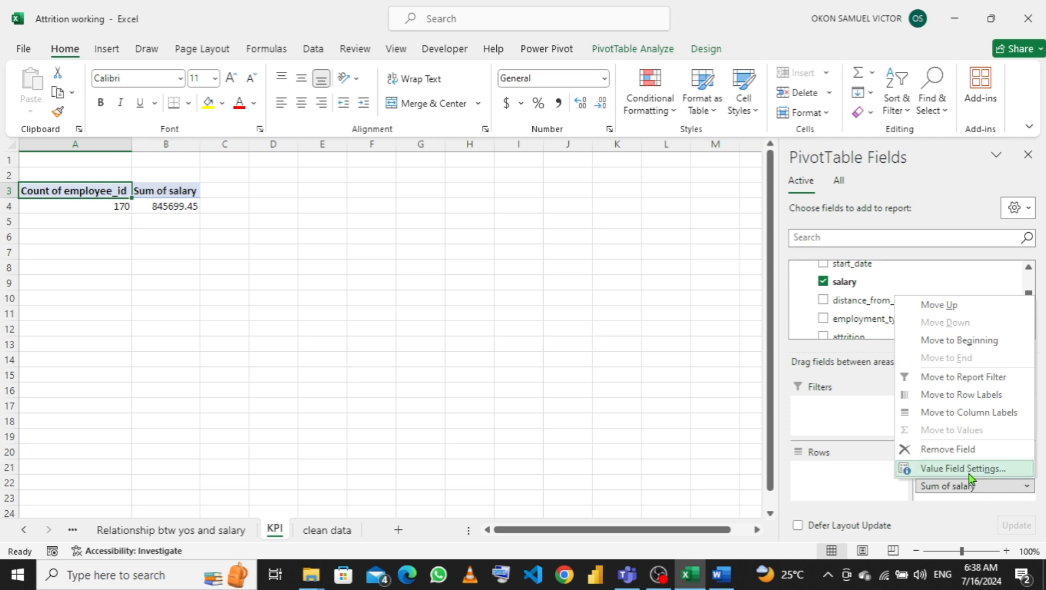
left_click(951, 468)
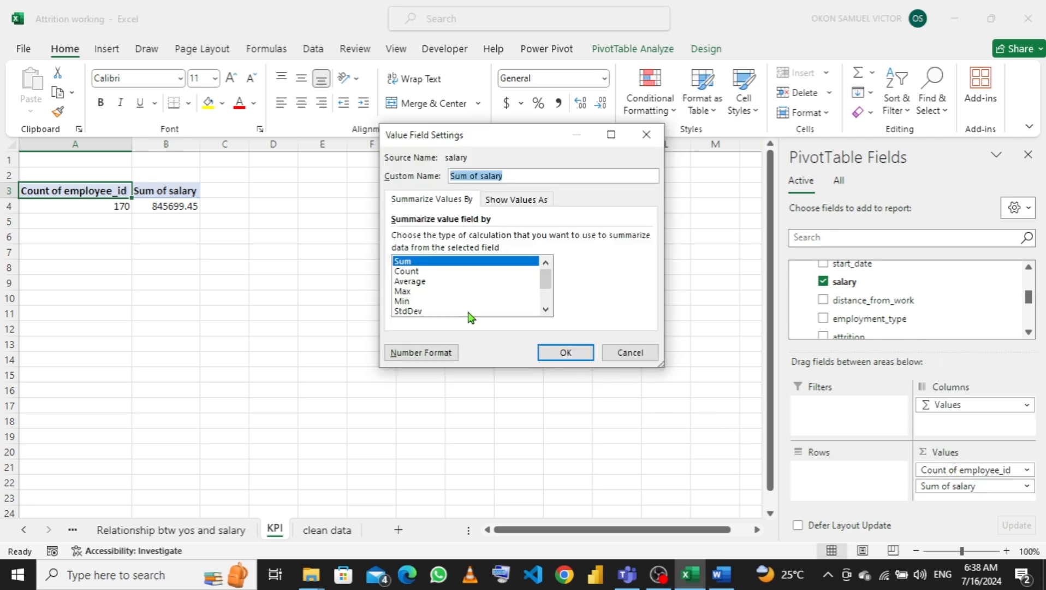
left_click(422, 282)
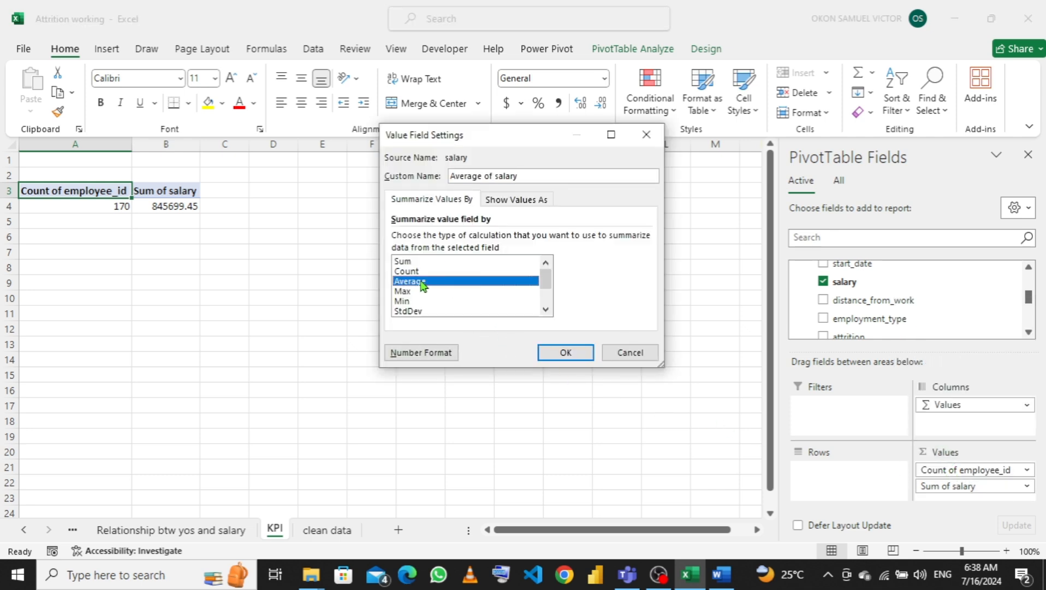
left_click(568, 351)
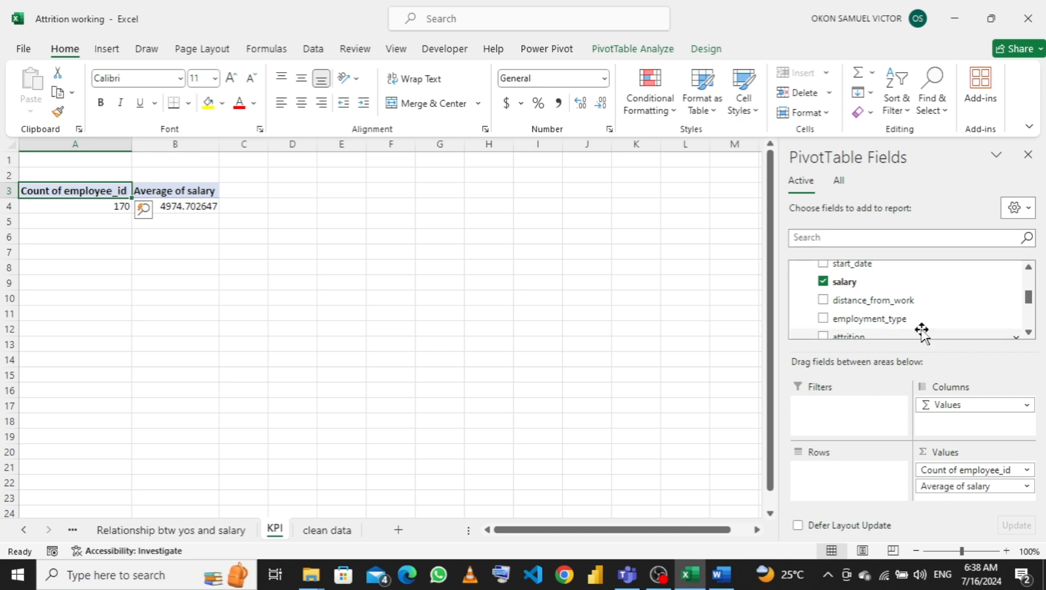
Step: Add age to the KPI PivotTable as a third value field
scroll(903, 316, "down", 3)
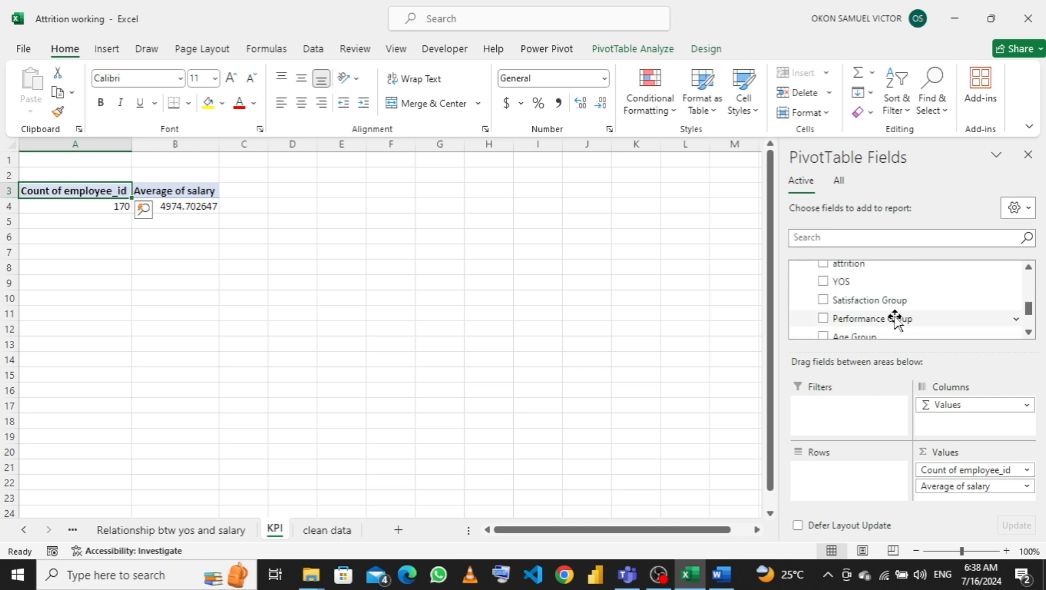
scroll(899, 318, "up", 4)
scroll(895, 320, "up", 2)
scroll(890, 321, "down", 4)
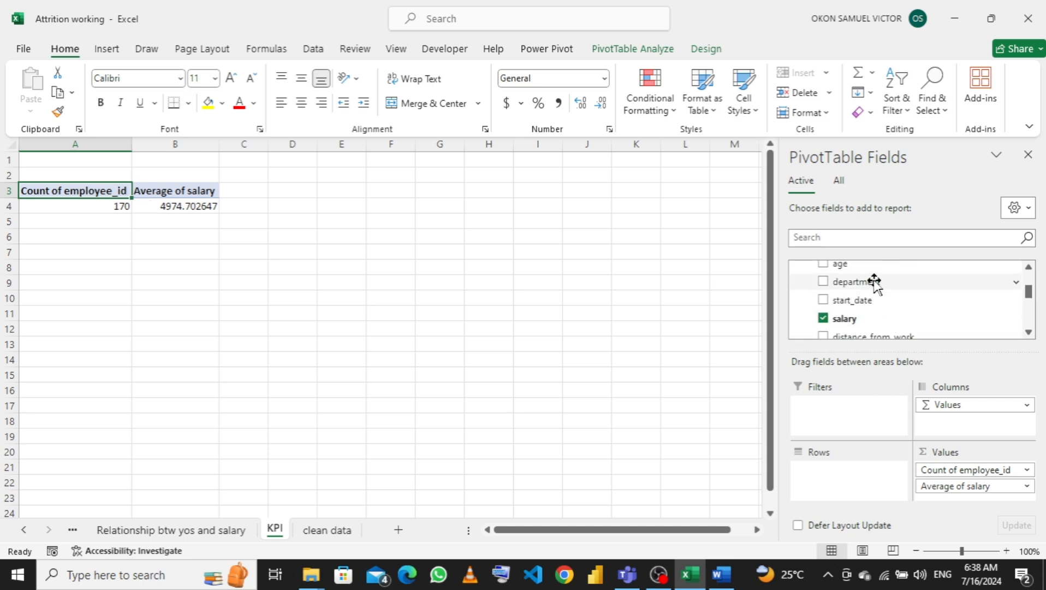
left_click_drag(850, 266, 968, 508)
scroll(861, 275, "up", 2)
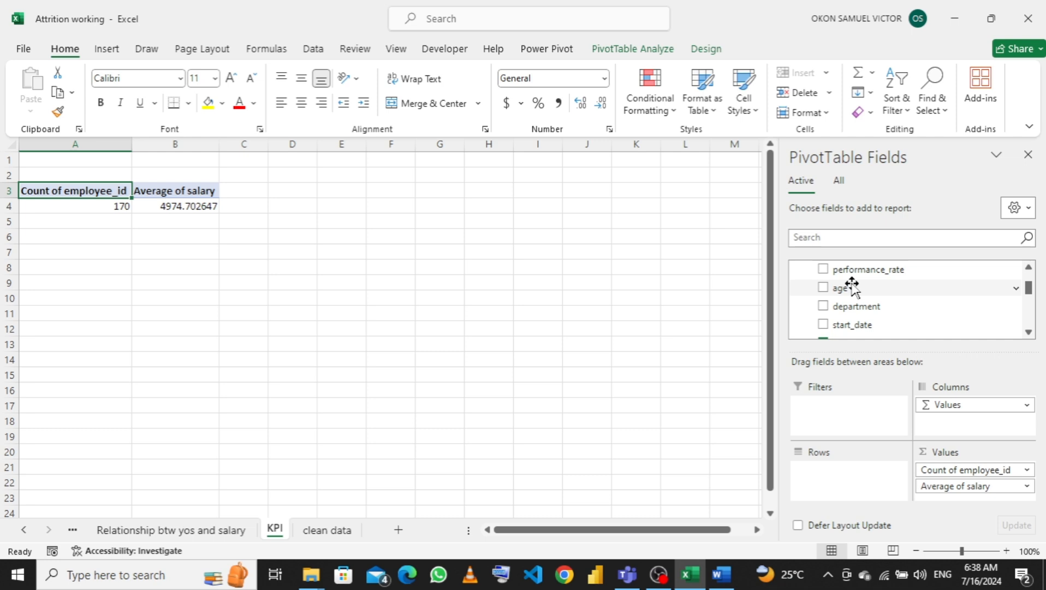
left_click_drag(852, 284, 969, 506)
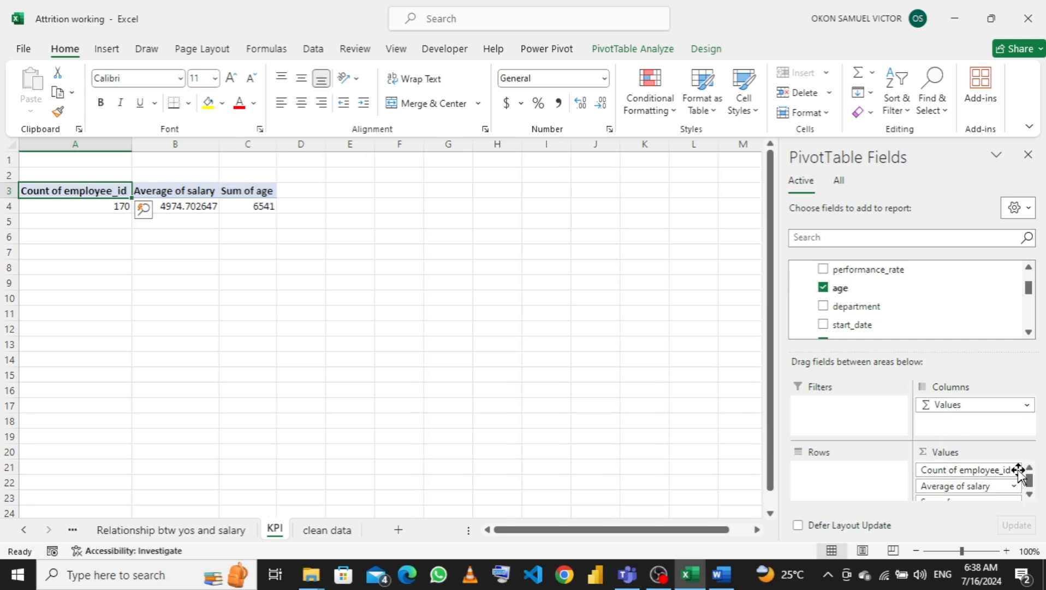
Step: Summarize the age value field in the KPI PivotTable by Average
scroll(990, 484, "down", 1)
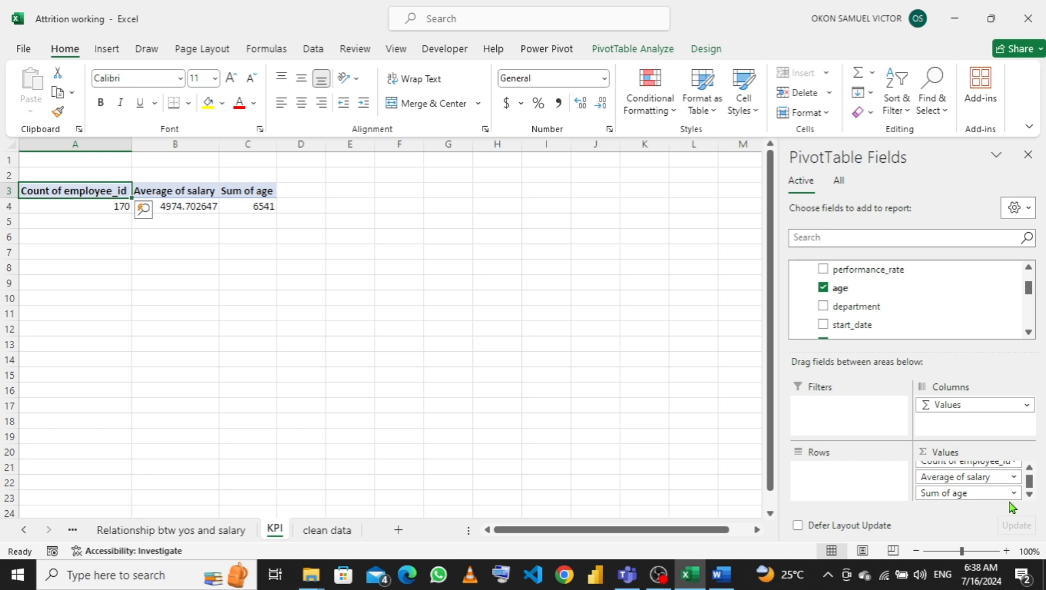
left_click(1015, 494)
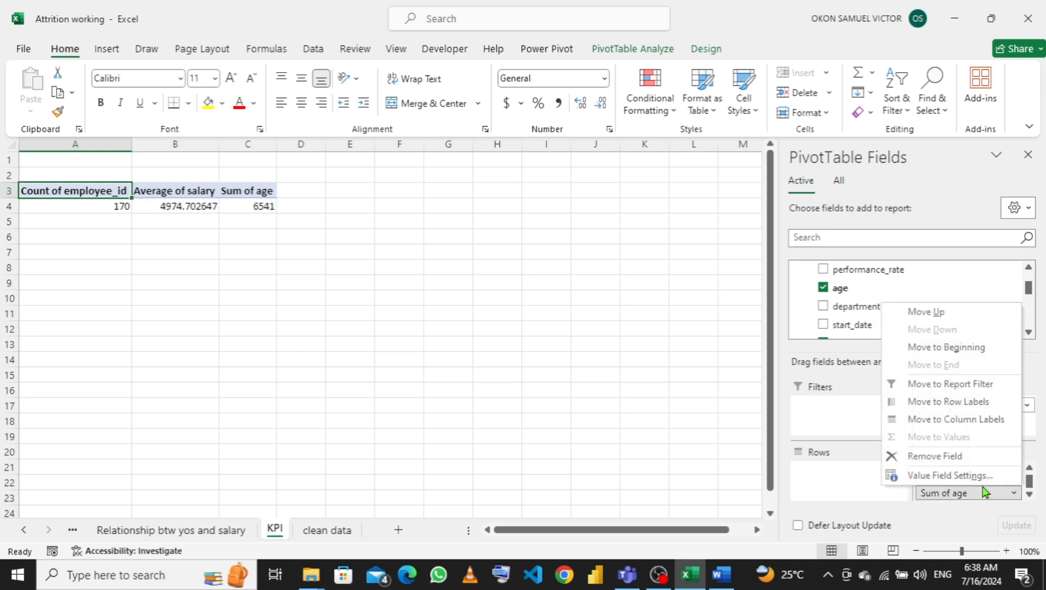
left_click(953, 475)
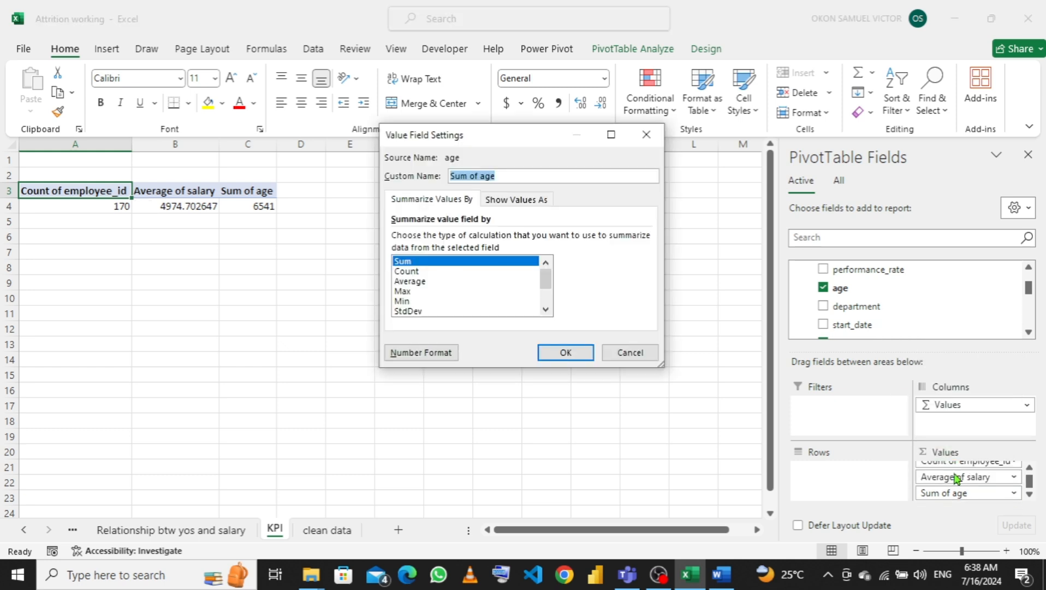
left_click(411, 281)
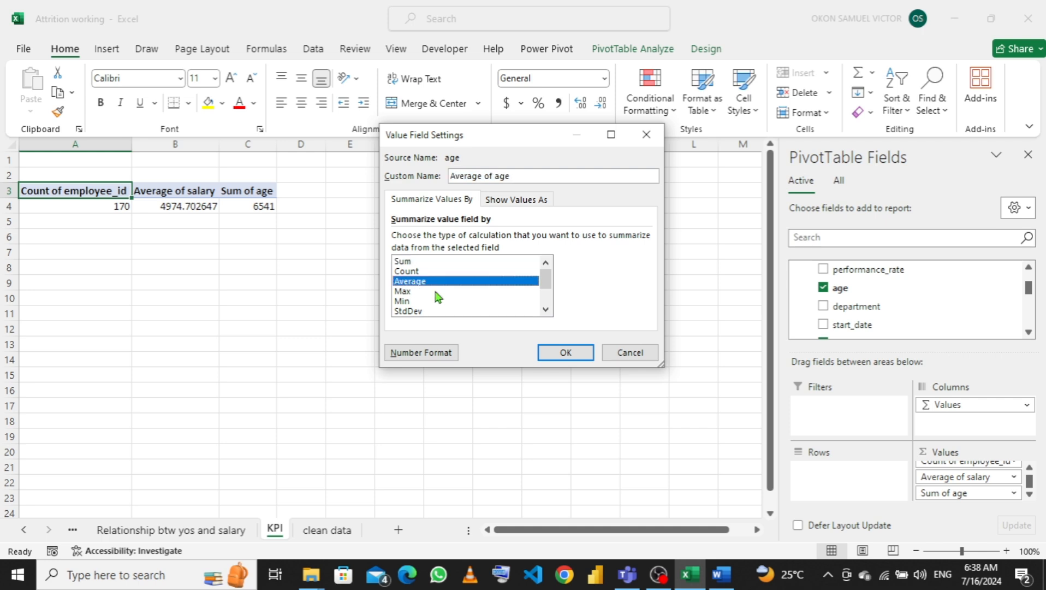
left_click(560, 353)
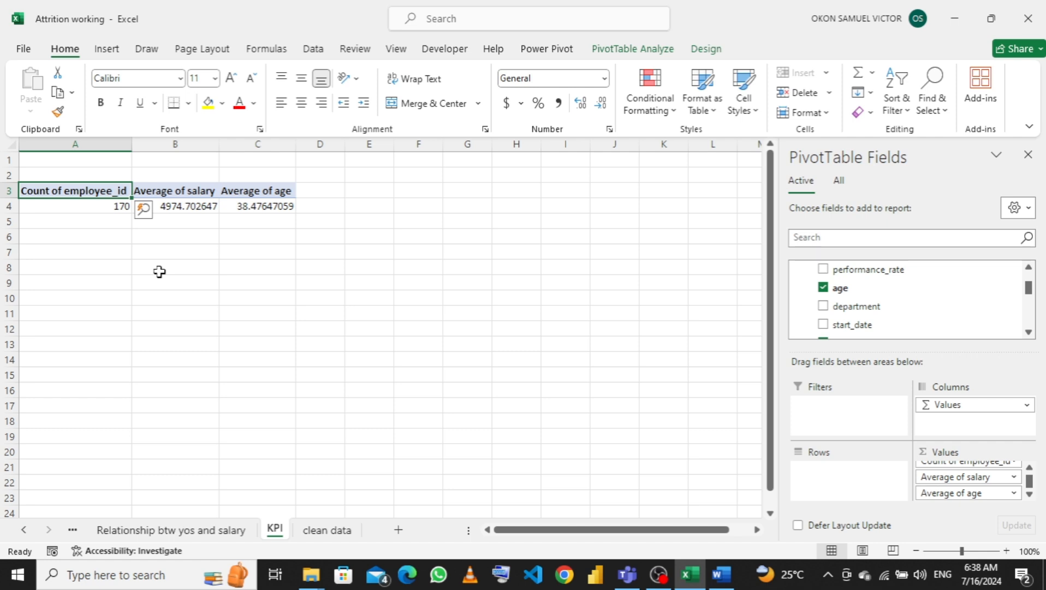
left_click(101, 234)
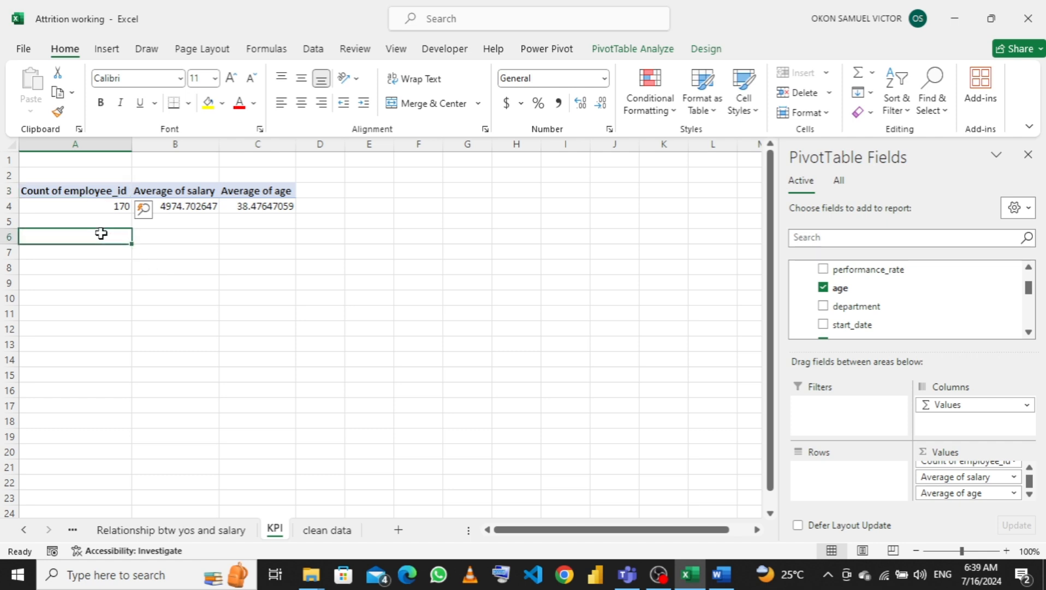
left_click(128, 210)
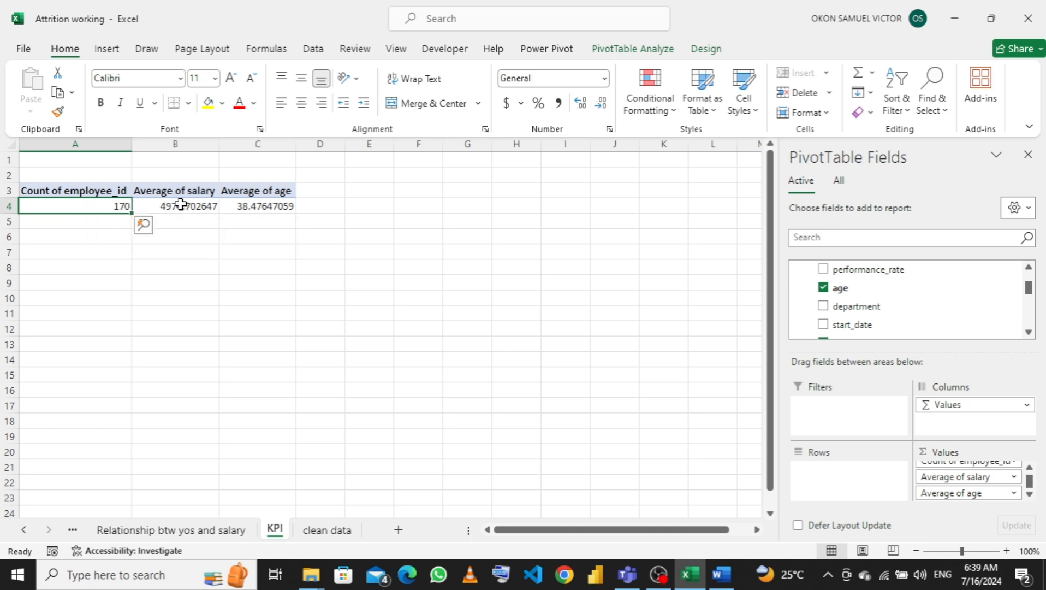
Step: Create another PivotTable from the clean data table on a new worksheet, adding the data to the Data Model
mouse_move(184, 207)
mouse_move(265, 207)
left_click(327, 530)
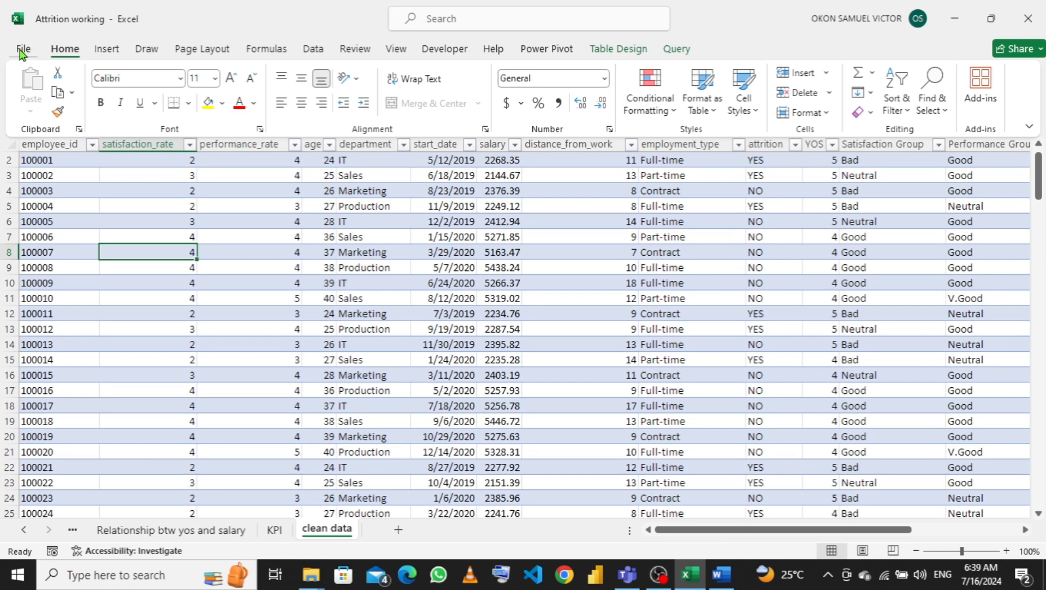
left_click(103, 53)
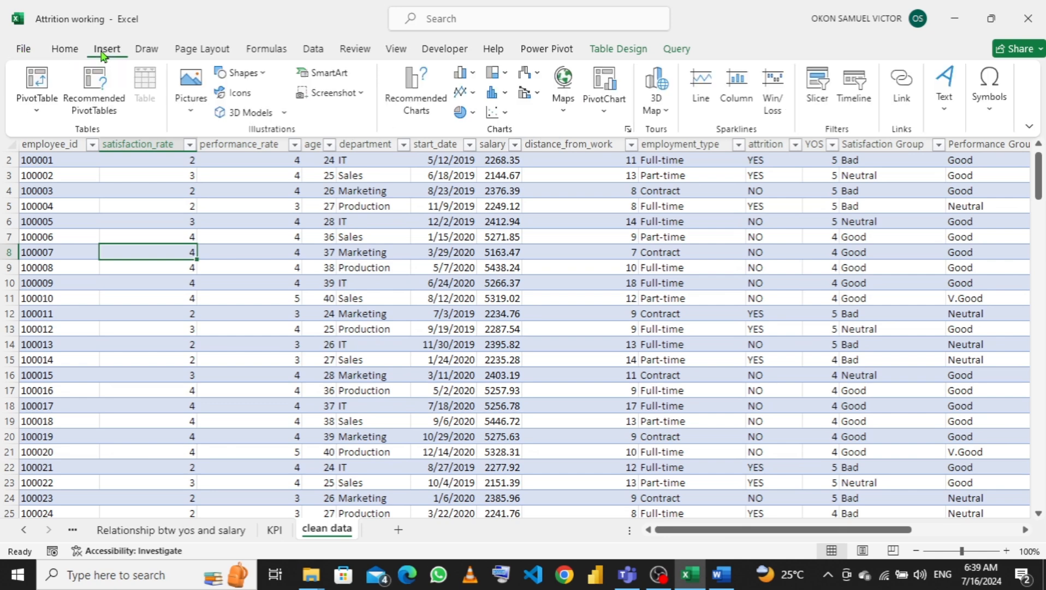
left_click(30, 113)
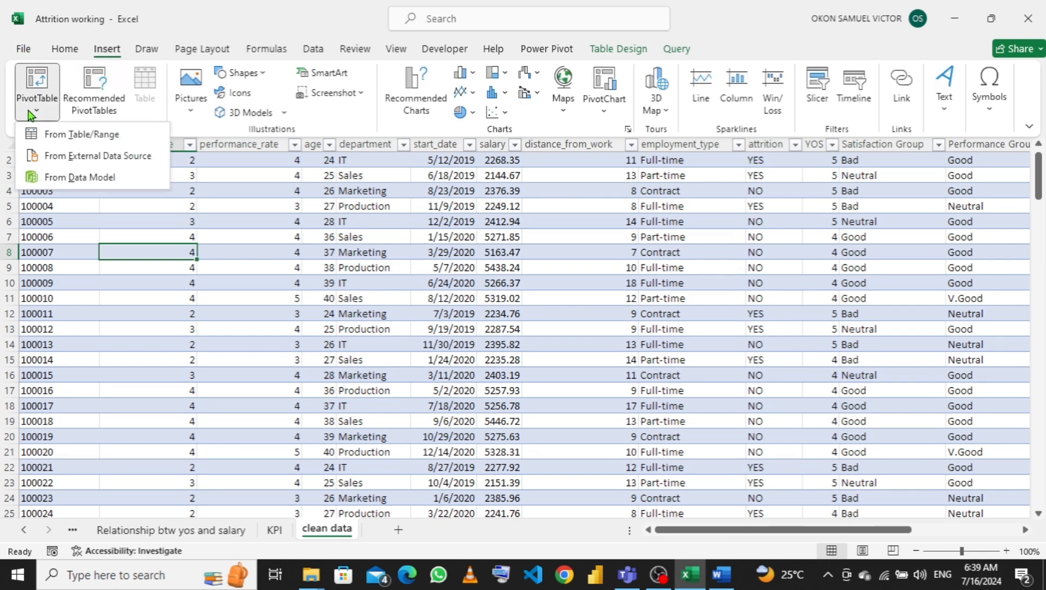
left_click(71, 136)
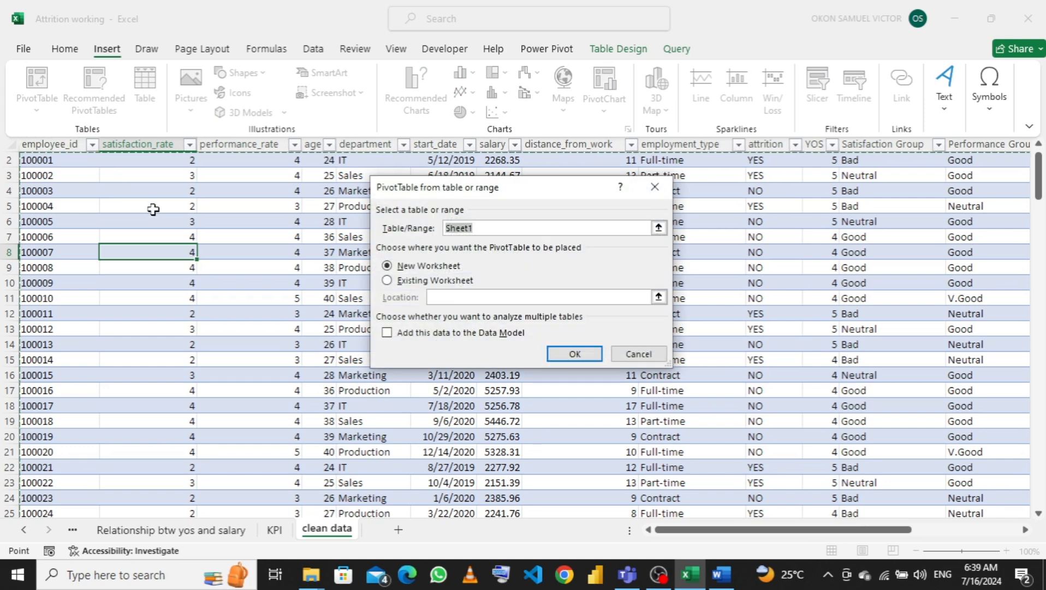
left_click(386, 333)
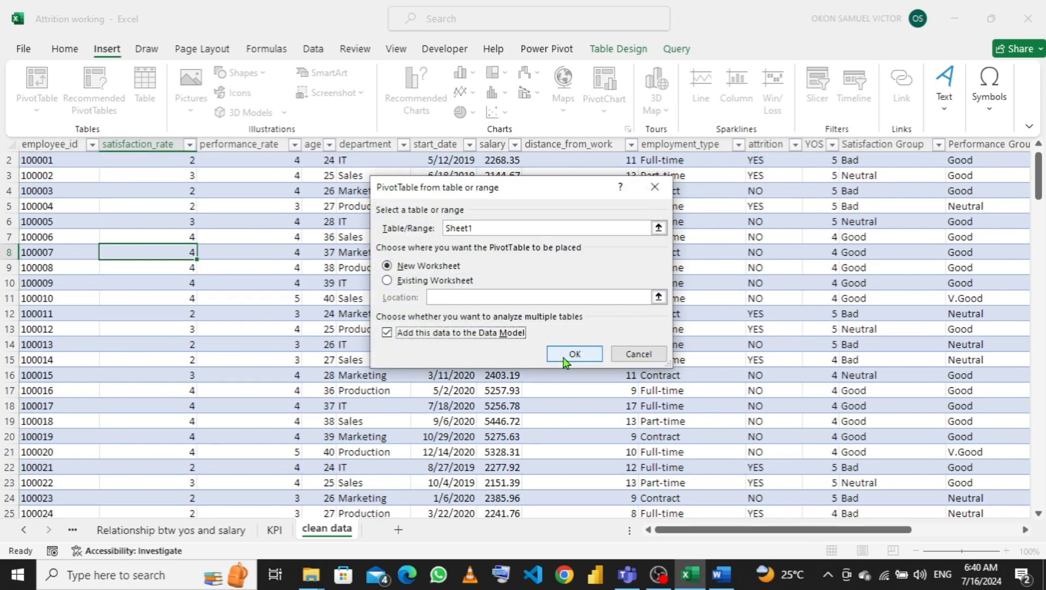
left_click(582, 354)
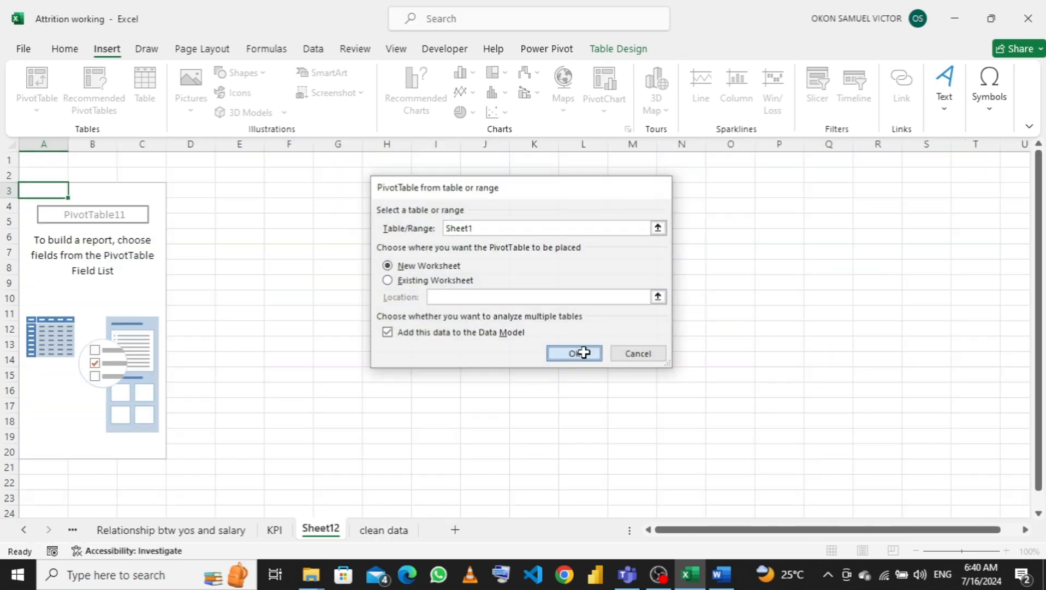
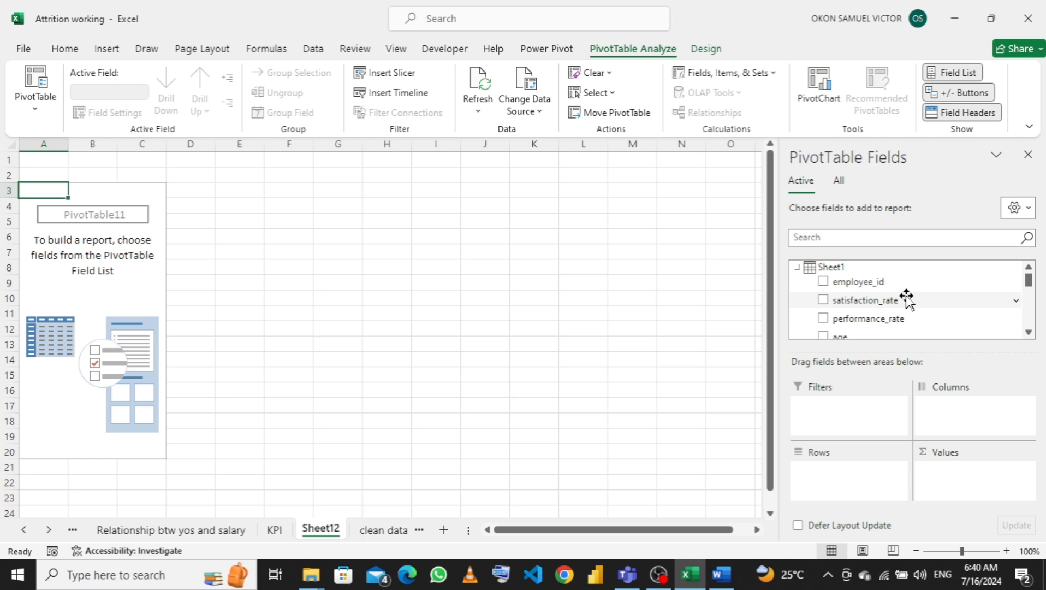
Step: Add employee_id as a value field and attrition as the row field of the new PivotTable
scroll(906, 298, "down", 3)
scroll(901, 290, "up", 1)
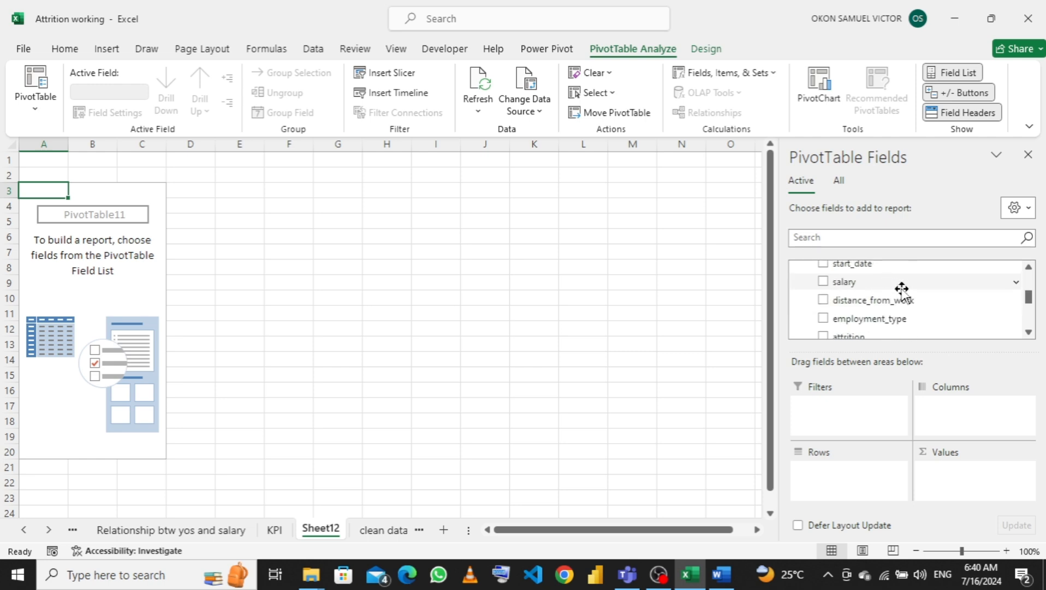
scroll(902, 289, "up", 4)
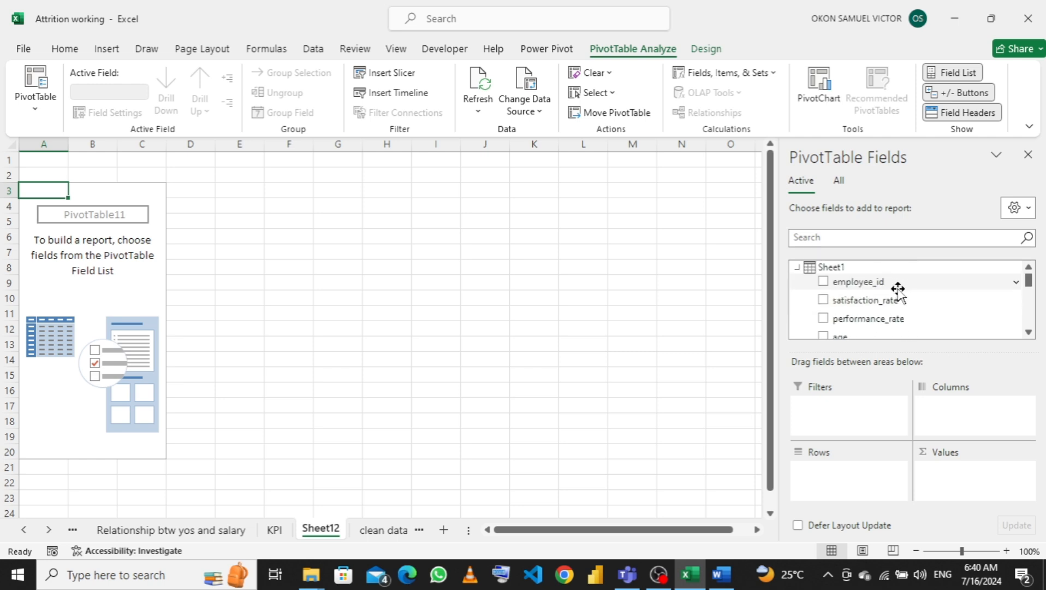
left_click_drag(884, 283, 955, 489)
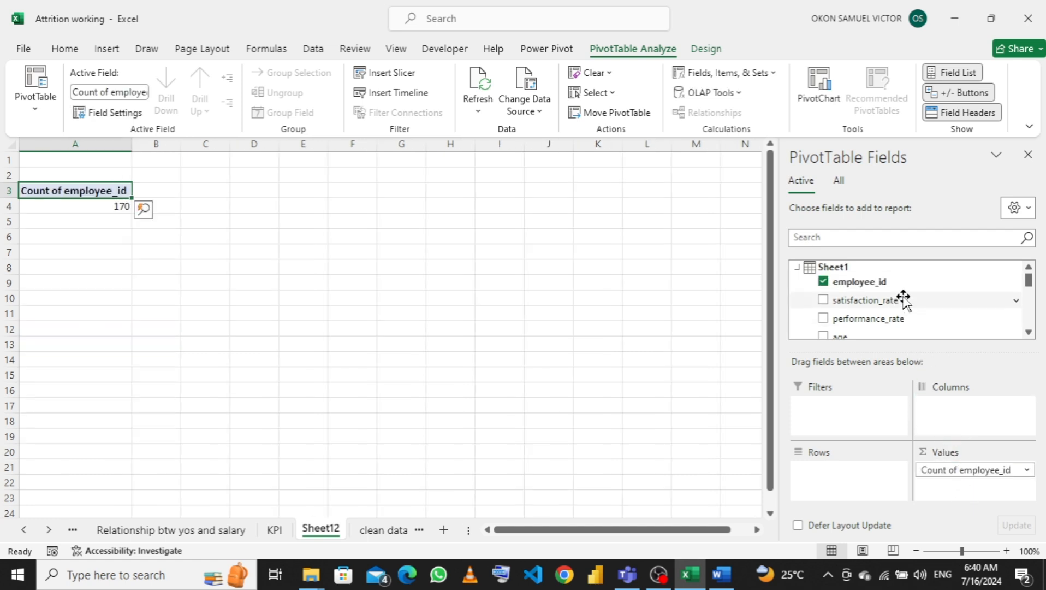
scroll(903, 301, "down", 5)
scroll(903, 302, "up", 1)
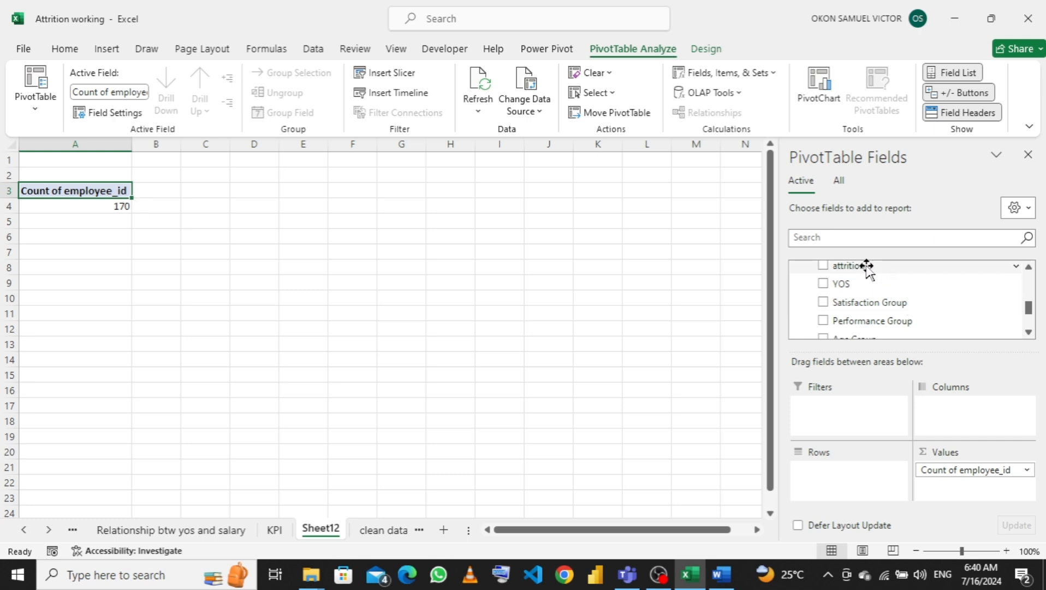
left_click_drag(867, 267, 841, 495)
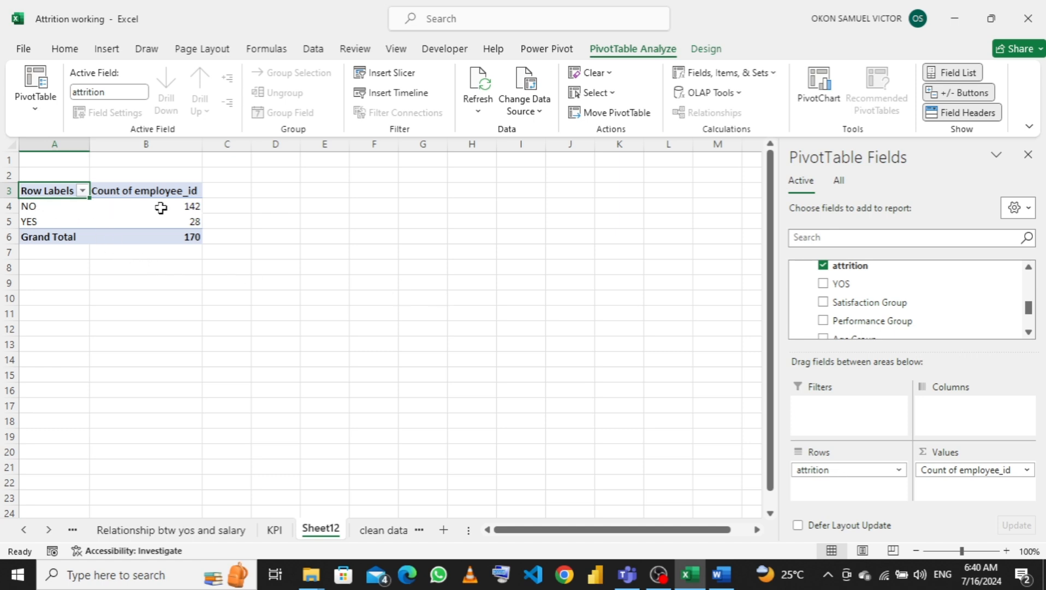
mouse_move(166, 205)
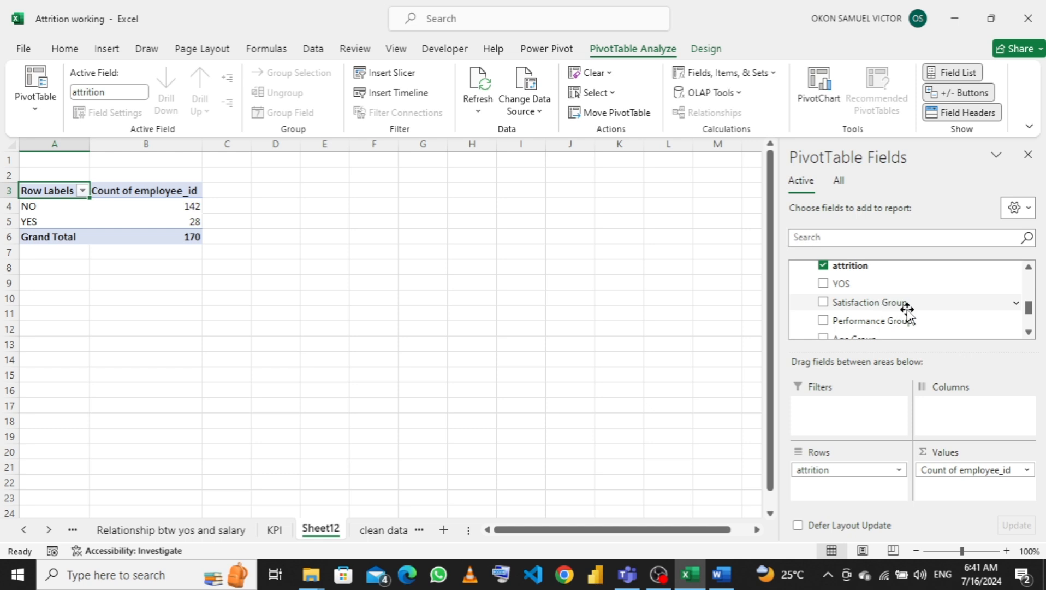
Step: Add employee_id a second time as a value field of the attrition PivotTable
scroll(907, 309, "down", 2)
scroll(908, 318, "up", 2)
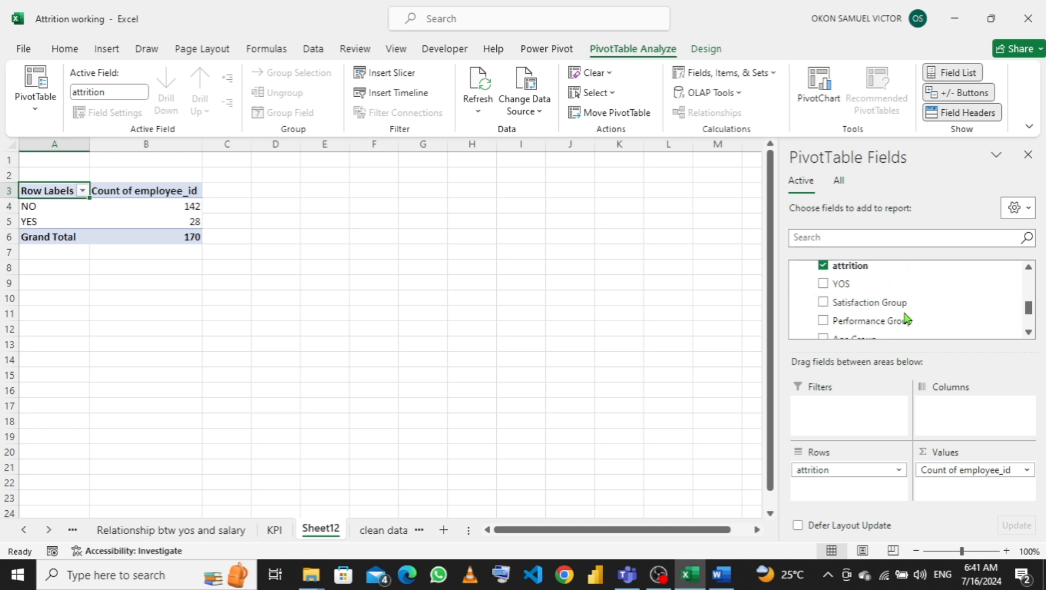
scroll(907, 318, "up", 5)
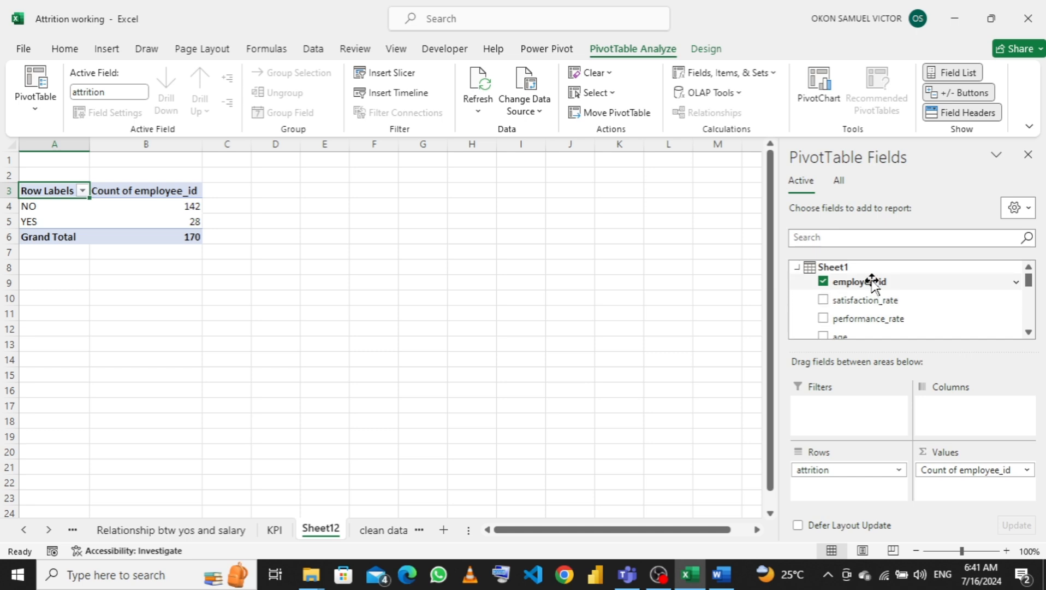
left_click_drag(869, 280, 957, 486)
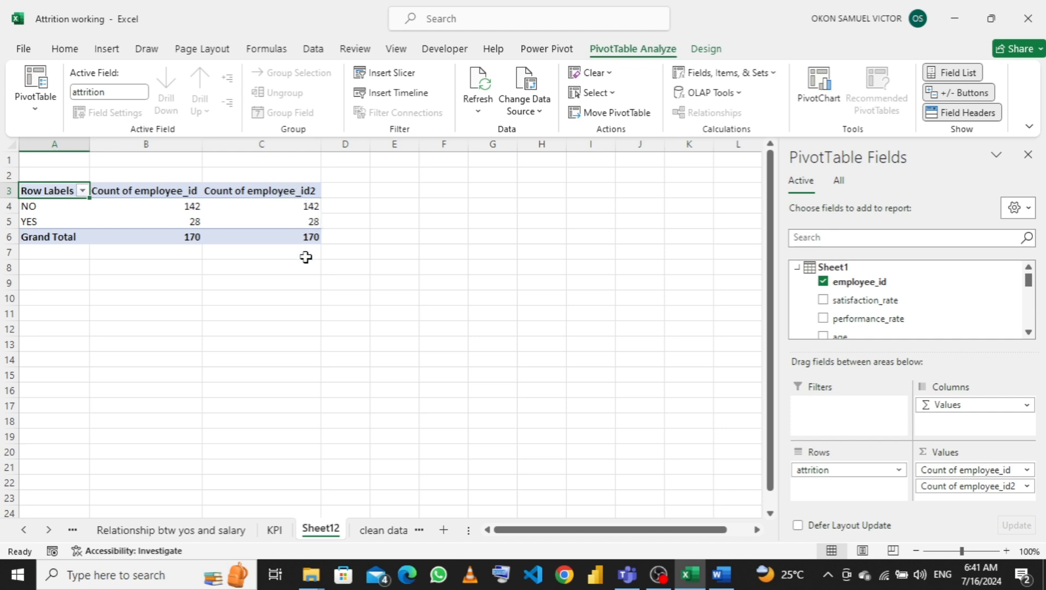
Step: Show the second employee_id count in the attrition PivotTable as % of Column Total
right_click(291, 211)
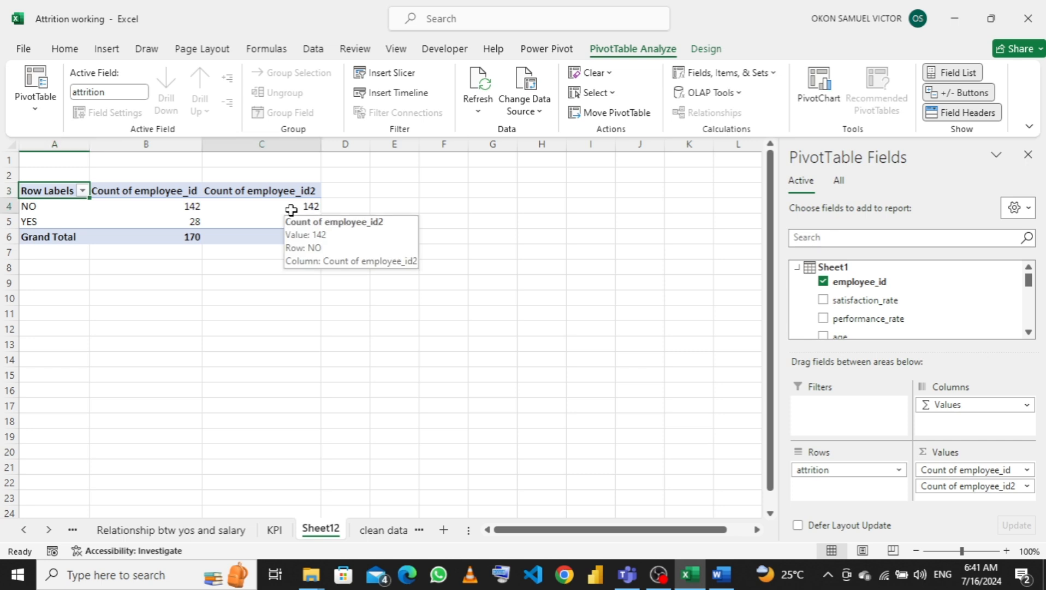
left_click(292, 210)
right_click(291, 210)
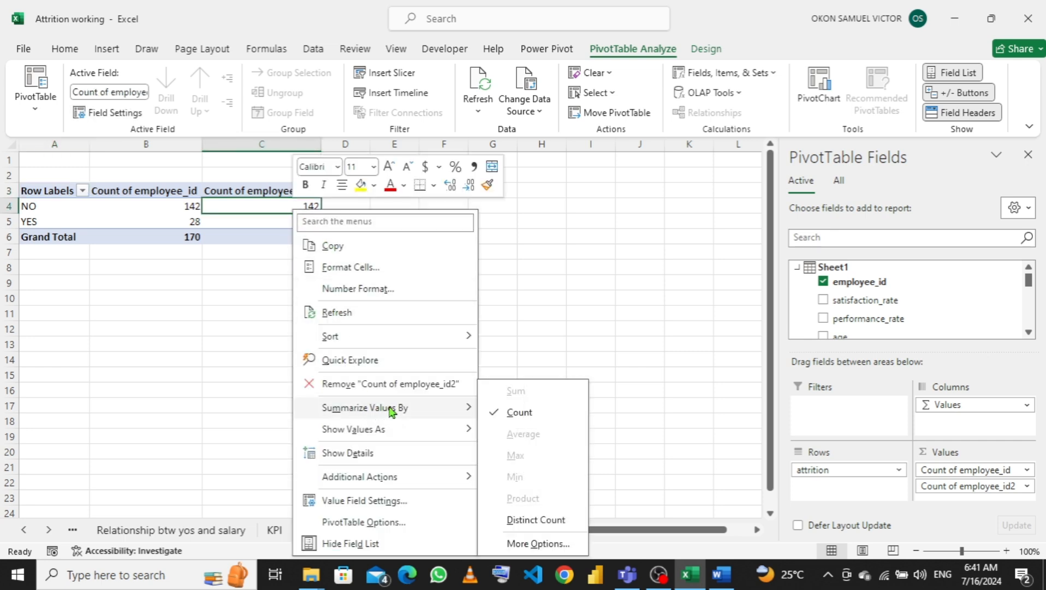
mouse_move(386, 434)
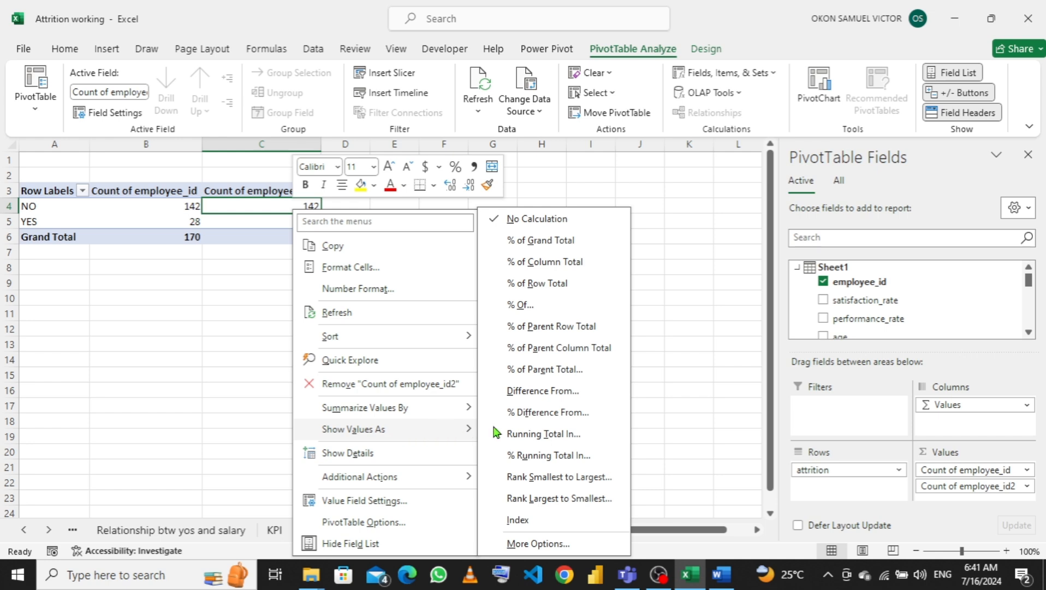
left_click(539, 263)
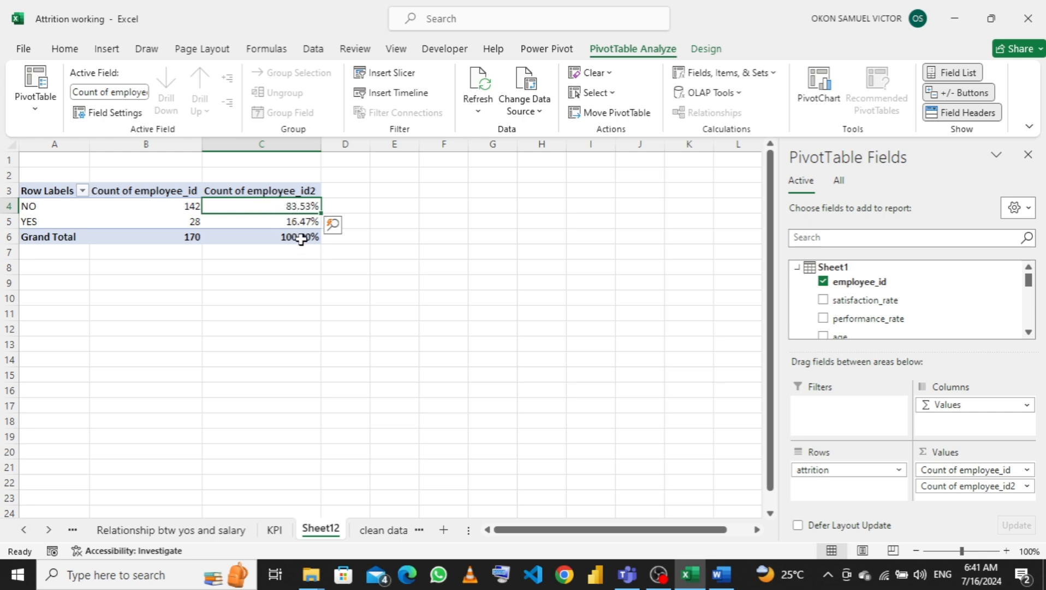
Step: Insert a slicer for the attrition field on the attrition PivotTable
mouse_move(301, 238)
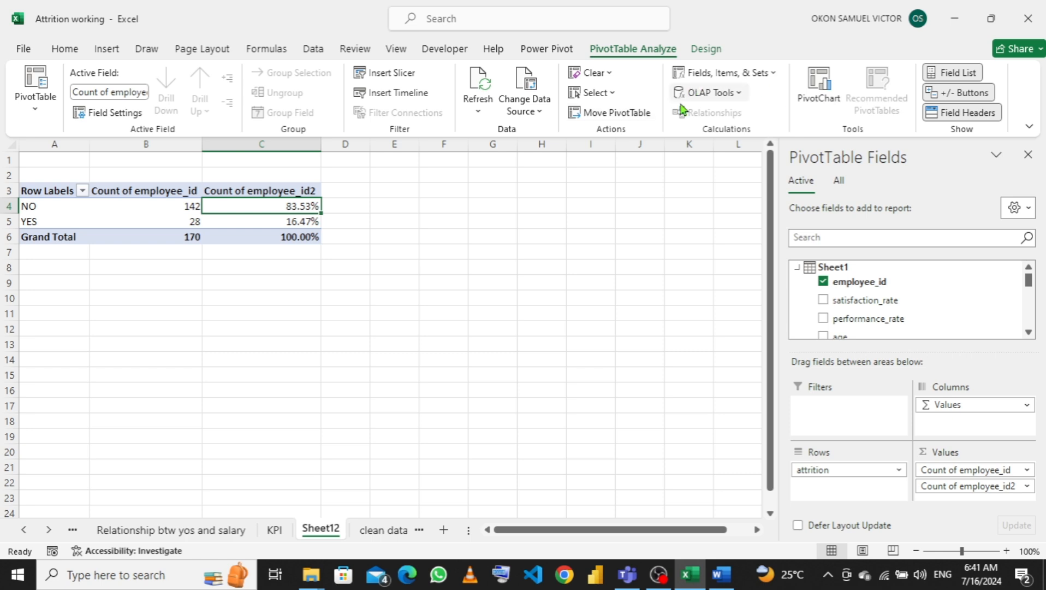
left_click(393, 73)
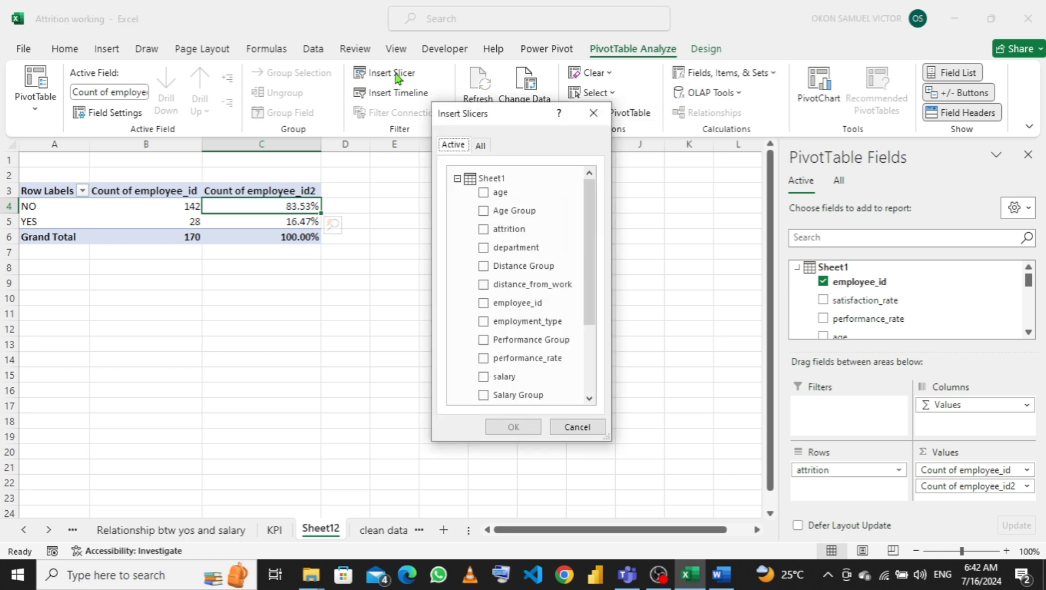
left_click(483, 231)
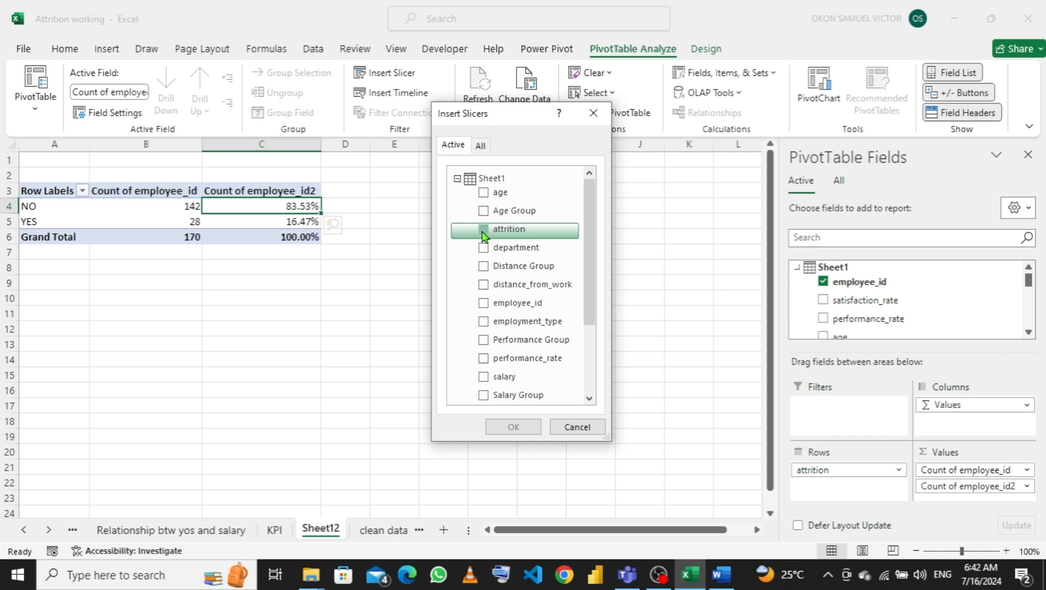
left_click(506, 430)
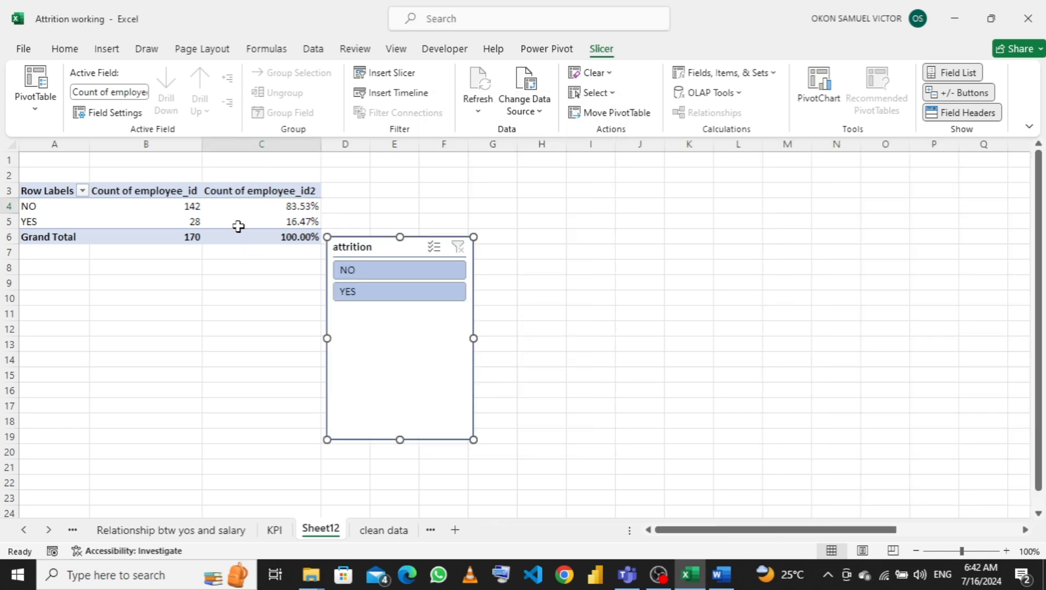
Step: Filter the PivotTable through the attrition slicer by YES and by NO, and clear the filter
left_click(385, 295)
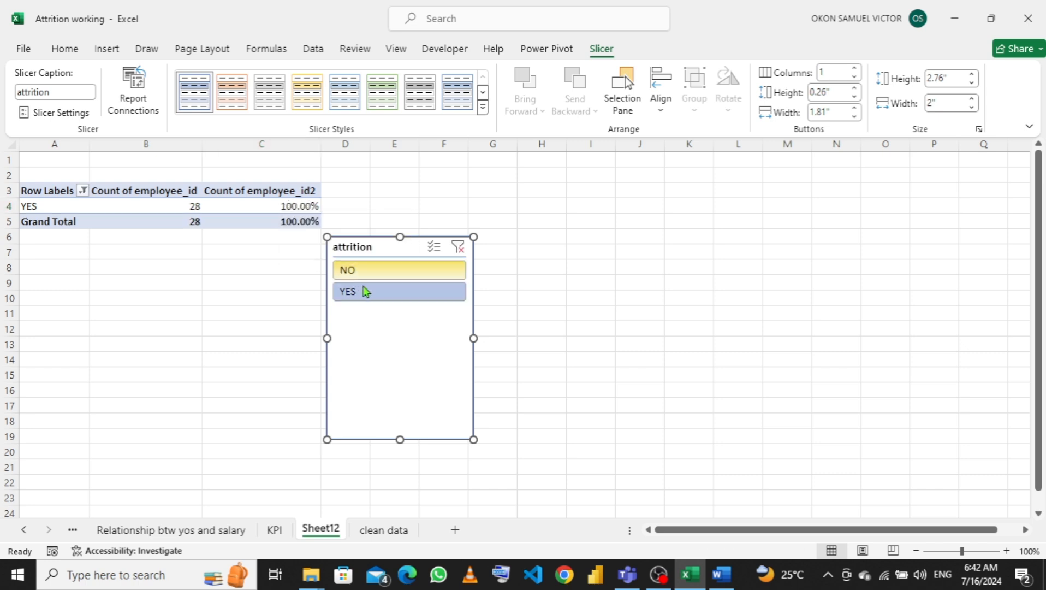
left_click(392, 273)
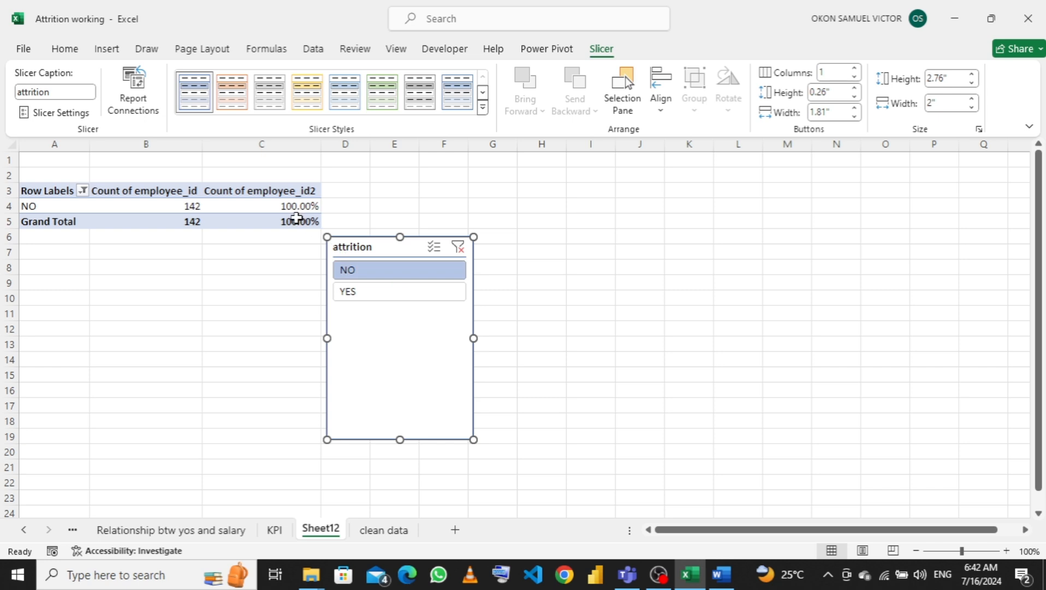
left_click(459, 249)
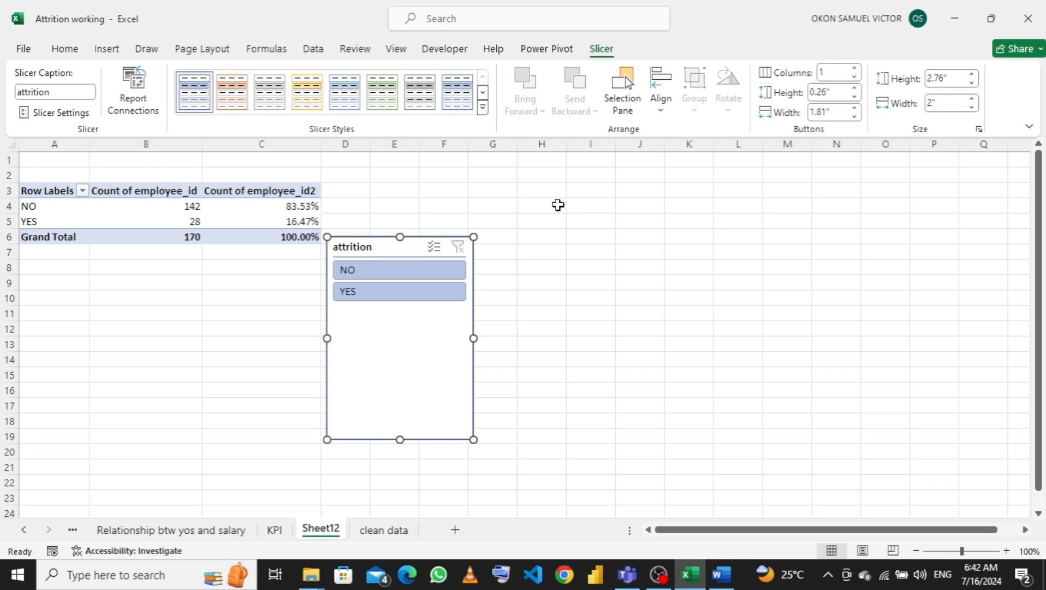
Step: Enter 28/170 in cell I4 as a note of the attrition calculation
left_click(580, 203)
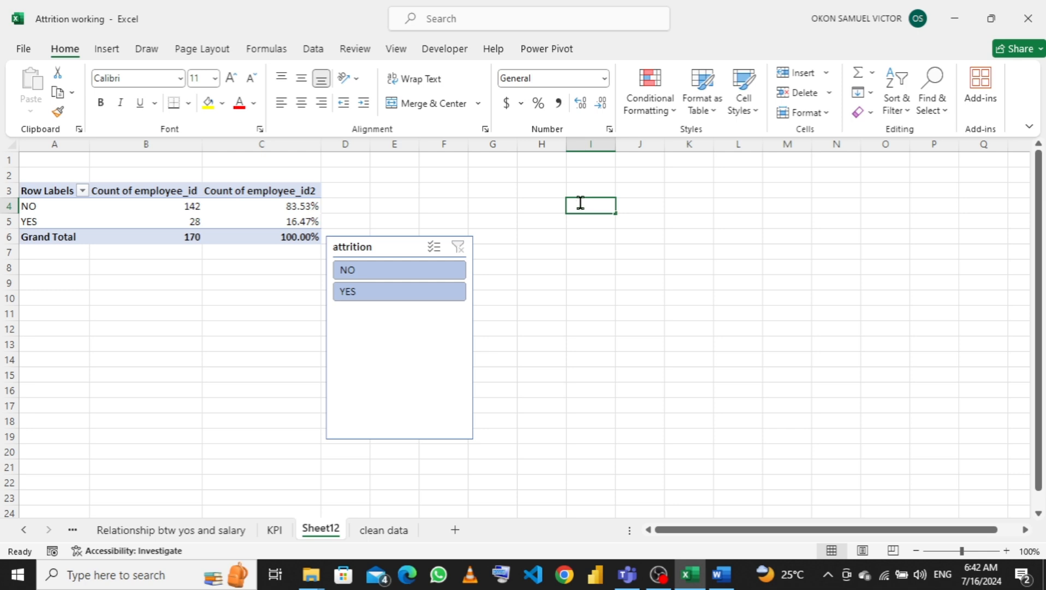
type("2")
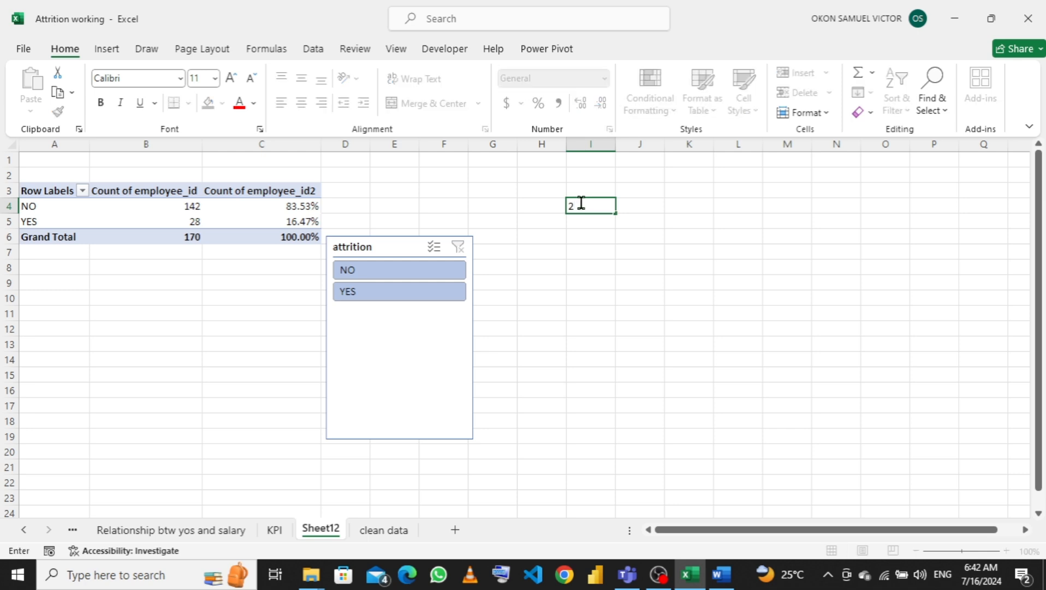
type("7")
key("BackSpace")
type("8")
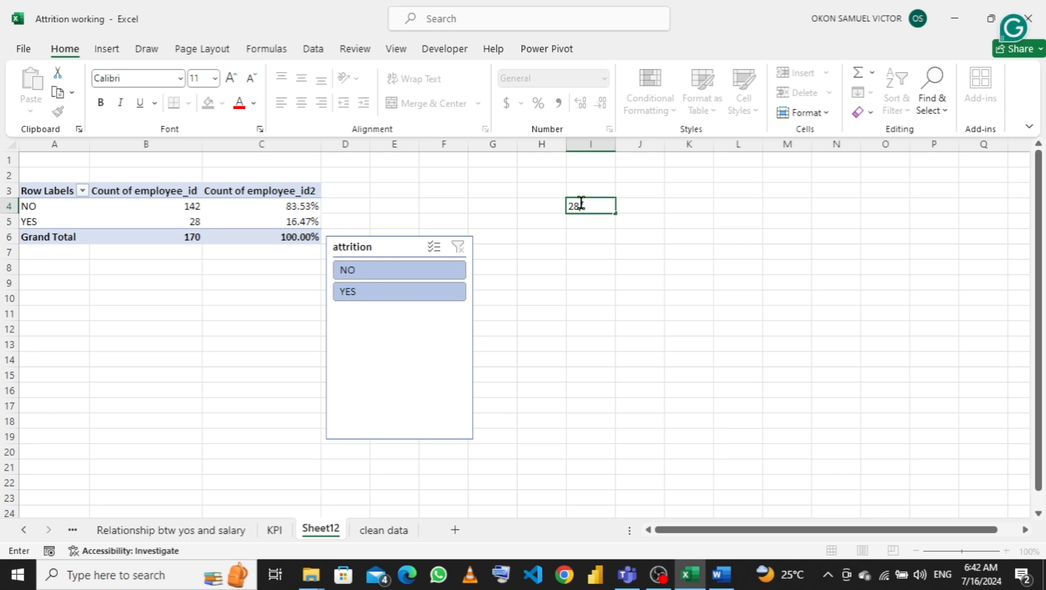
type("/170")
Step: Delete the attrition slicer and remove the second employee_id count from the PivotTable's values
left_click(396, 248)
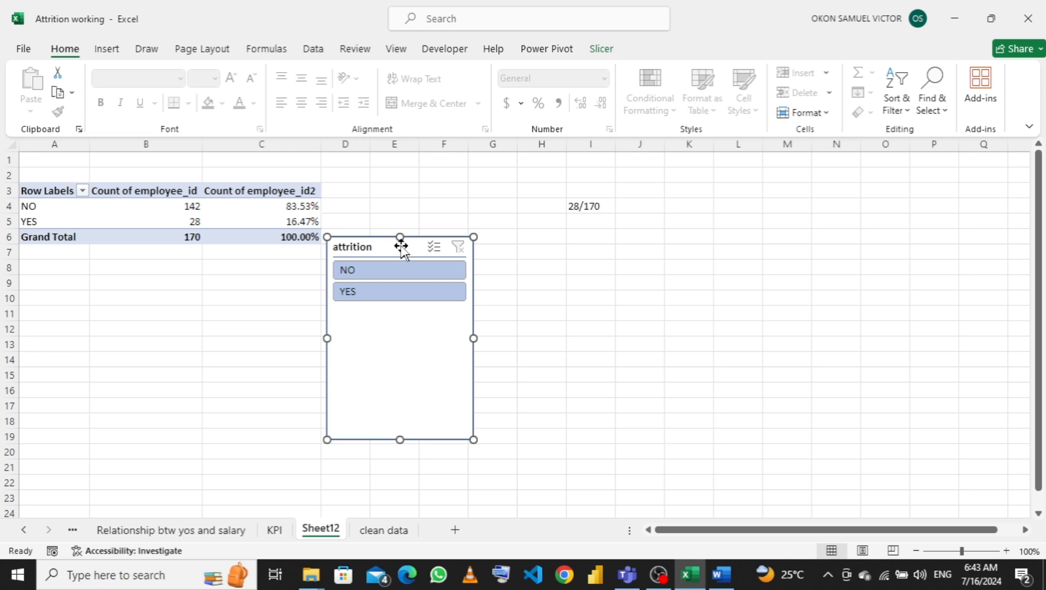
key("Delete")
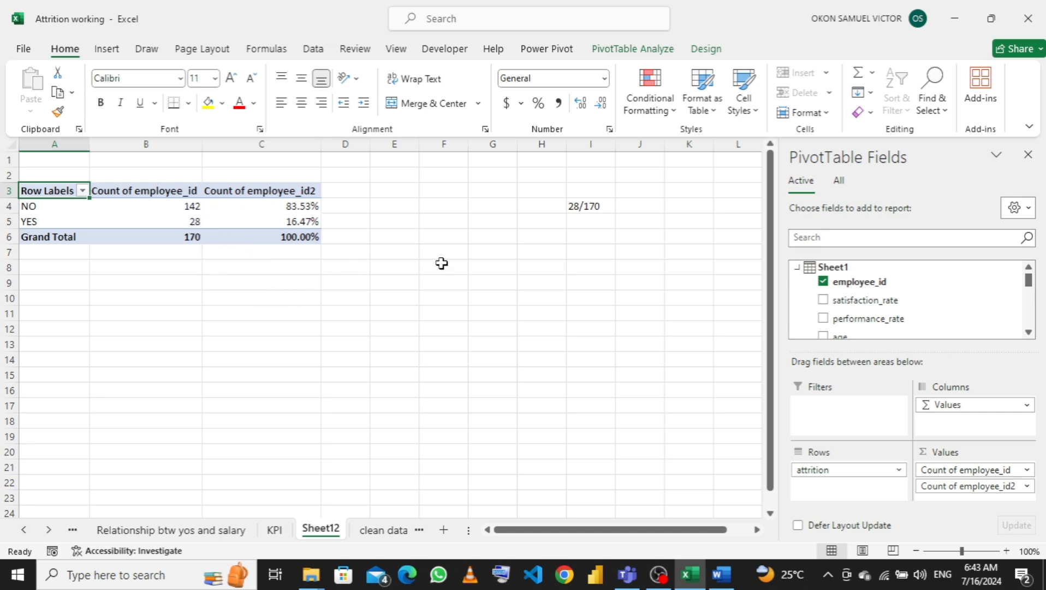
left_click_drag(957, 485, 655, 431)
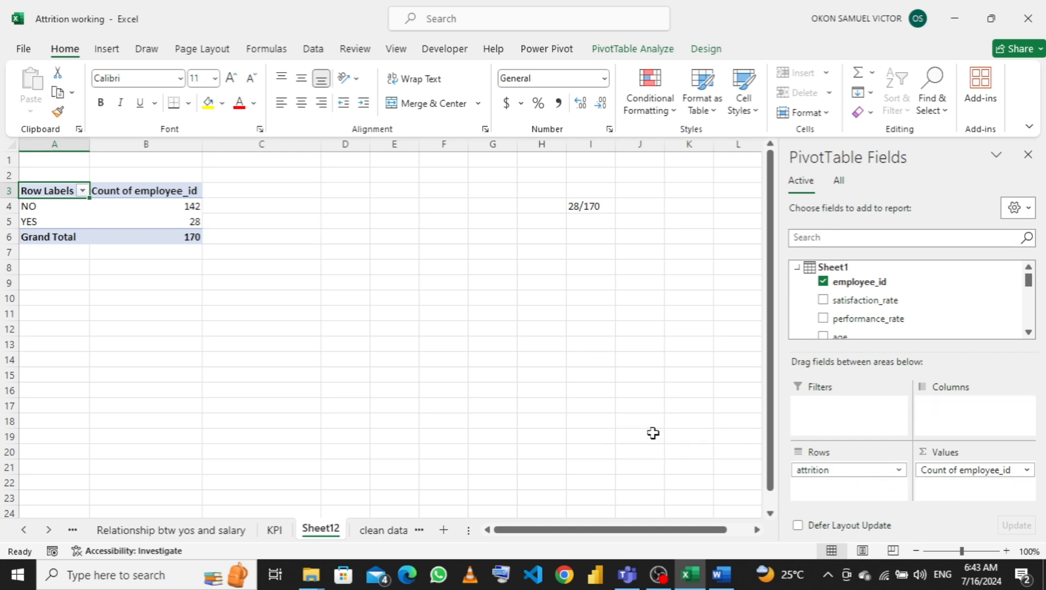
Step: Add a measure named "total employee" to the Sheet1 table with the formula =COUNT([employee_id])
right_click(797, 270)
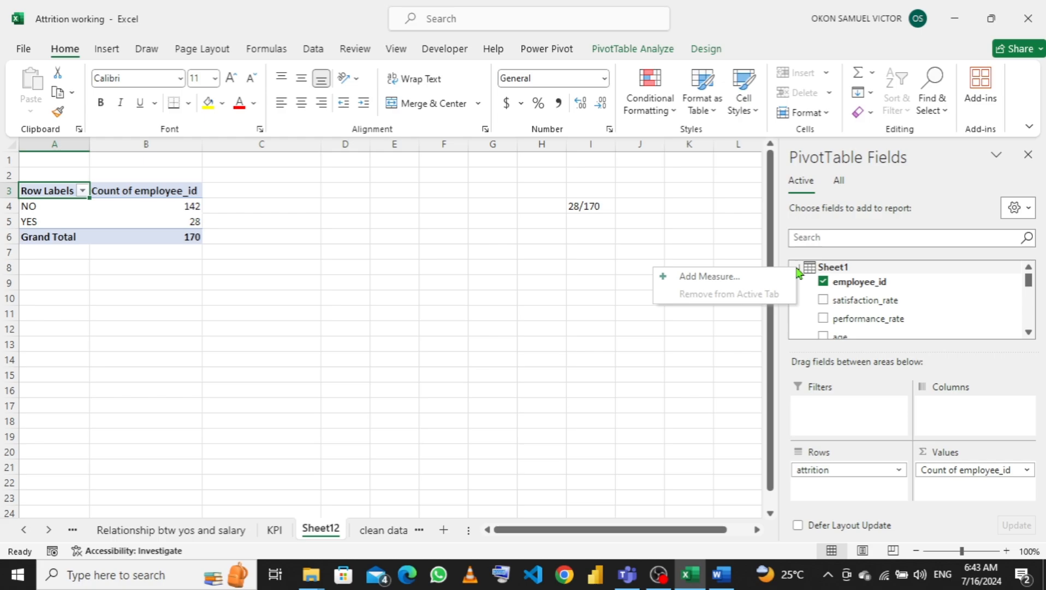
left_click(732, 277)
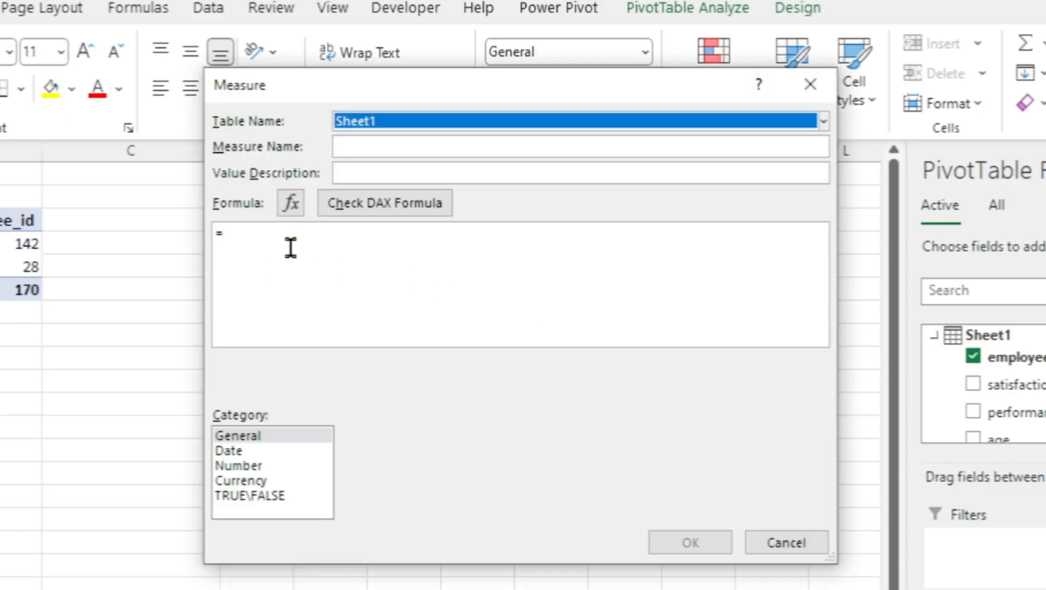
left_click(291, 247)
left_click(367, 143)
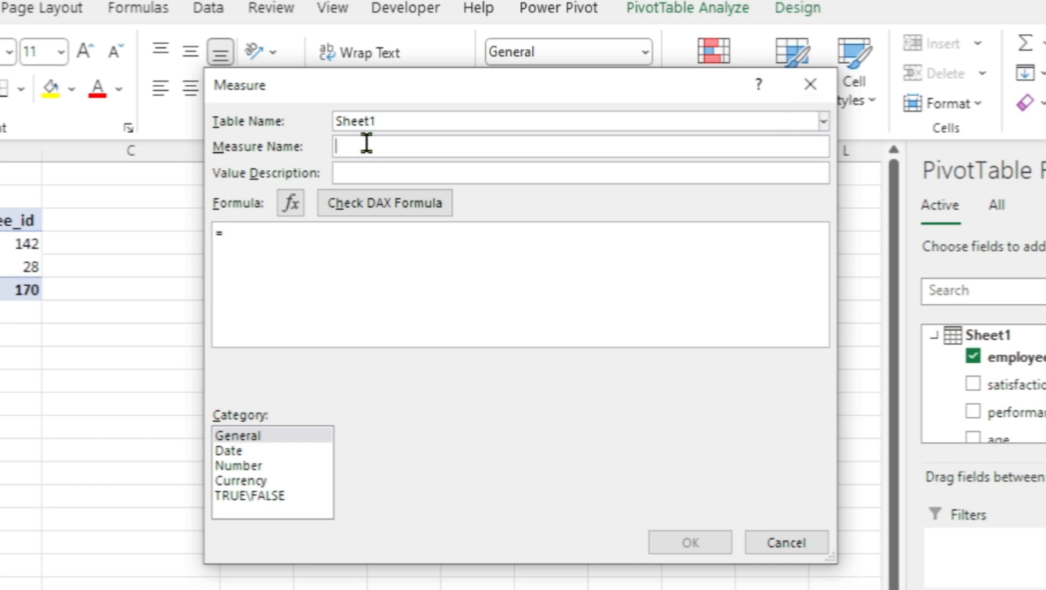
type("total")
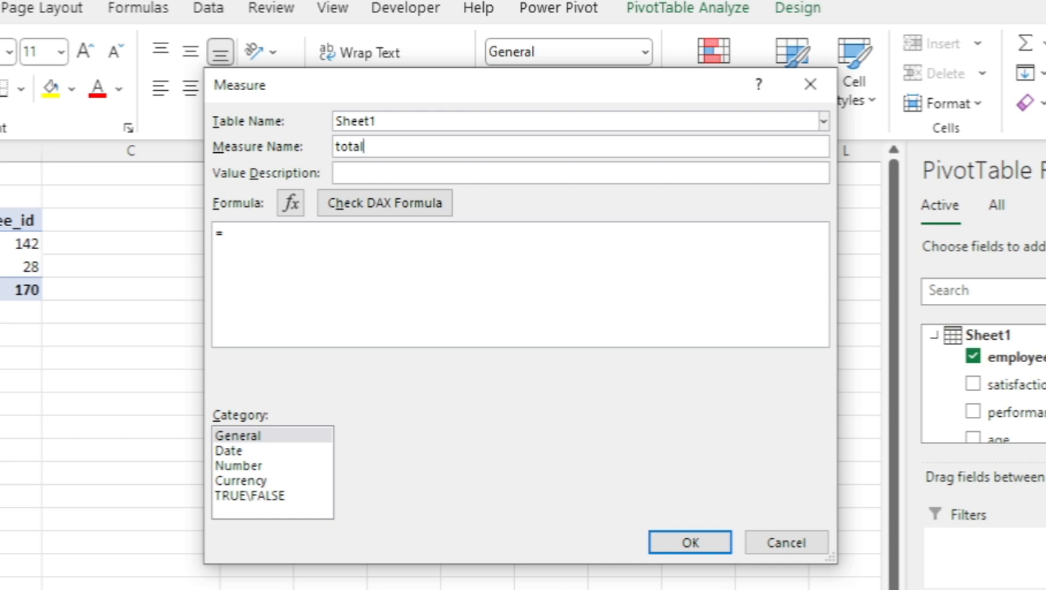
type(" employee")
left_click(311, 229)
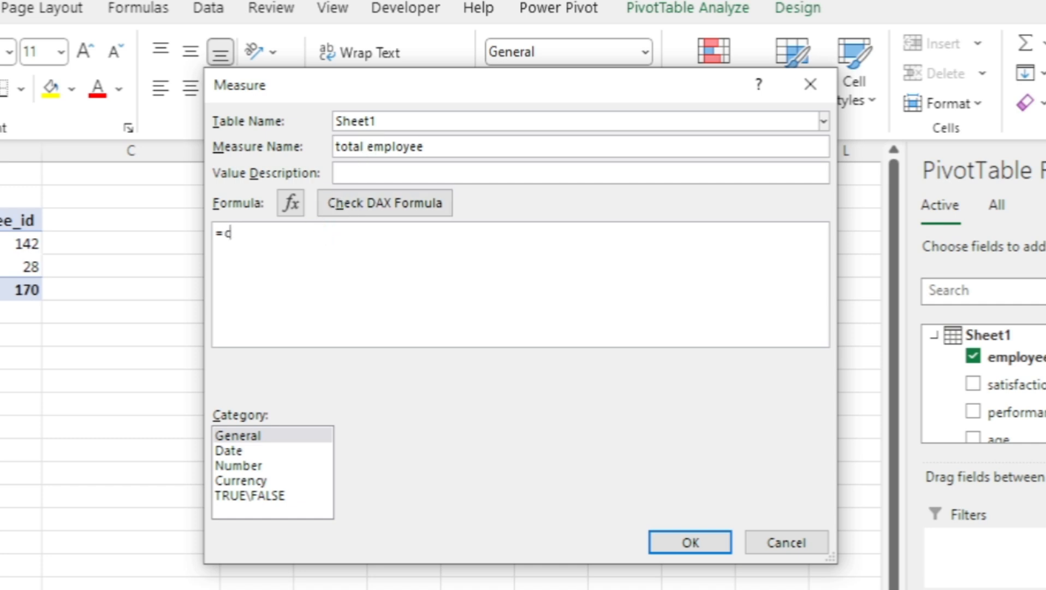
type("count(")
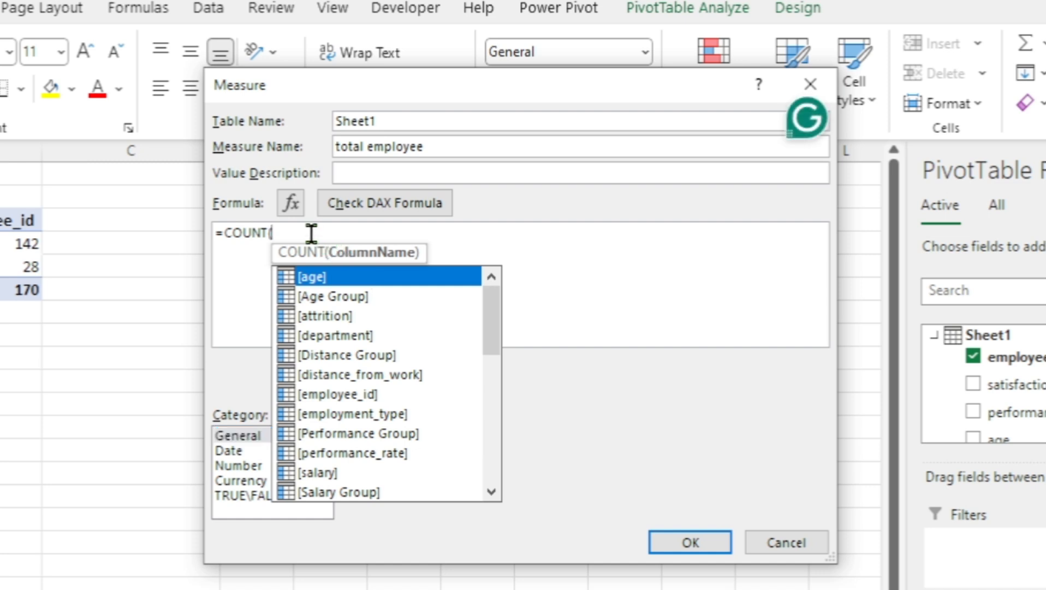
type("[em")
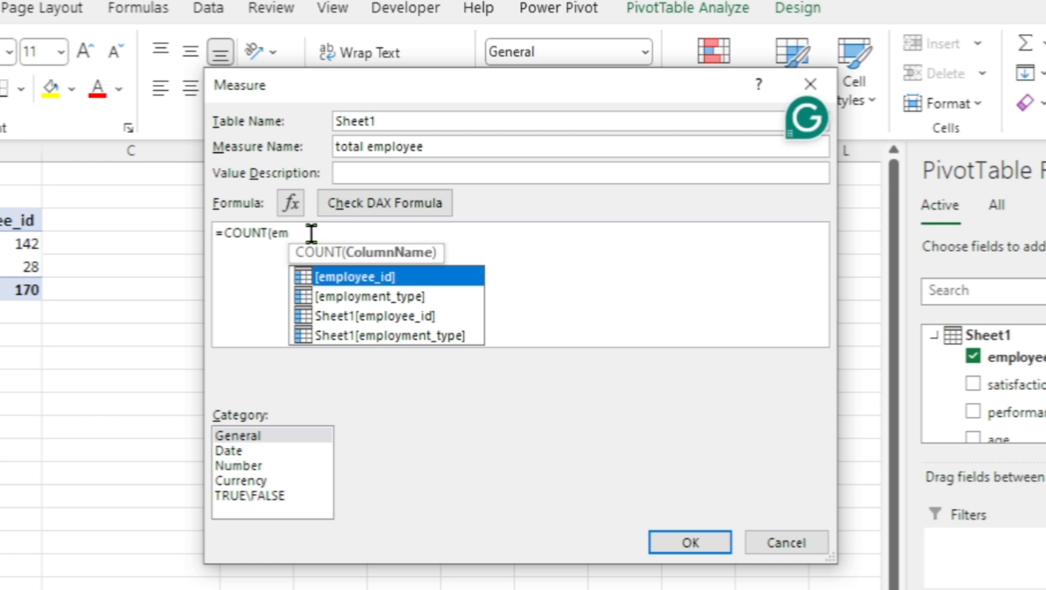
key("Tab")
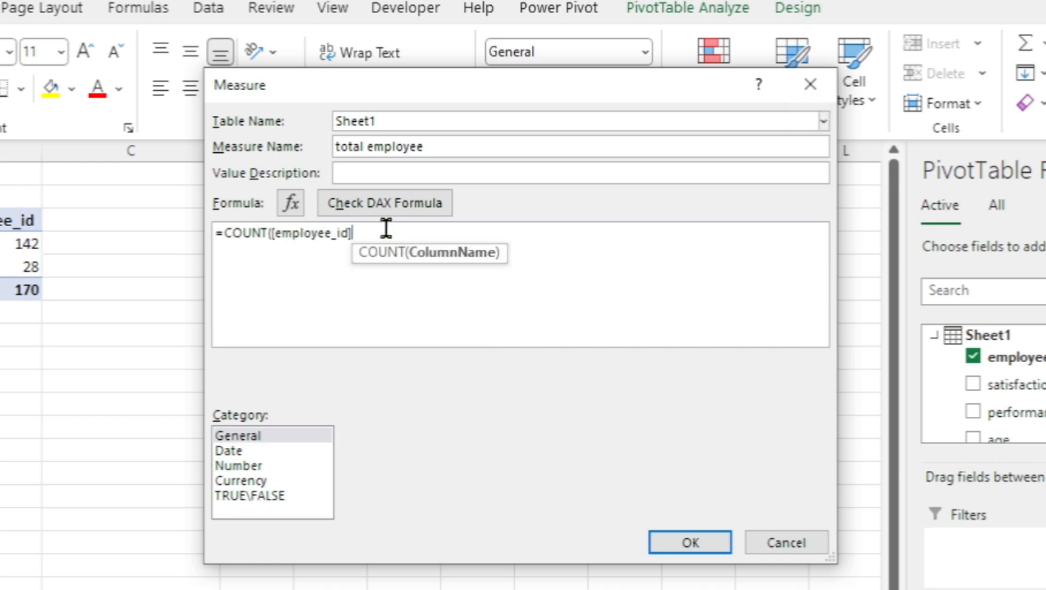
type(")")
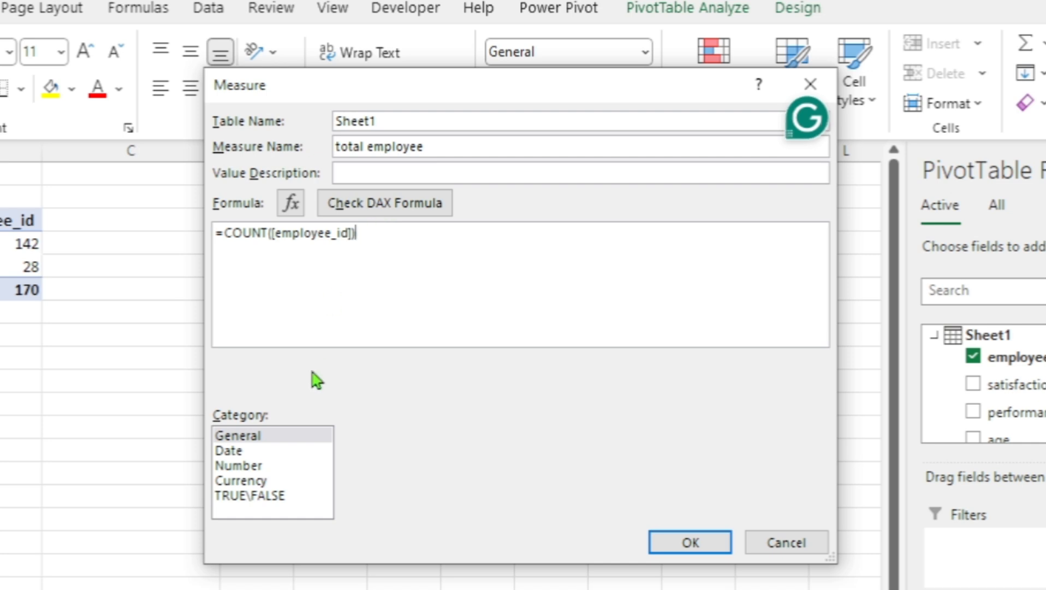
Step: Format the total employee measure as a Number in Whole Number format and save it
left_click(254, 467)
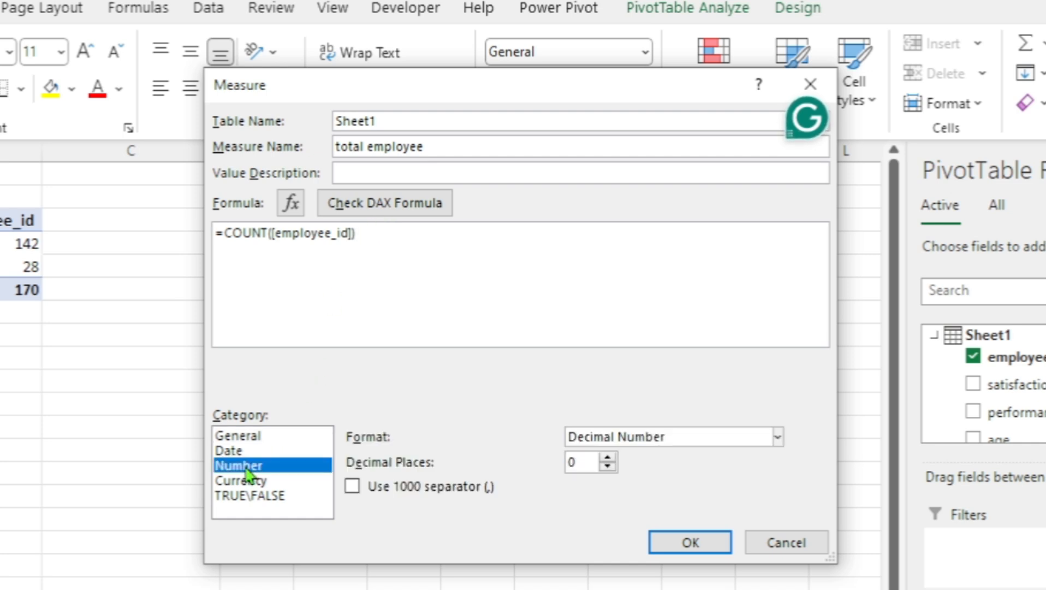
left_click(658, 445)
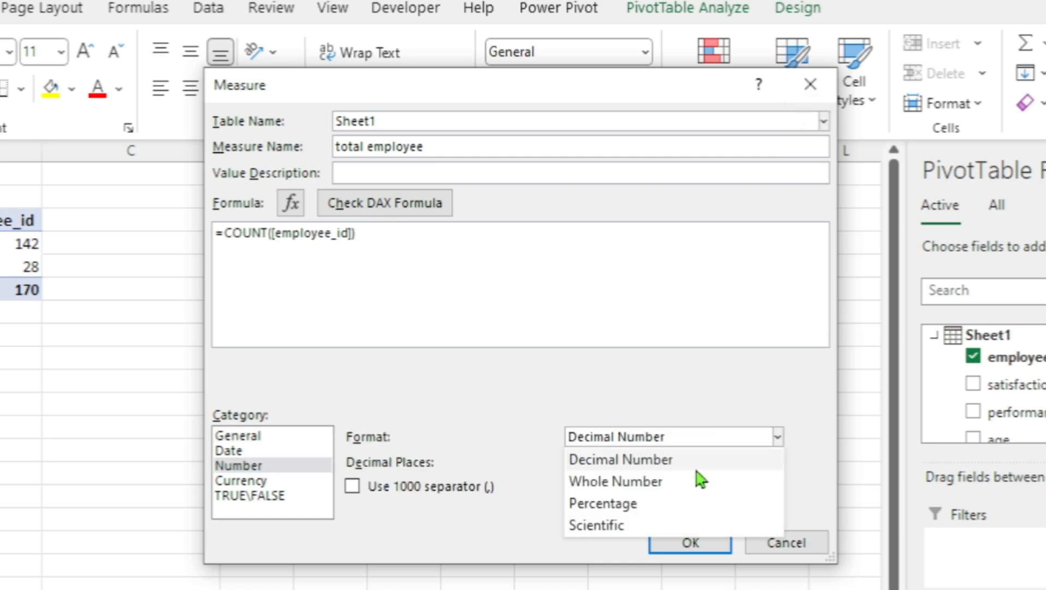
left_click(643, 481)
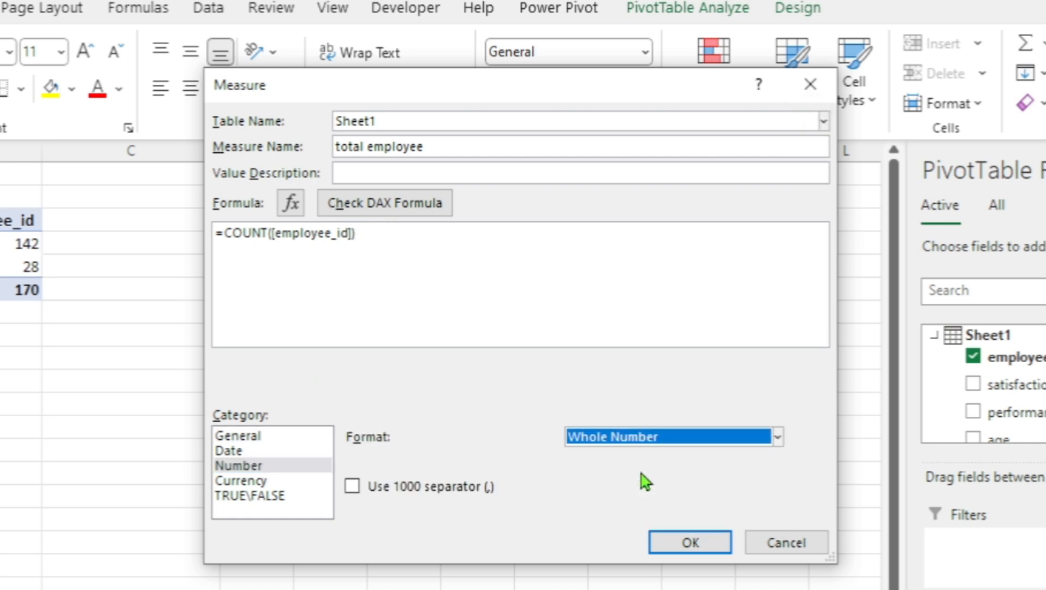
left_click(668, 544)
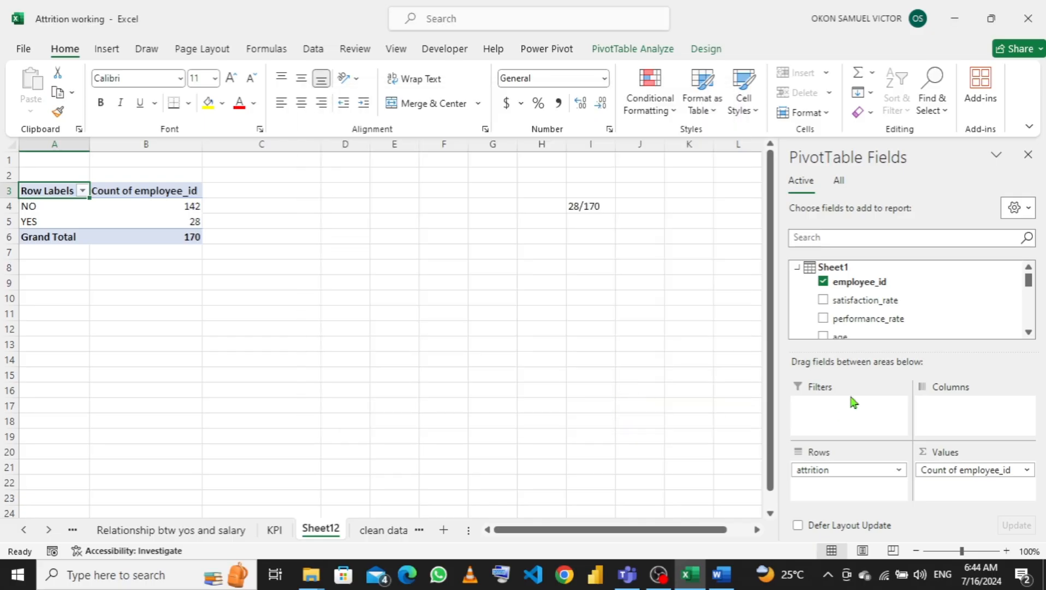
Step: Replace the employee_id count in the PivotTable's values with the total employee measure
scroll(889, 287, "down", 6)
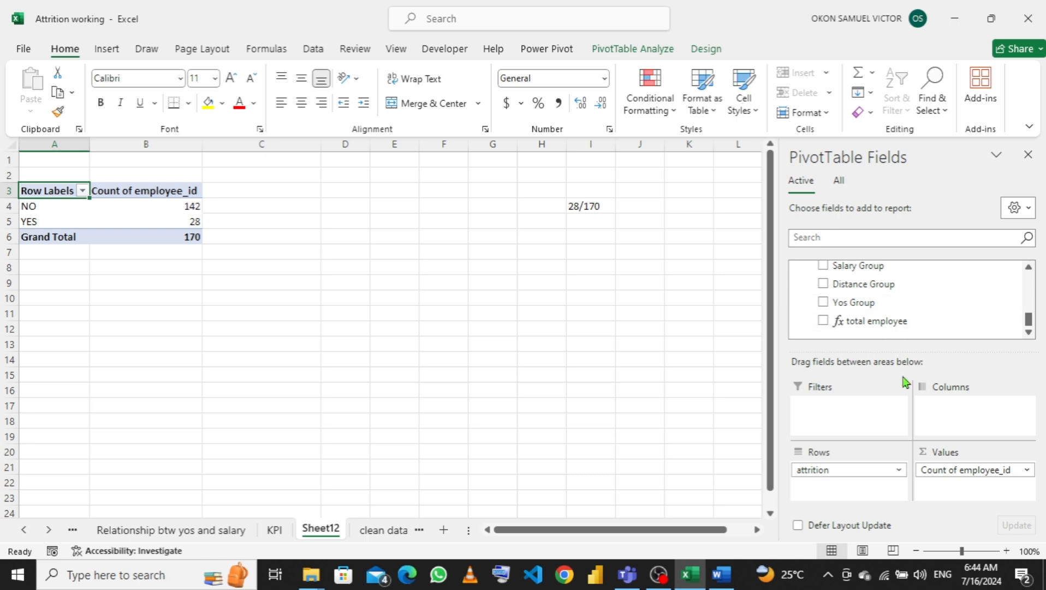
left_click_drag(950, 469, 977, 482)
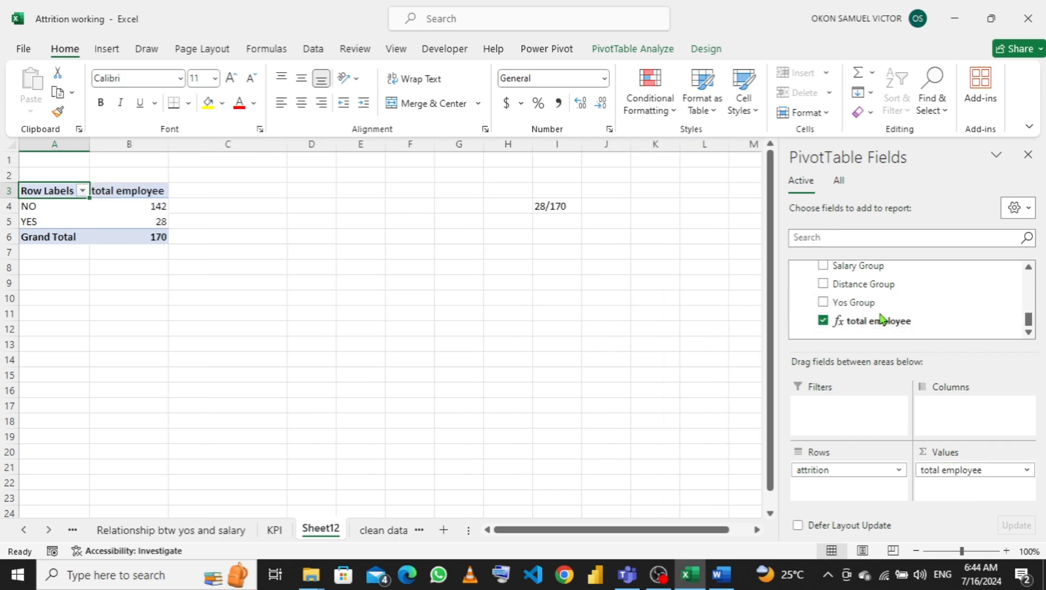
Step: Start a new measure on the Sheet1 table and name it "attrition number"
scroll(880, 319, "up", 3)
scroll(881, 320, "up", 3)
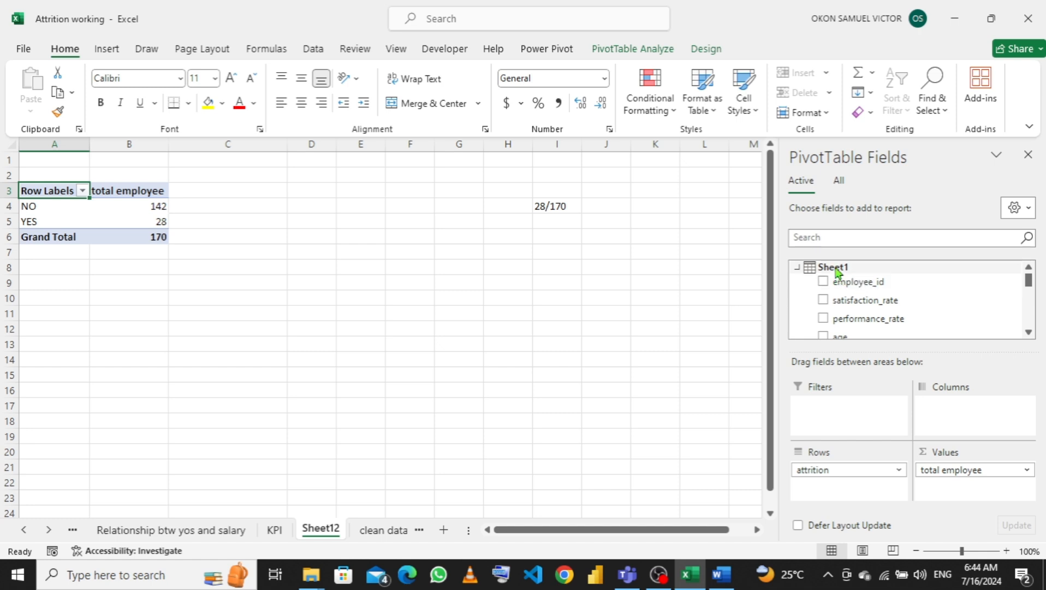
right_click(796, 271)
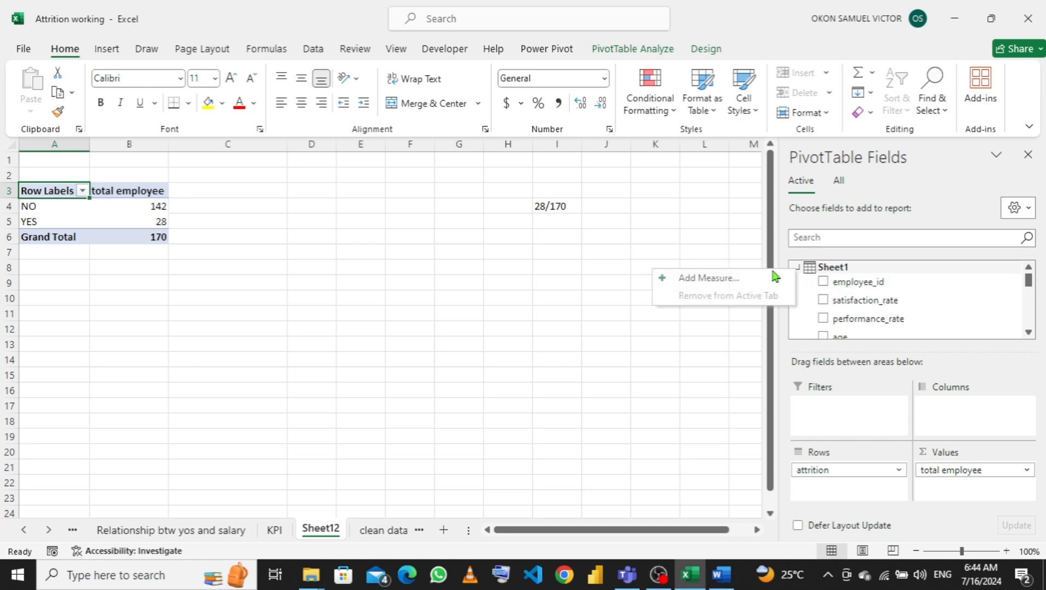
left_click(742, 278)
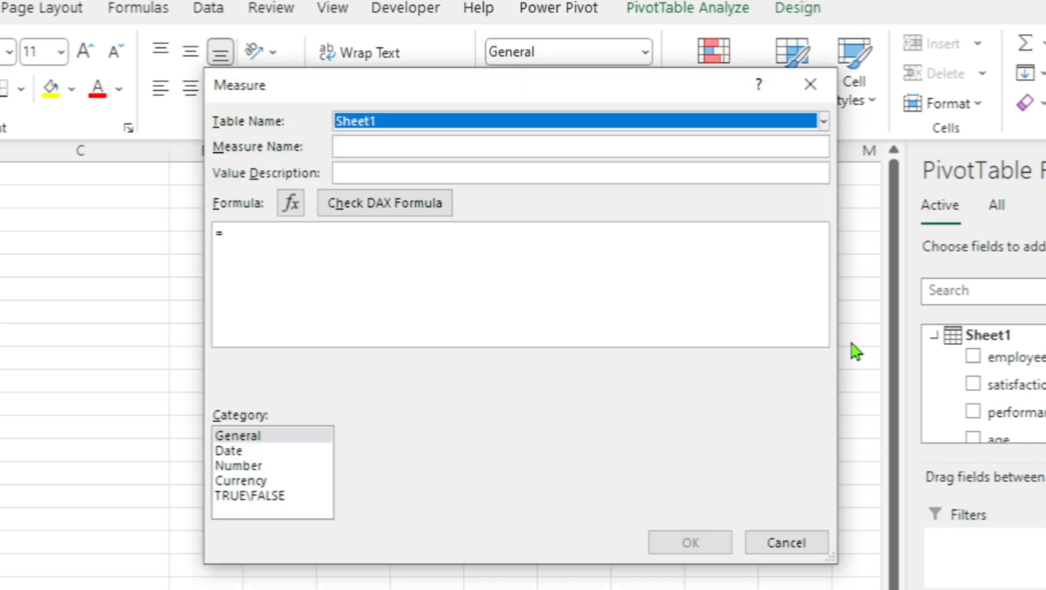
left_click(431, 146)
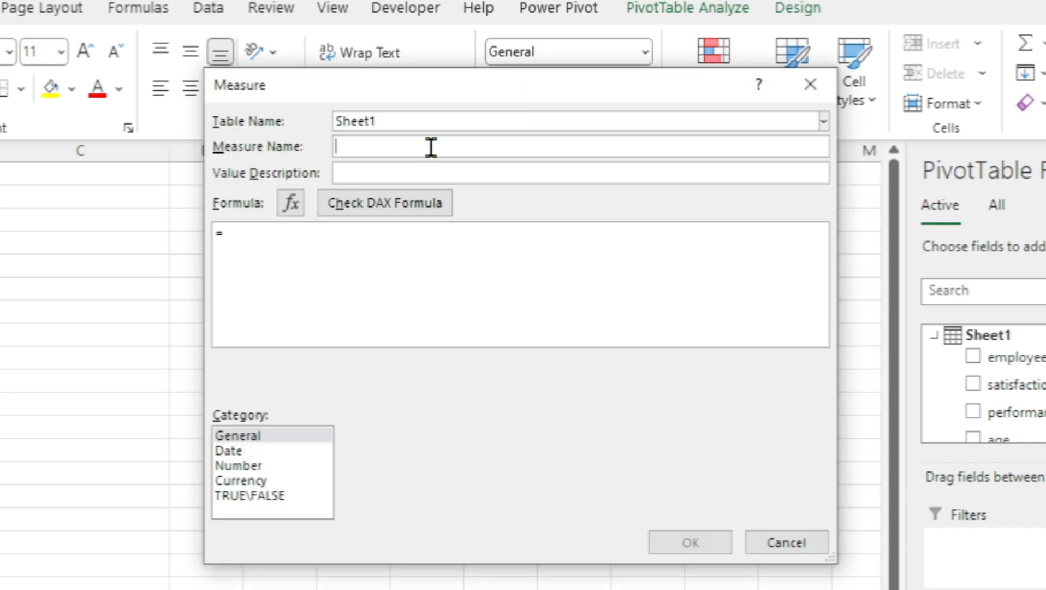
type("attrition numn")
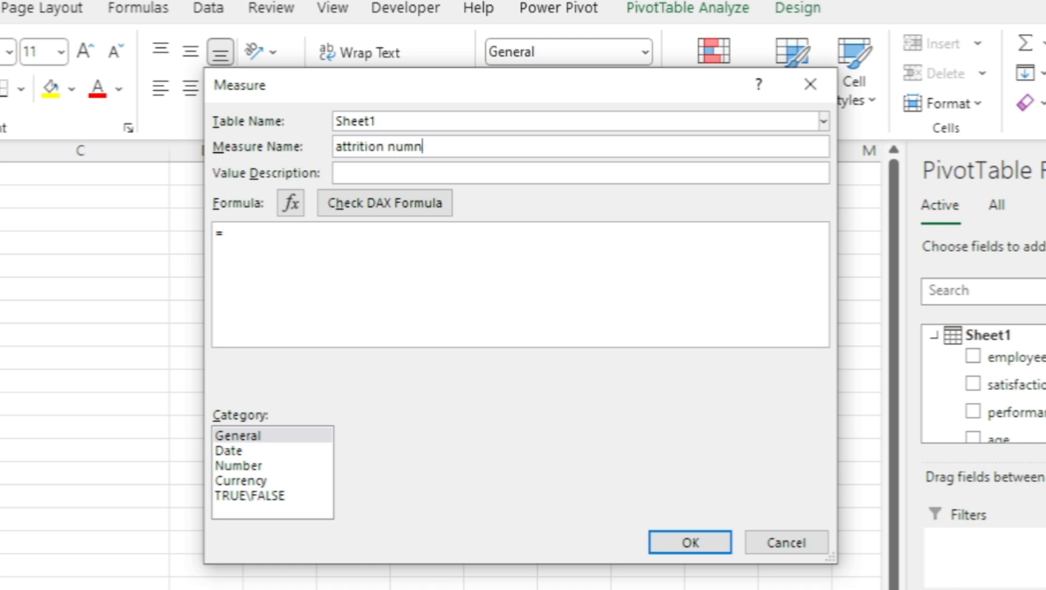
key("BackSpace")
key("BackSpace")
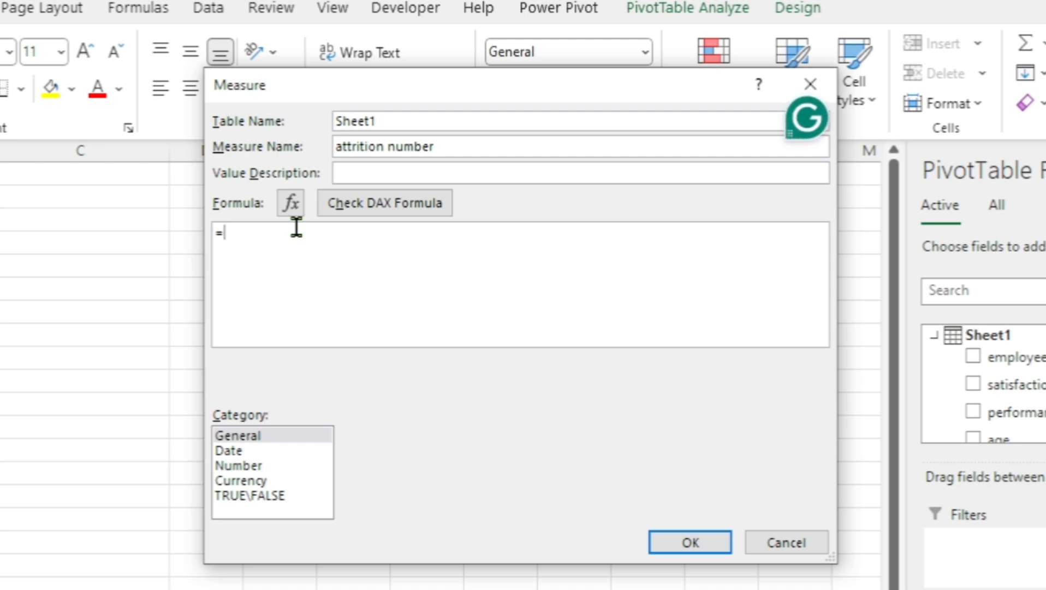
Step: Give the attrition number measure the formula =CALCULATE([total employee],Sheet1[attrition]="YES") and check the DAX for errors
type("ca")
key("Tab")
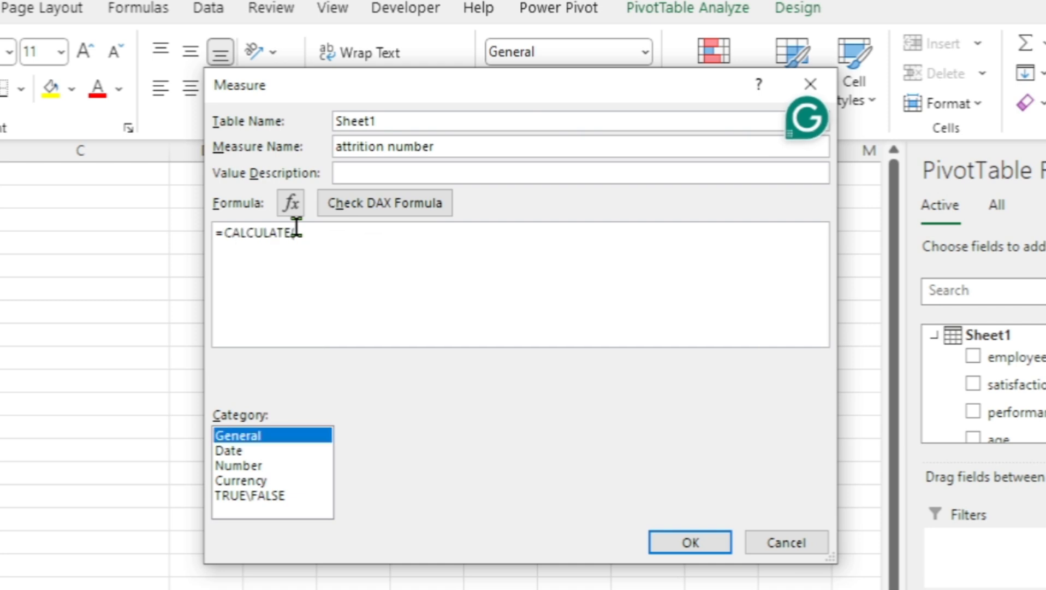
type("(")
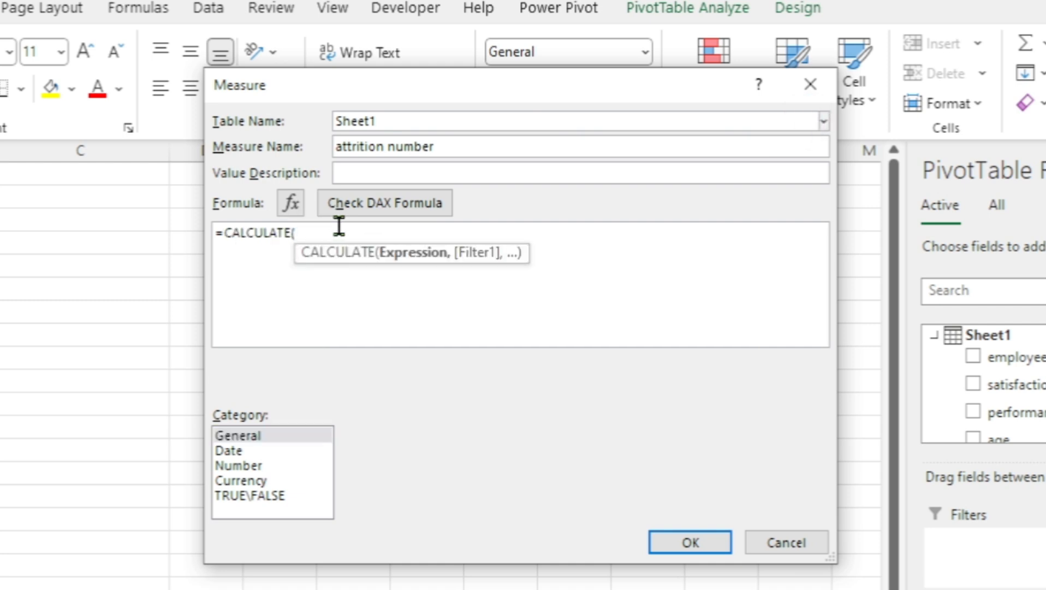
type("to")
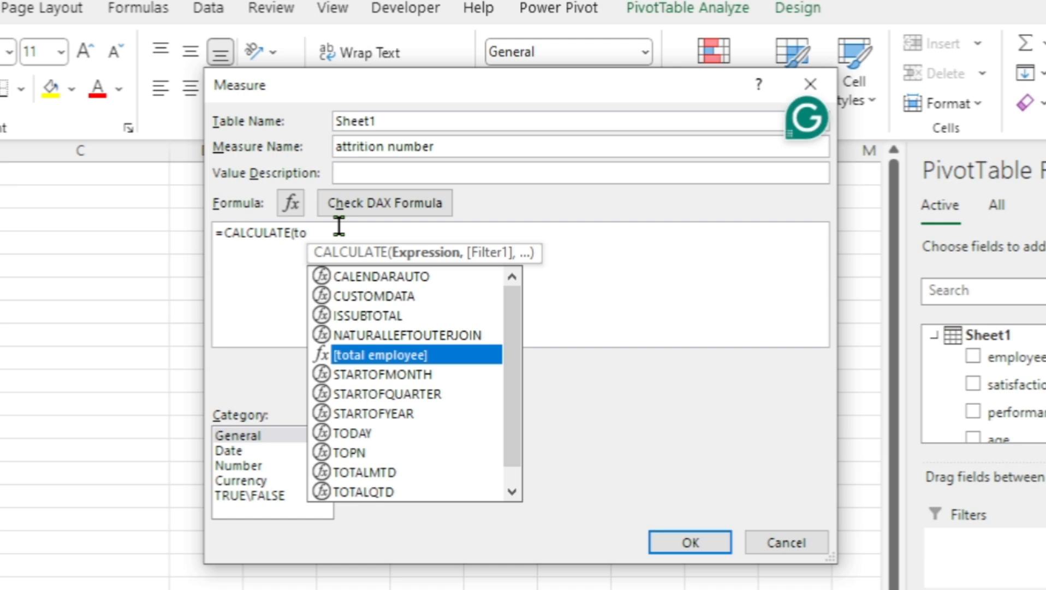
key("Tab")
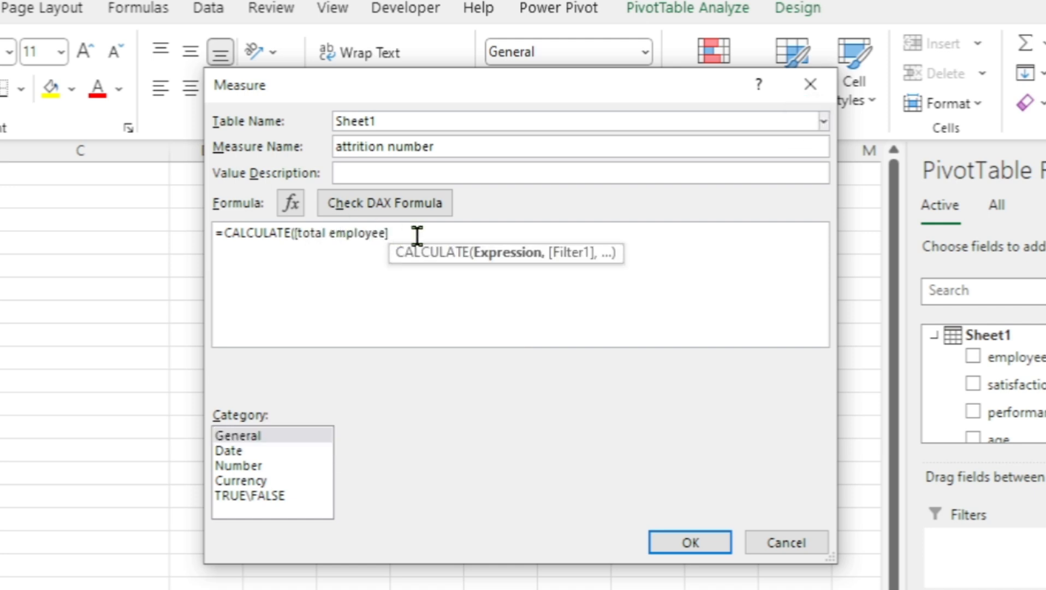
type(",")
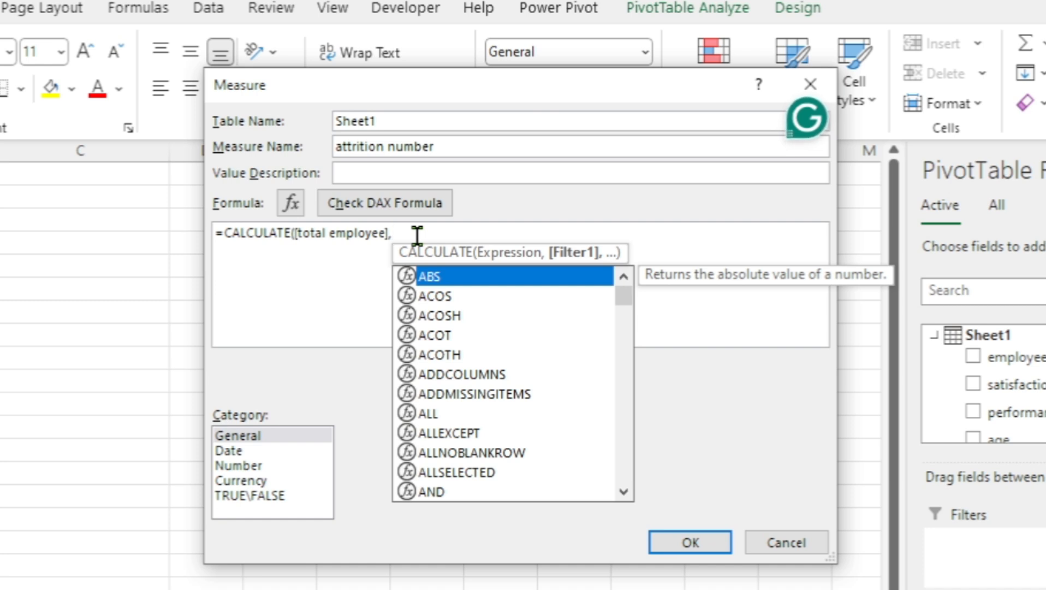
type("att")
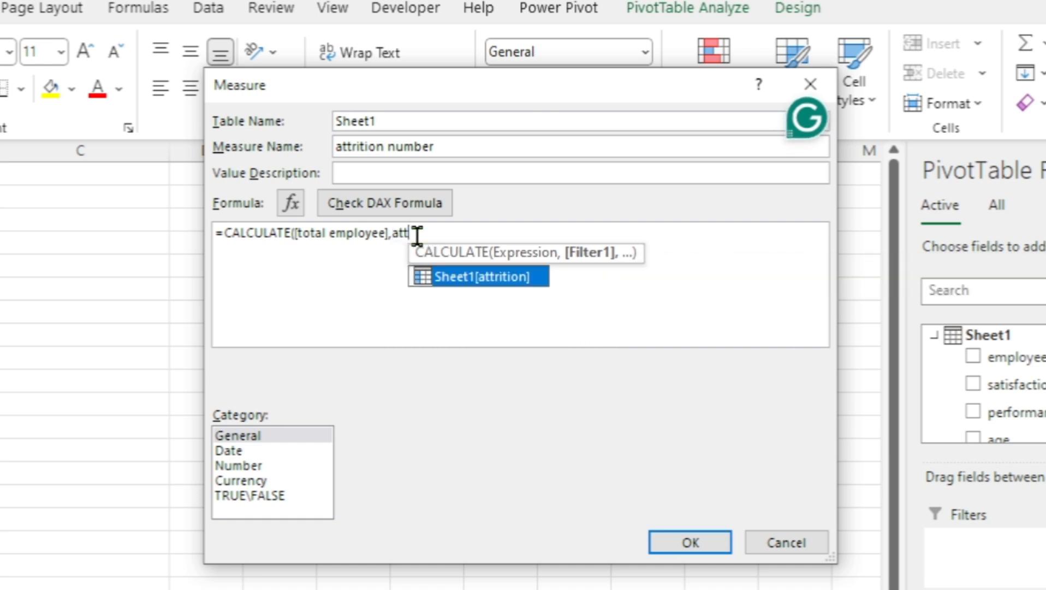
key("Tab")
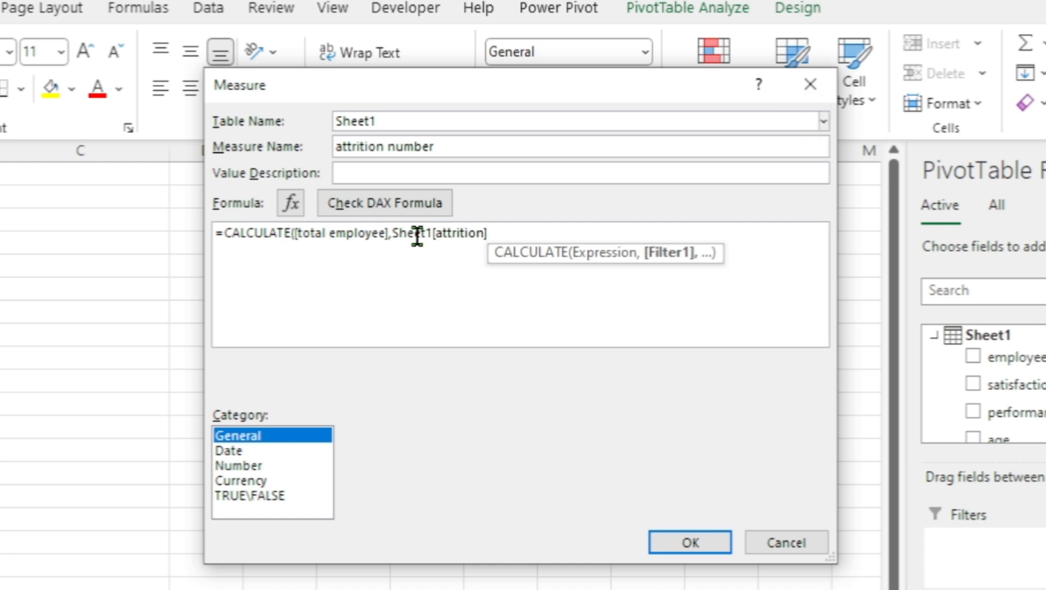
left_click(502, 232)
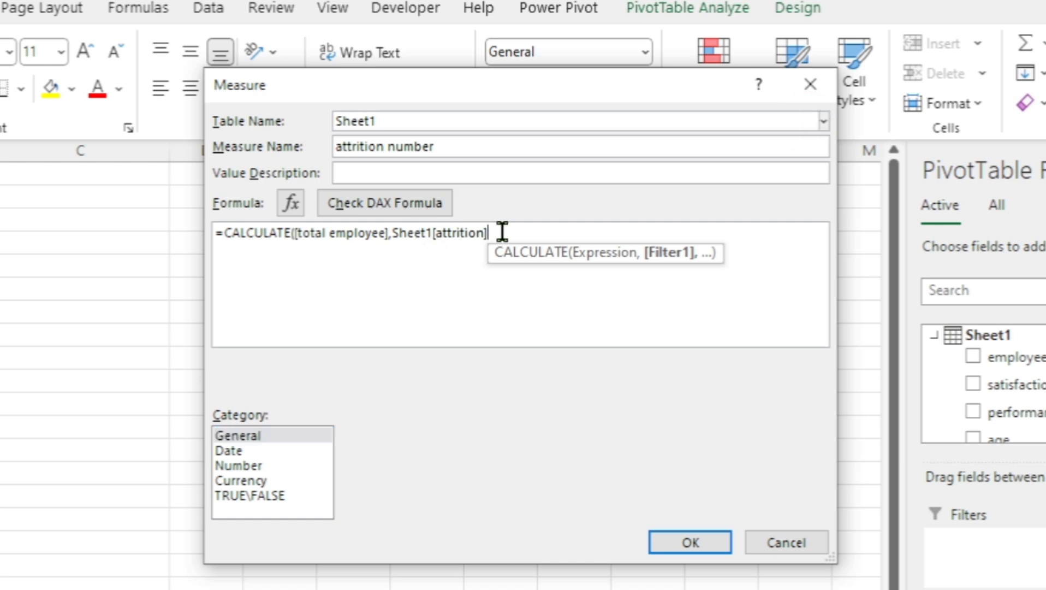
type("=\"")
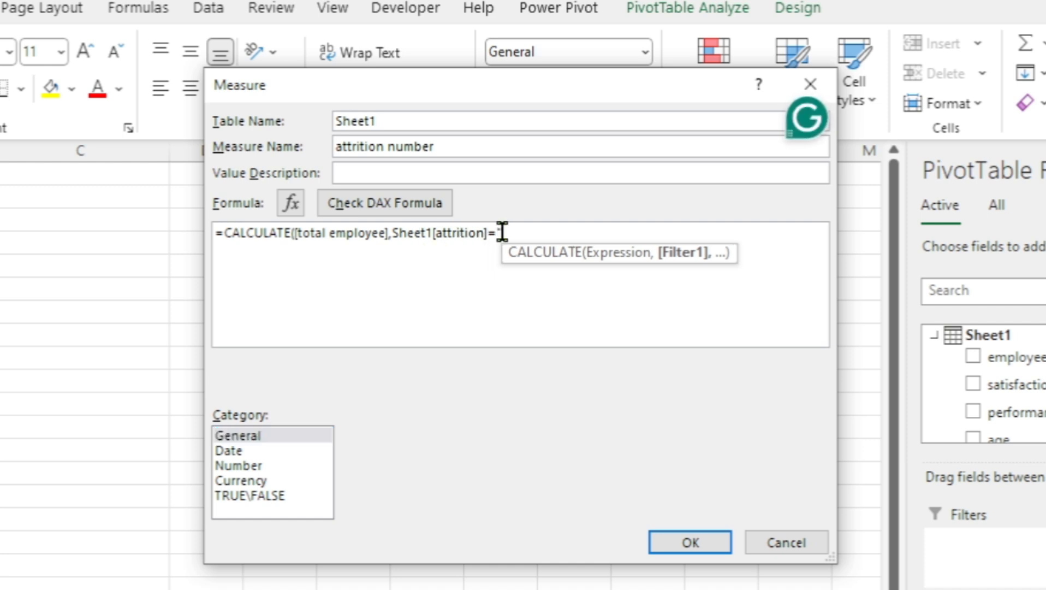
type("YES")
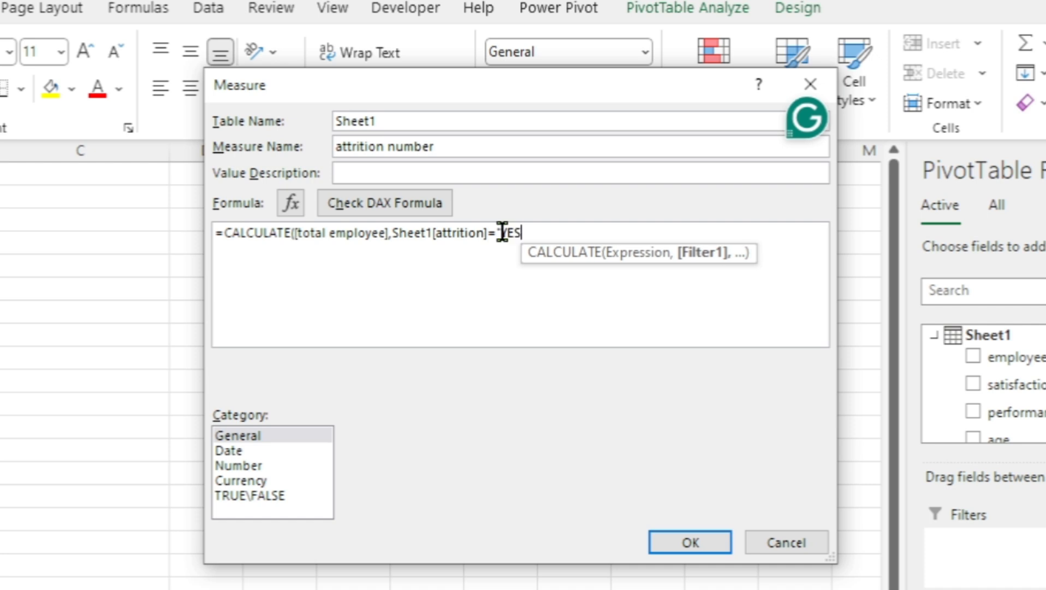
type("\")")
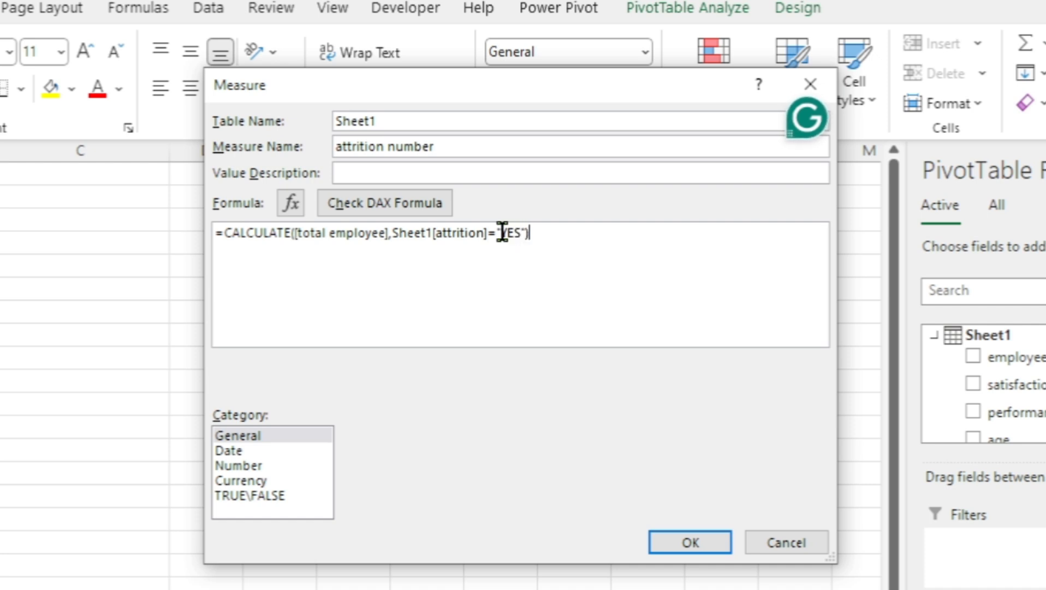
left_click(406, 206)
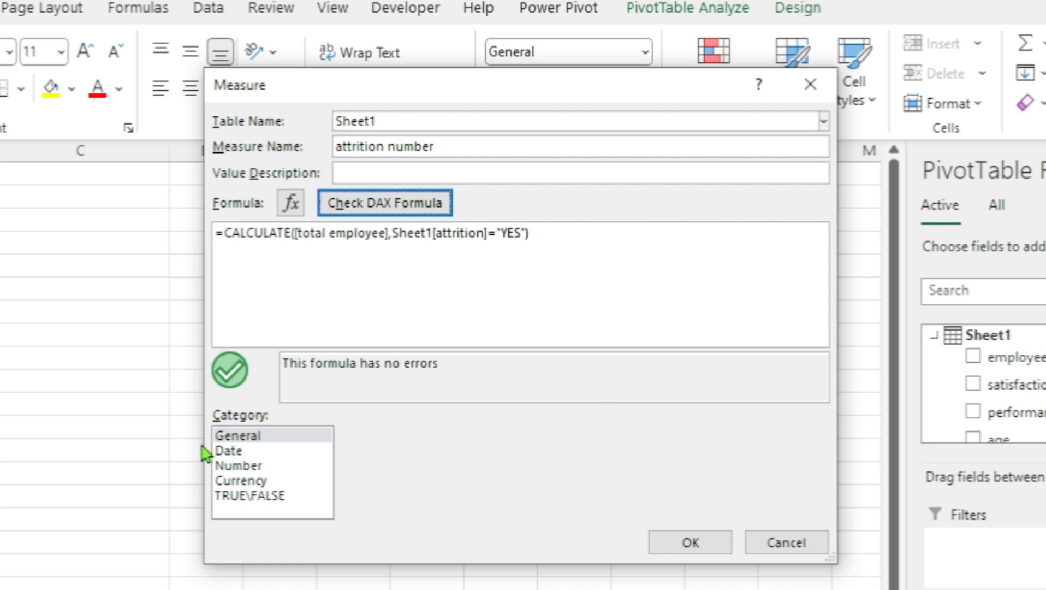
Step: Format the attrition number measure as a Number in Whole Number format and save it
left_click(246, 468)
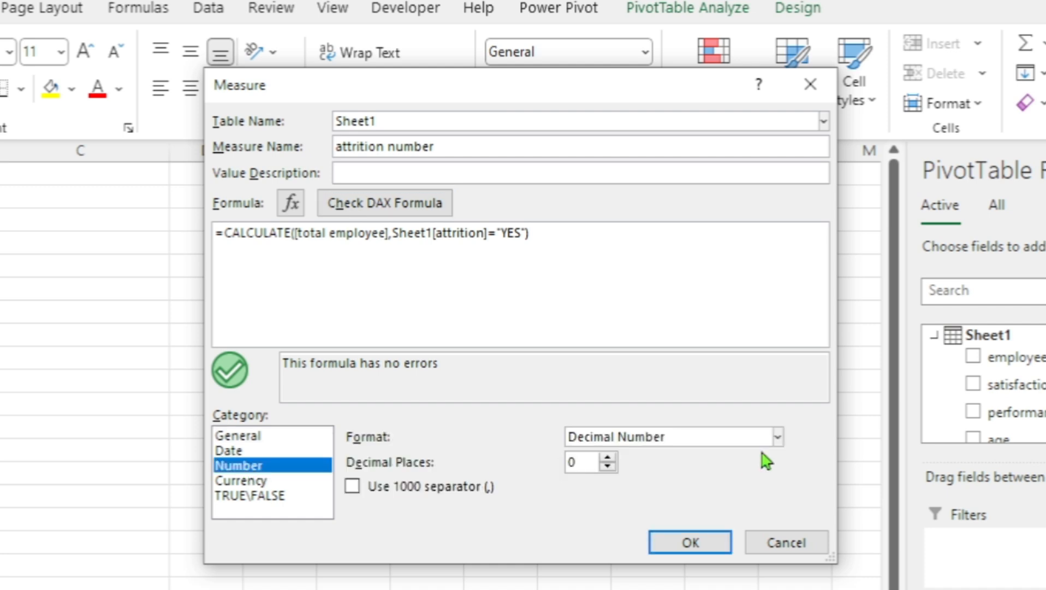
left_click(738, 443)
left_click(736, 444)
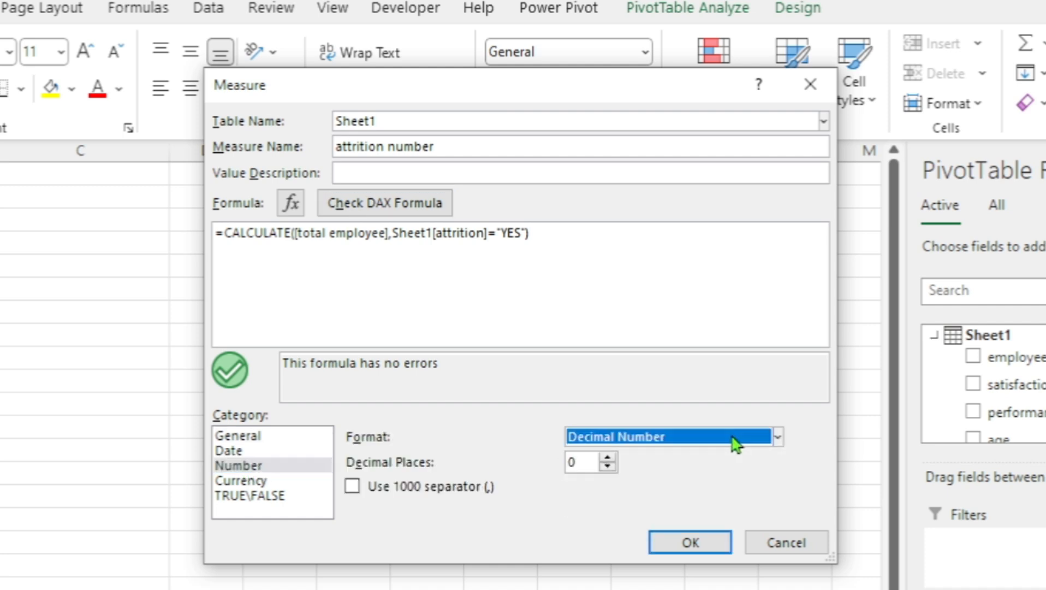
left_click(778, 438)
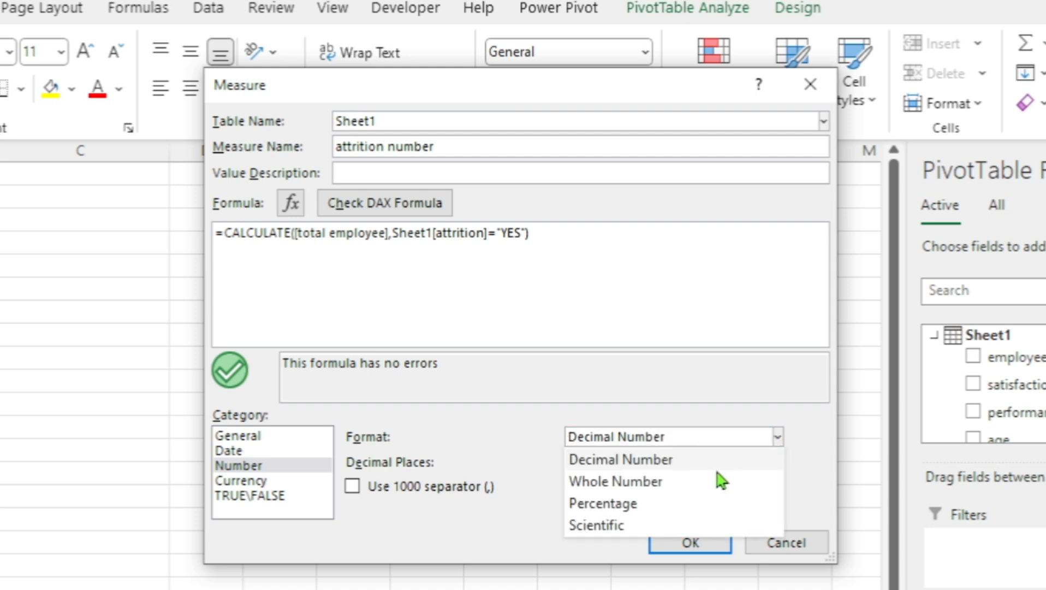
left_click(606, 481)
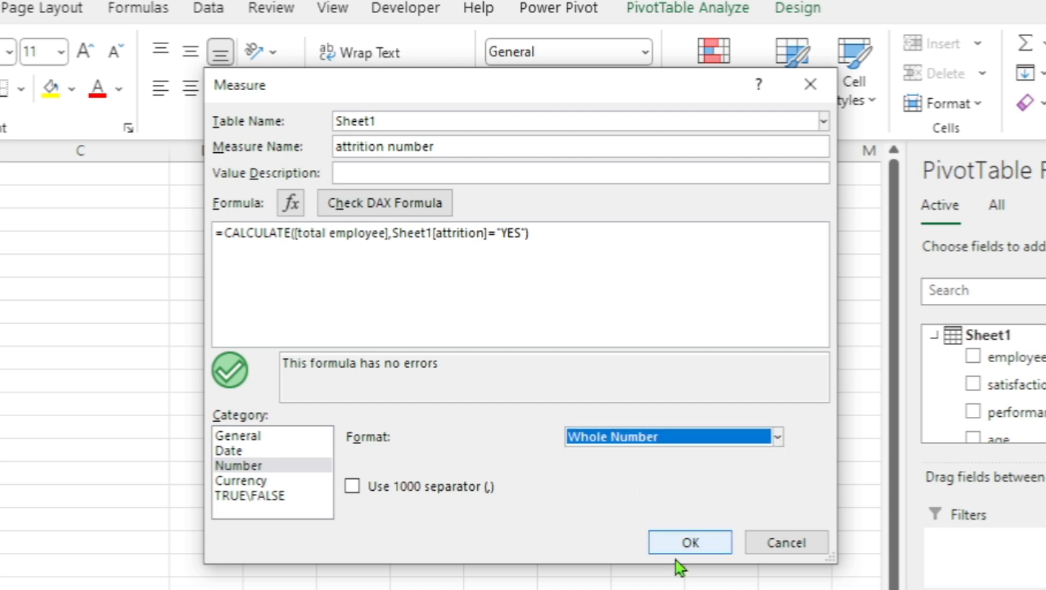
left_click(692, 541)
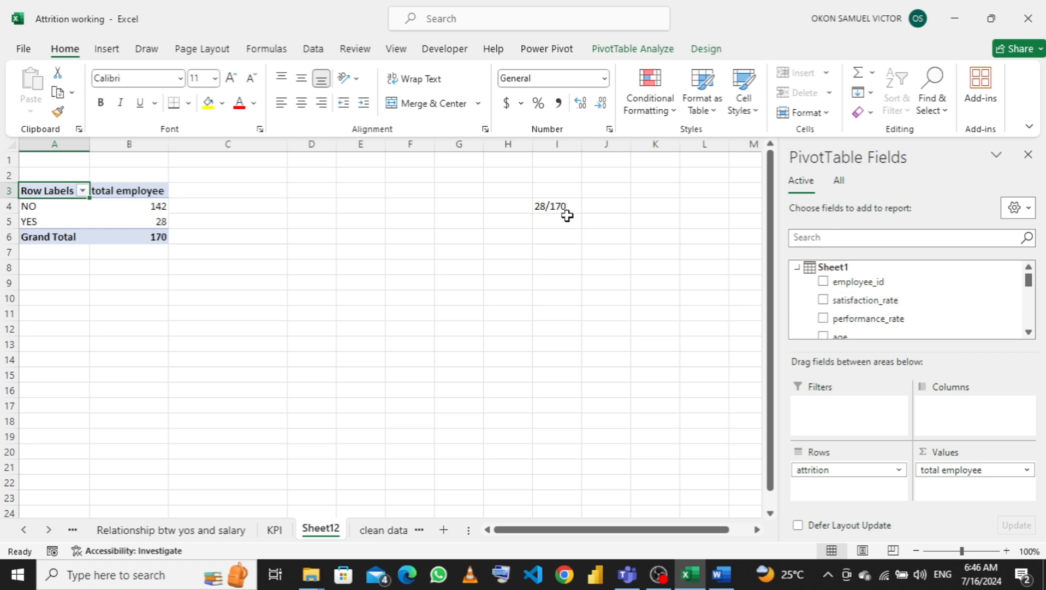
Step: Start another measure on the Sheet1 table and name it "total employee remove filter"
scroll(900, 318, "down", 2)
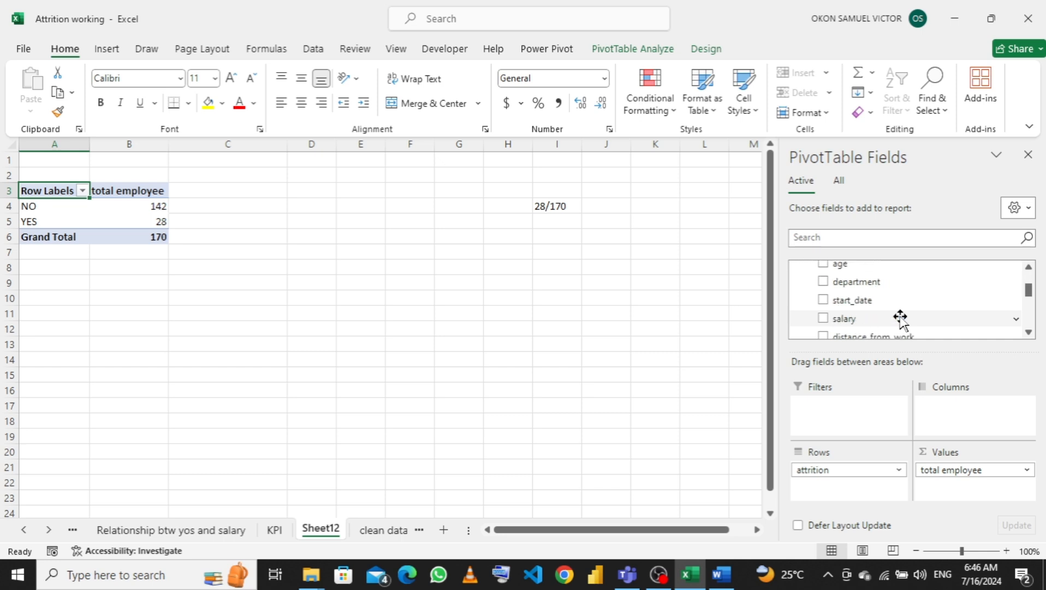
scroll(900, 319, "down", 6)
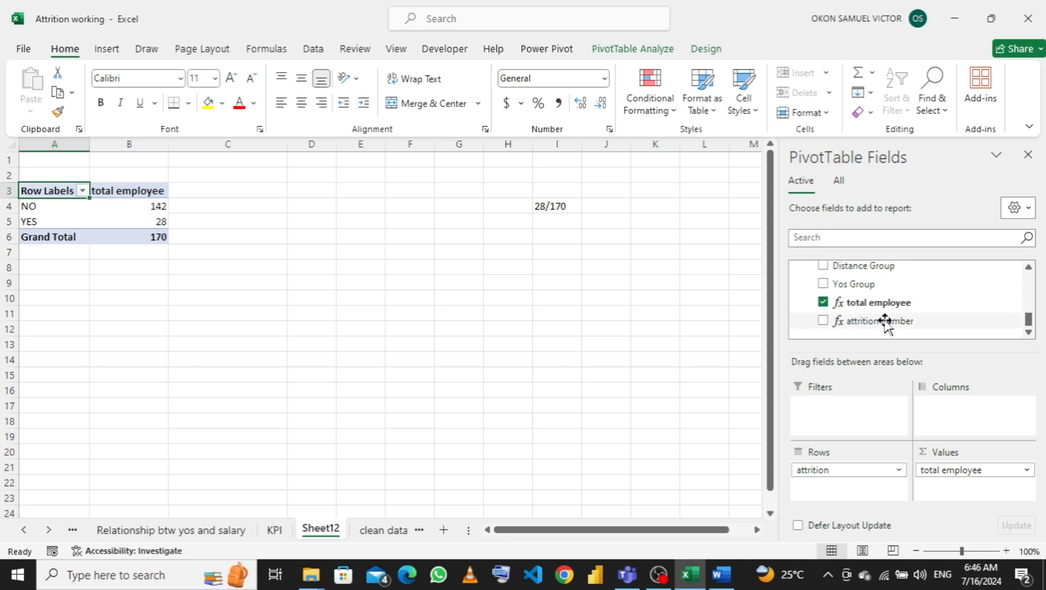
scroll(885, 321, "up", 8)
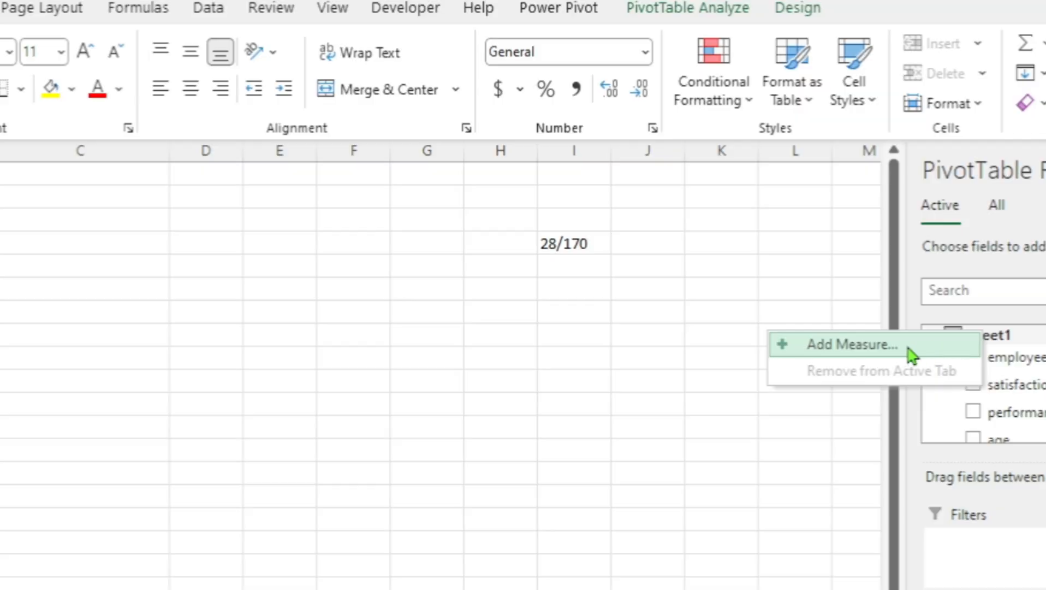
left_click(753, 275)
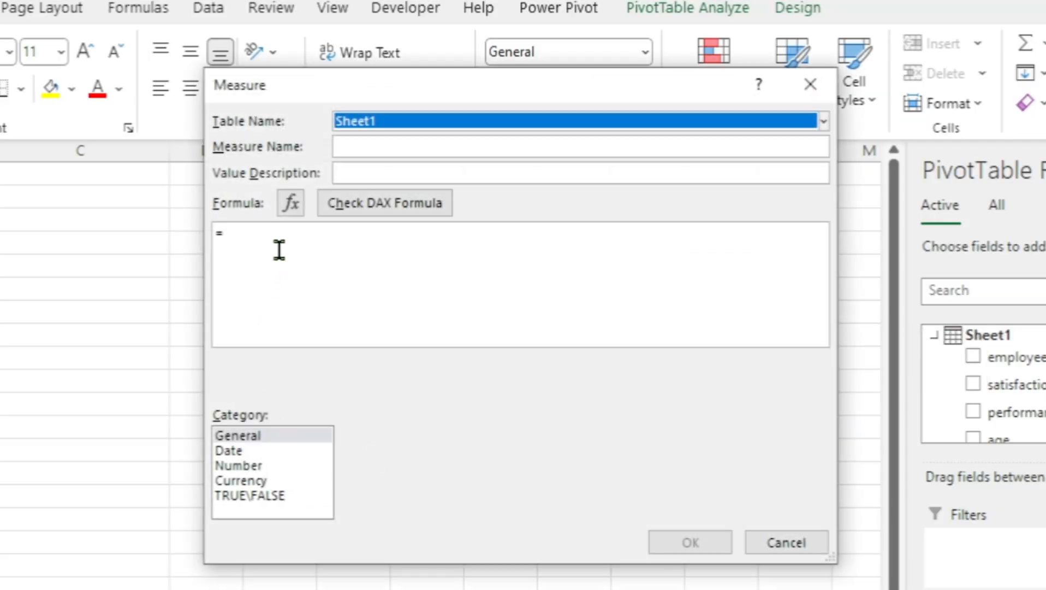
left_click(378, 148)
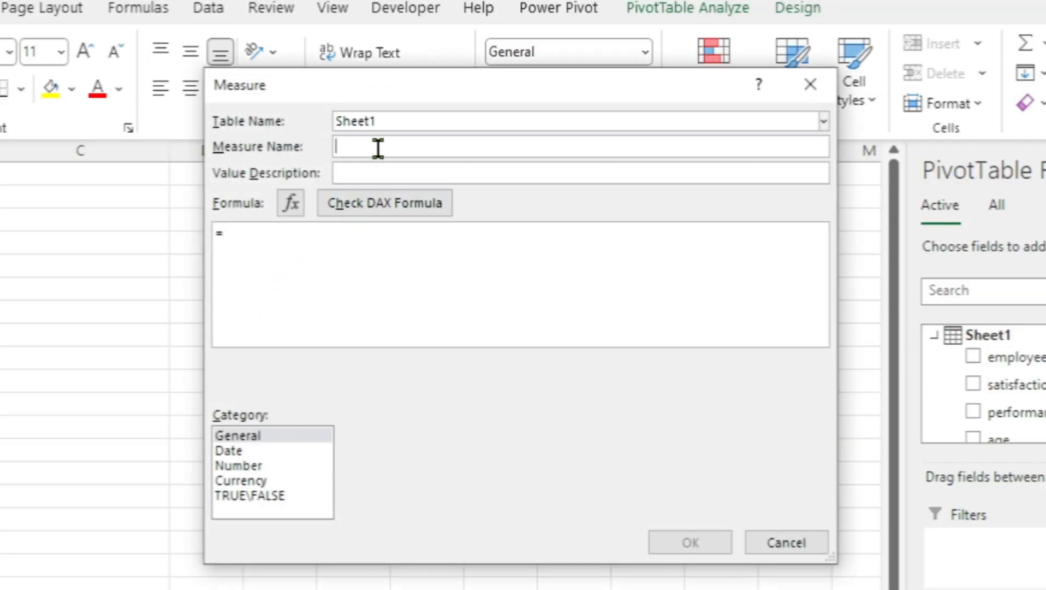
type("total")
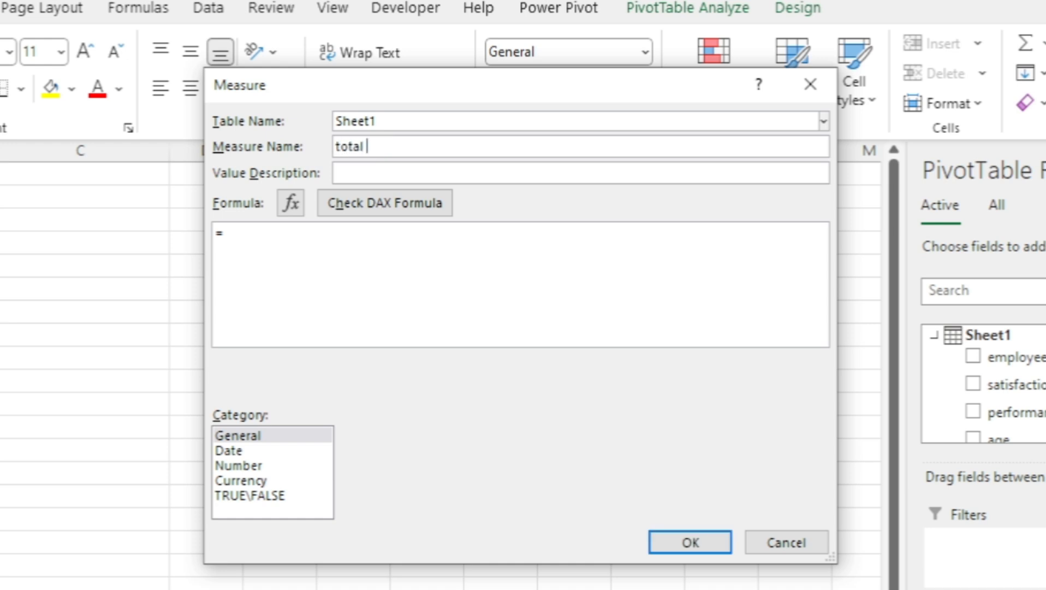
type(" eme")
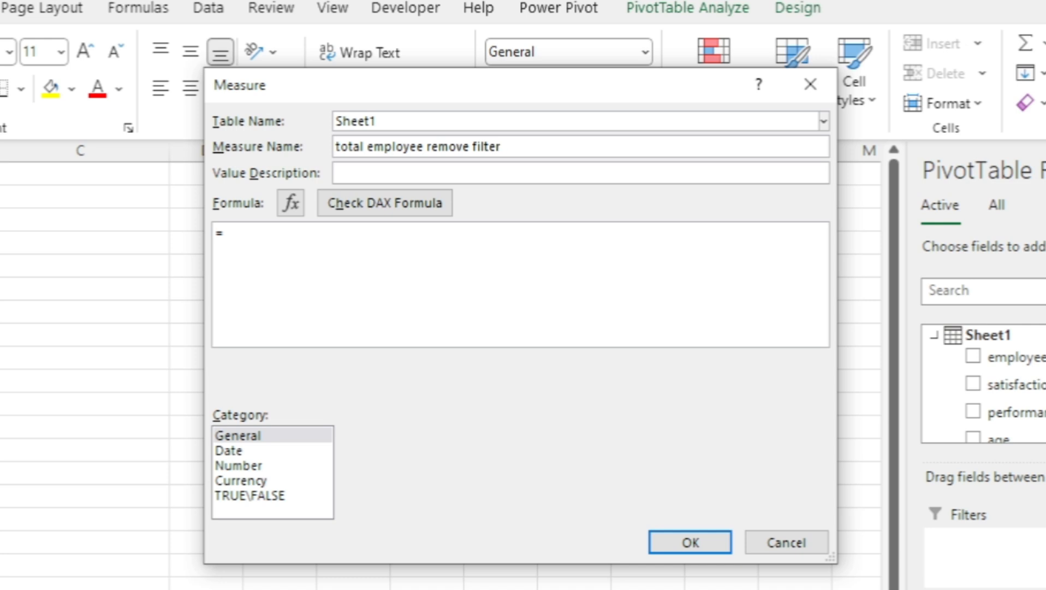
Step: Begin the total employee remove filter formula with CALCULATE and [total employee] as its expression
left_click(371, 244)
type("cal")
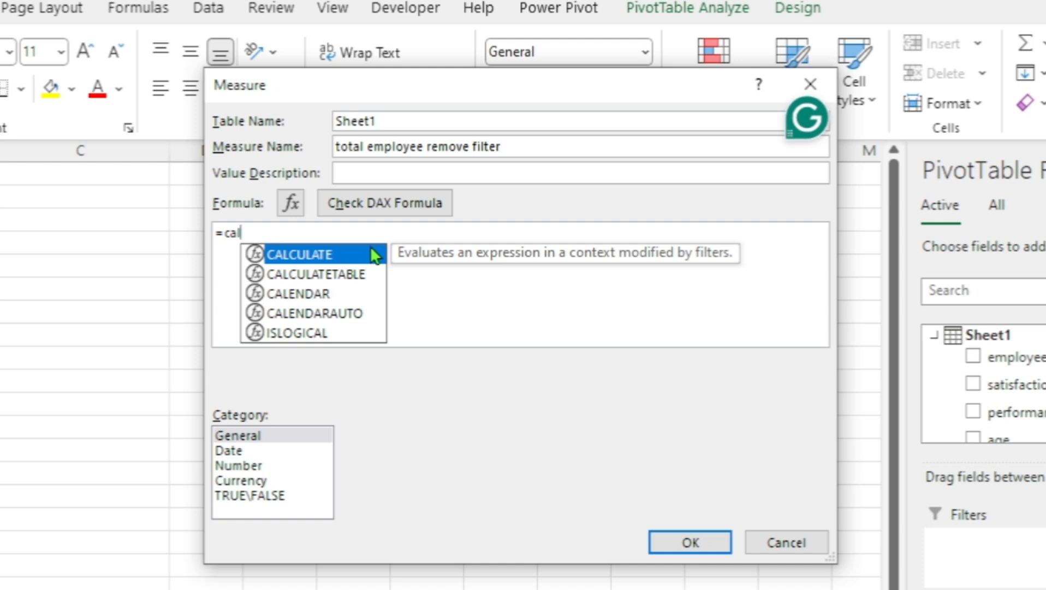
double_click(375, 255)
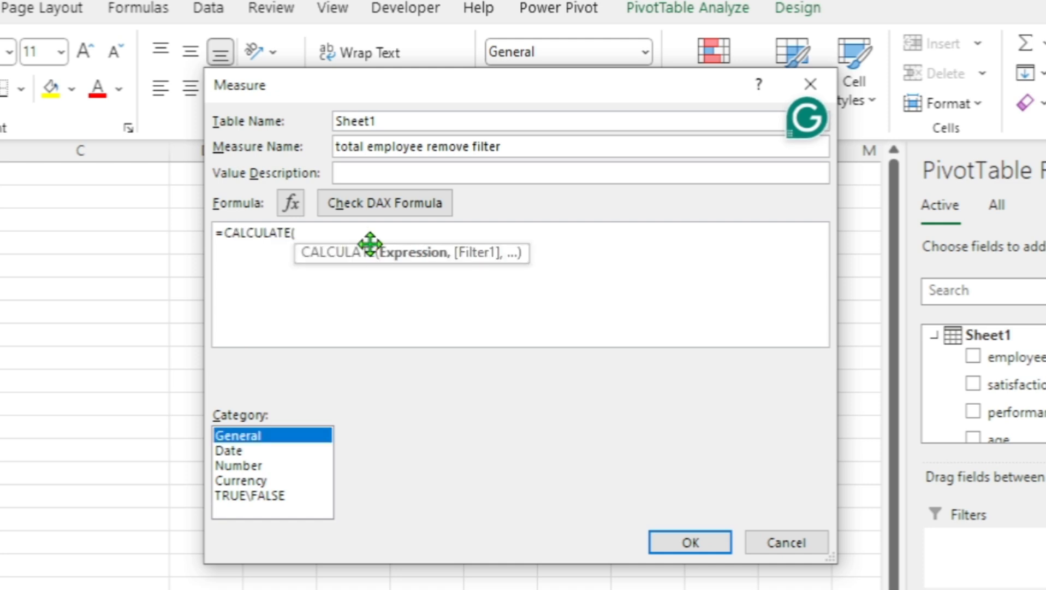
left_click(334, 229)
type("to")
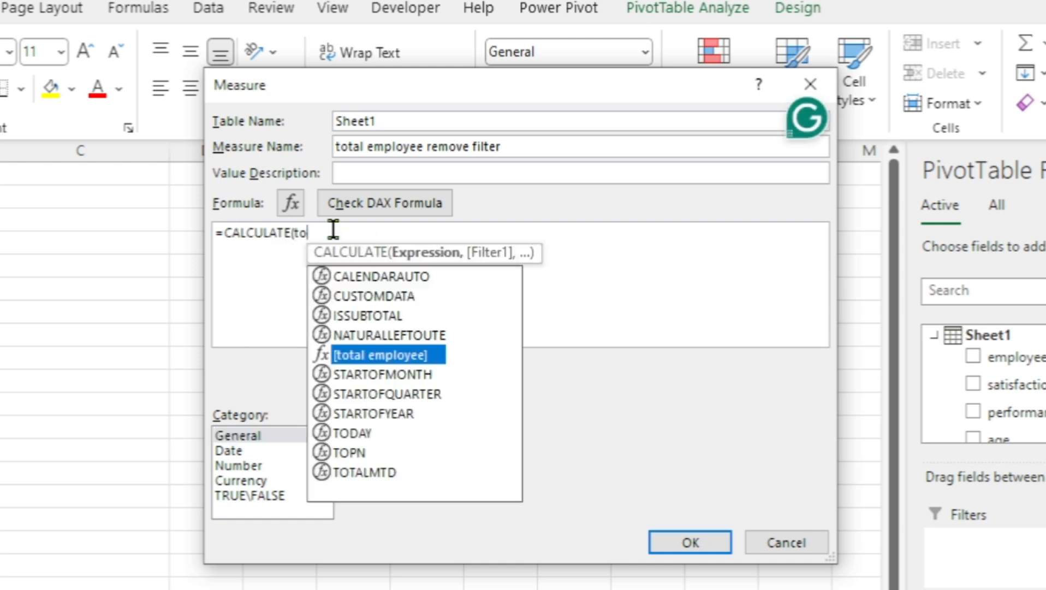
key("Tab")
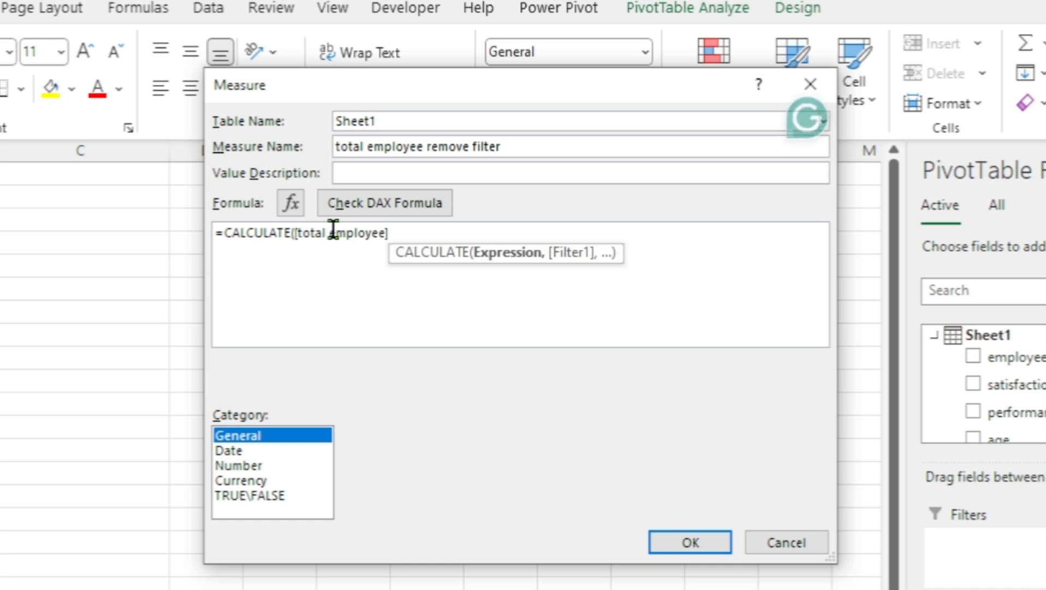
left_click(418, 229)
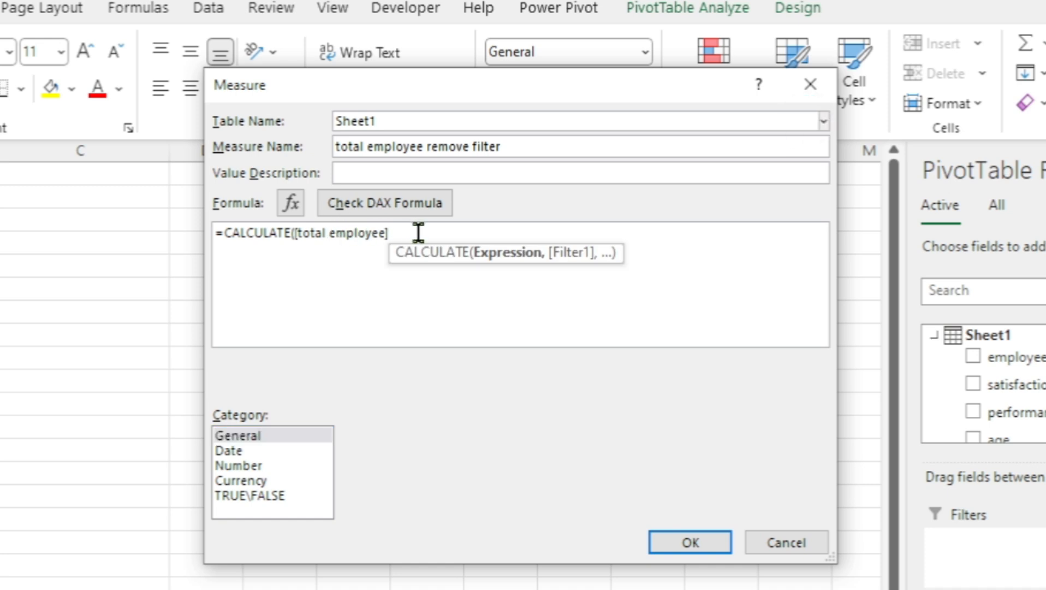
Step: Add ALL(Sheet1[attrition]) as the CALCULATE filter, close the formula and check the DAX for errors
type(",")
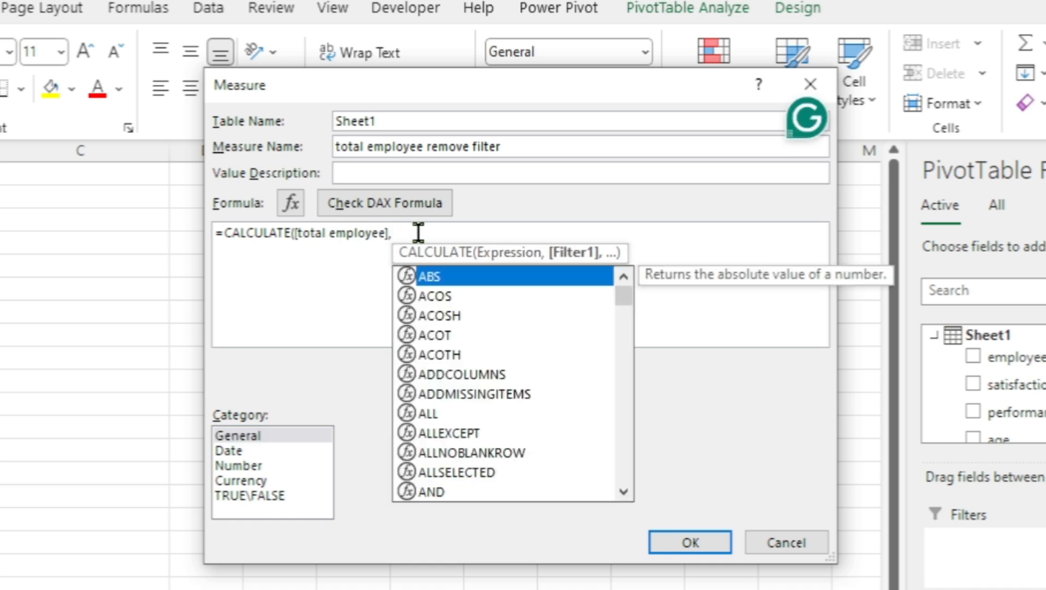
type("all")
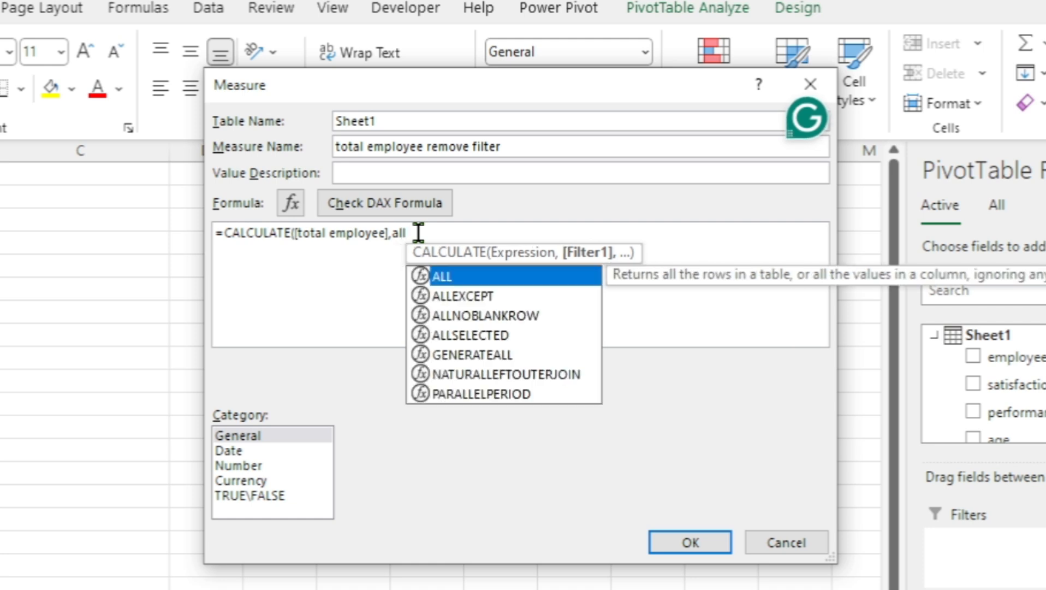
key("Tab")
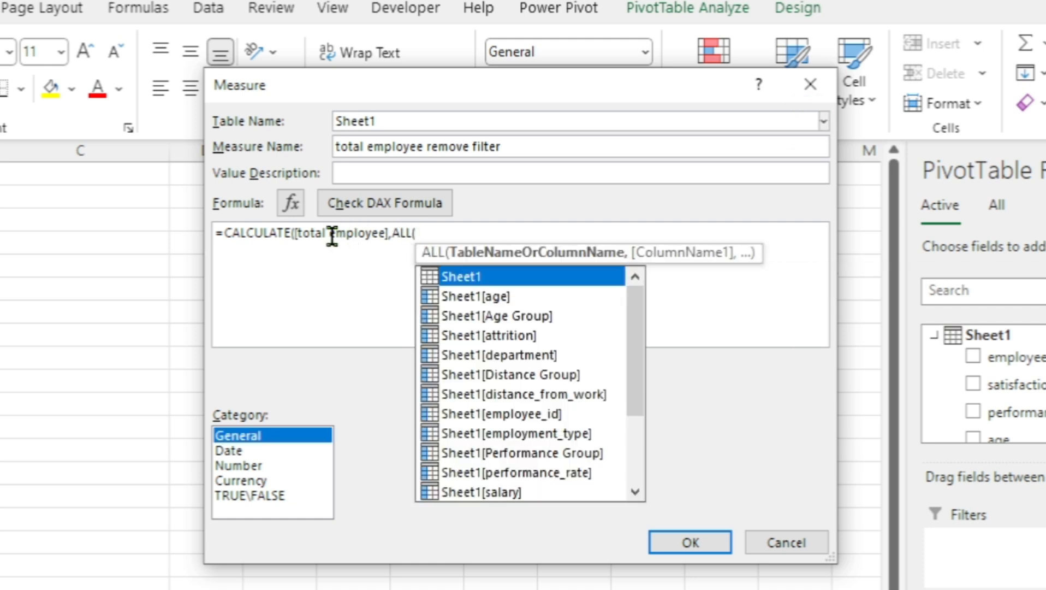
left_click(440, 233)
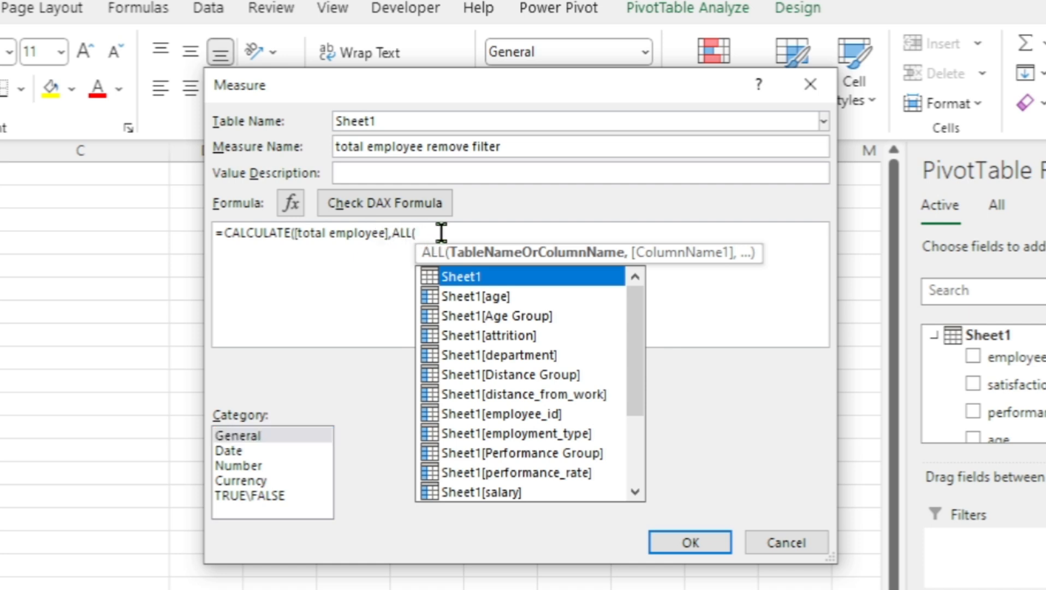
key("Down")
key("Down")
key("Down")
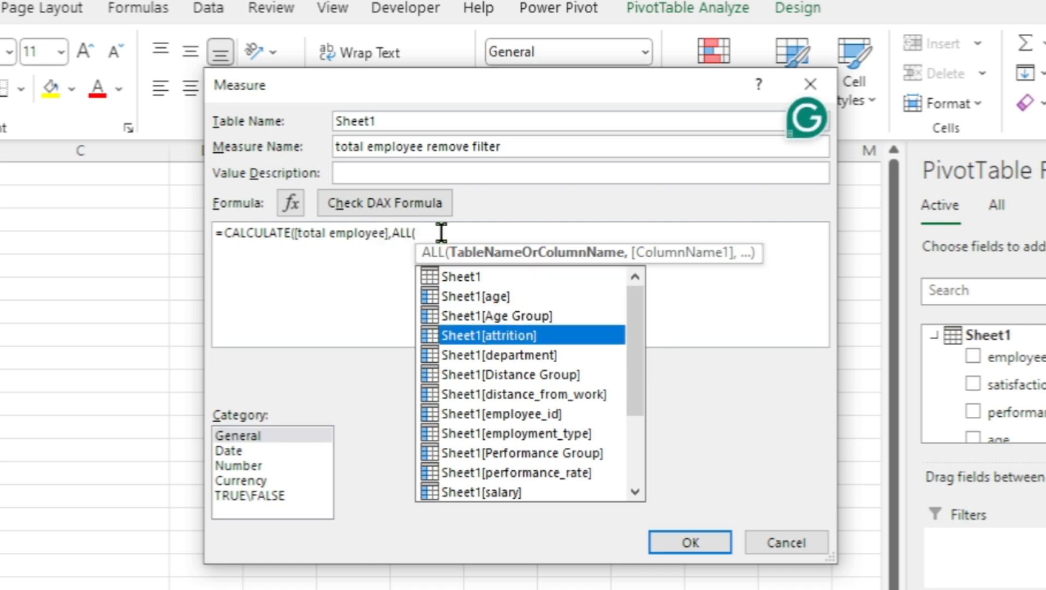
key("Tab")
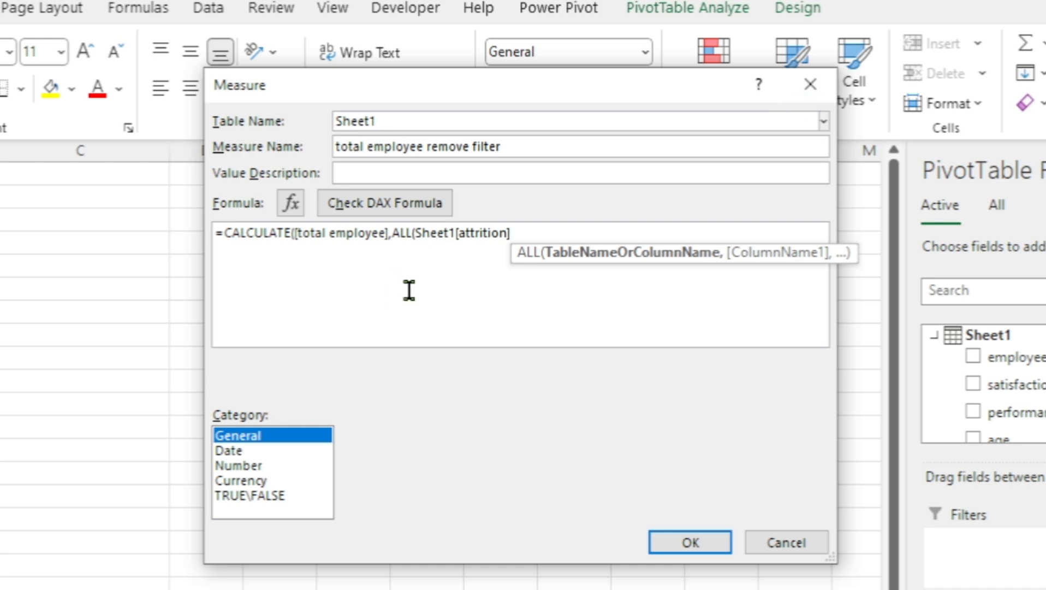
left_click(533, 229)
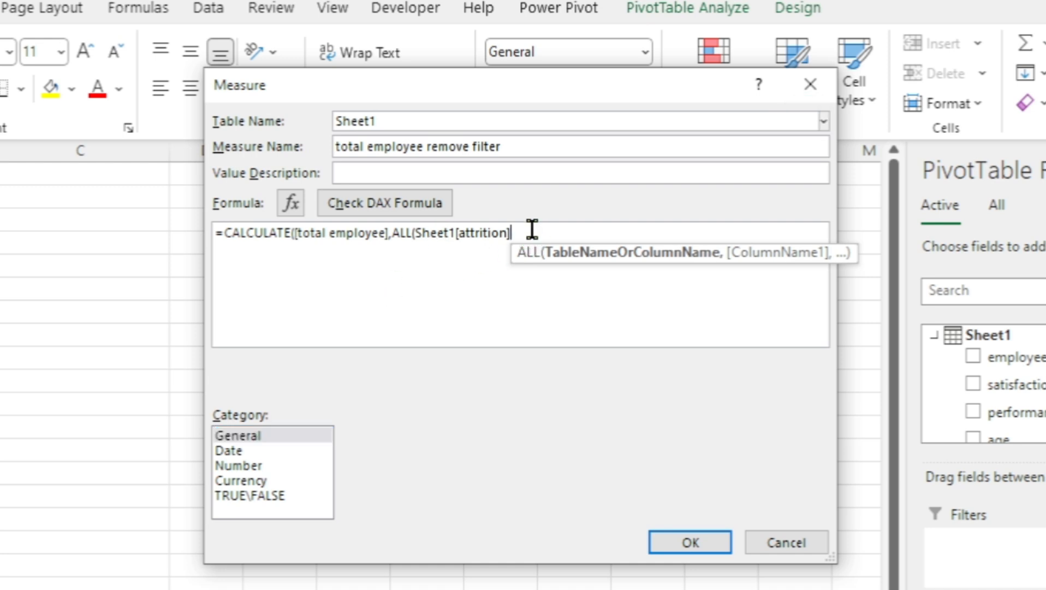
type("))")
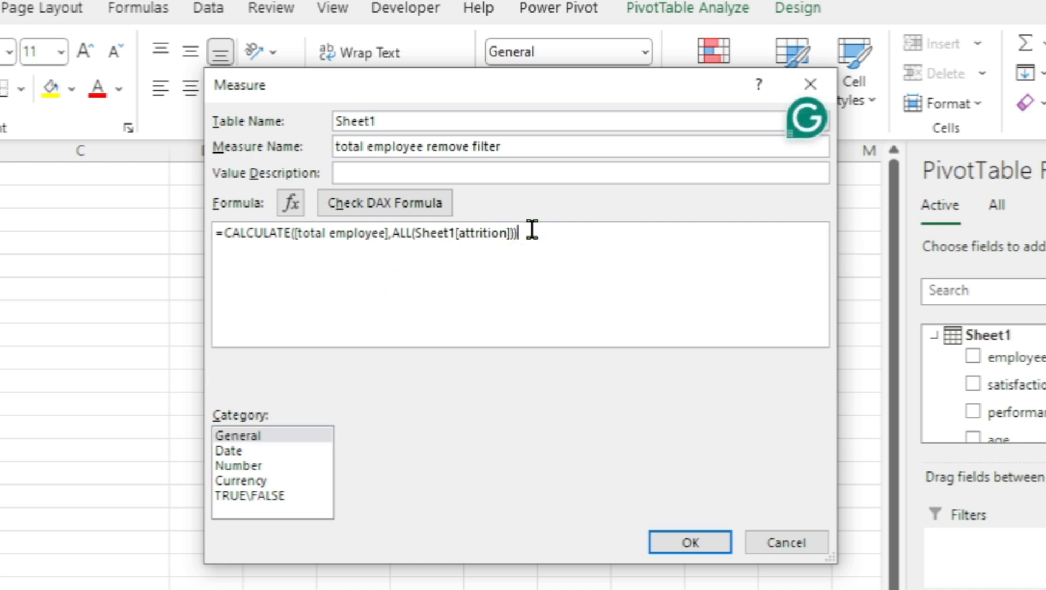
left_click(422, 206)
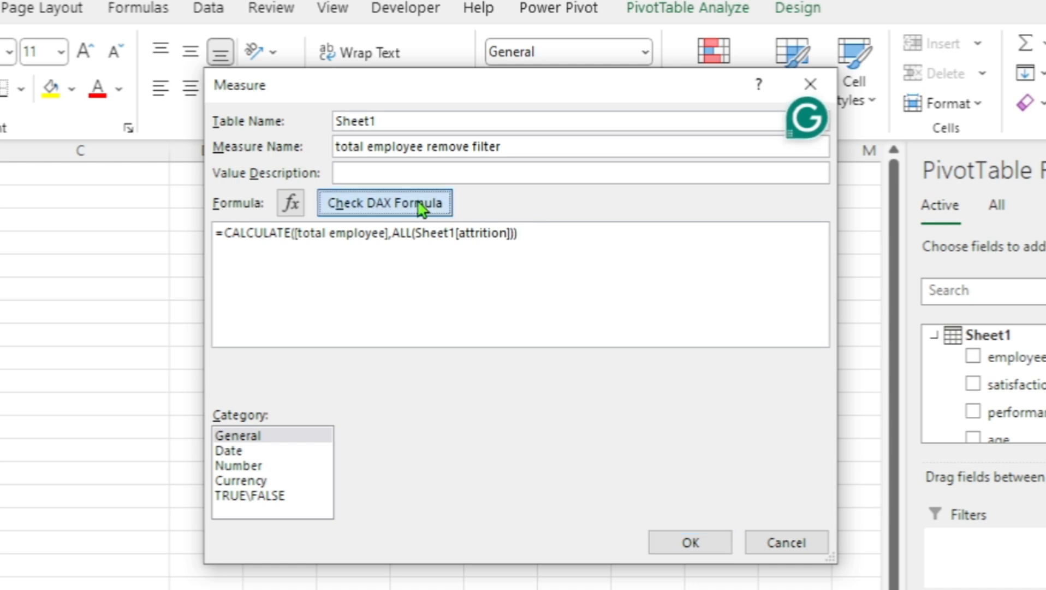
Step: Format the total employee remove filter measure as a Number in Whole Number format and save it
left_click(235, 466)
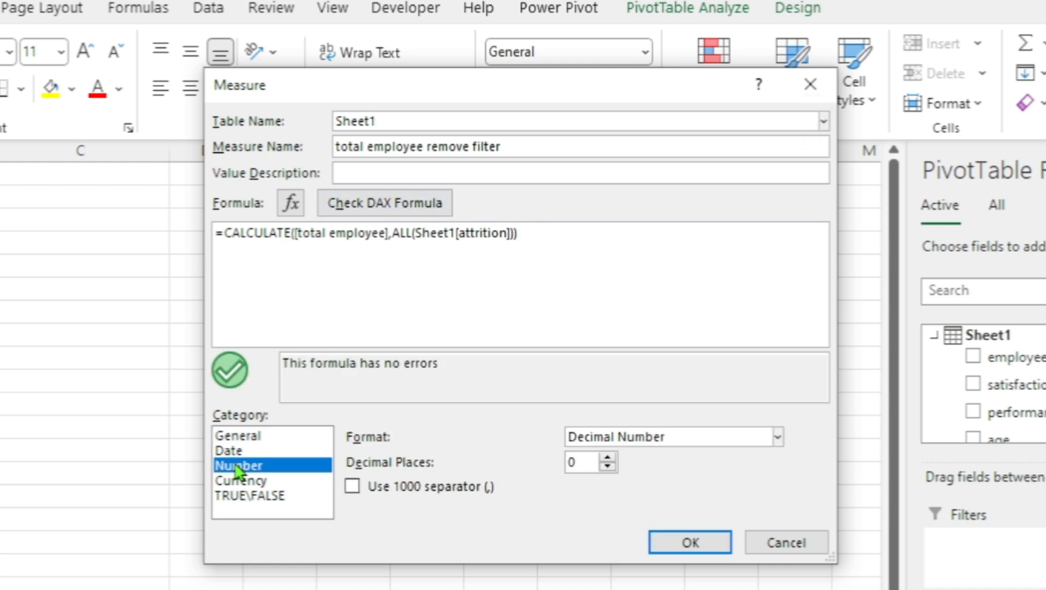
left_click(650, 443)
left_click(636, 484)
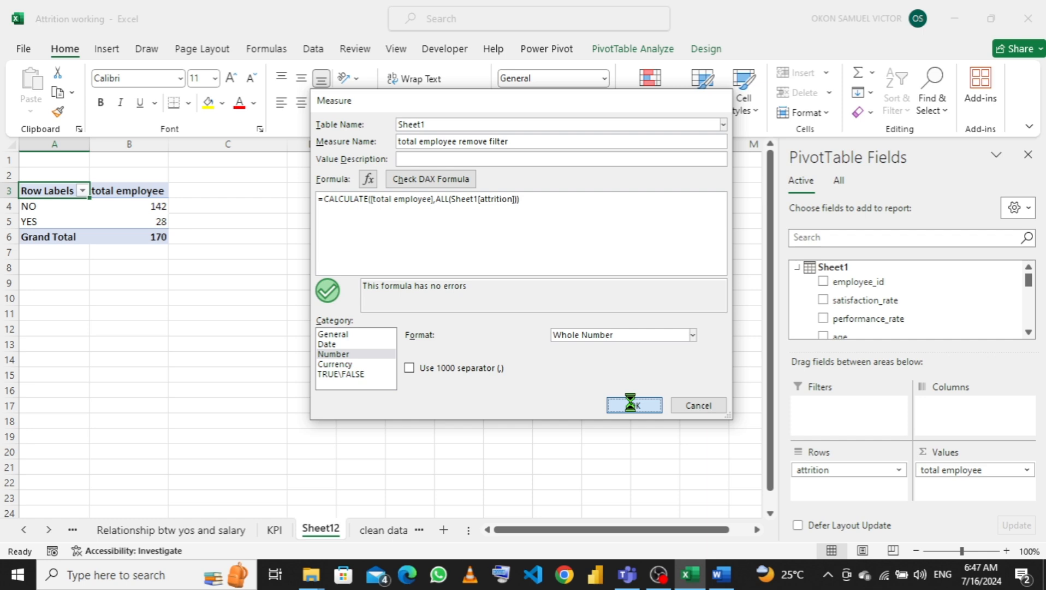
left_click(683, 543)
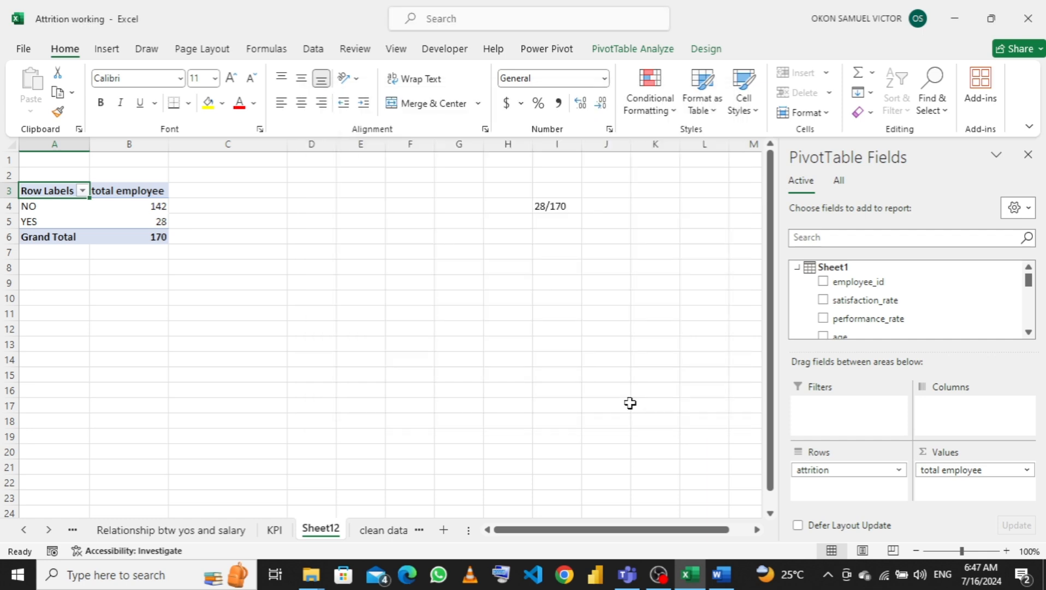
Step: Start a new measure on the Sheet1 table and name it "attrition rate"
scroll(871, 320, "down", 10)
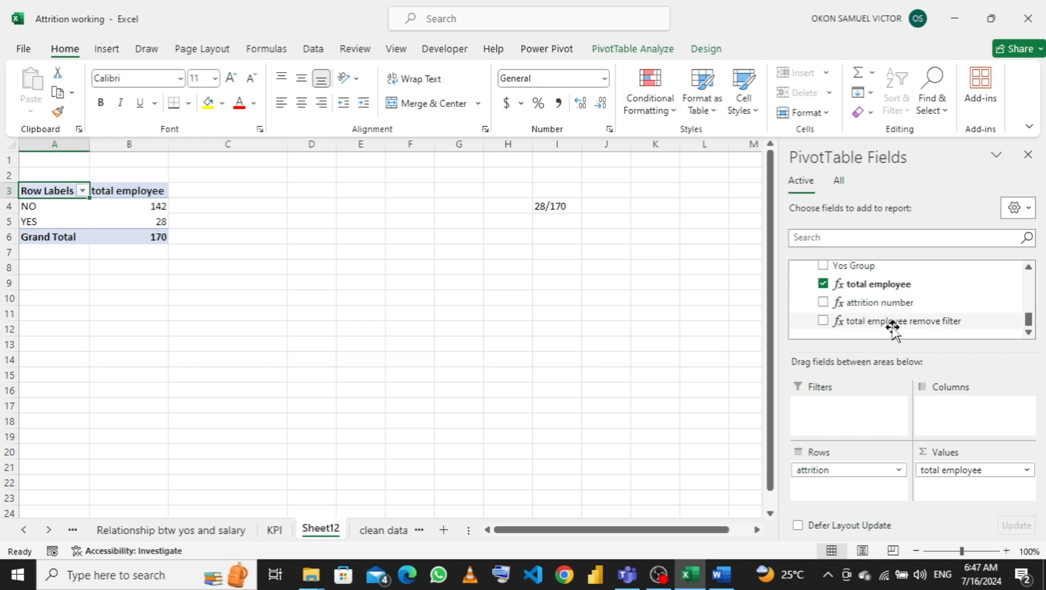
scroll(857, 300, "up", 5)
scroll(849, 295, "up", 3)
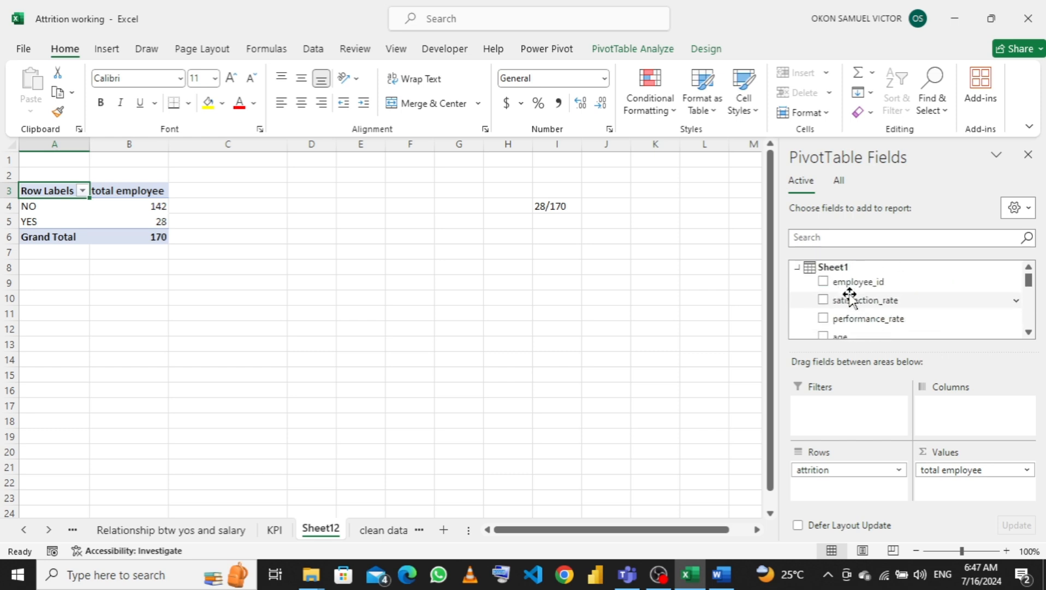
right_click(797, 272)
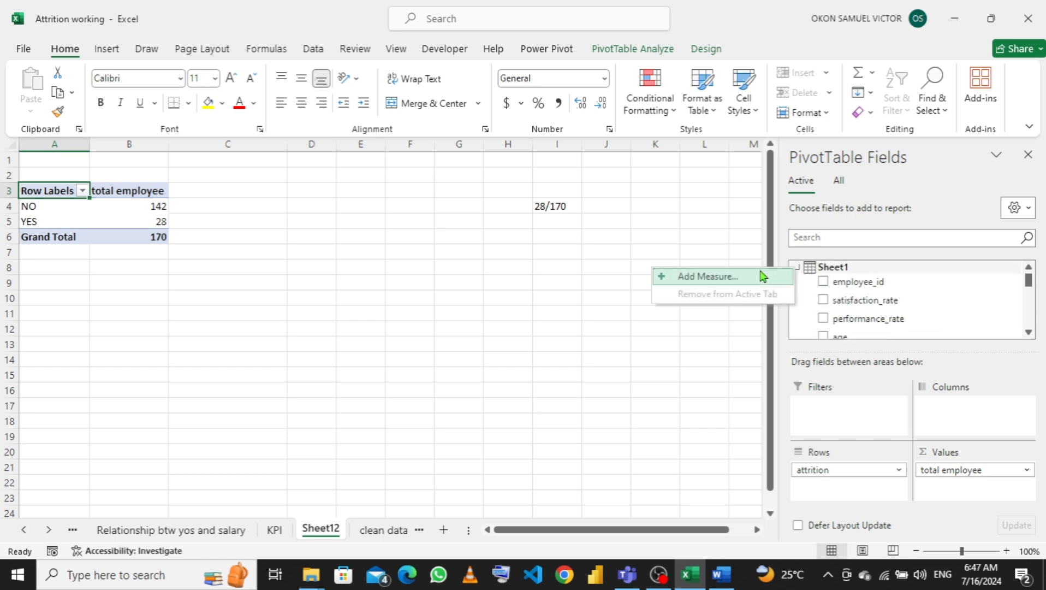
left_click(764, 275)
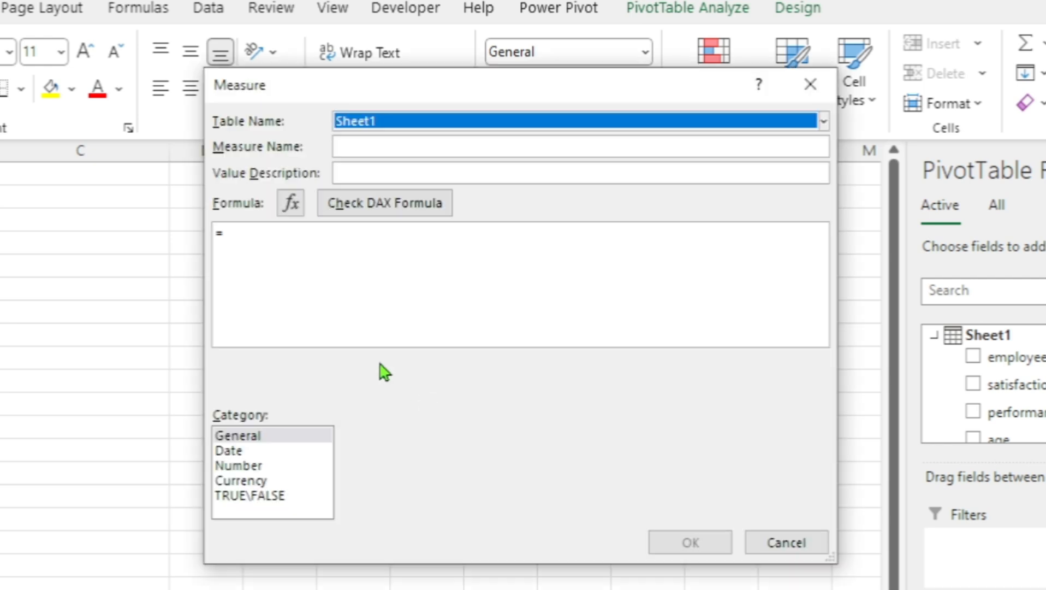
left_click(374, 150)
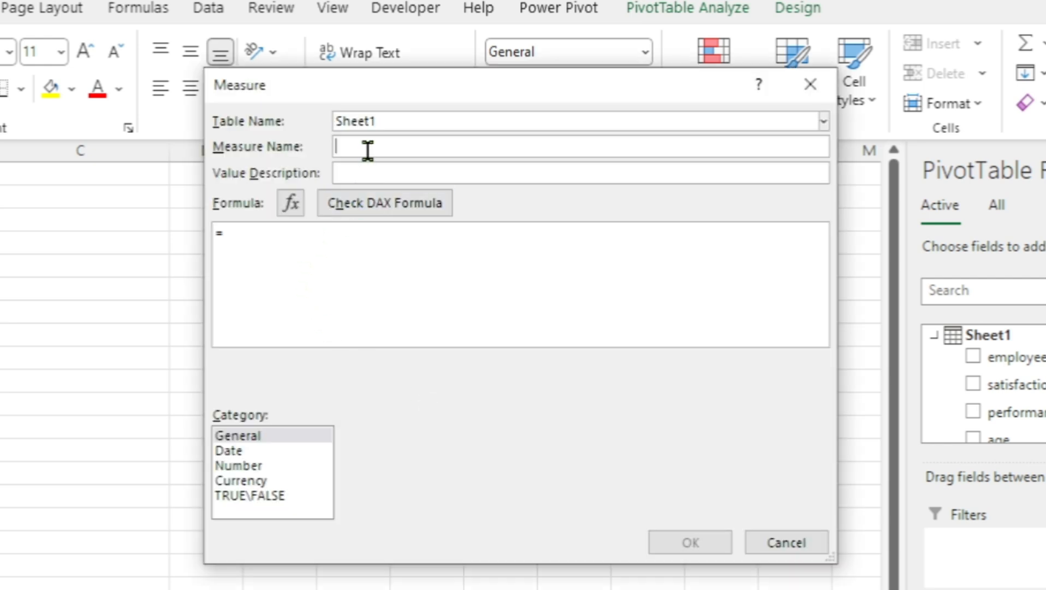
type("attrition rate")
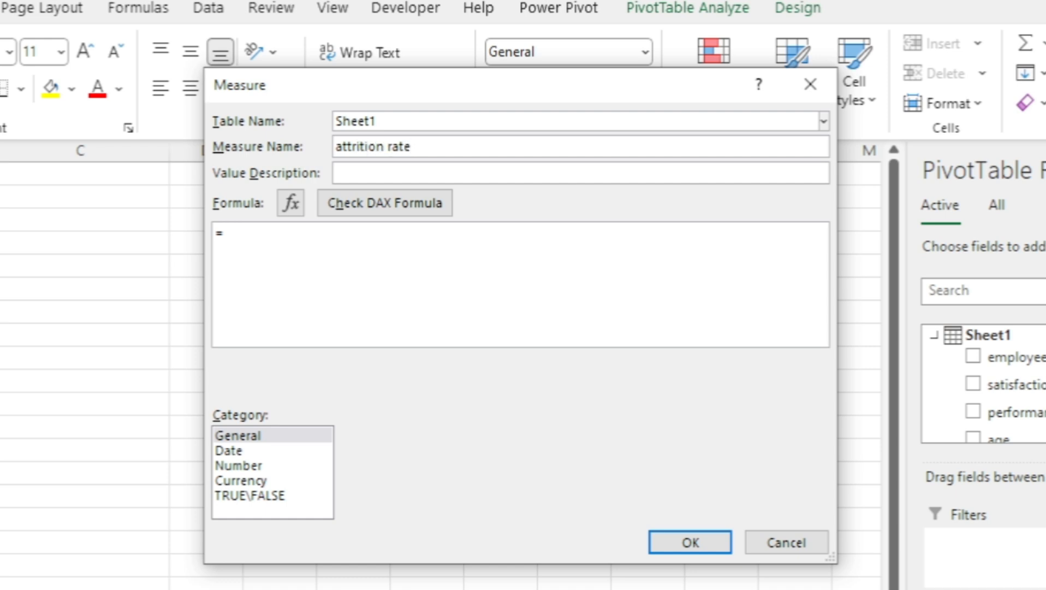
Step: Give the attrition rate measure the formula =[attrition number]/[total employee remove filter]
left_click(327, 228)
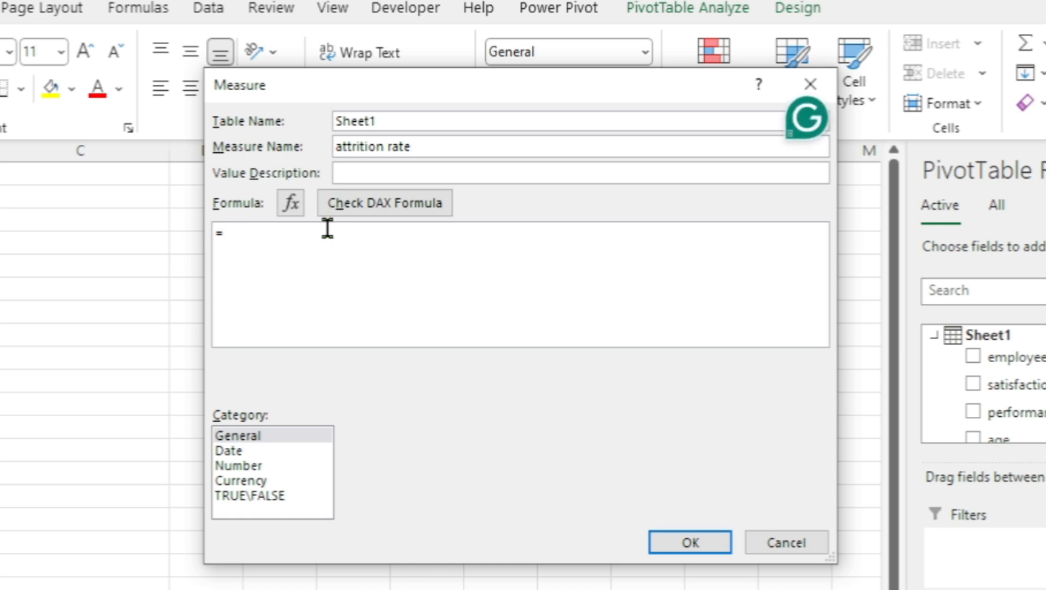
type("numb")
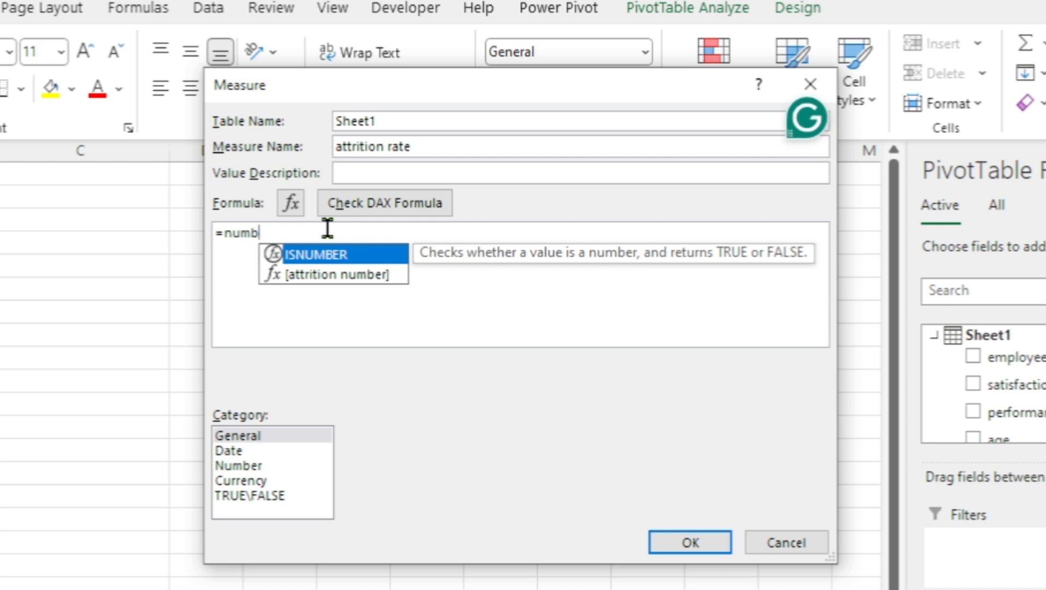
key("Down")
key("Tab")
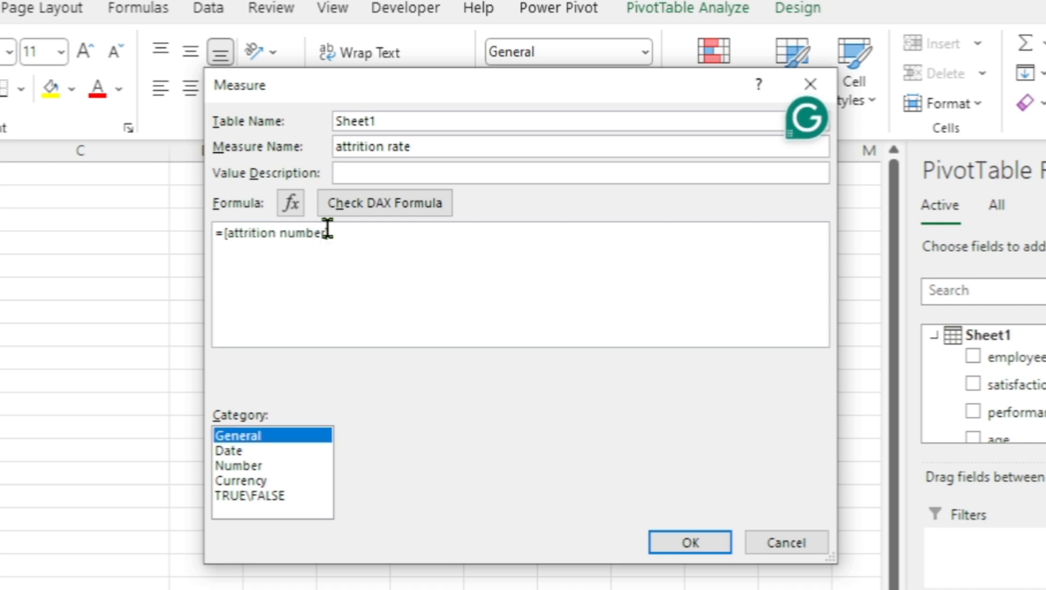
left_click(341, 231)
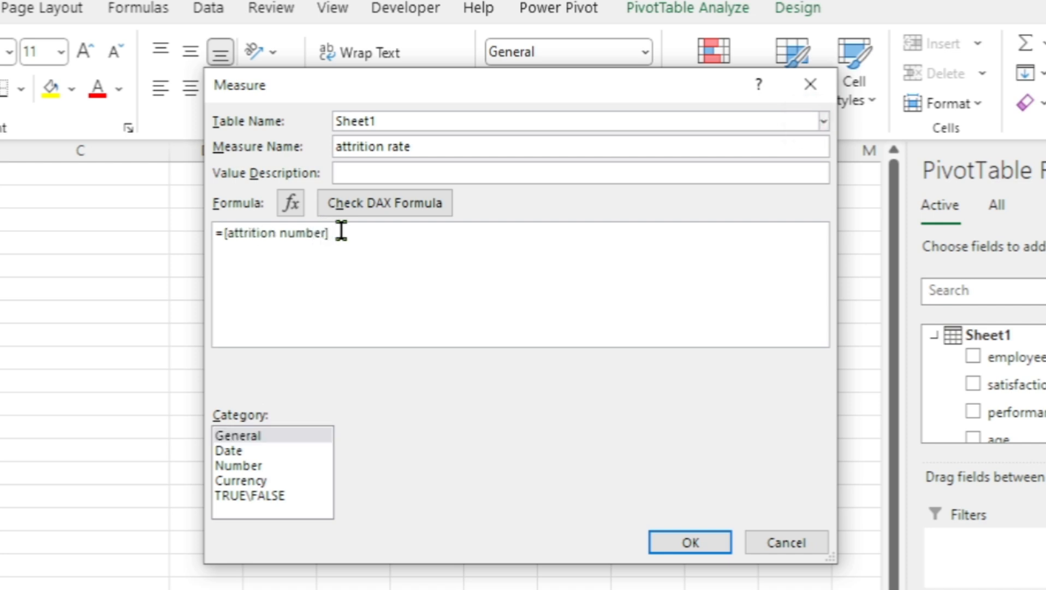
type("/")
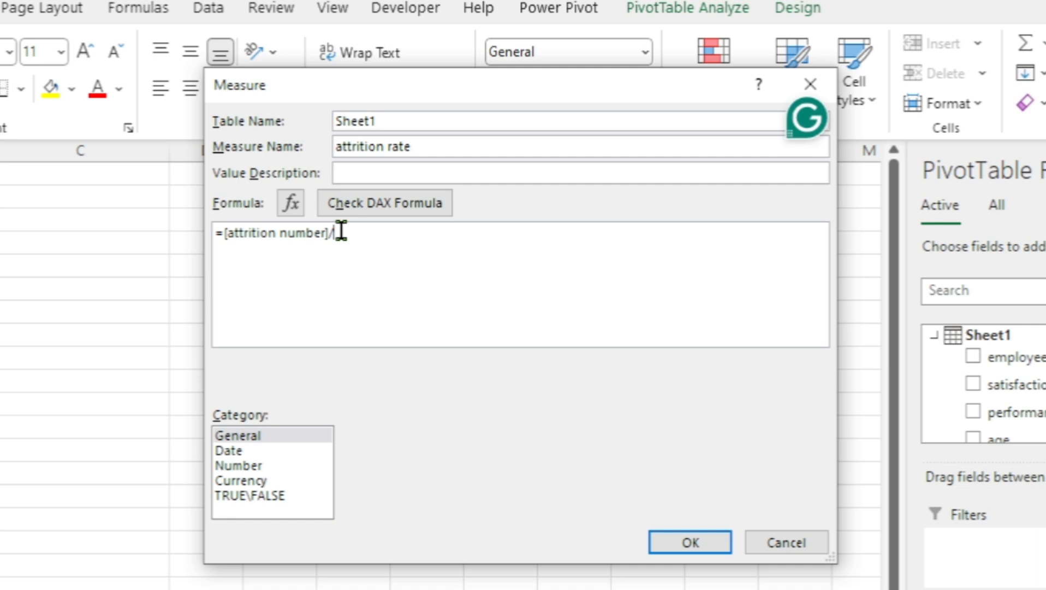
type("to")
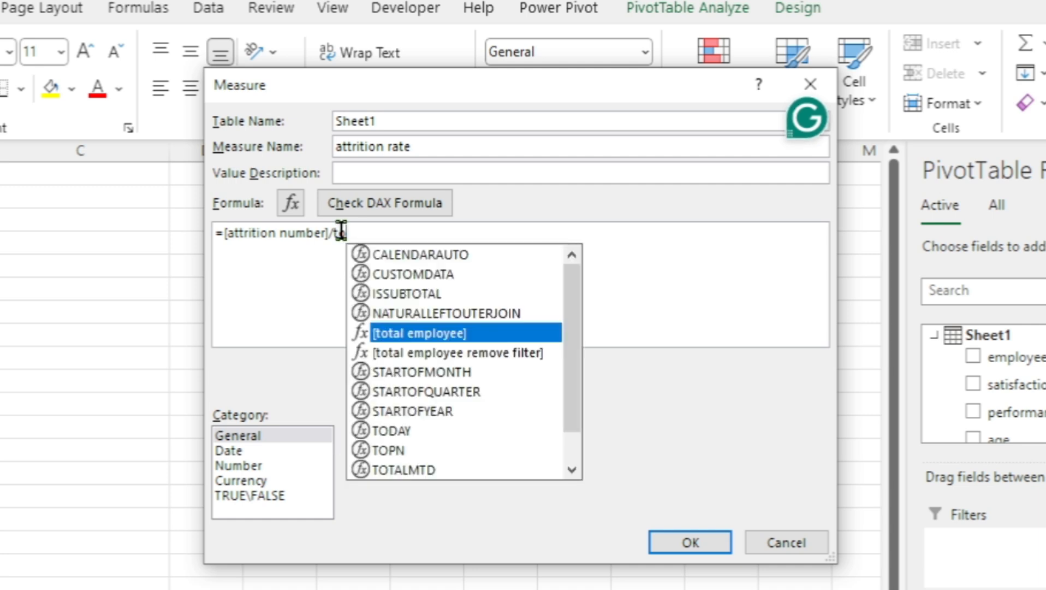
key("Down")
key("Tab")
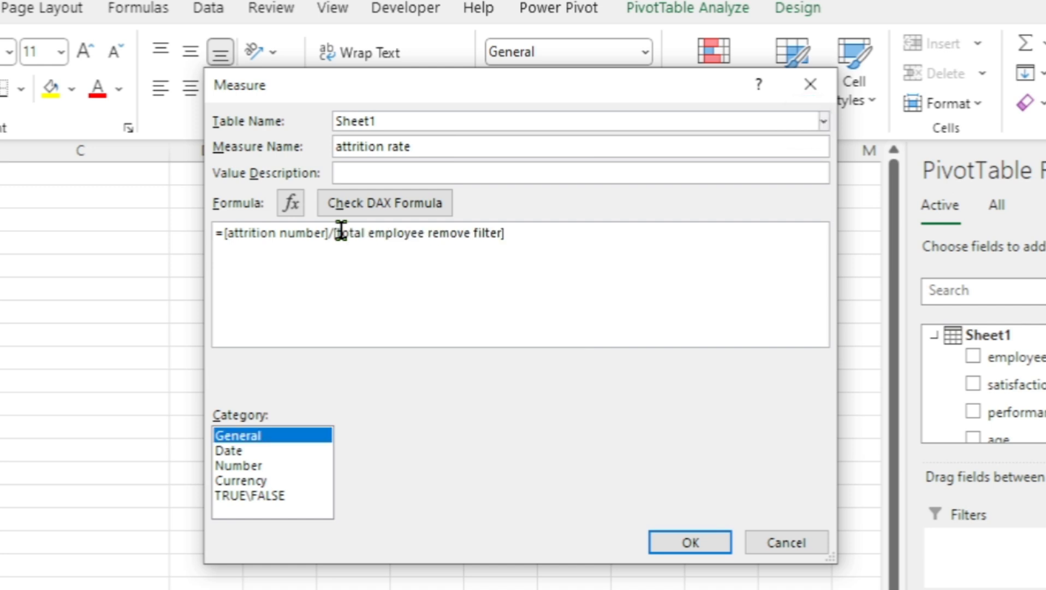
Step: Format the attrition rate measure as a Number in Percentage format and save it
left_click(234, 465)
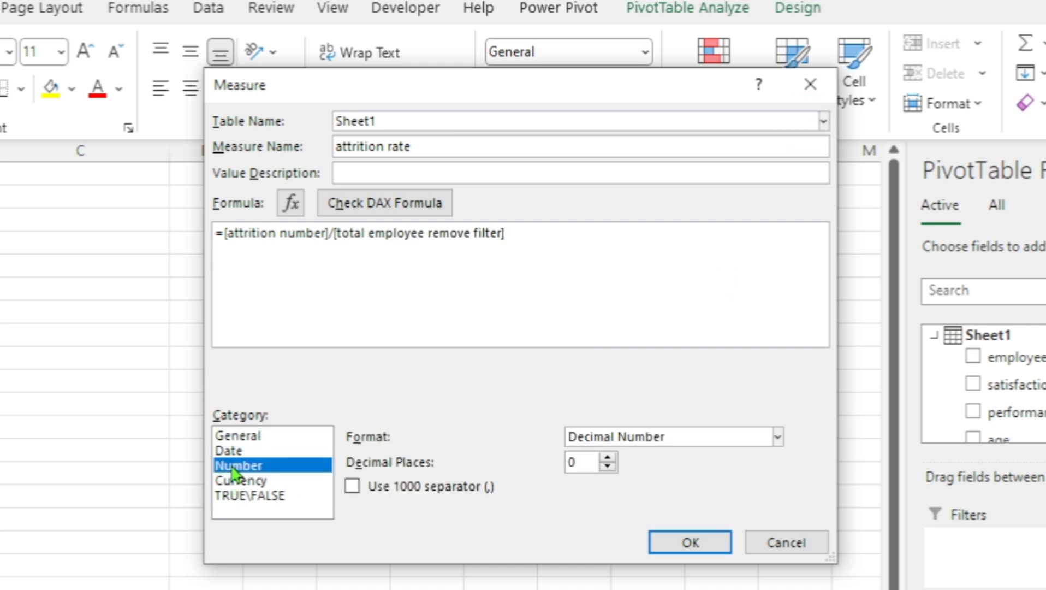
left_click(637, 437)
left_click(641, 443)
left_click(638, 440)
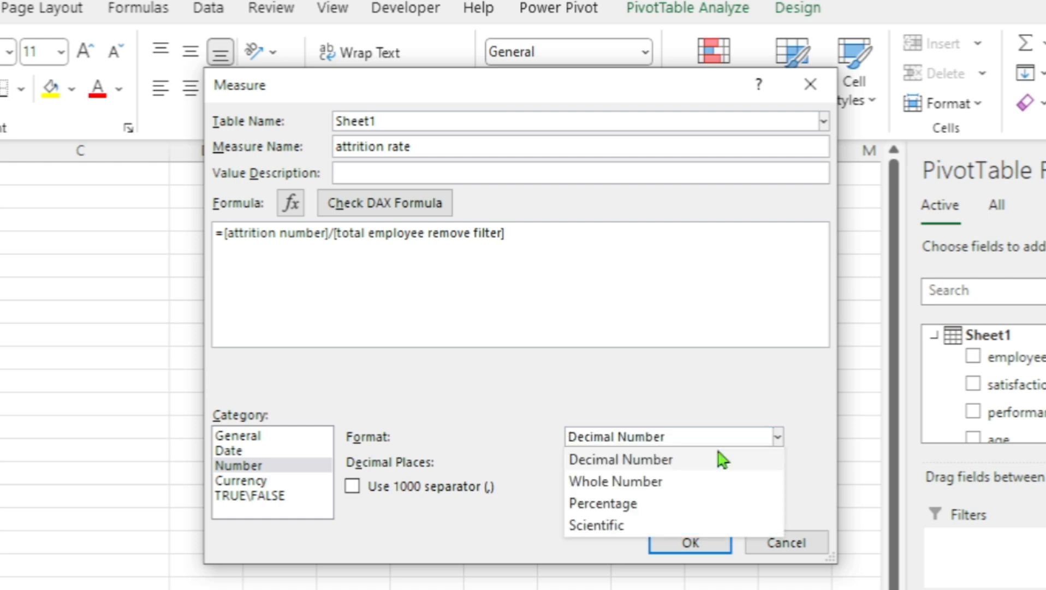
left_click(638, 501)
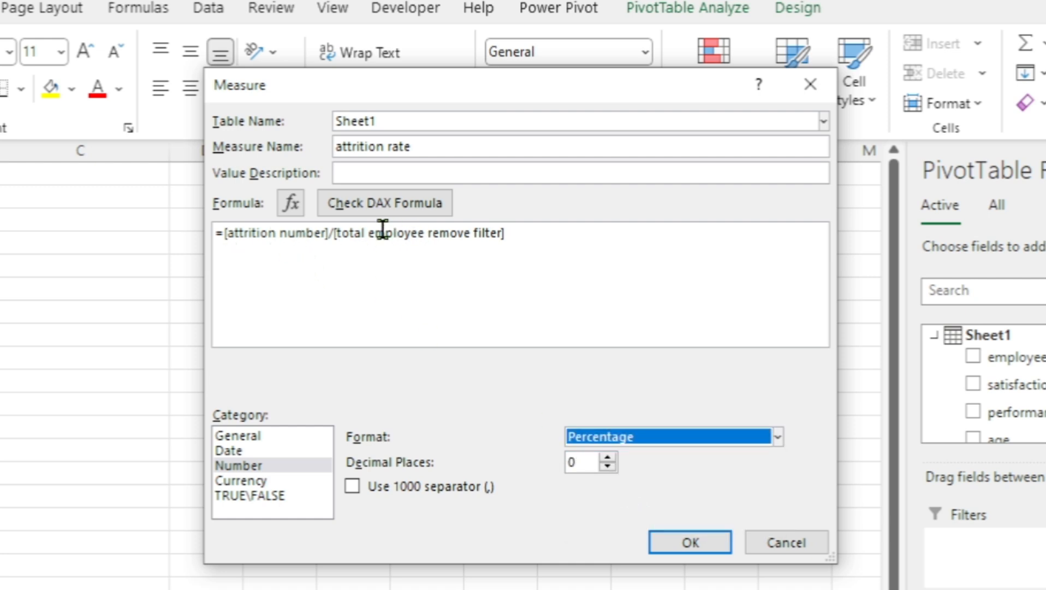
left_click(684, 544)
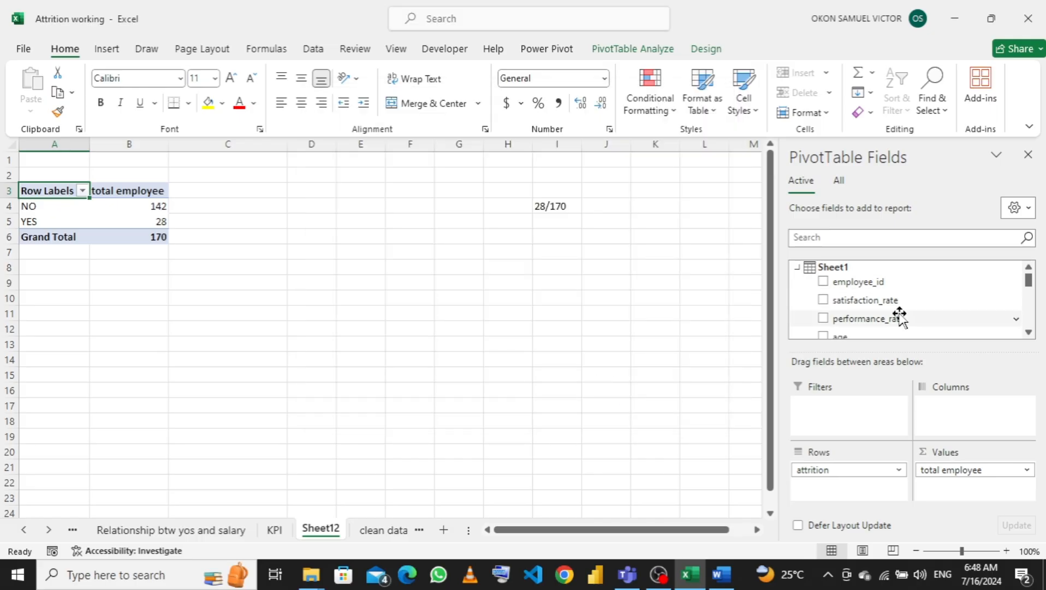
scroll(898, 317, "down", 10)
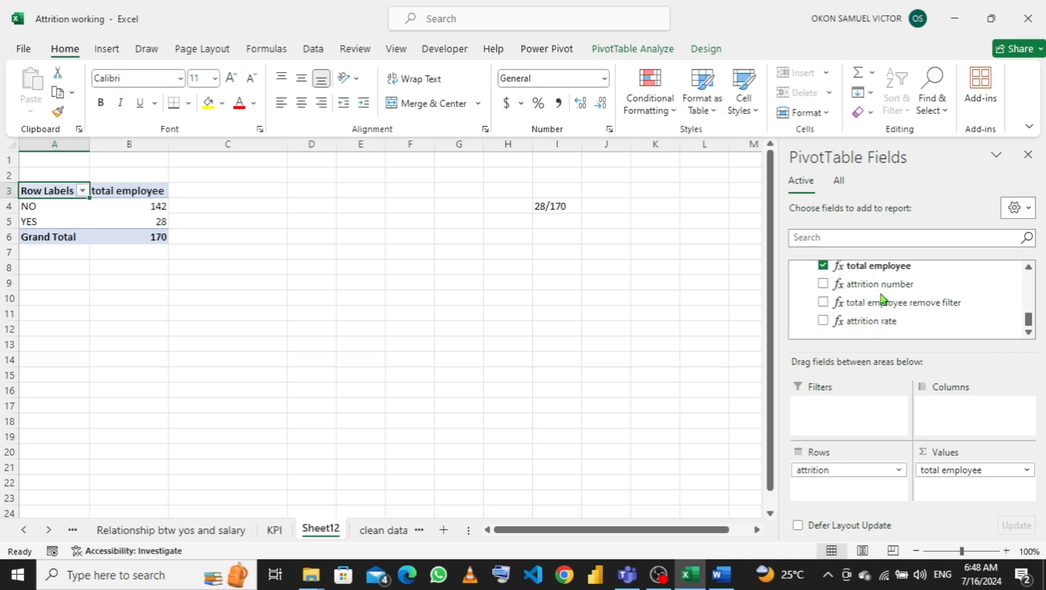
Step: Review the attrition rate measure's definition and add the measure to the PivotTable values
right_click(872, 321)
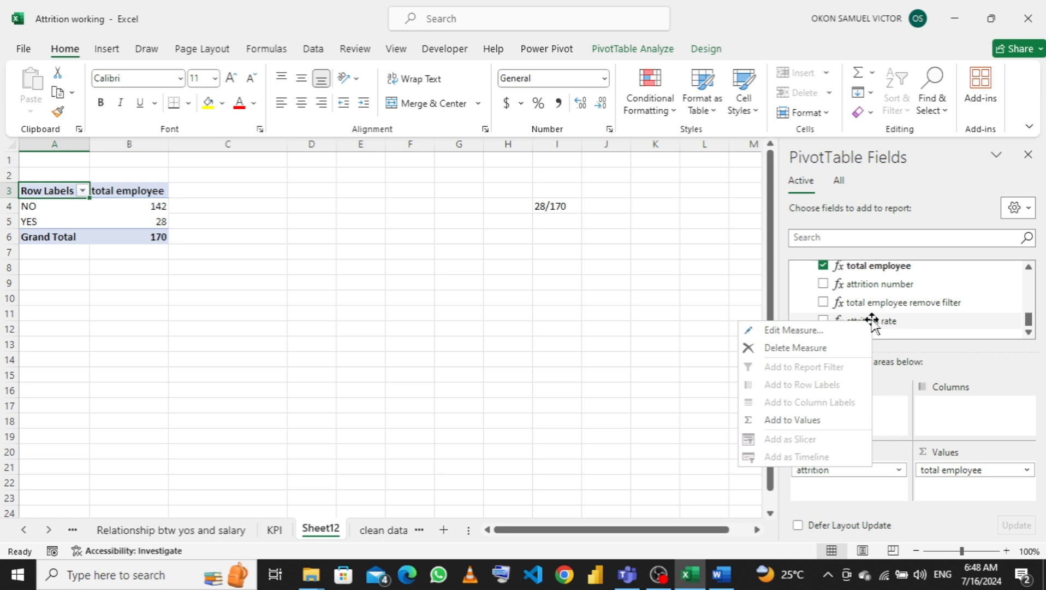
left_click(846, 330)
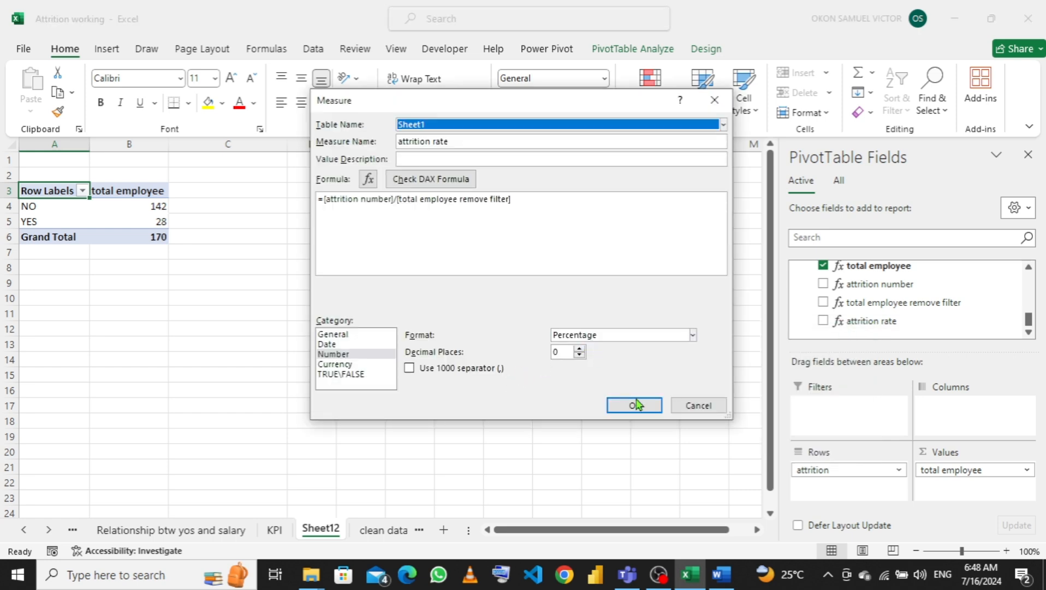
left_click(635, 405)
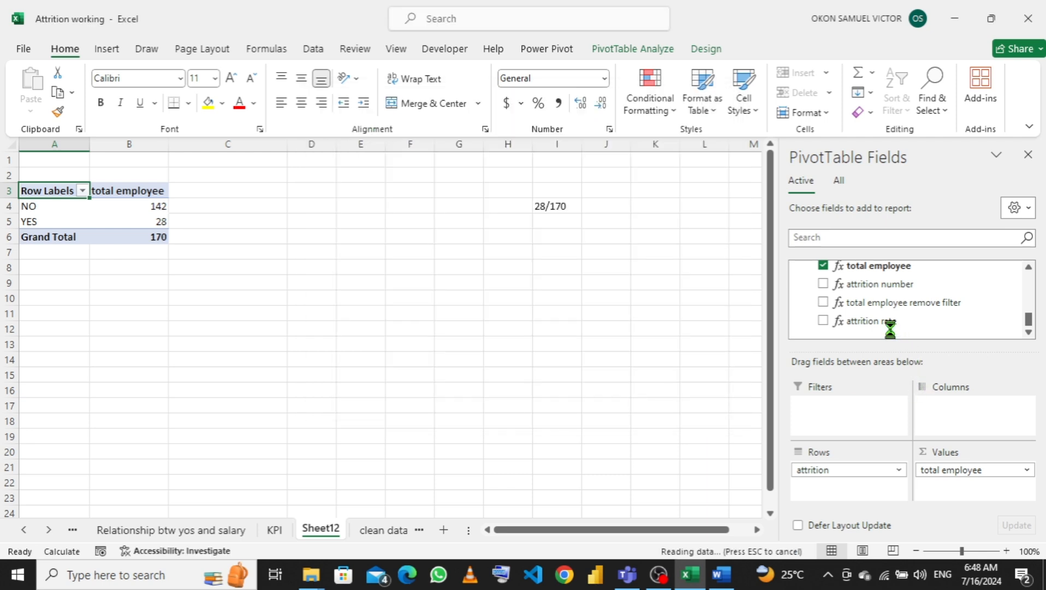
scroll(874, 321, "down", 10)
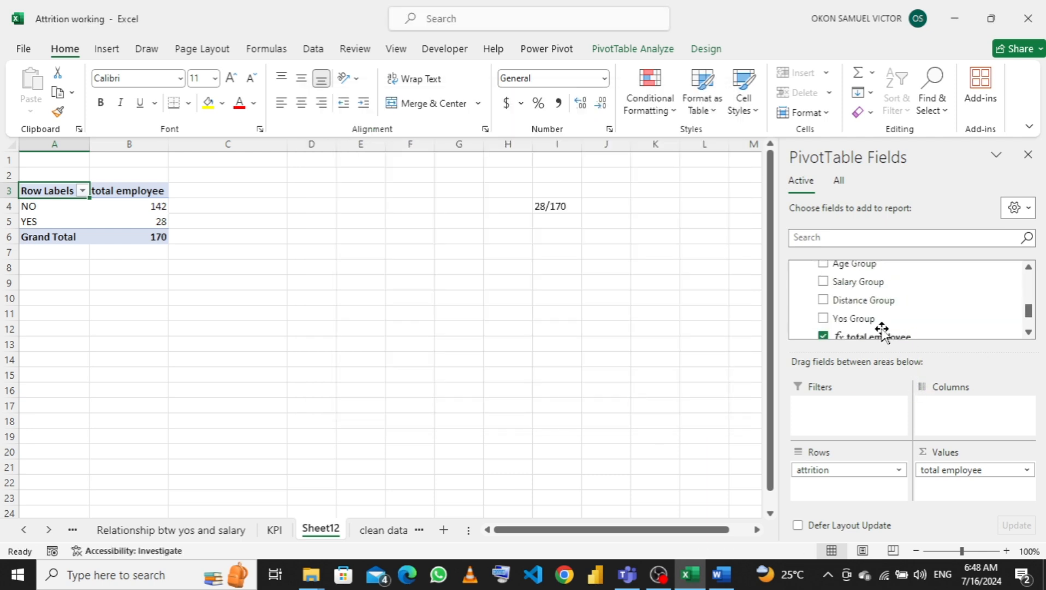
left_click_drag(877, 321, 953, 489)
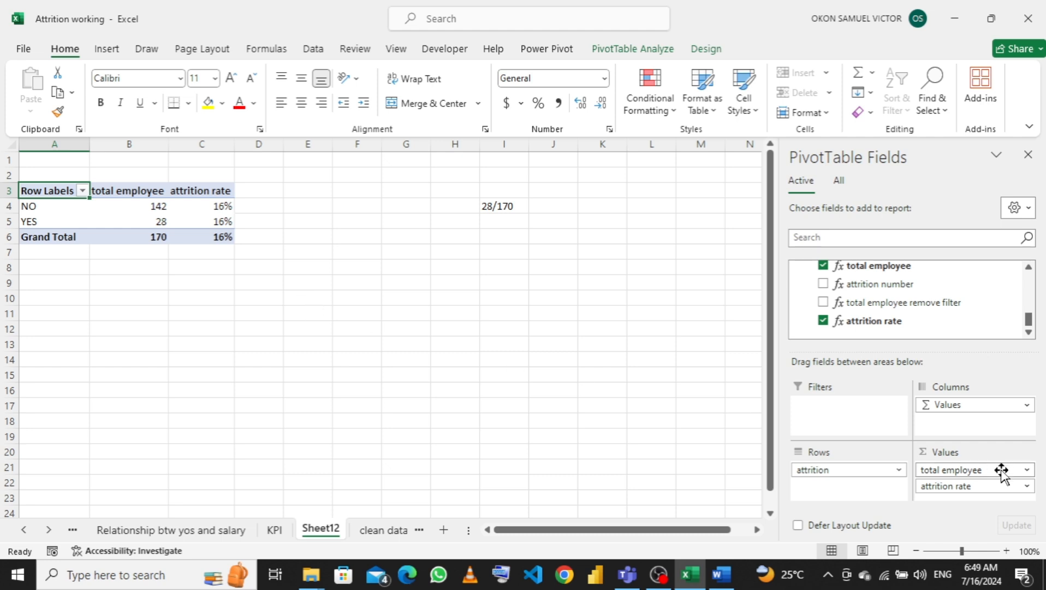
Step: Change the attrition rate measure's formula to =[total employee]/[total employee remove filter] and save it
right_click(877, 323)
left_click(800, 333)
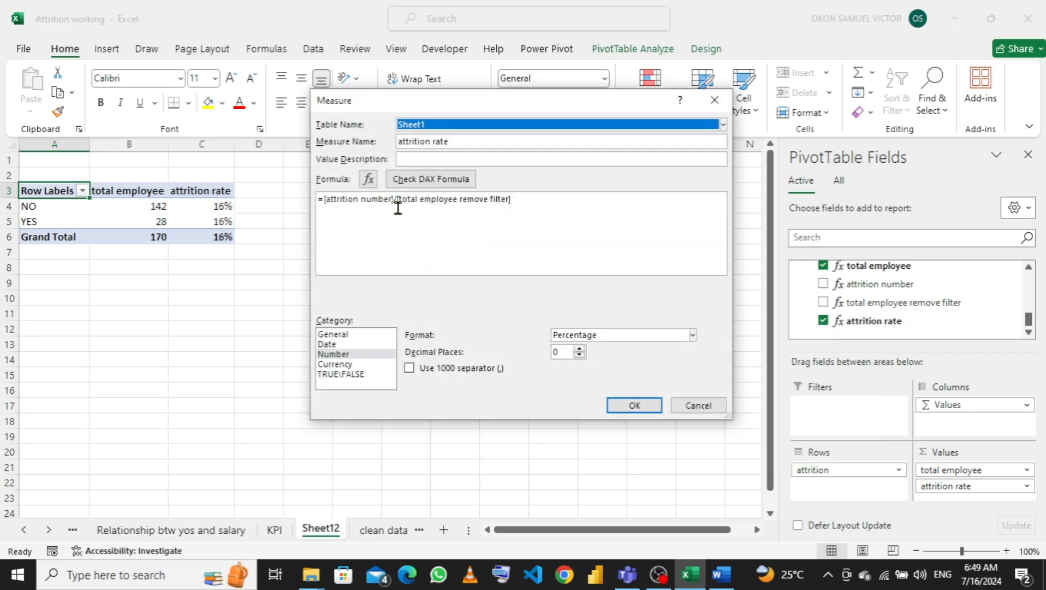
left_click(393, 200)
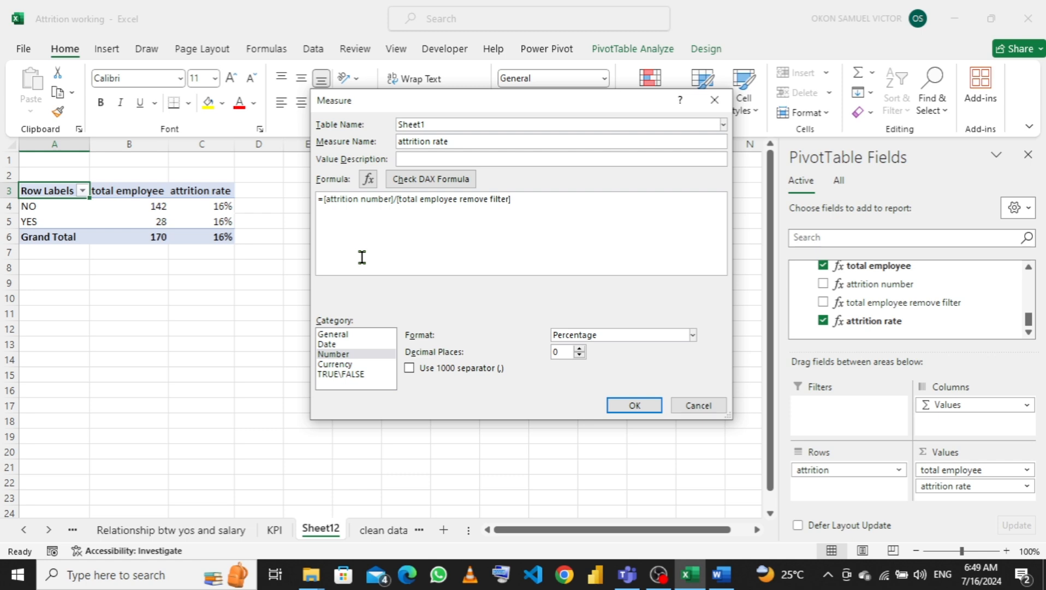
key("BackSpace")
key("BackSpace")
key("BackSpace")
key("BackSpace")
key("BackSpace")
key("BackSpace")
key("BackSpace")
key("BackSpace")
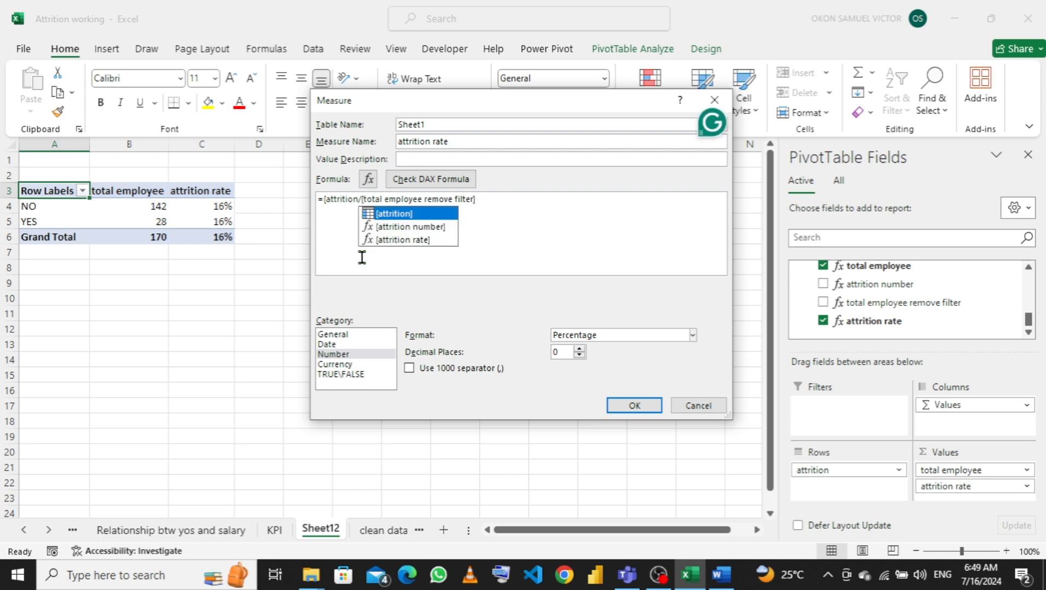
key("BackSpace")
key("BackSpace")
key("BackSpace")
key("BackSpace")
key("BackSpace")
key("BackSpace")
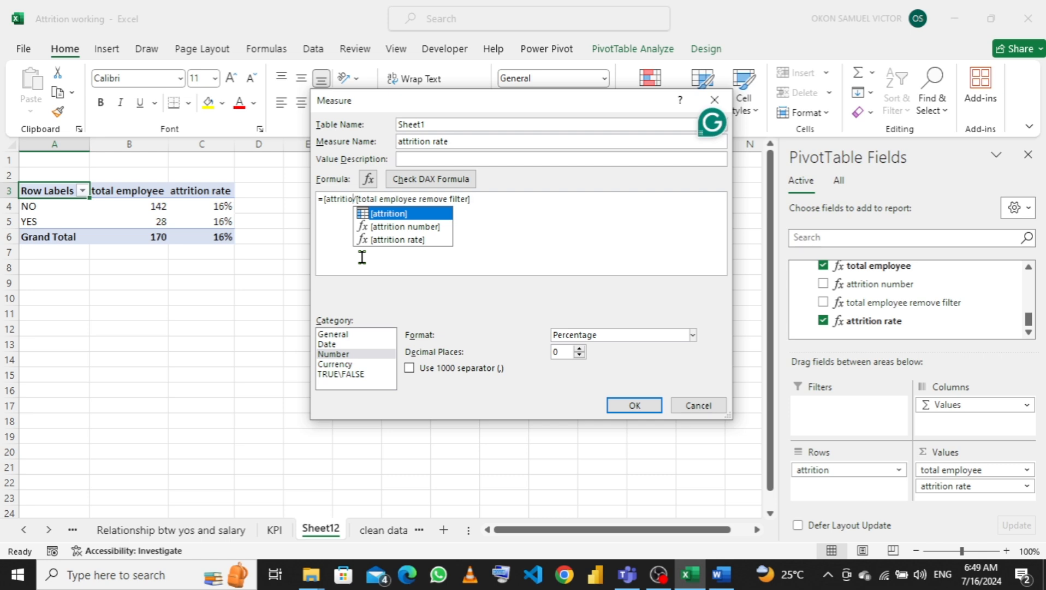
key("BackSpace")
key("BackSpace")
key("BackSpace")
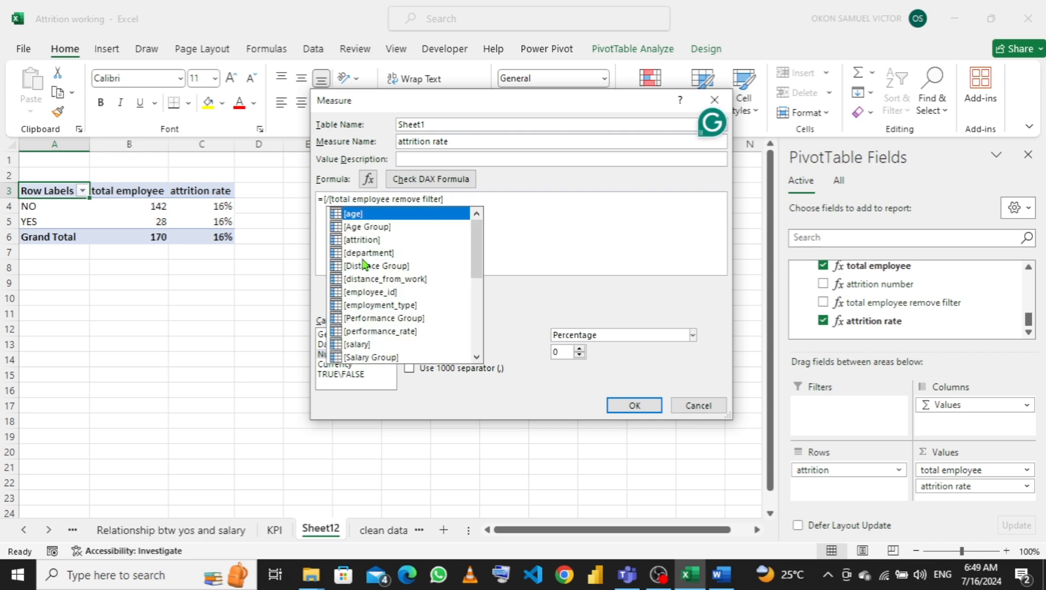
type("to")
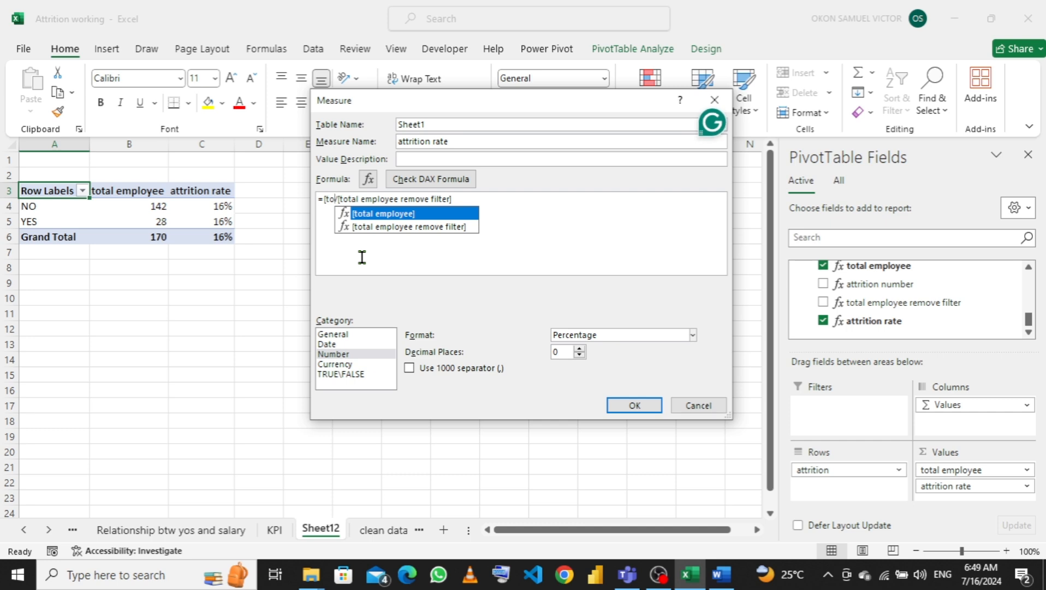
key("Tab")
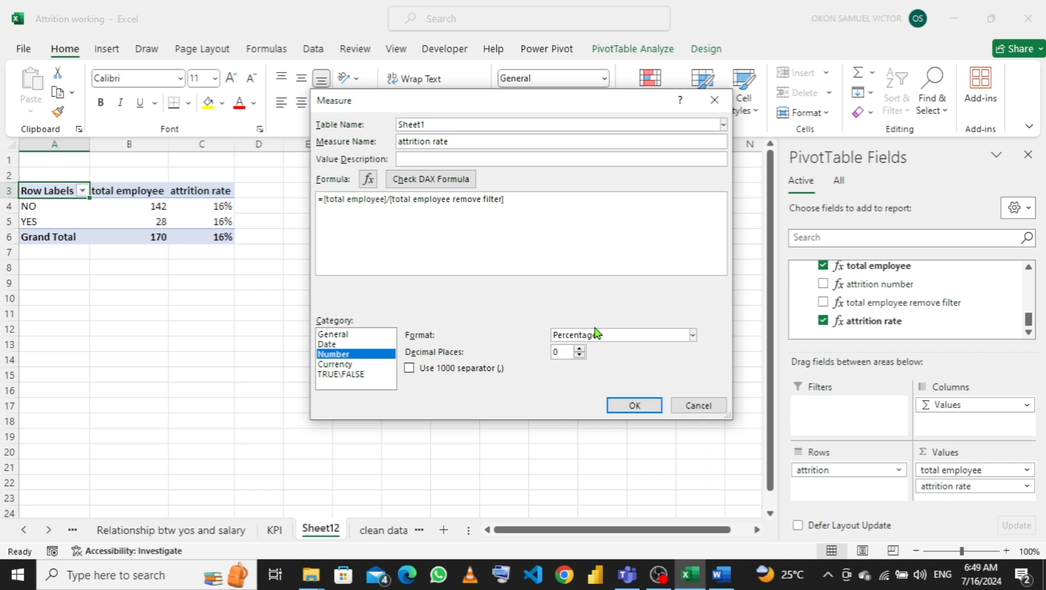
left_click(627, 407)
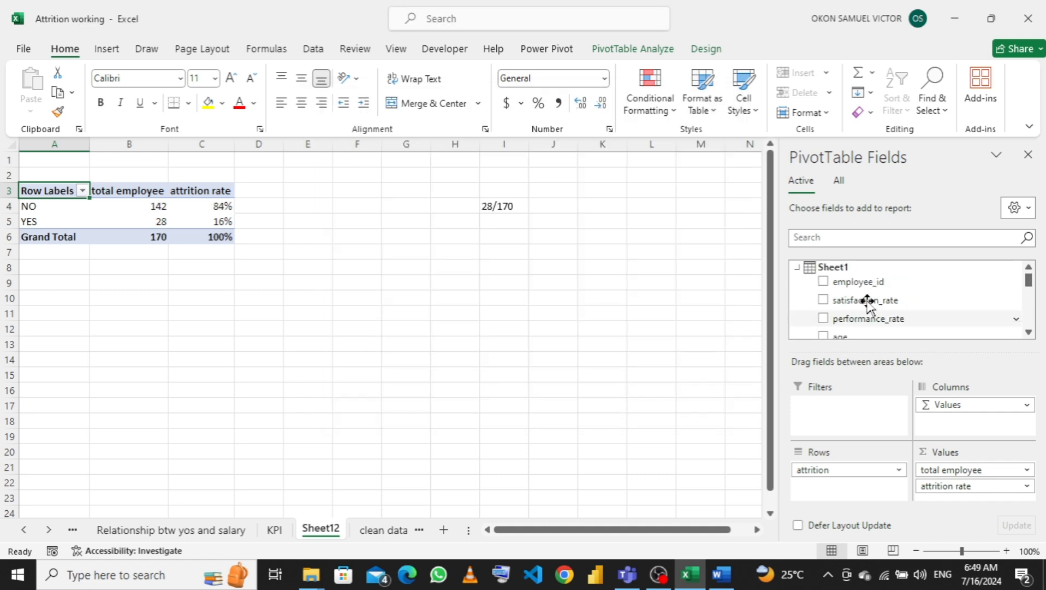
Step: Delete the attrition number measure from the Sheet1 table
scroll(866, 305, "down", 6)
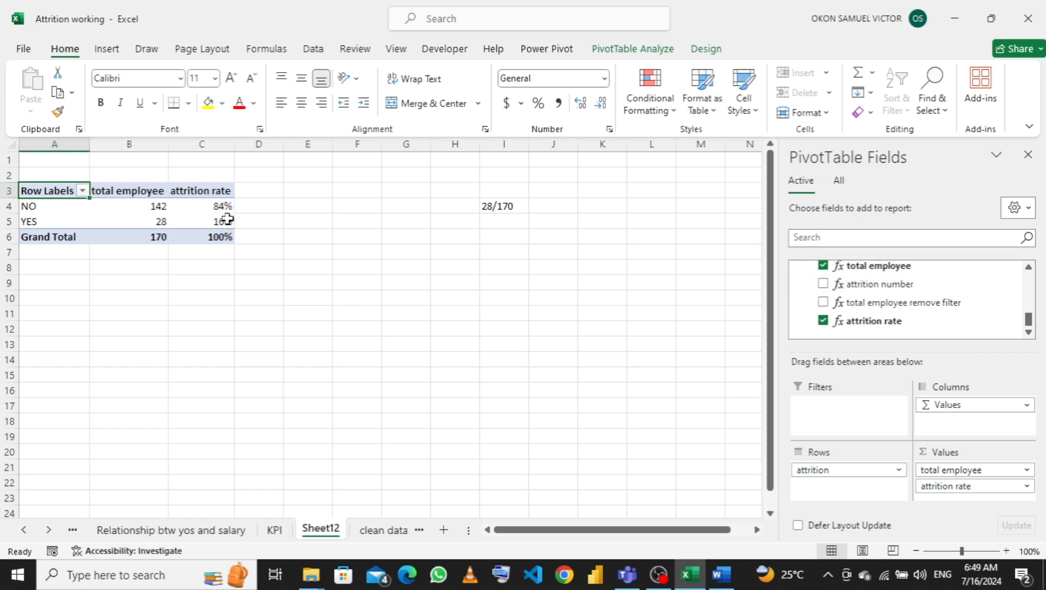
right_click(869, 283)
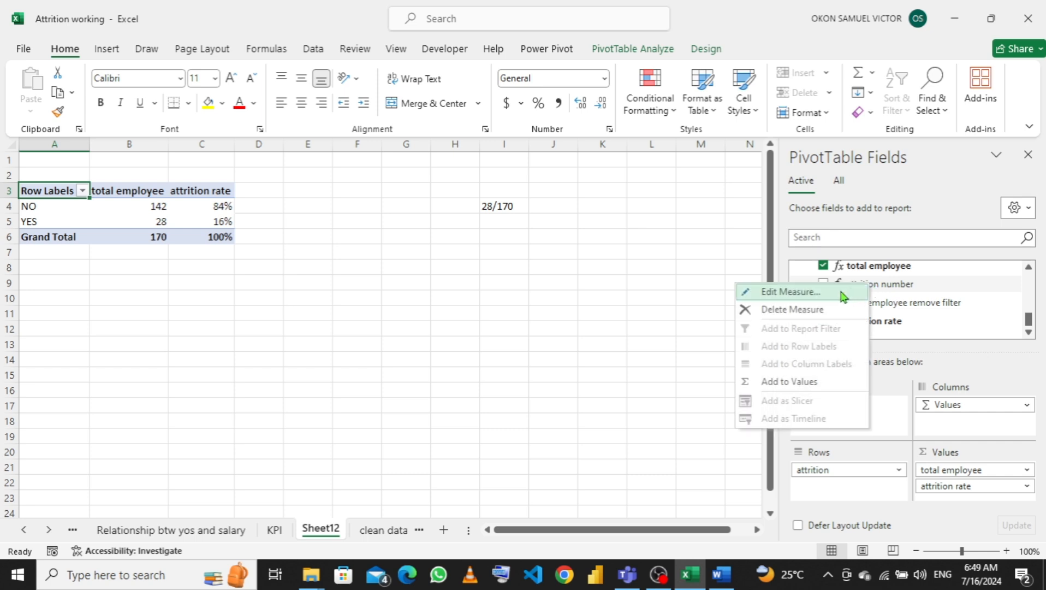
left_click(803, 309)
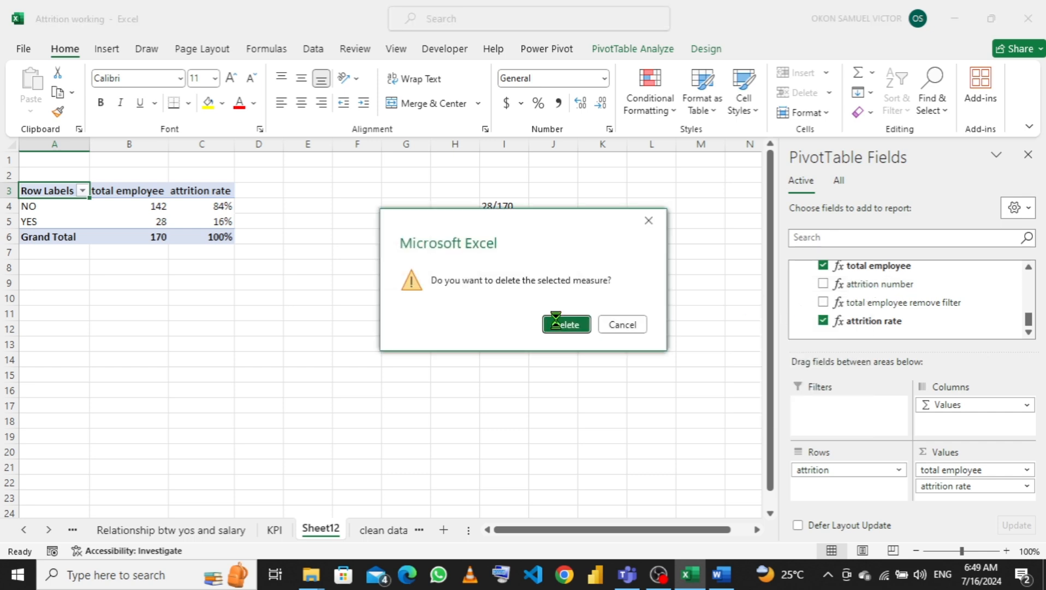
left_click(557, 326)
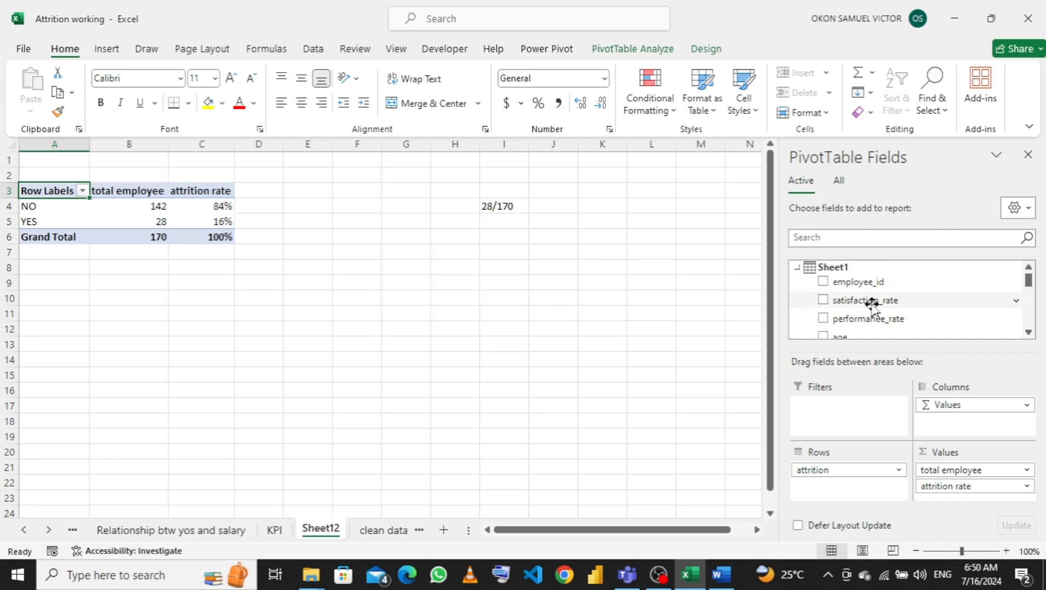
Step: Examine the DAX formula of the total employee remove filter measure beside the PivotTable
scroll(888, 310, "down", 1)
scroll(889, 310, "down", 5)
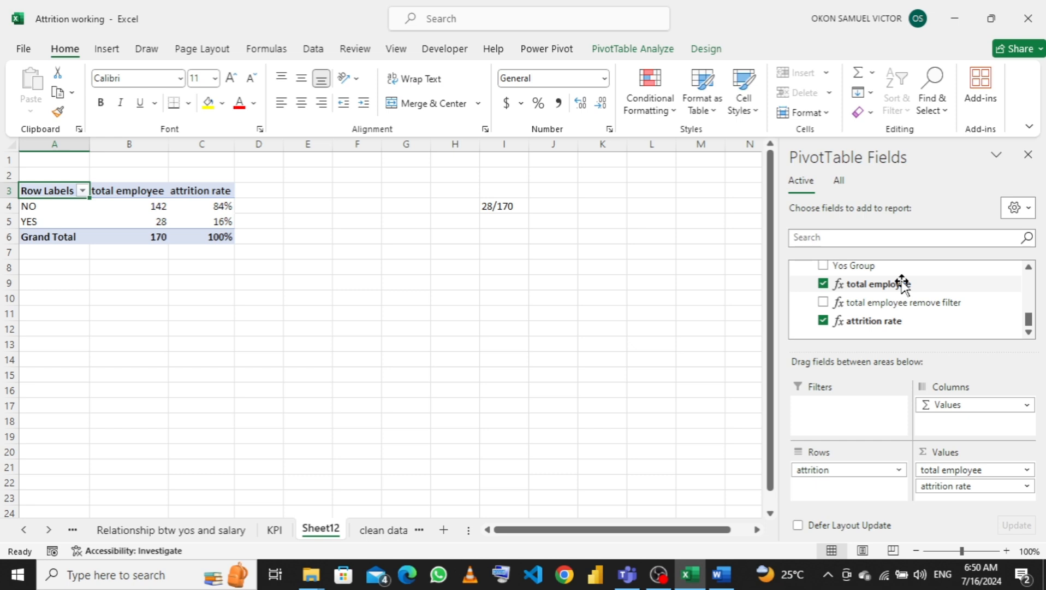
right_click(873, 302)
left_click(821, 314)
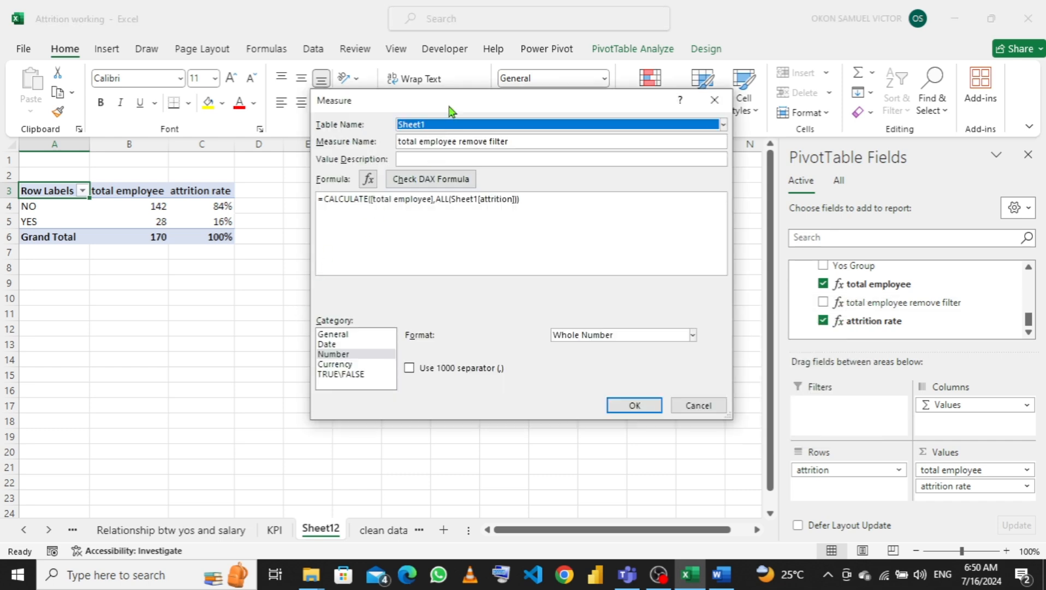
left_click_drag(450, 107, 727, 197)
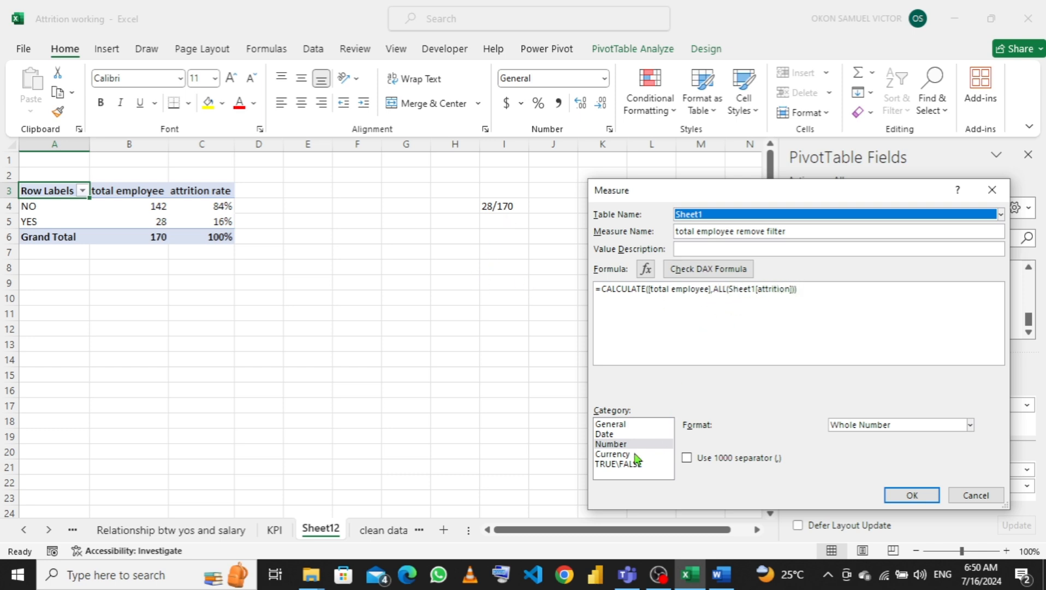
left_click(913, 495)
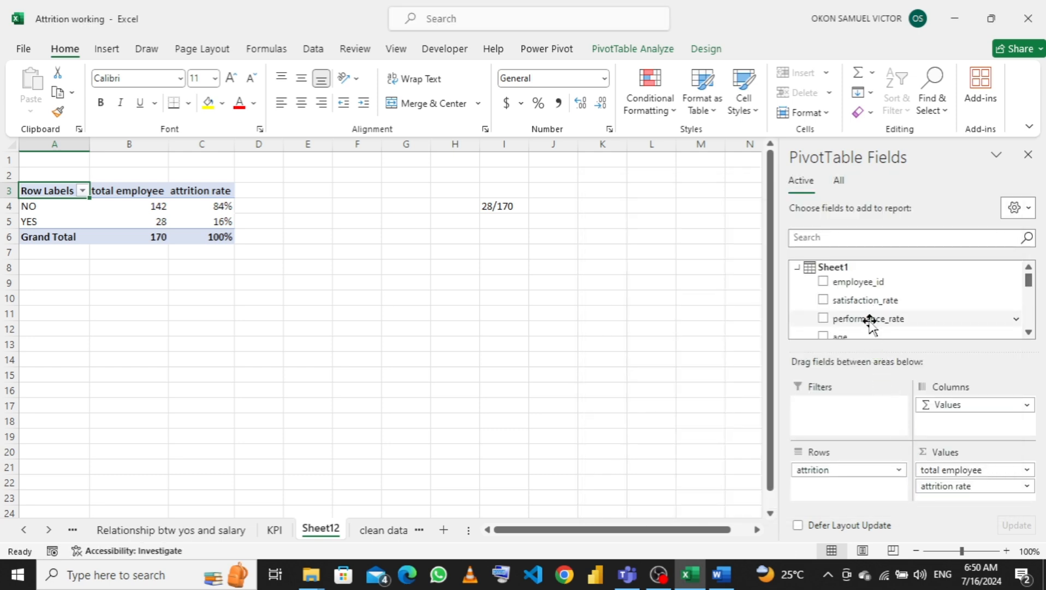
Step: Examine how the attrition rate measure's formula divides its two component measures
scroll(869, 322, "down", 10)
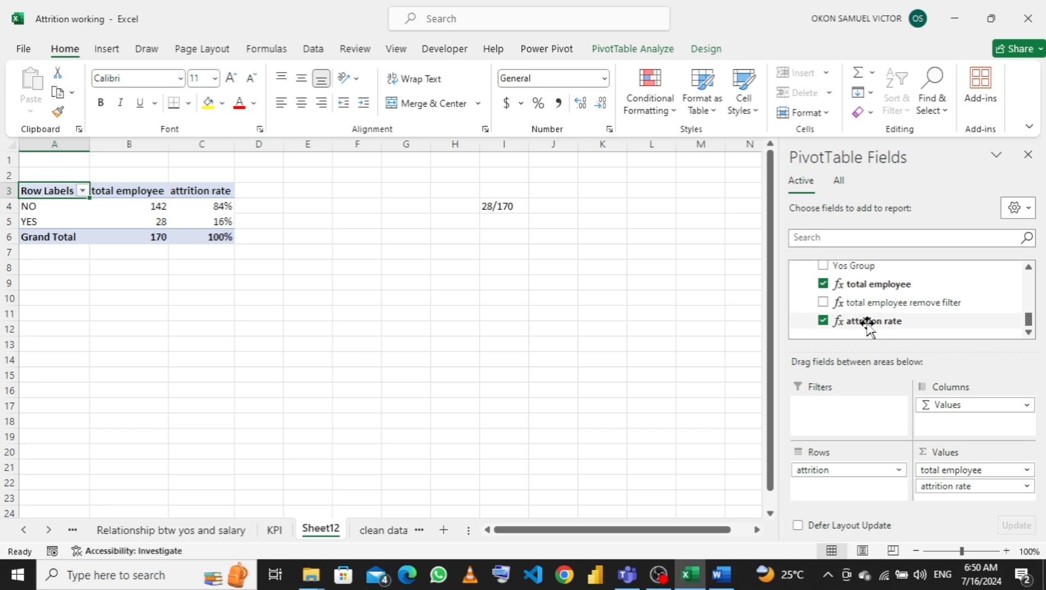
right_click(870, 322)
left_click(823, 340)
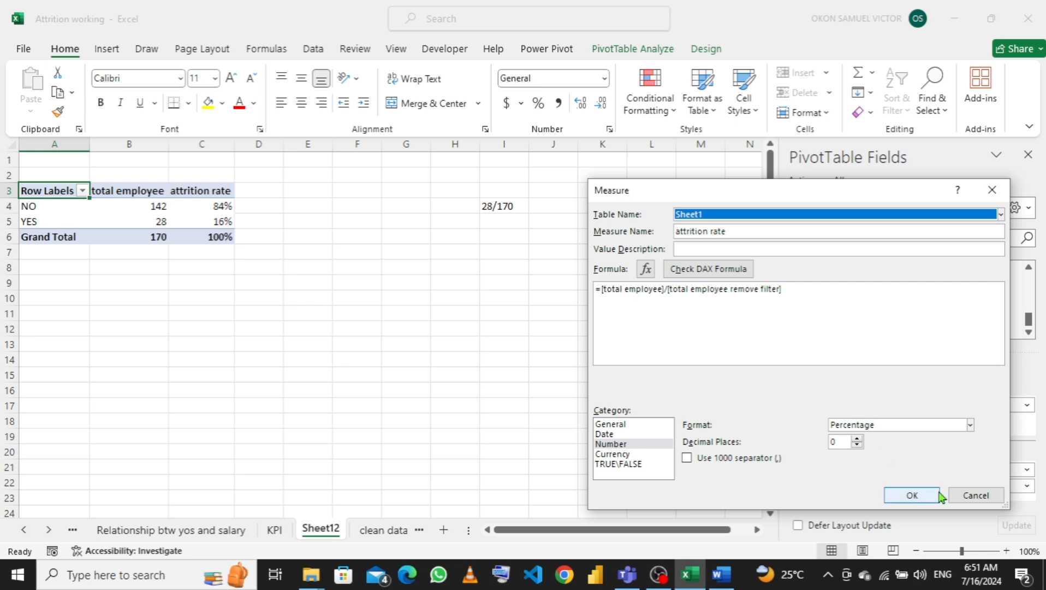
left_click(967, 496)
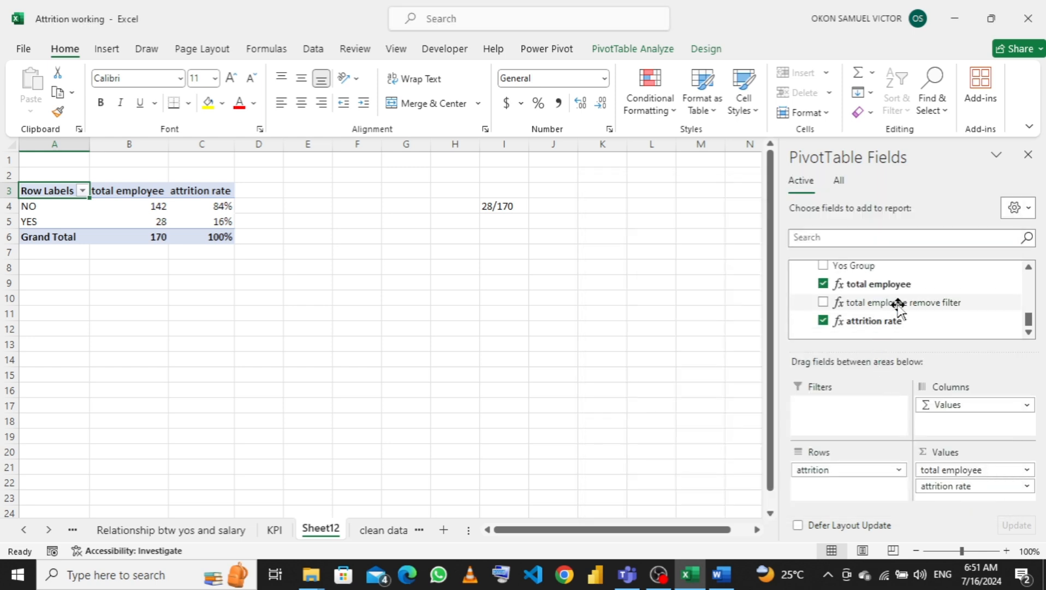
Step: Add the total employee remove filter measure to the PivotTable values and compare it with the attrition rate formula
left_click_drag(898, 306, 956, 495)
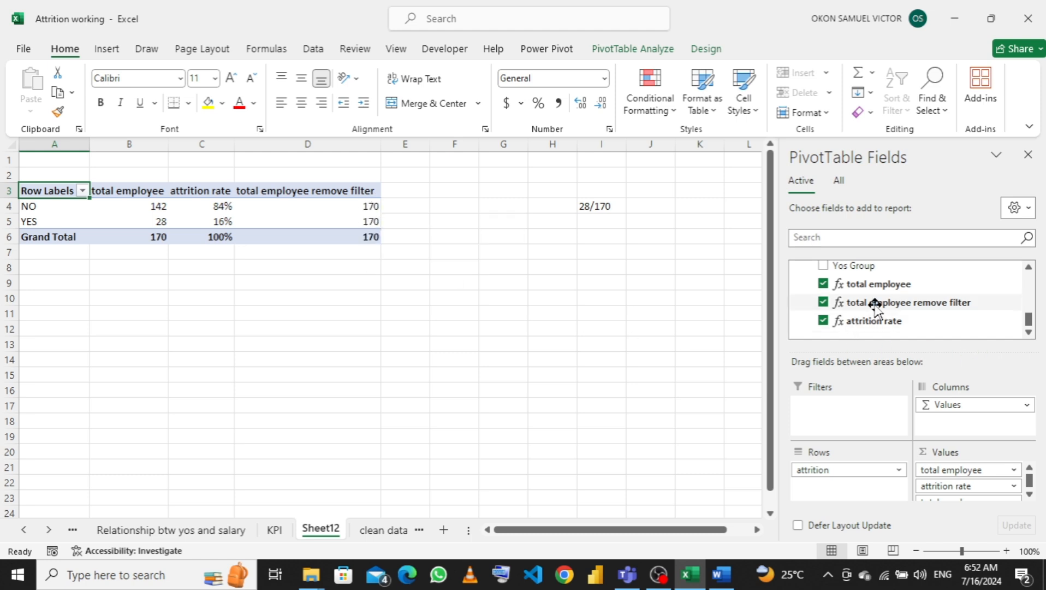
right_click(868, 322)
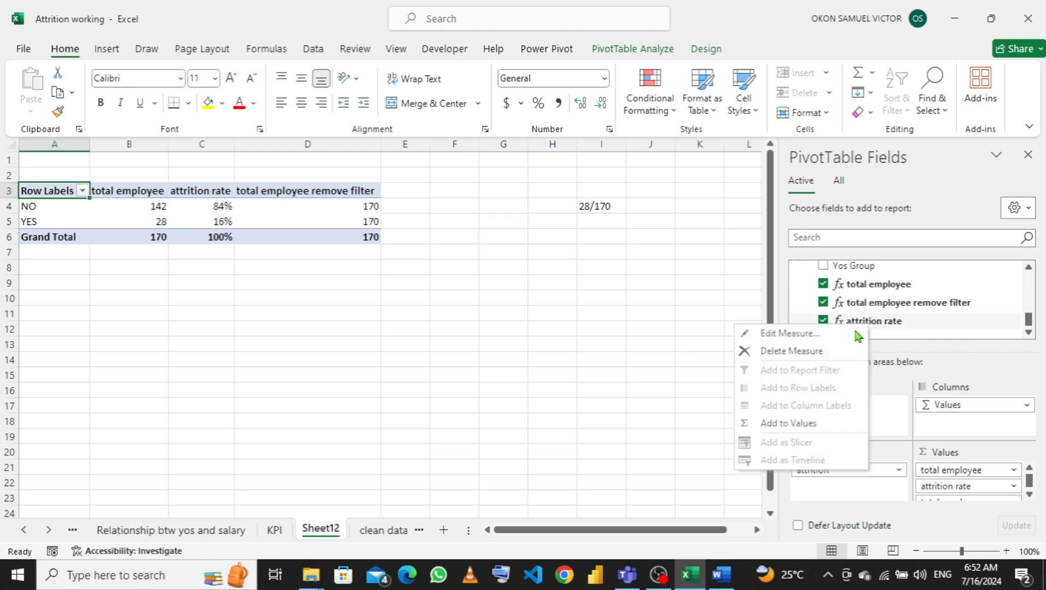
left_click(824, 341)
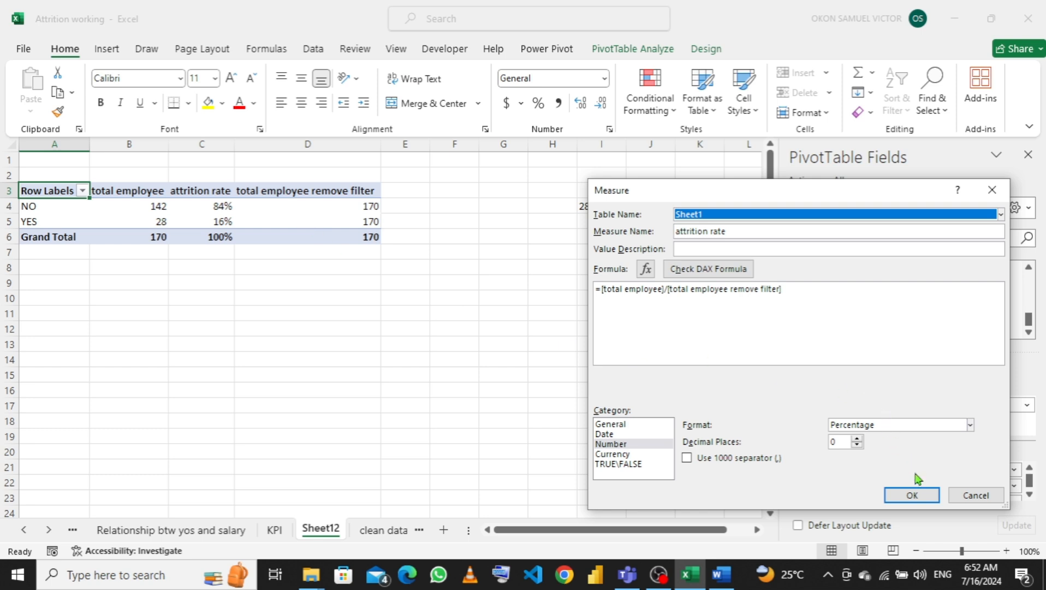
left_click(914, 496)
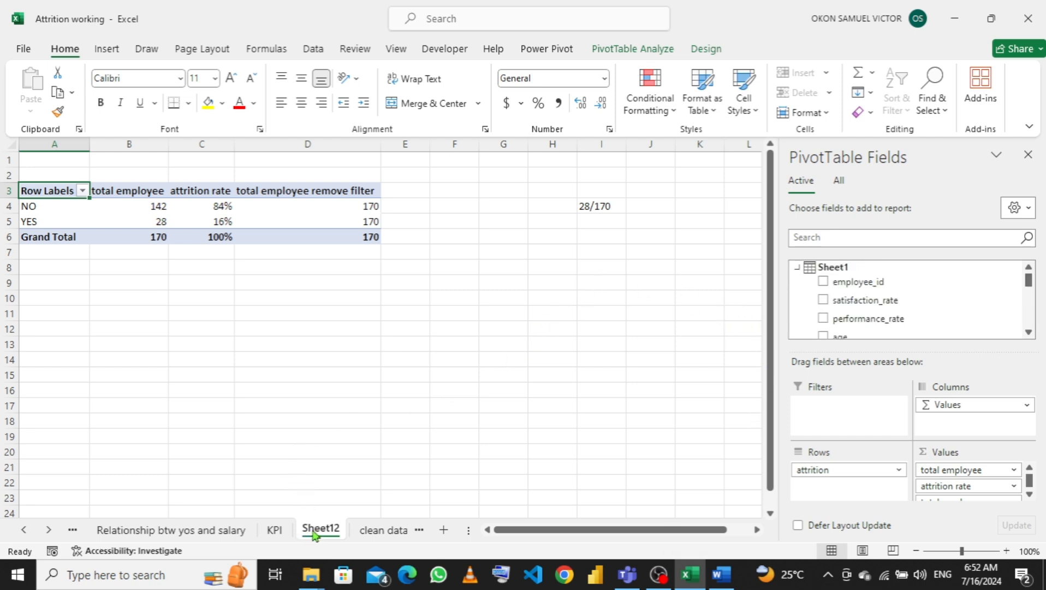
Step: Rename the Sheet12 worksheet as "Attrition rate"
double_click(315, 527)
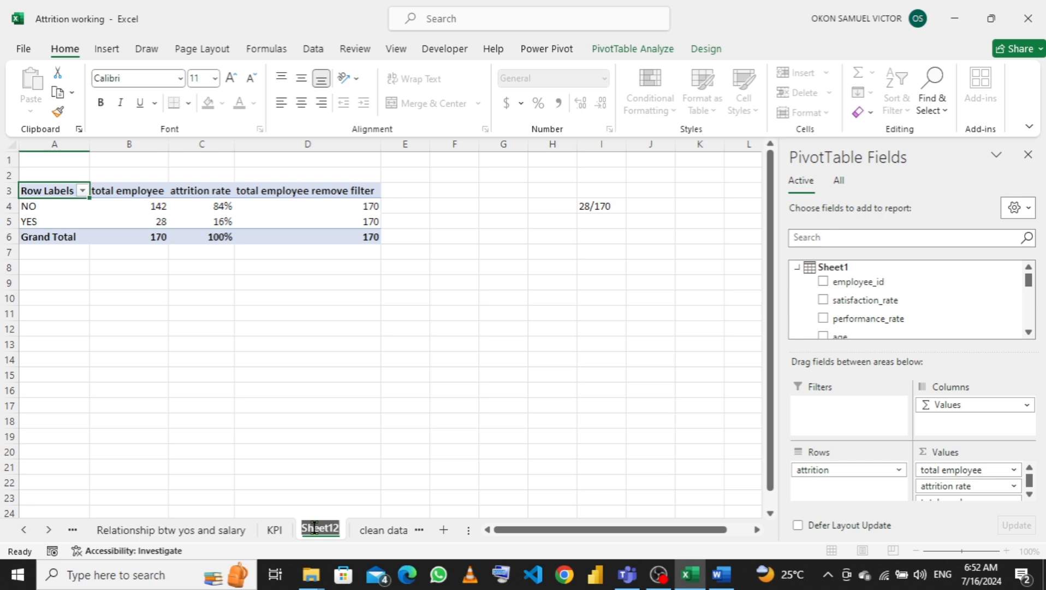
type("A")
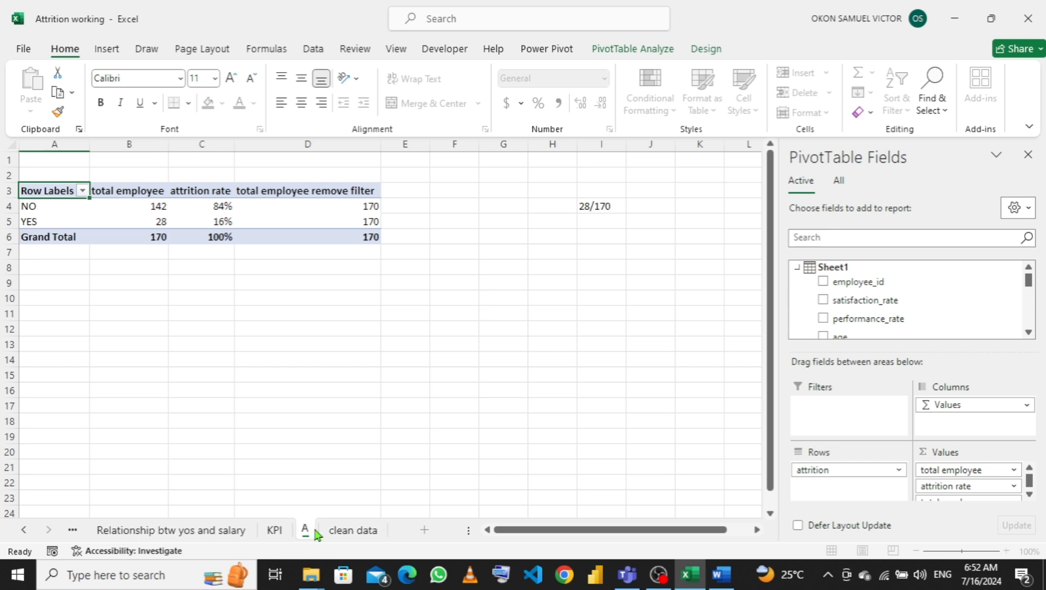
type("ttr")
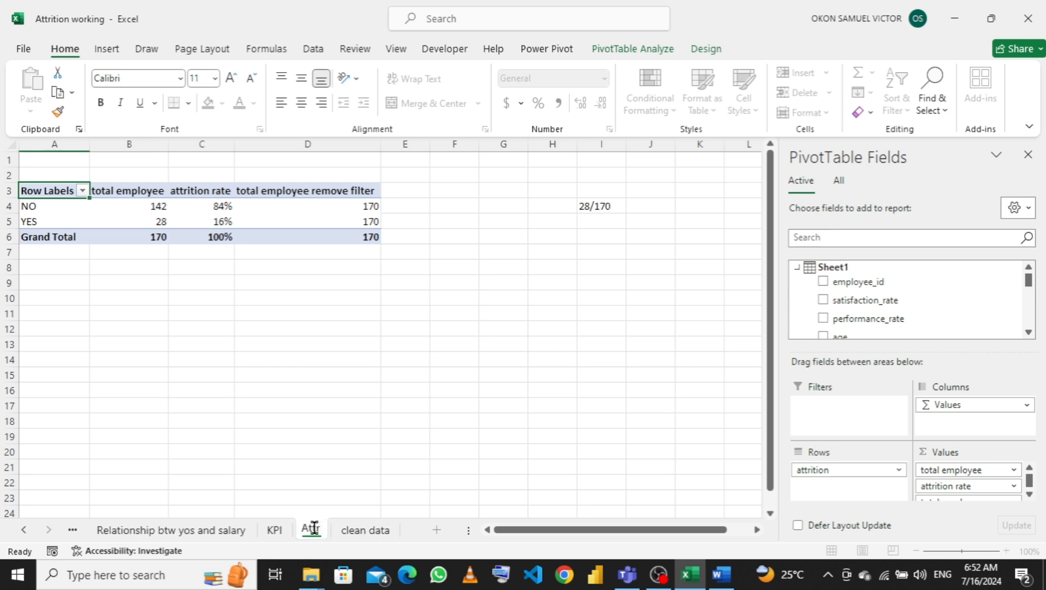
type("it")
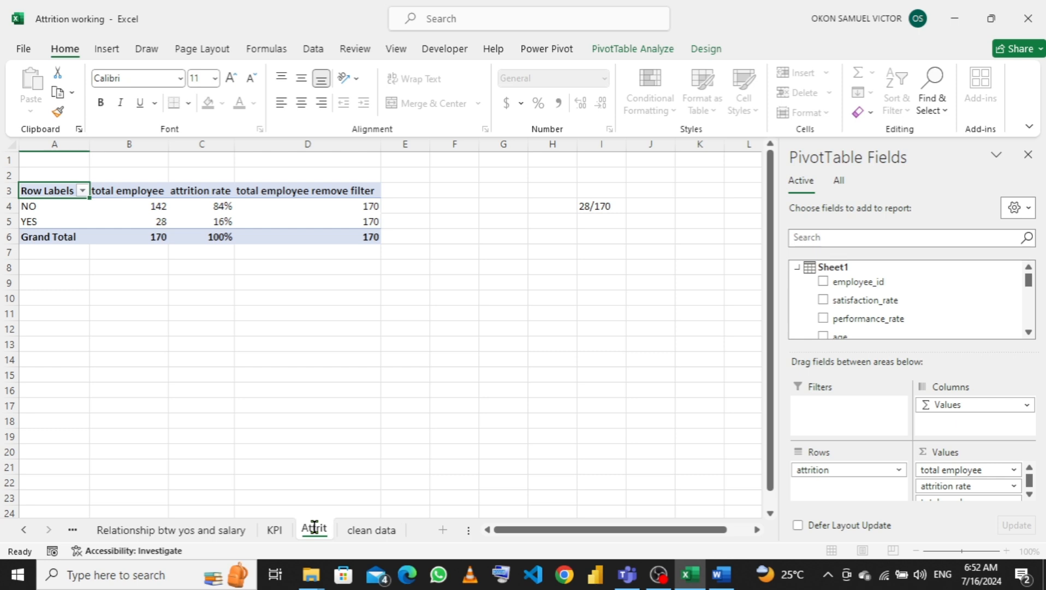
type("ion")
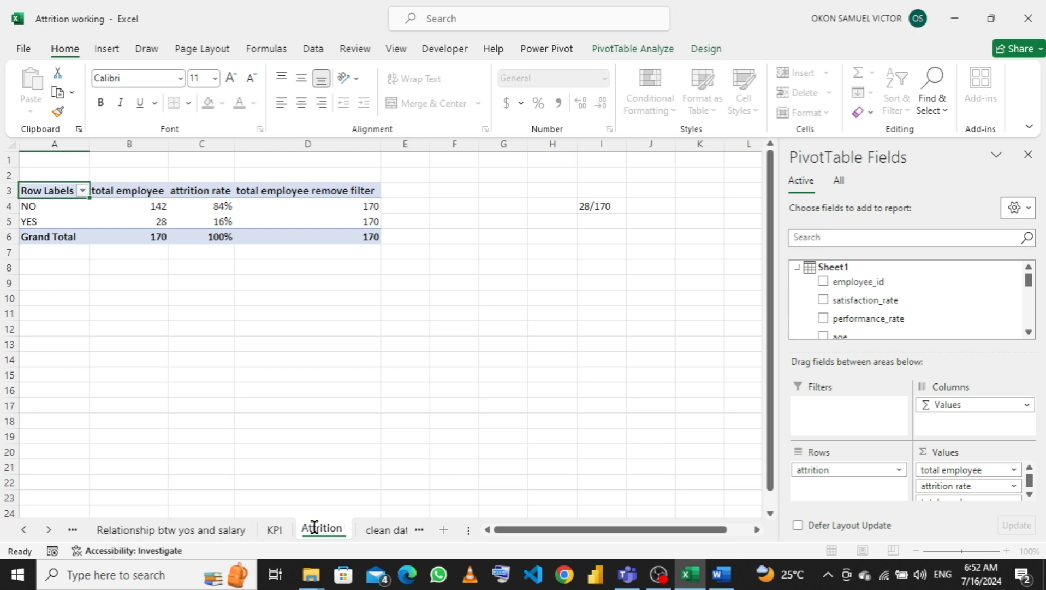
type(" rate")
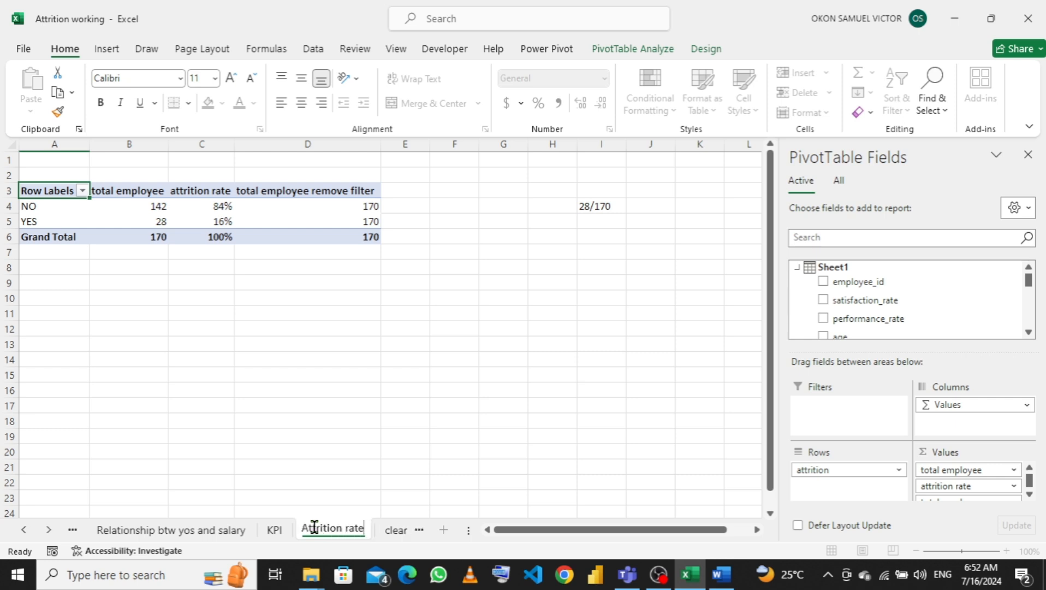
key("Return")
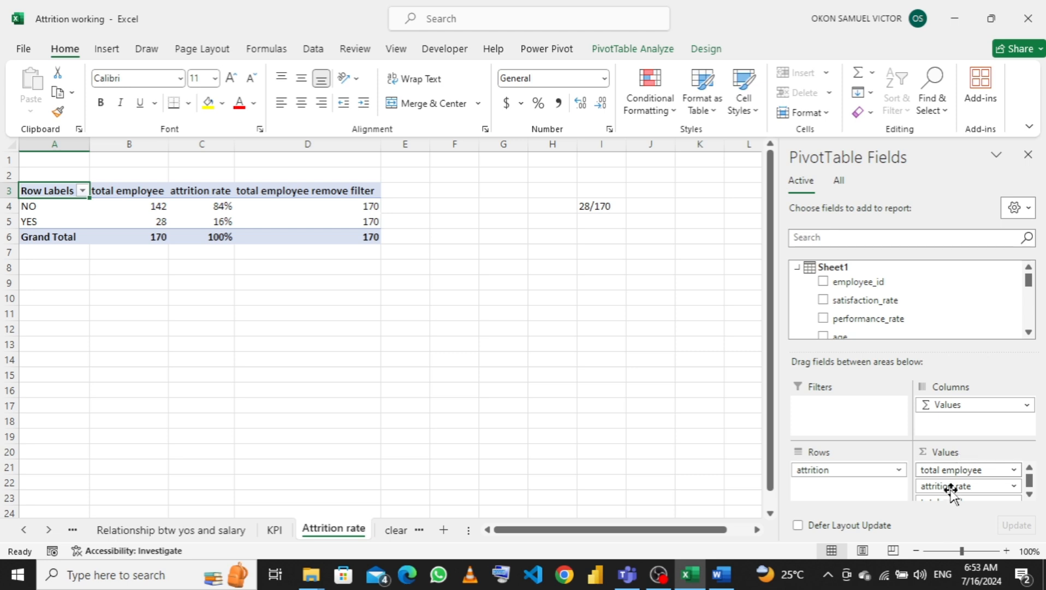
Step: Remove the total employee remove filter measure from the PivotTable values and insert a slicer for the attrition field
scroll(951, 491, "down", 1)
left_click_drag(982, 494, 419, 392)
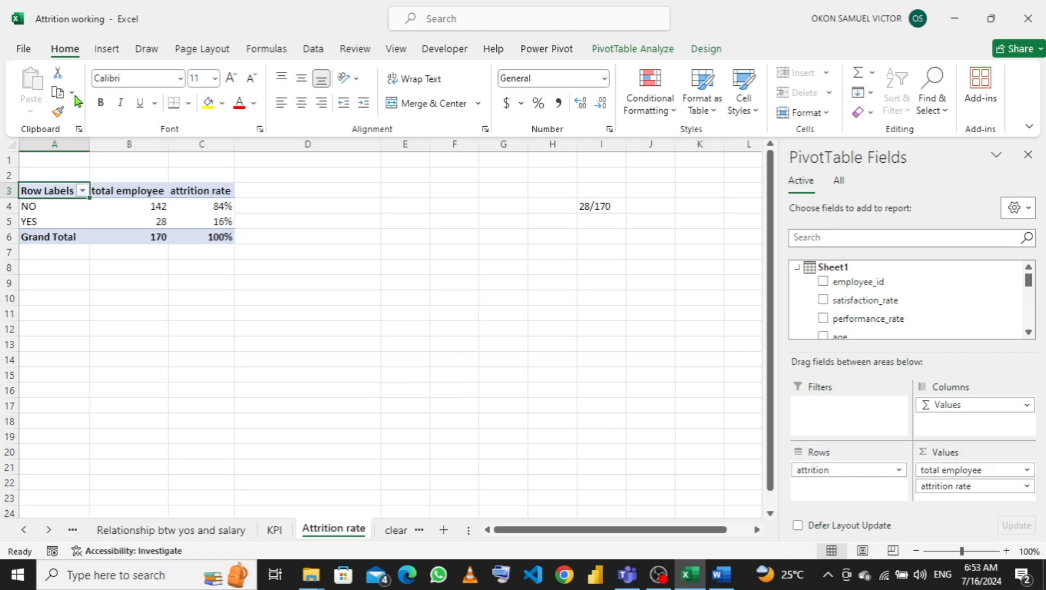
left_click(644, 50)
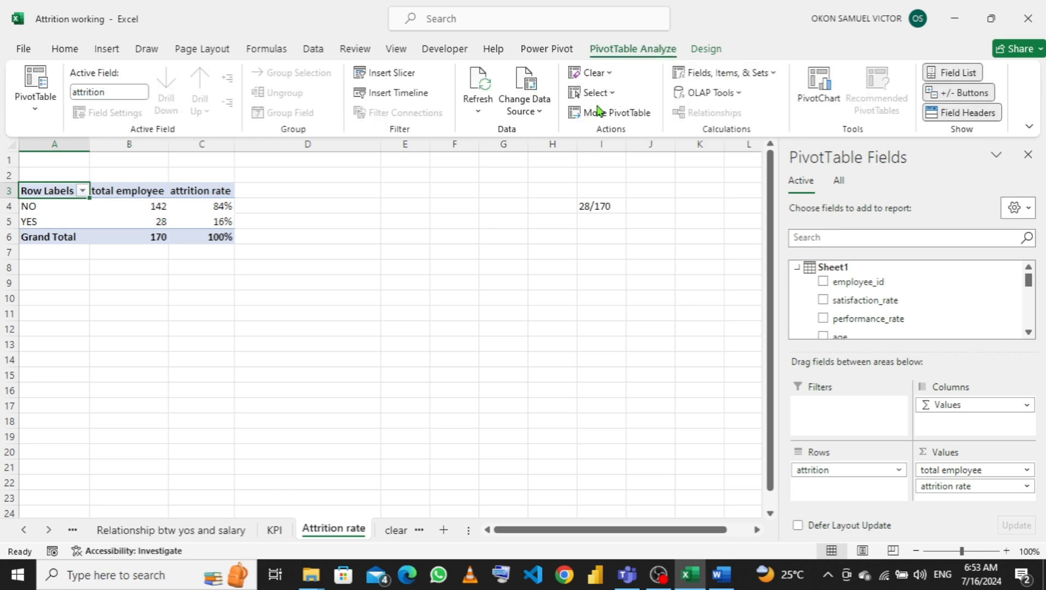
left_click(404, 77)
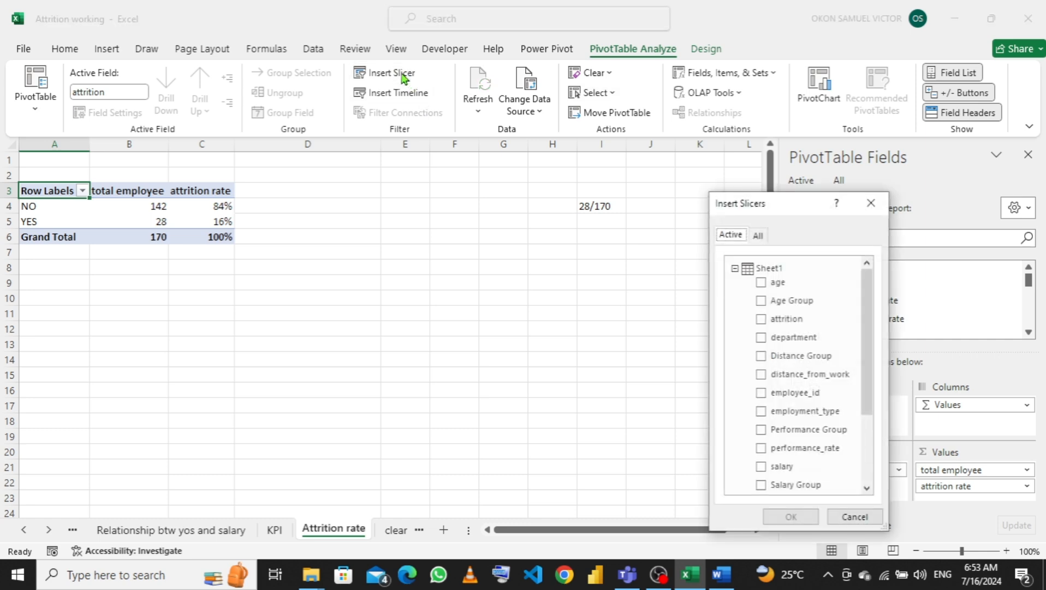
left_click(765, 322)
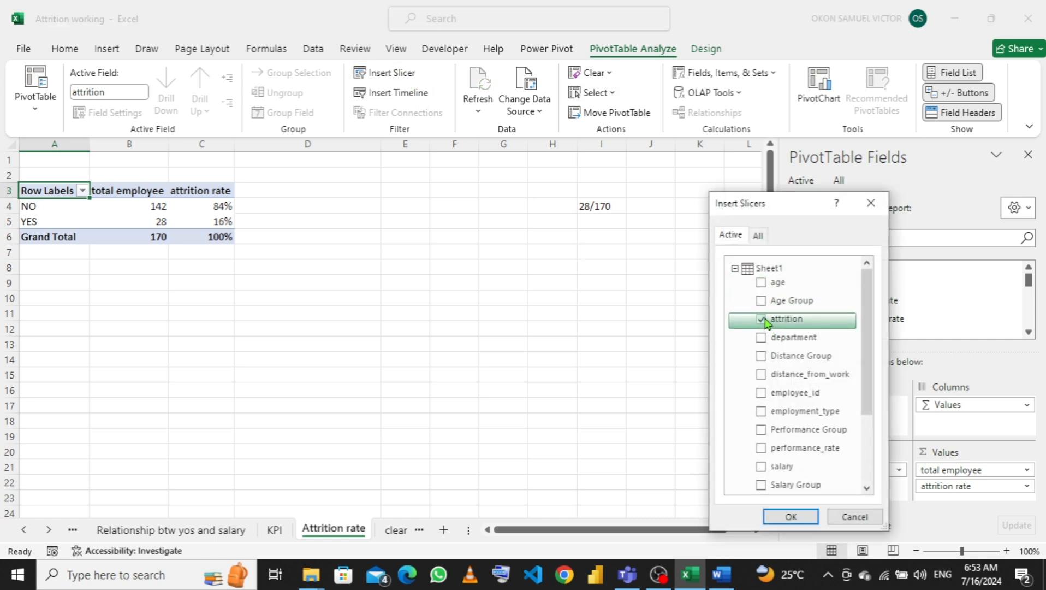
left_click(792, 517)
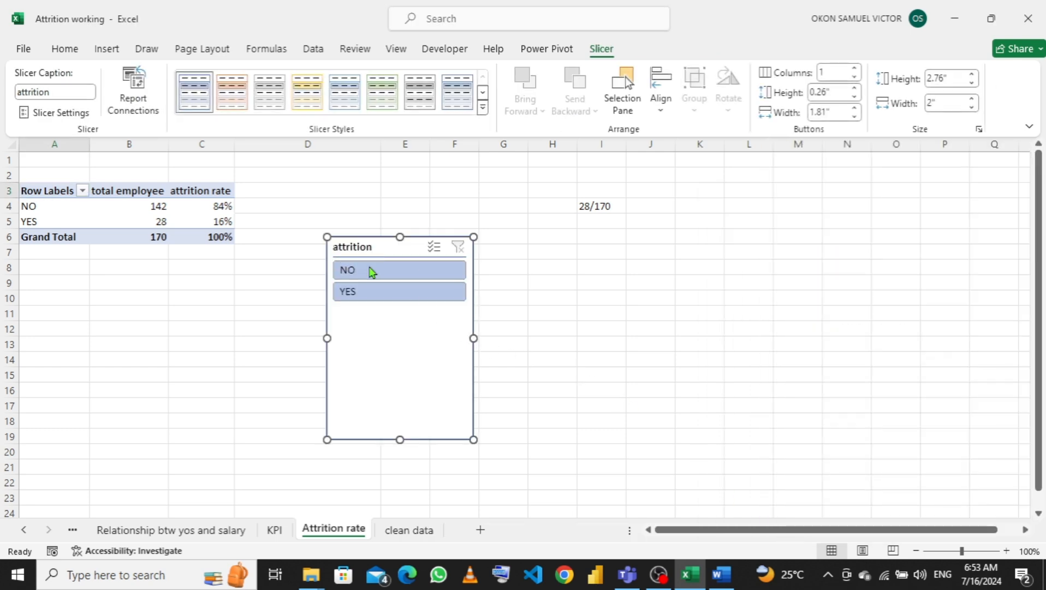
Step: Check the attrition rate by filtering the attrition slicer to NO and to YES, ending with the filter cleared
left_click(371, 271)
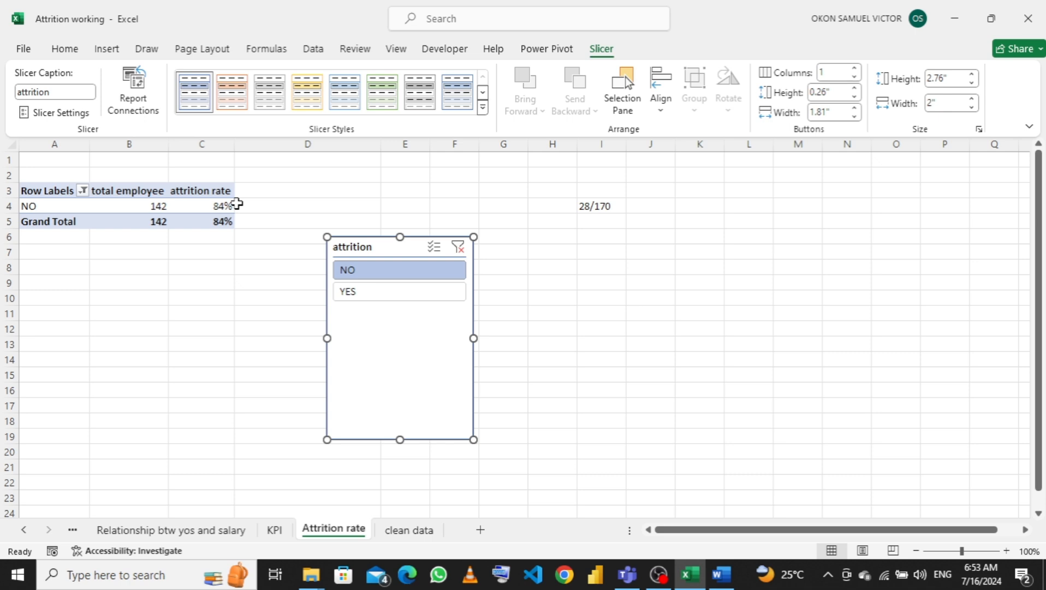
left_click(376, 296)
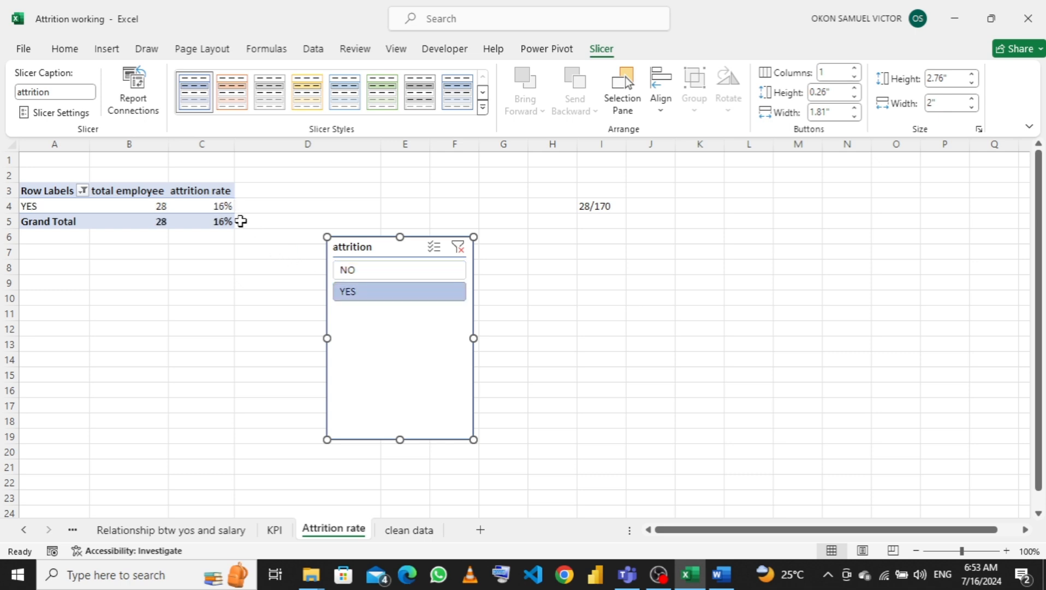
left_click(459, 247)
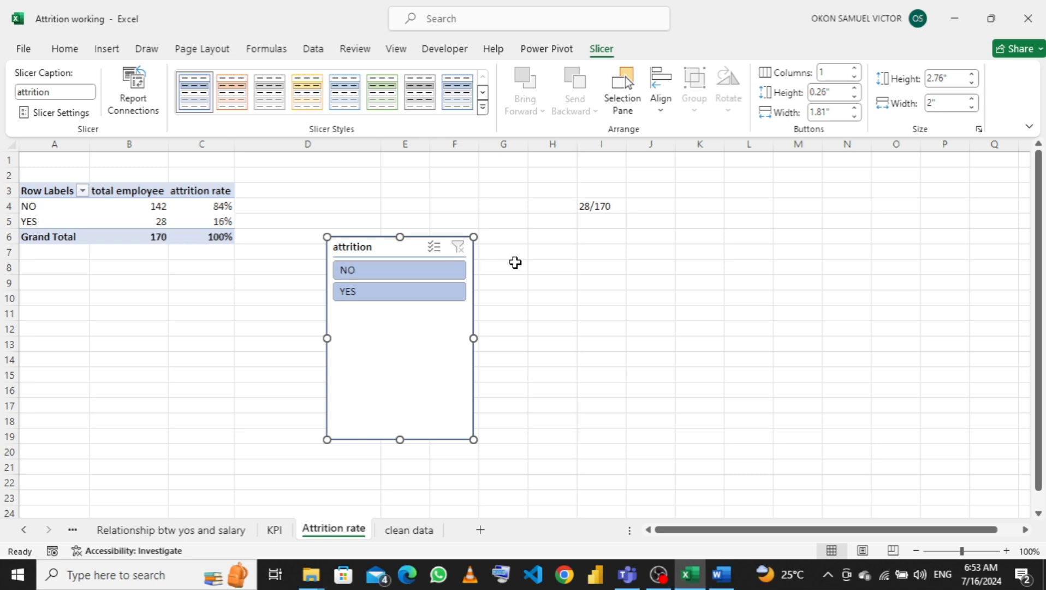